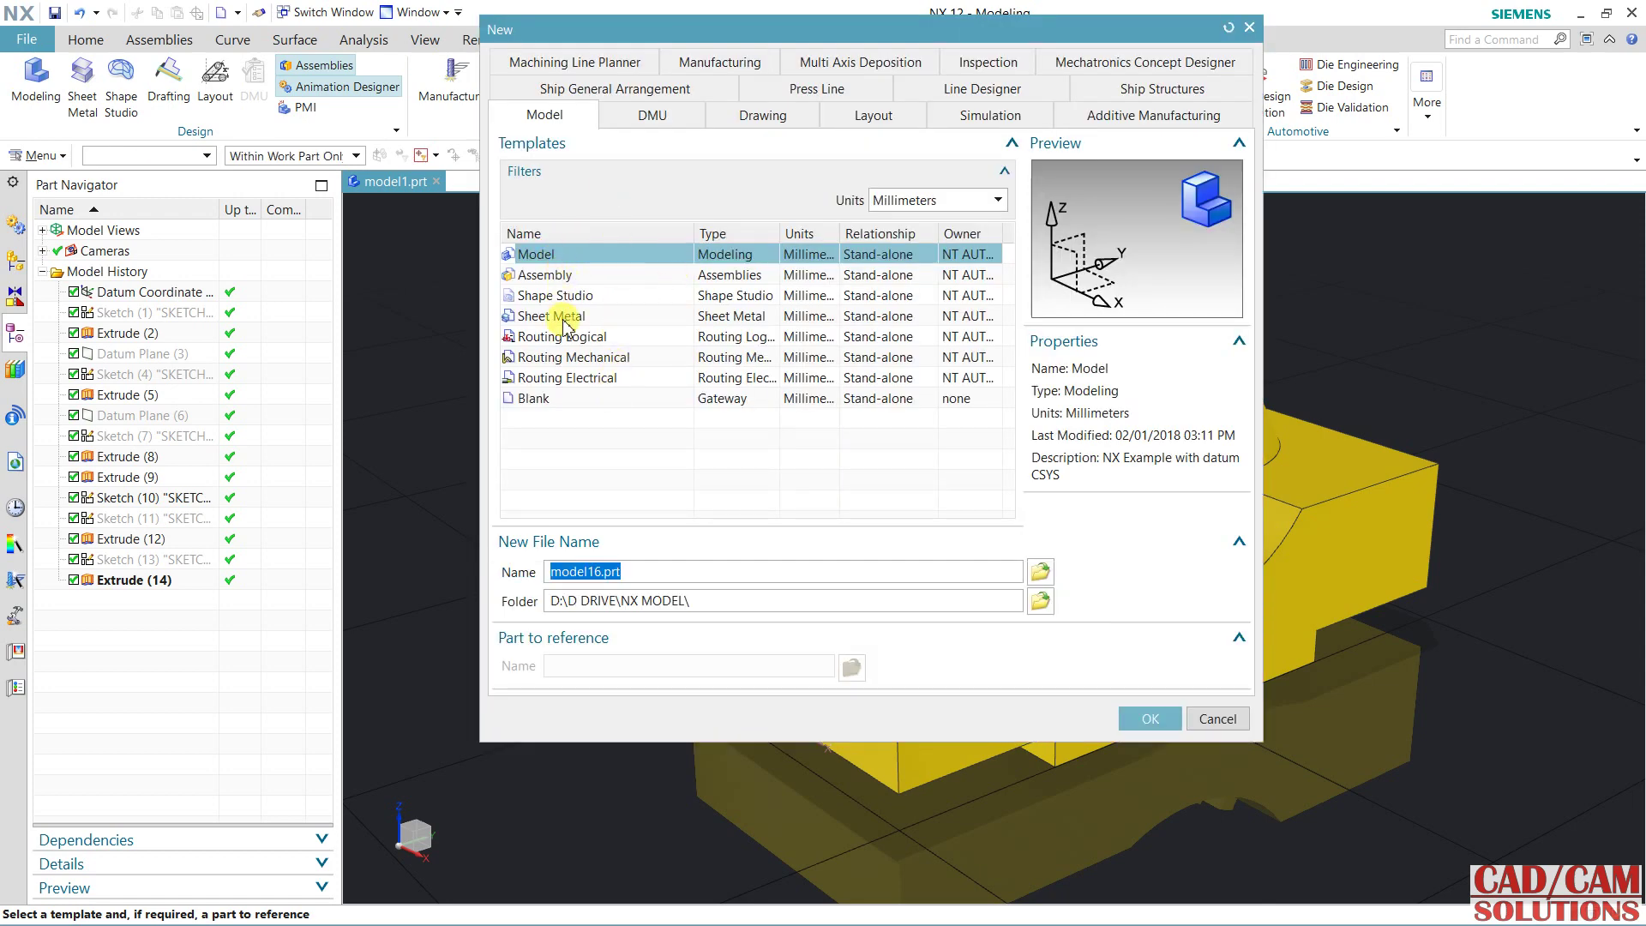
Create a new A3 - Size drawing, model1_dwg1.prt, that references the existing part model1.
left_click(736, 119)
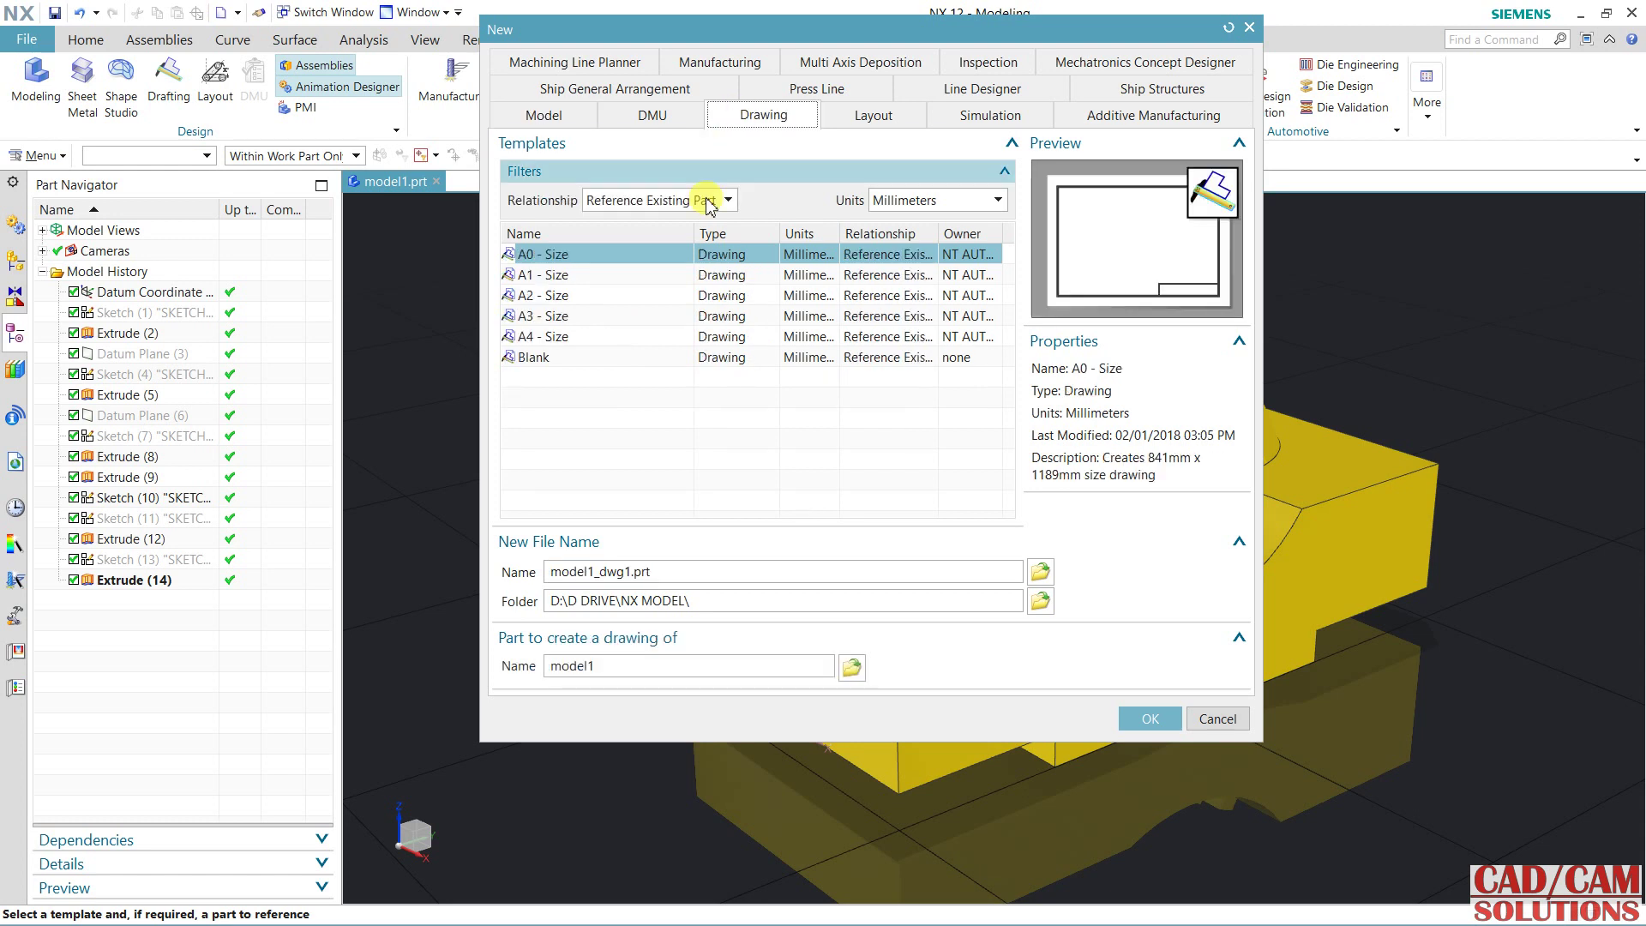
left_click(557, 318)
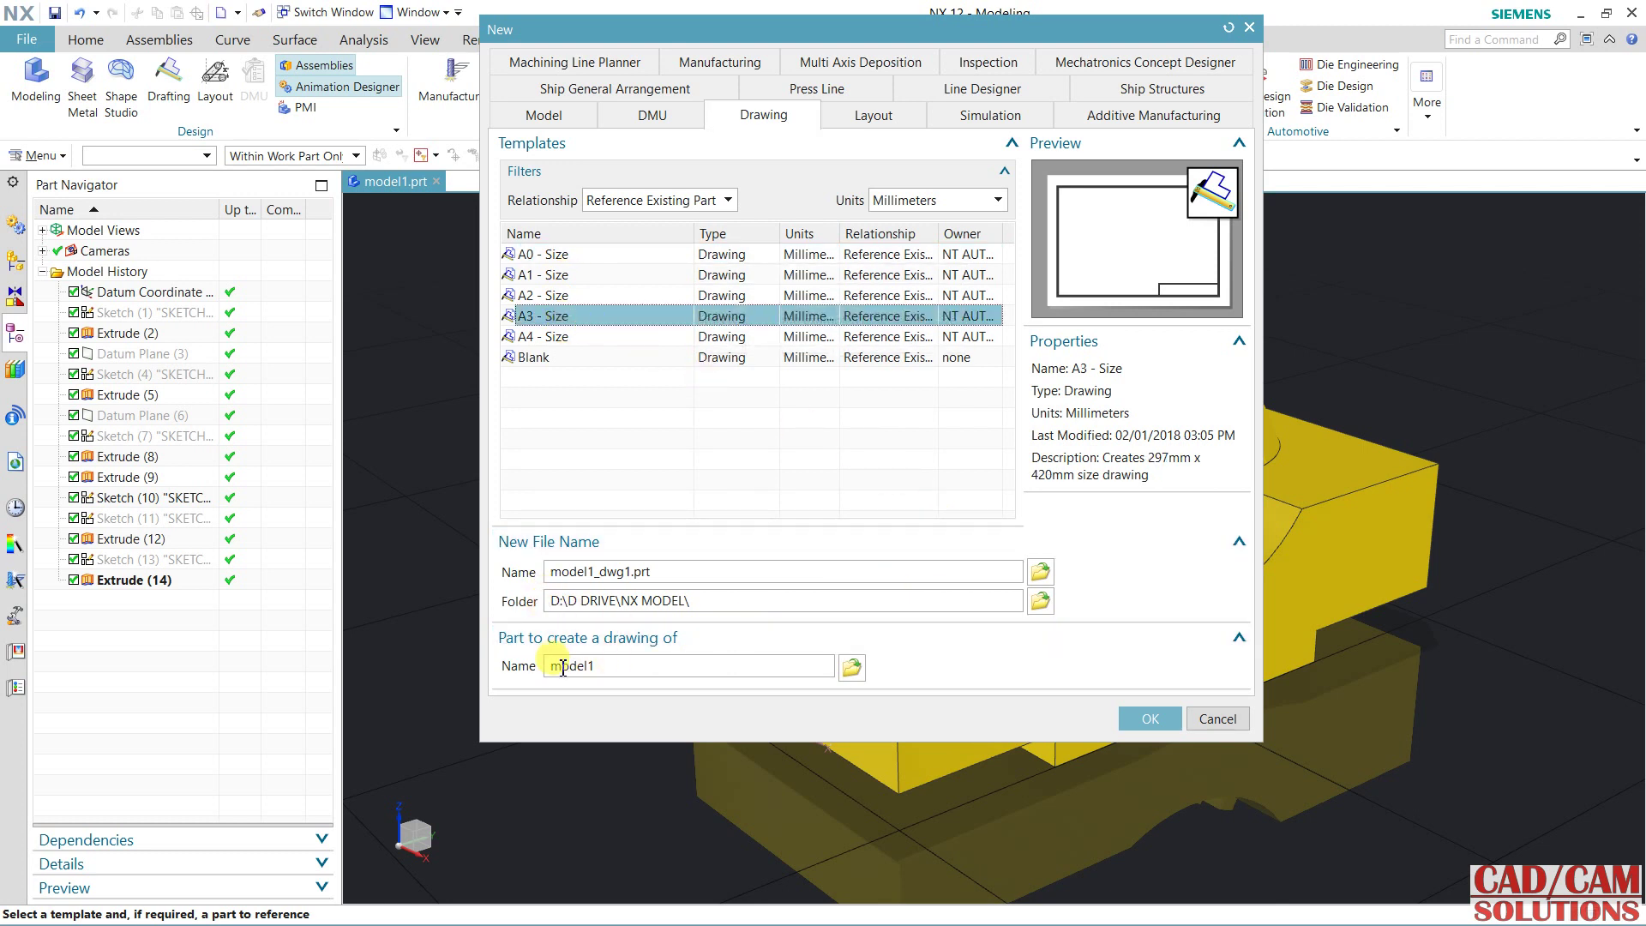
left_click_drag(867, 35, 976, 78)
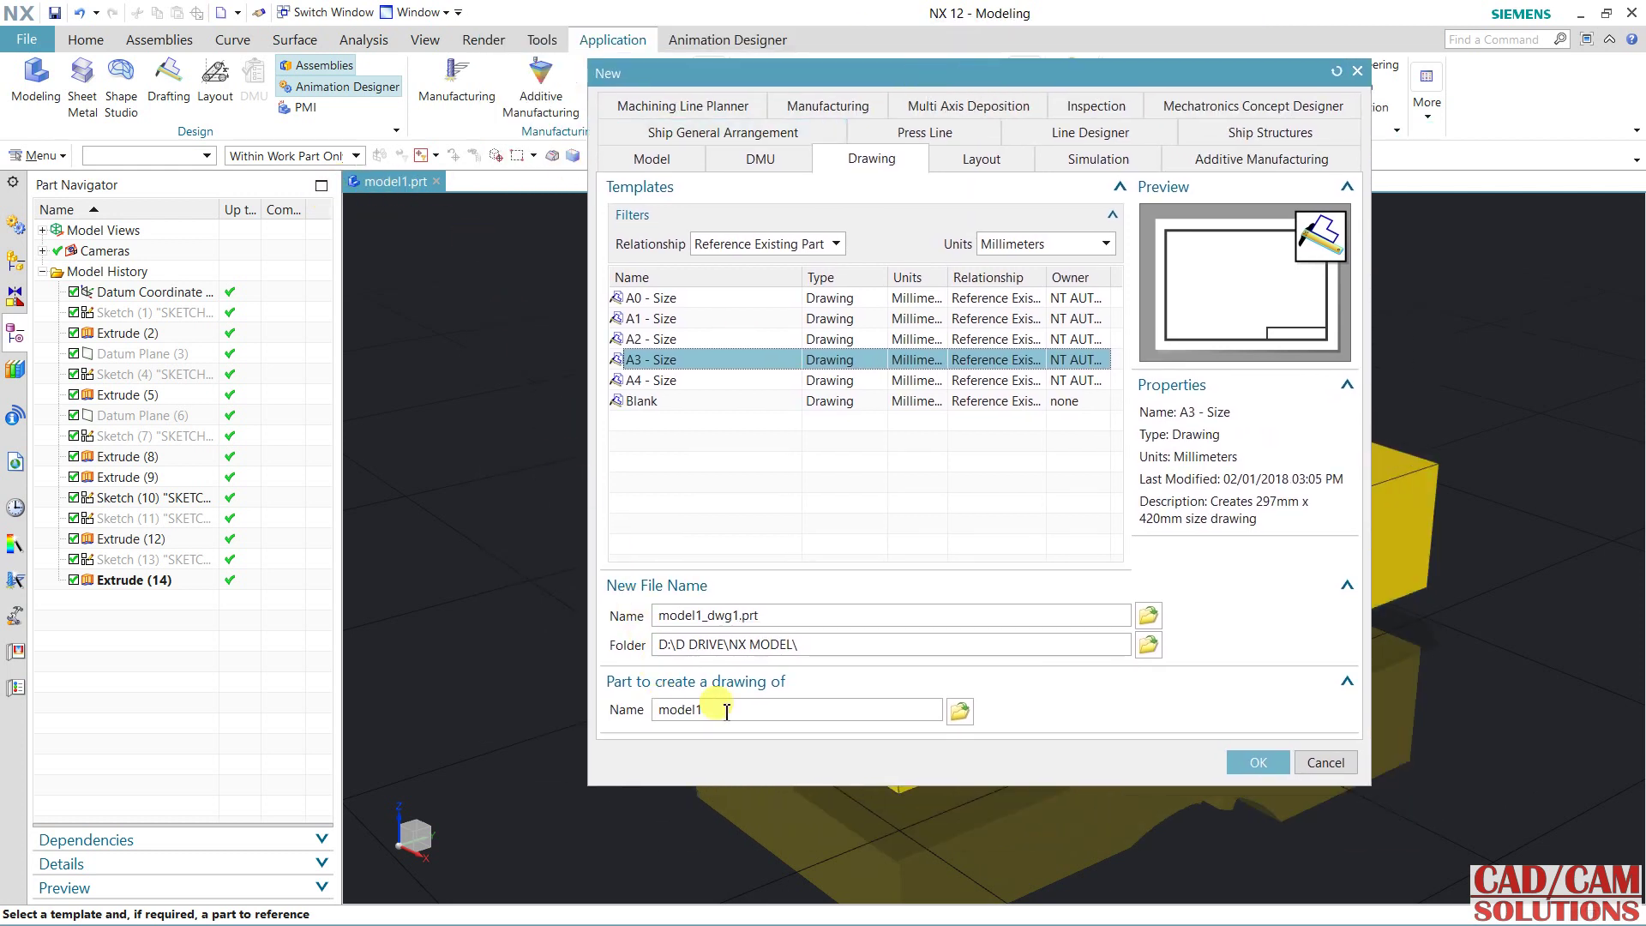
left_click(1254, 763)
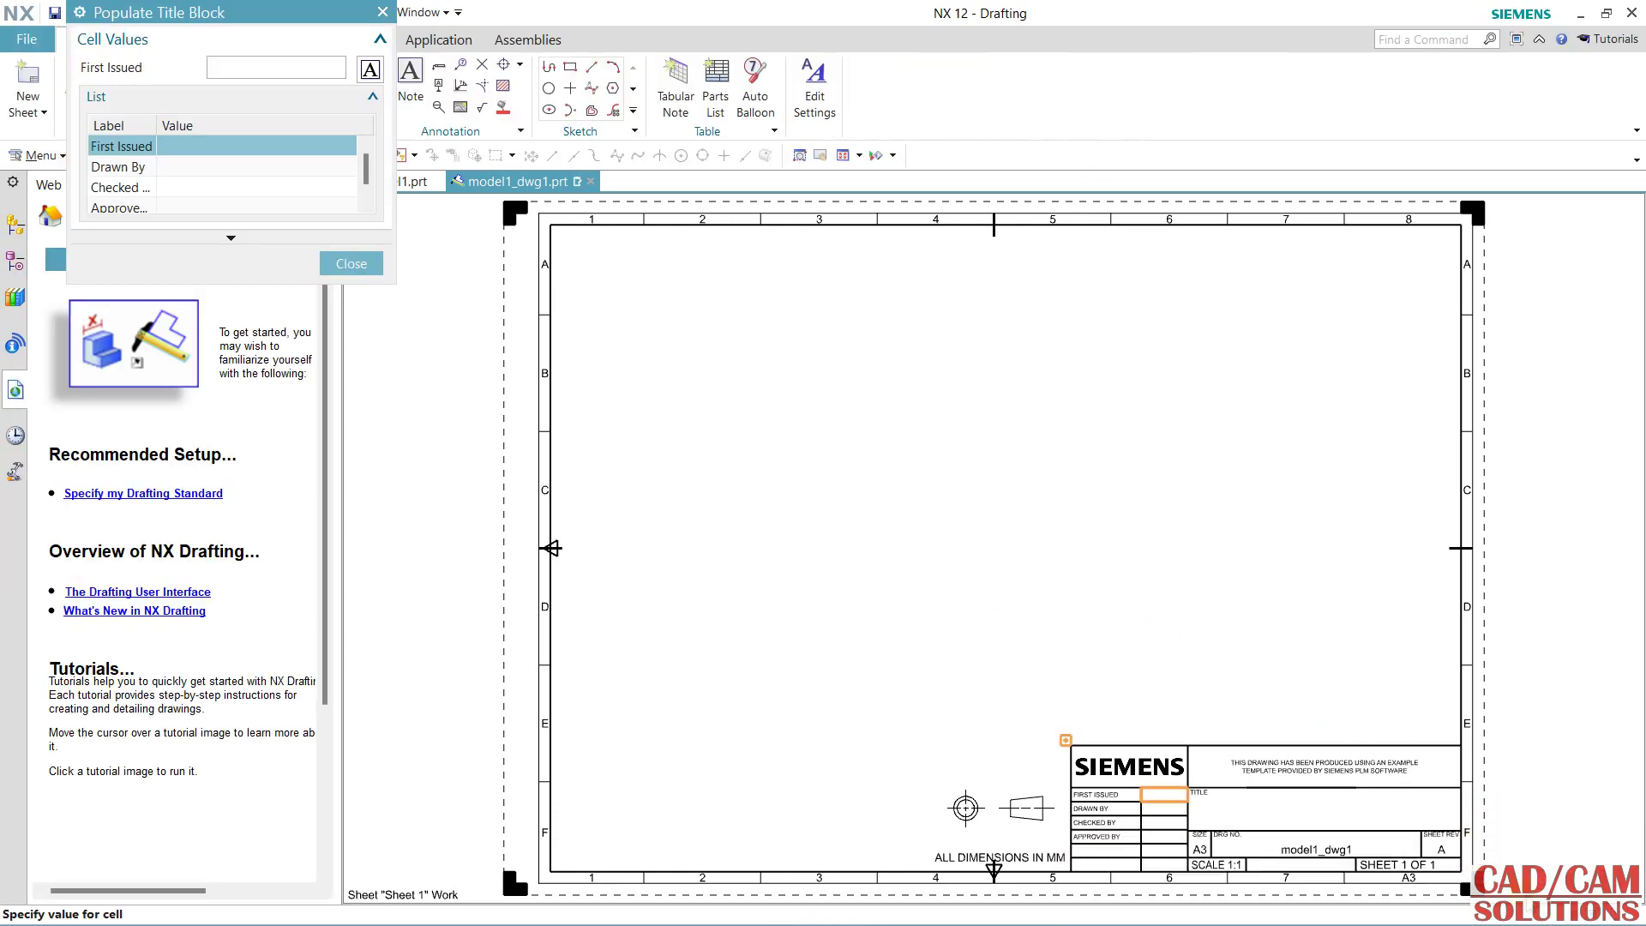
Fill in the Drawn By and Checked By names in the title block and finish populating it.
left_click(194, 169)
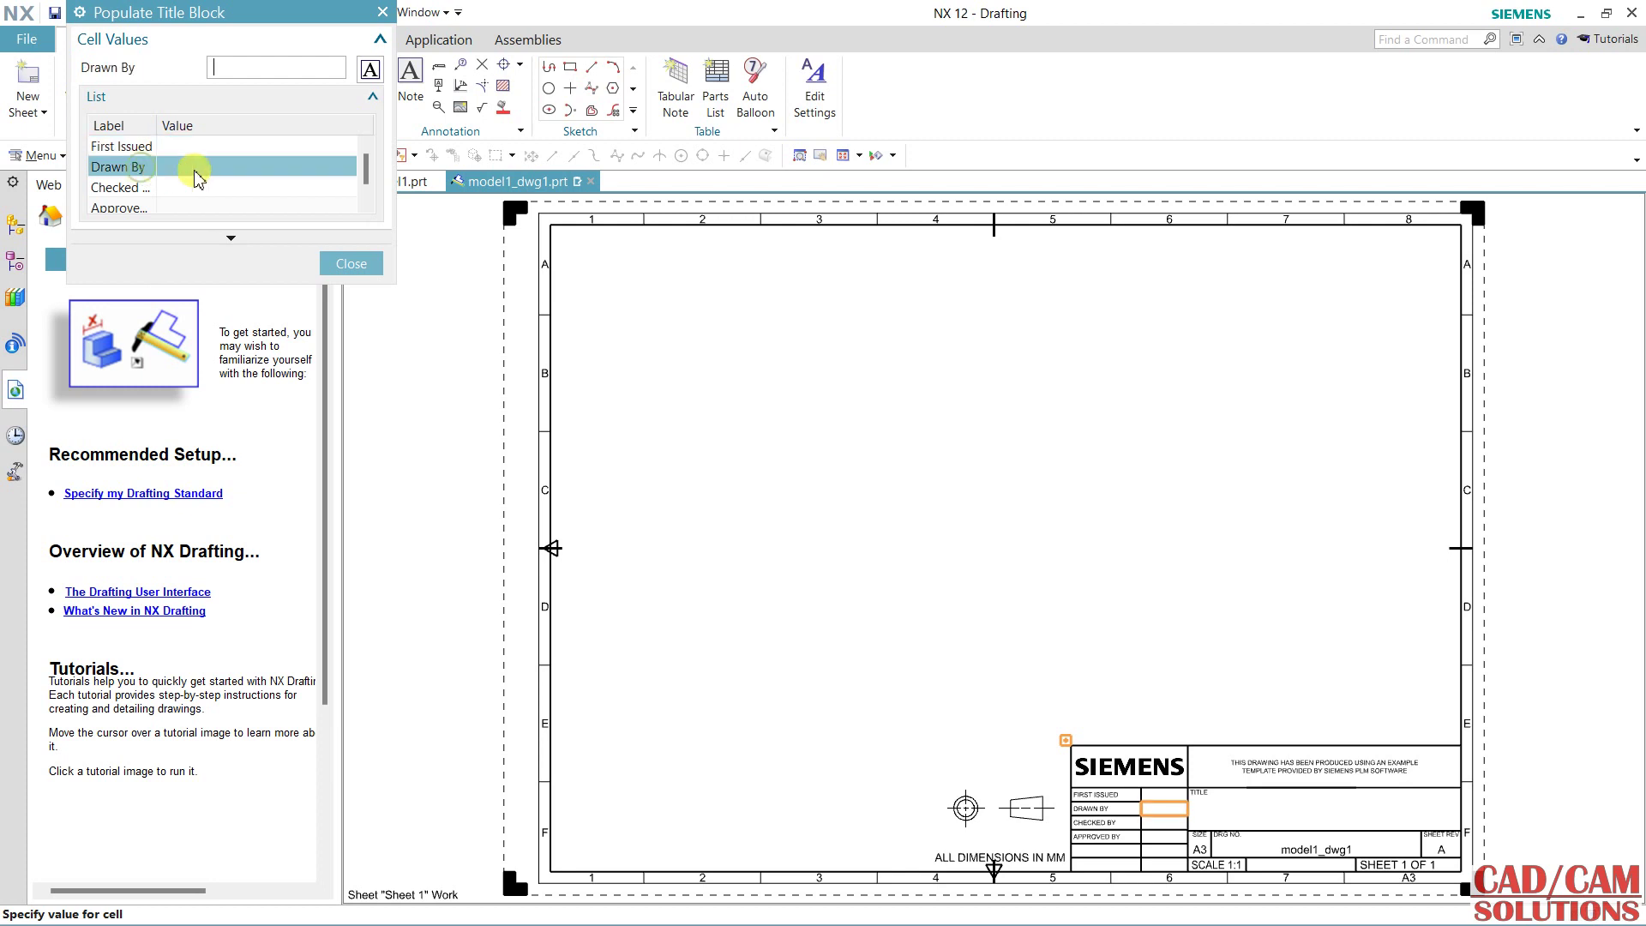
left_click(270, 67)
left_click(137, 188)
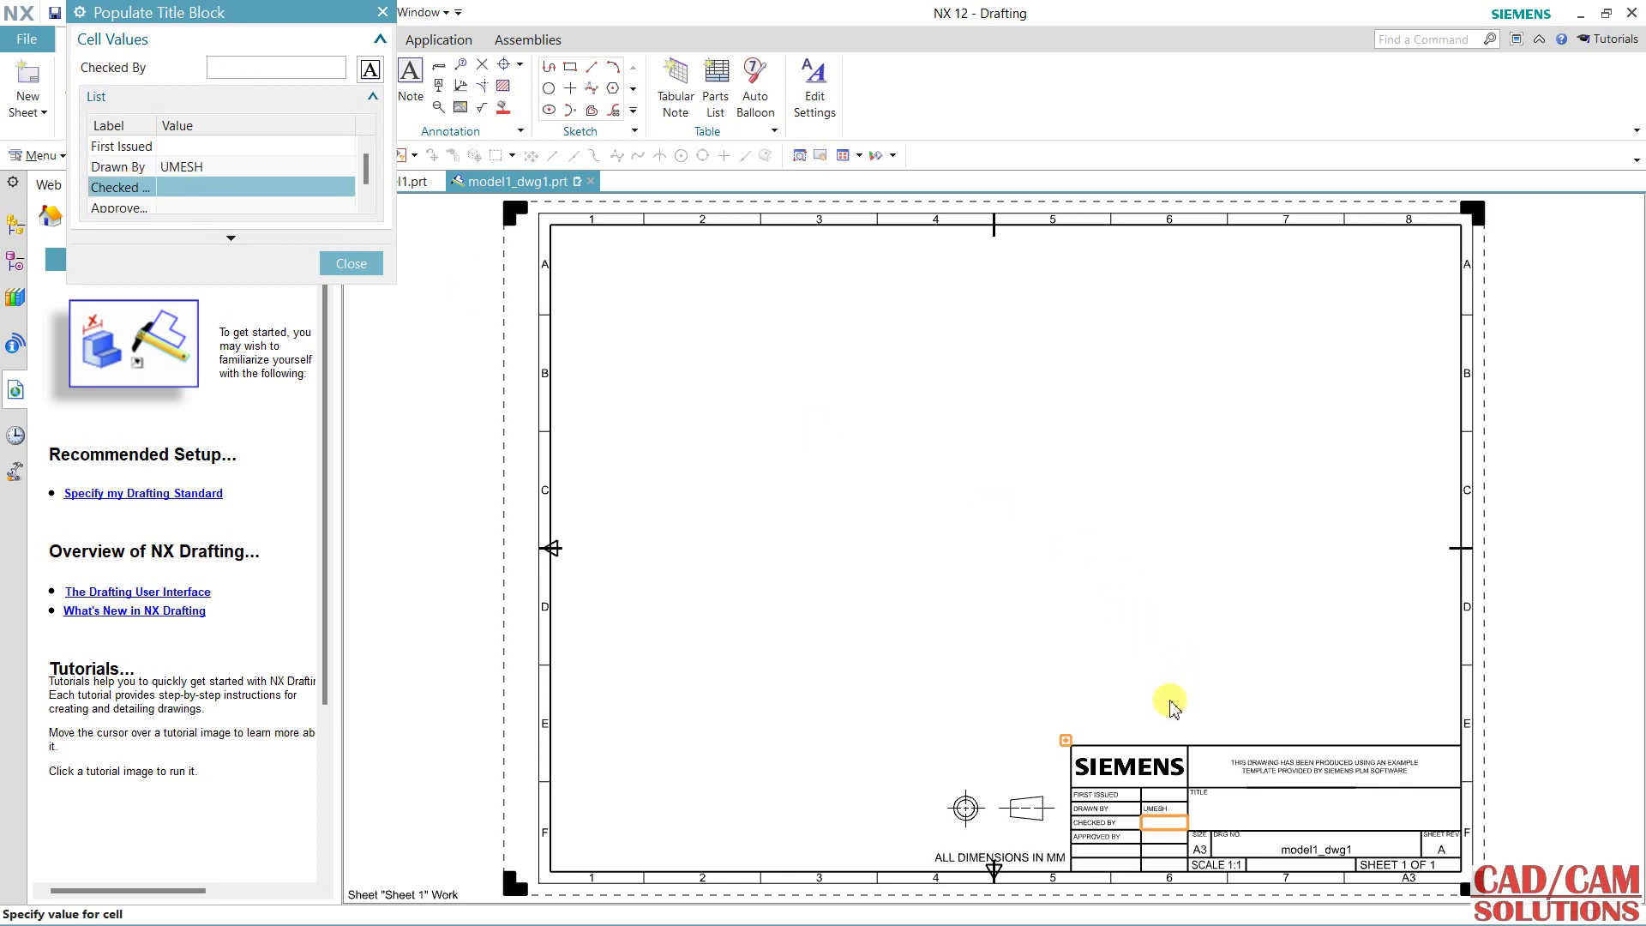
type("RAM")
left_click(367, 264)
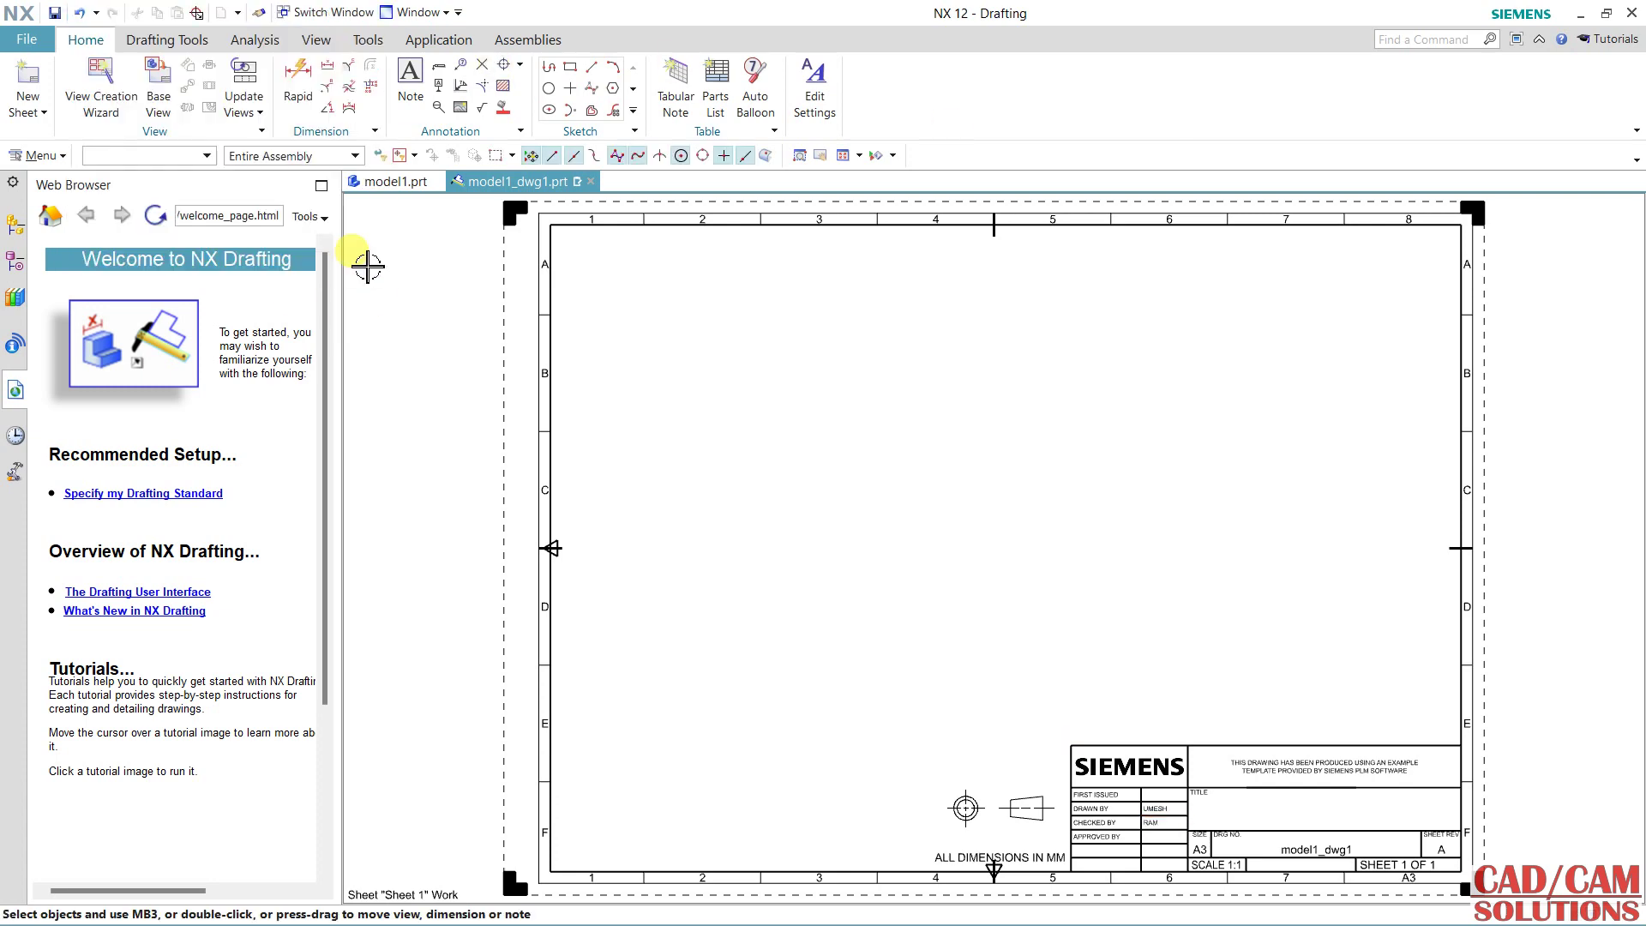
Examine the title block entries up close, and review the drawing's assembly structure and sheet list.
scroll(1109, 778, "up", 3)
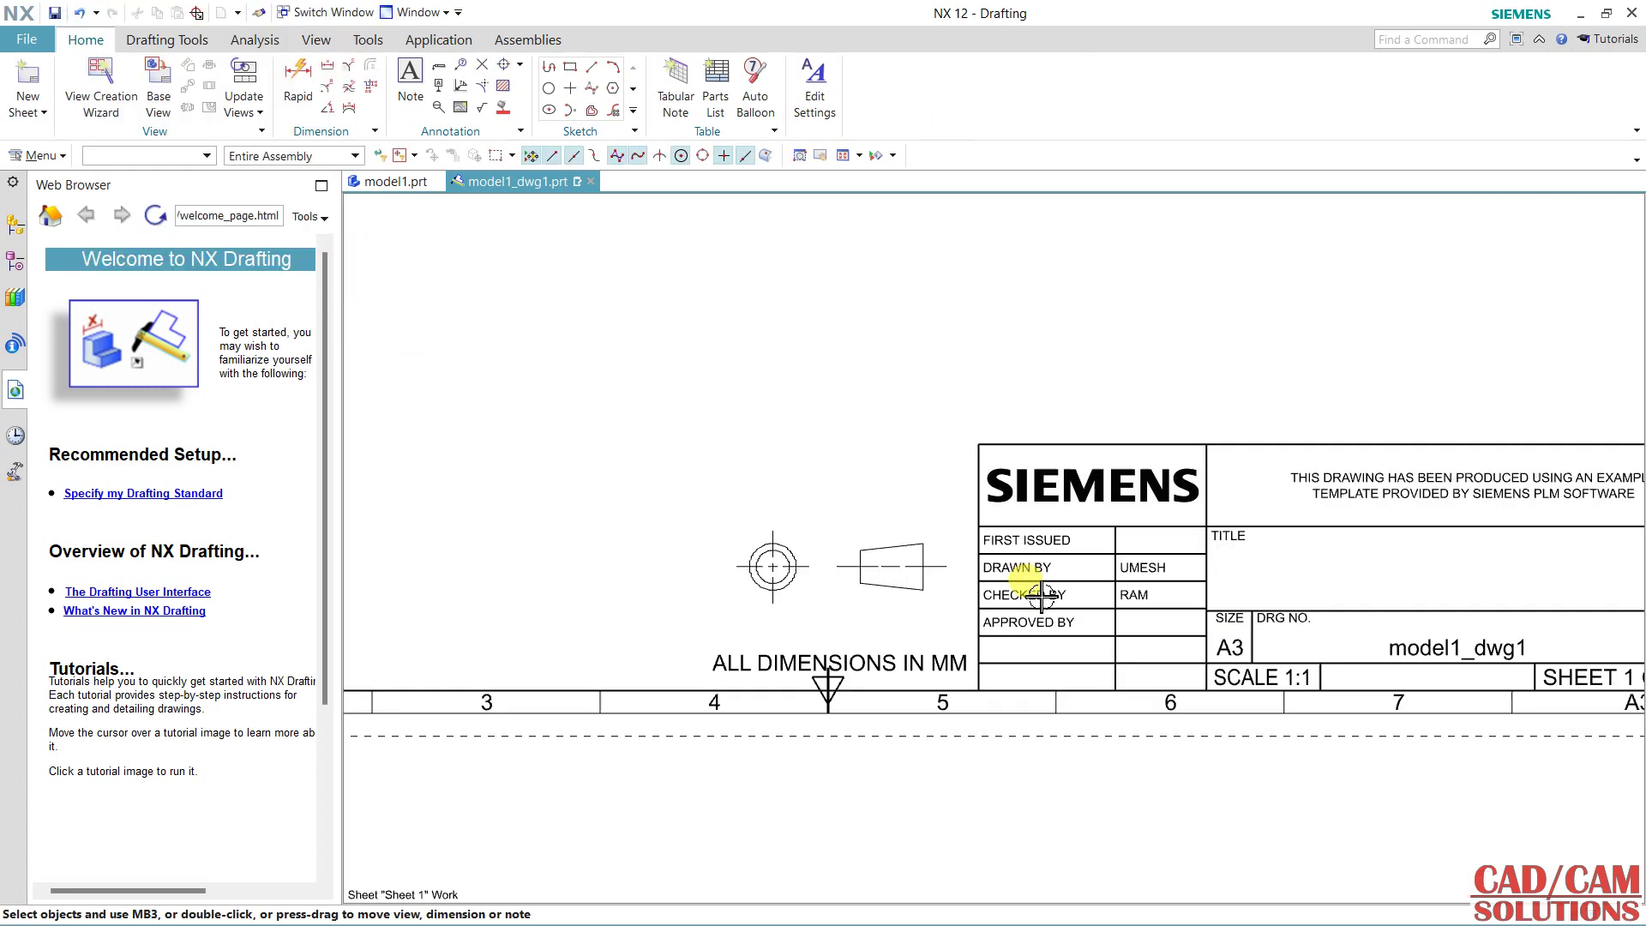
scroll(1041, 593, "up", 2)
scroll(1249, 632, "down", 4)
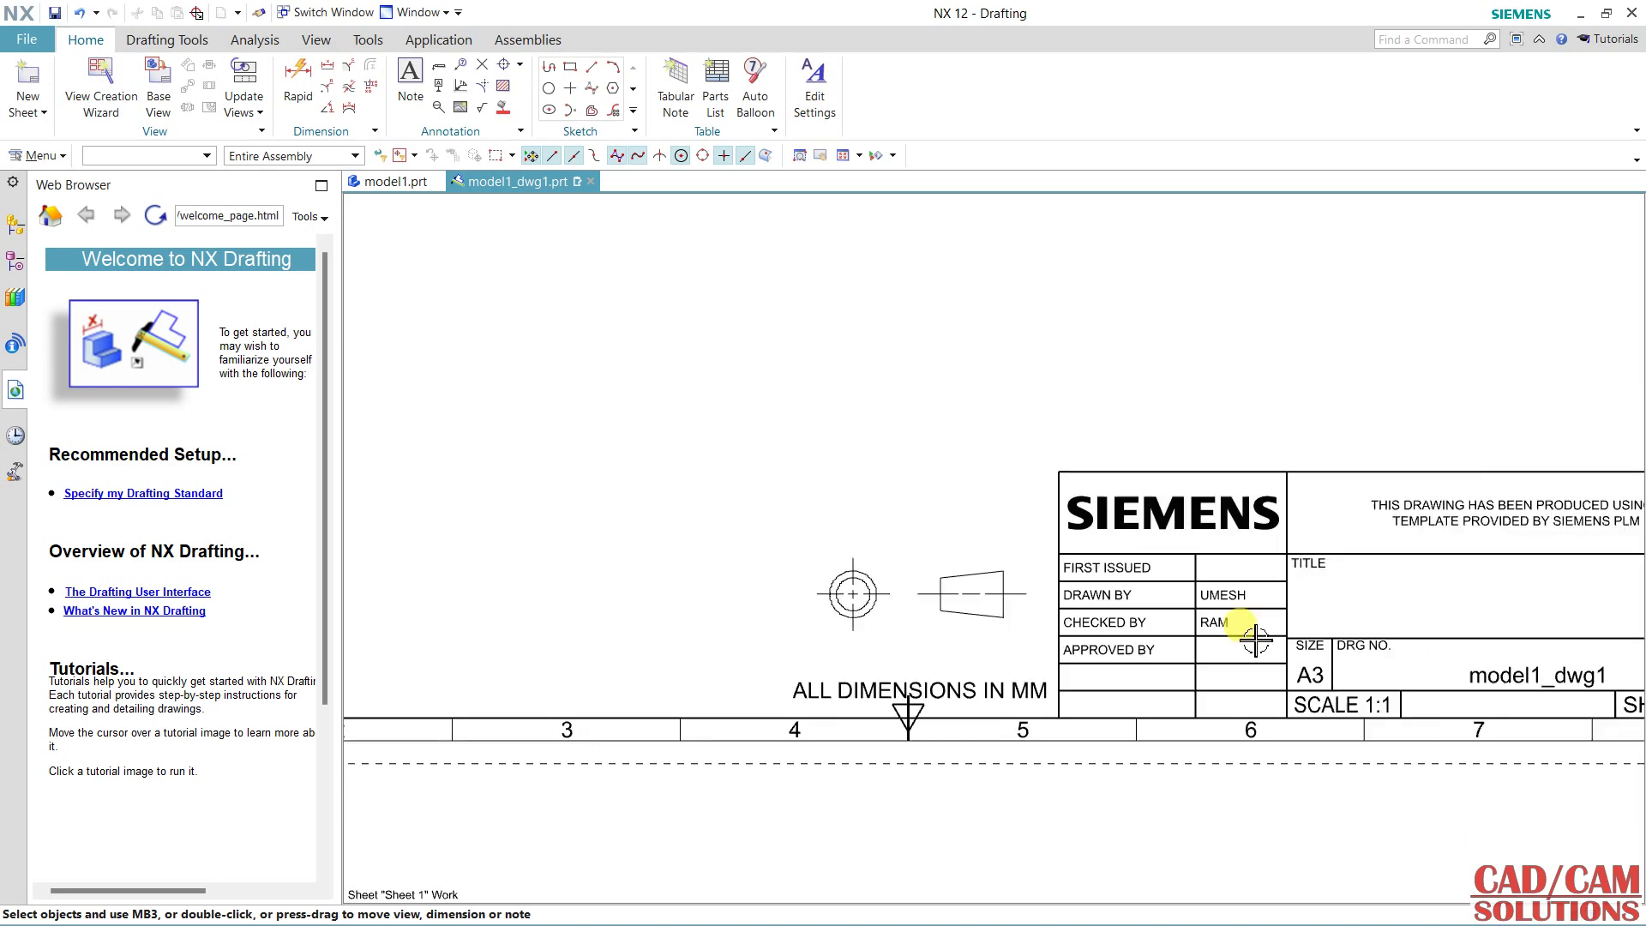
middle_click_drag(1283, 553, 1203, 703)
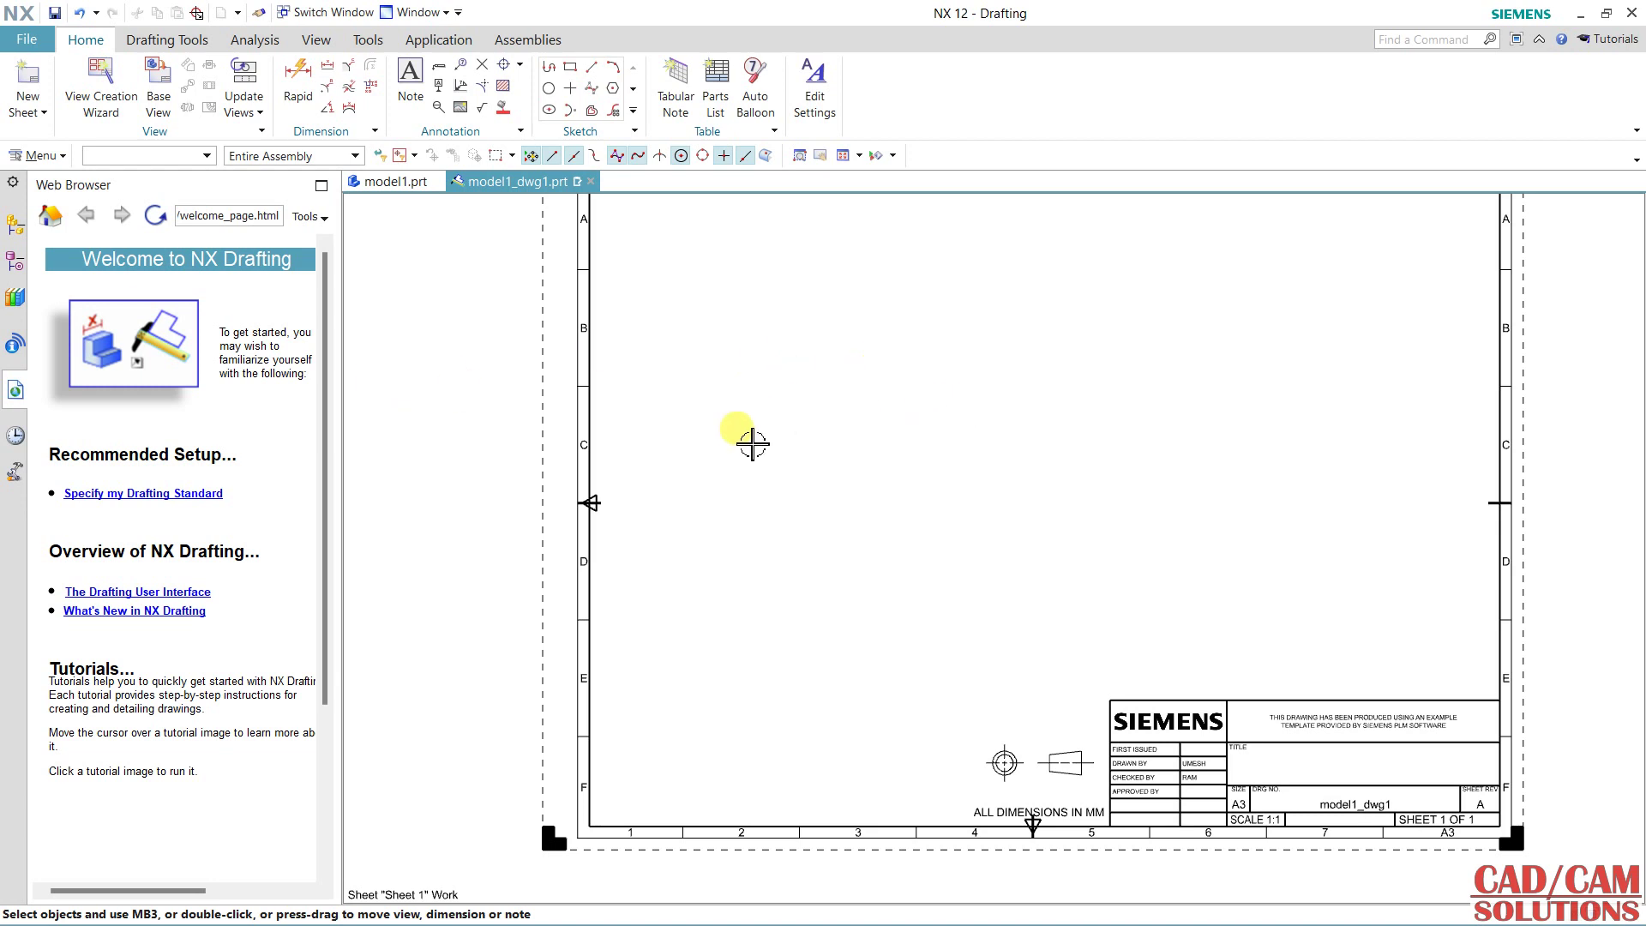
middle_click_drag(750, 441, 687, 481)
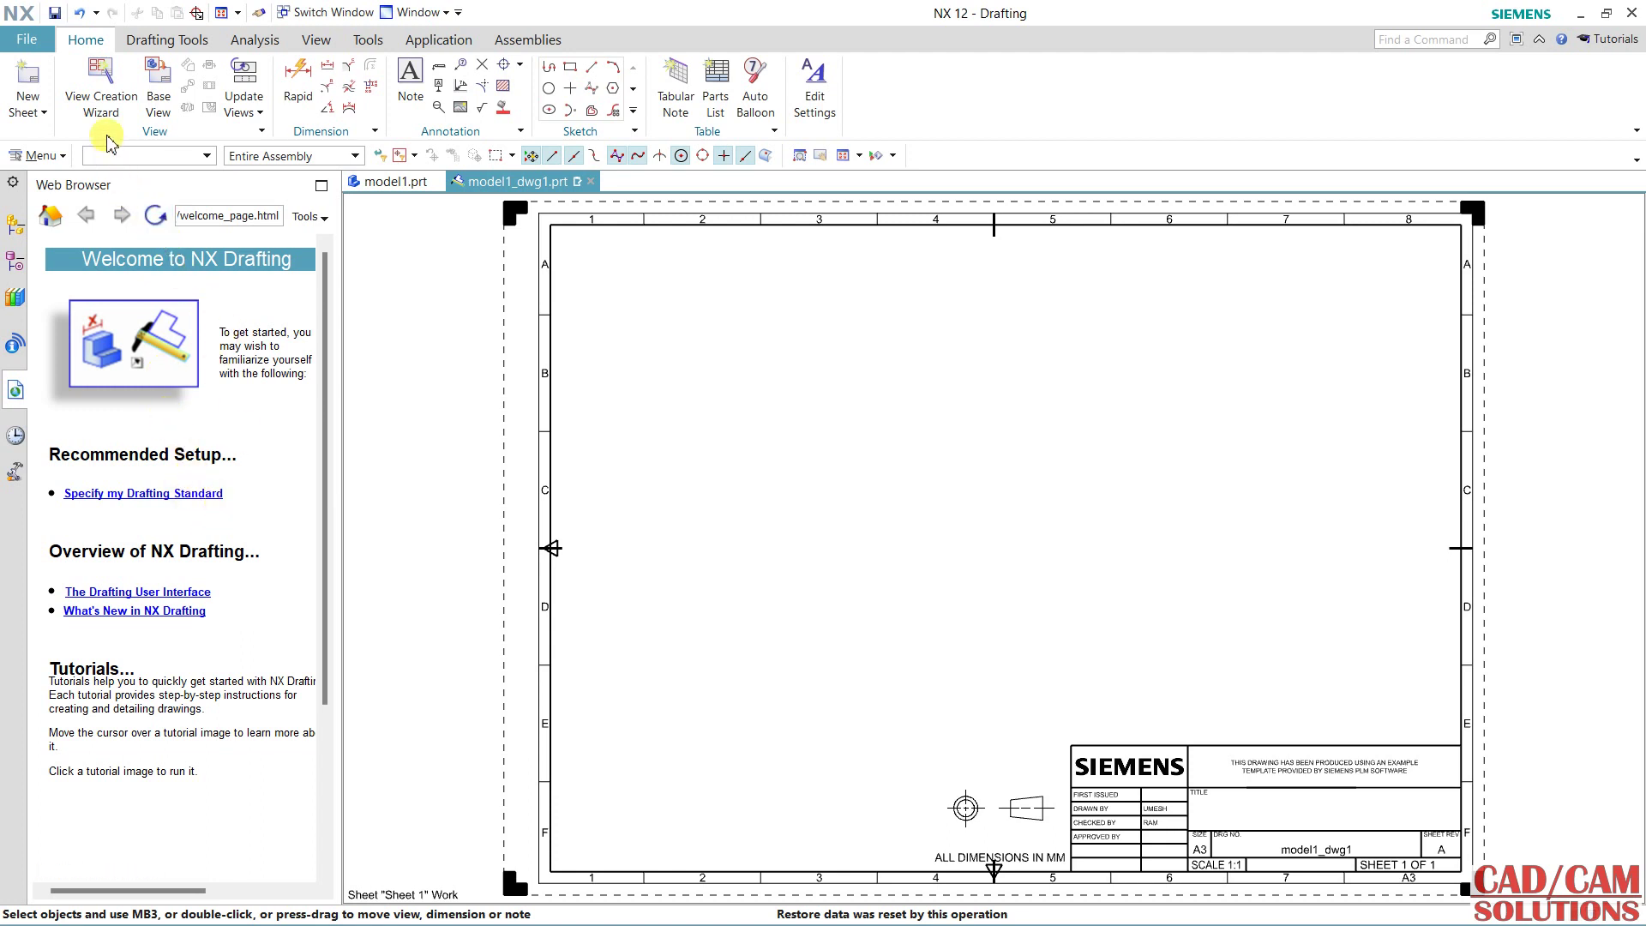
left_click(14, 226)
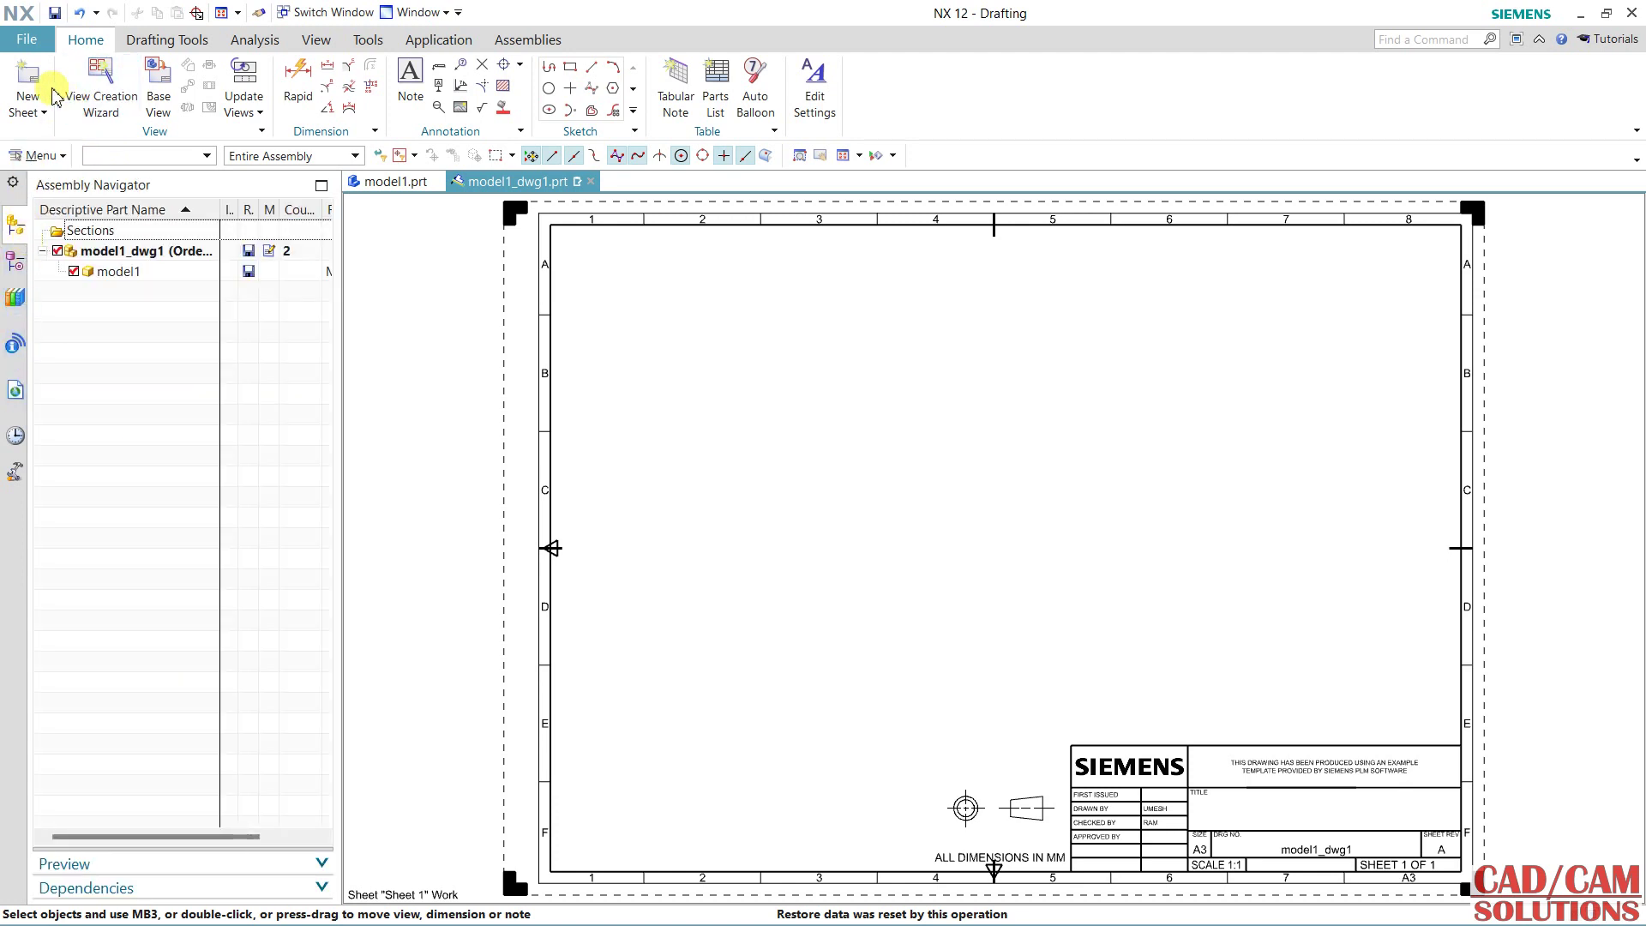
left_click(15, 265)
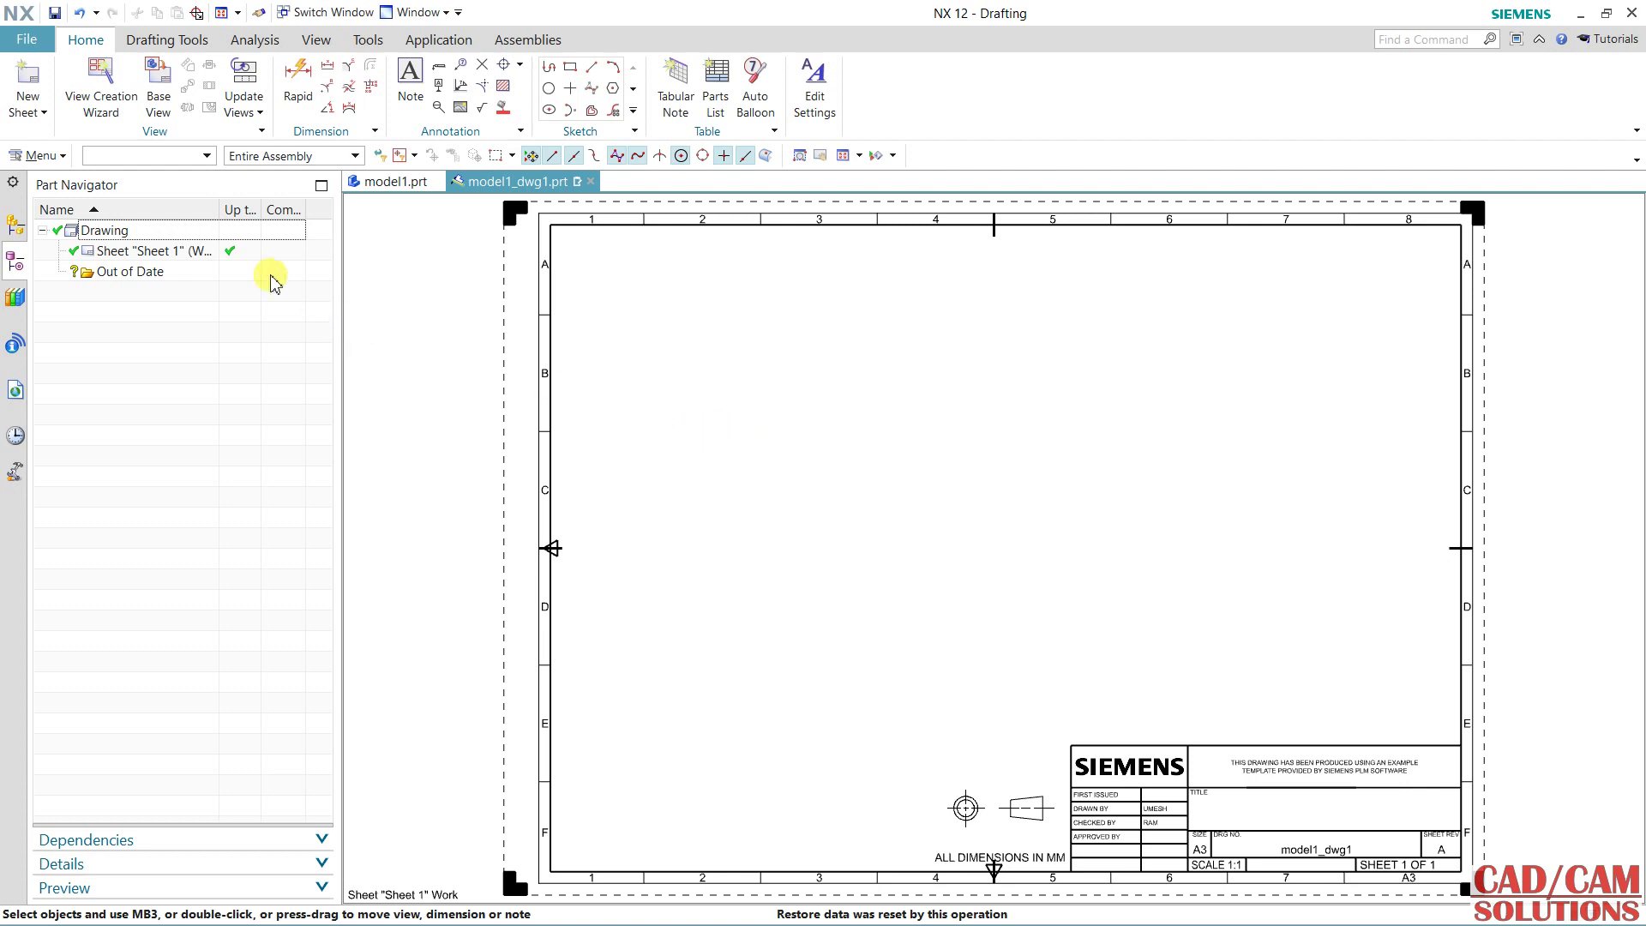
Start the View Creation Wizard with model1.prt as the base part and set the preview style to Hidden Wireframe.
left_click(102, 97)
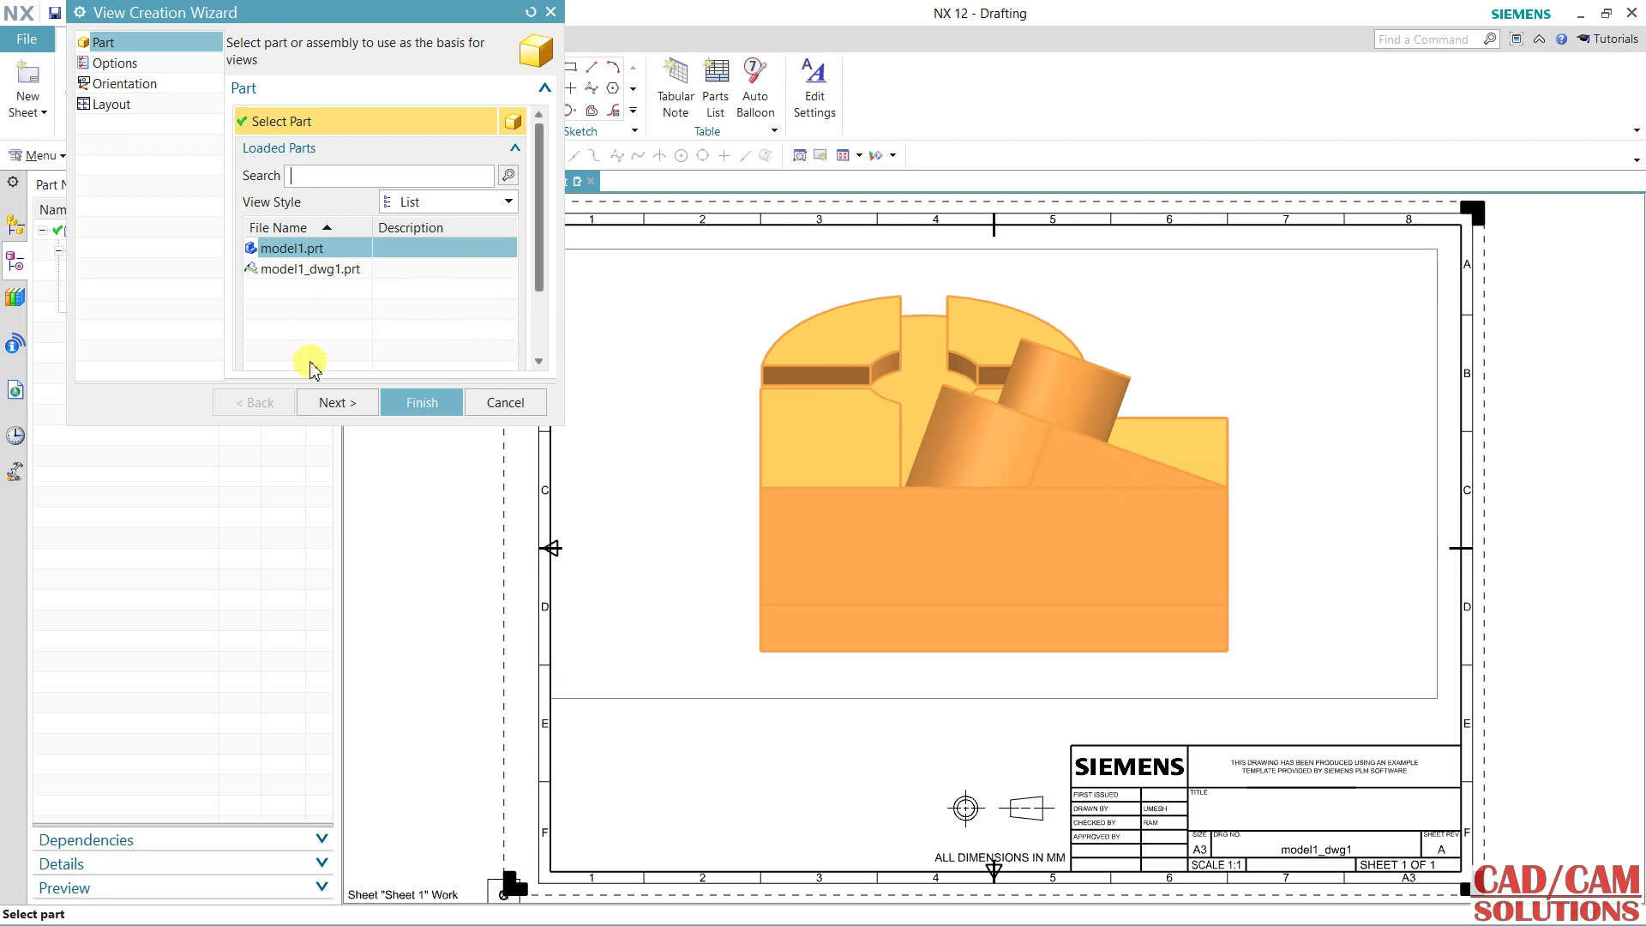
left_click(324, 400)
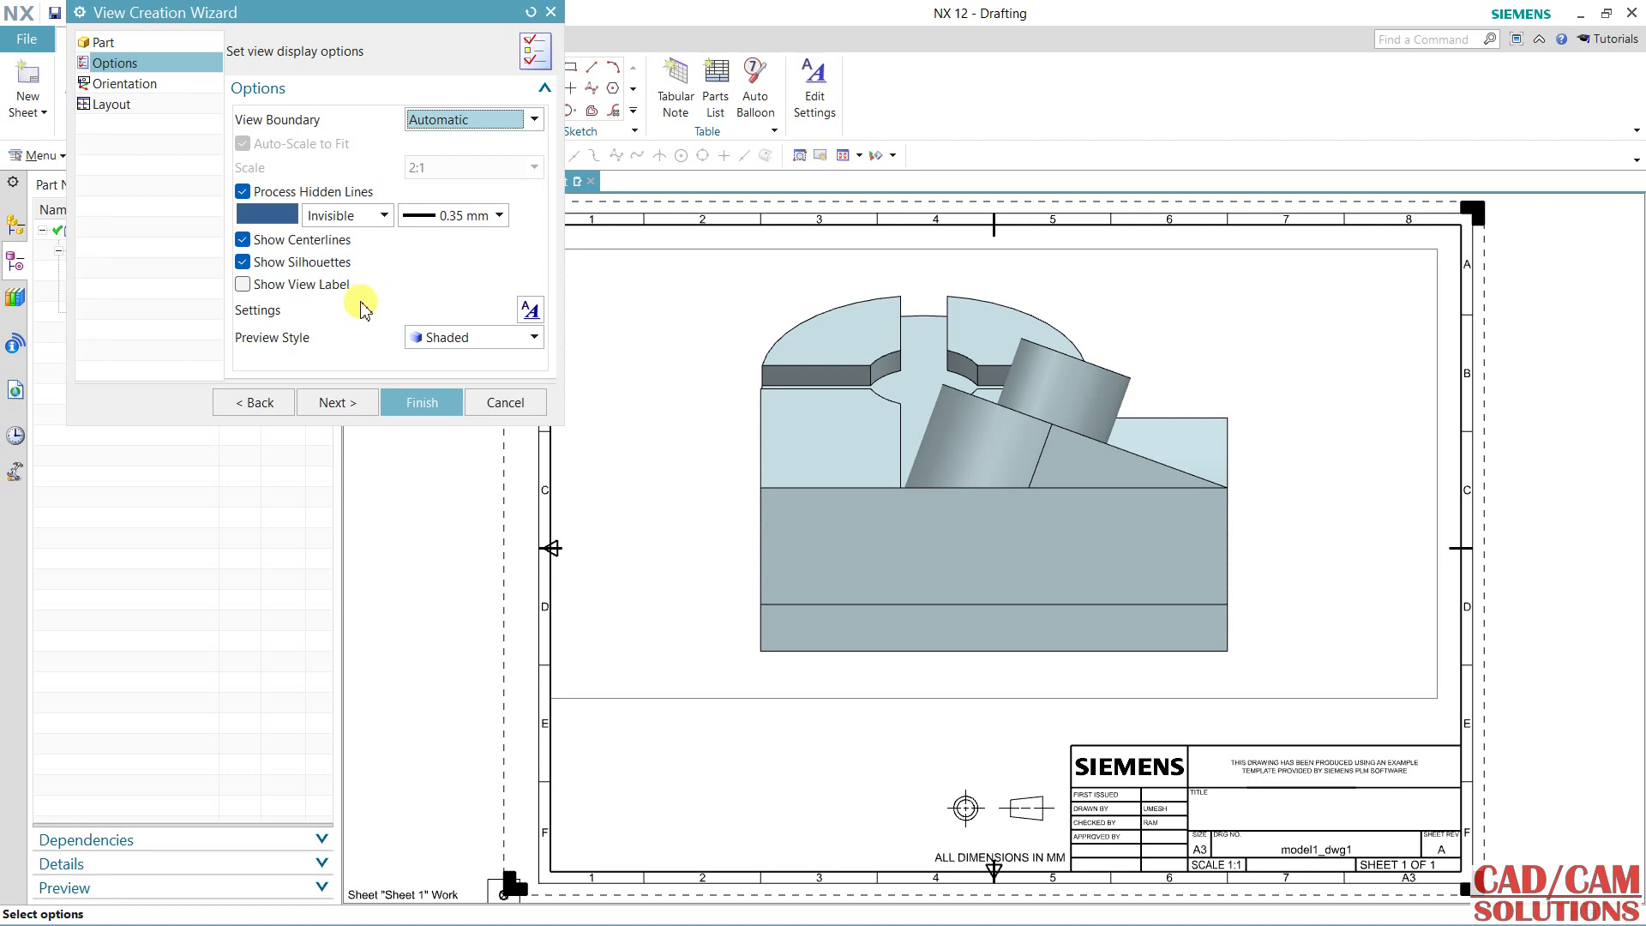
left_click(485, 343)
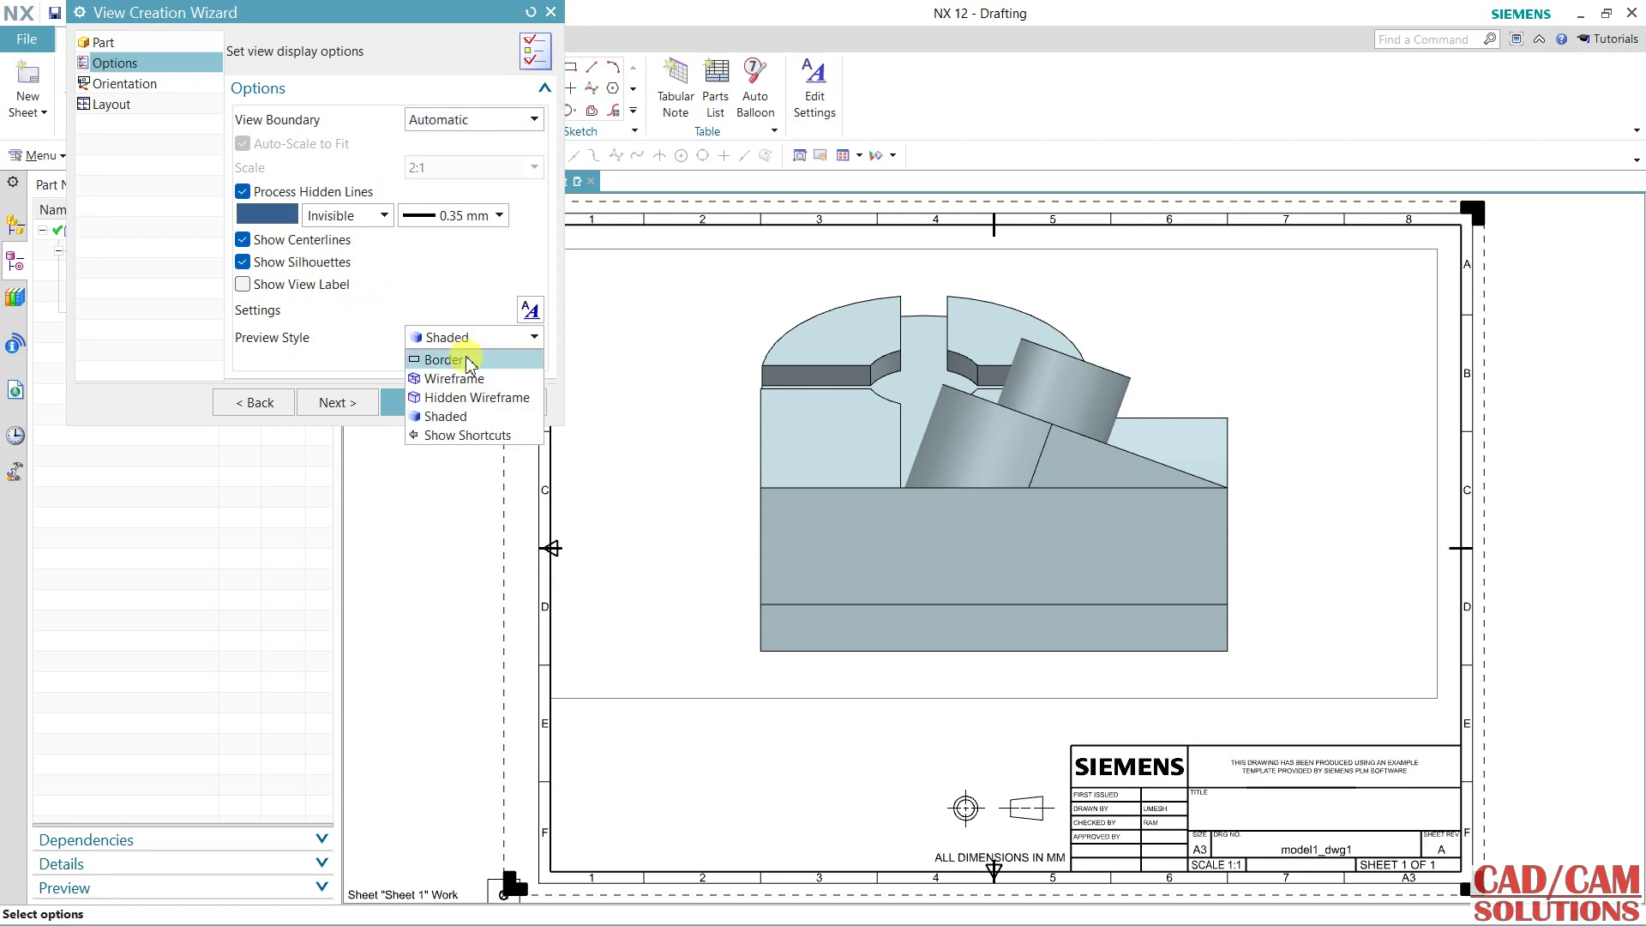
left_click(445, 379)
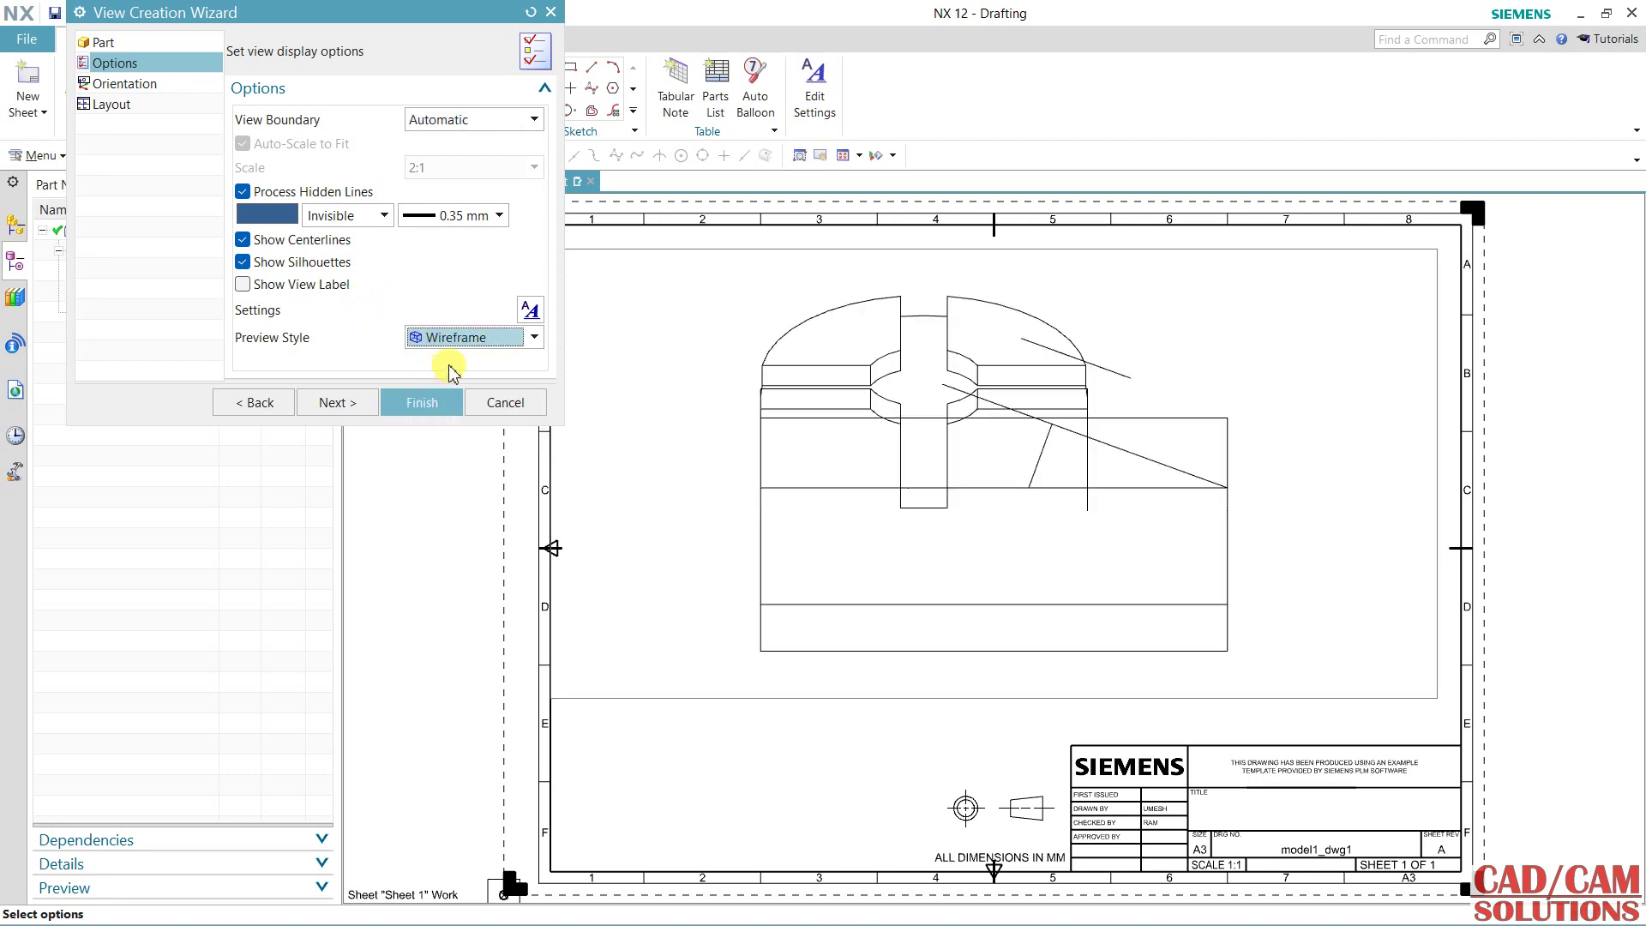
left_click(471, 335)
left_click(461, 398)
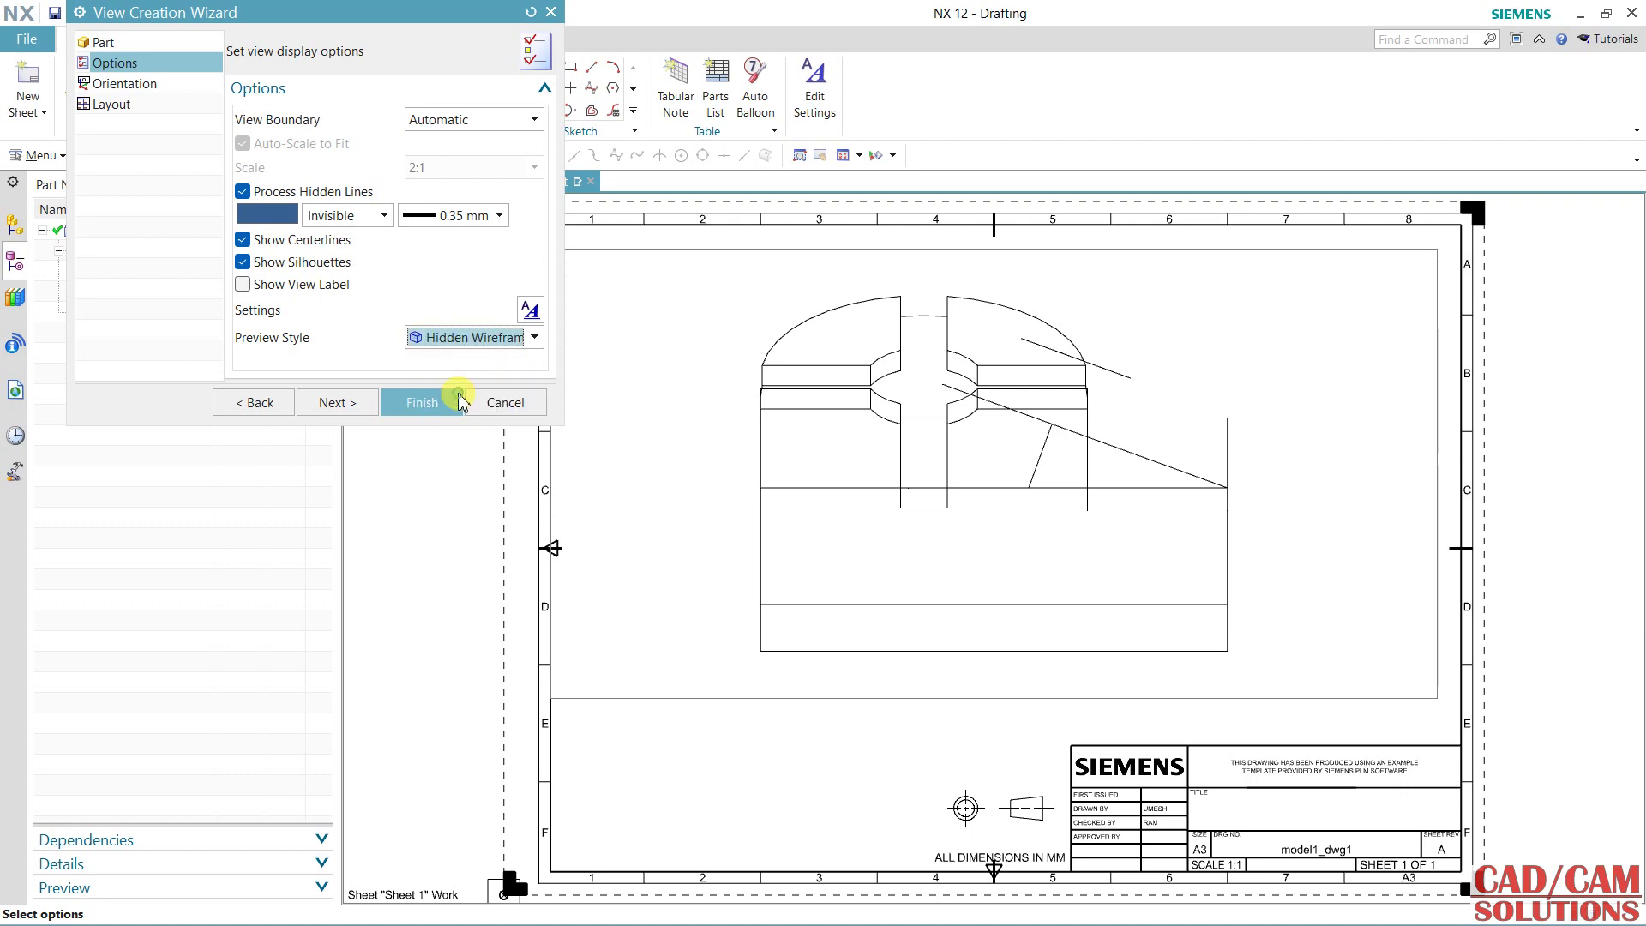
left_click(462, 342)
left_click(461, 340)
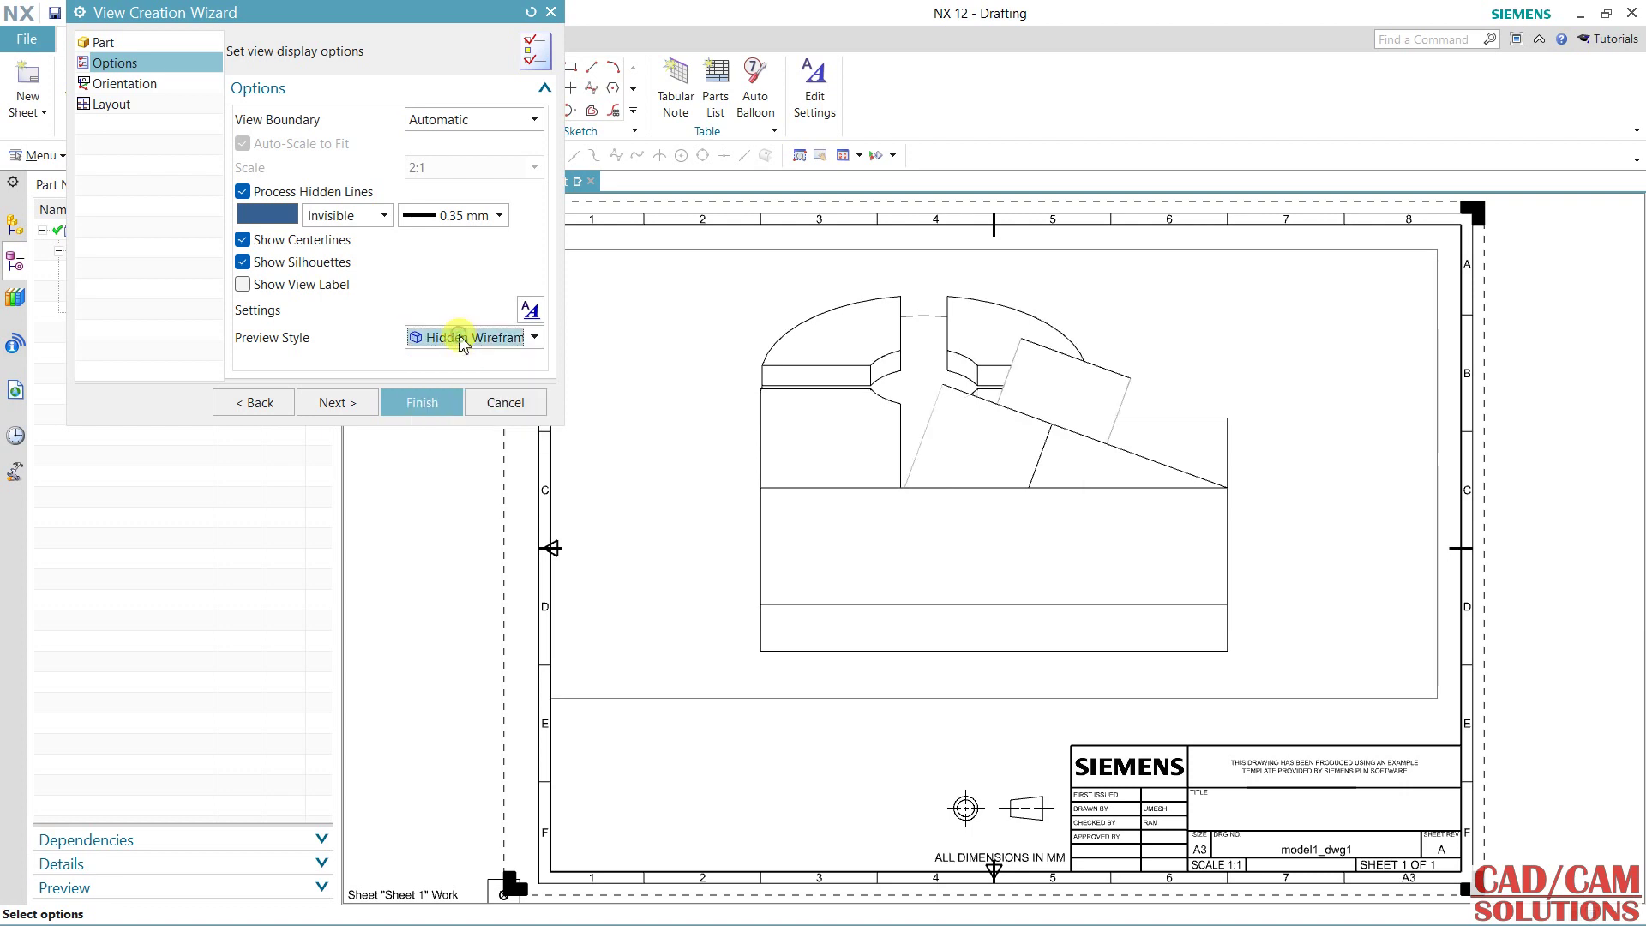
Compare the available model views in the preview and choose Right as the parent view's orientation.
left_click(335, 404)
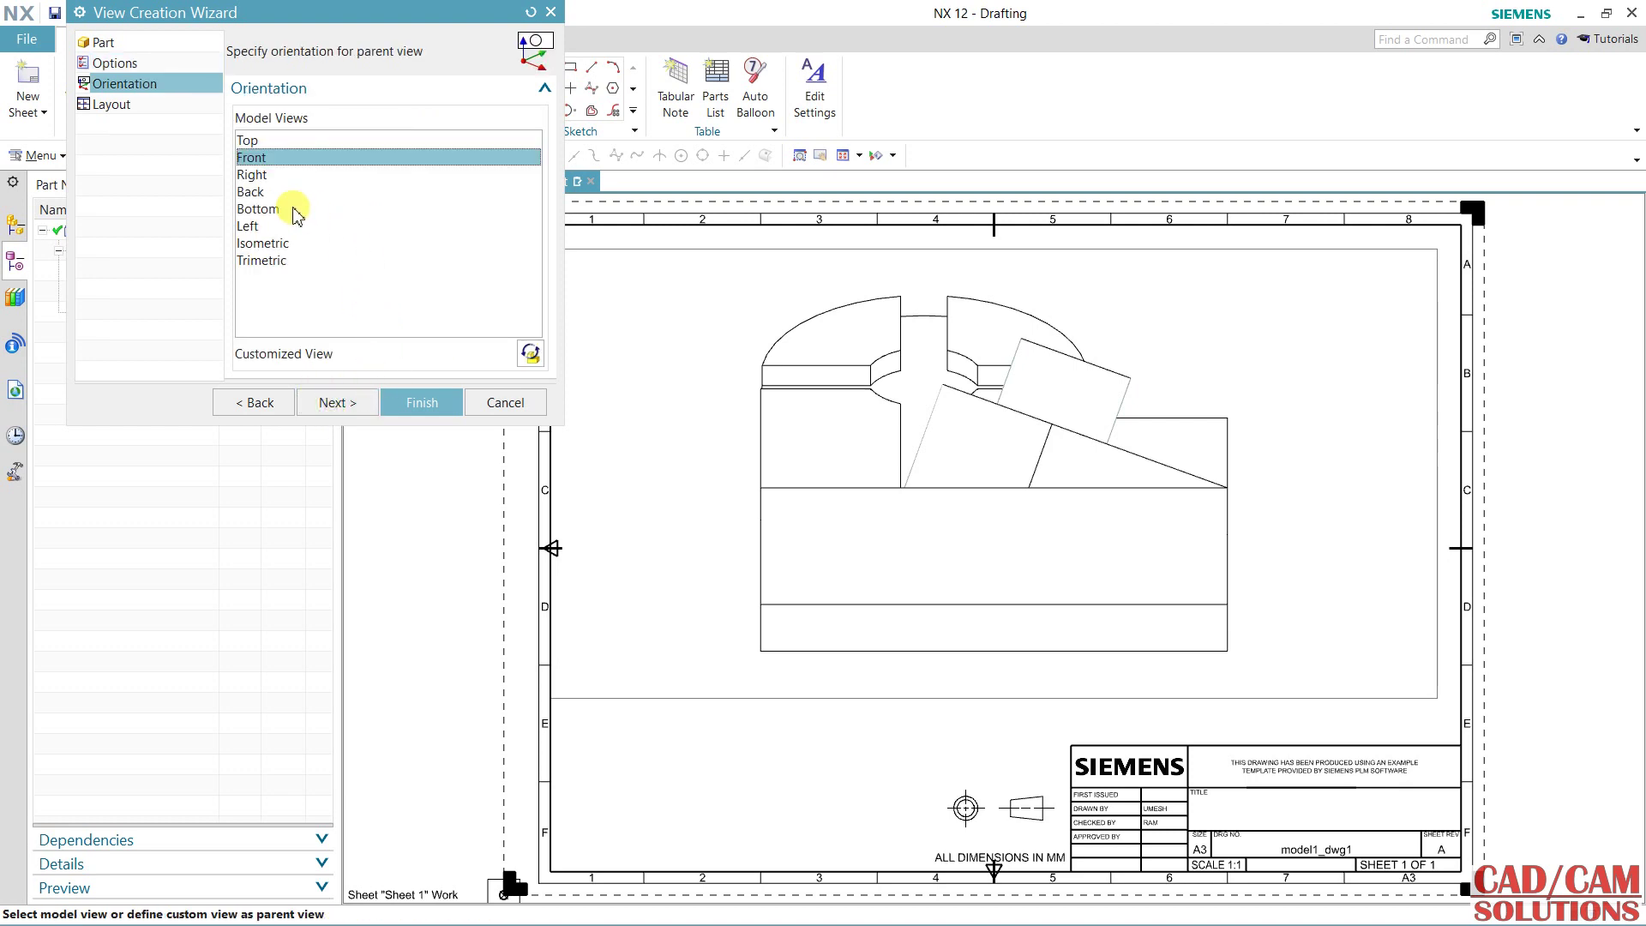
left_click(251, 175)
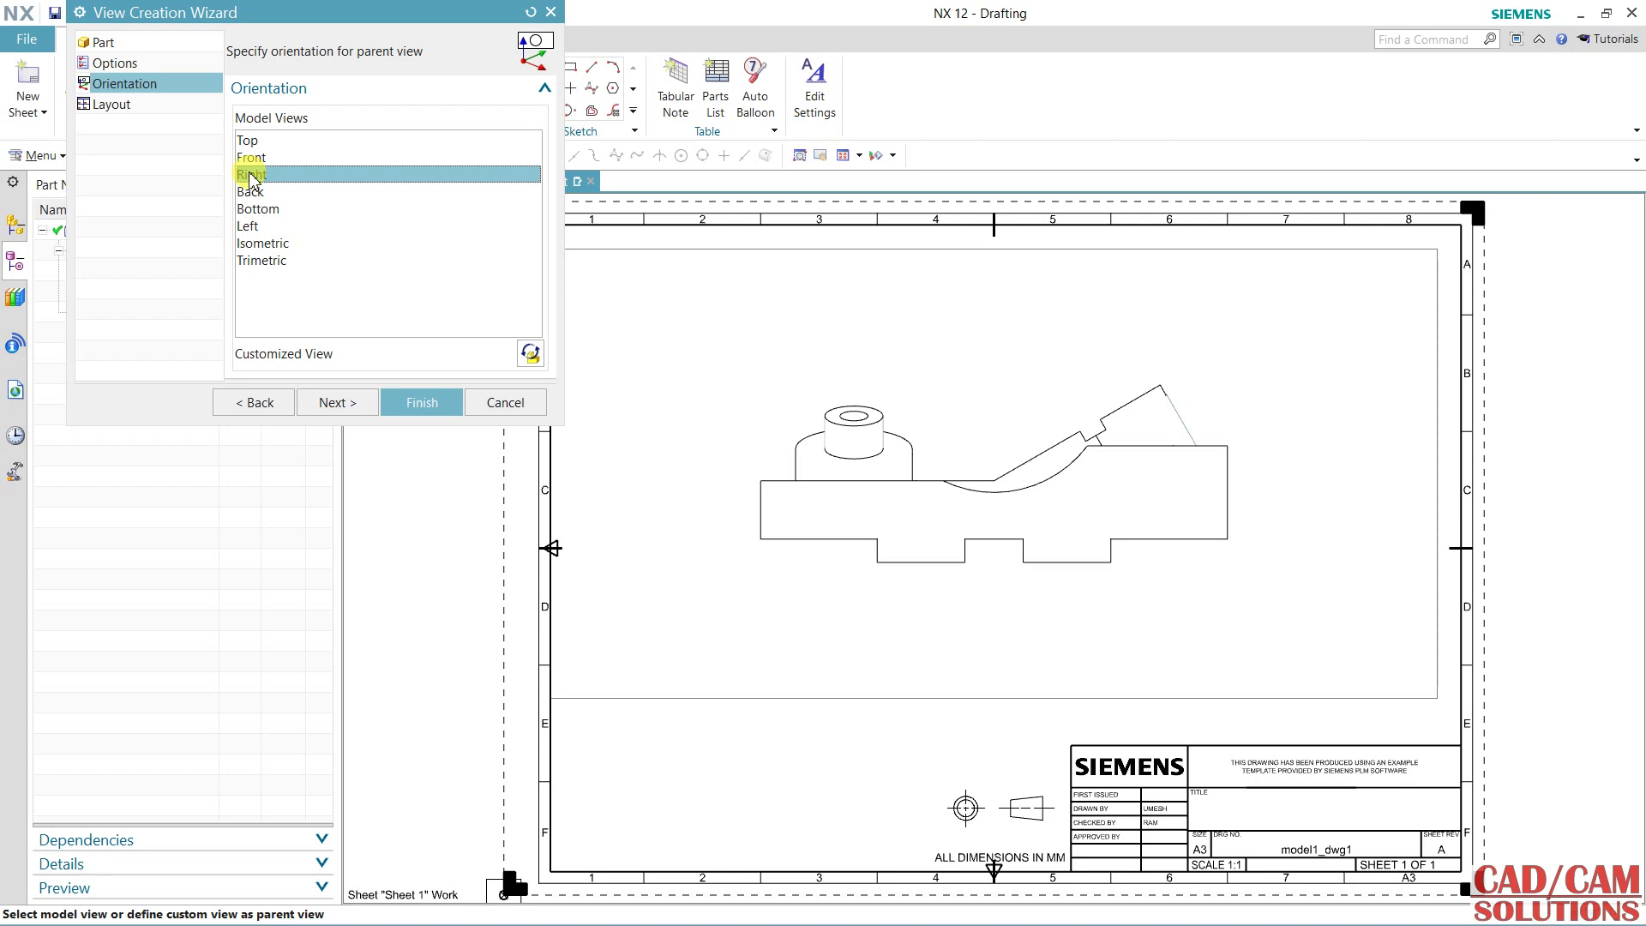
left_click(250, 193)
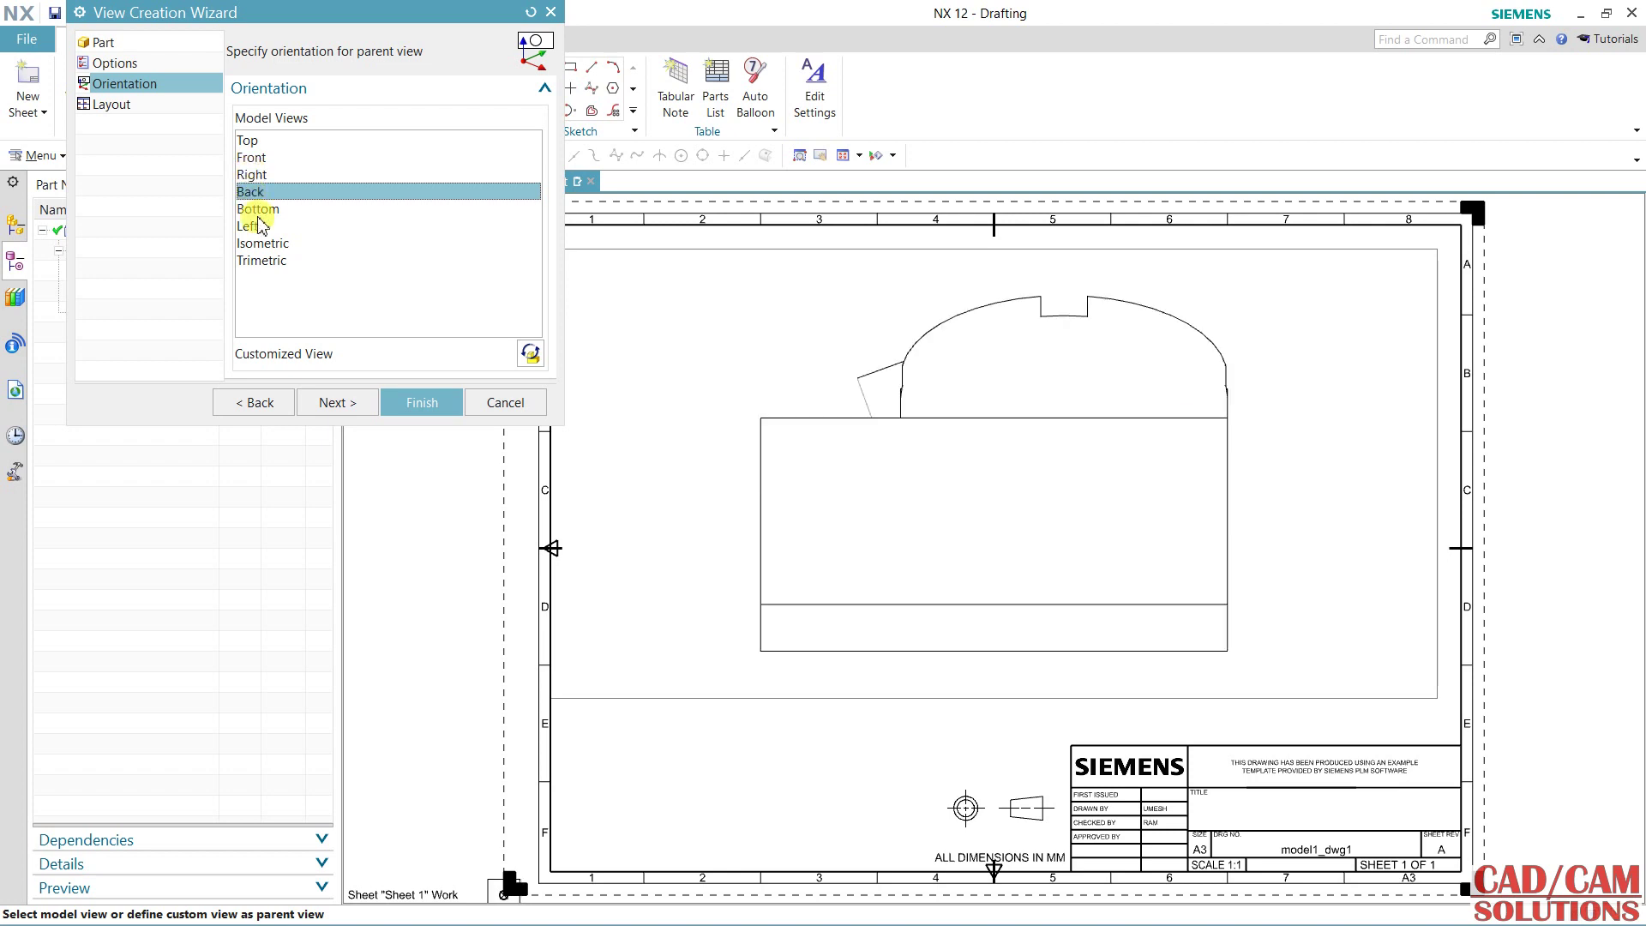
left_click(261, 211)
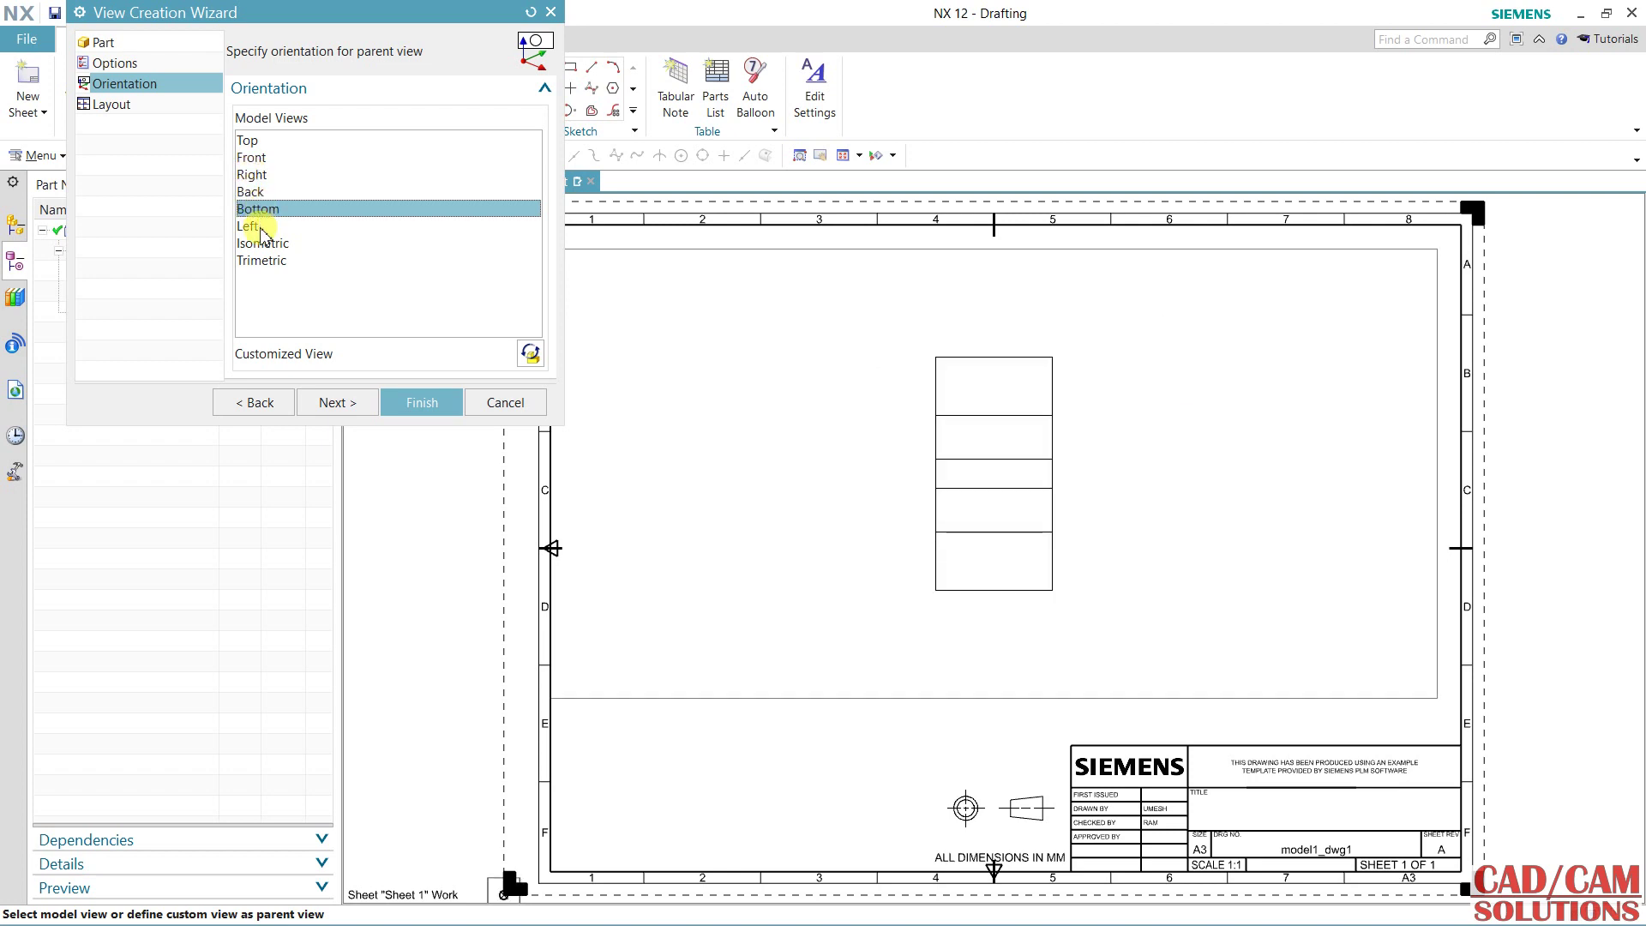
left_click(260, 230)
left_click(260, 245)
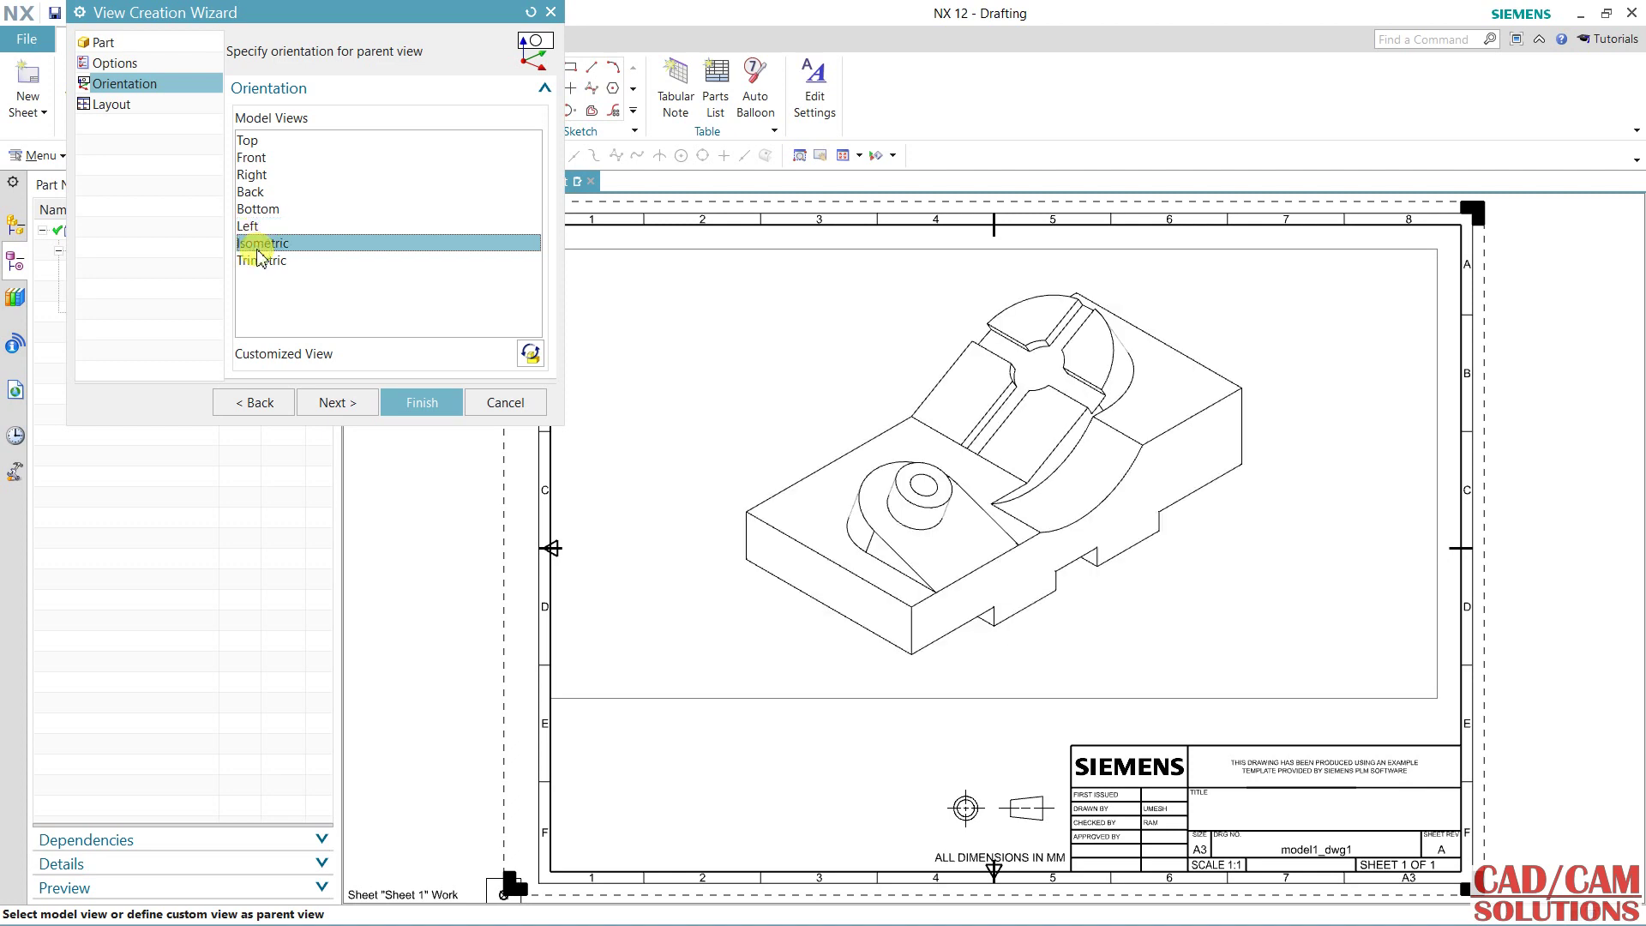
left_click(261, 264)
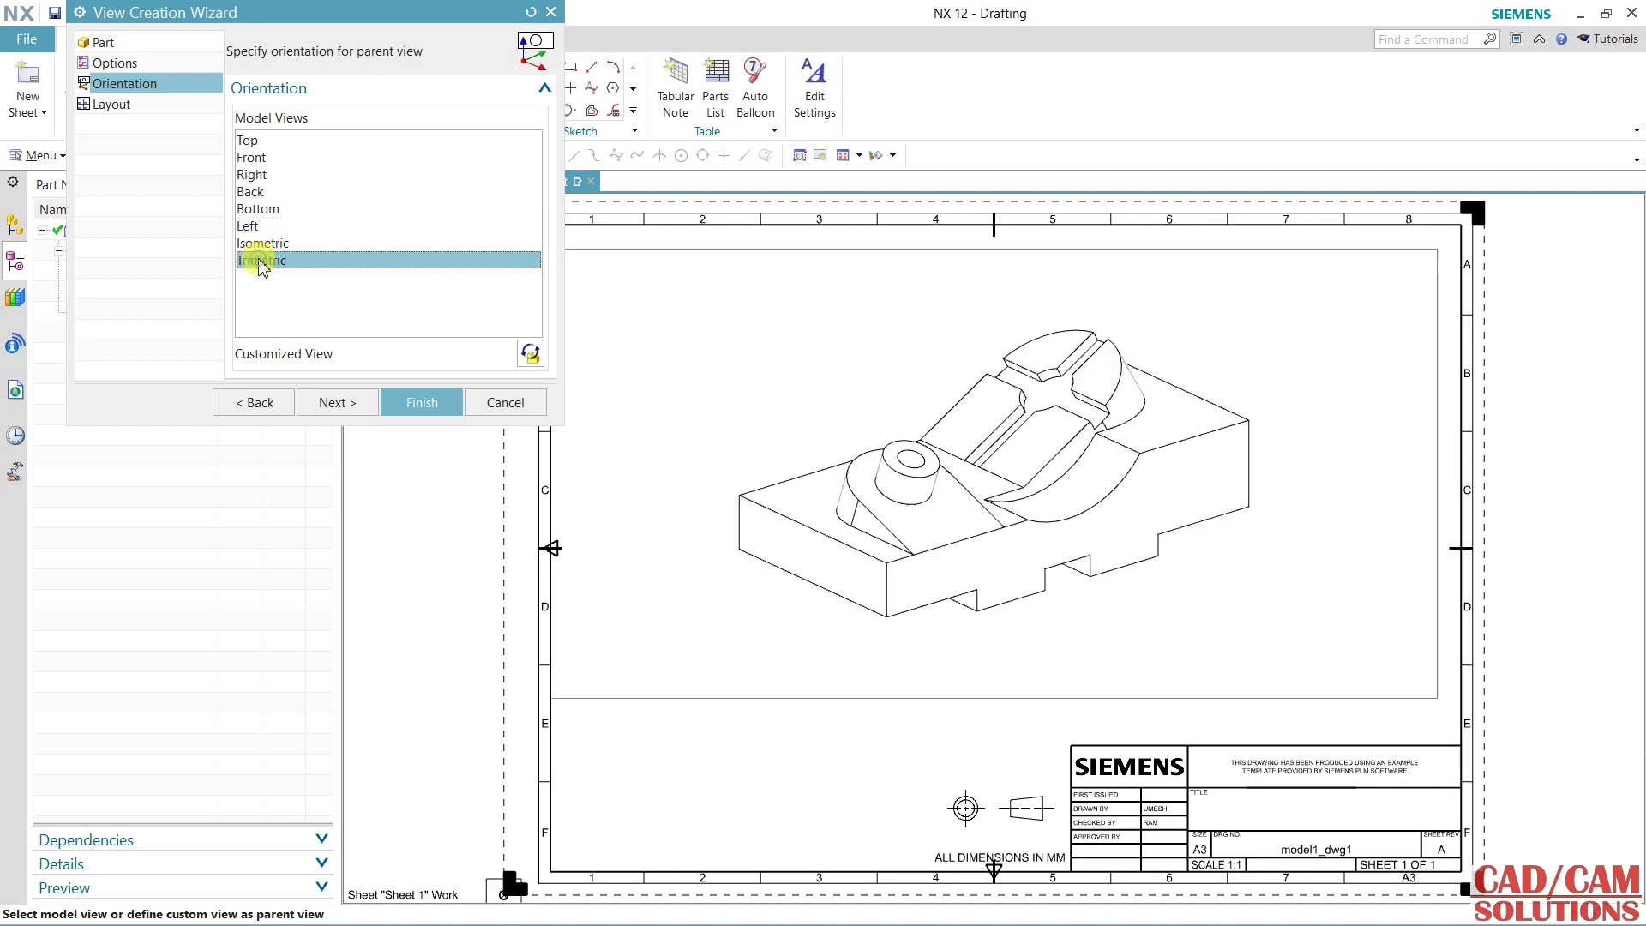
left_click(257, 160)
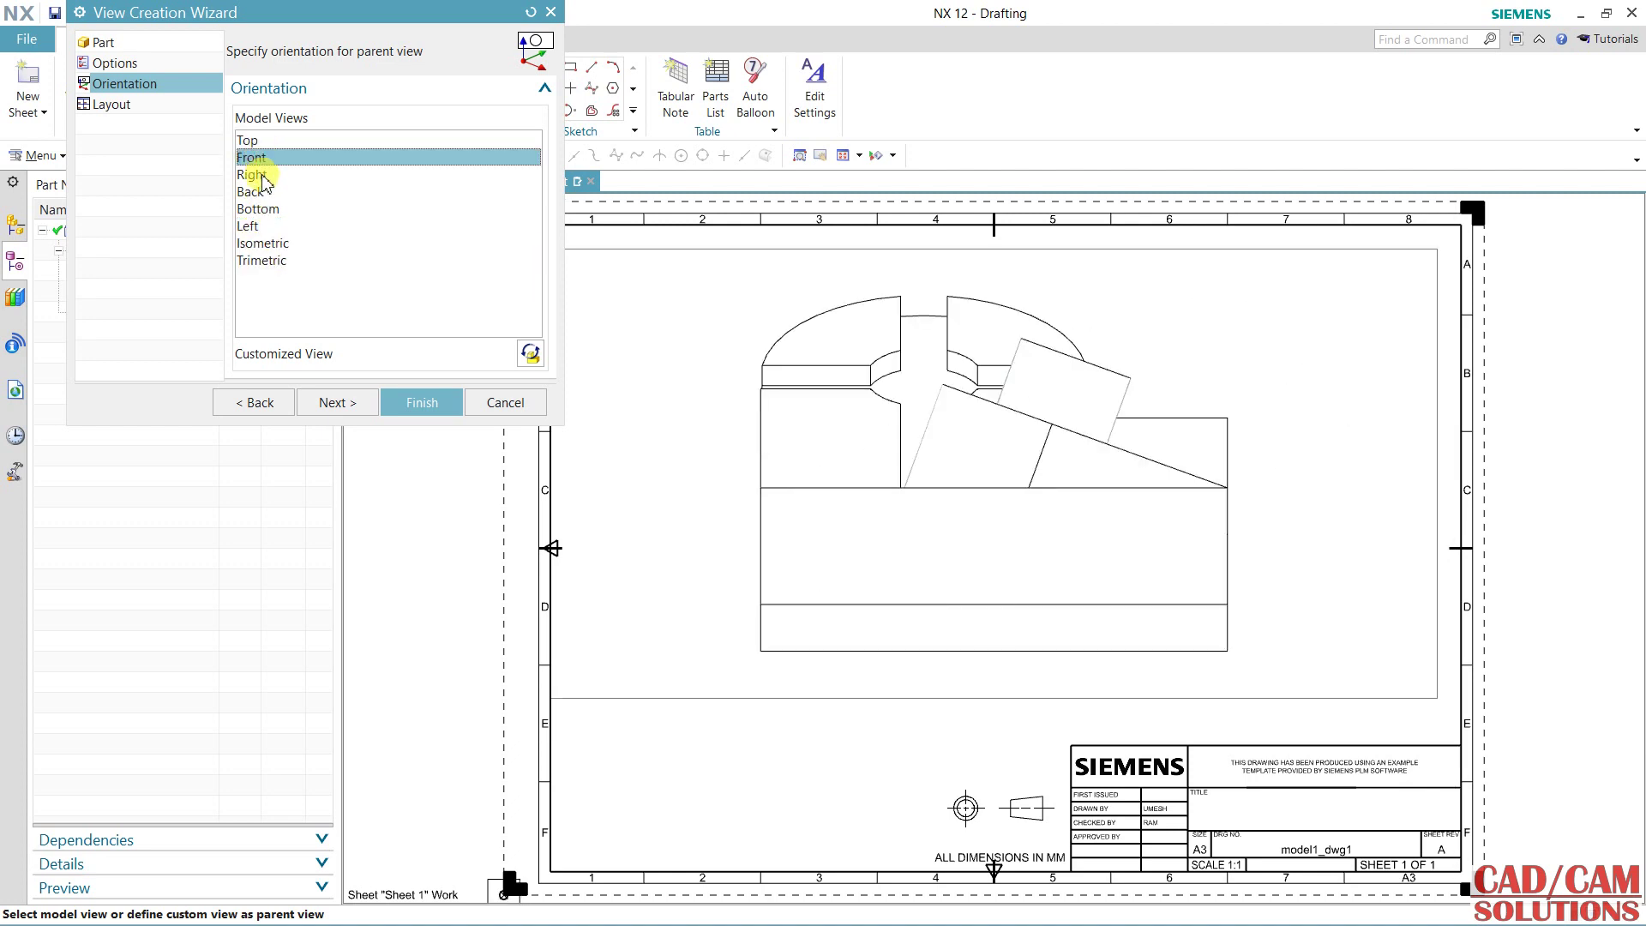
left_click(261, 177)
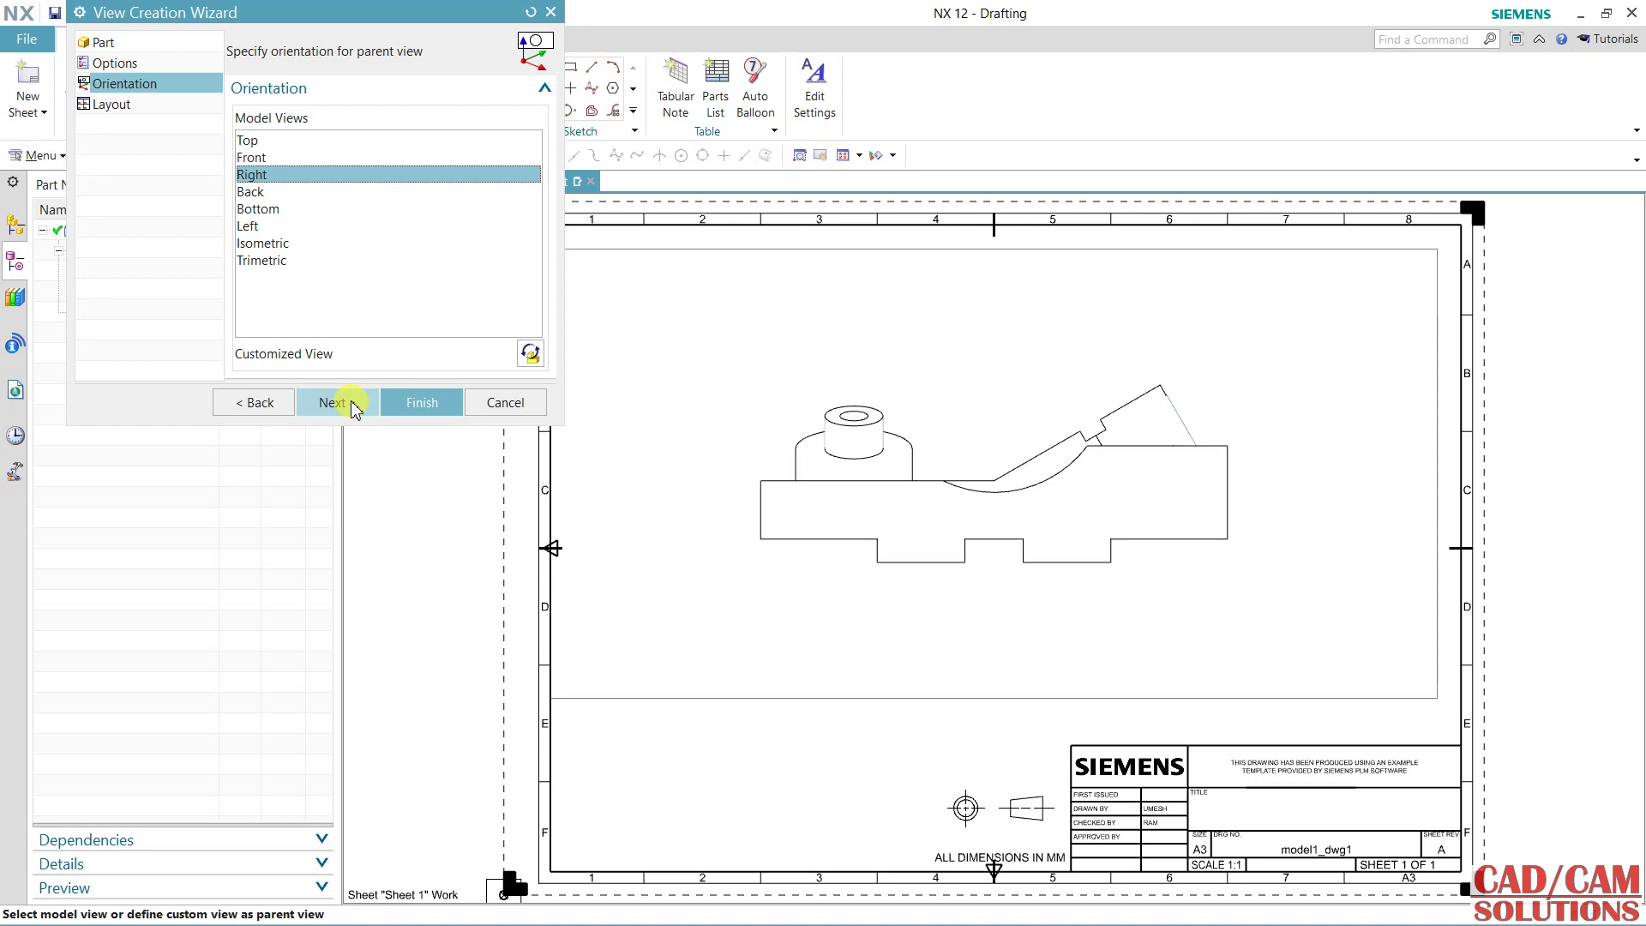
Define a customized parent view orientation by trying different normal vectors in the Orient View Tool, and accept it with the X-axis as normal.
left_click(529, 352)
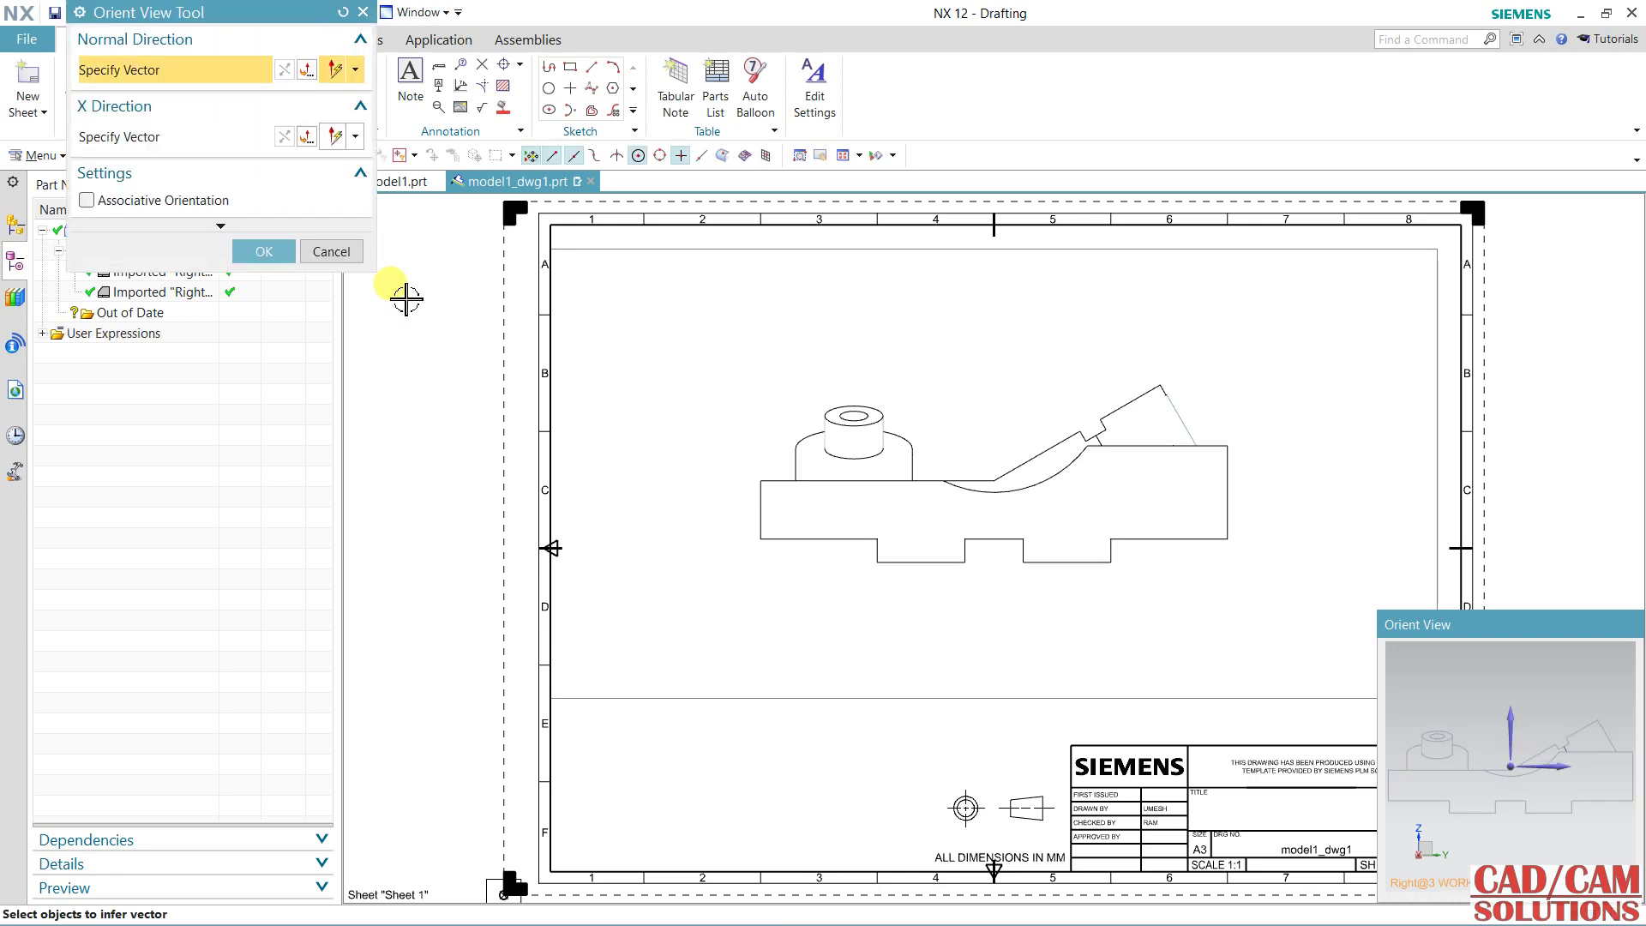
left_click(1458, 729)
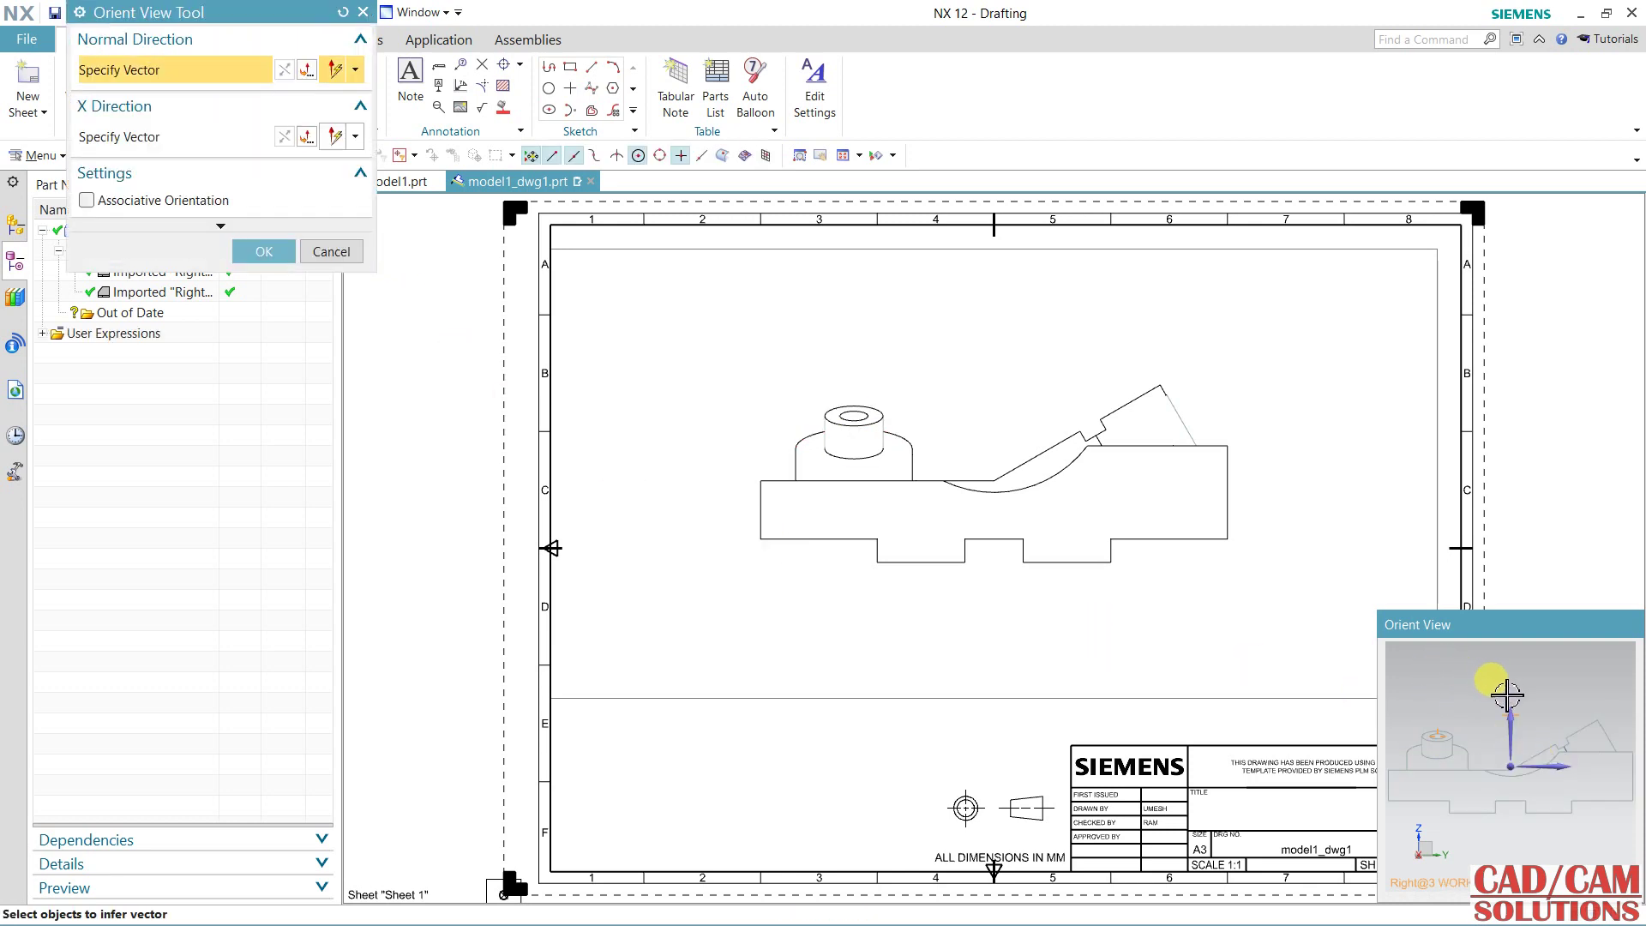
middle_click_drag(1541, 710, 1511, 766)
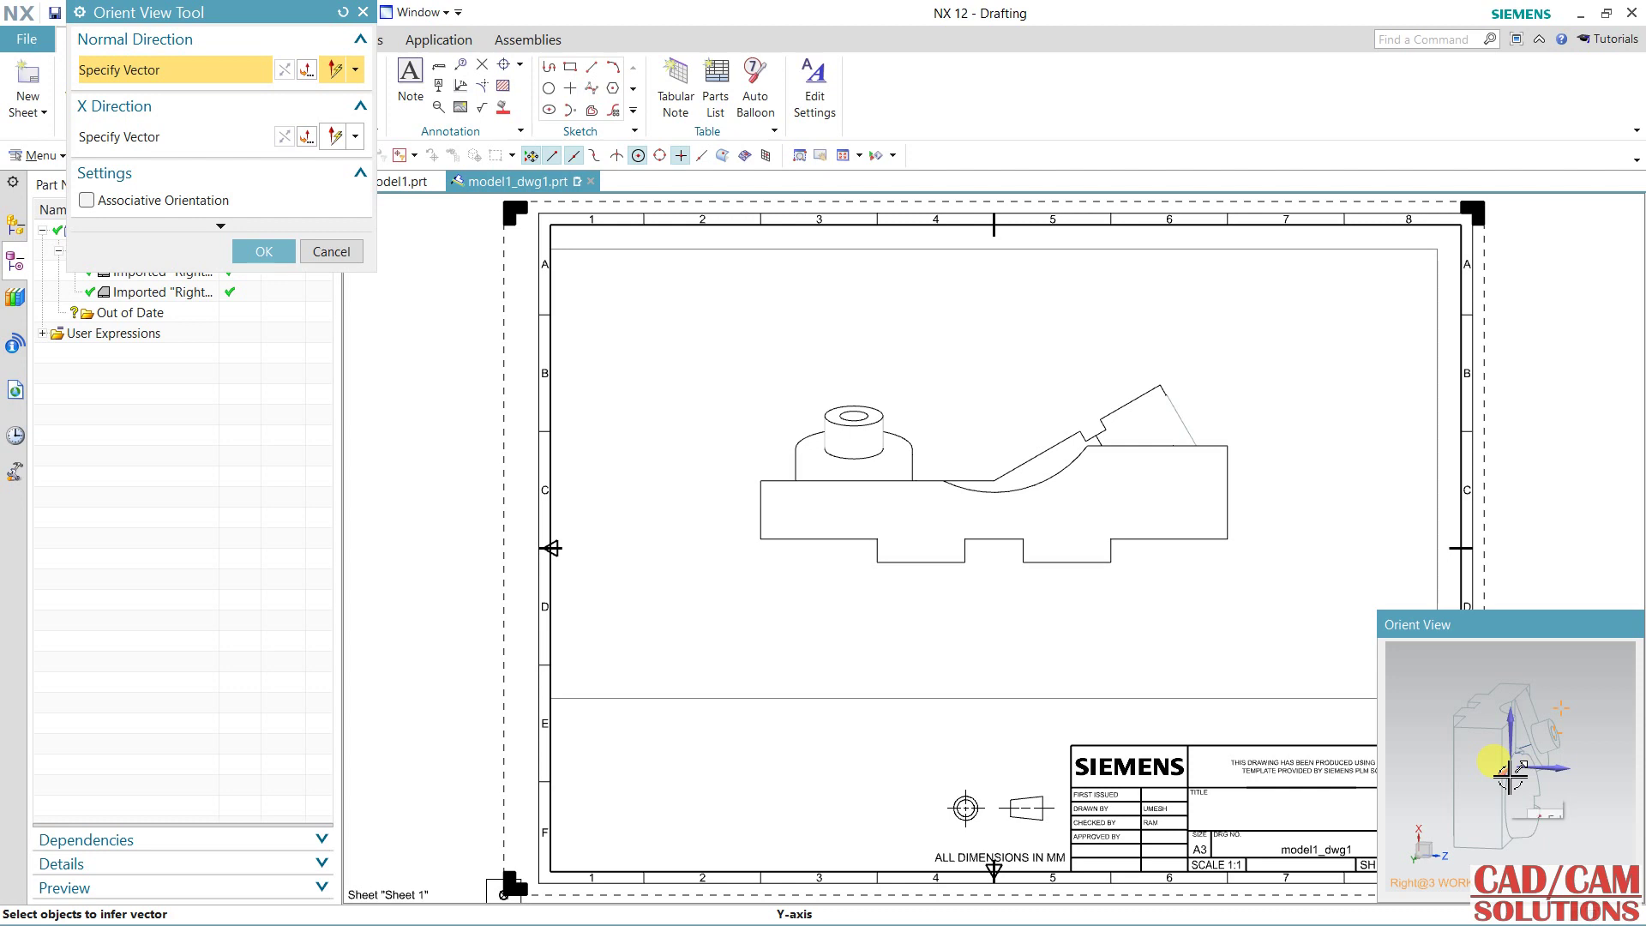
left_click(1510, 777)
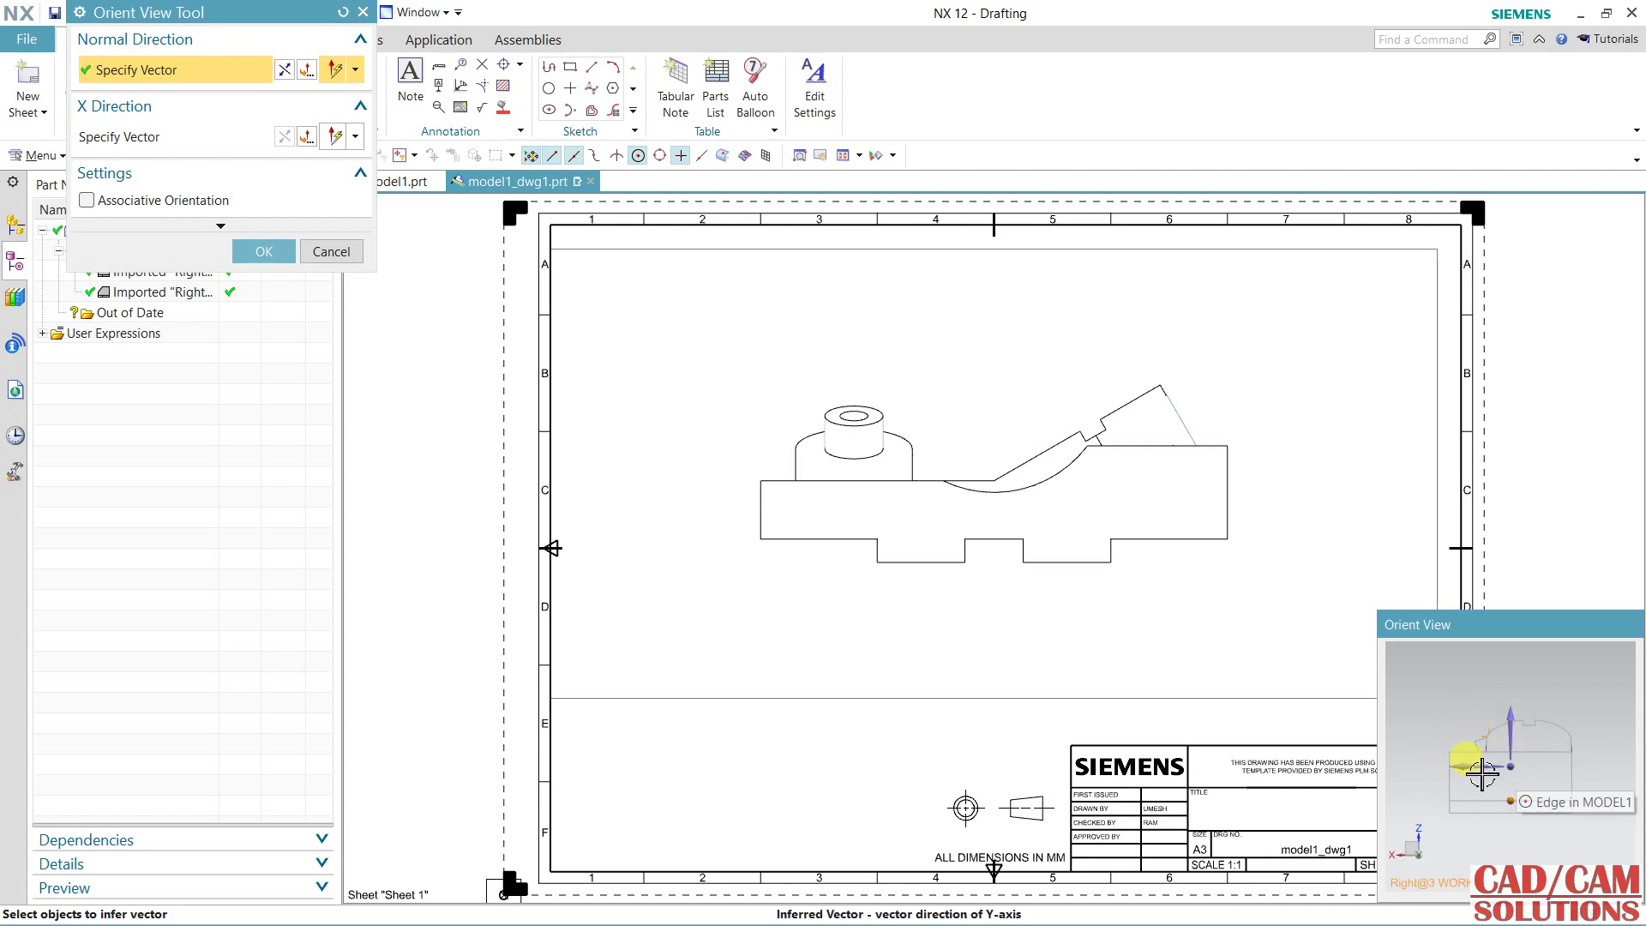
left_click(1477, 774)
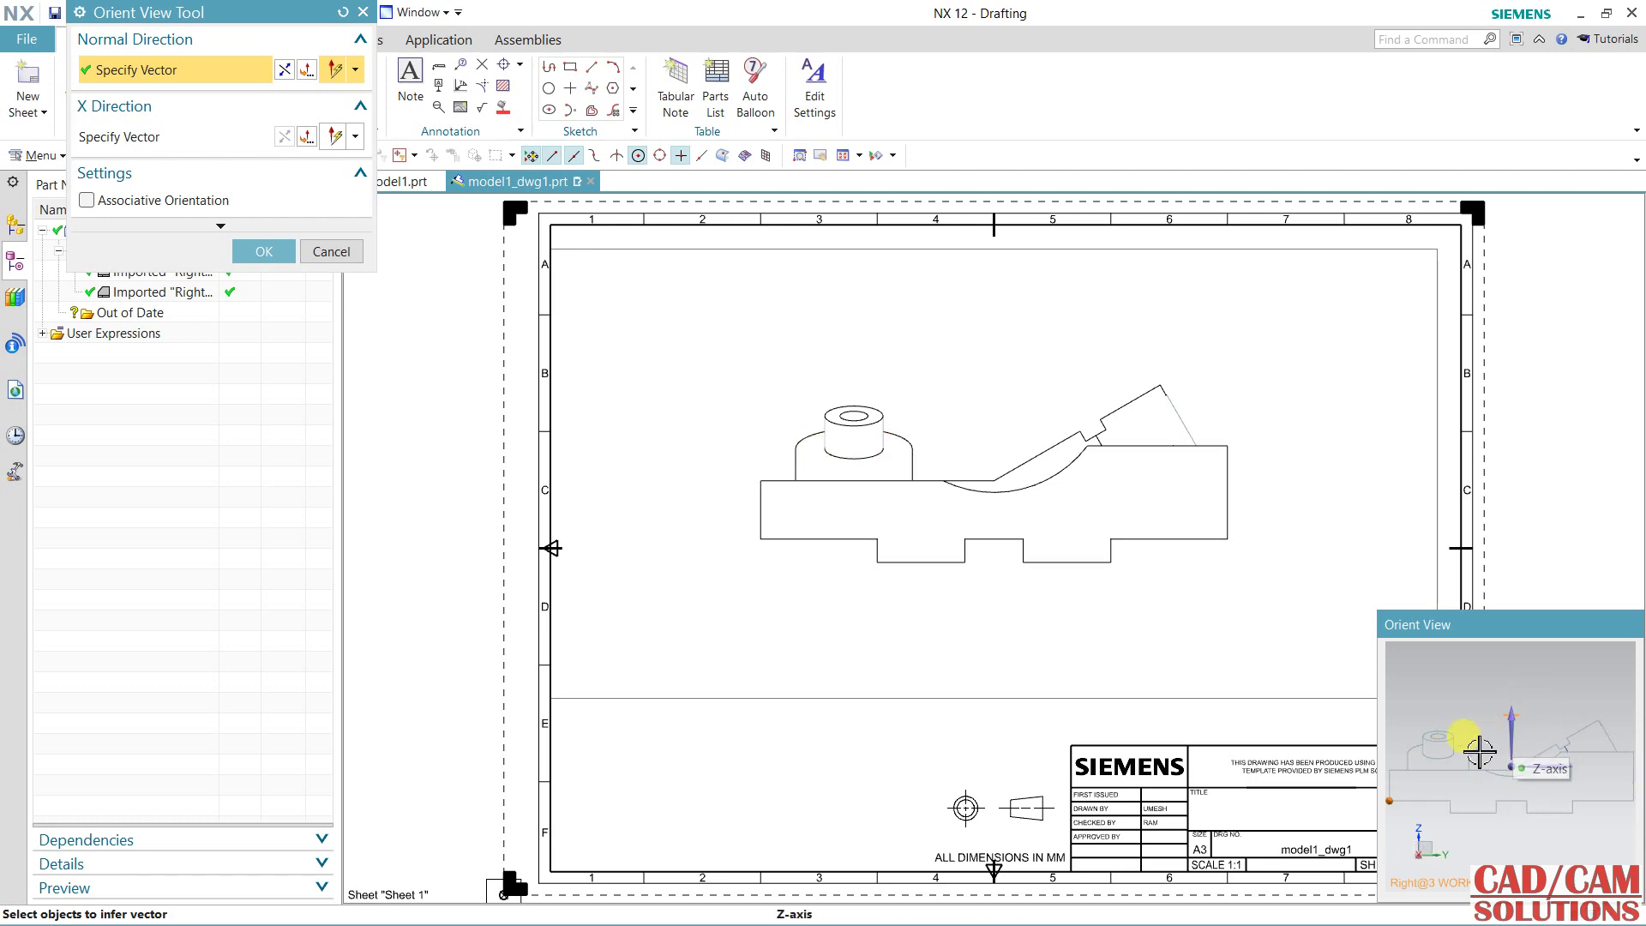
left_click_drag(1516, 735, 1538, 761)
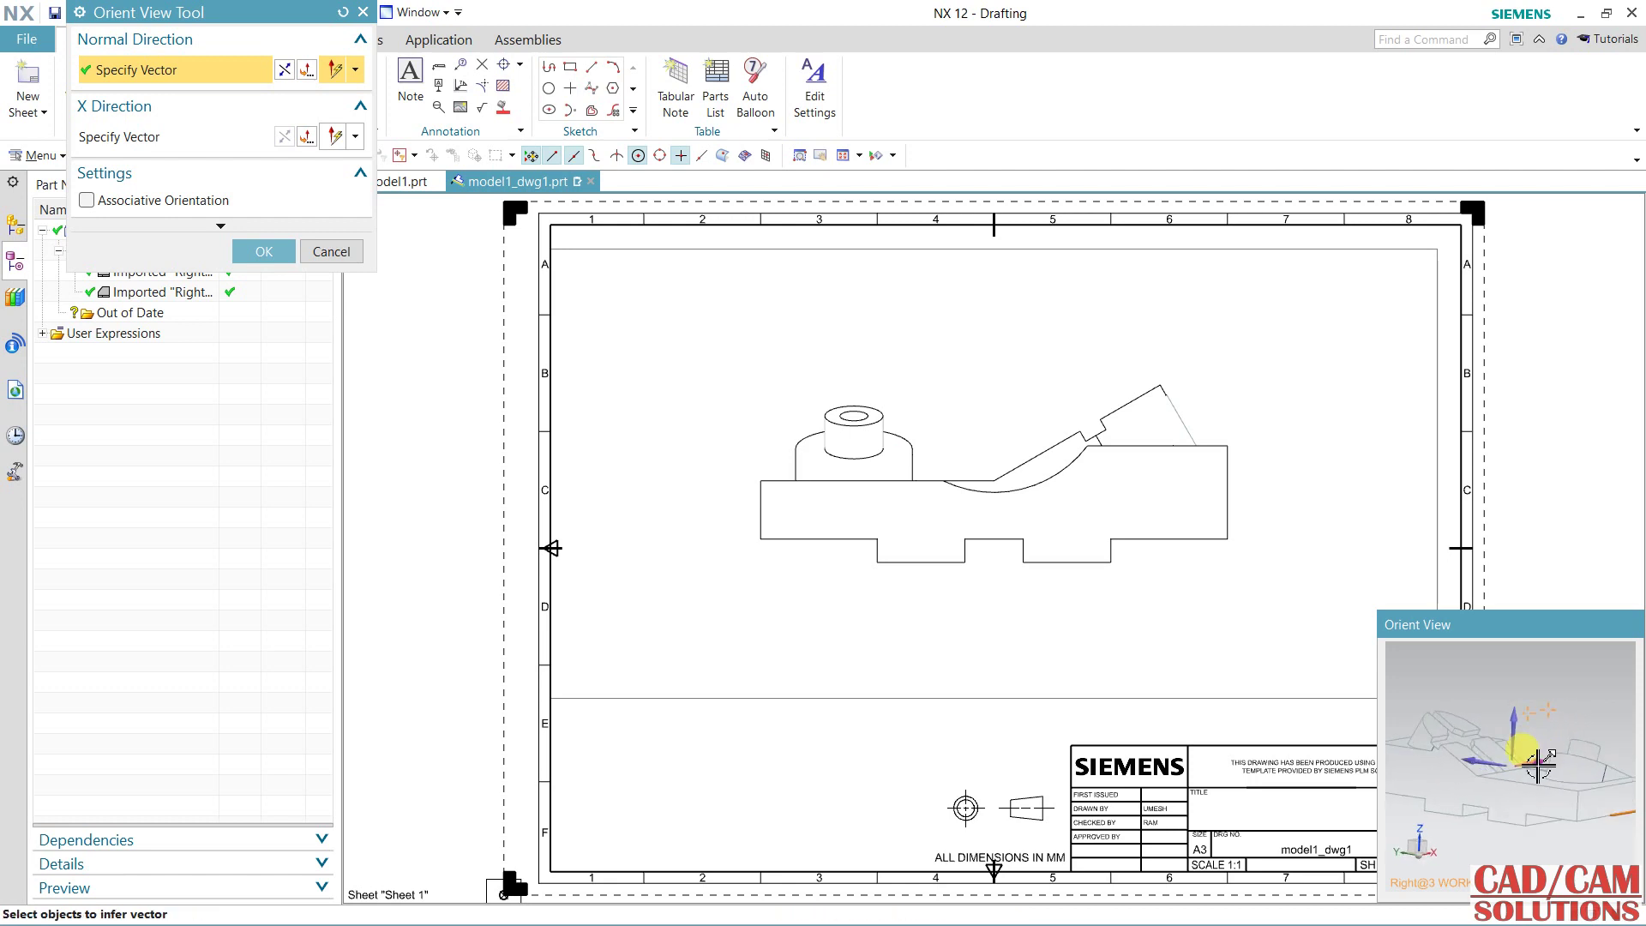
left_click(1493, 764)
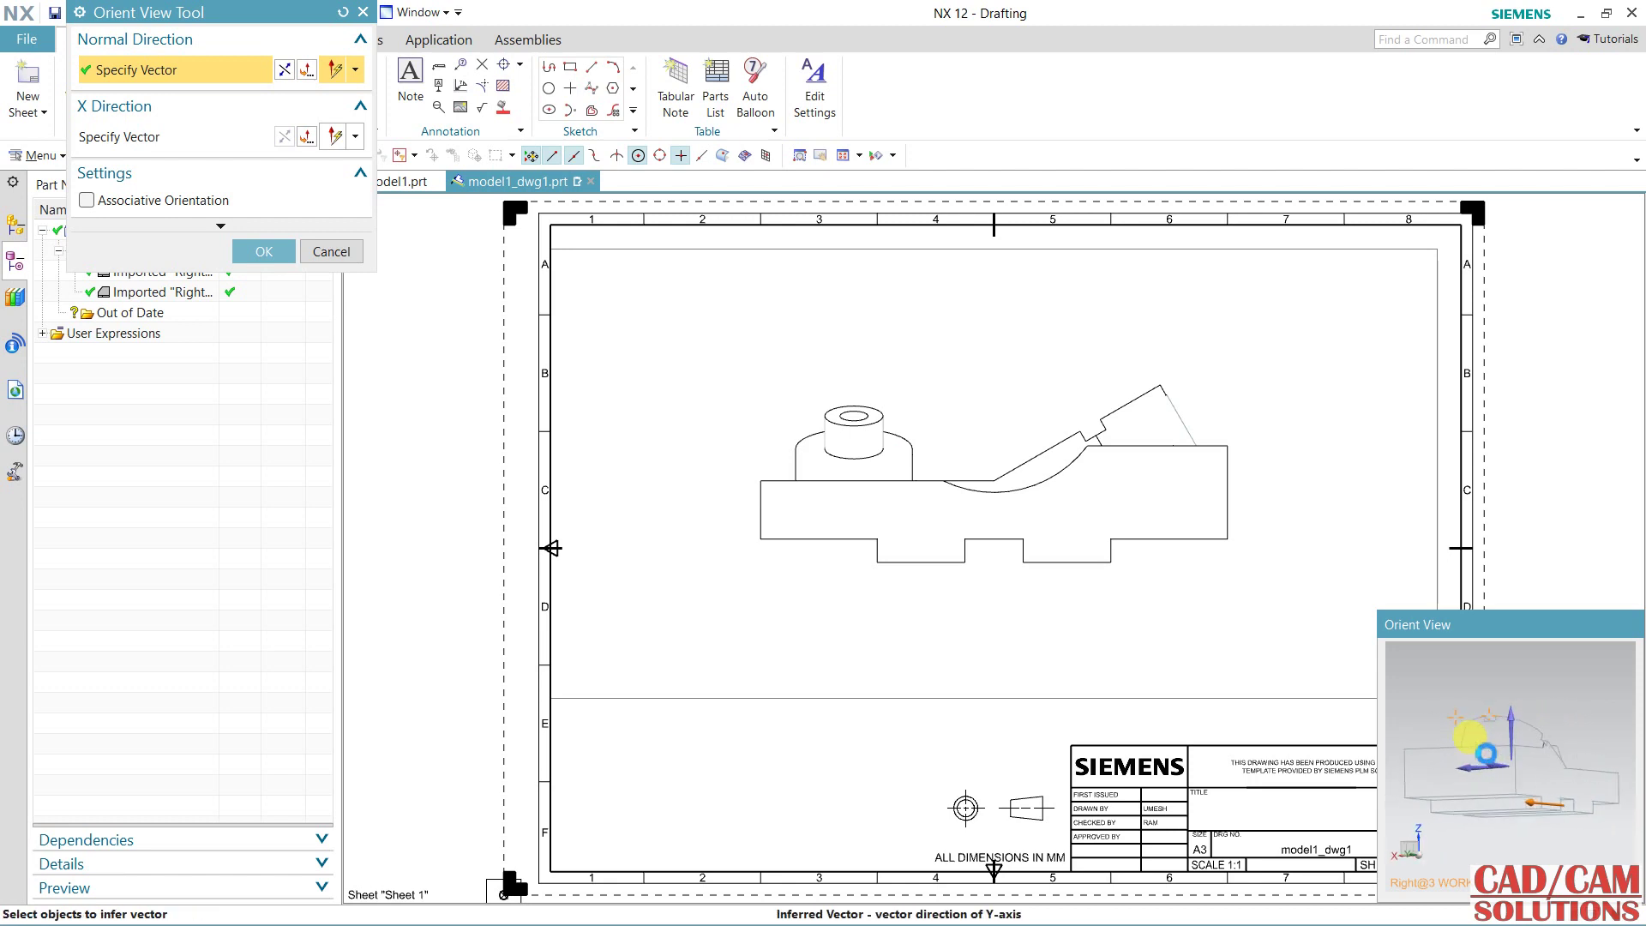
left_click(1476, 763)
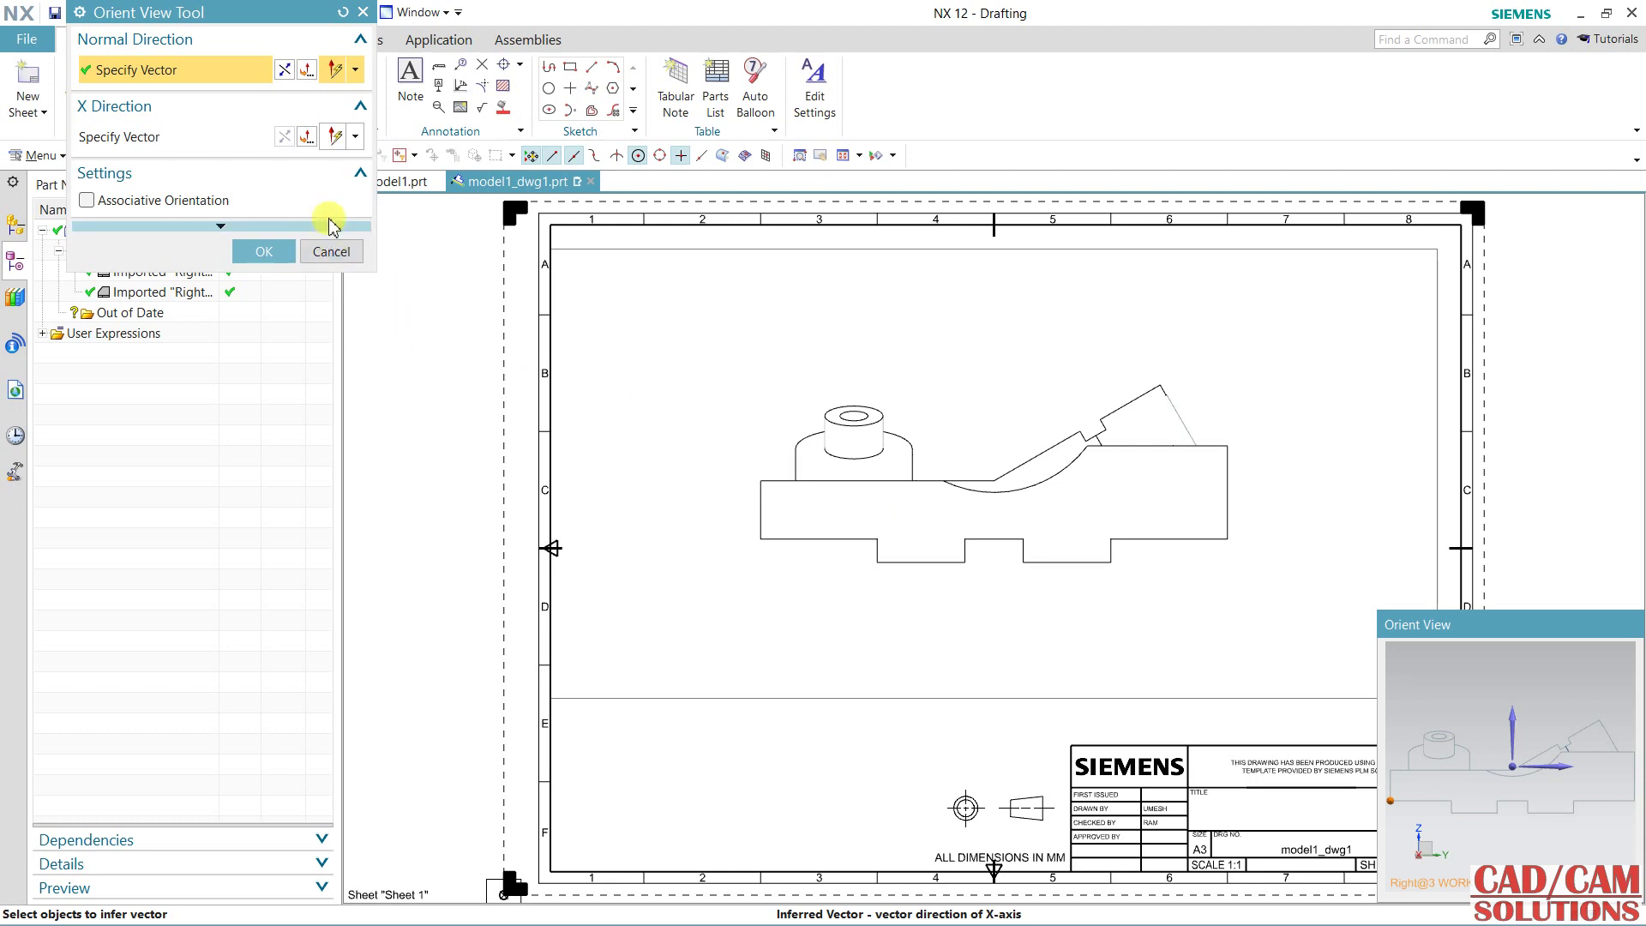
left_click(272, 251)
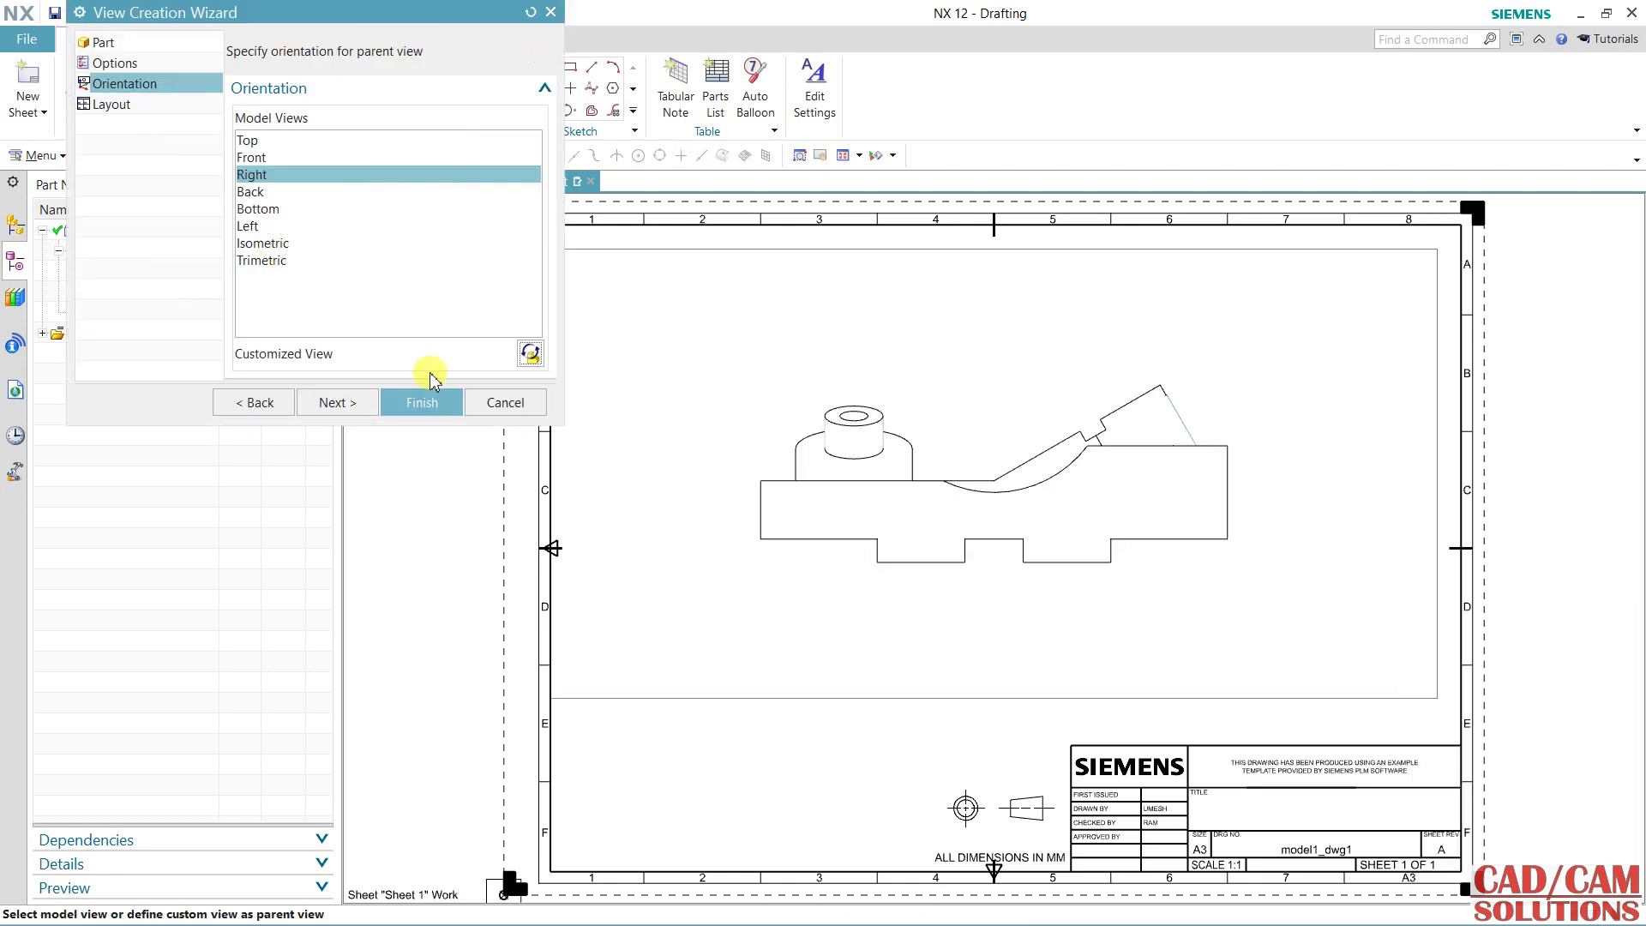
Lay out left, right, top, isometric and trimetric views around the parent view and generate them on the sheet.
left_click(363, 401)
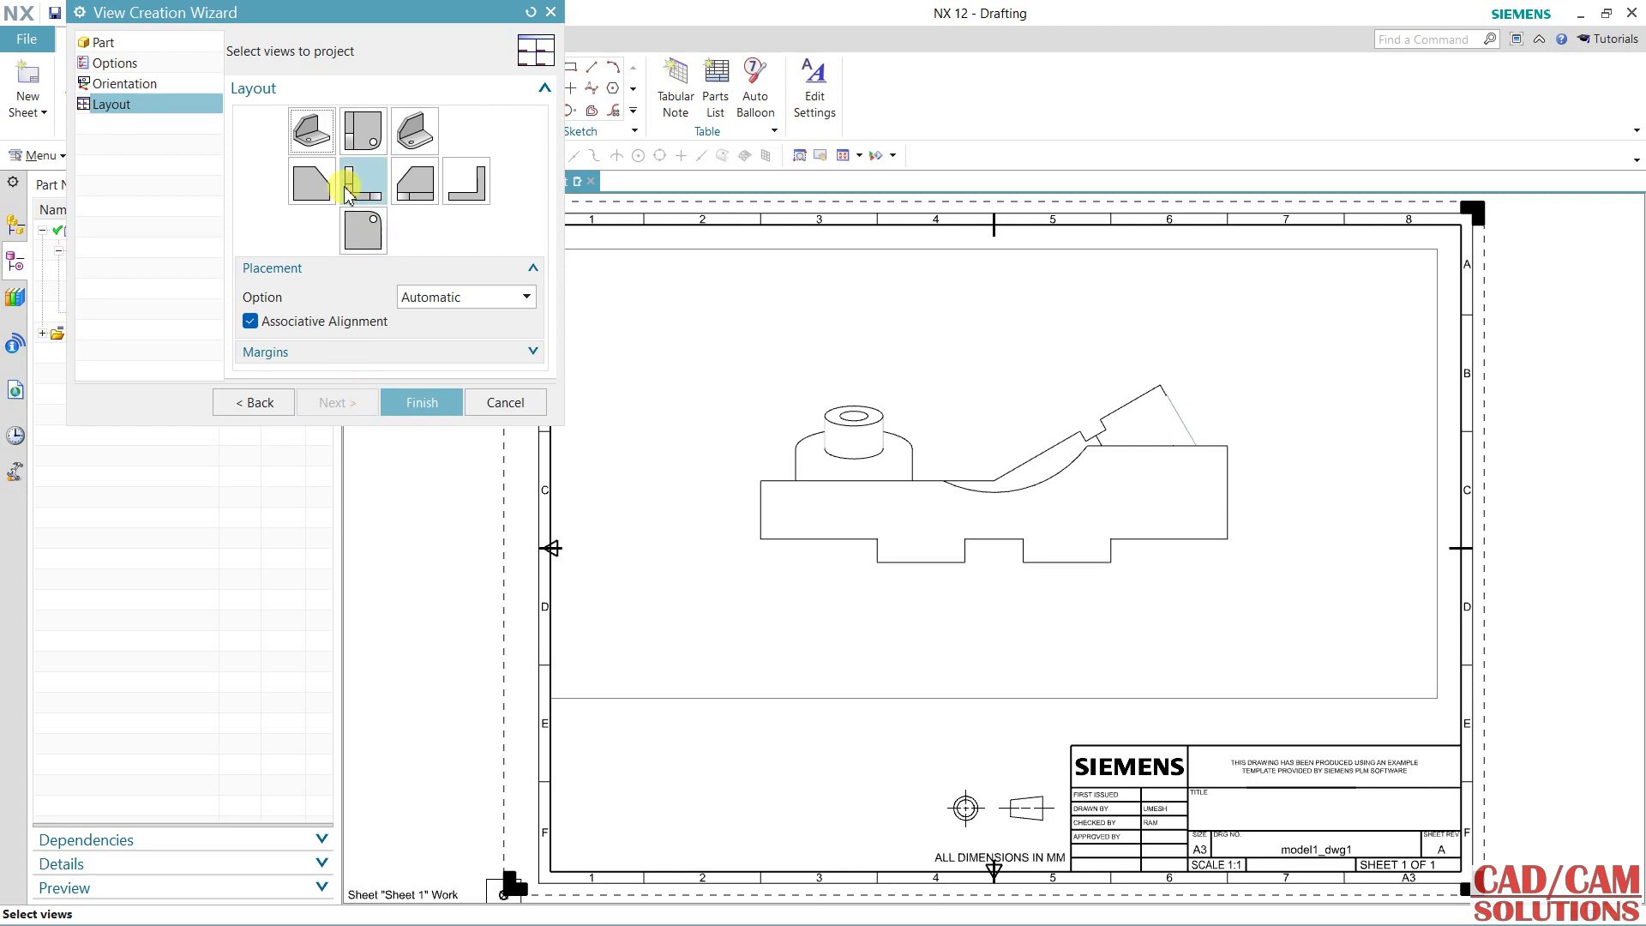
left_click(415, 181)
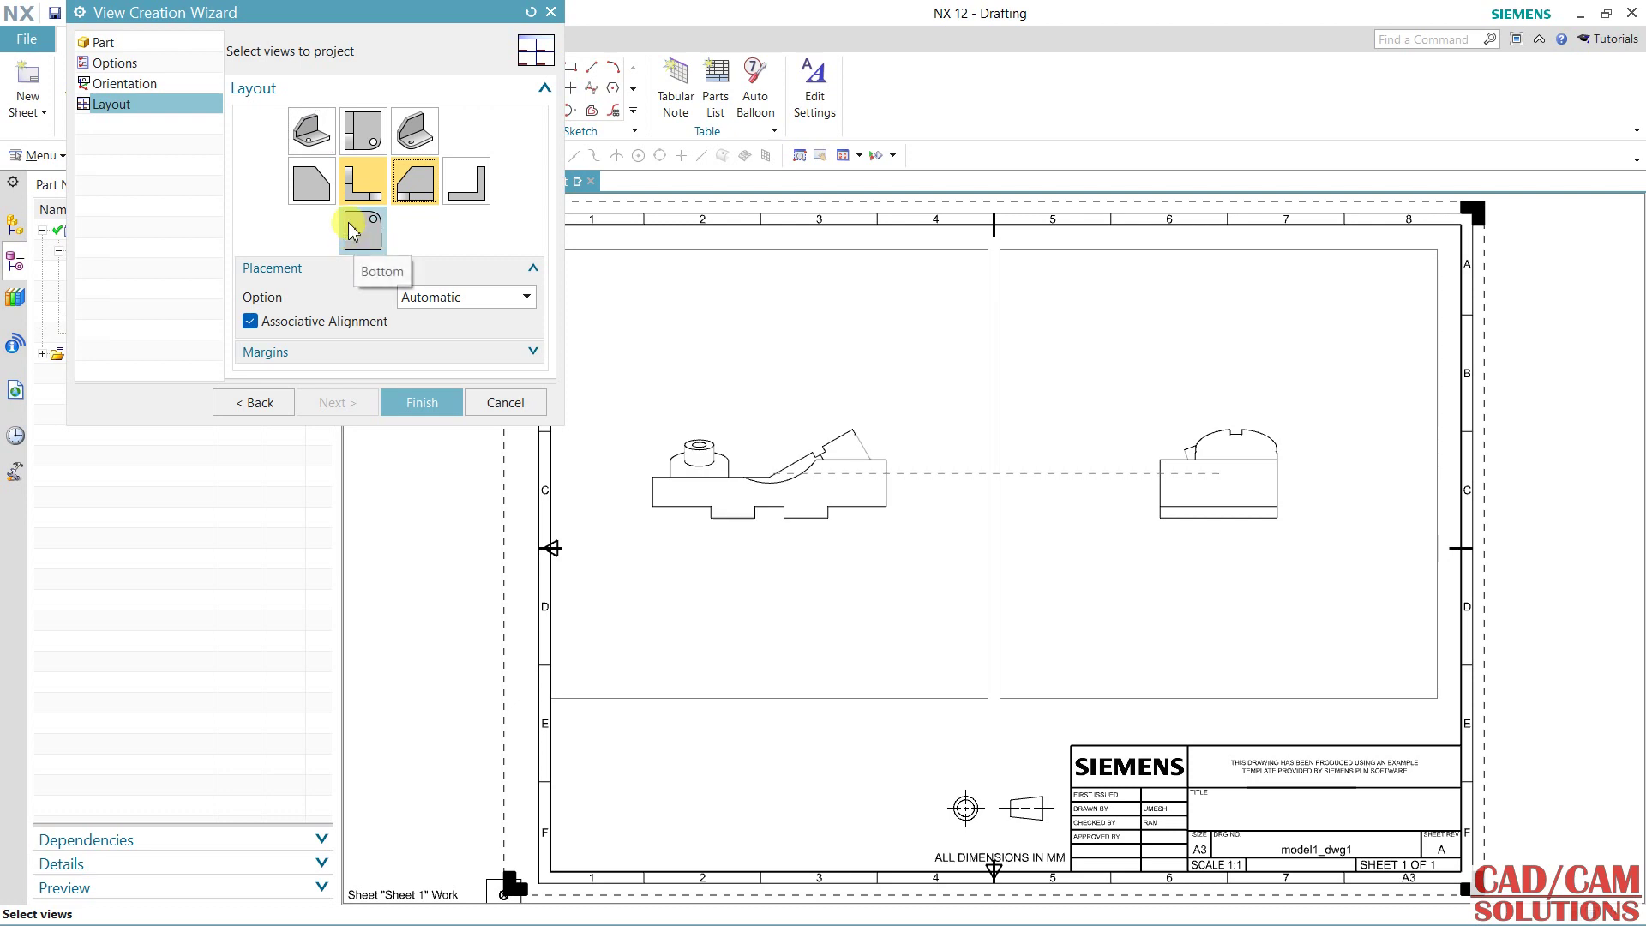
left_click(306, 167)
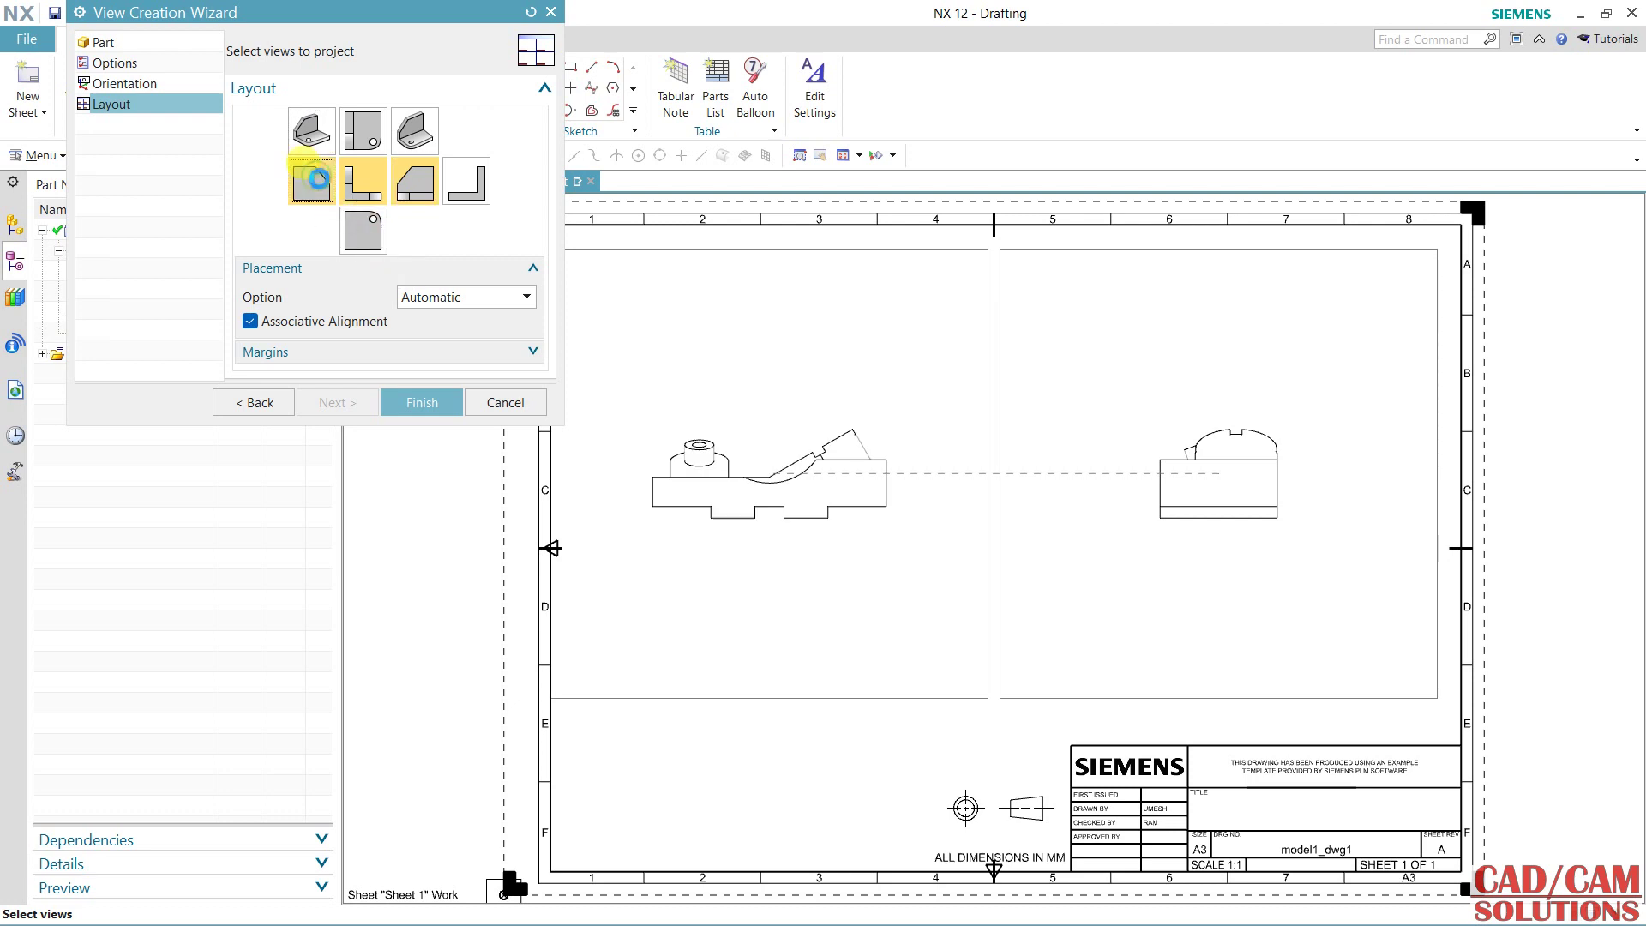
left_click(363, 129)
left_click(414, 133)
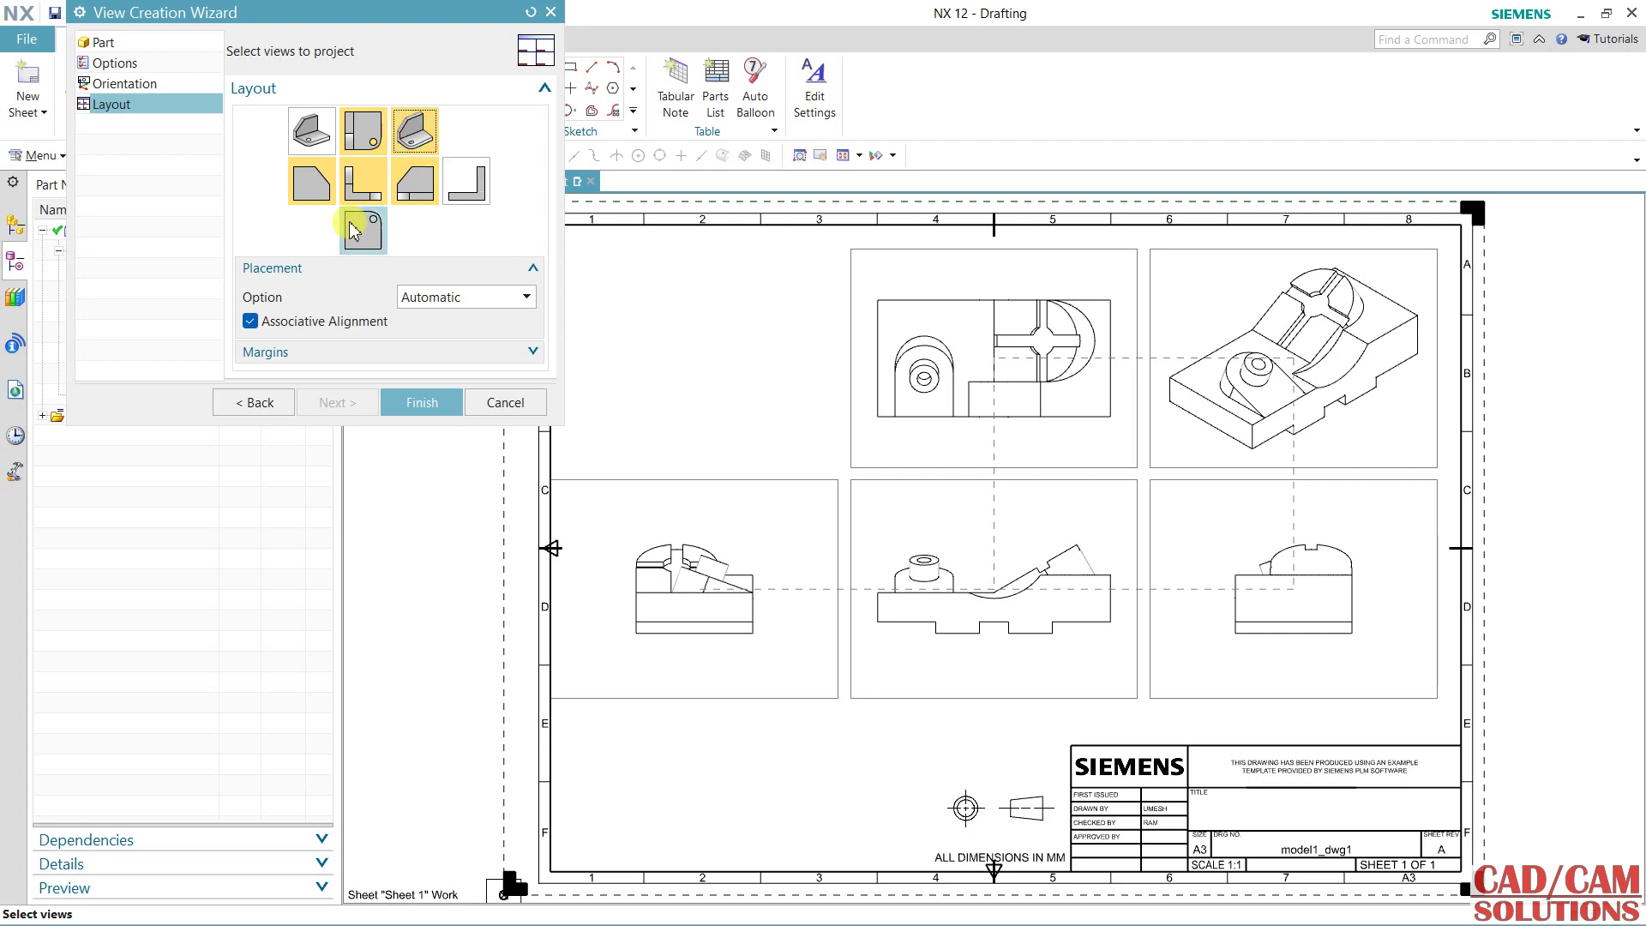
left_click(305, 132)
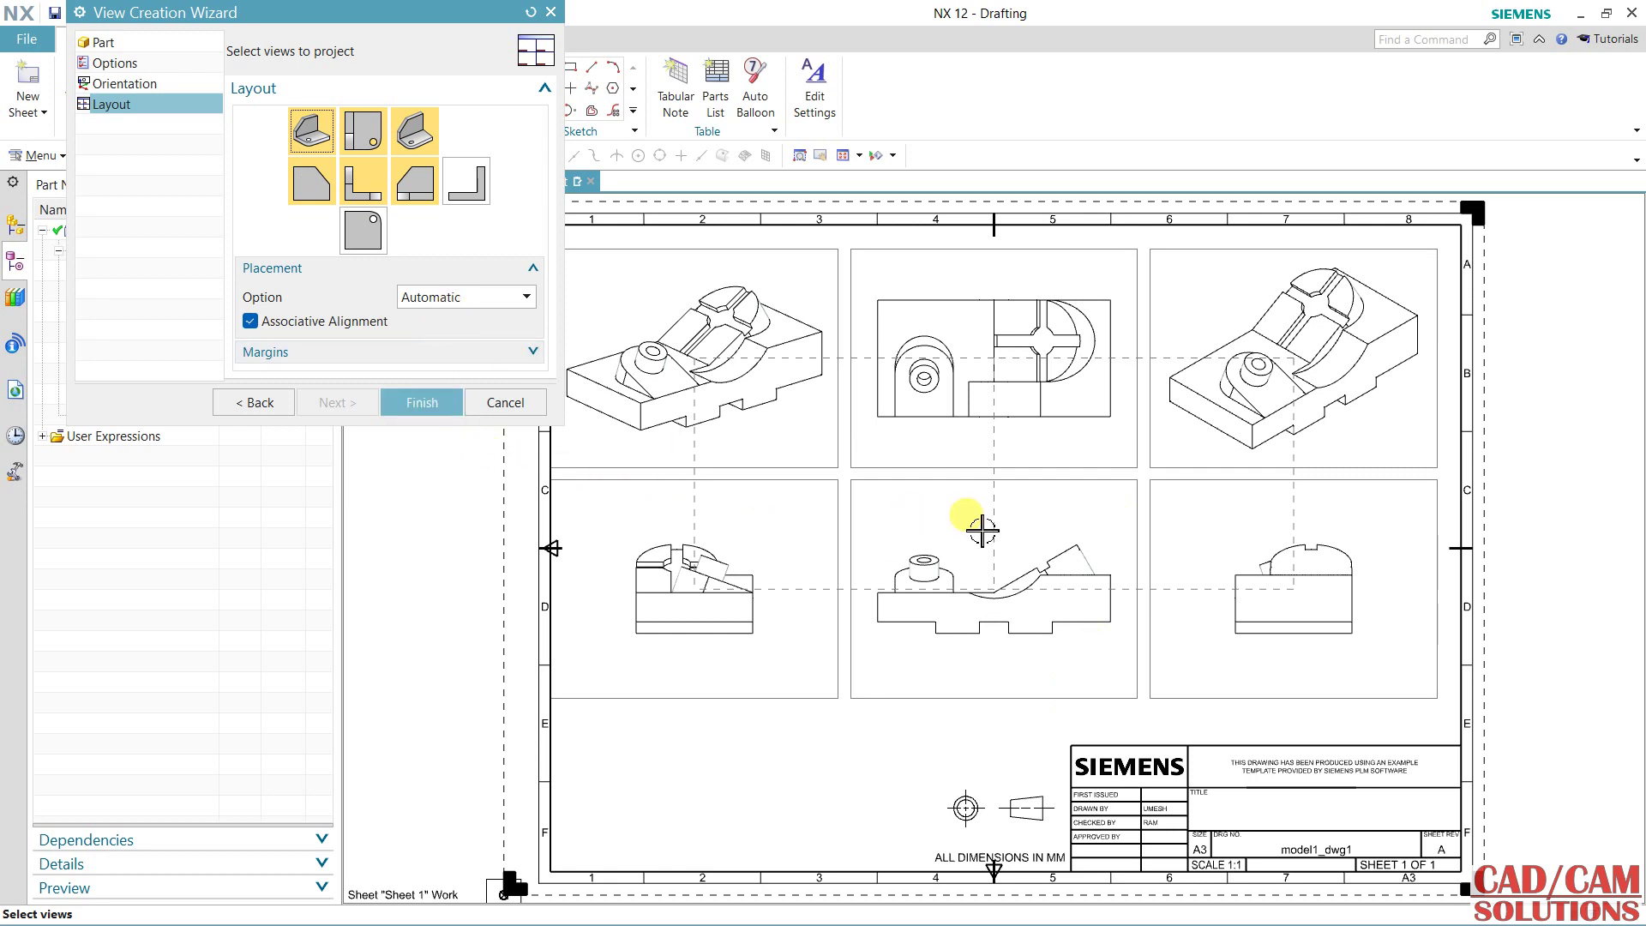
left_click(429, 418)
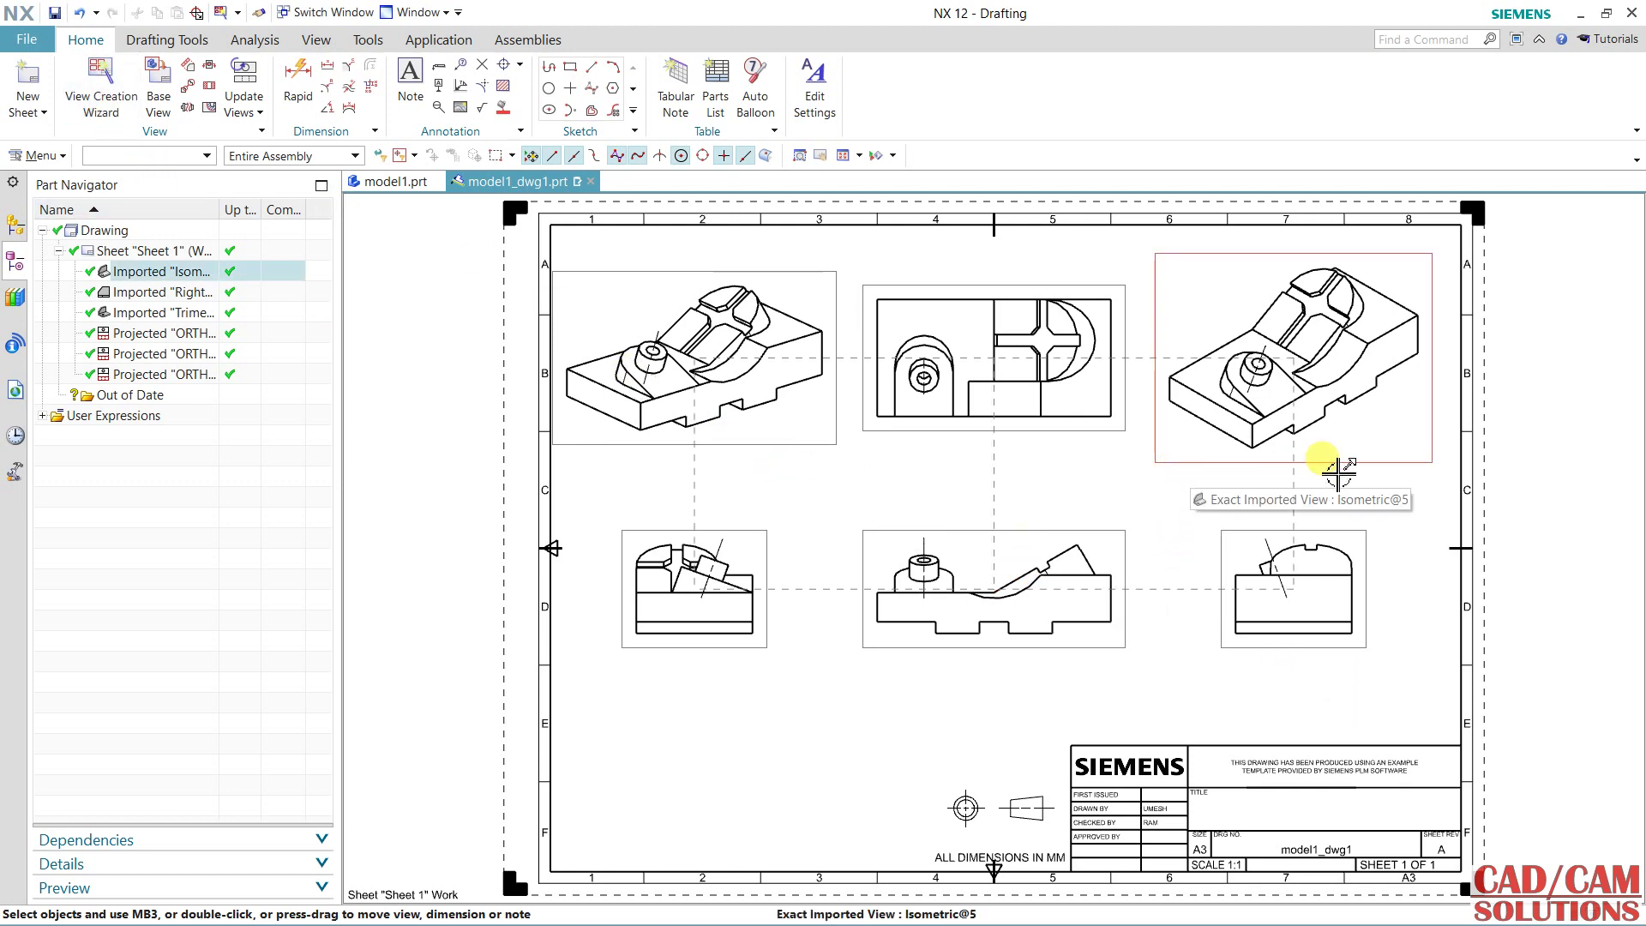
Set the isometric view's scale to 1:1 in its view settings and apply it.
left_click(1387, 458)
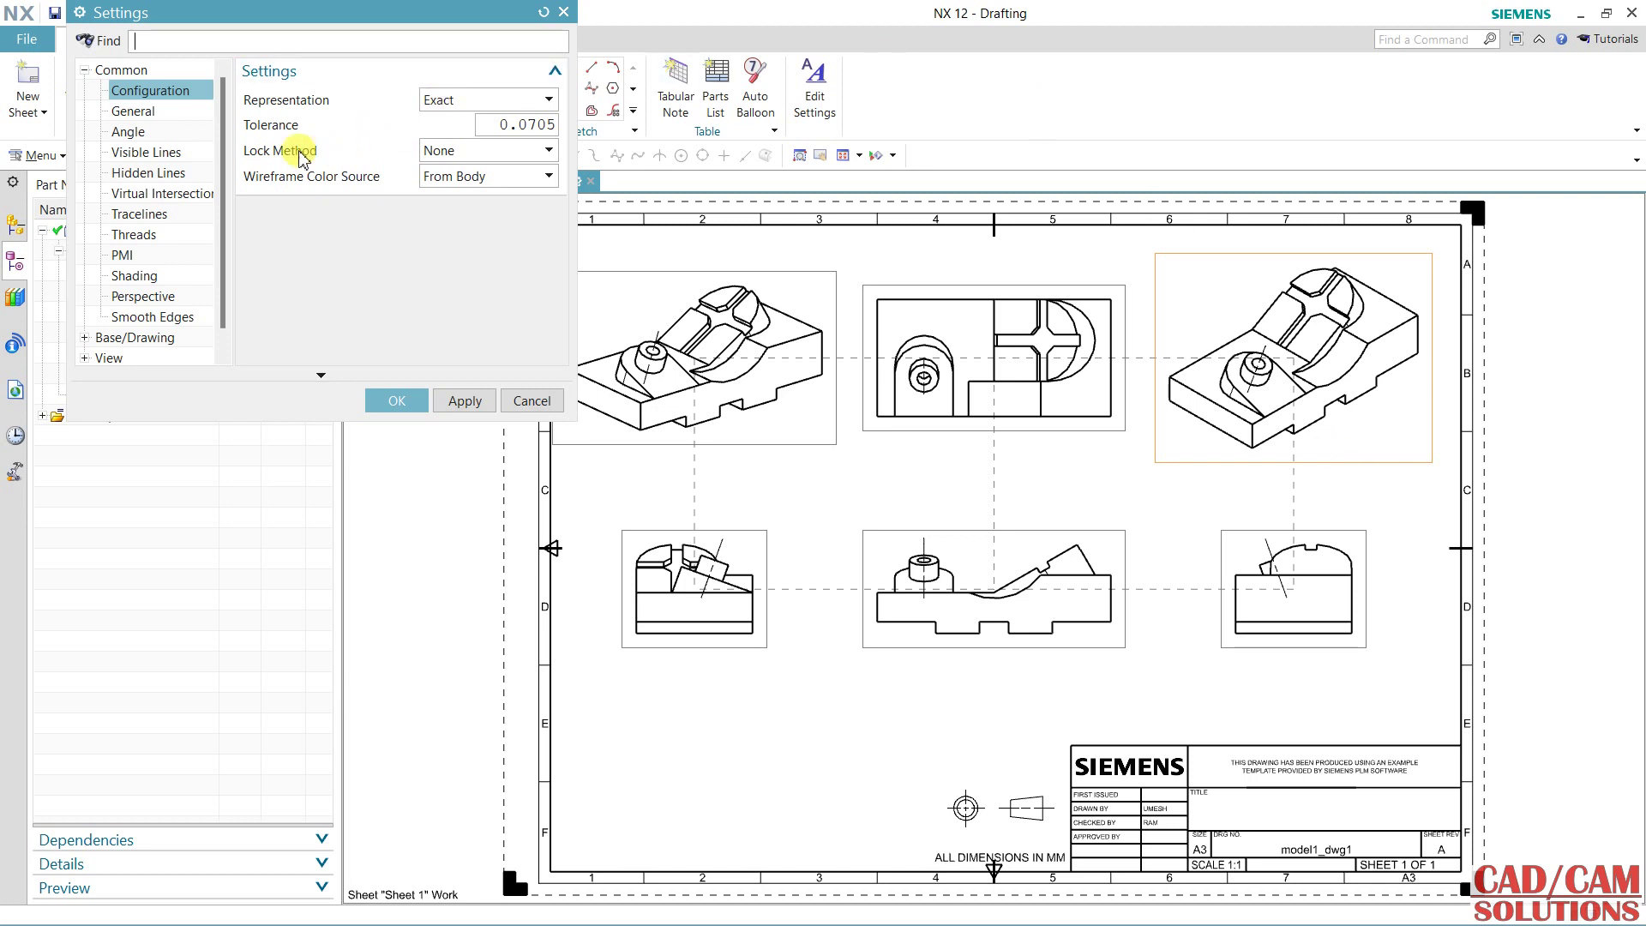
left_click(154, 113)
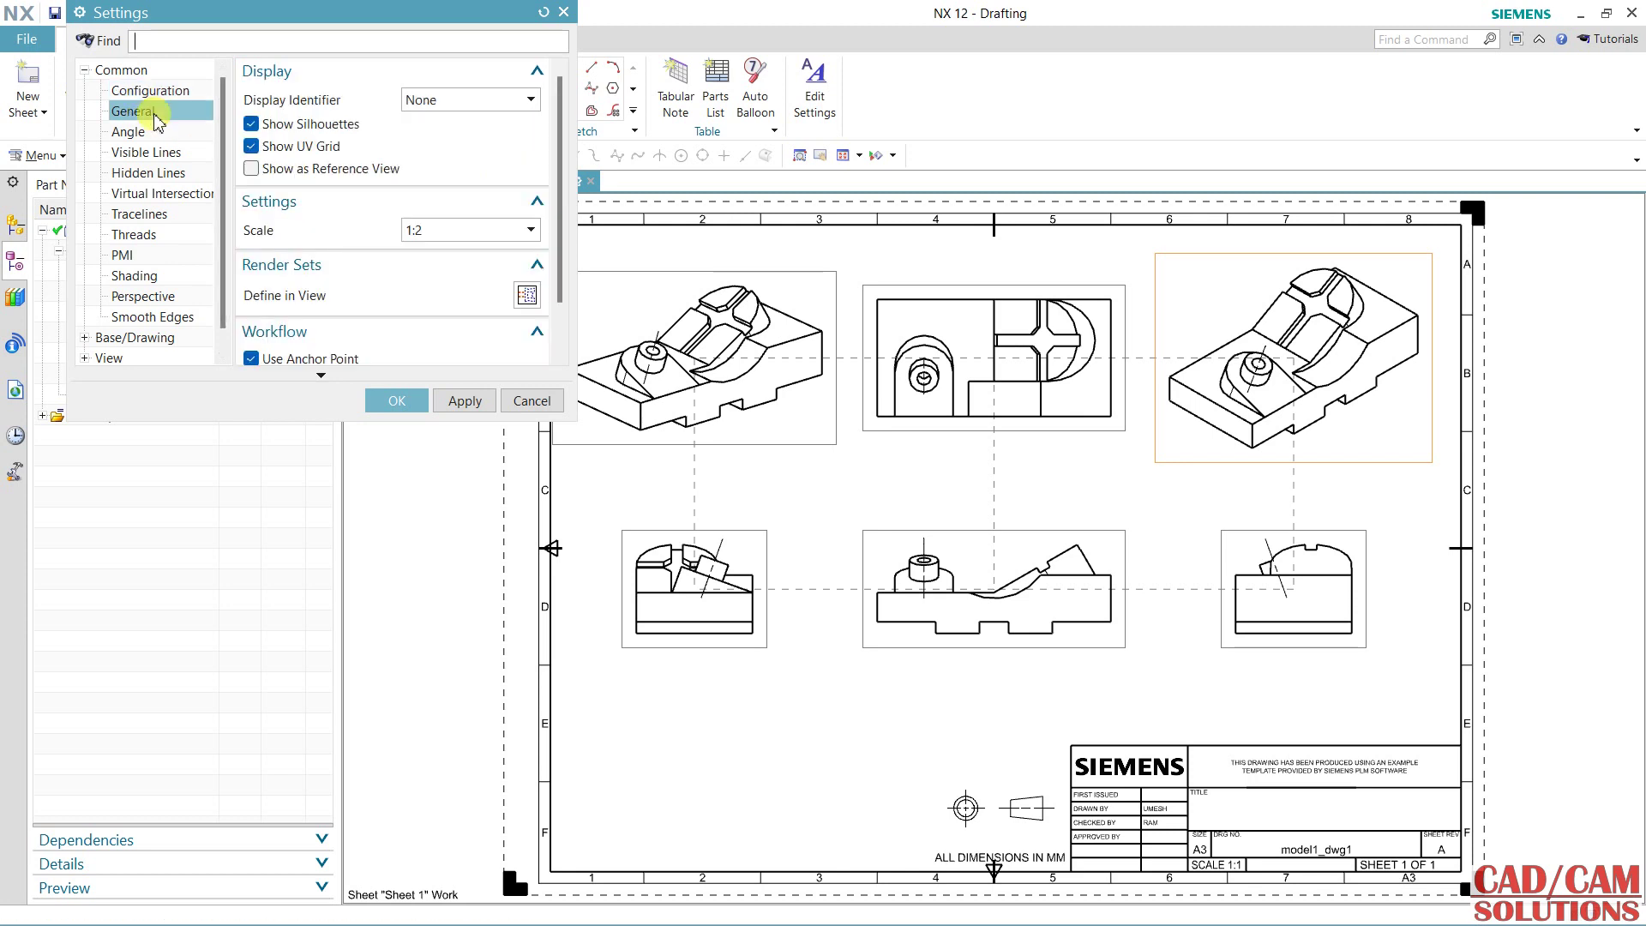
left_click(466, 231)
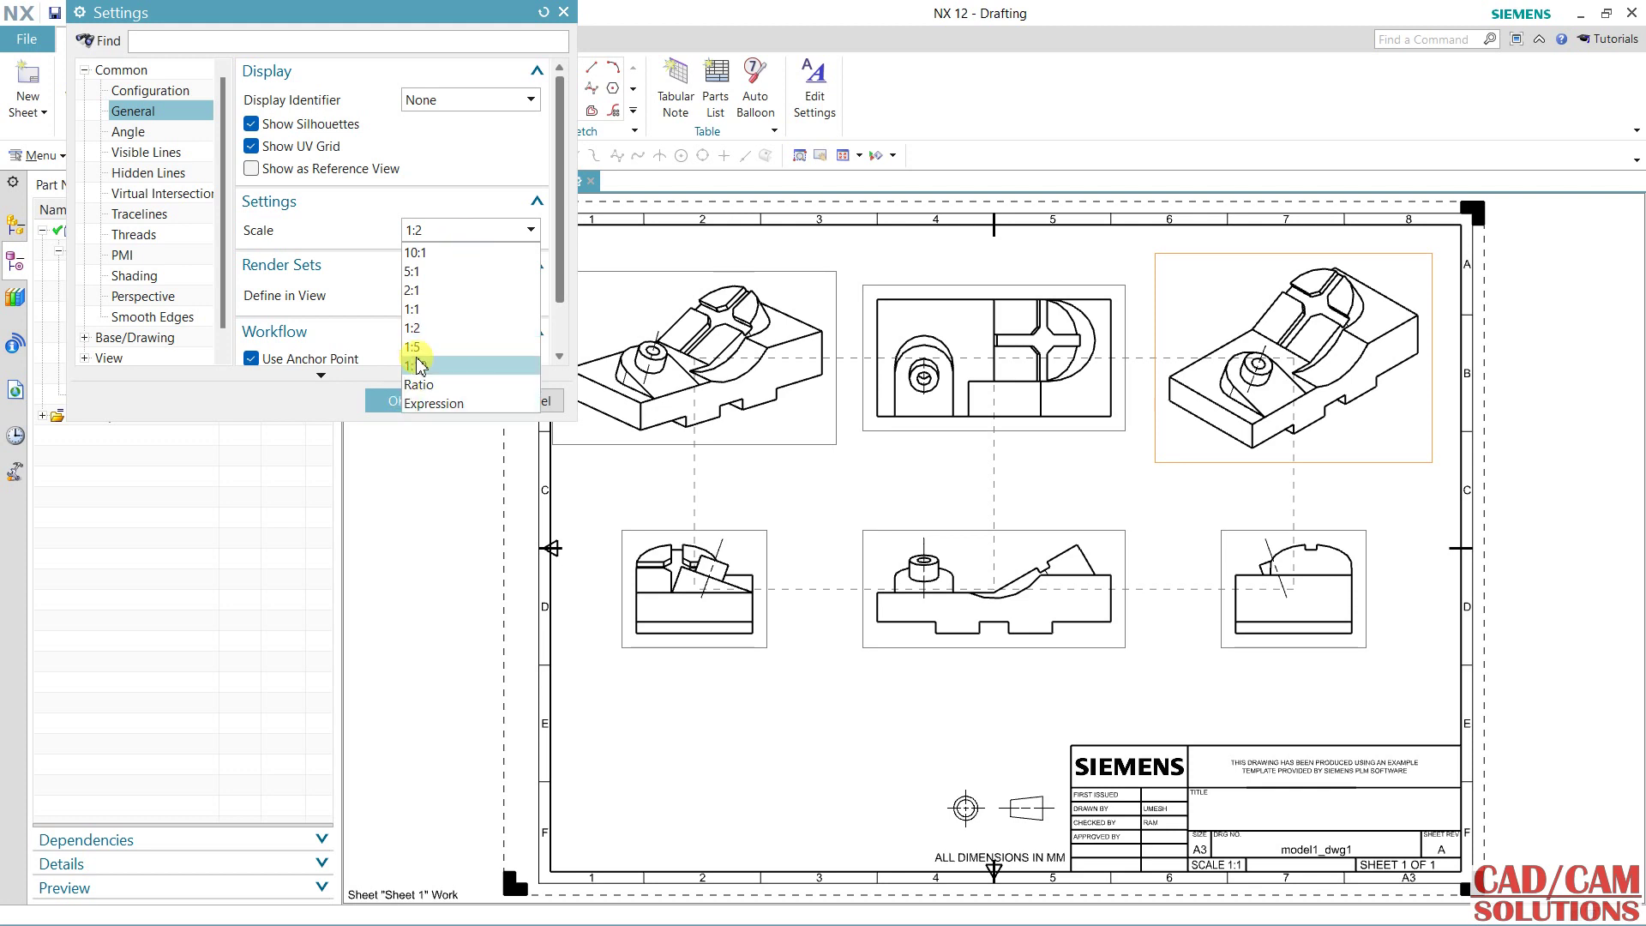
left_click(421, 308)
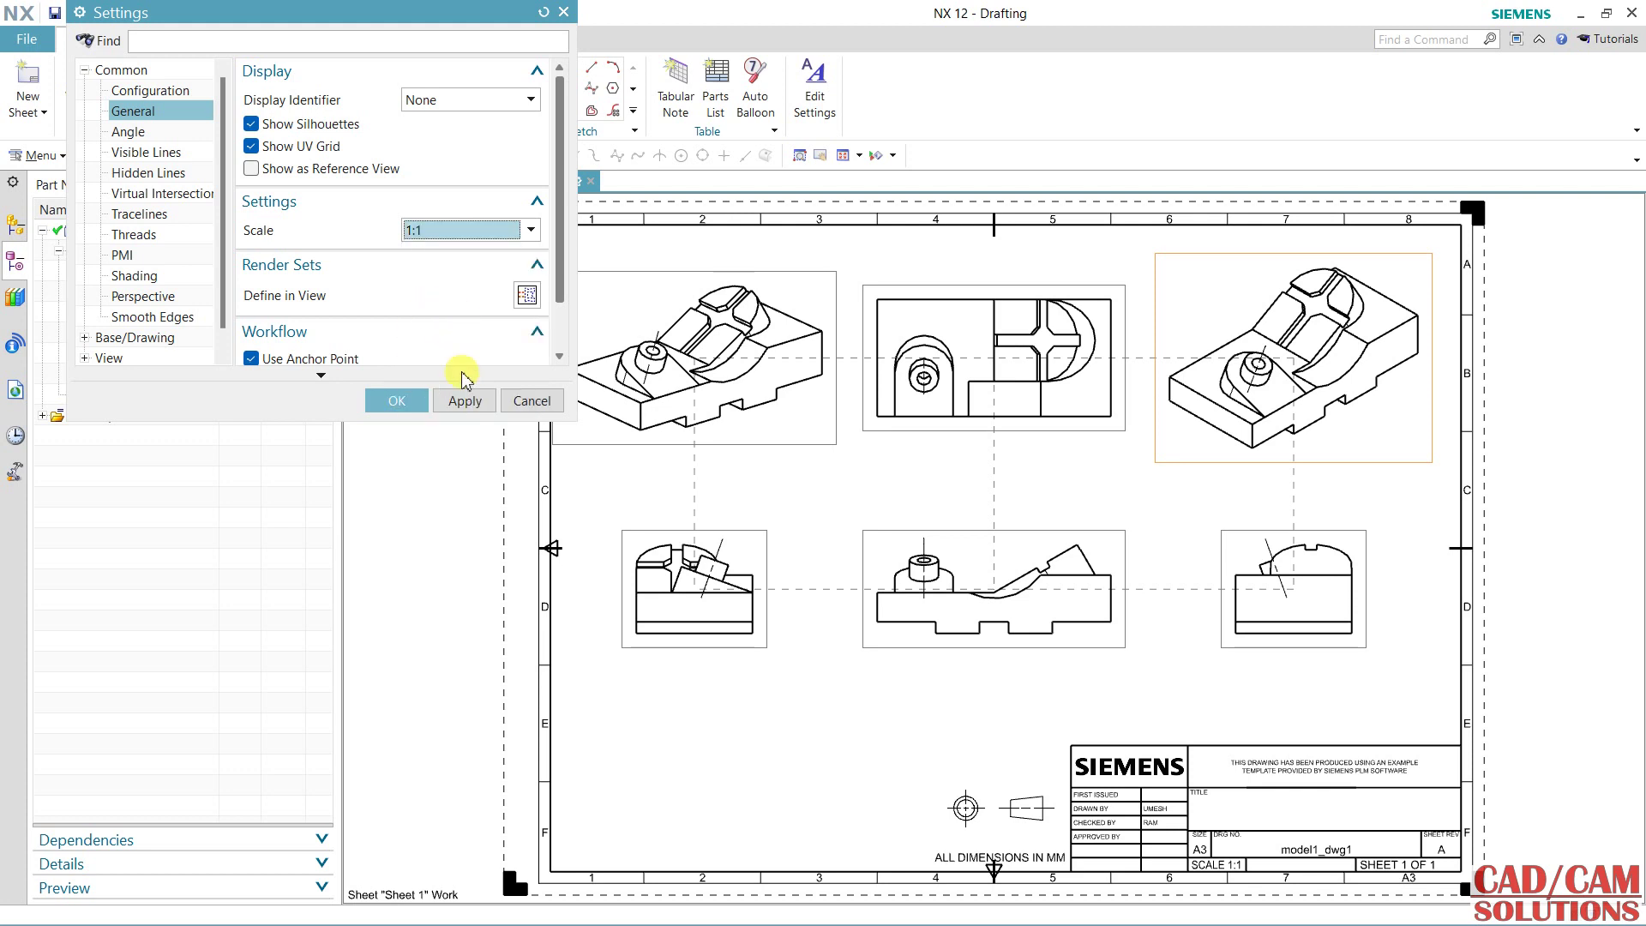
left_click(464, 401)
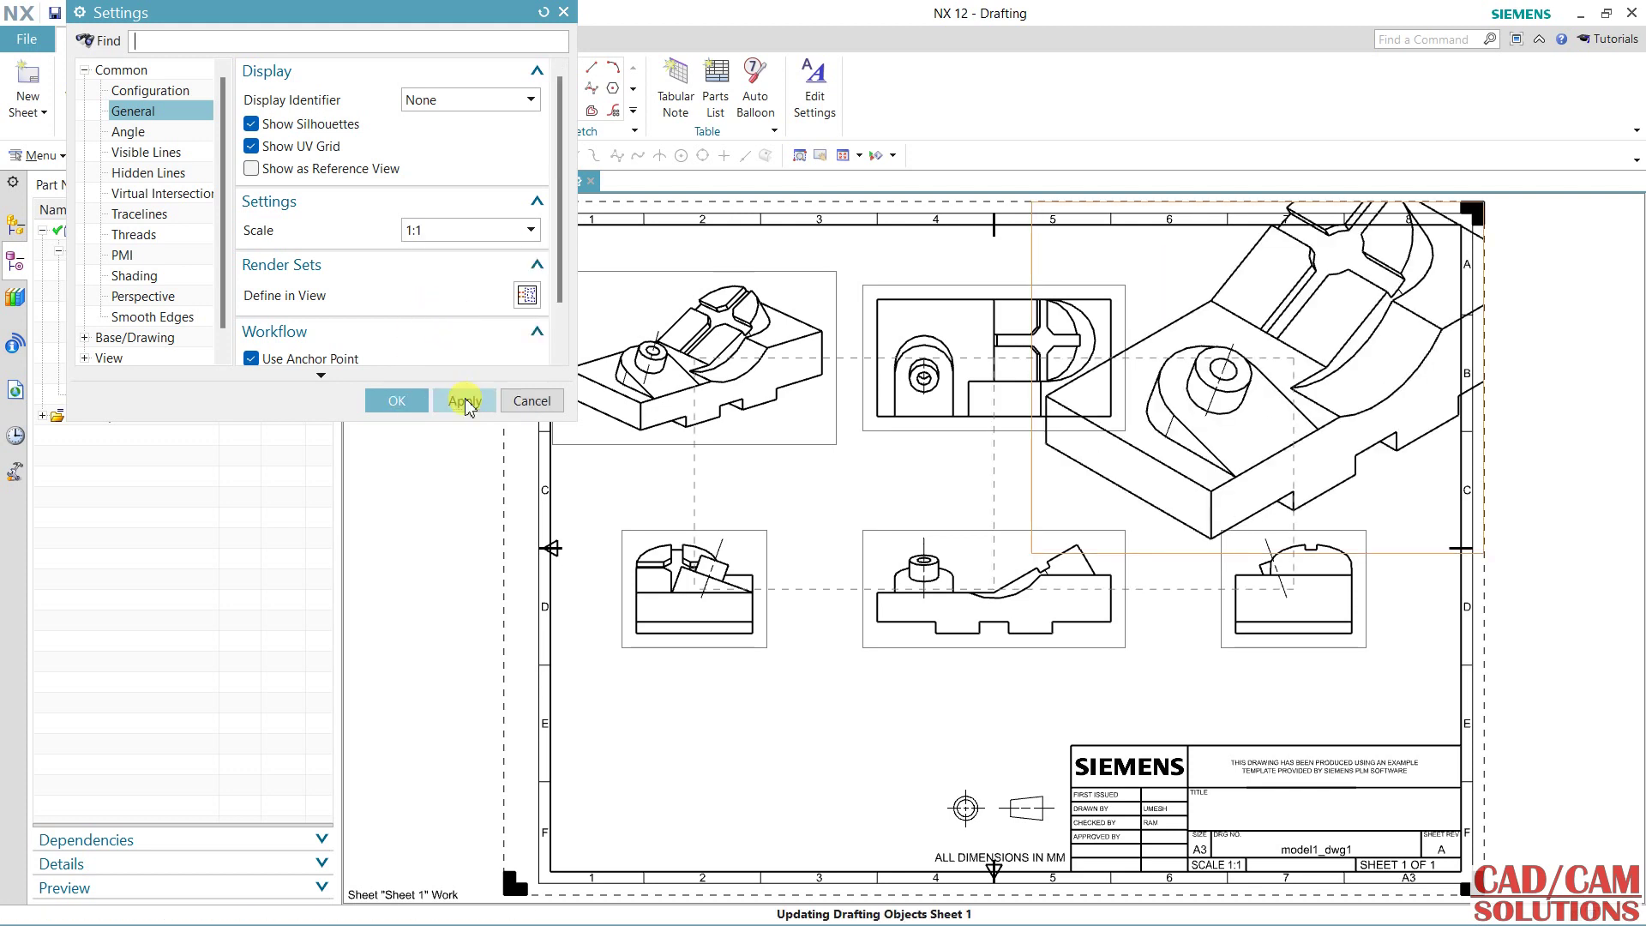
Return the isometric view to a scale of 1:2 and apply it.
left_click(463, 232)
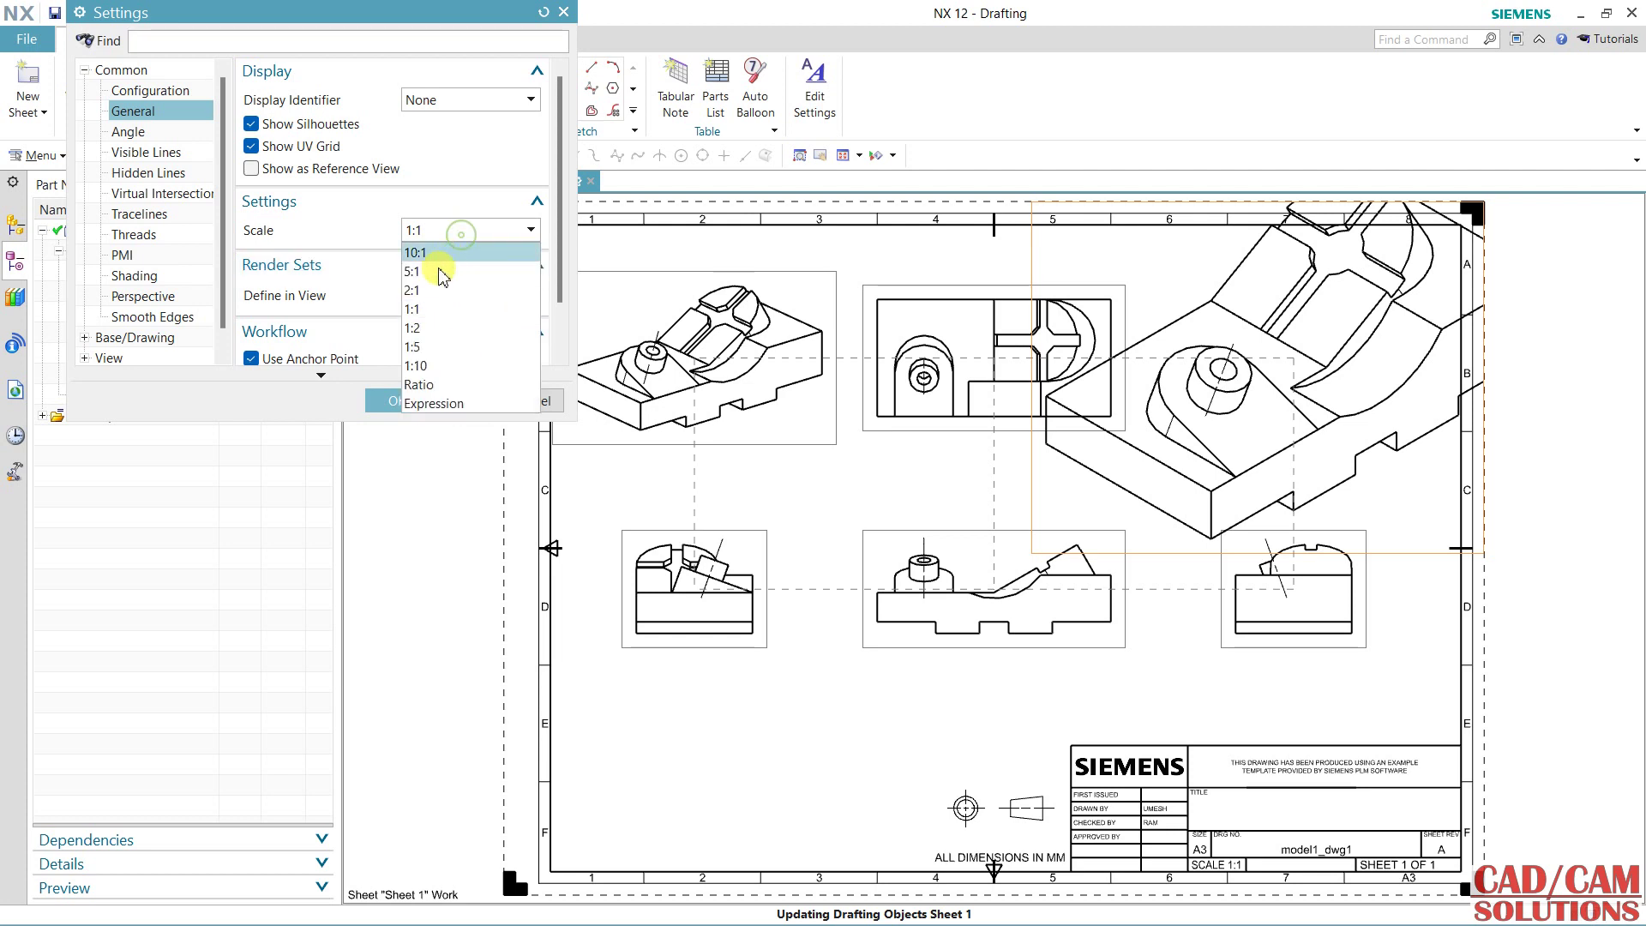
left_click(412, 328)
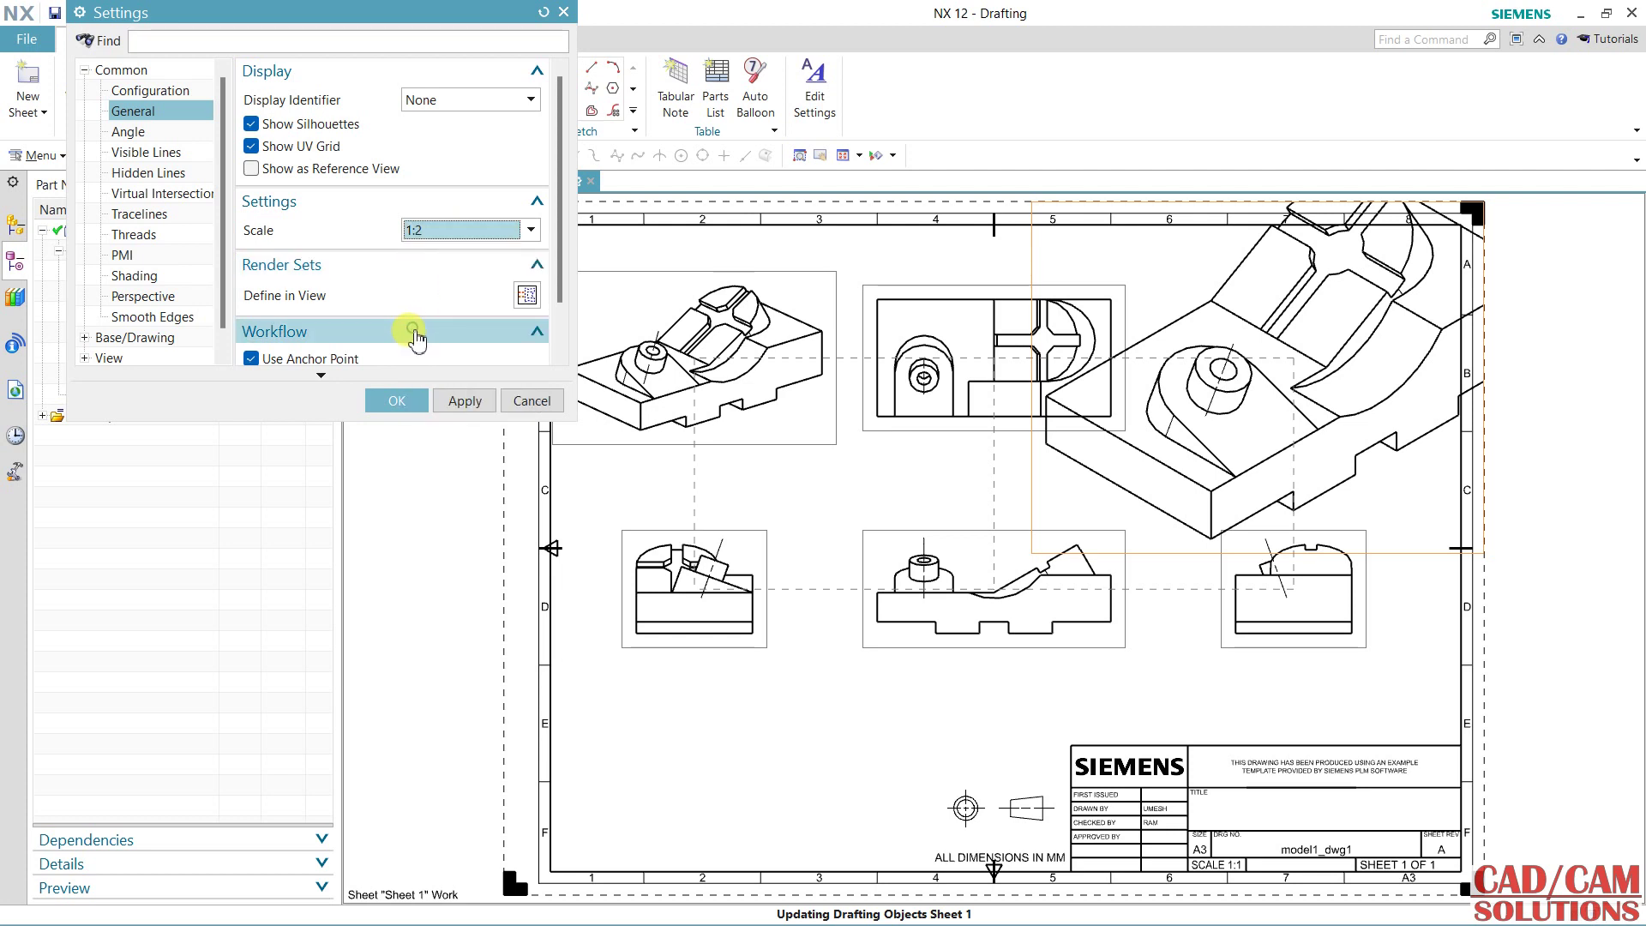
left_click(461, 408)
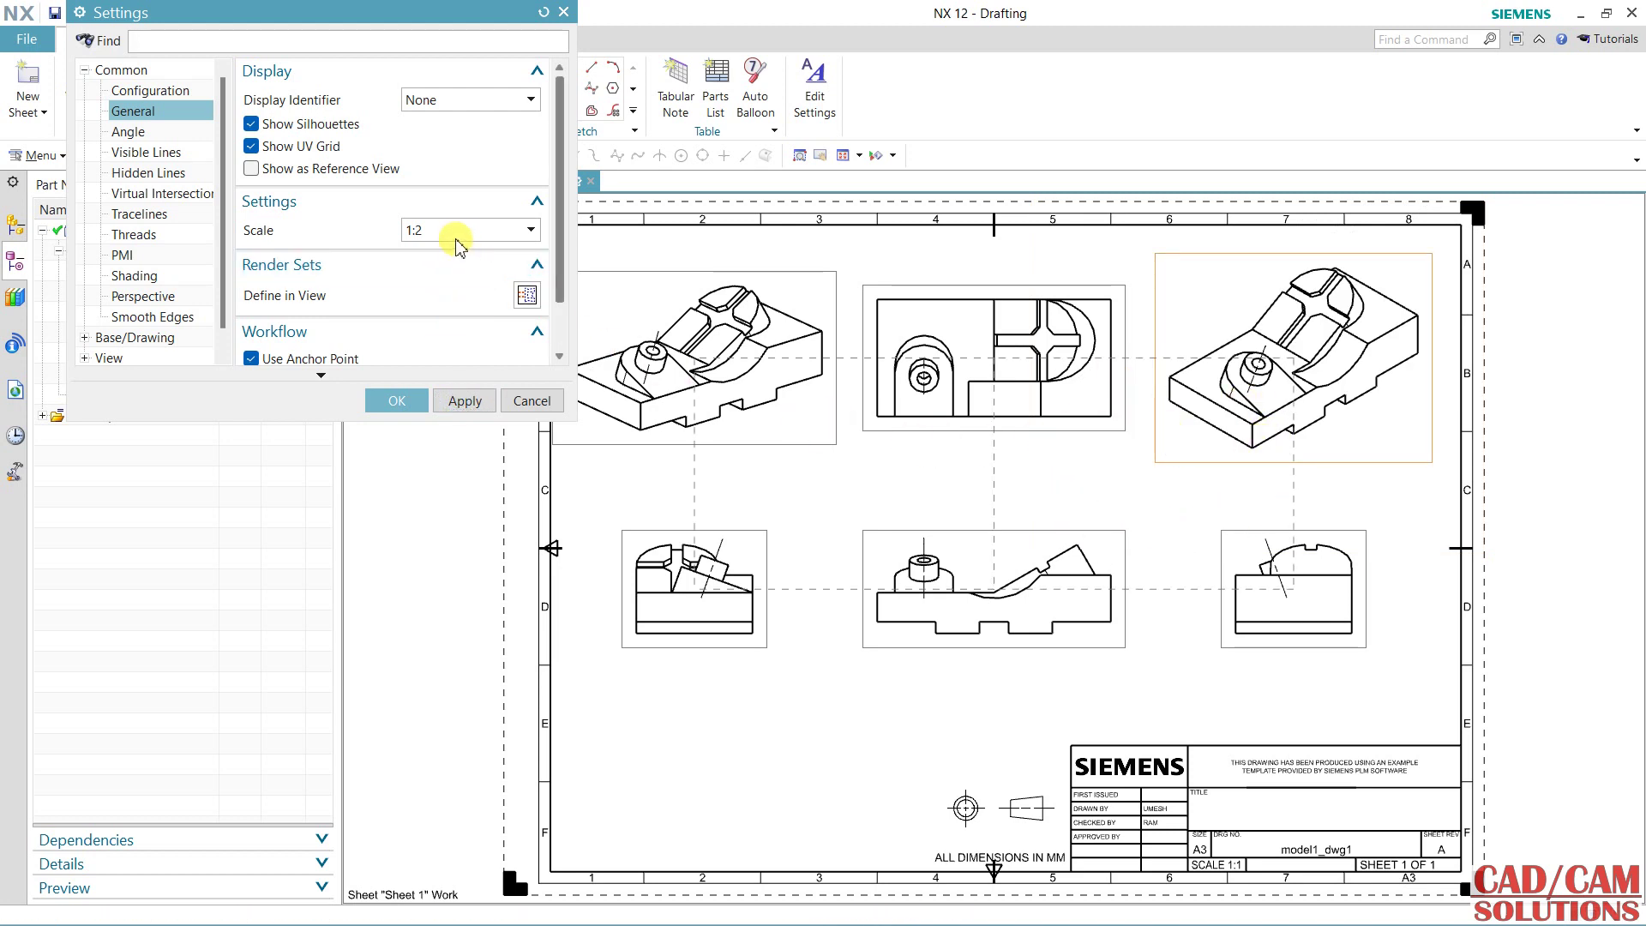
Set the isometric view's rendering style to Fully Shaded and accept the view settings.
left_click(125, 134)
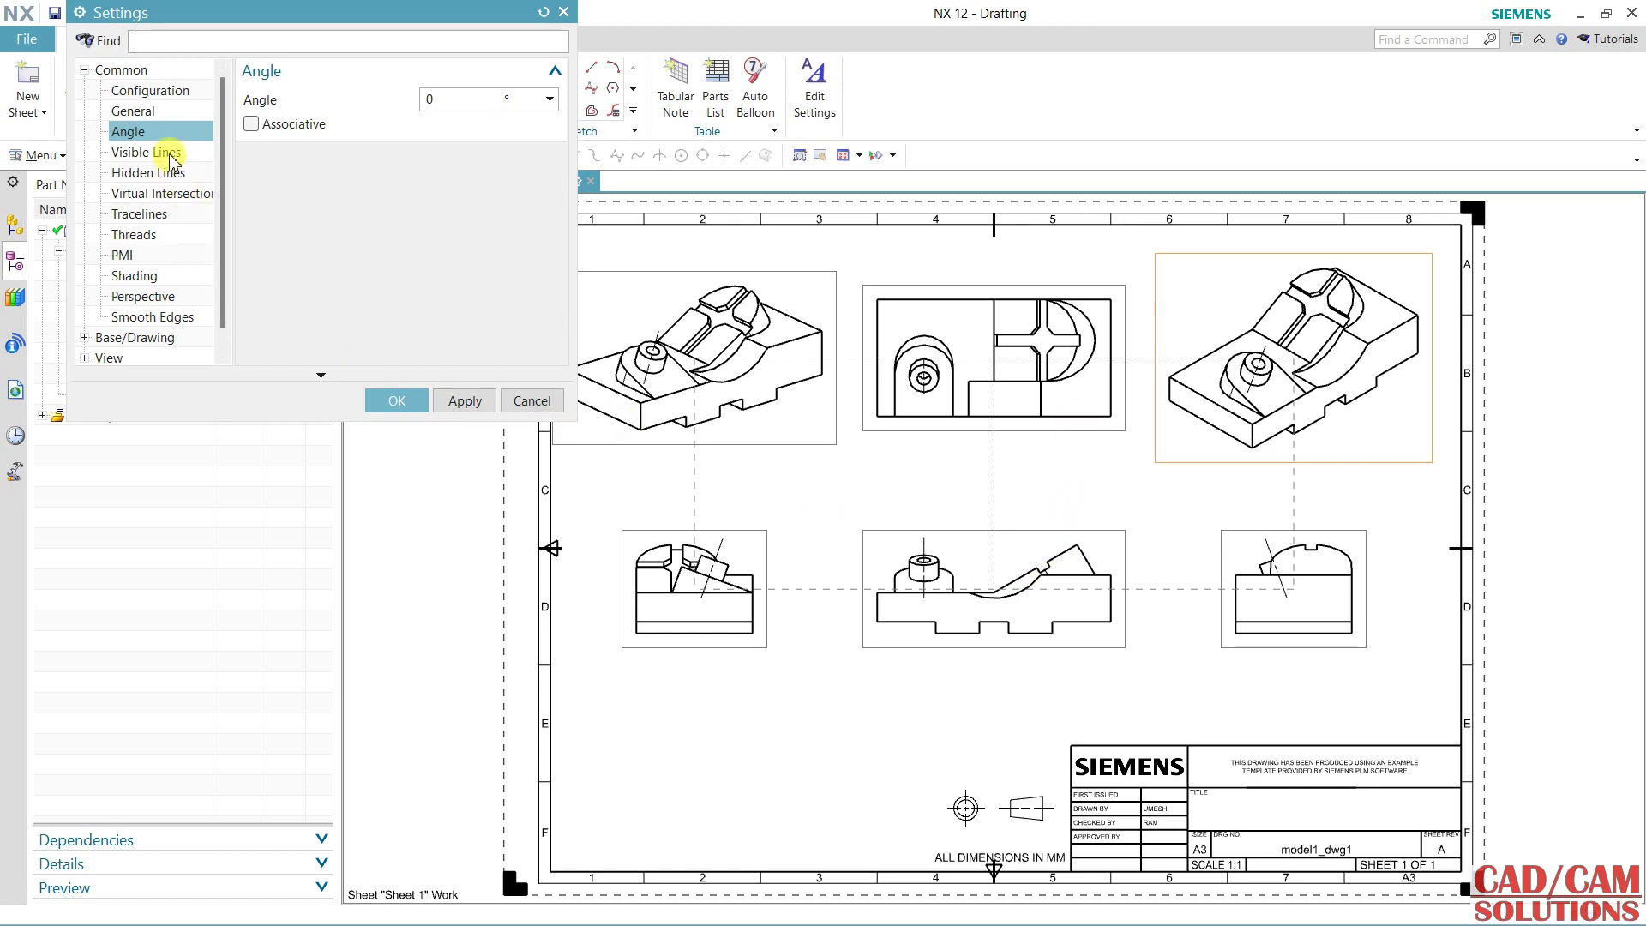
left_click(135, 280)
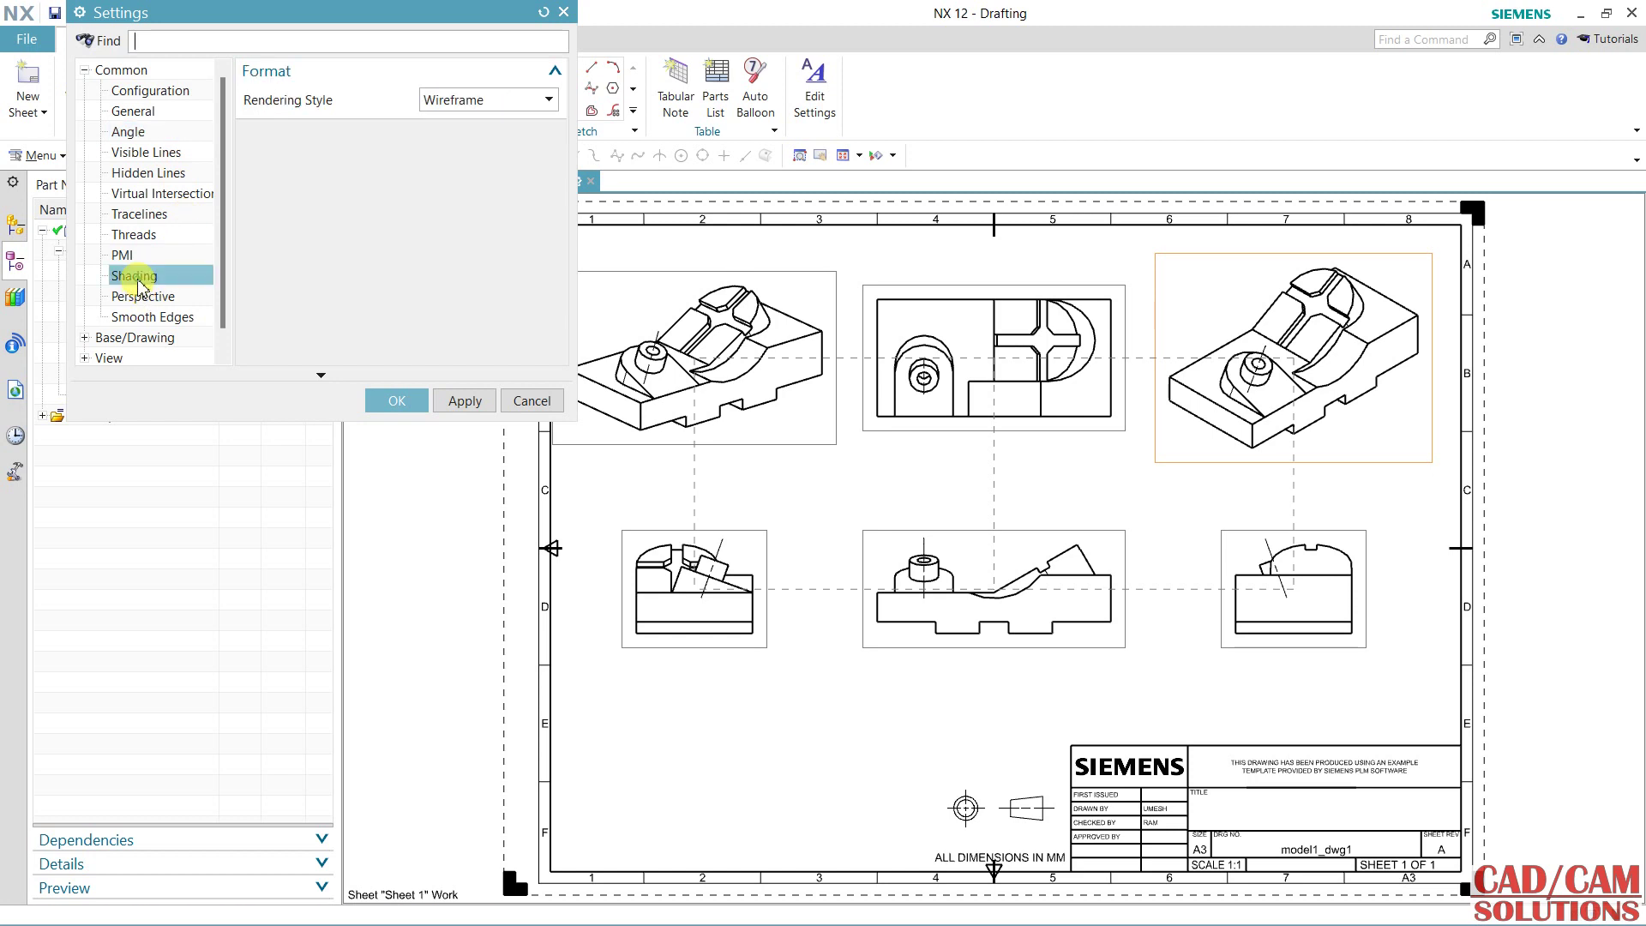
left_click(481, 101)
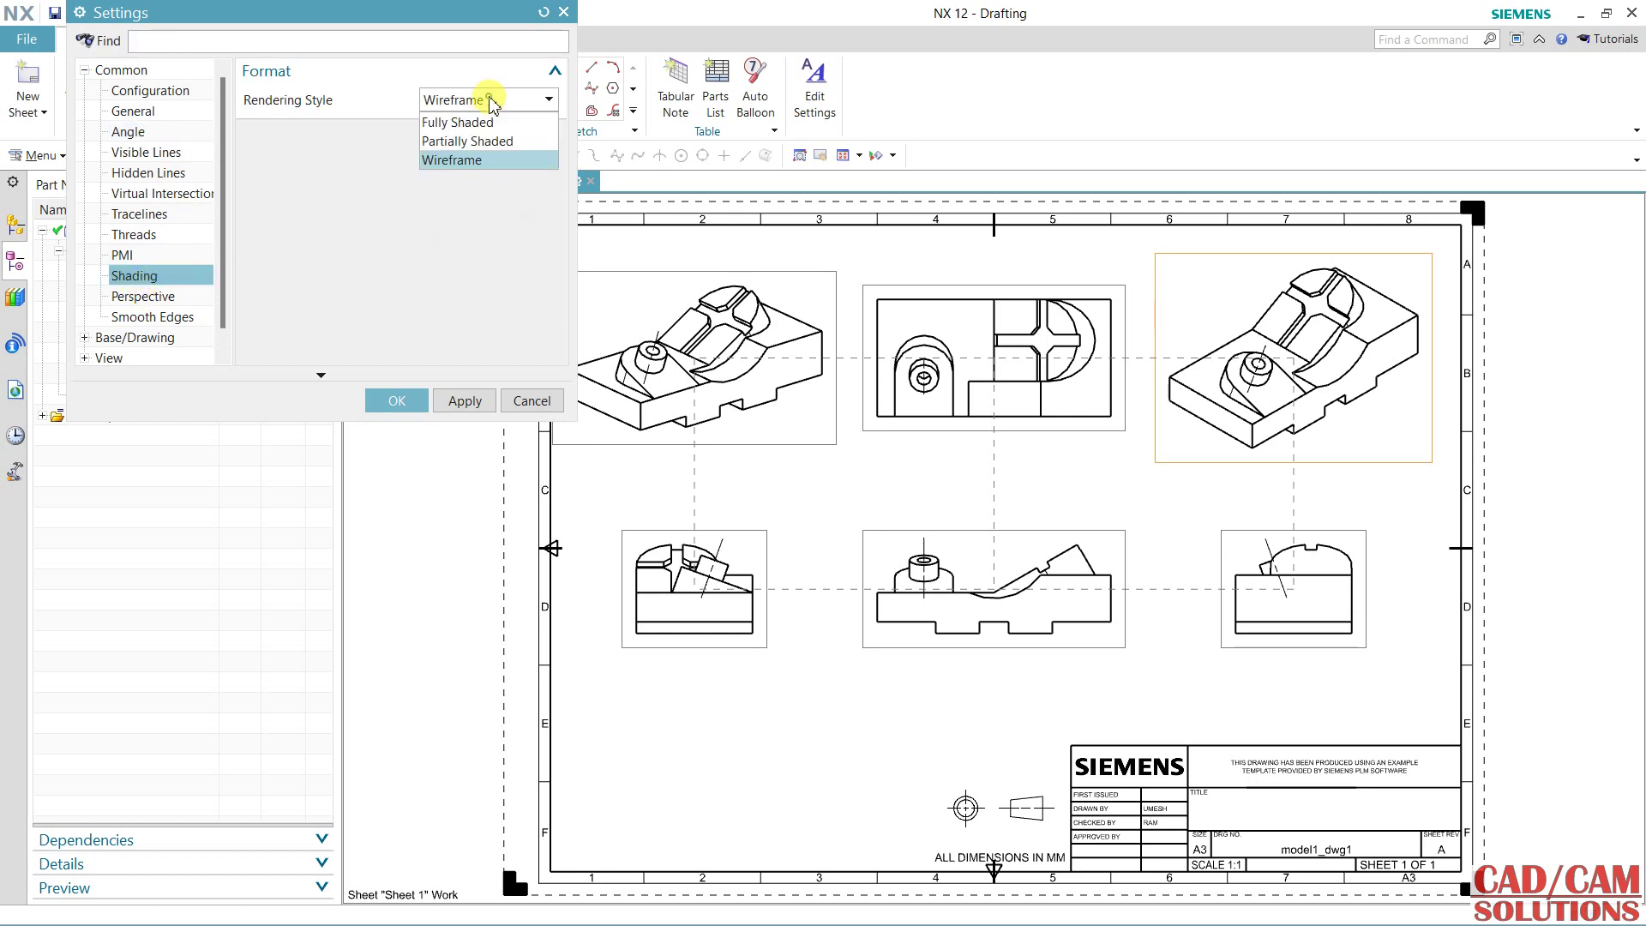
left_click(483, 122)
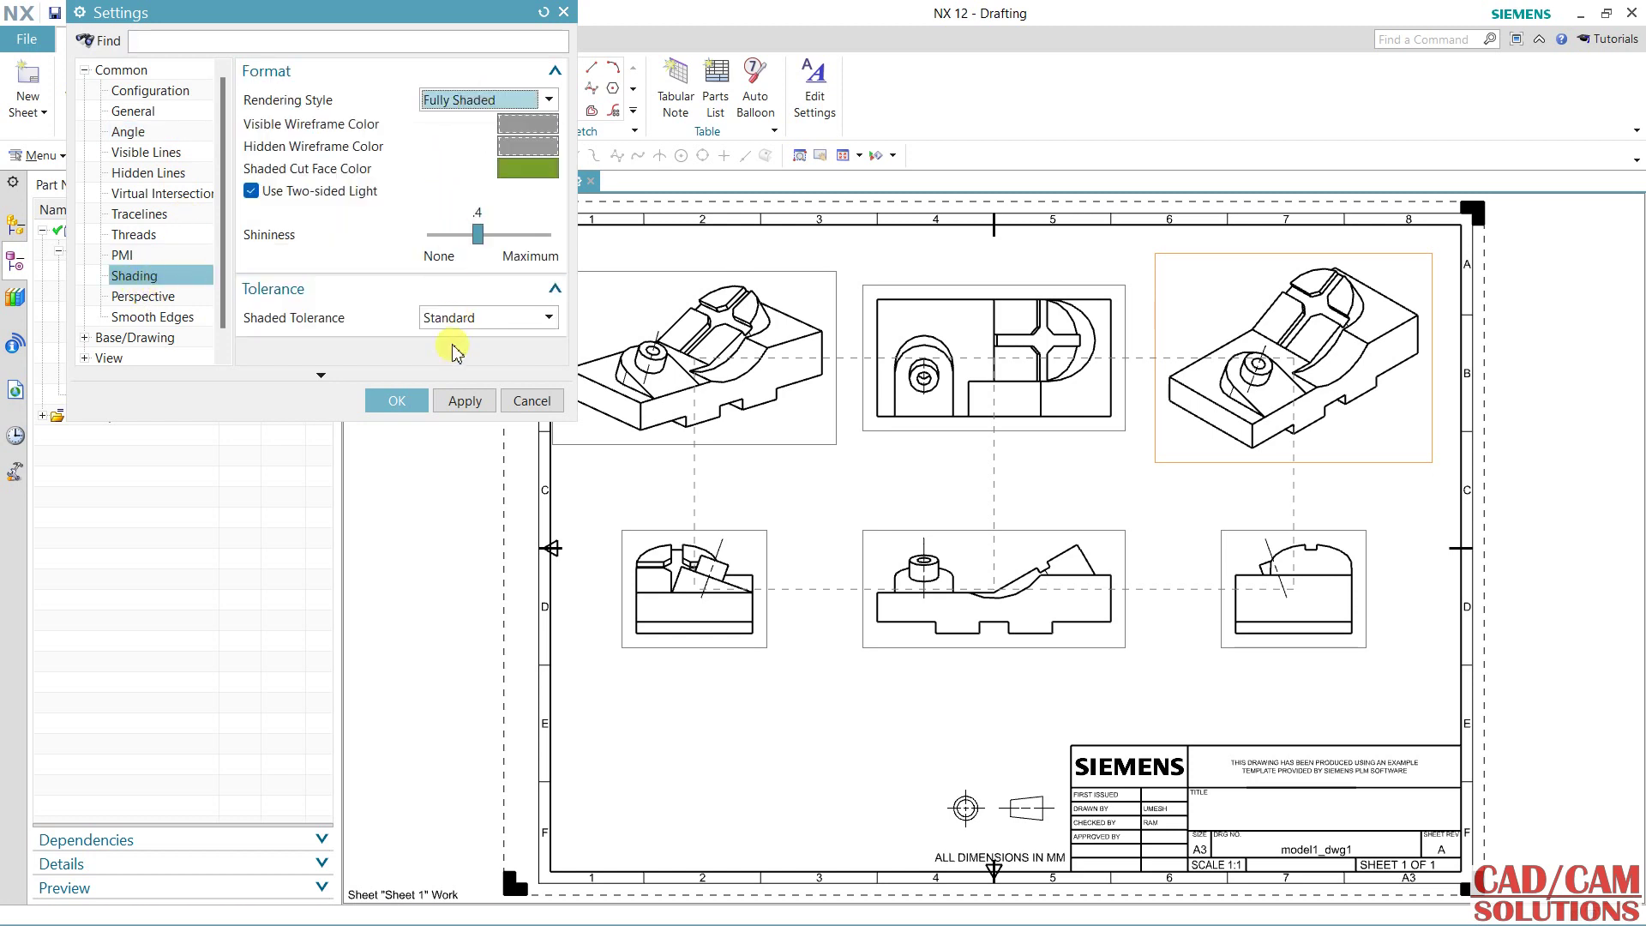
left_click(455, 405)
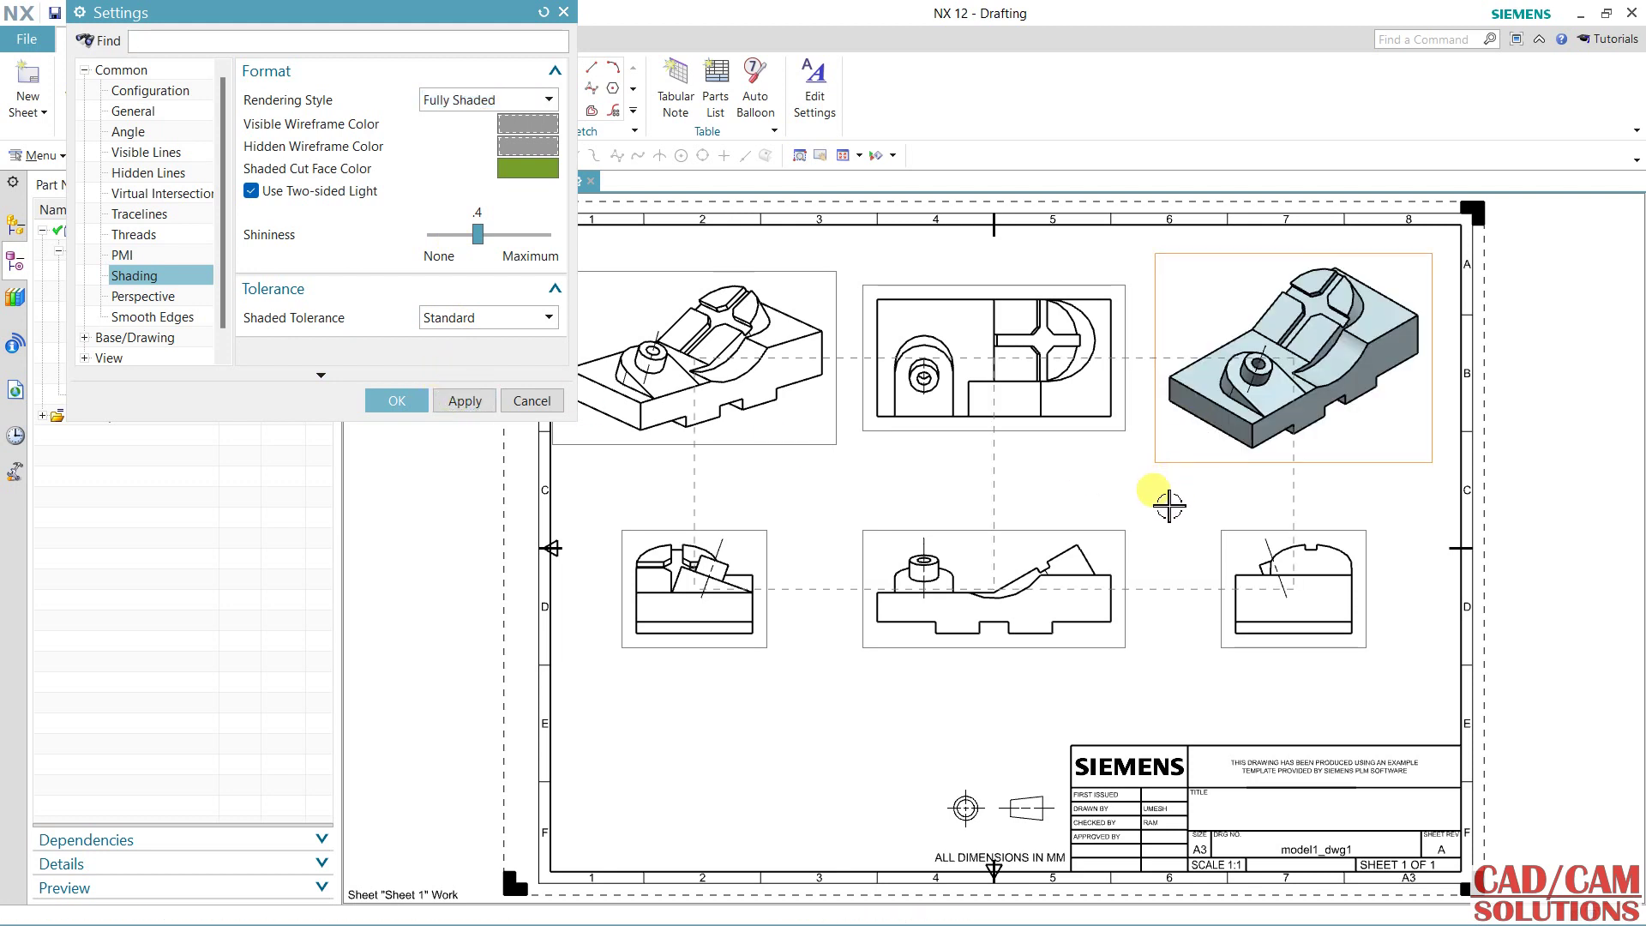
left_click(397, 401)
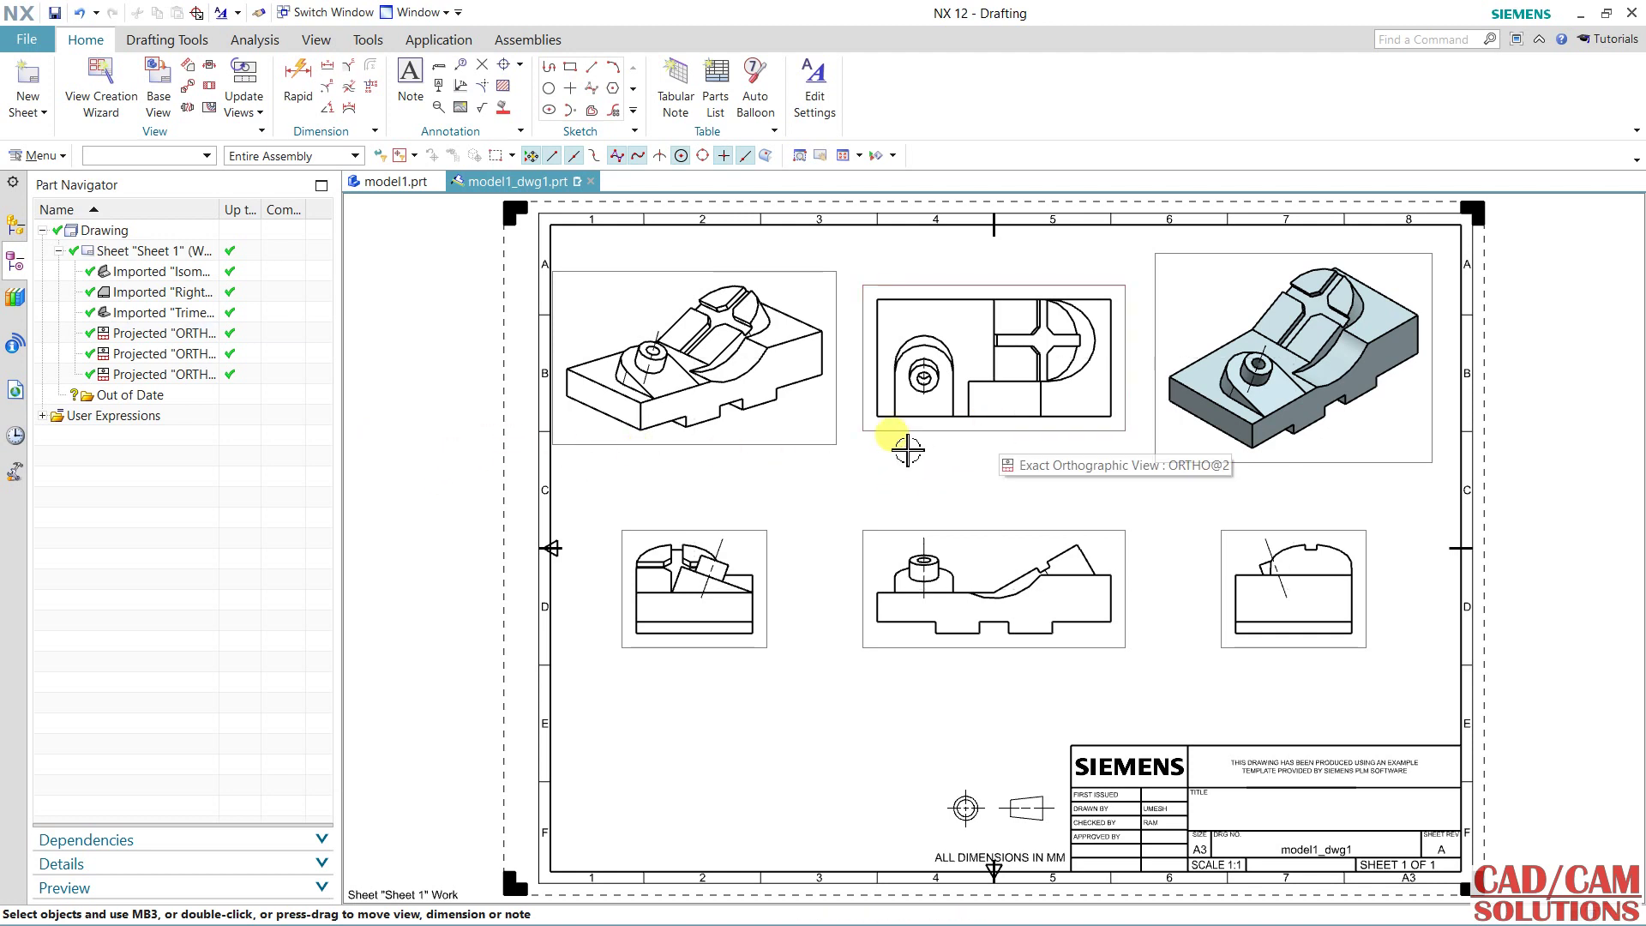
Rotate the top view on the sheet by setting its view angle to 15° and applying it.
double_click(912, 417)
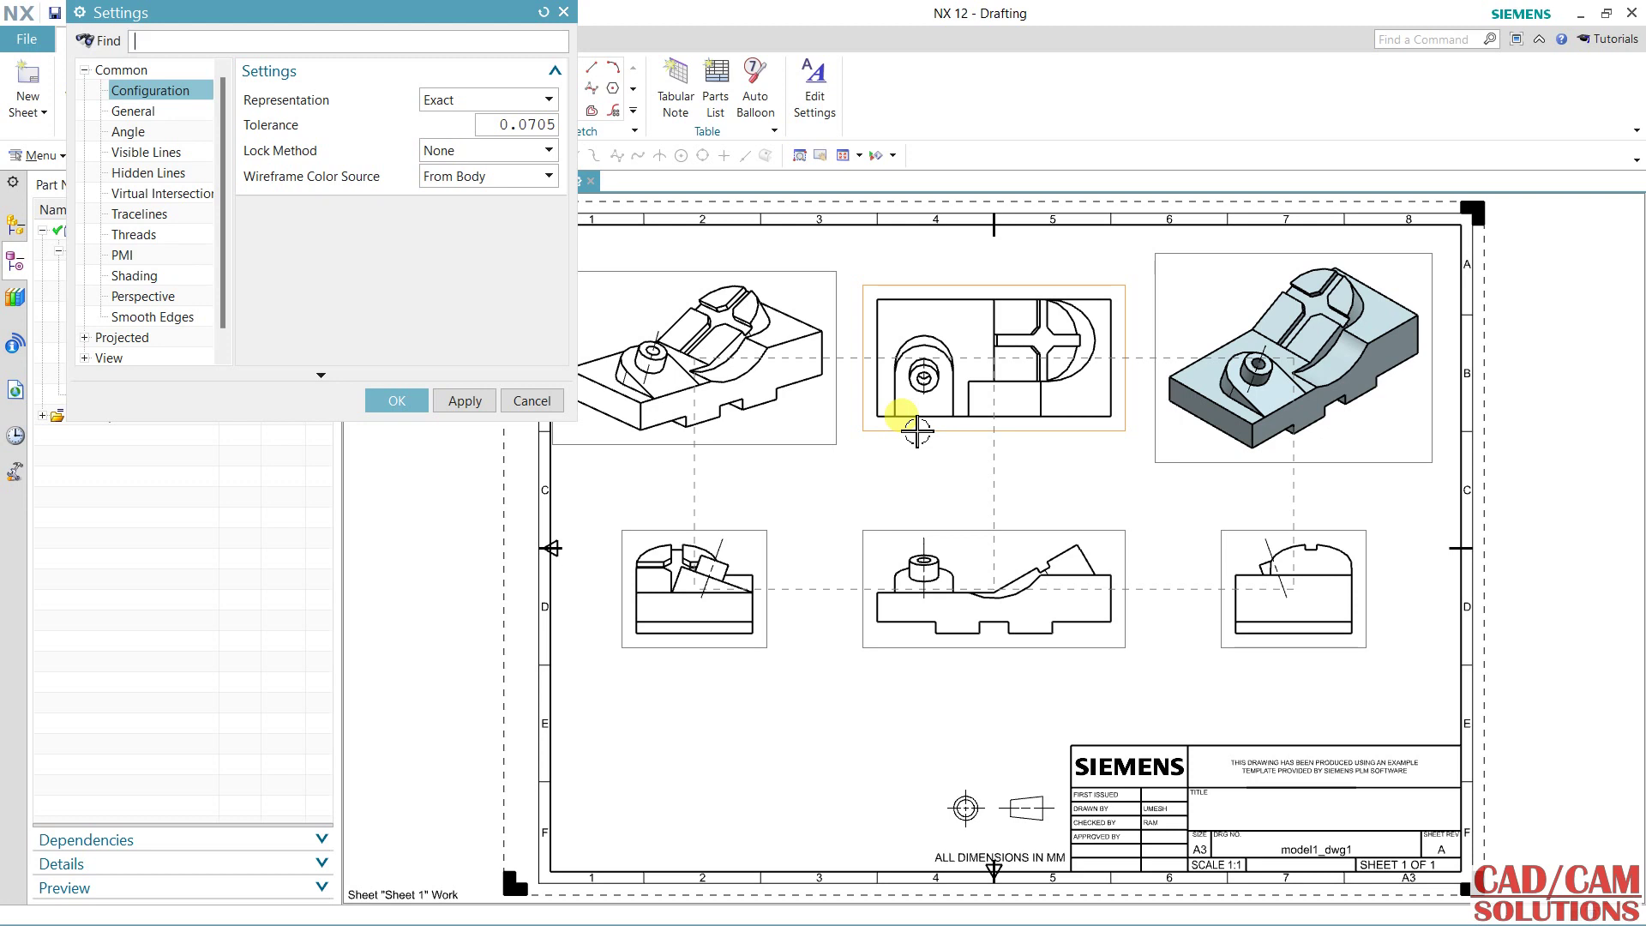
left_click(133, 111)
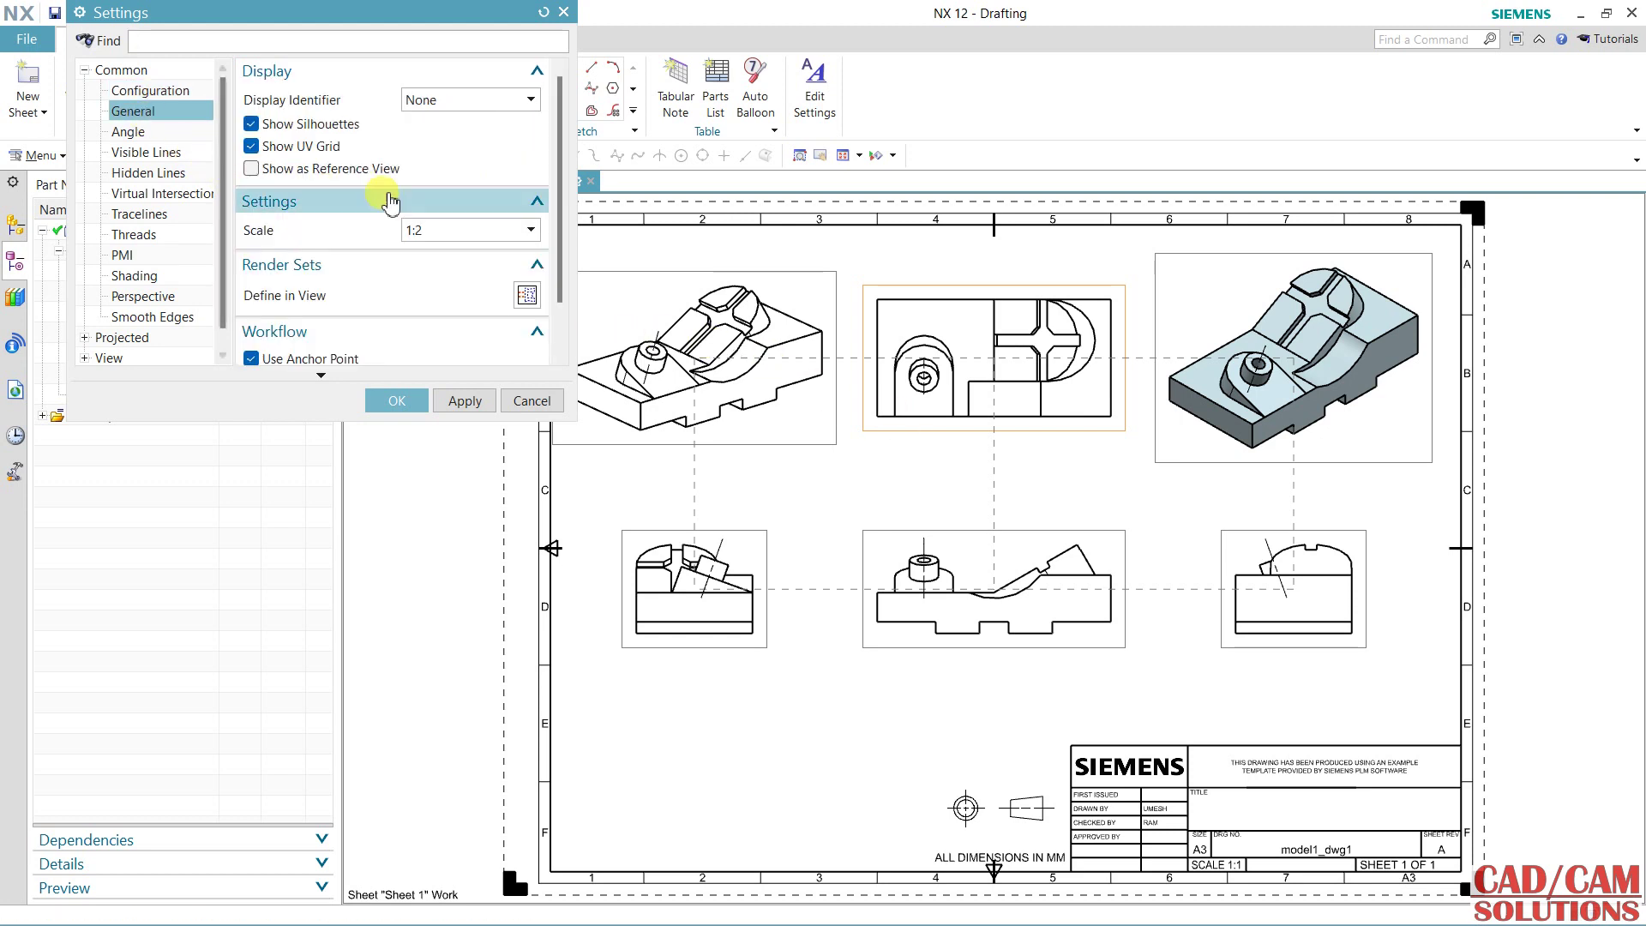
left_click(129, 132)
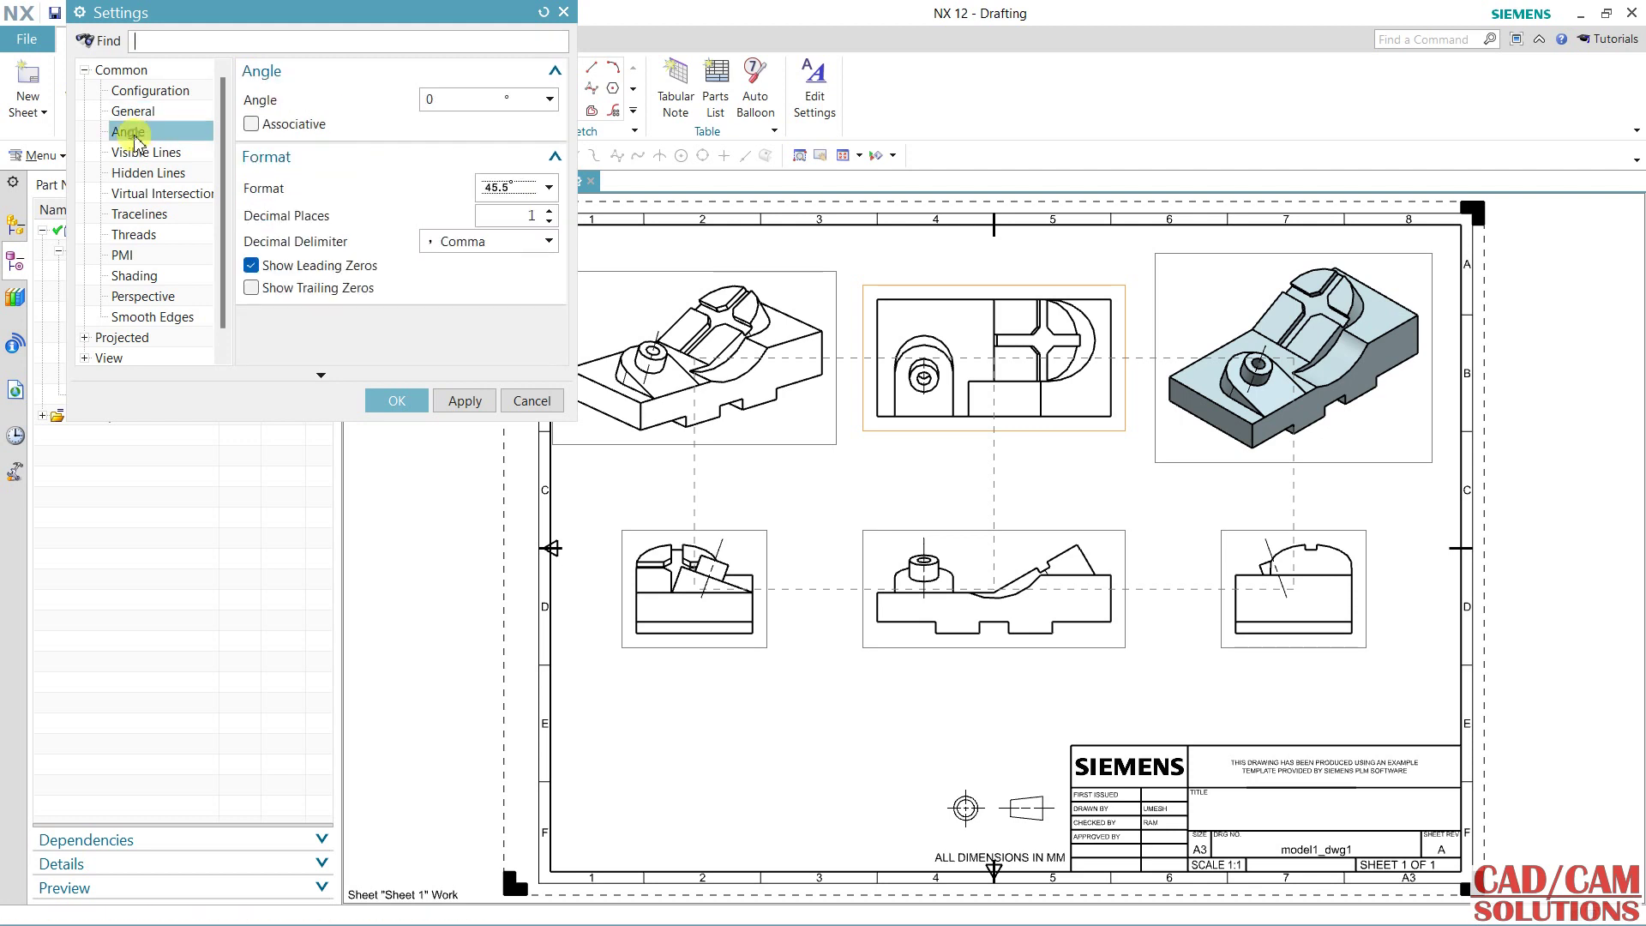
left_click(447, 101)
type("15")
key("Return")
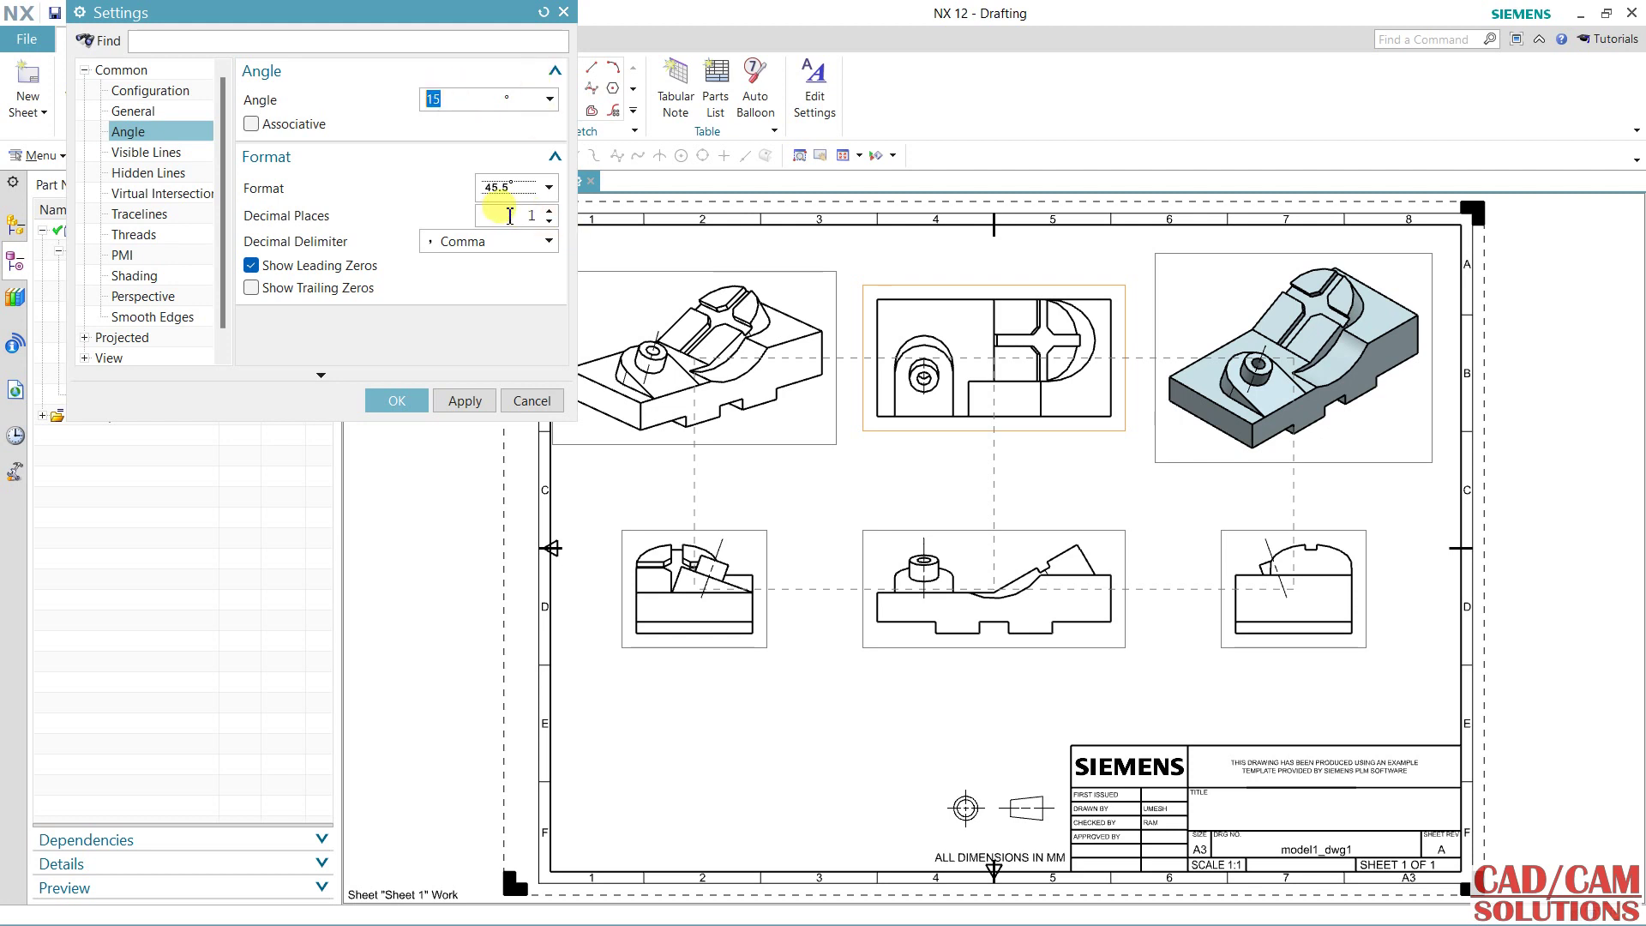
left_click(462, 401)
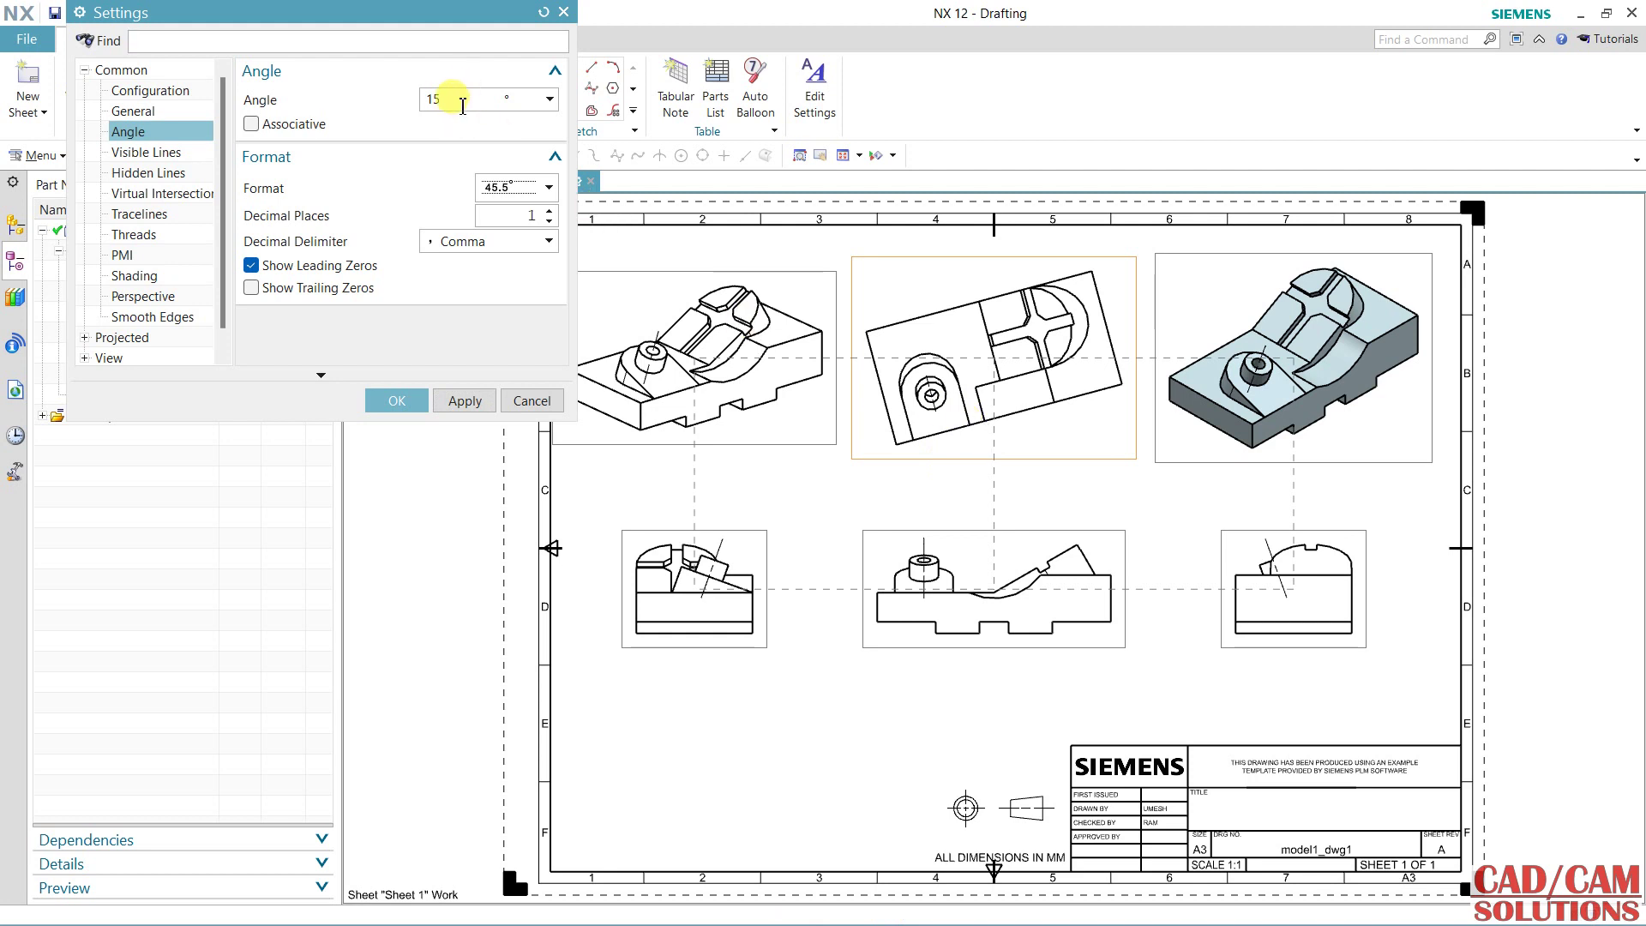
Reset the top view's angle to 0° and apply it.
double_click(433, 100)
type("0.")
left_click(463, 402)
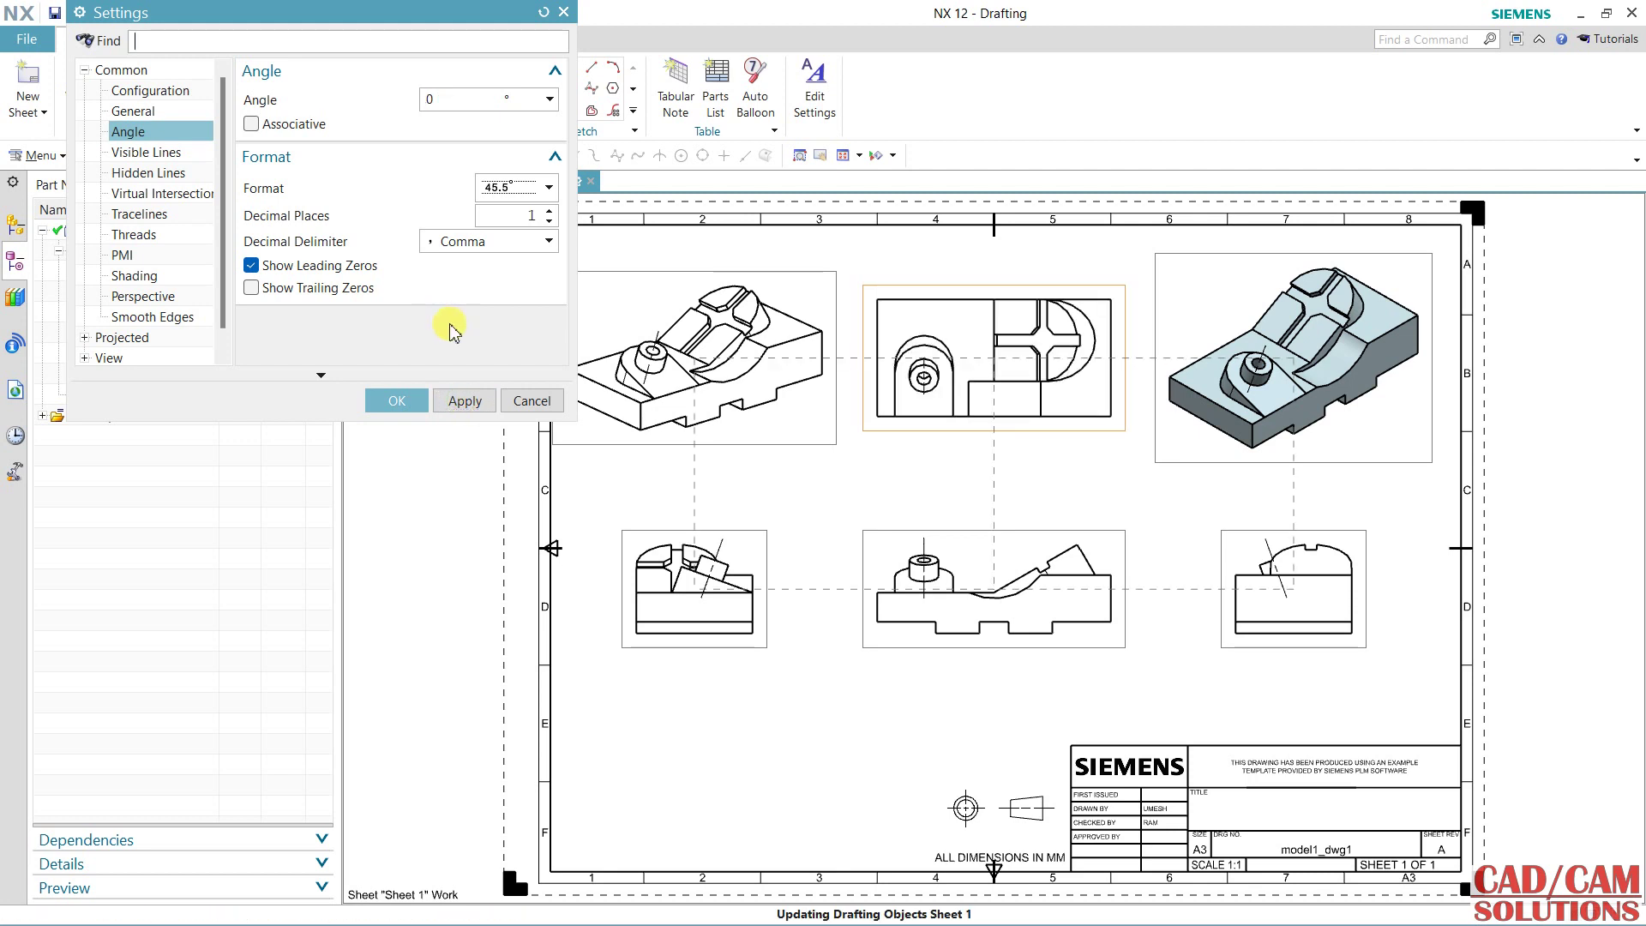
Set the top view's hidden lines to a dashed line style and apply it.
left_click(139, 154)
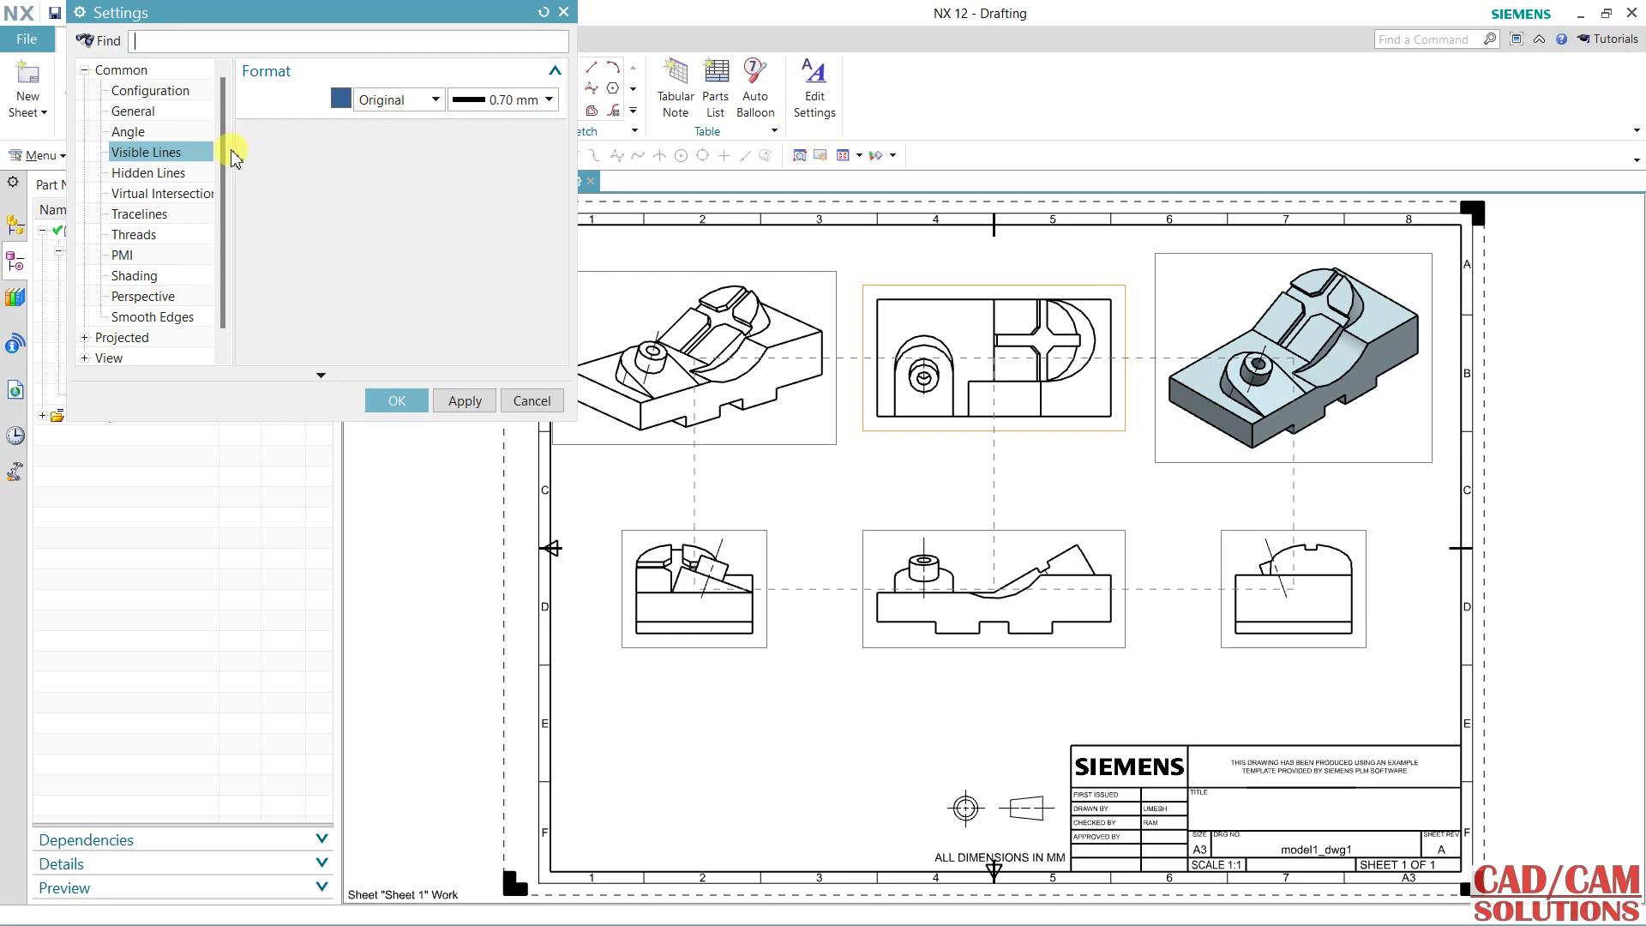
left_click(169, 175)
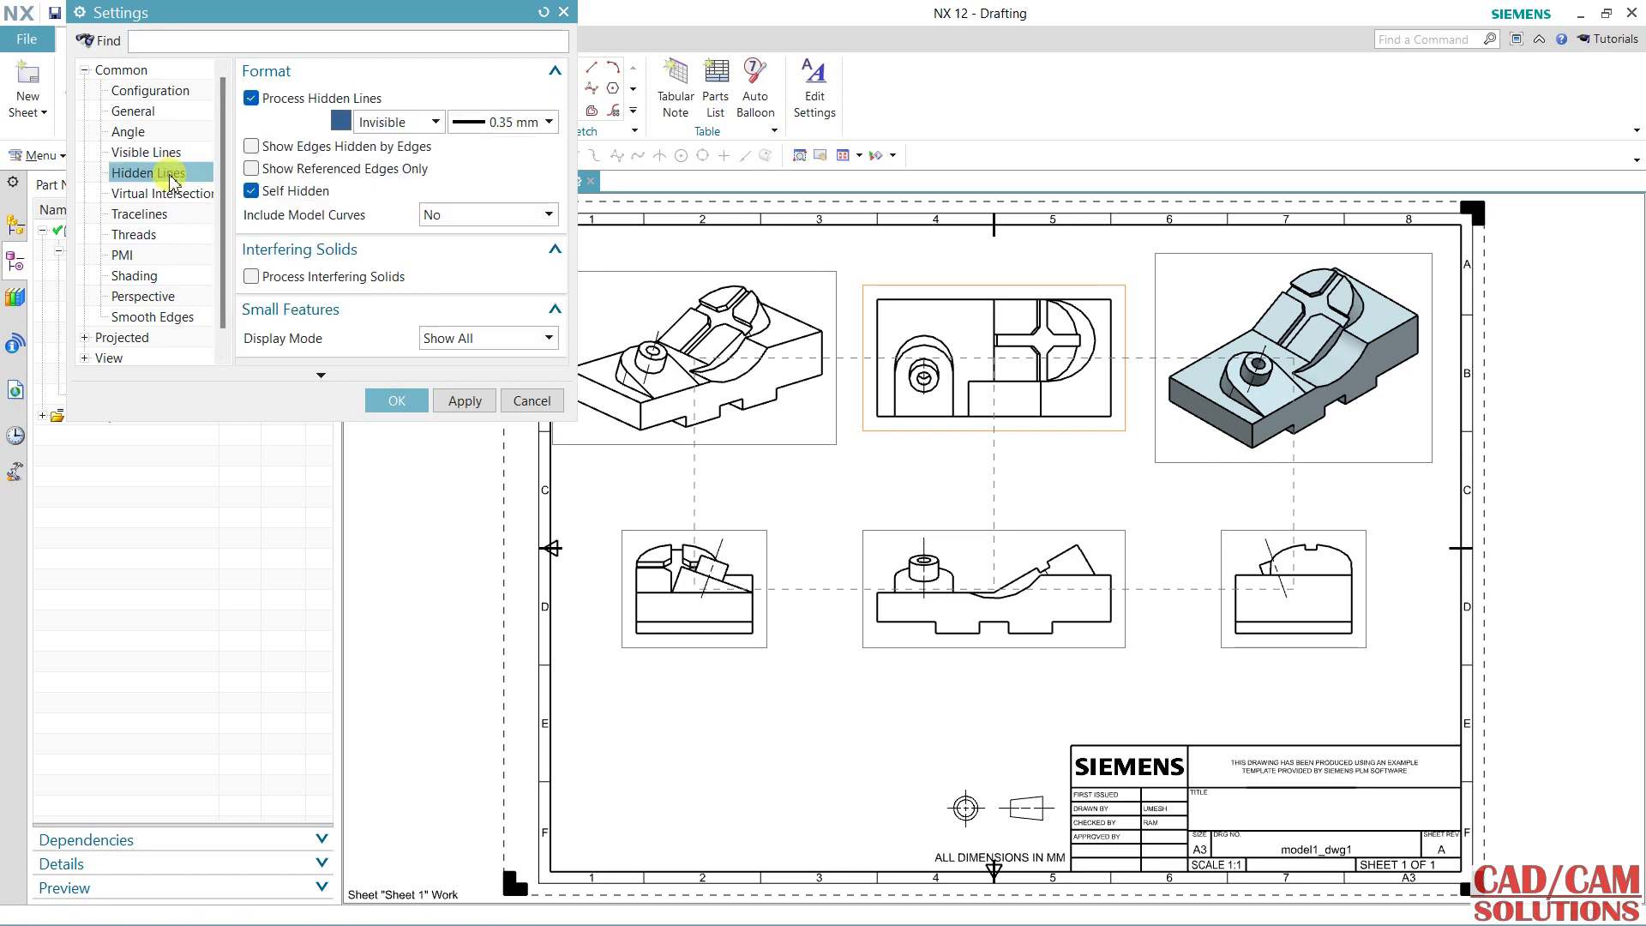
left_click(431, 122)
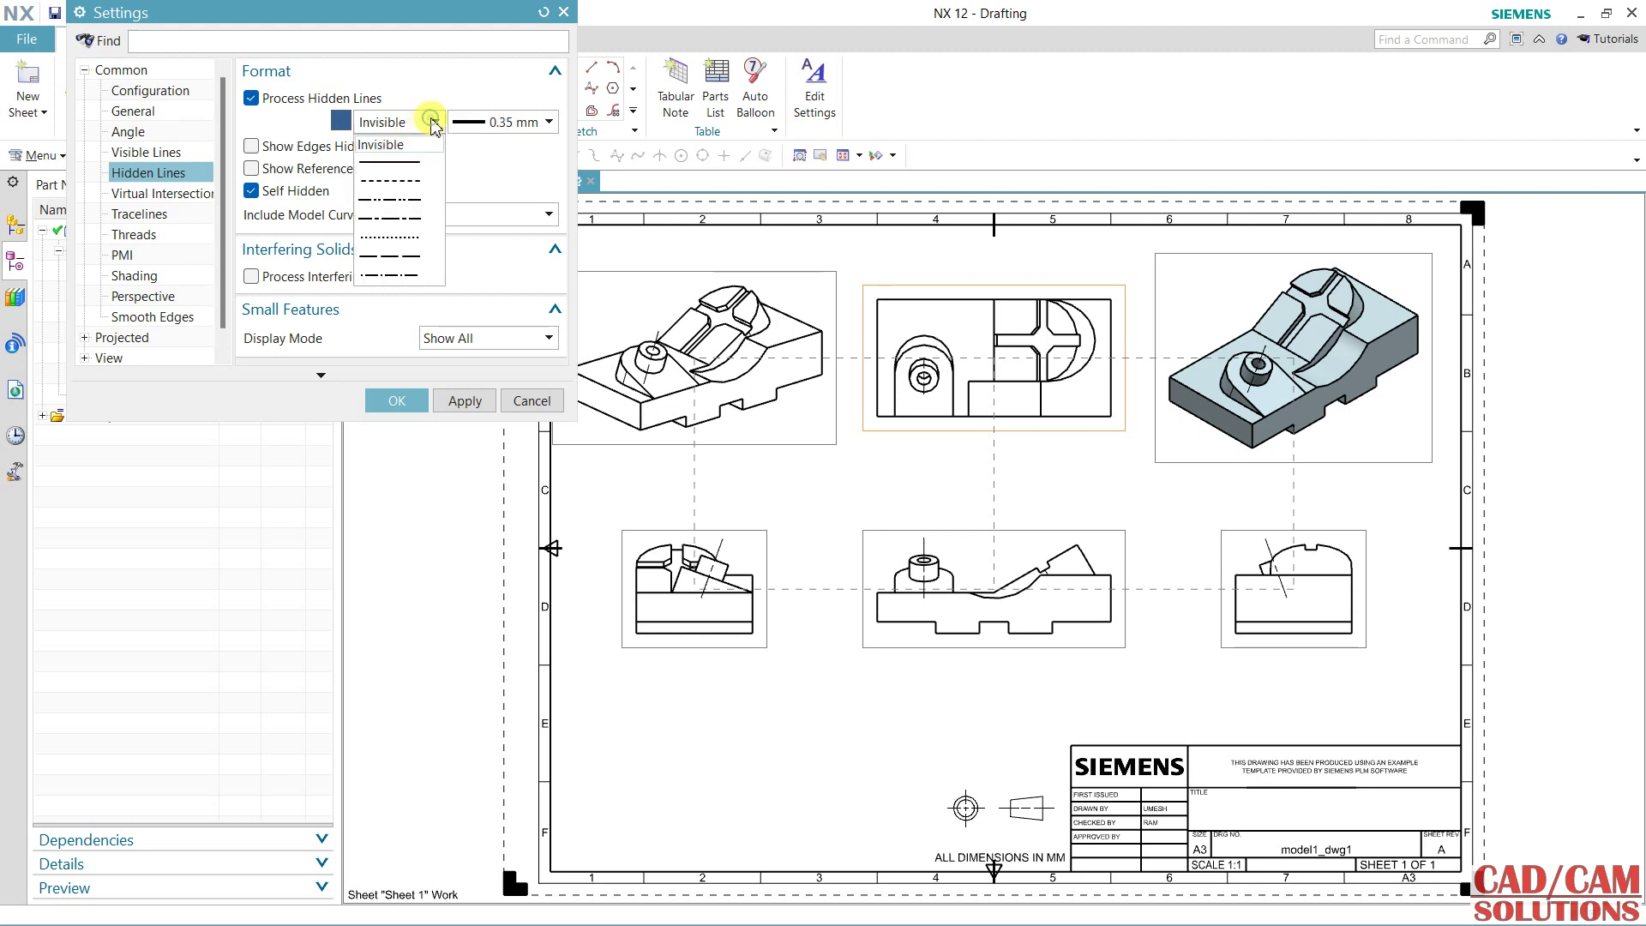
left_click(399, 181)
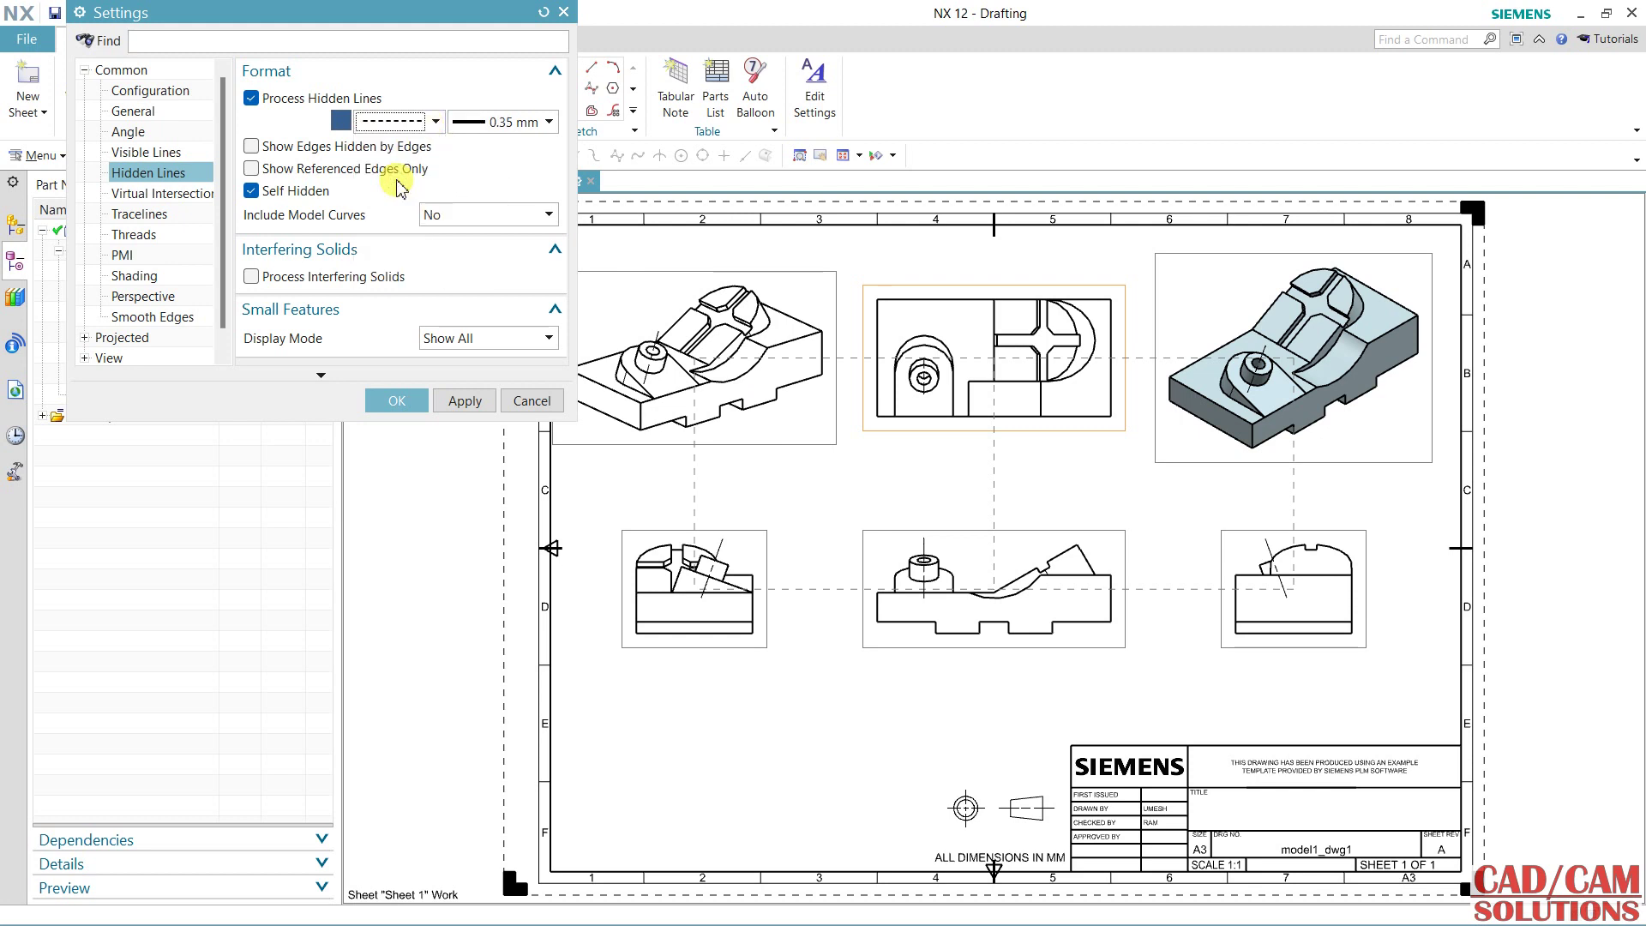
left_click(460, 400)
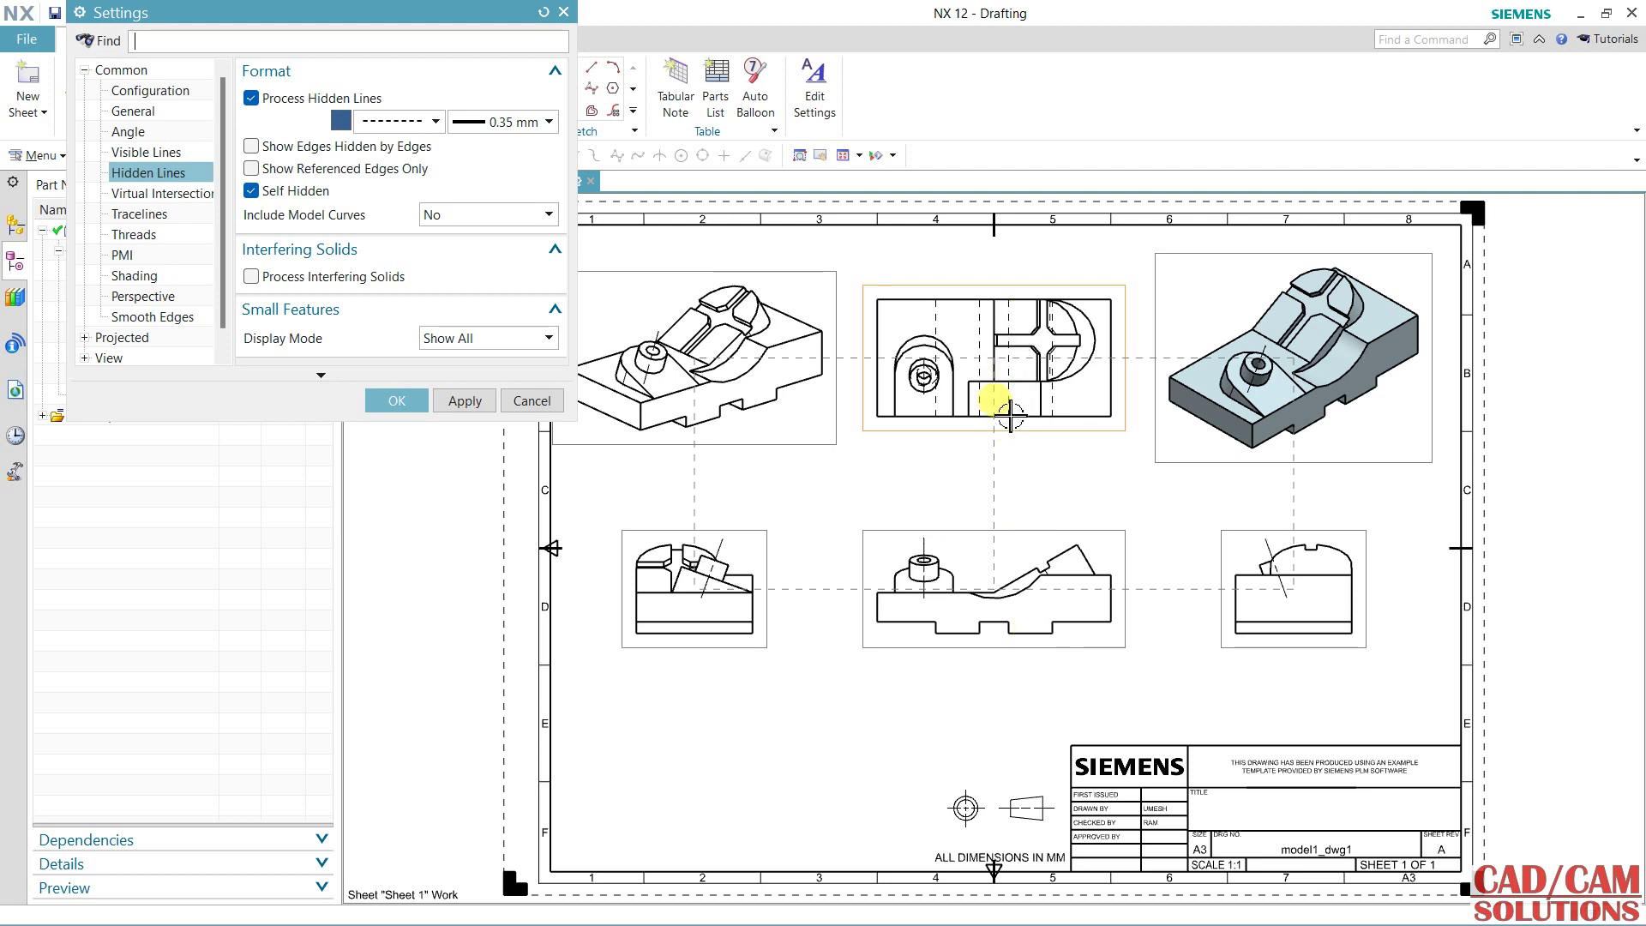
Review the top view's virtual intersection, traceline, thread and PMI settings.
left_click(159, 198)
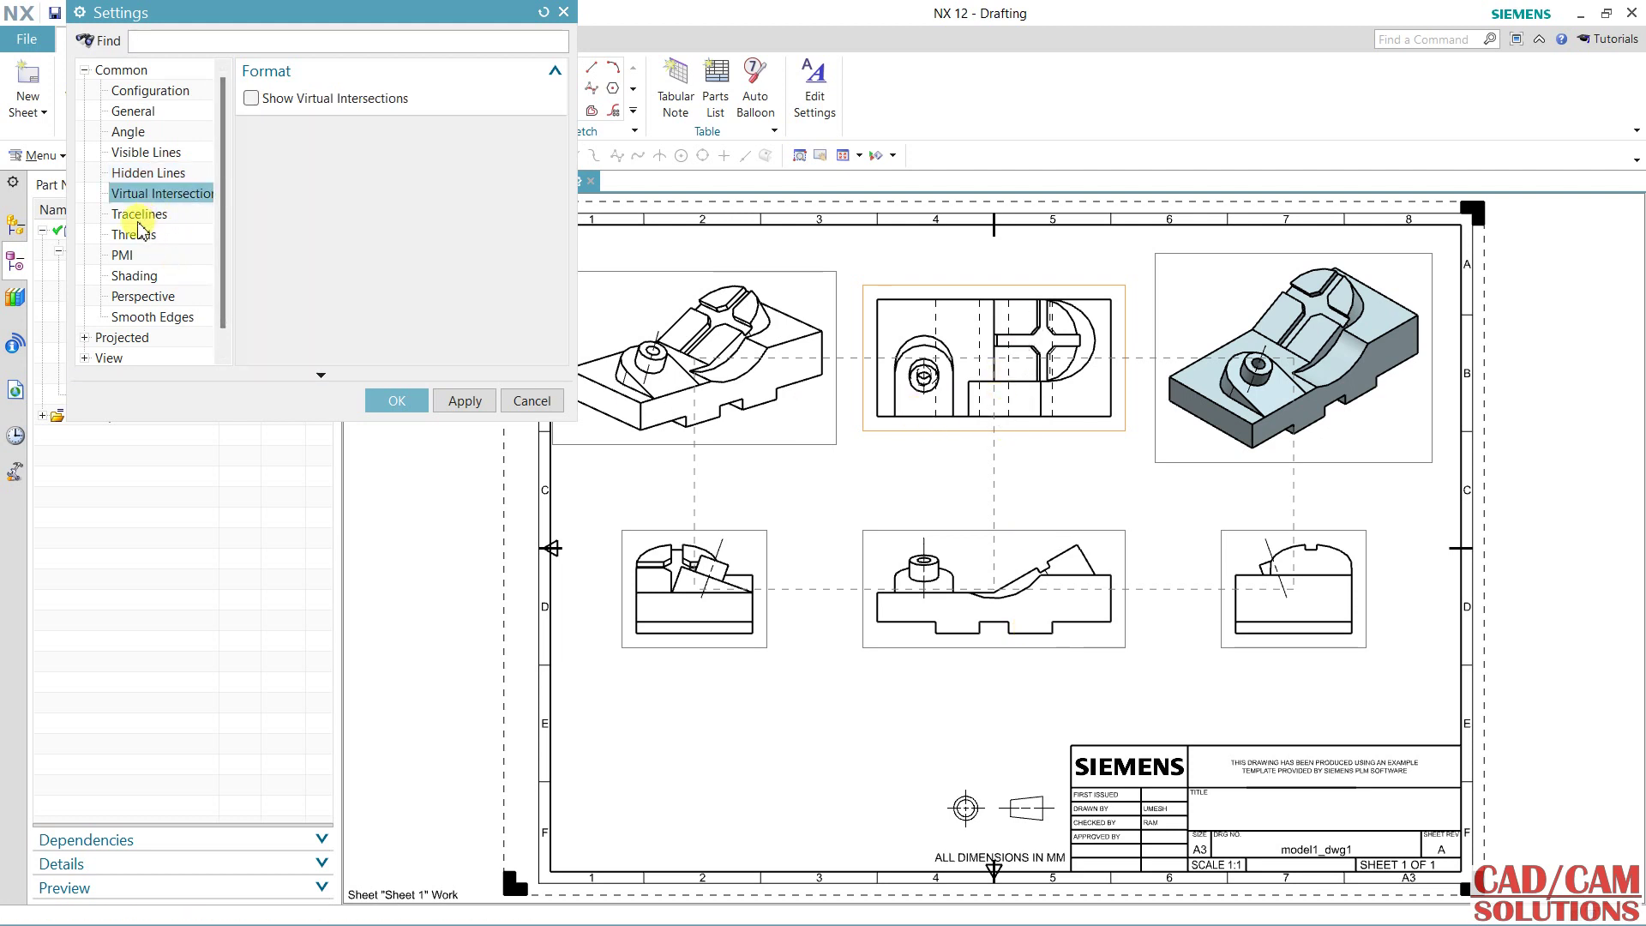
left_click(137, 216)
left_click(134, 242)
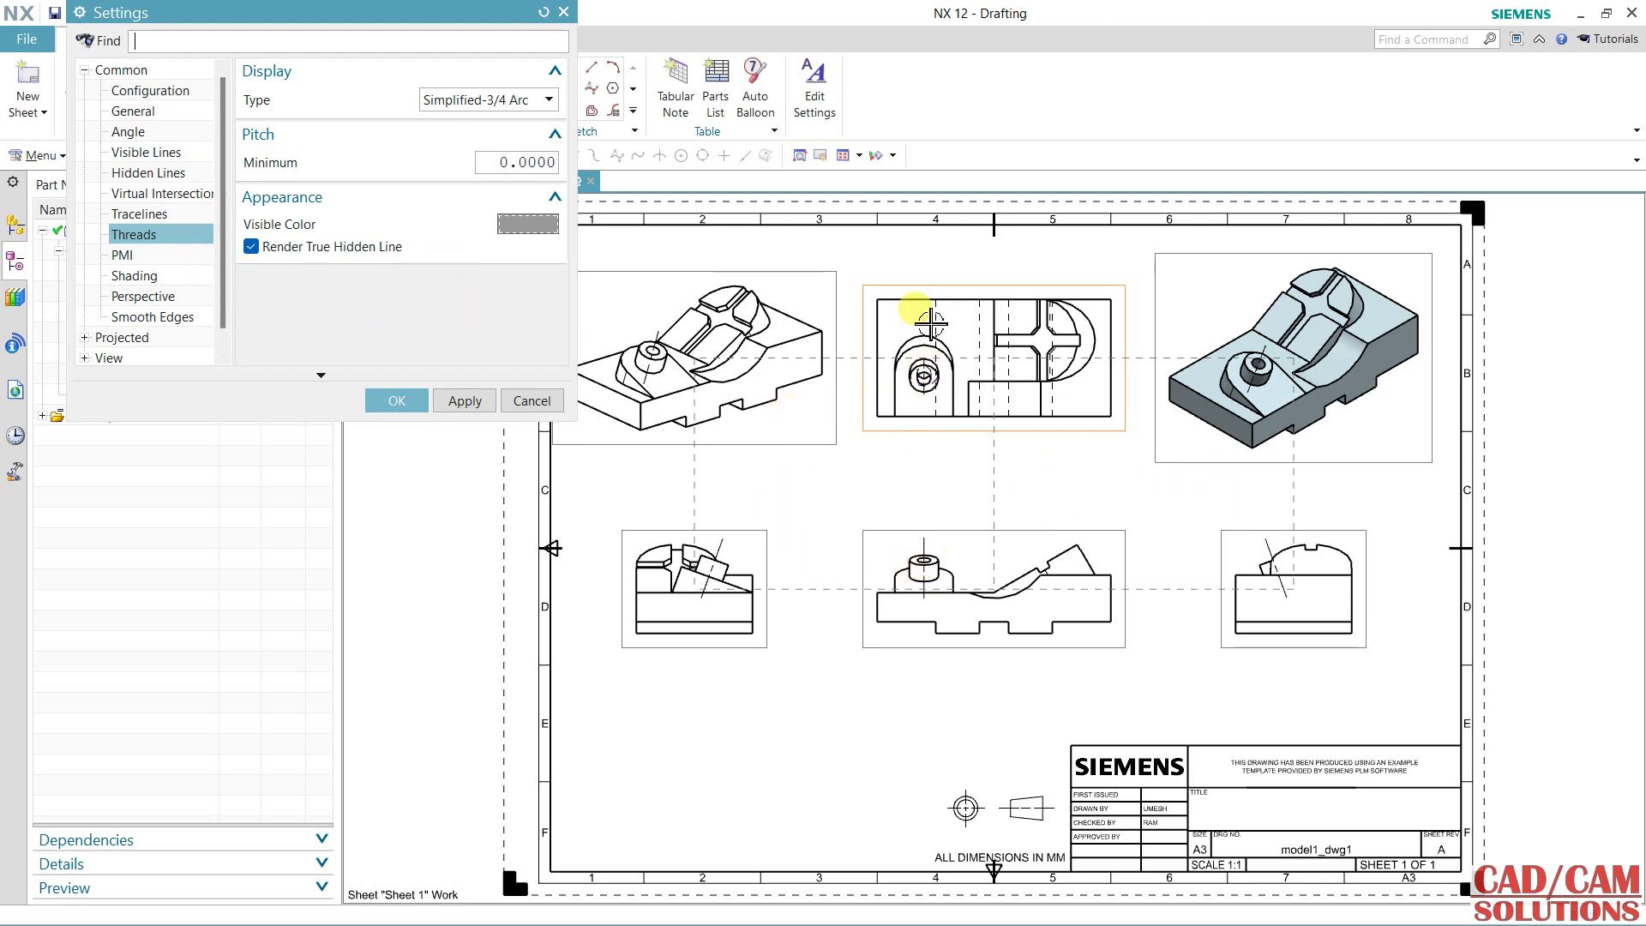
scroll(923, 317, "up", 2)
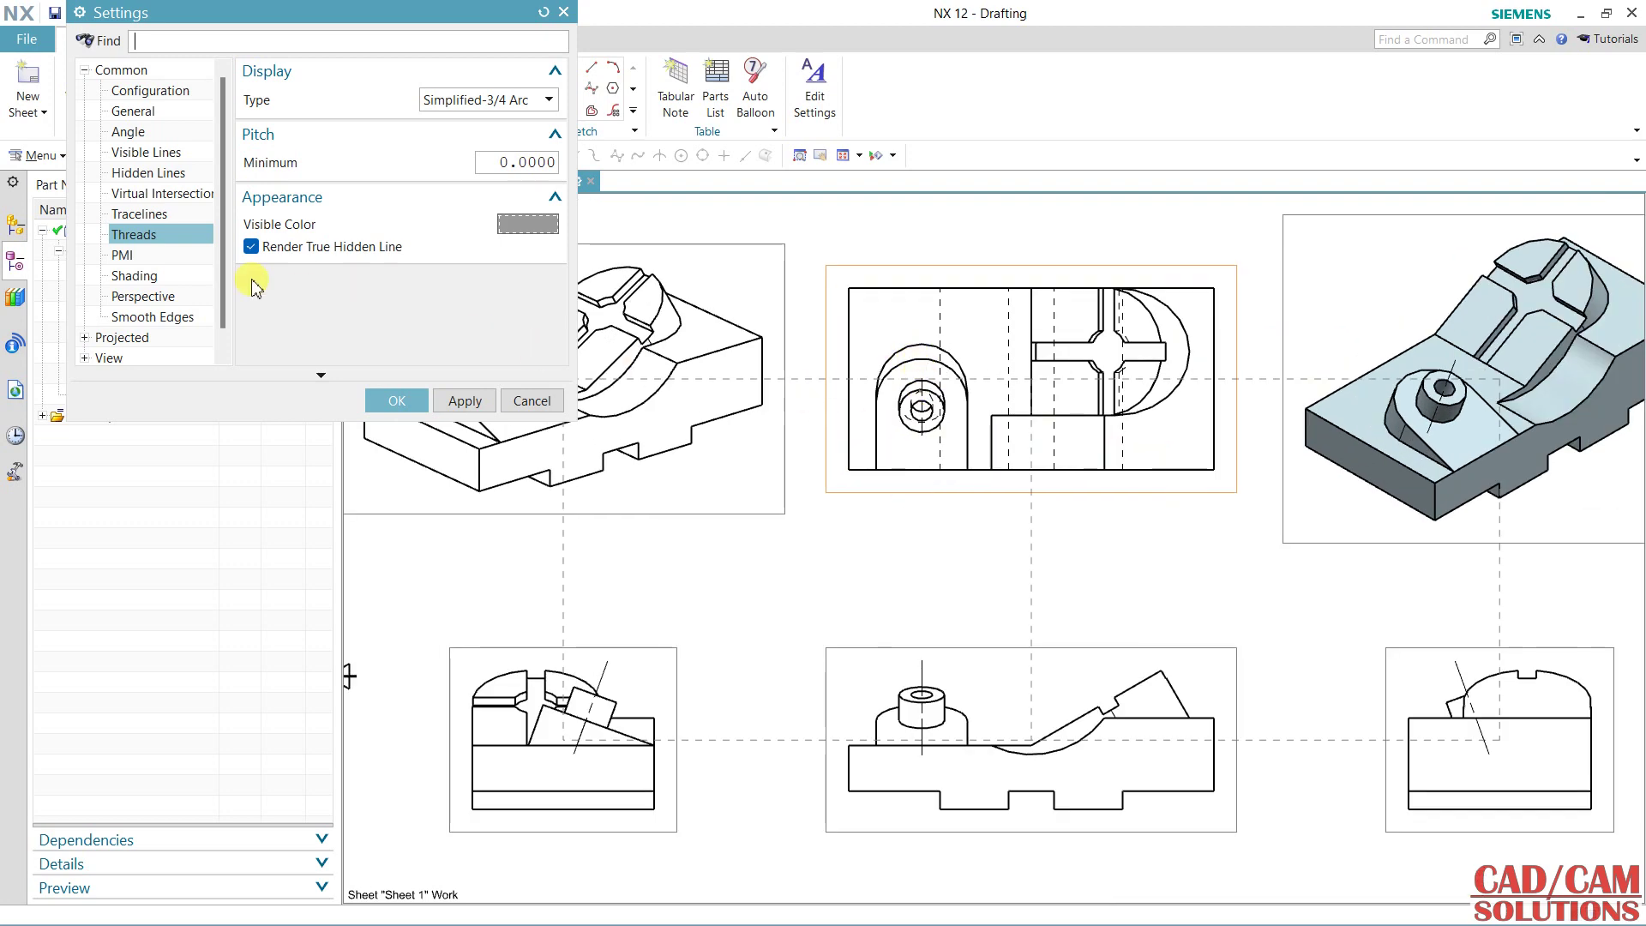
scroll(845, 429, "down", 2)
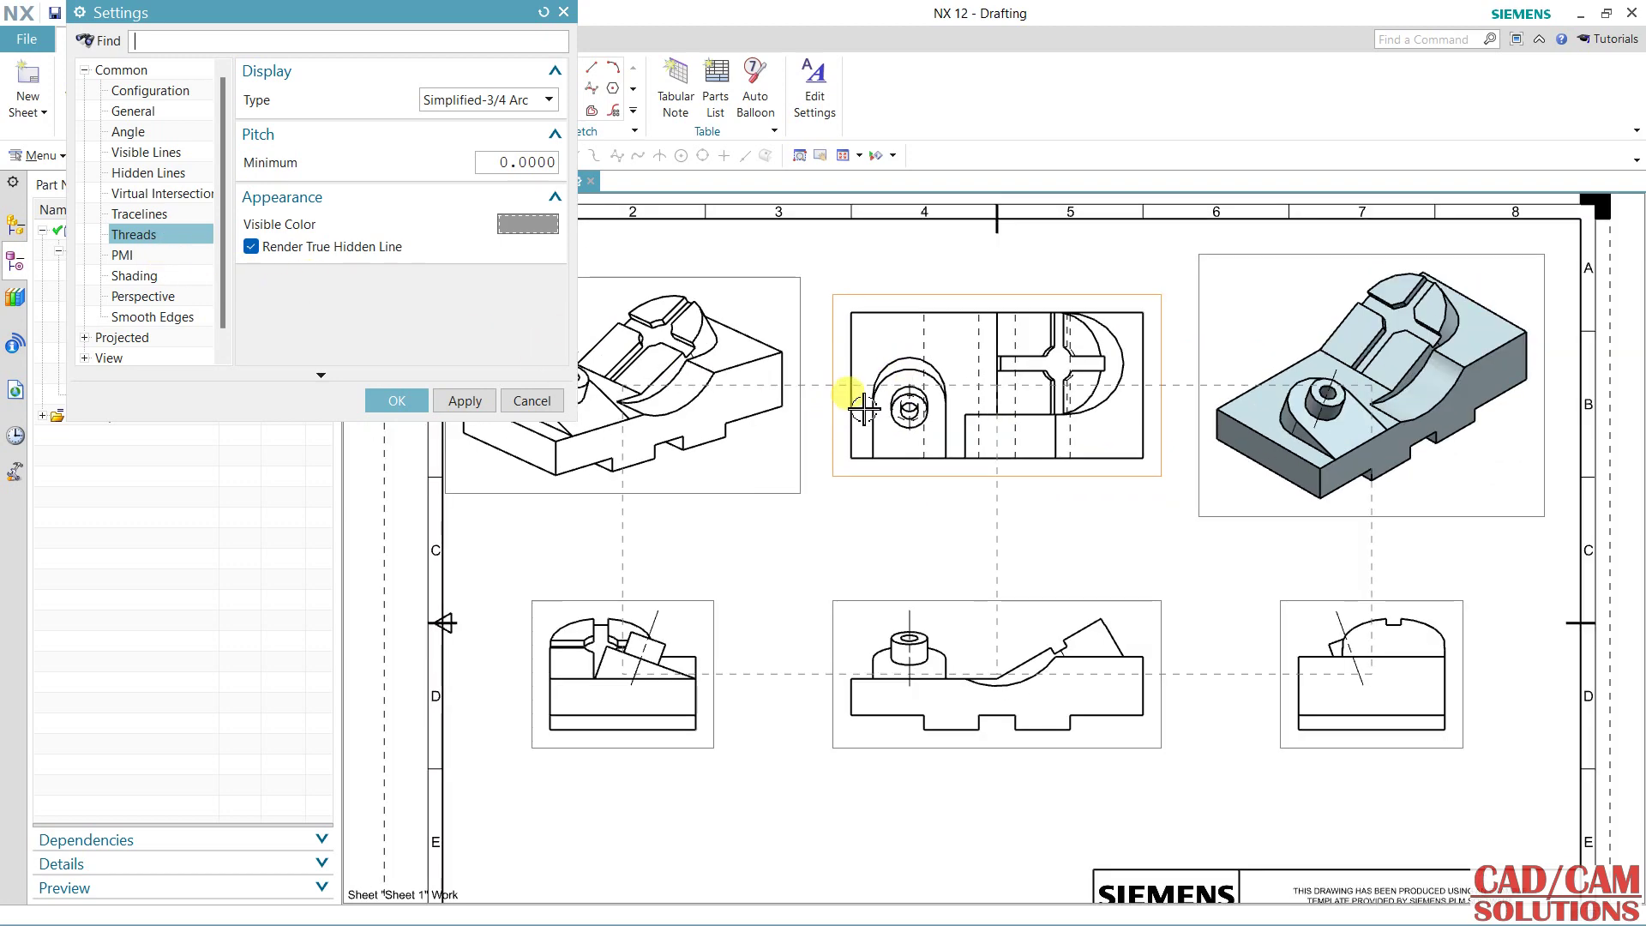
left_click(144, 257)
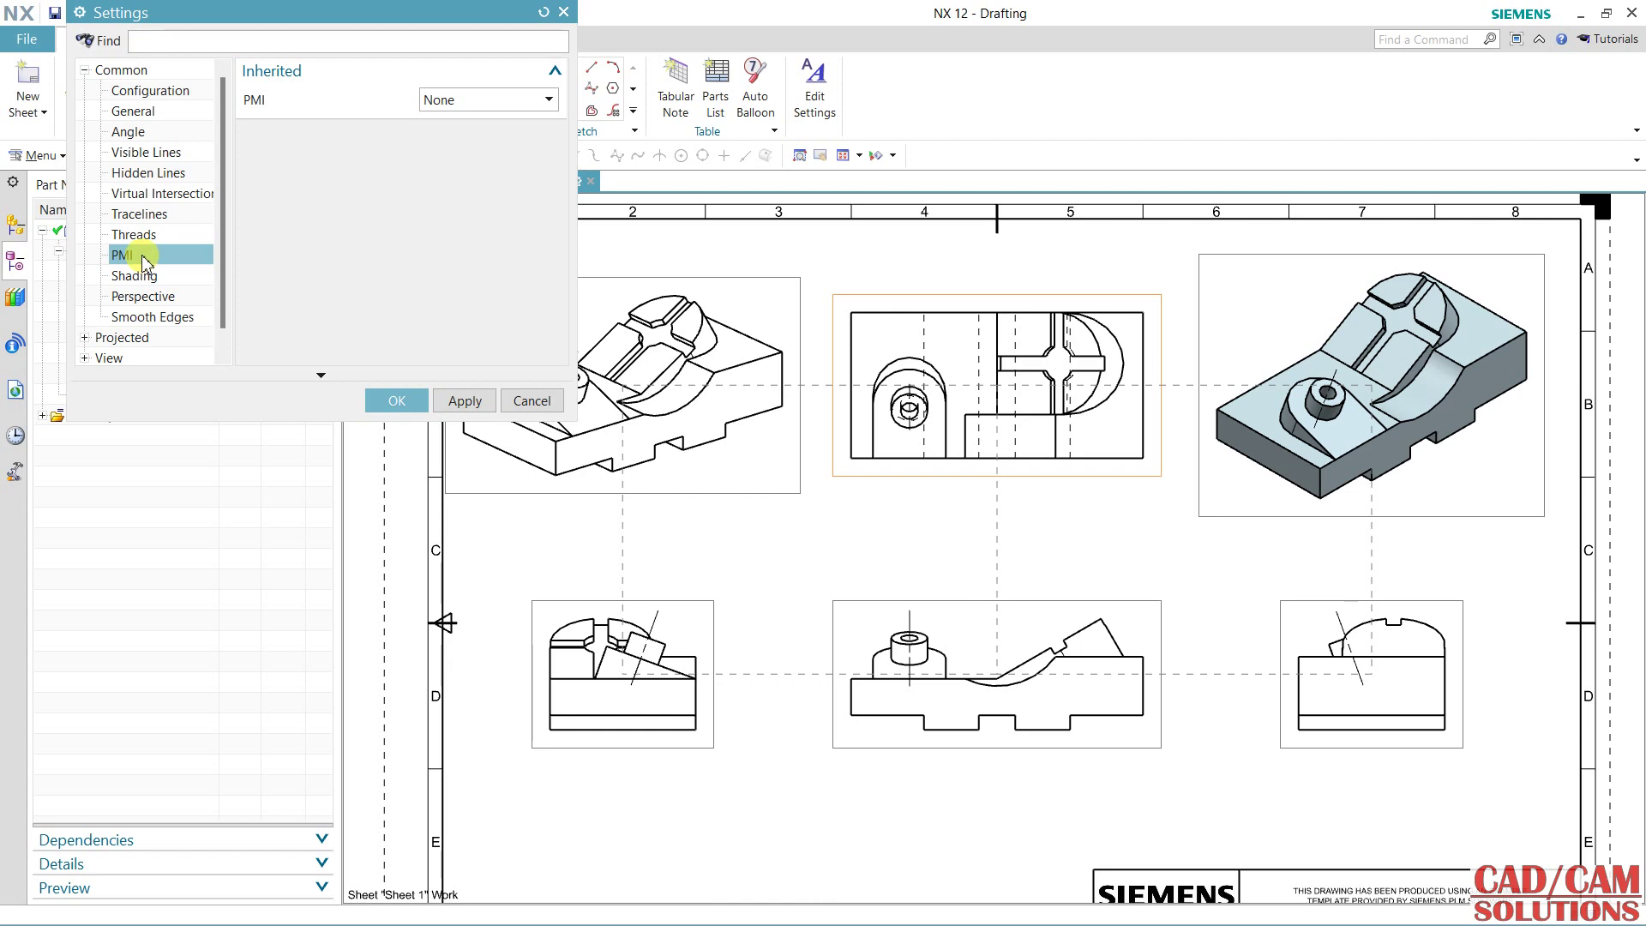
Try the Partially Shaded and Fully Shaded rendering styles on the top view, applying each one.
left_click(135, 277)
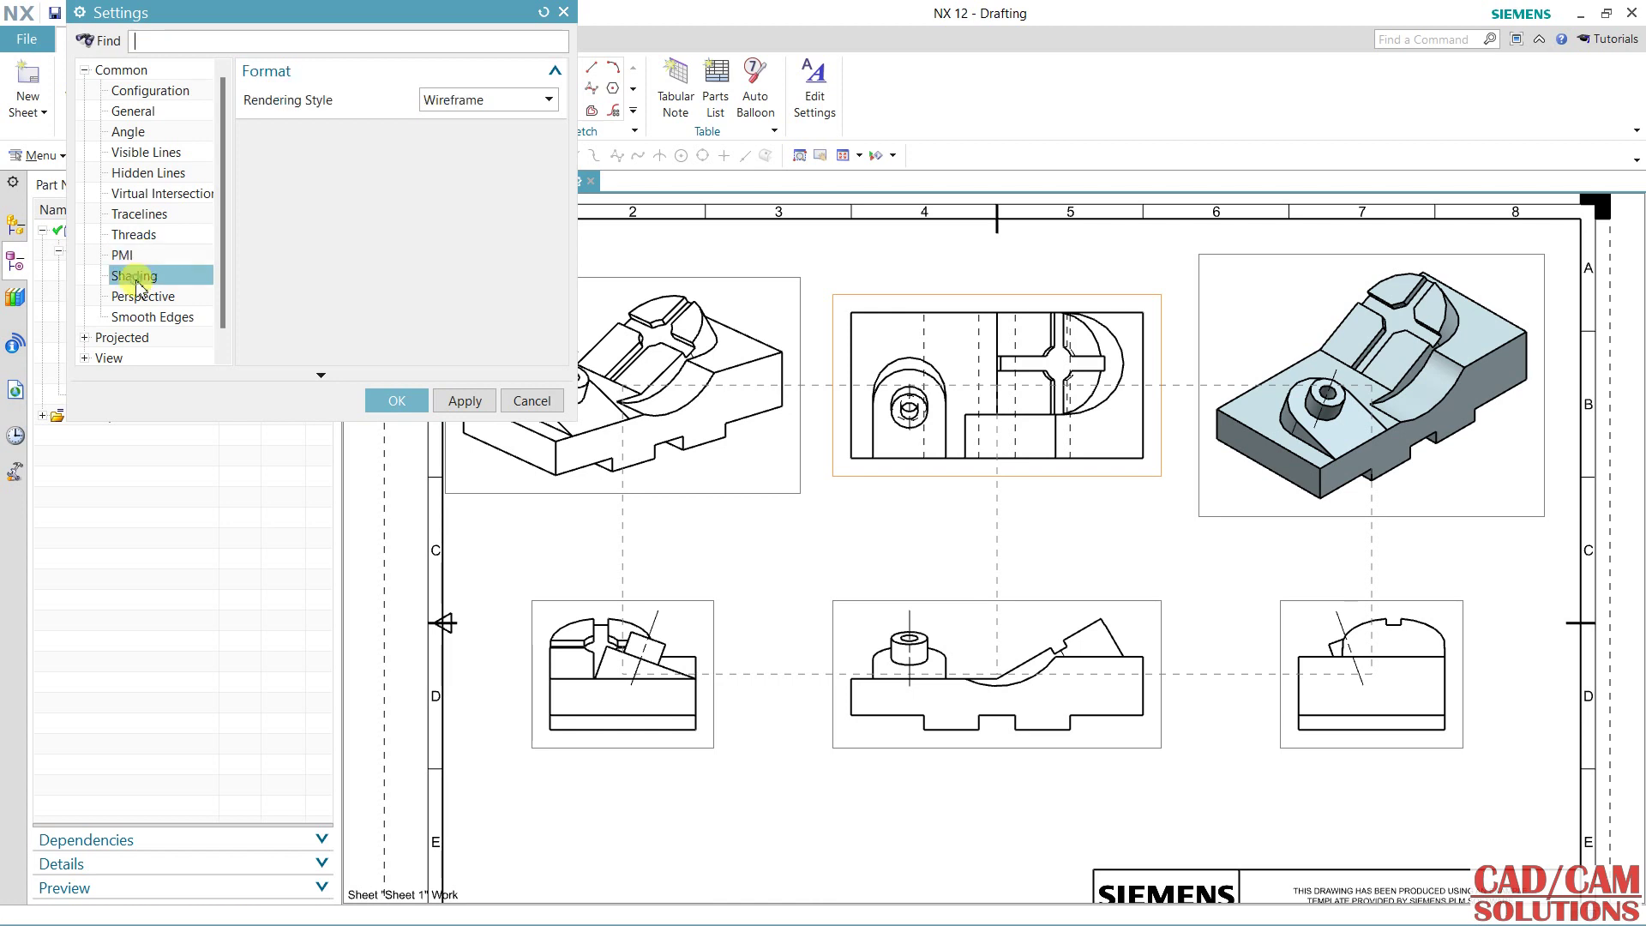
left_click(477, 101)
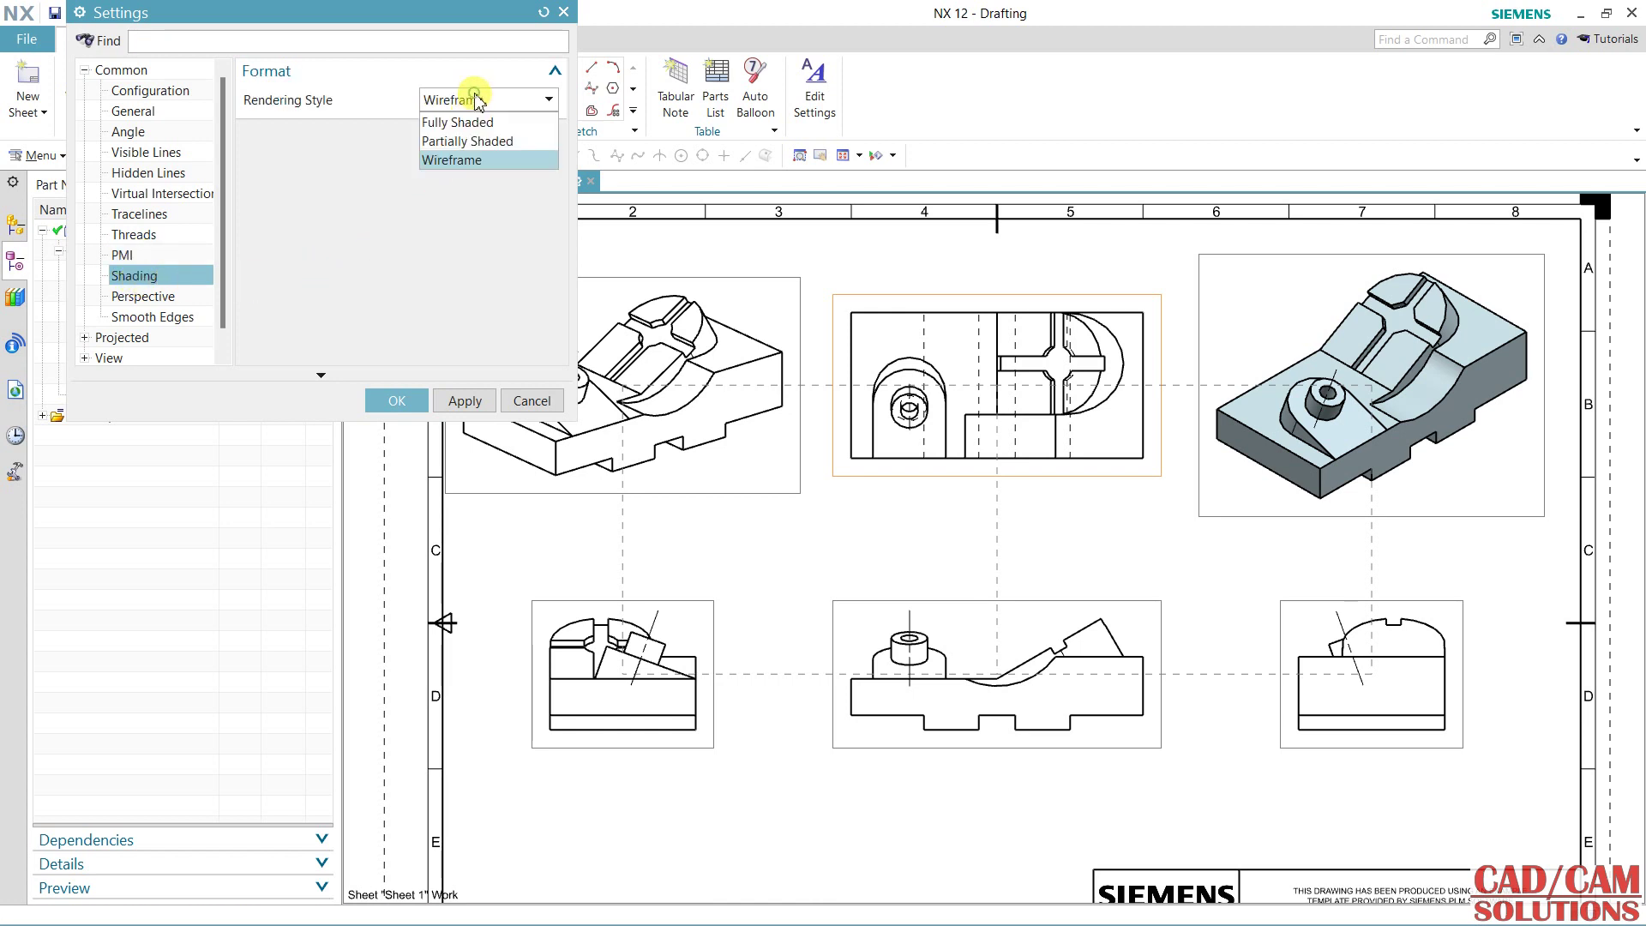
left_click(464, 142)
left_click(455, 401)
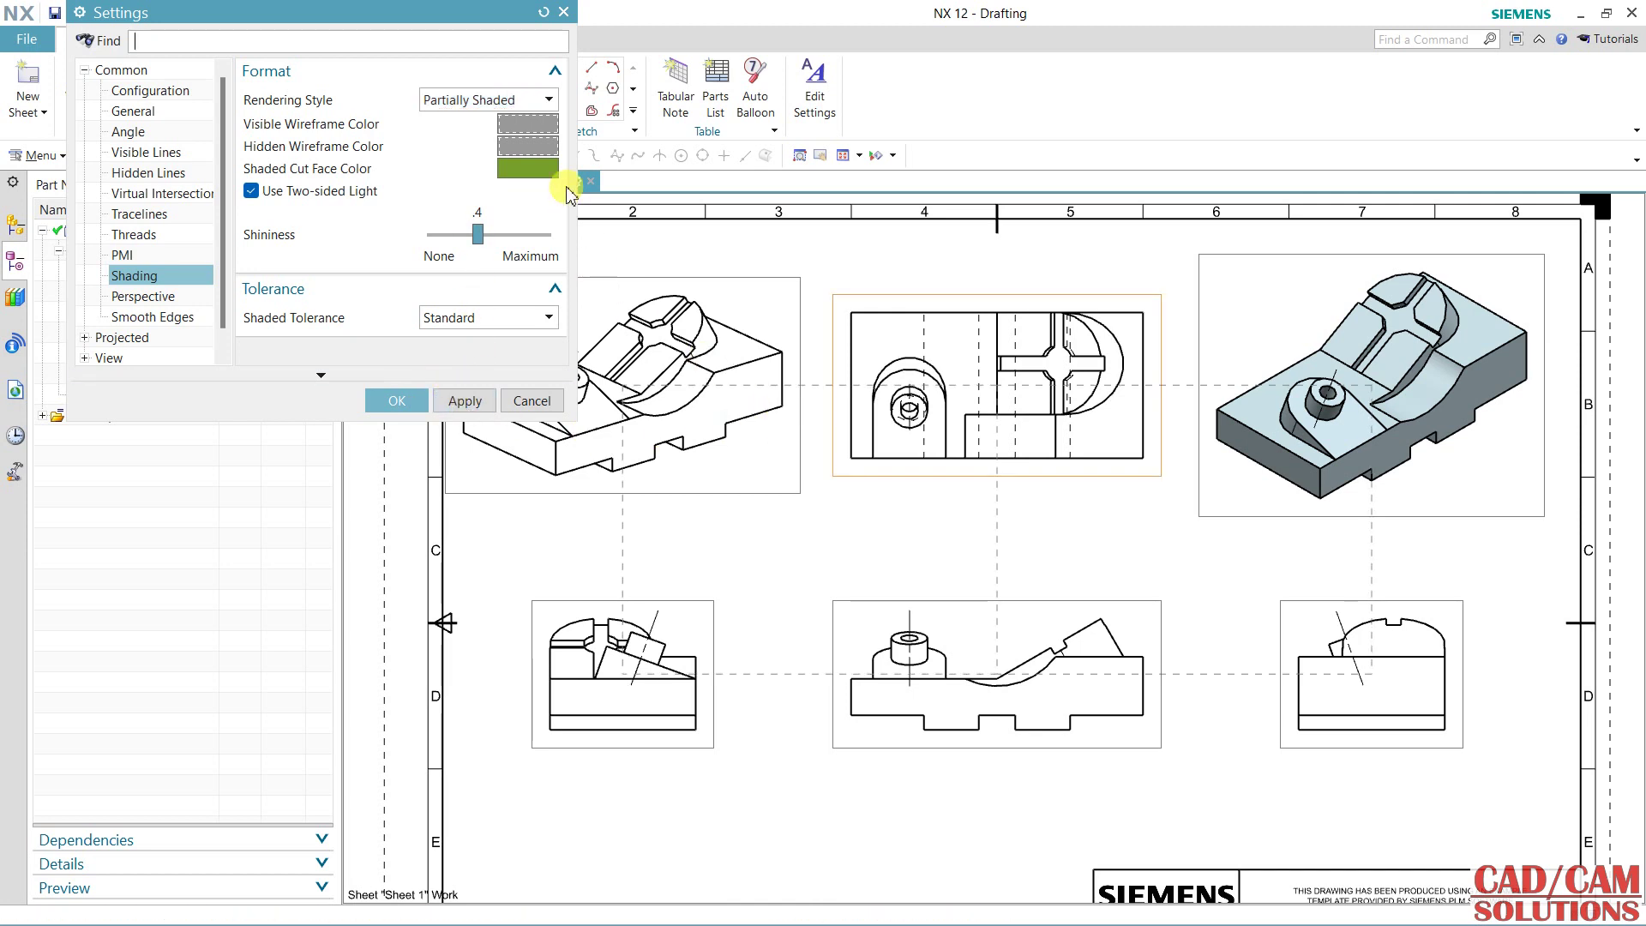
left_click(489, 100)
left_click(460, 124)
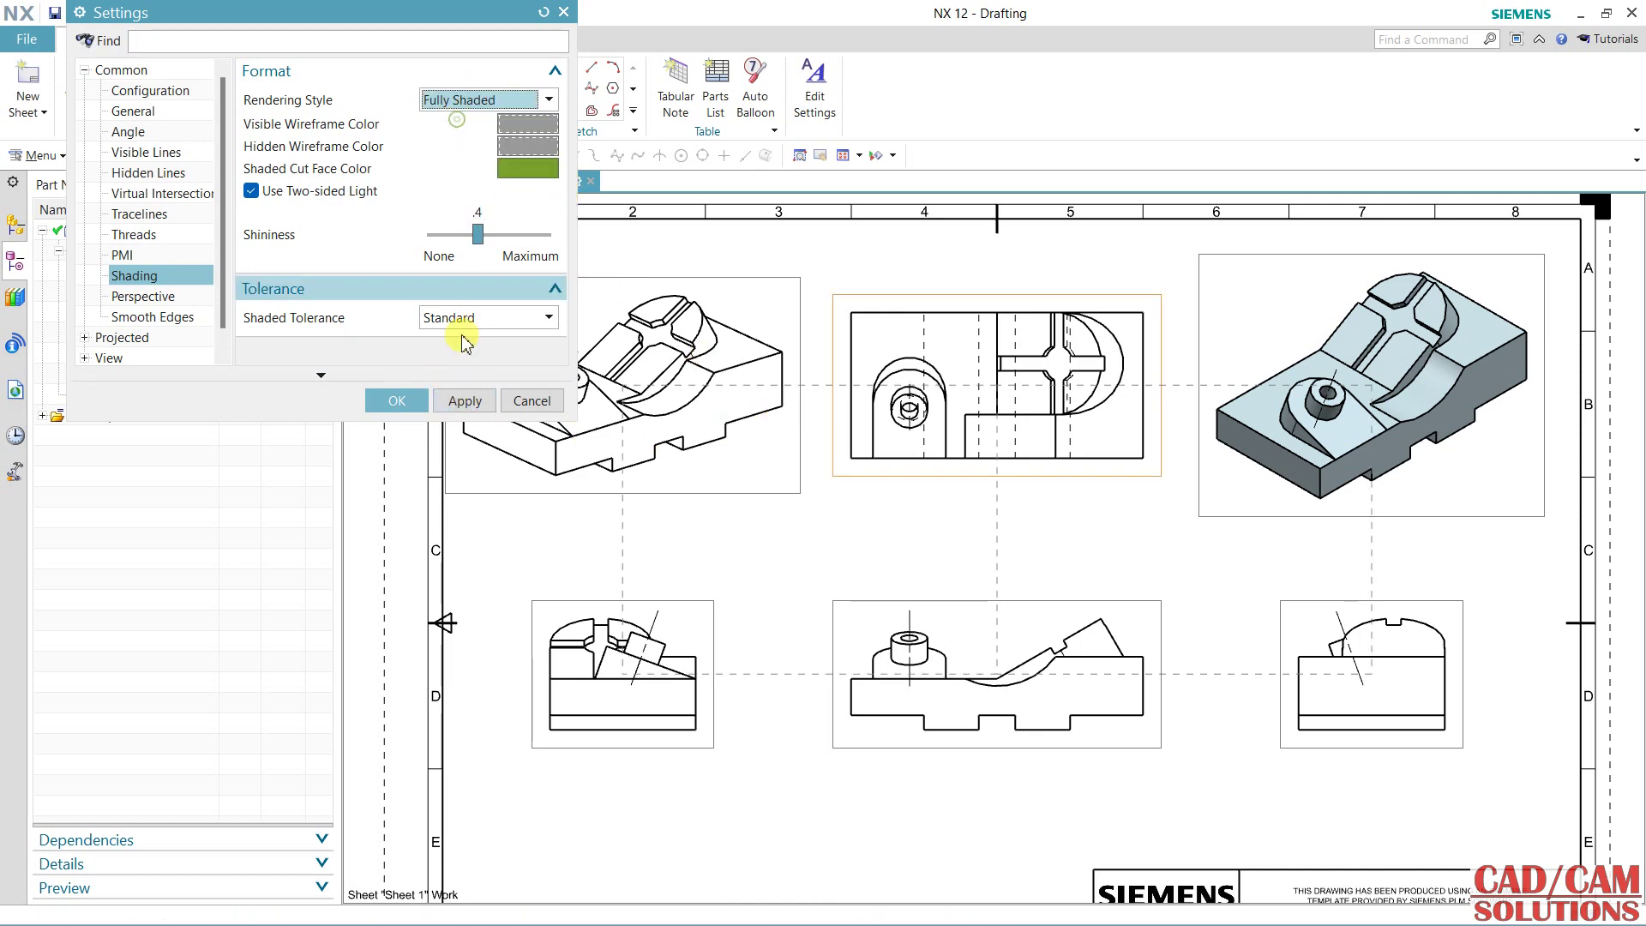
left_click(466, 399)
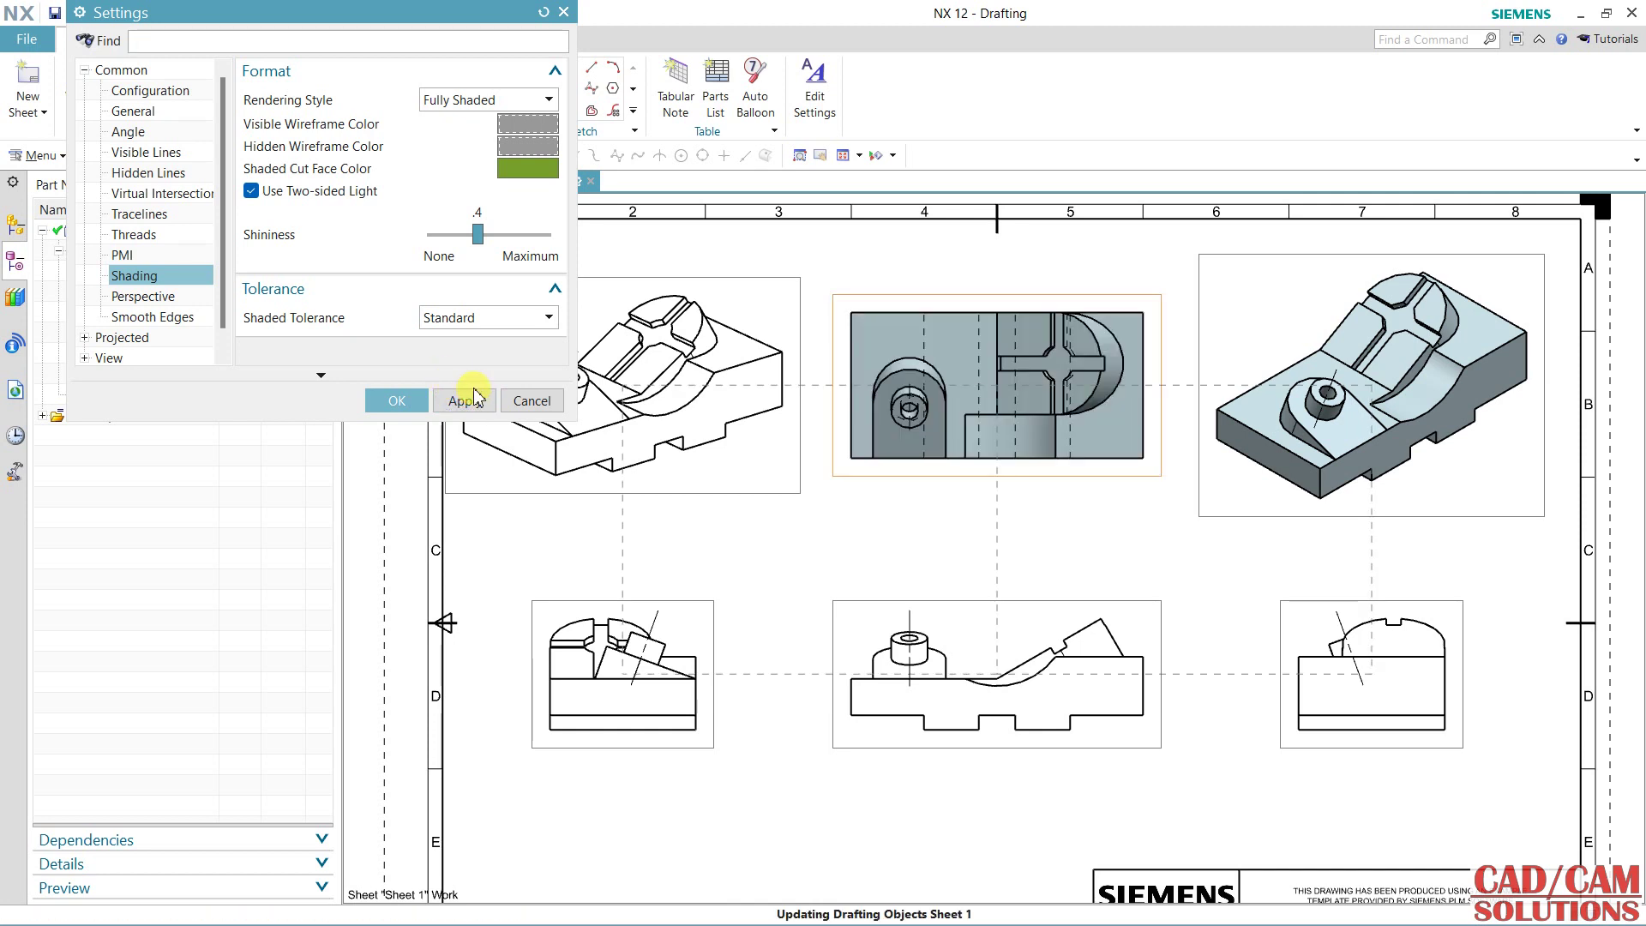
Return the top view's rendering style to Wireframe and apply it.
left_click(433, 100)
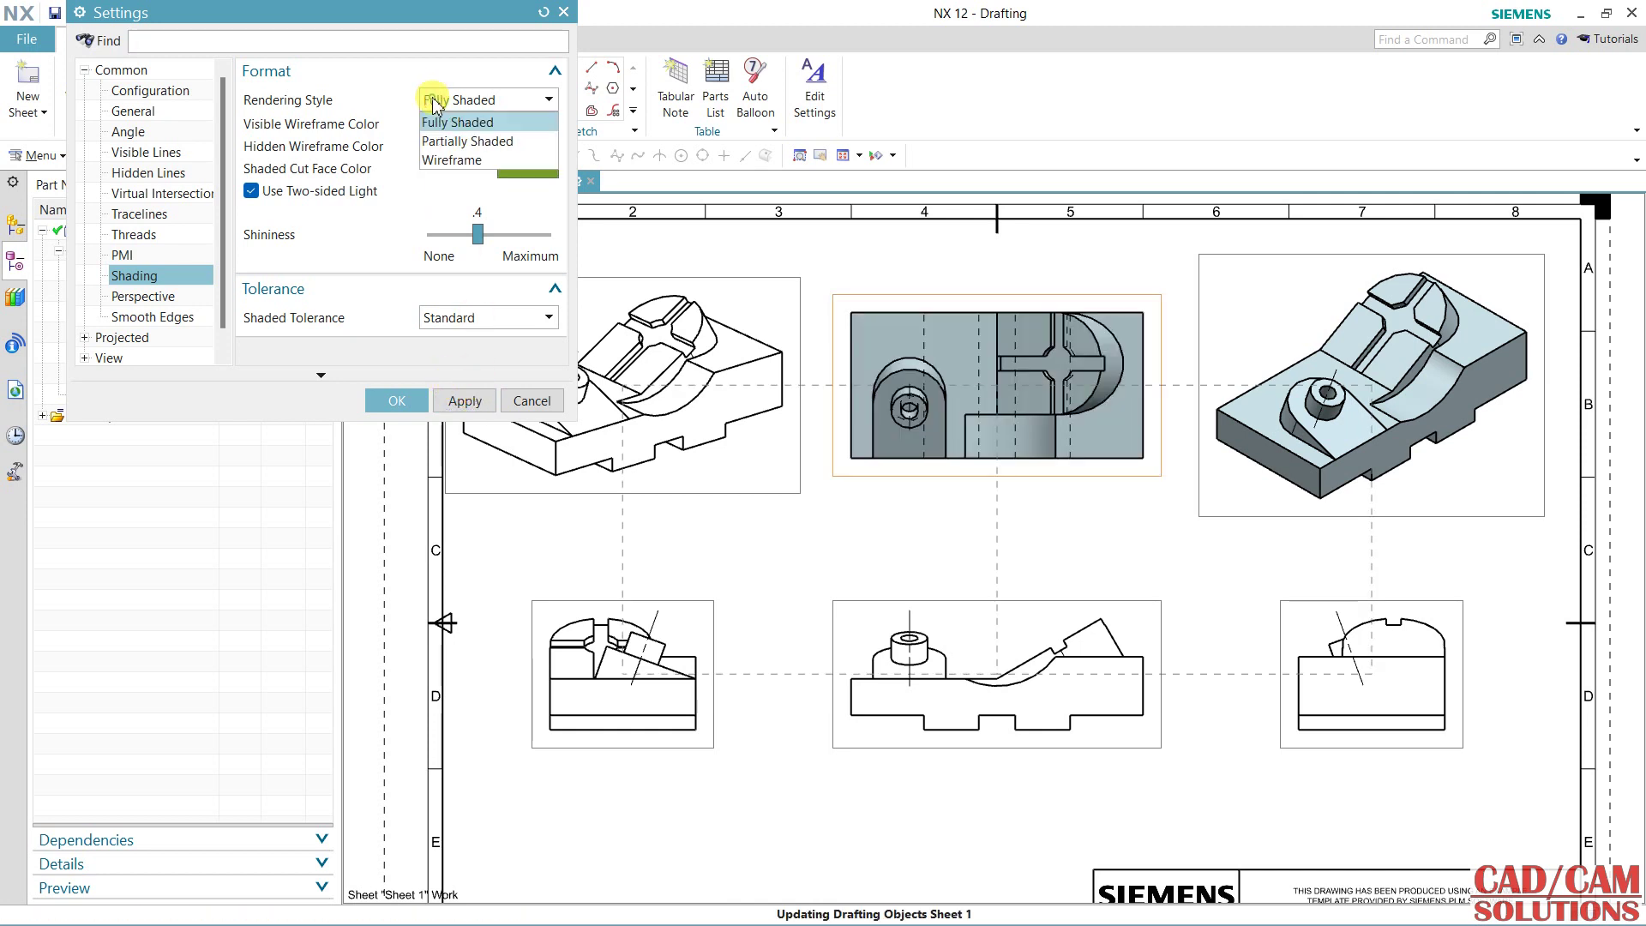
left_click(439, 162)
left_click(454, 400)
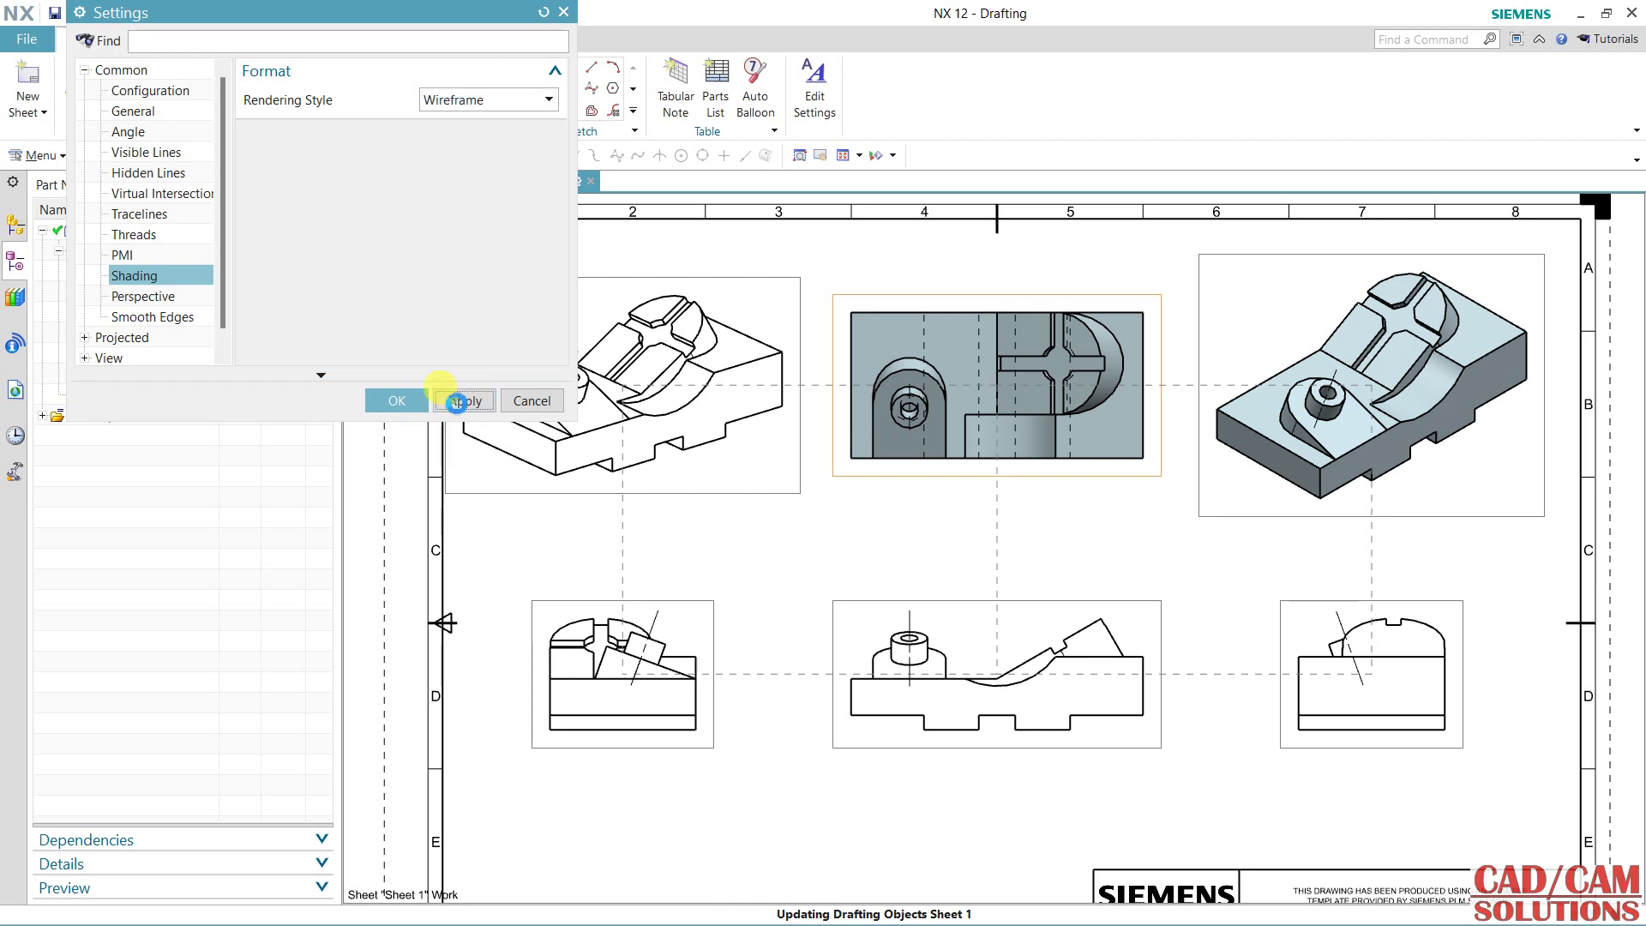
Show the view label and view scale for the top view in the projected label settings and apply them.
left_click(157, 298)
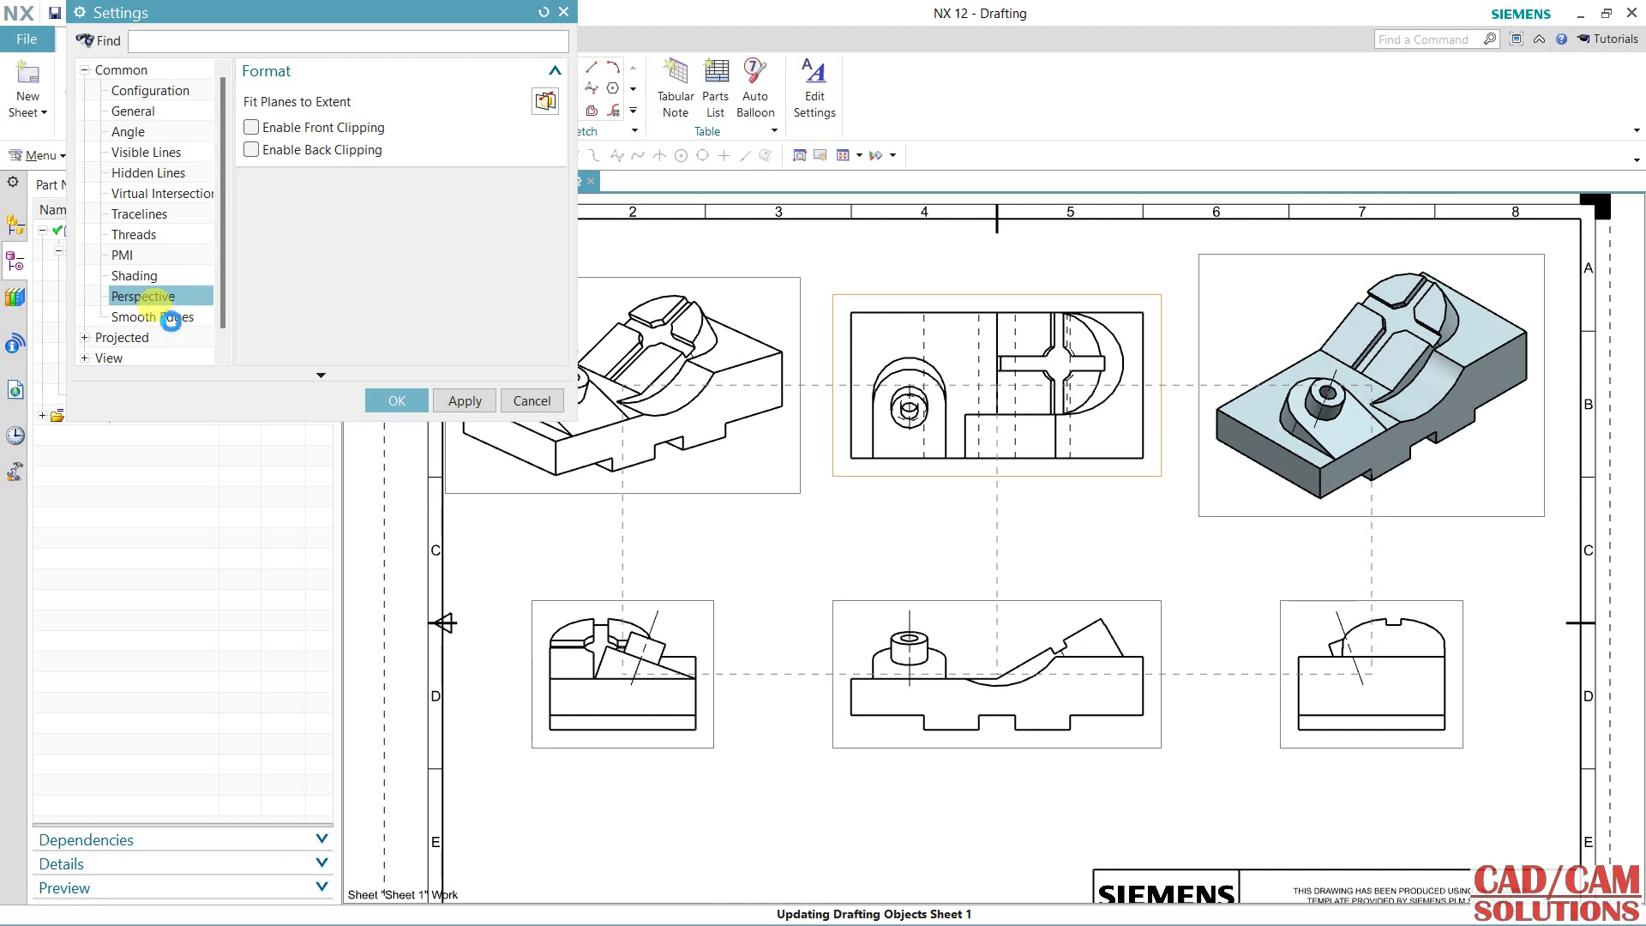
left_click(172, 317)
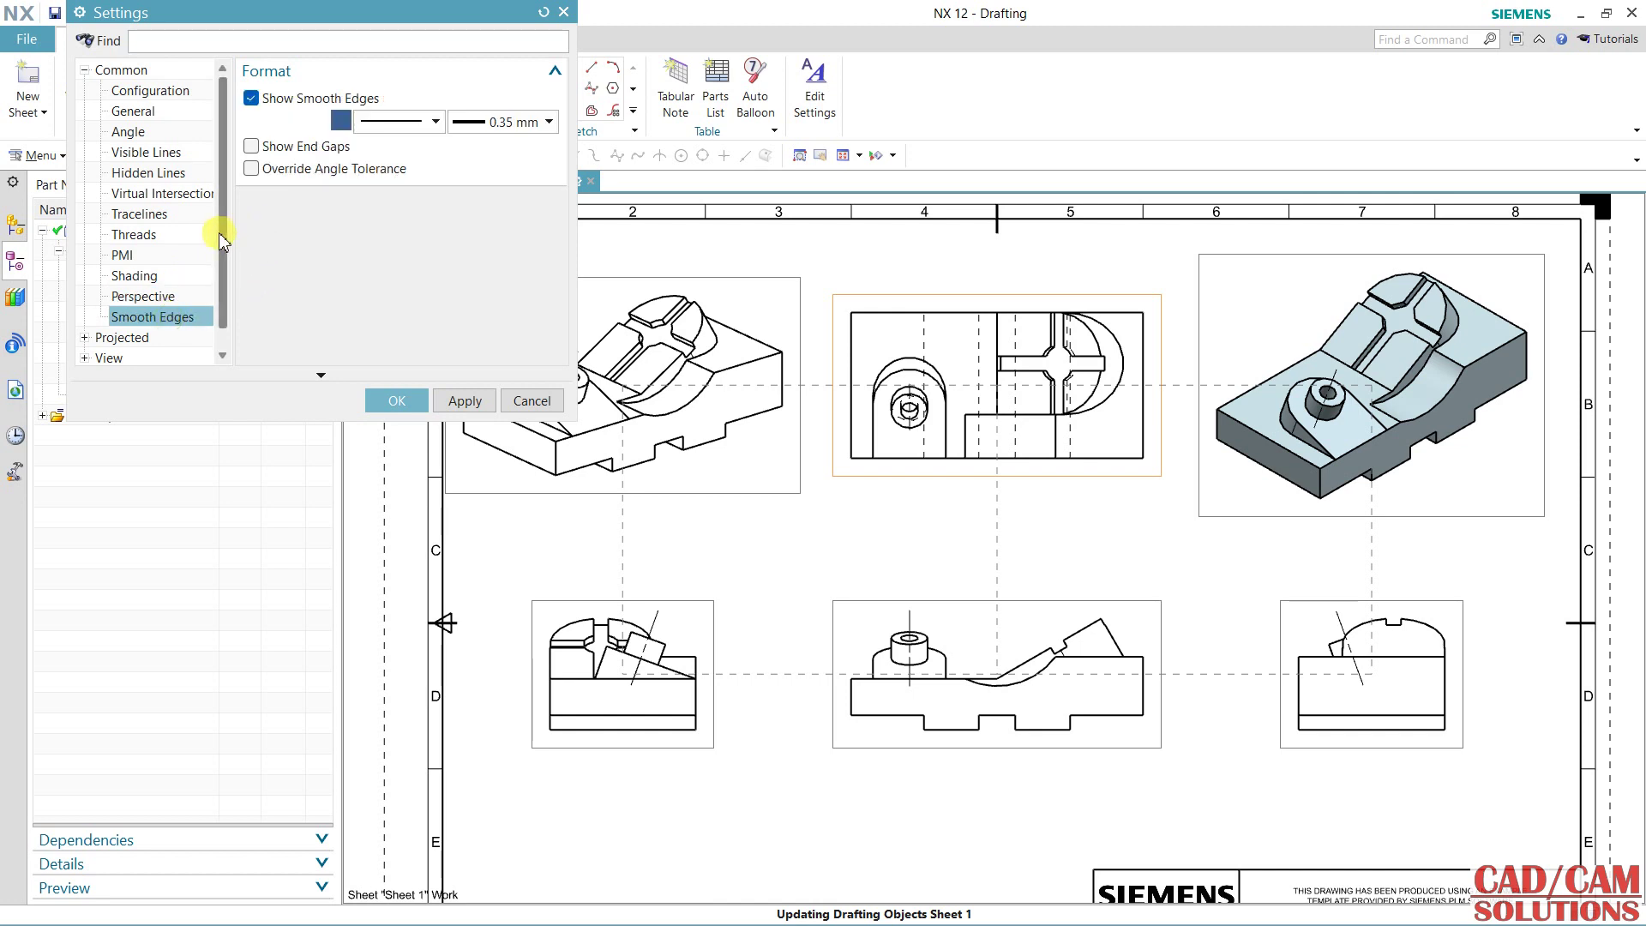
left_click_drag(223, 239, 224, 341)
left_click(84, 316)
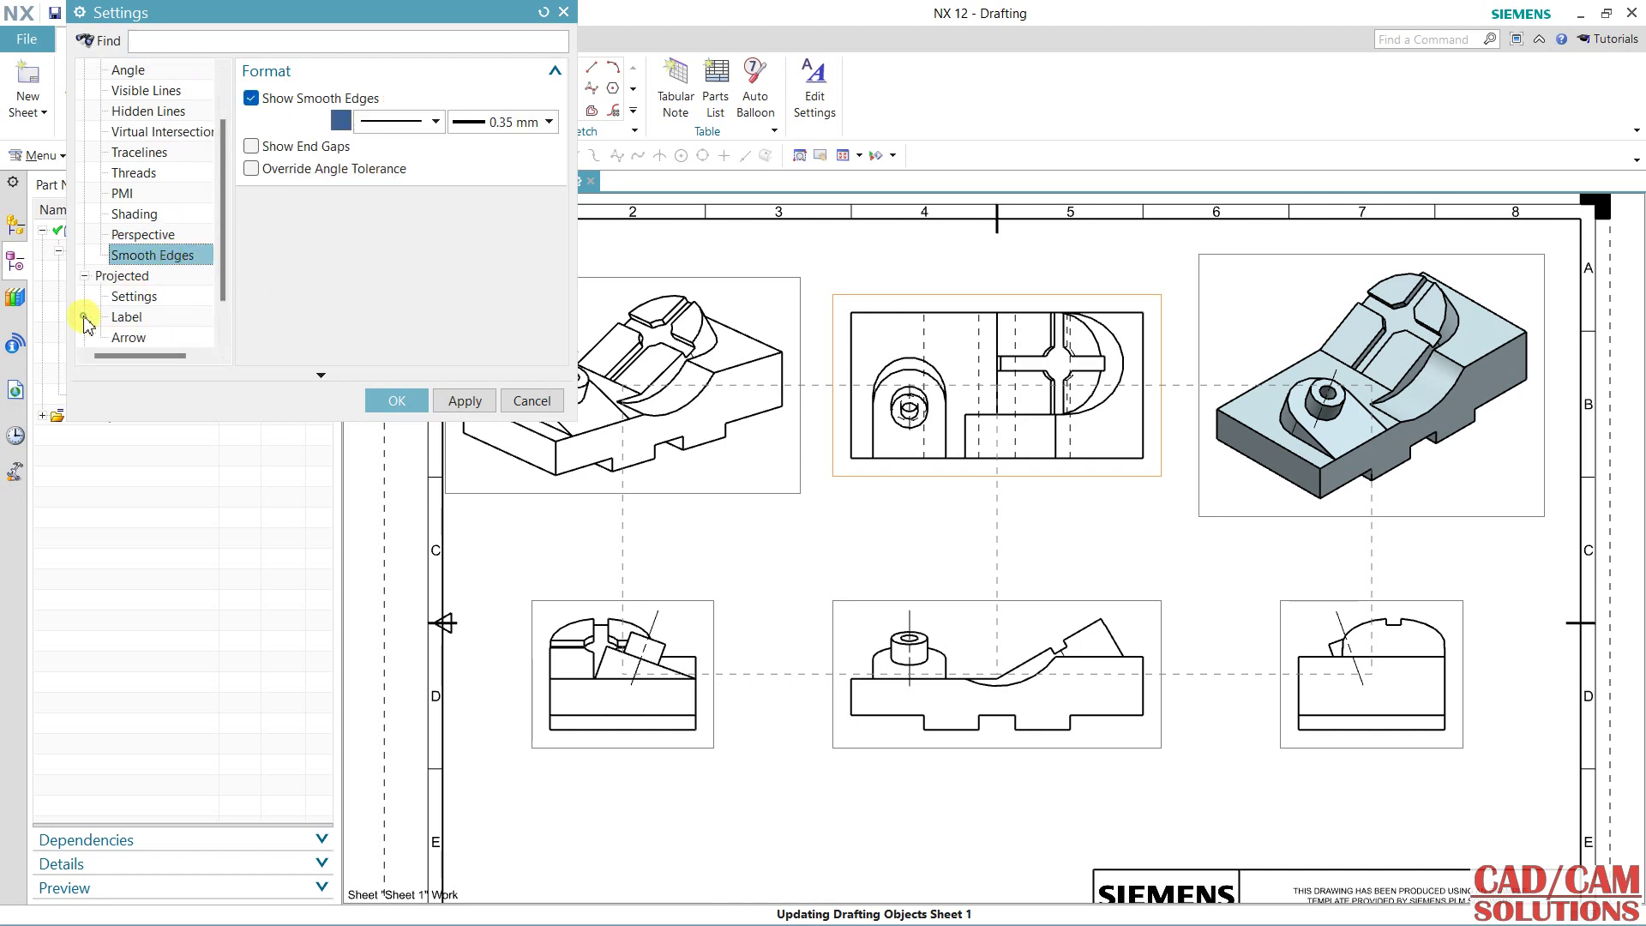
scroll(138, 249, "down", 1)
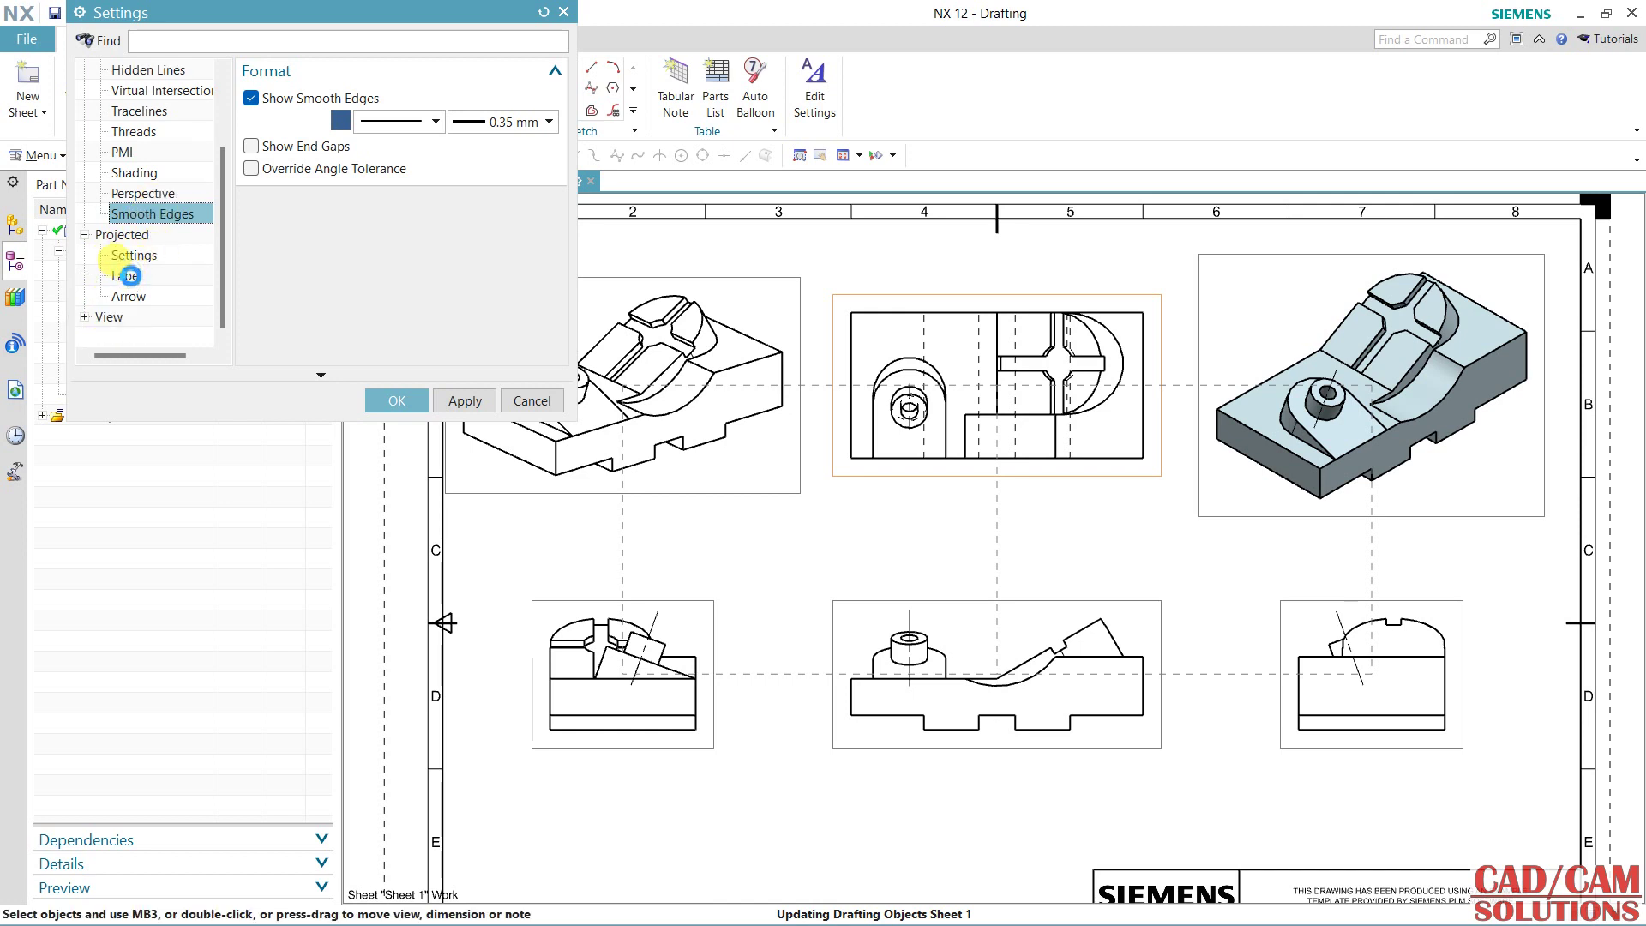
left_click(132, 273)
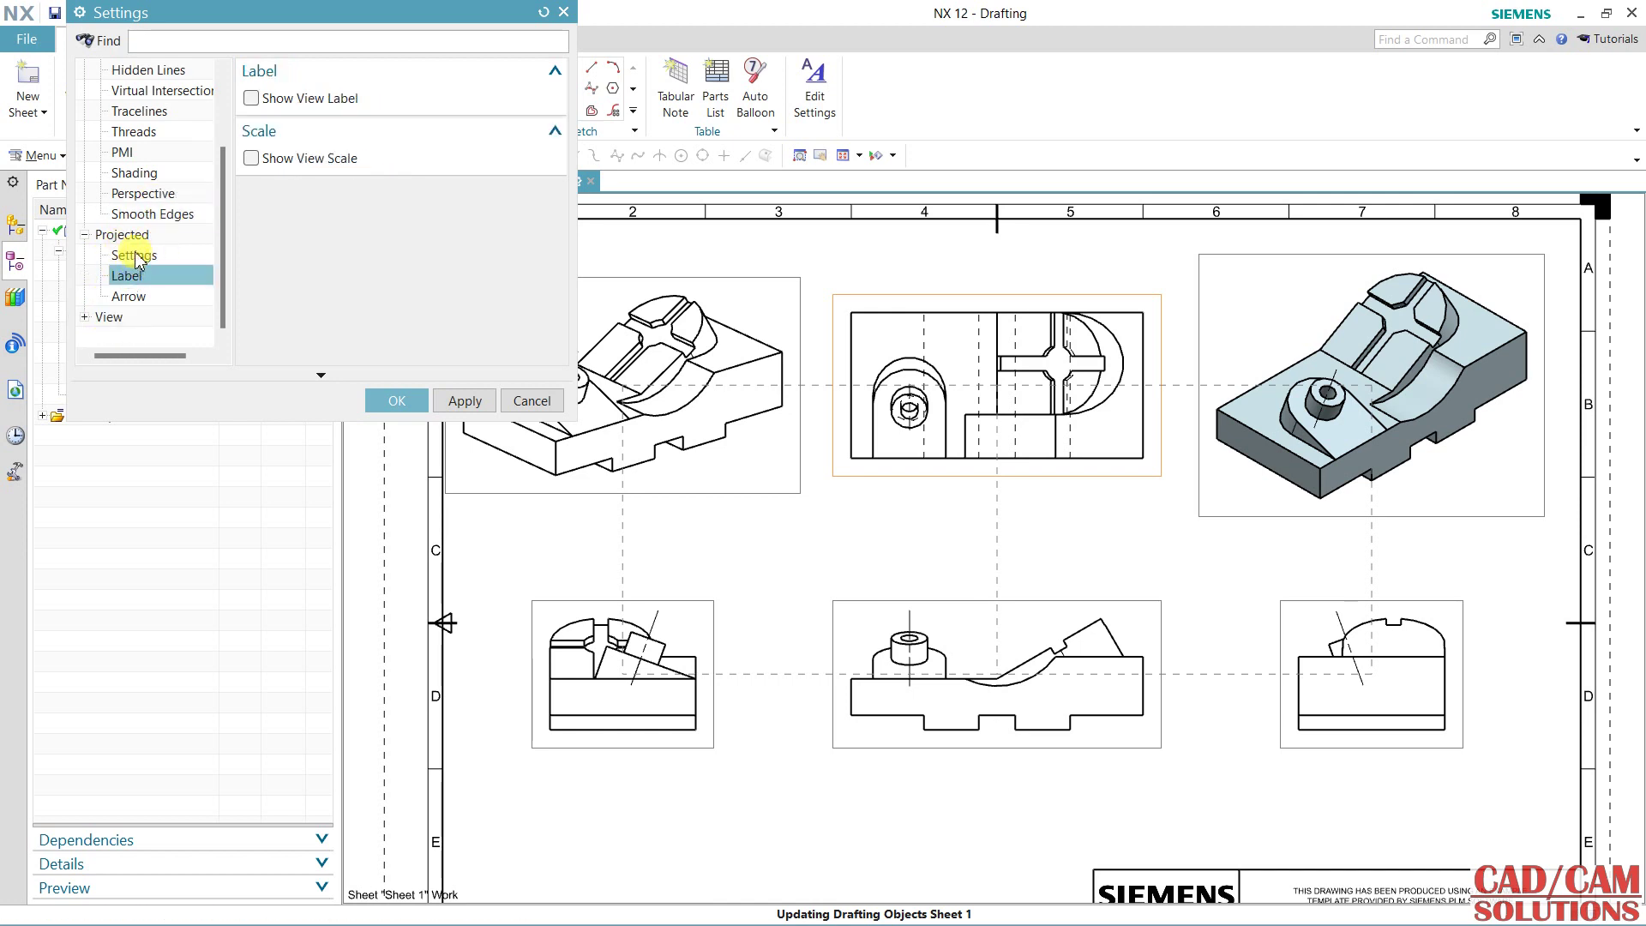
left_click(251, 98)
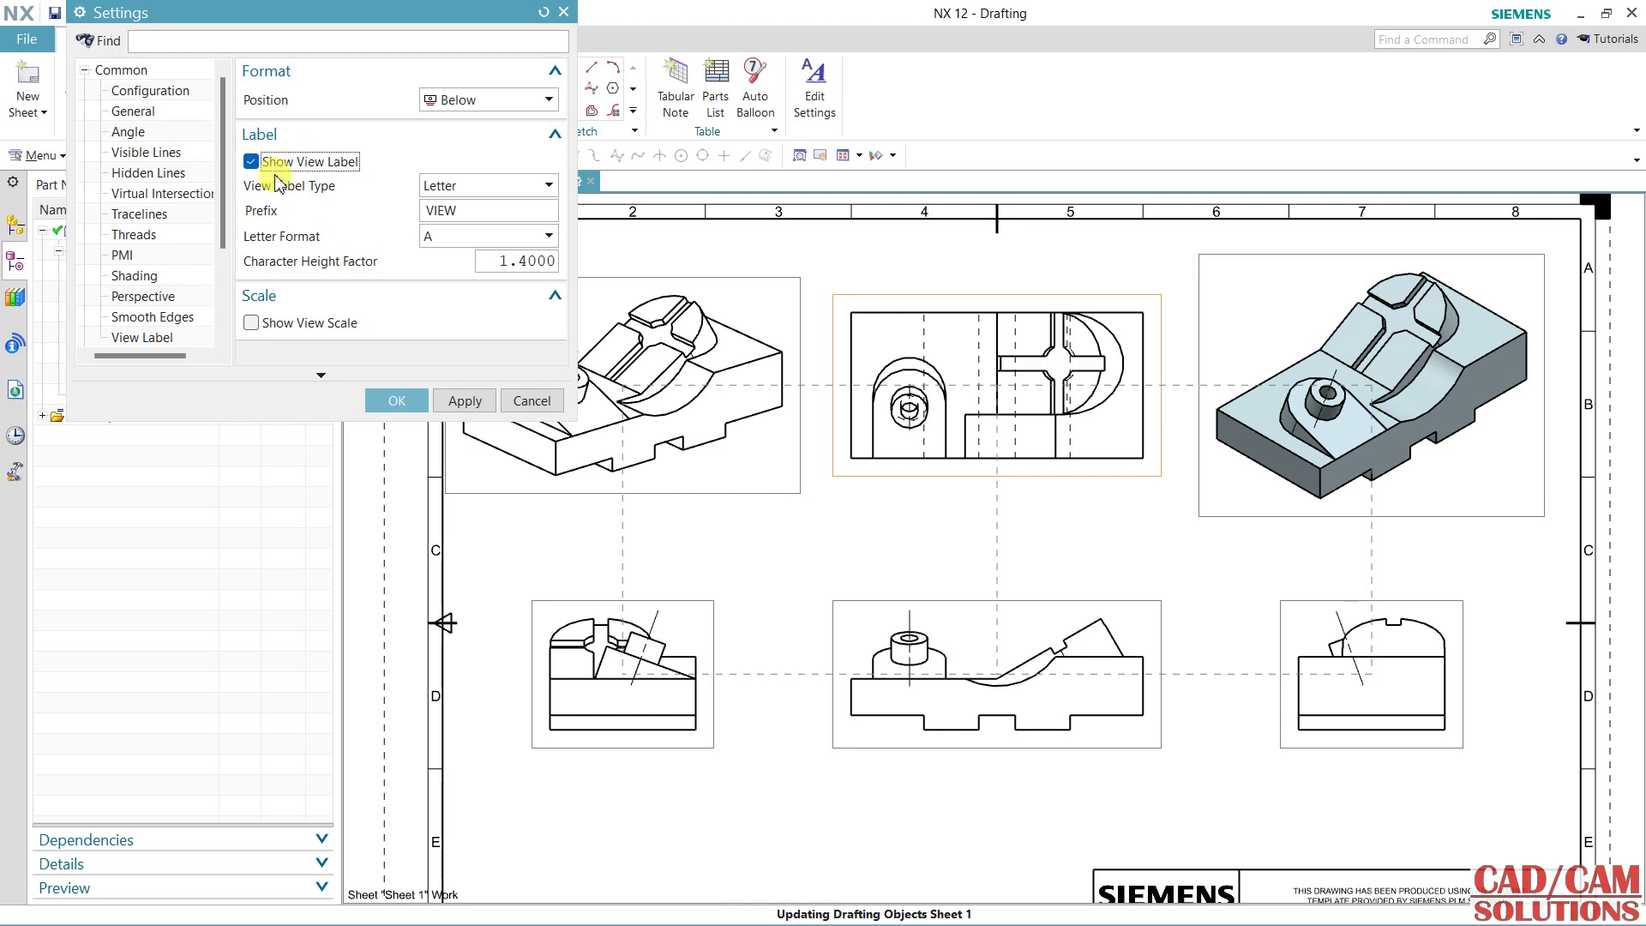
left_click(251, 322)
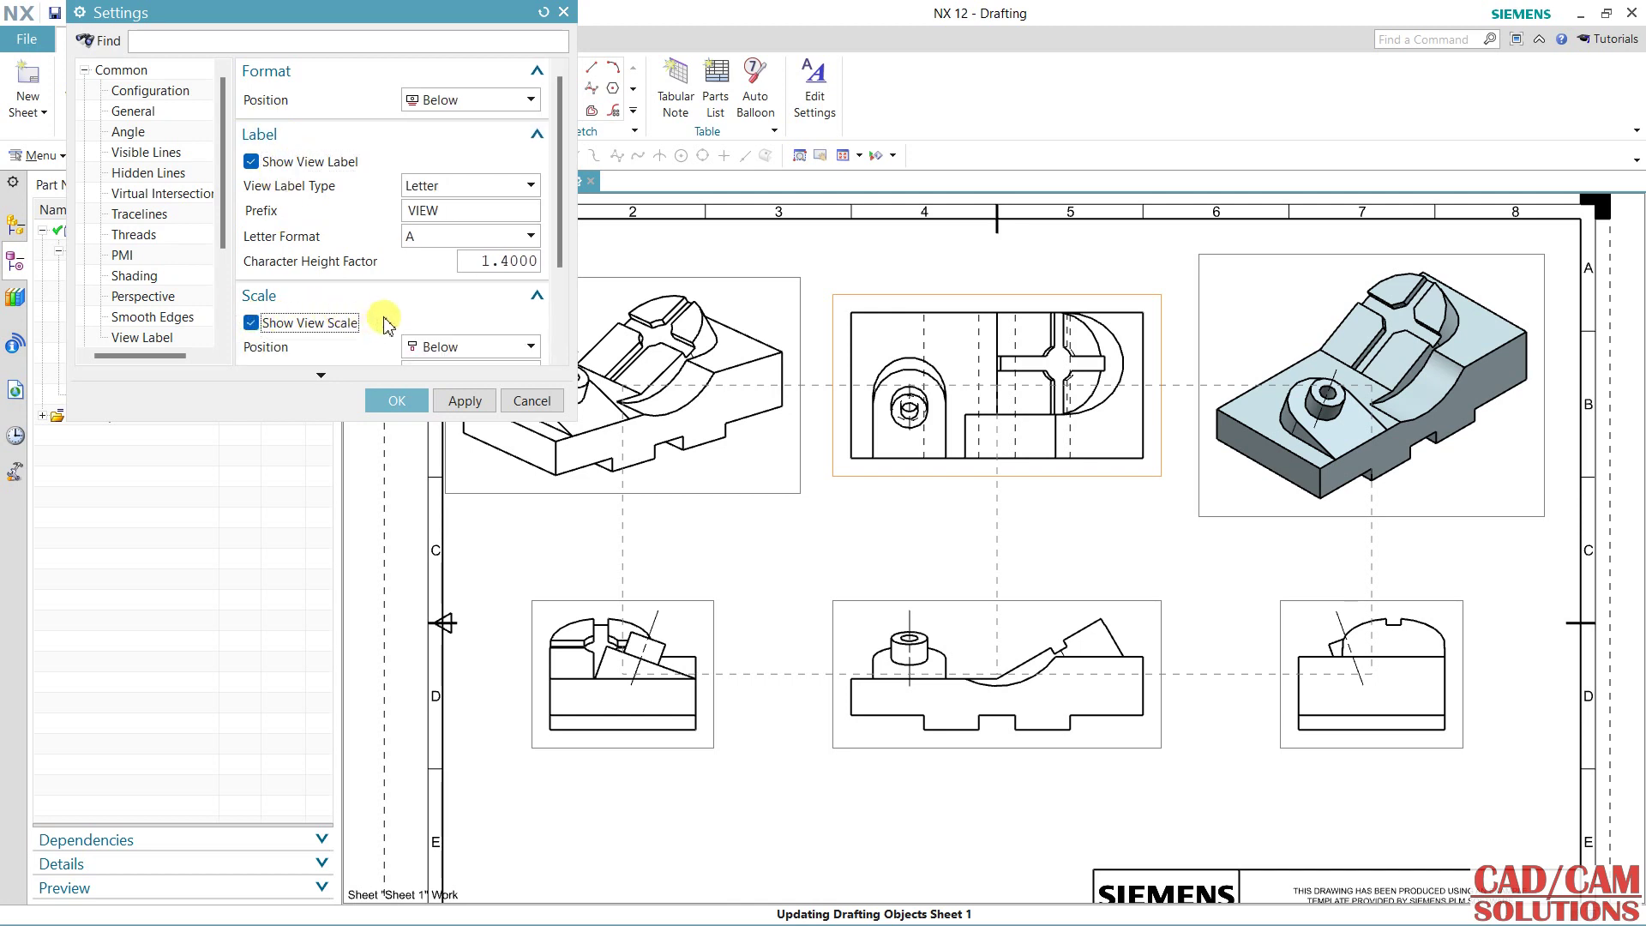
scroll(378, 309, "down", 3)
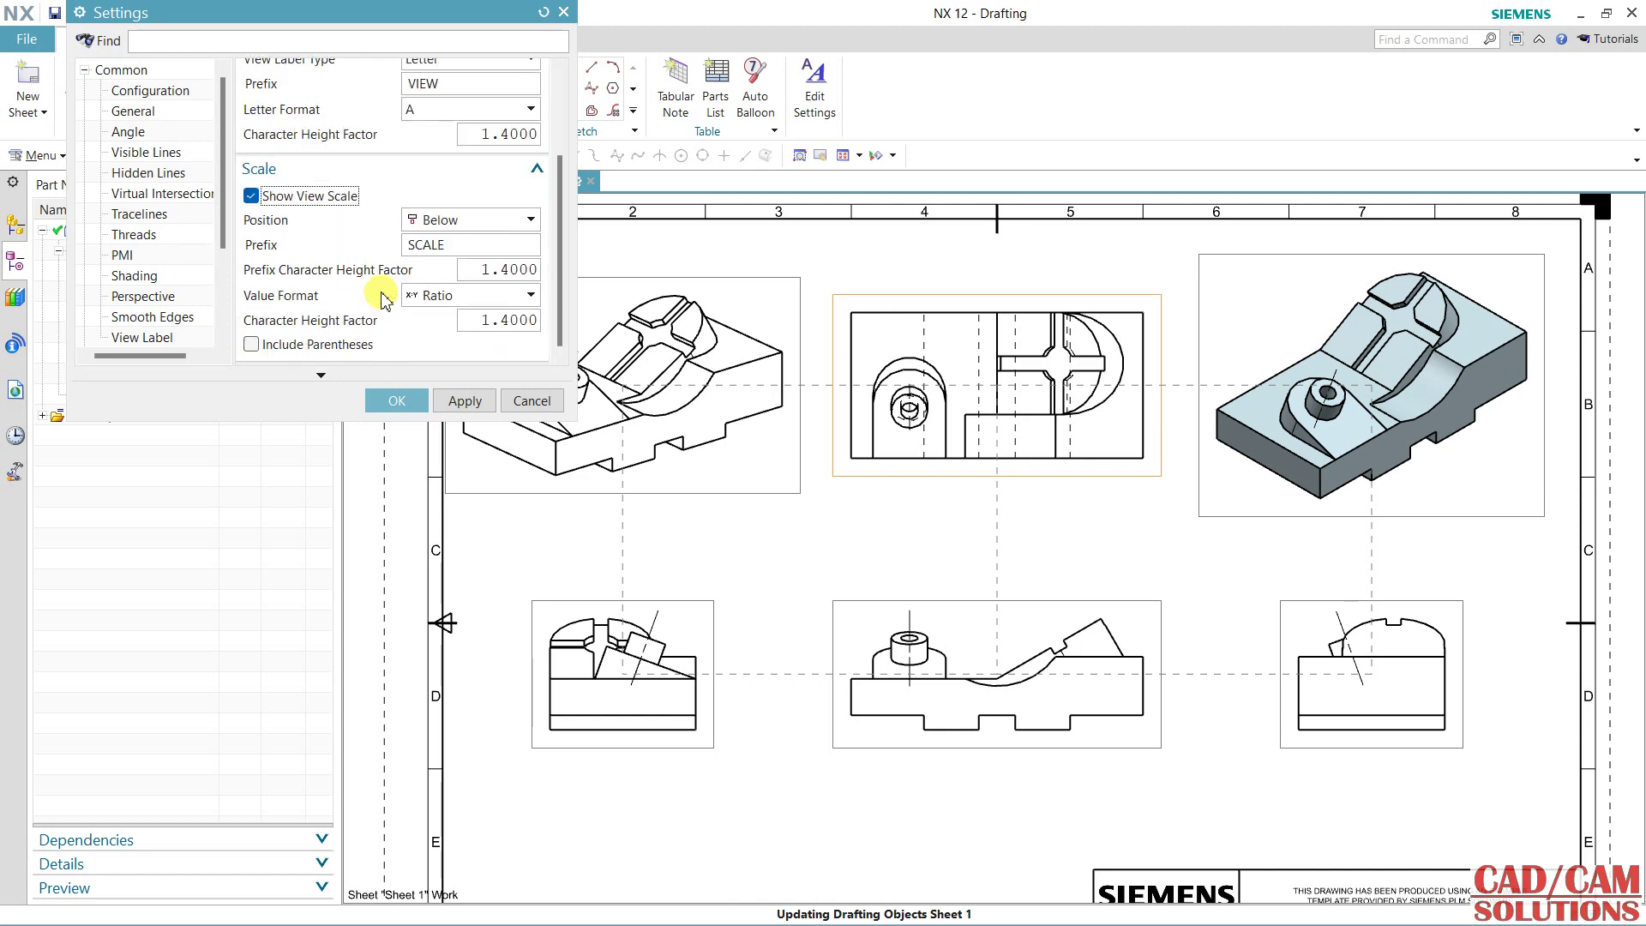
left_click(455, 401)
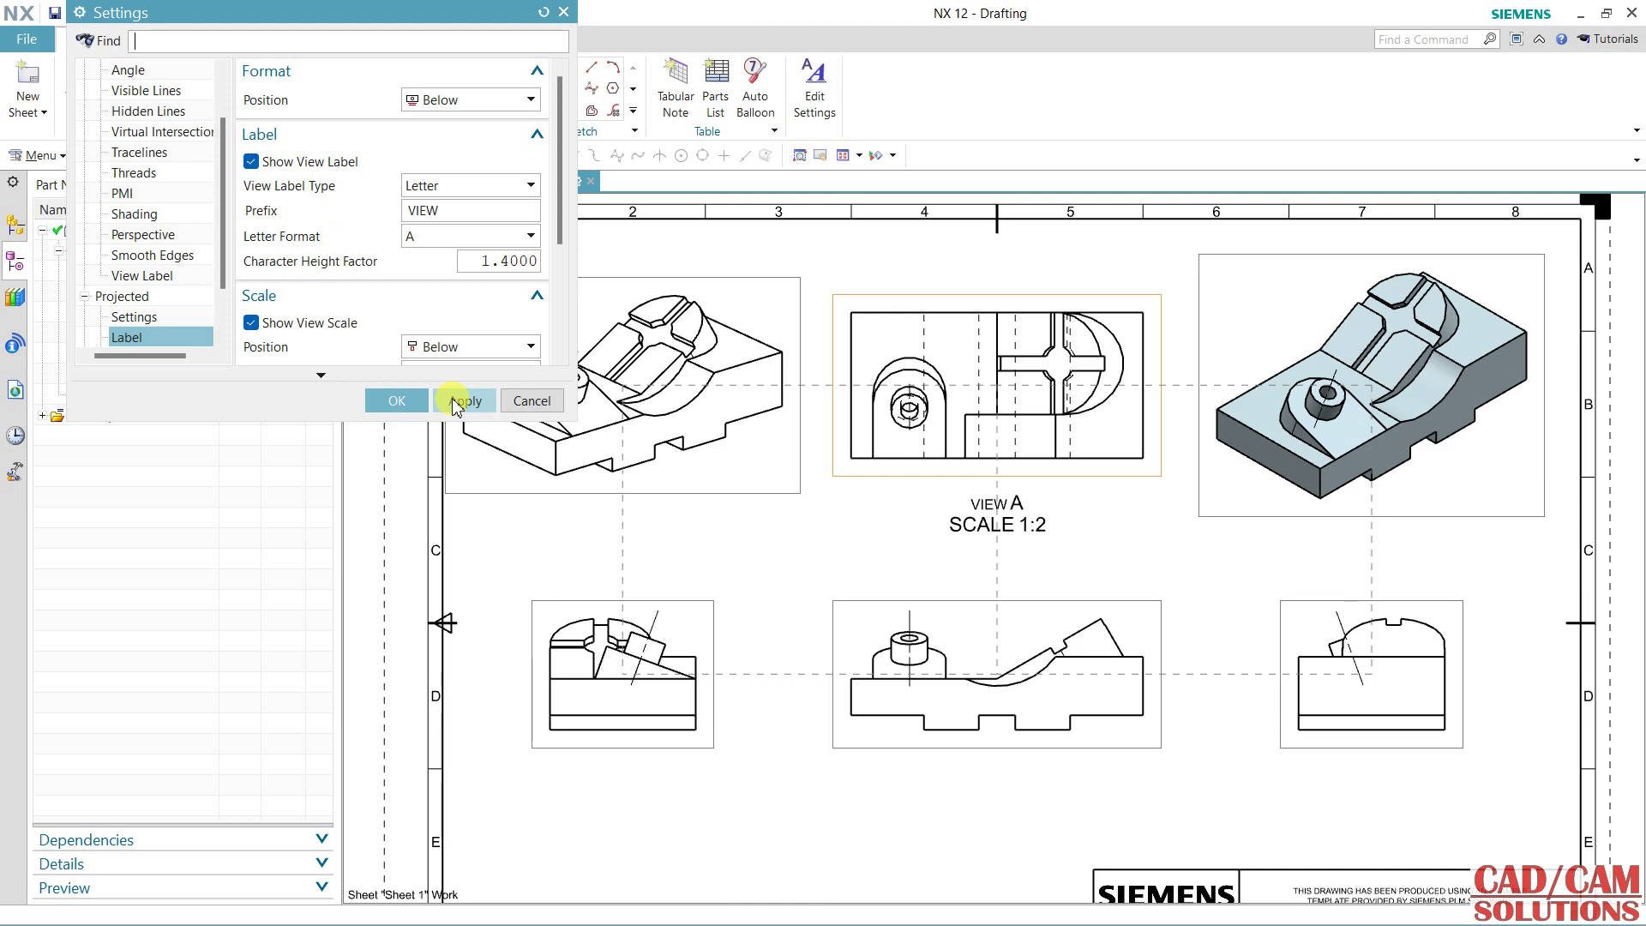
Set the position of the top view's label to Above and apply it.
left_click(468, 102)
left_click(467, 122)
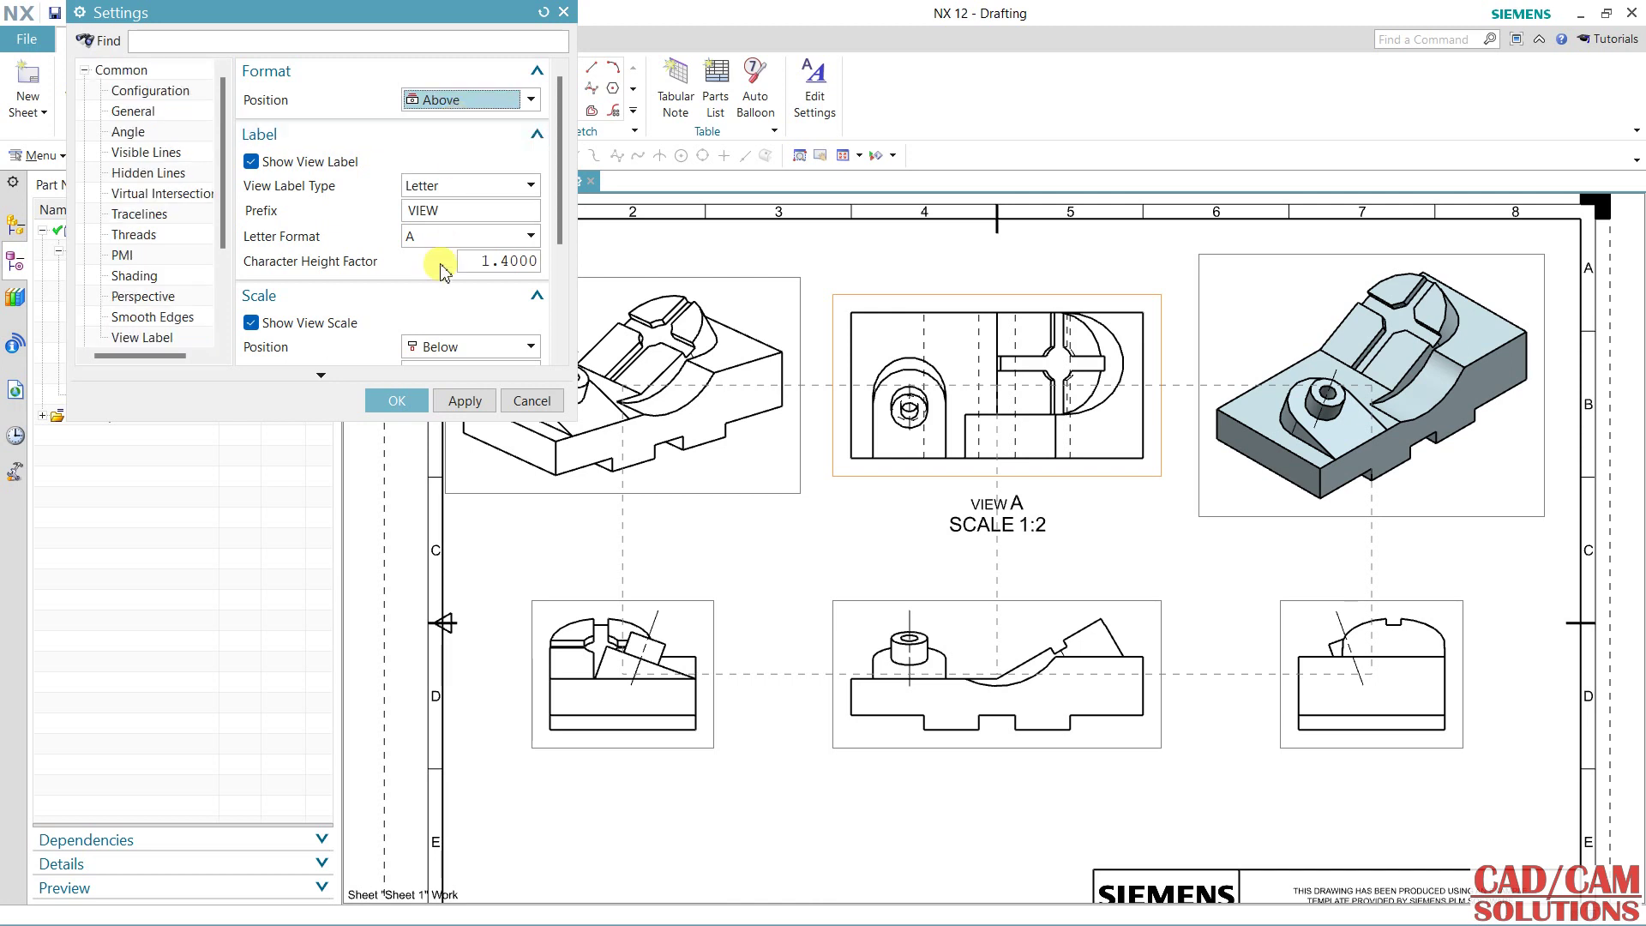
left_click(448, 397)
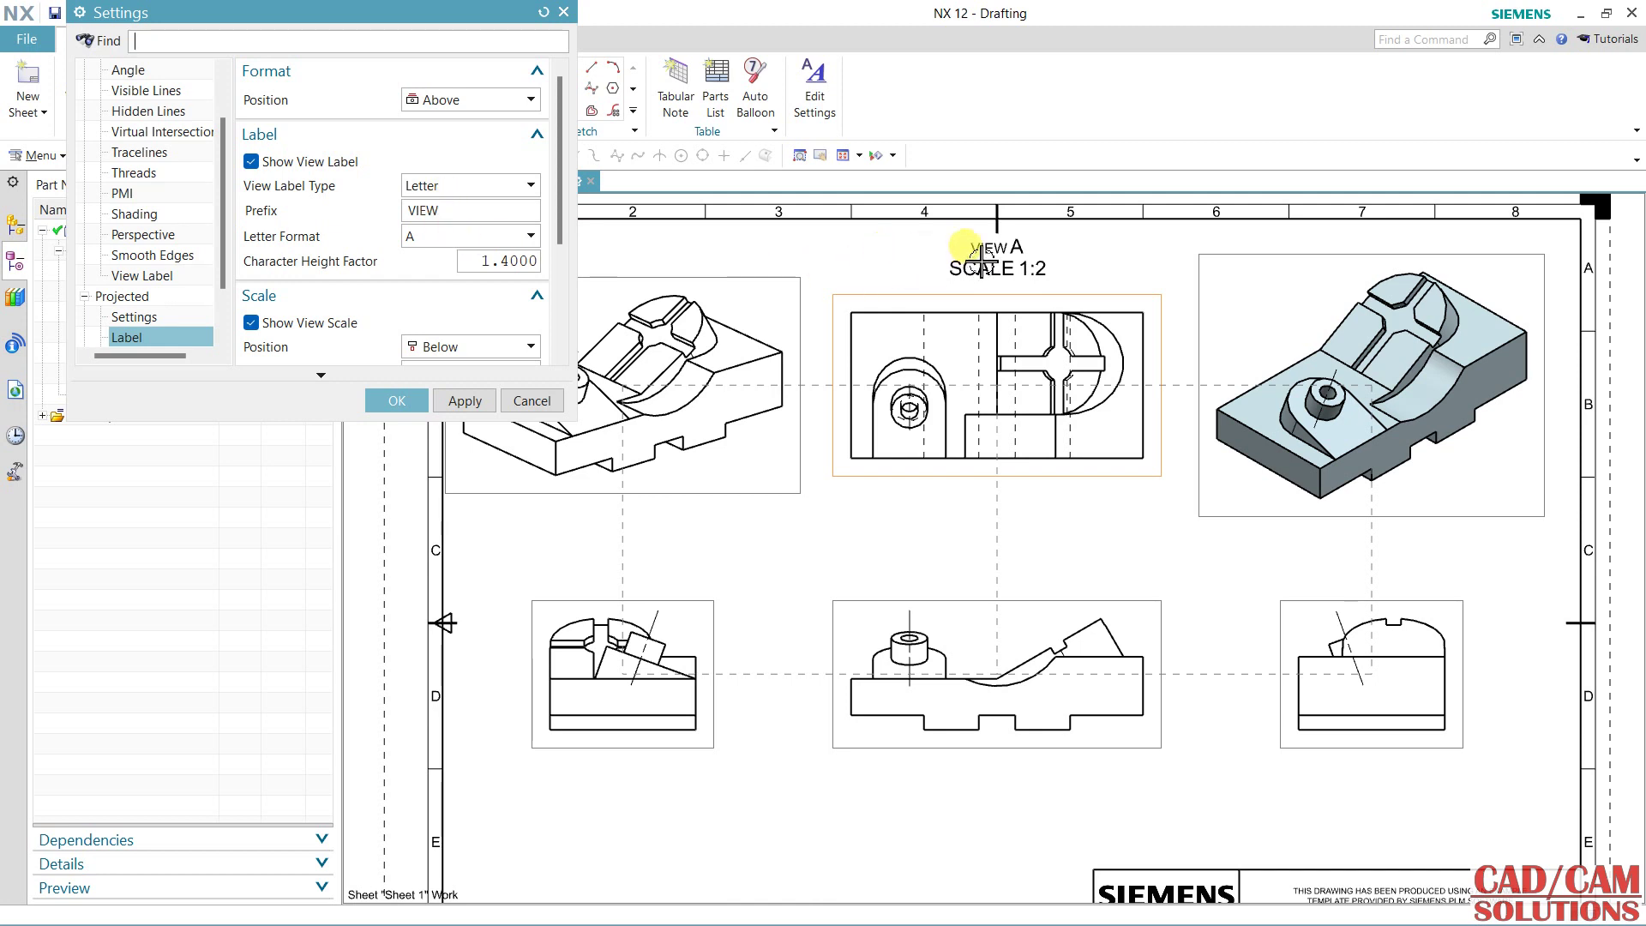
Return the top view's label position to Below and apply it.
left_click(478, 99)
left_click(460, 140)
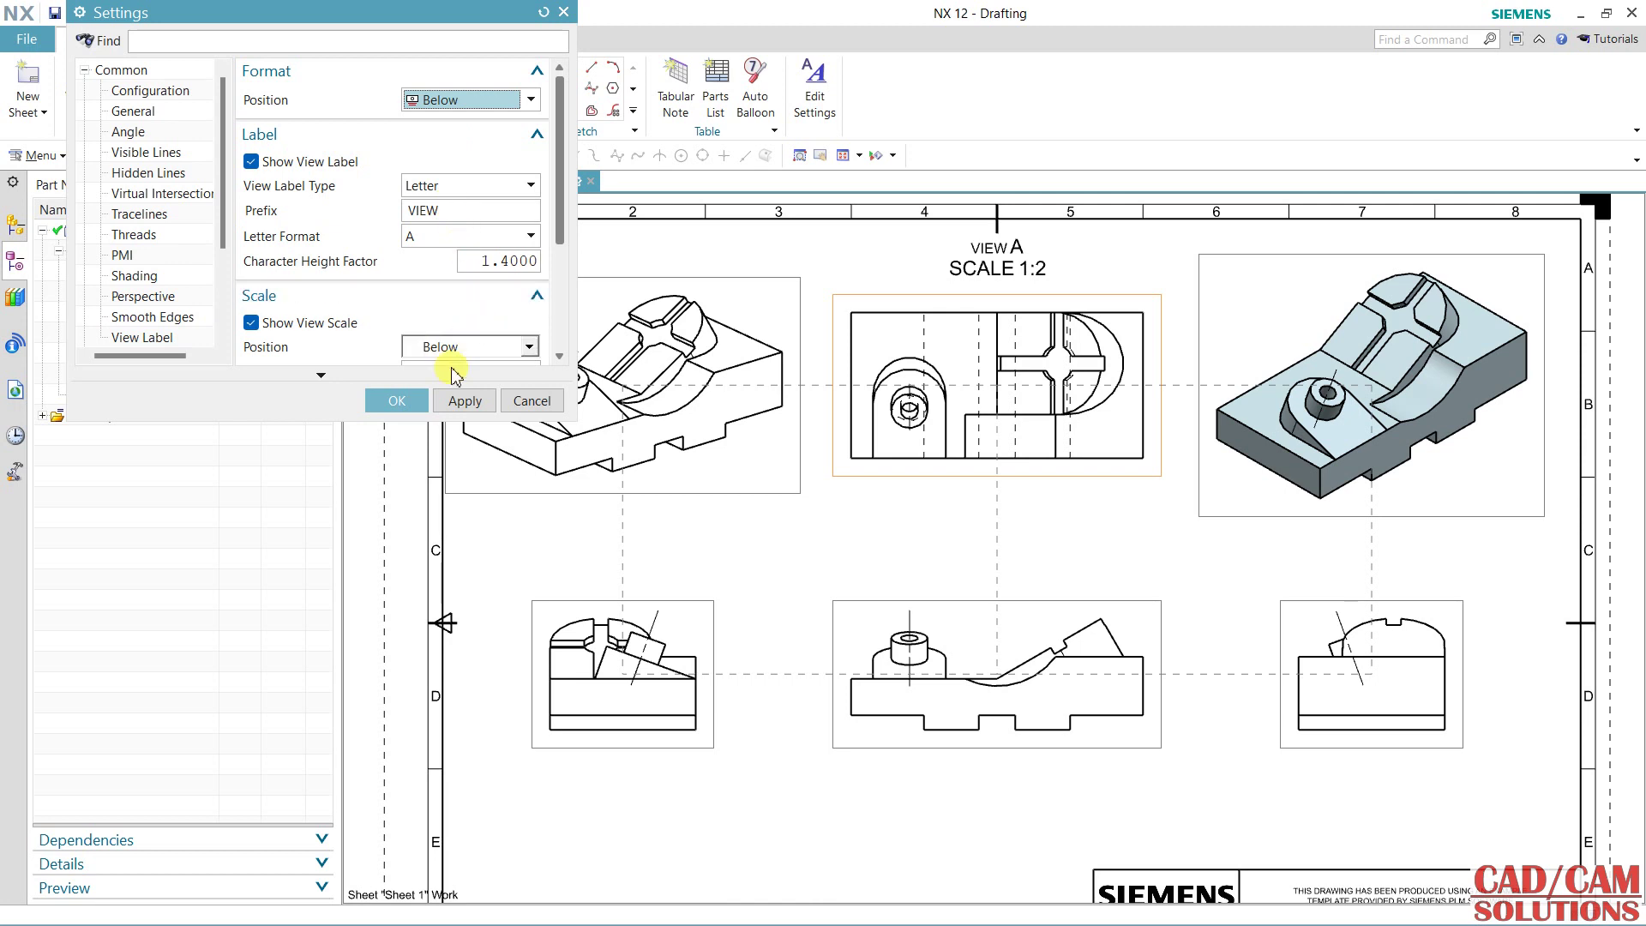
left_click(463, 400)
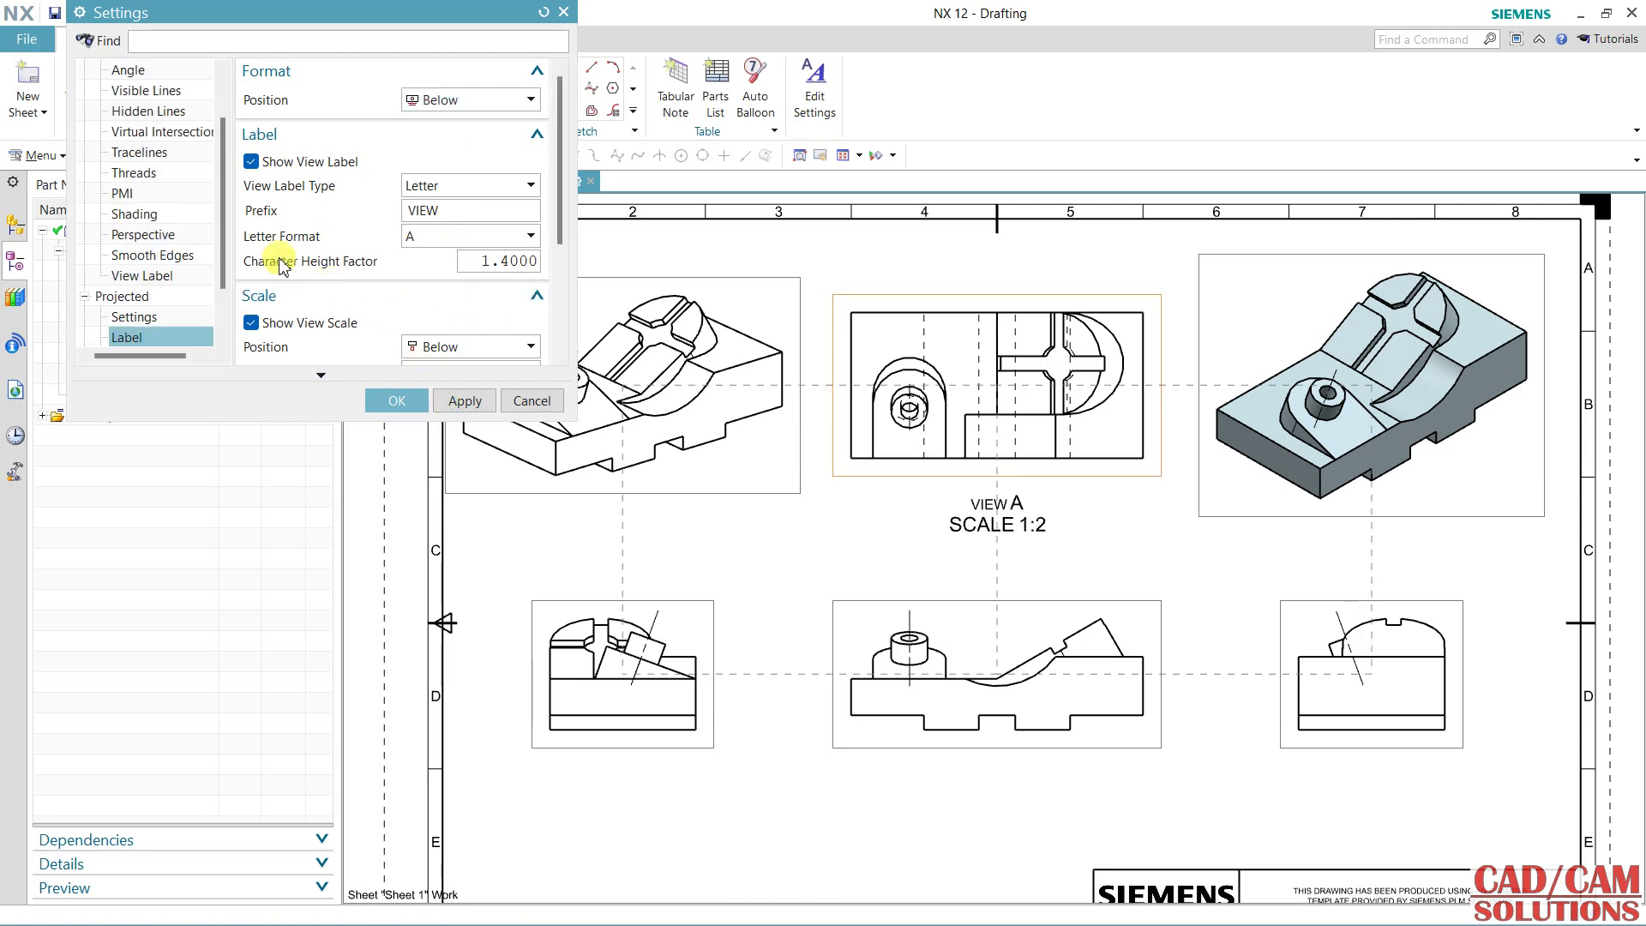
Check the projected view's arrow settings and accept the top view's settings.
scroll(165, 300, "down", 1)
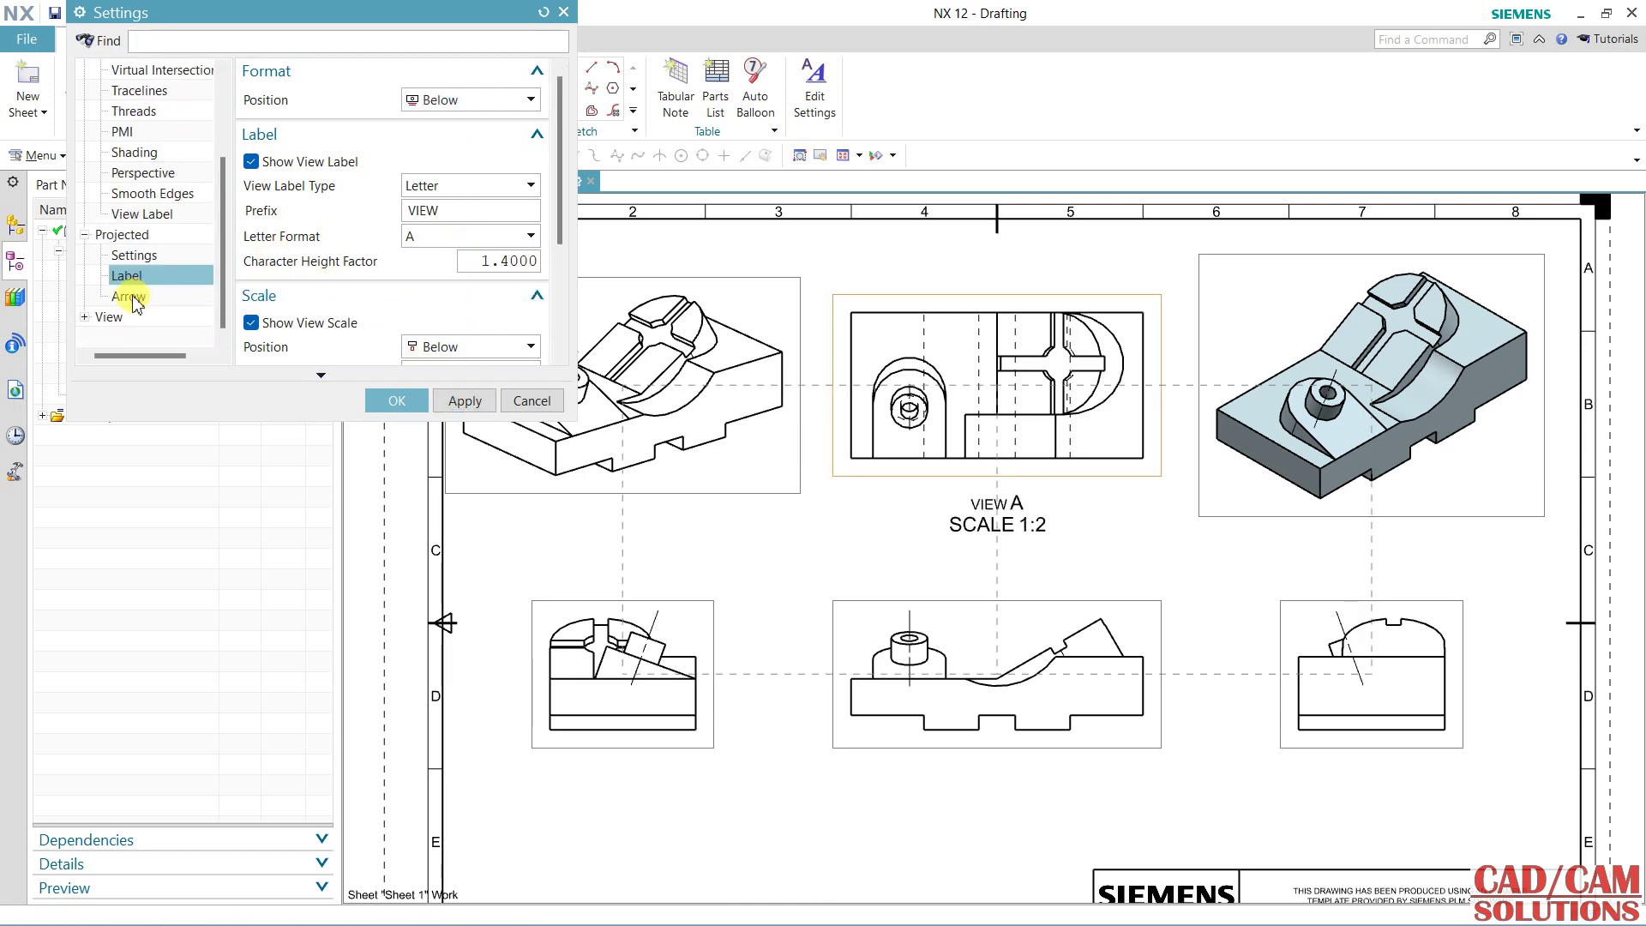
left_click(131, 297)
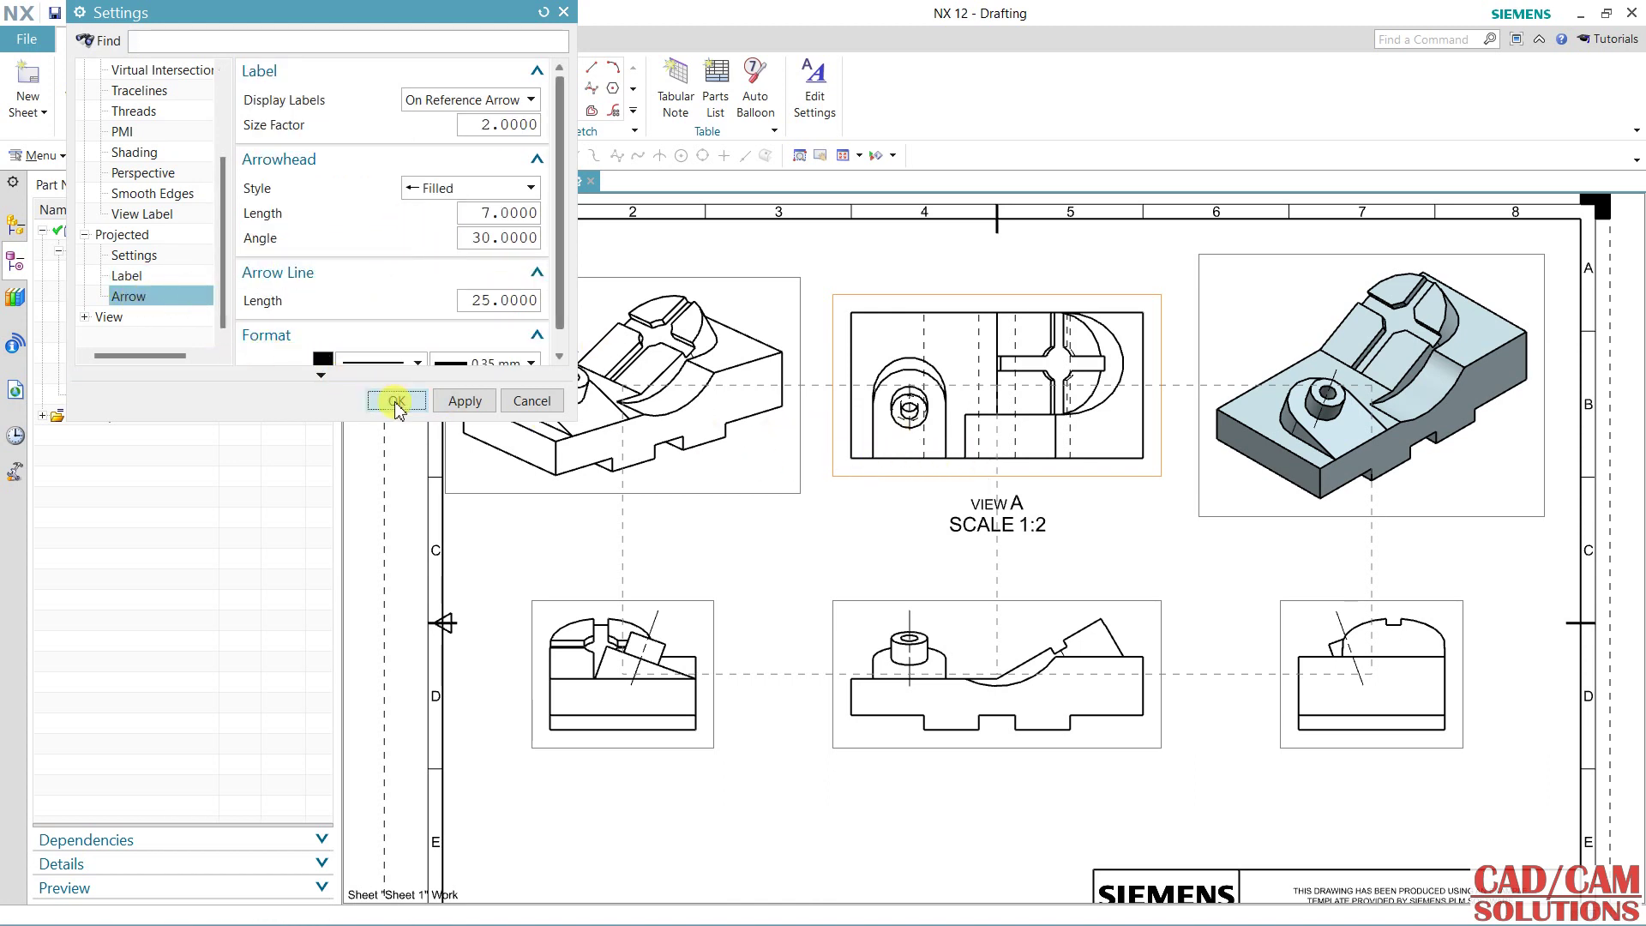
left_click(396, 402)
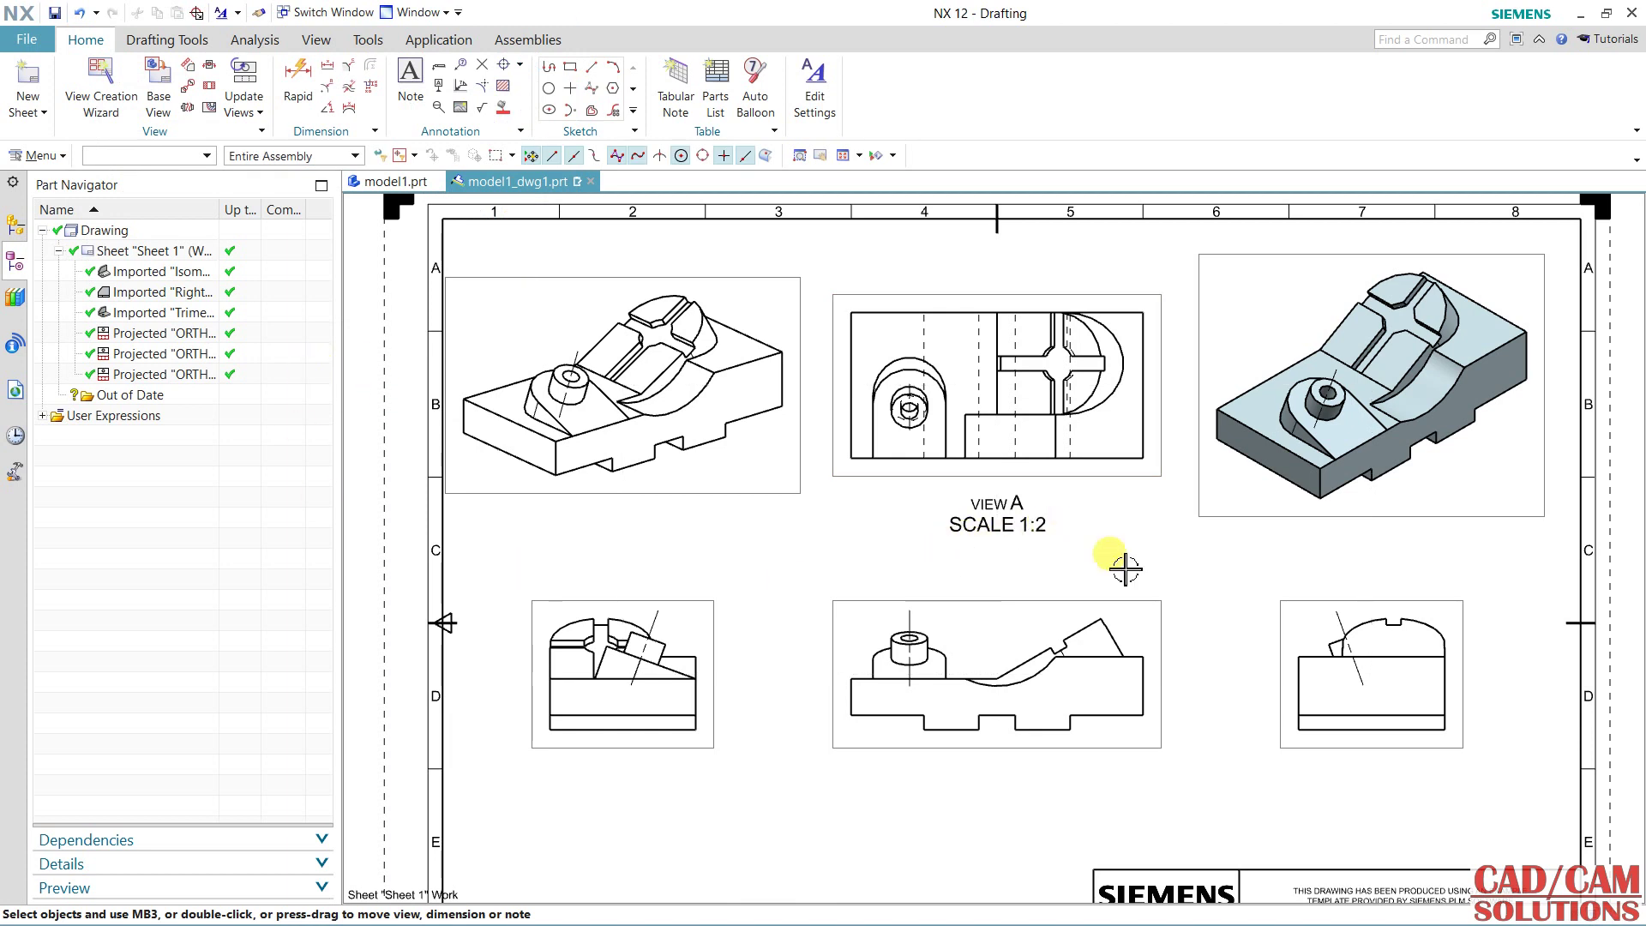
middle_click_drag(931, 551, 820, 559, "shift")
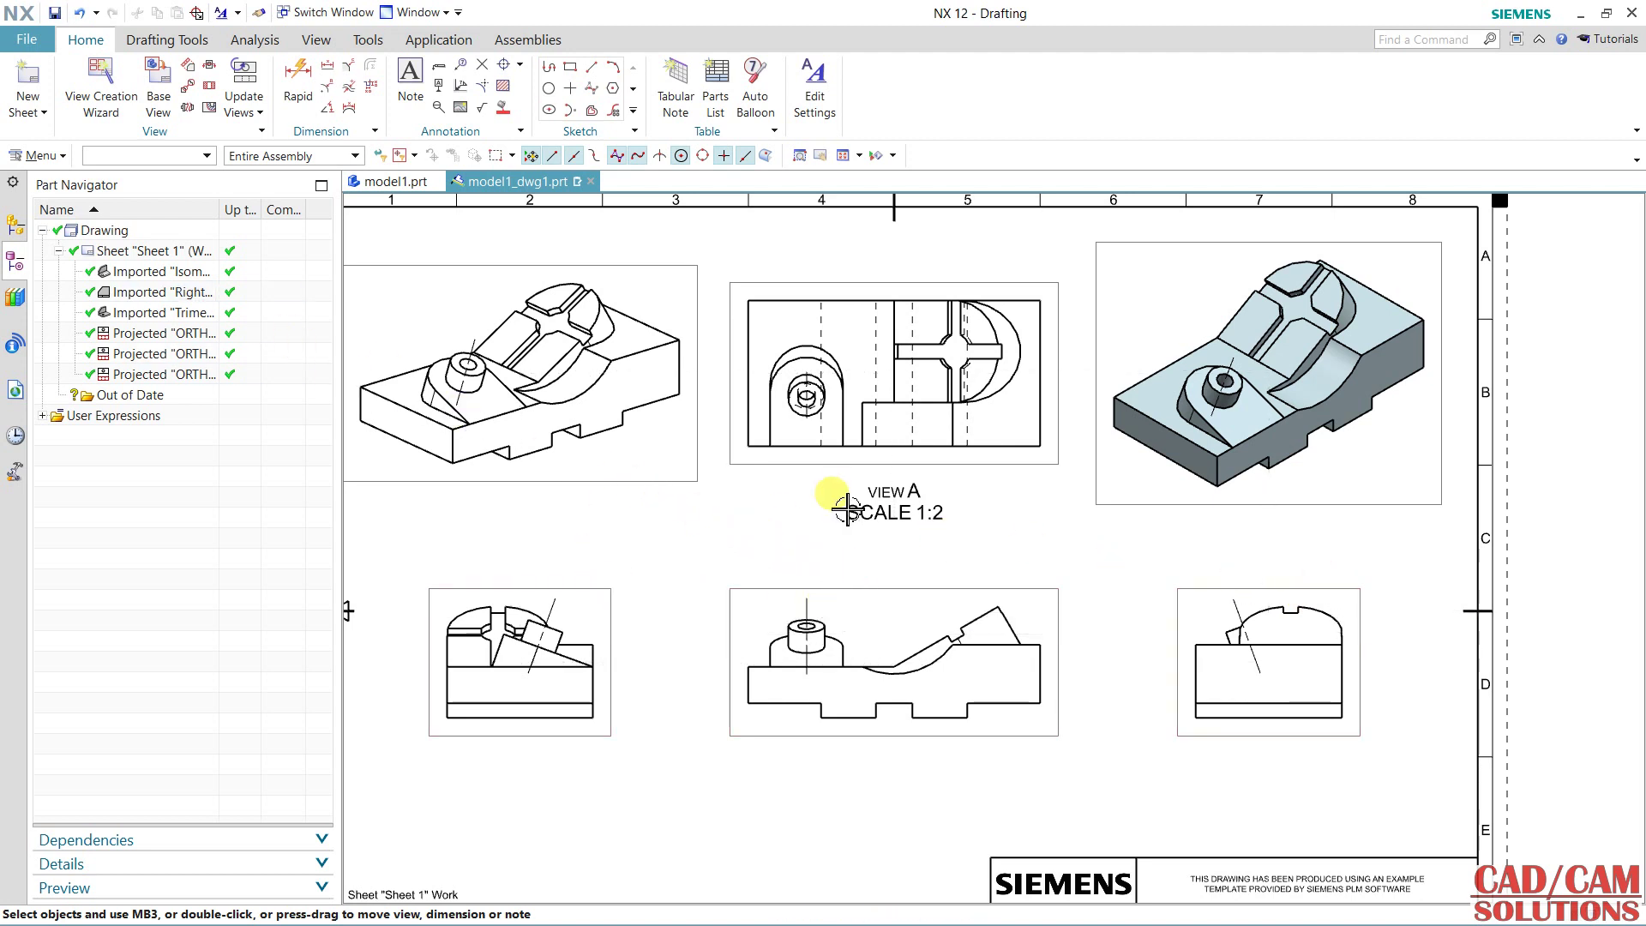
scroll(839, 538, "down", 4)
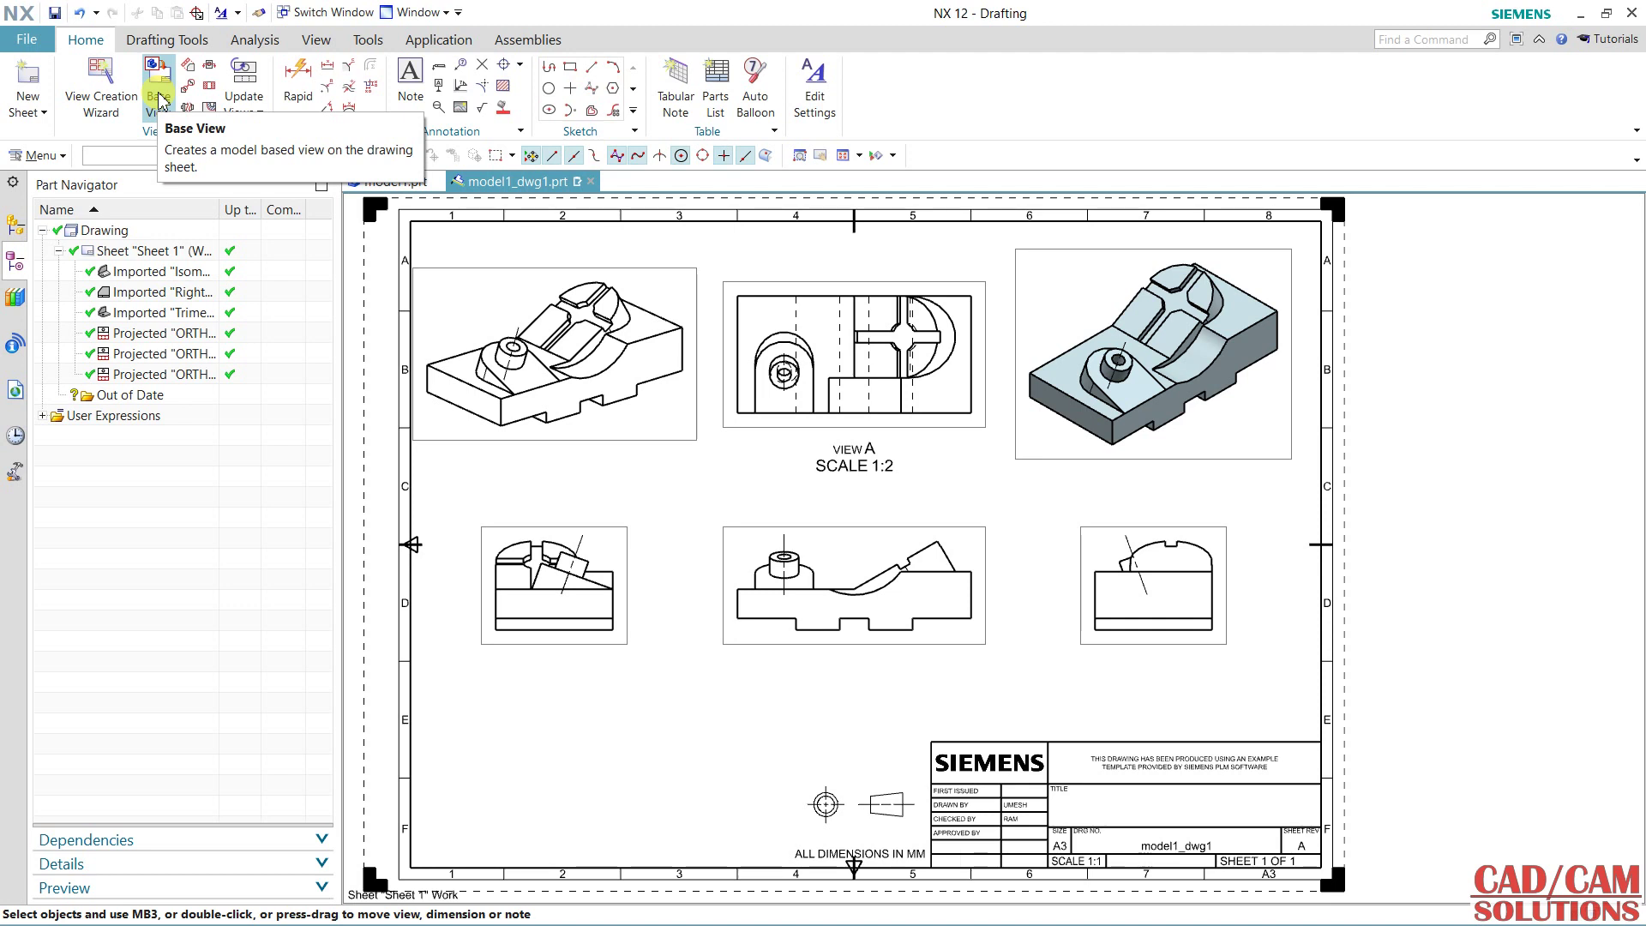
Add a second sheet from the A3 - Size template, leaving its title block values empty.
left_click(28, 107)
left_click(54, 156)
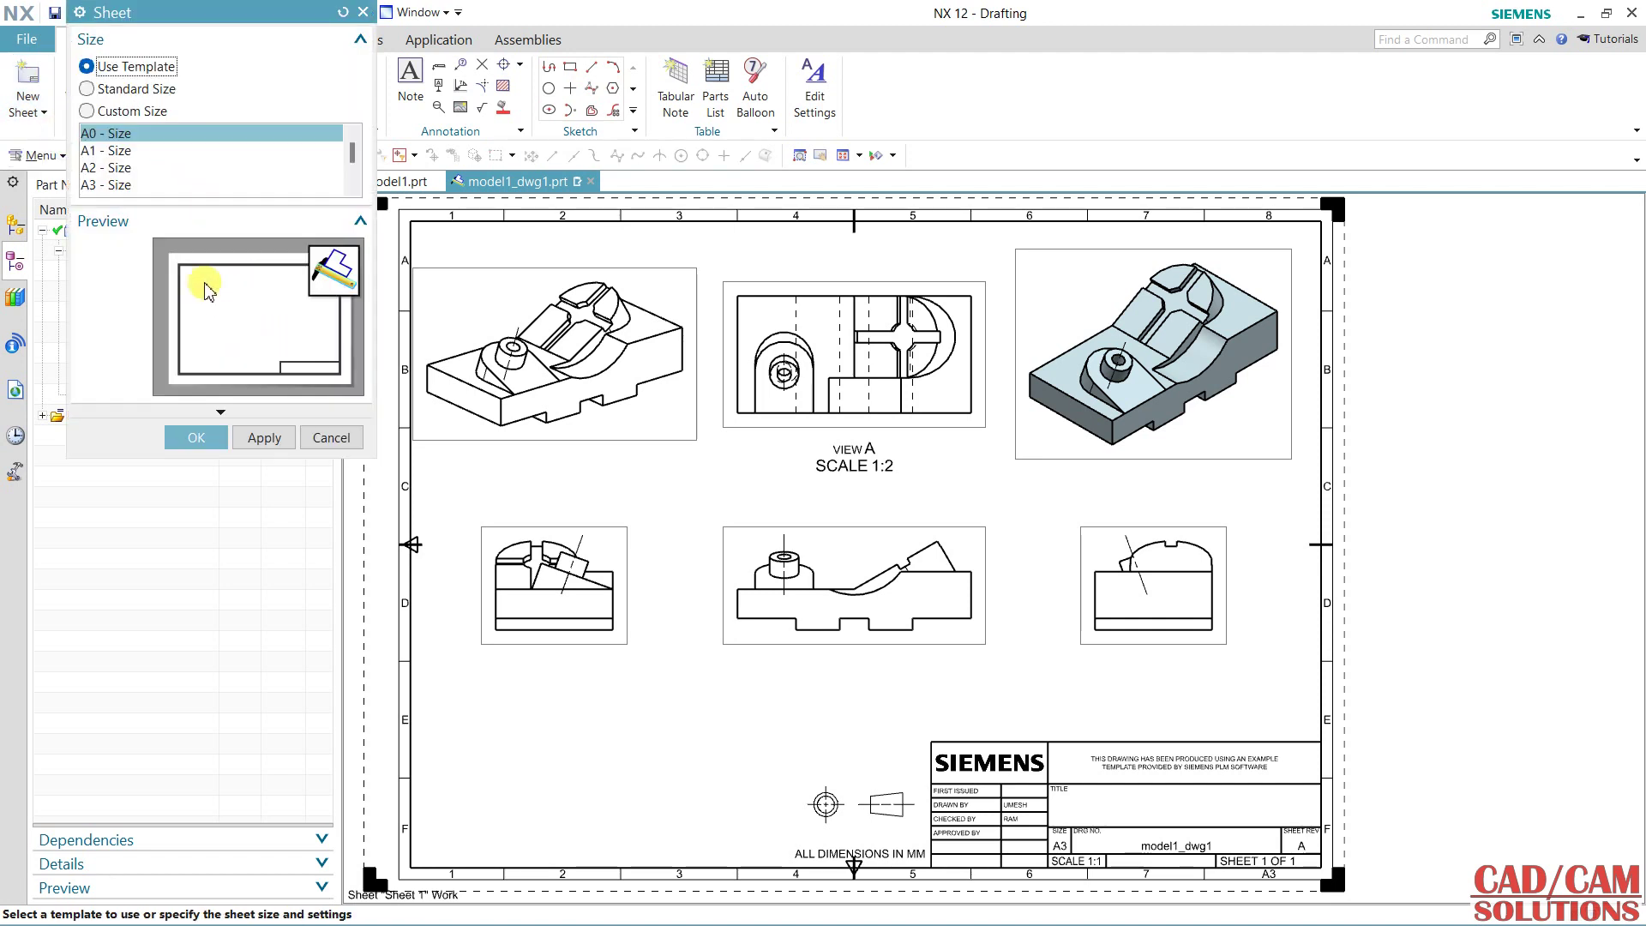
left_click(118, 187)
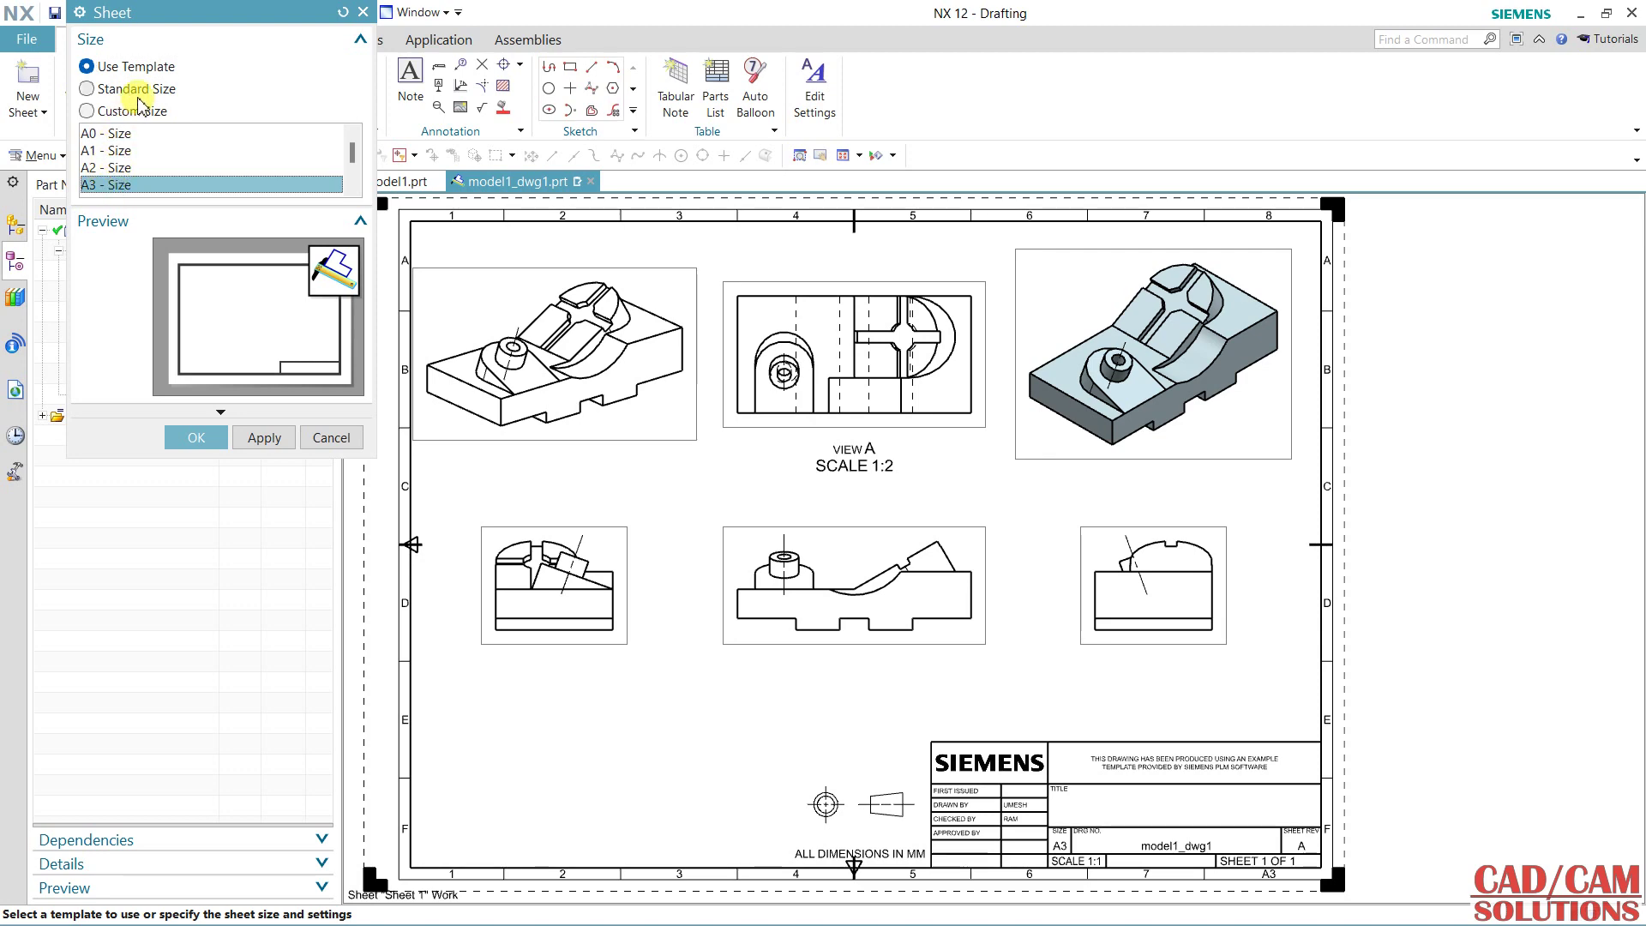
left_click(192, 438)
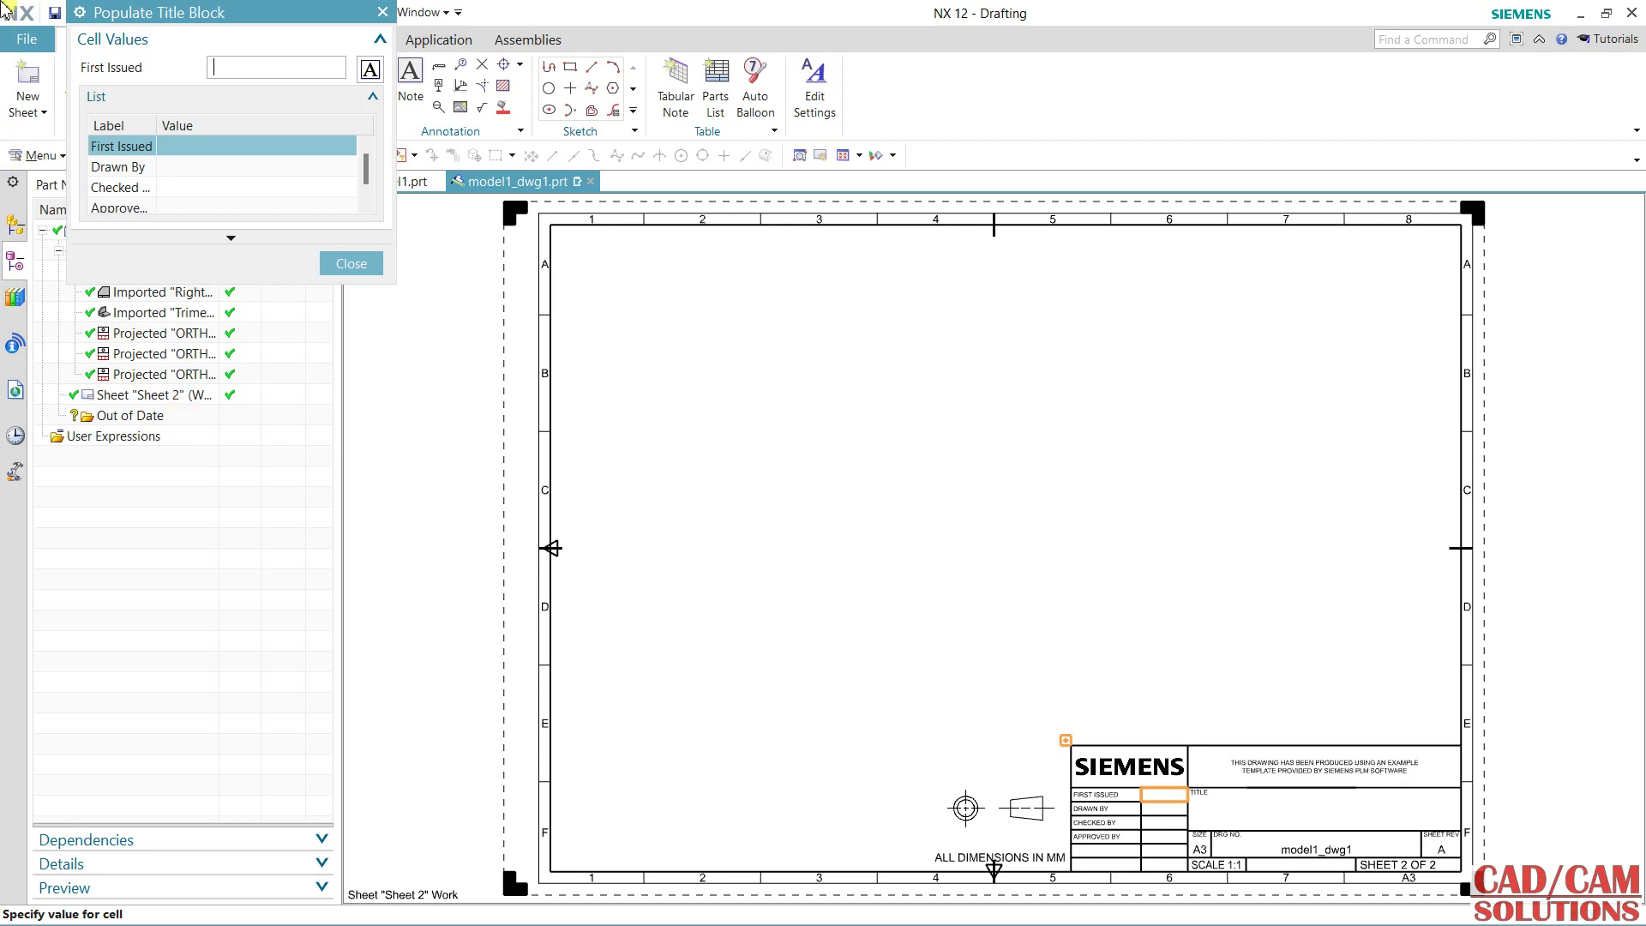
left_click(361, 262)
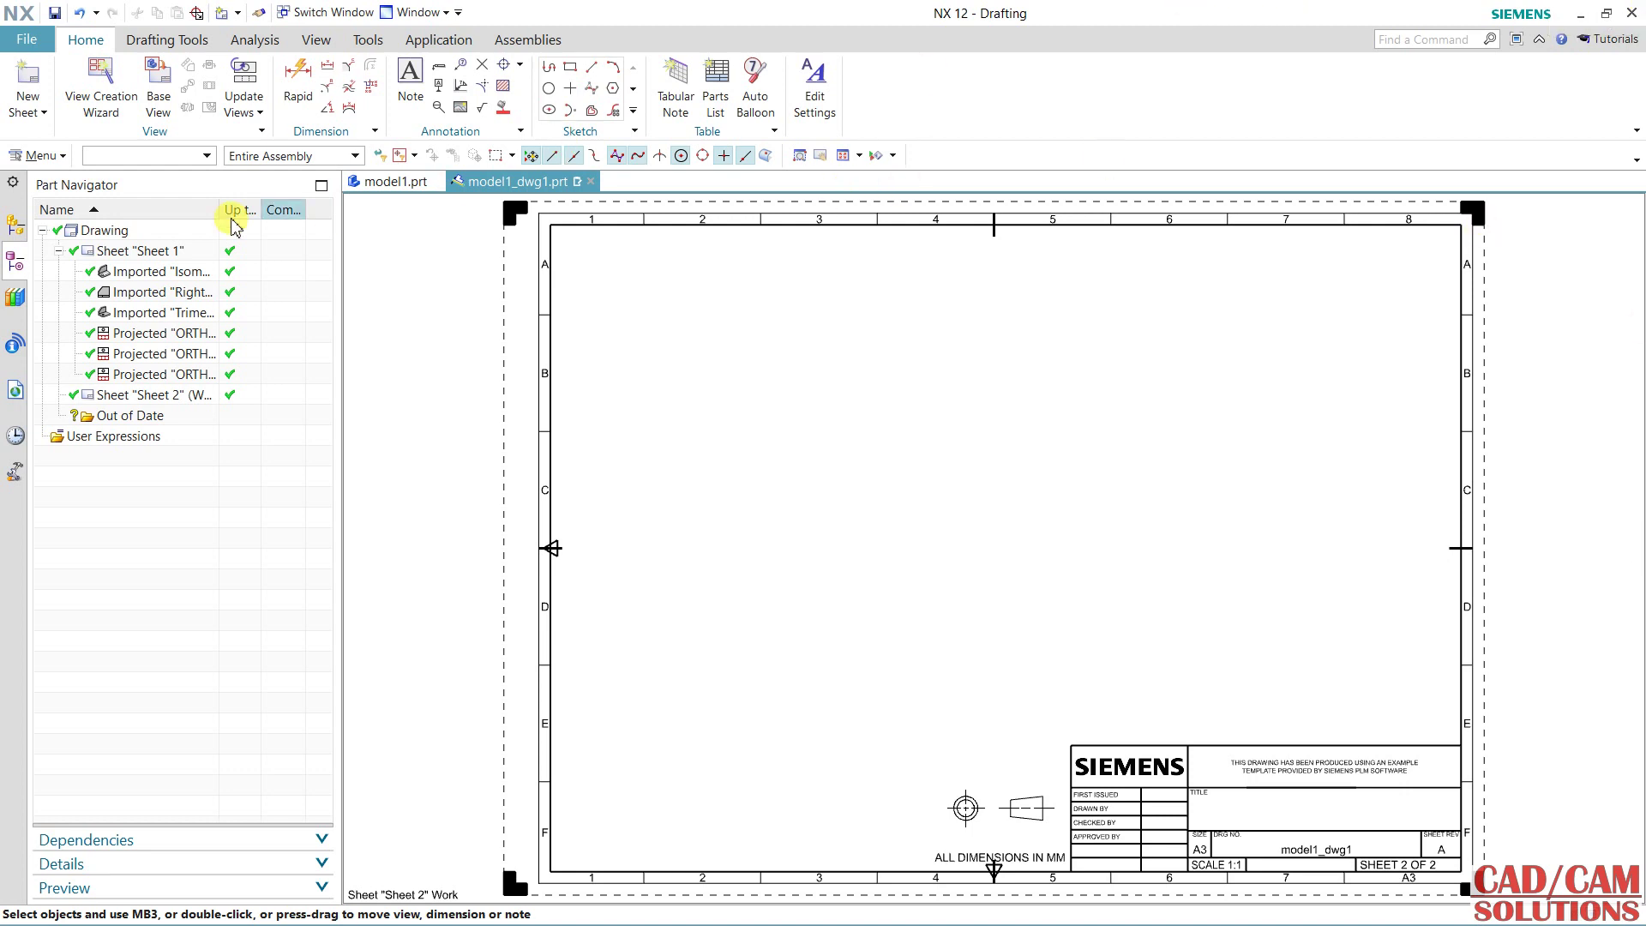
Place the Right model view as a base view at 1:2 scale in the upper-left area of Sheet 2.
left_click(156, 89)
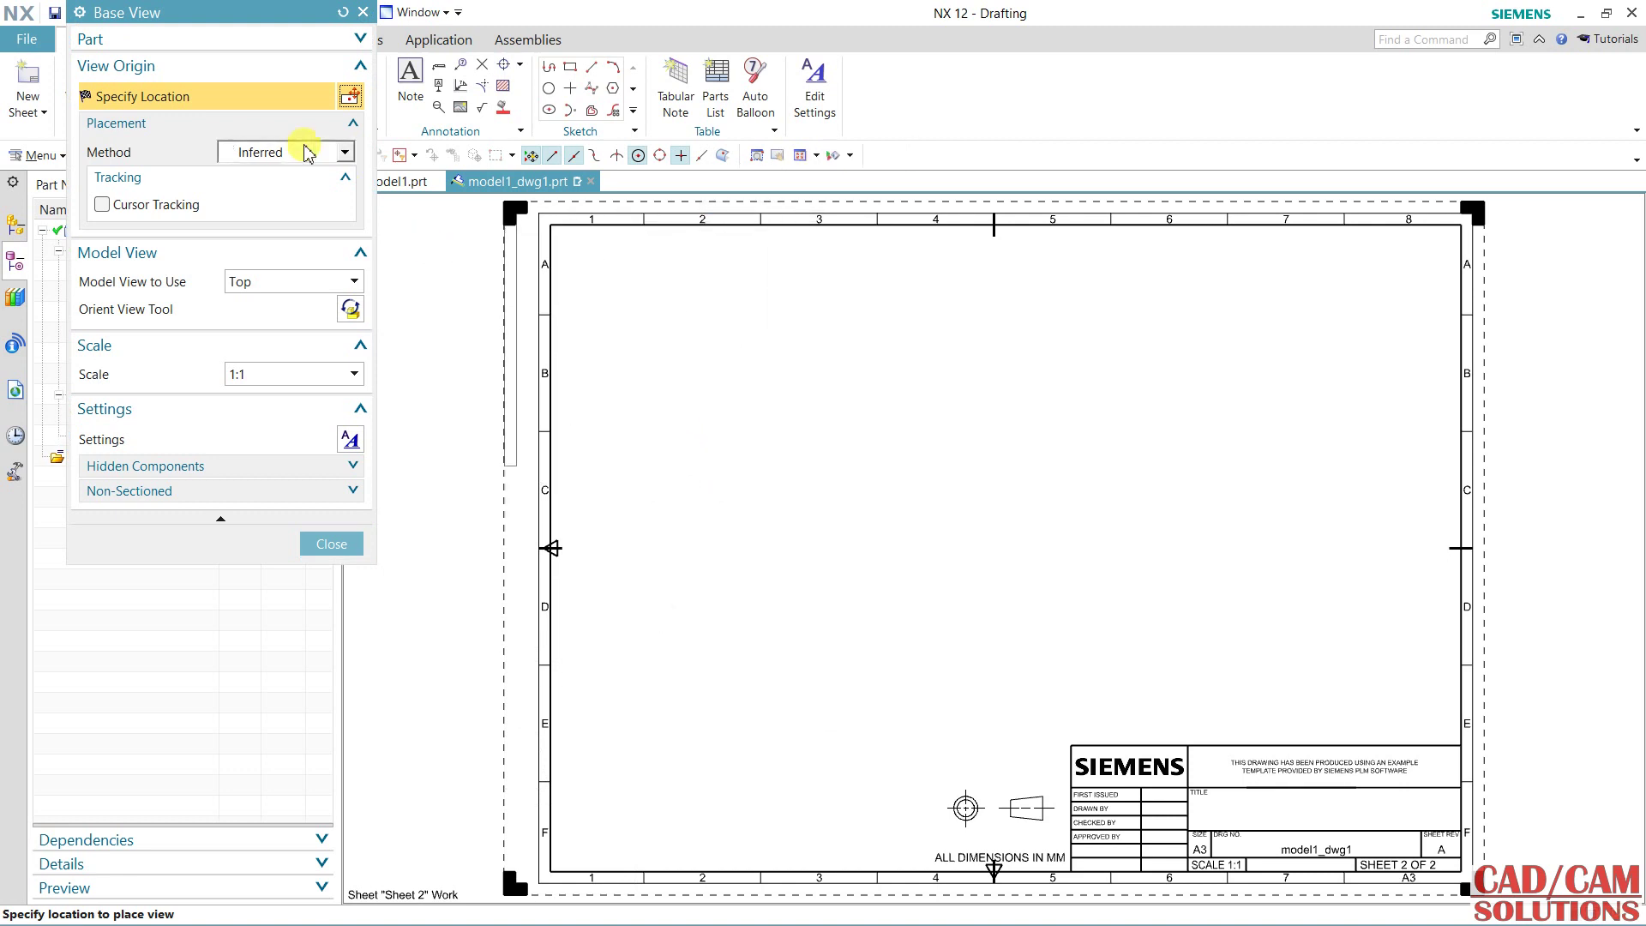
left_click_drag(291, 14, 428, 65)
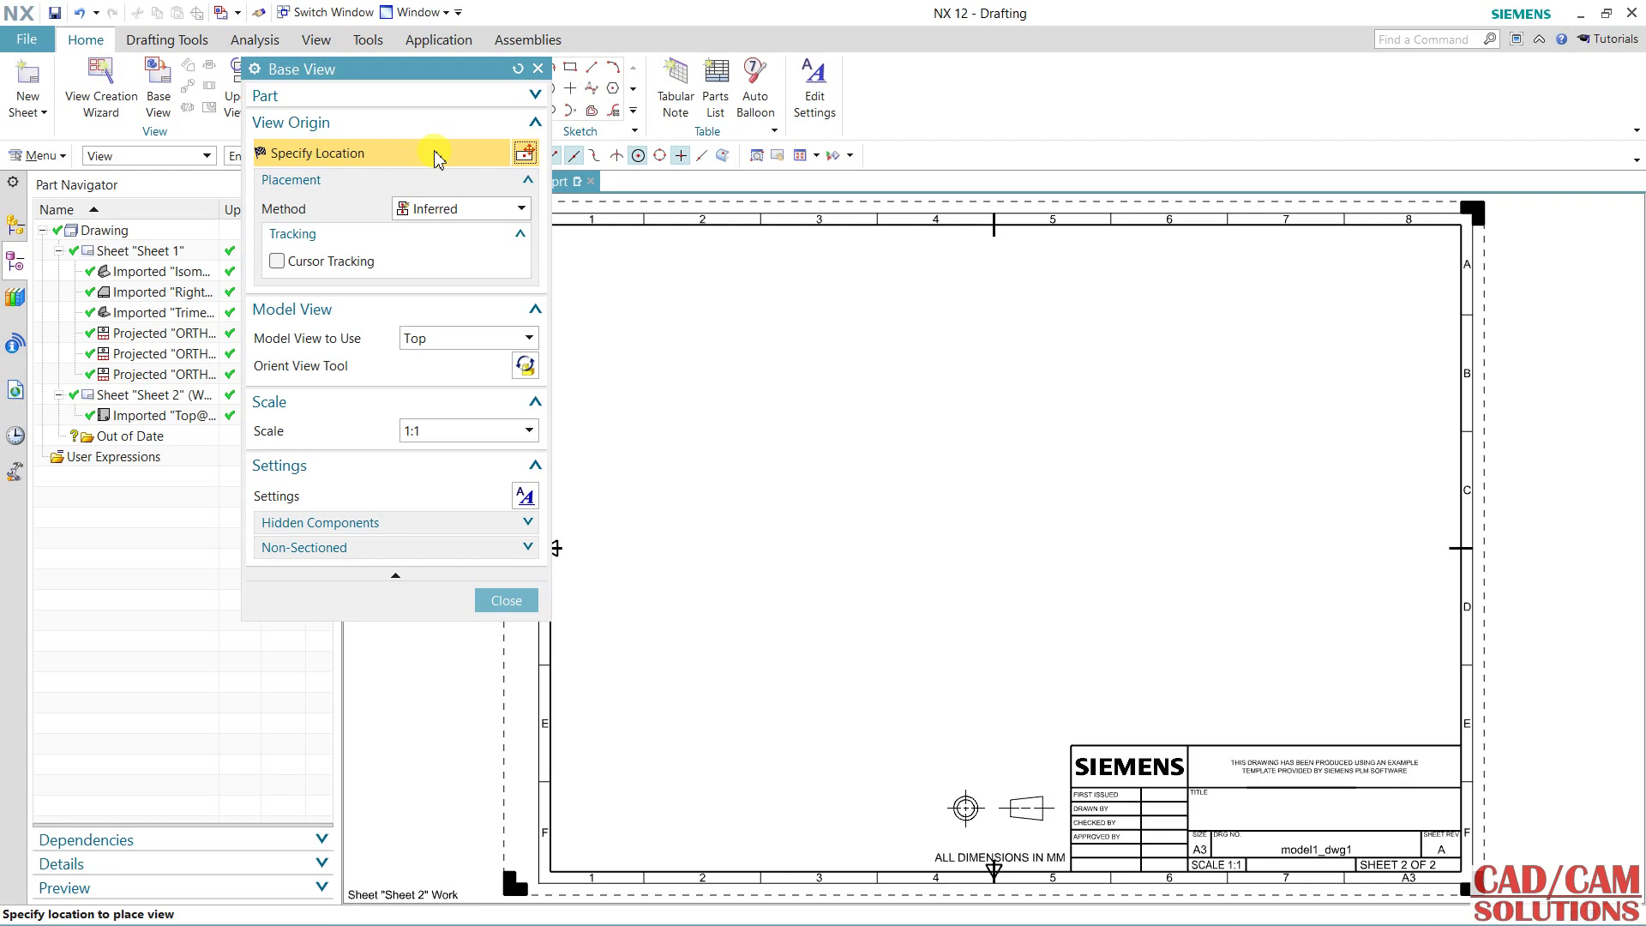
left_click(464, 432)
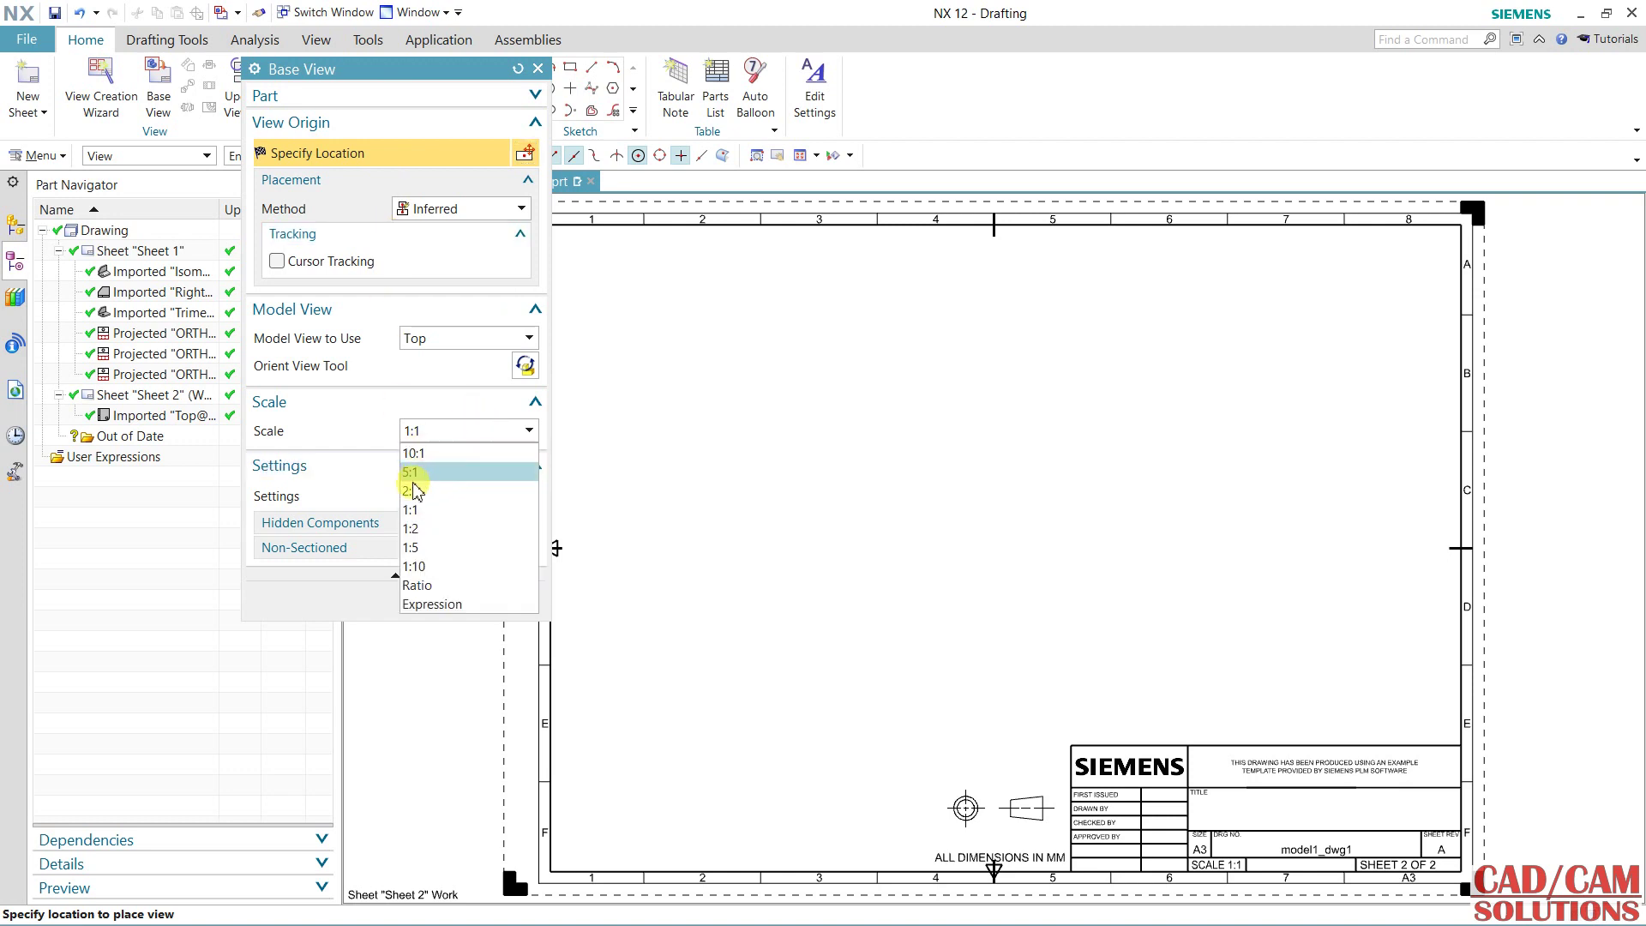
left_click(415, 527)
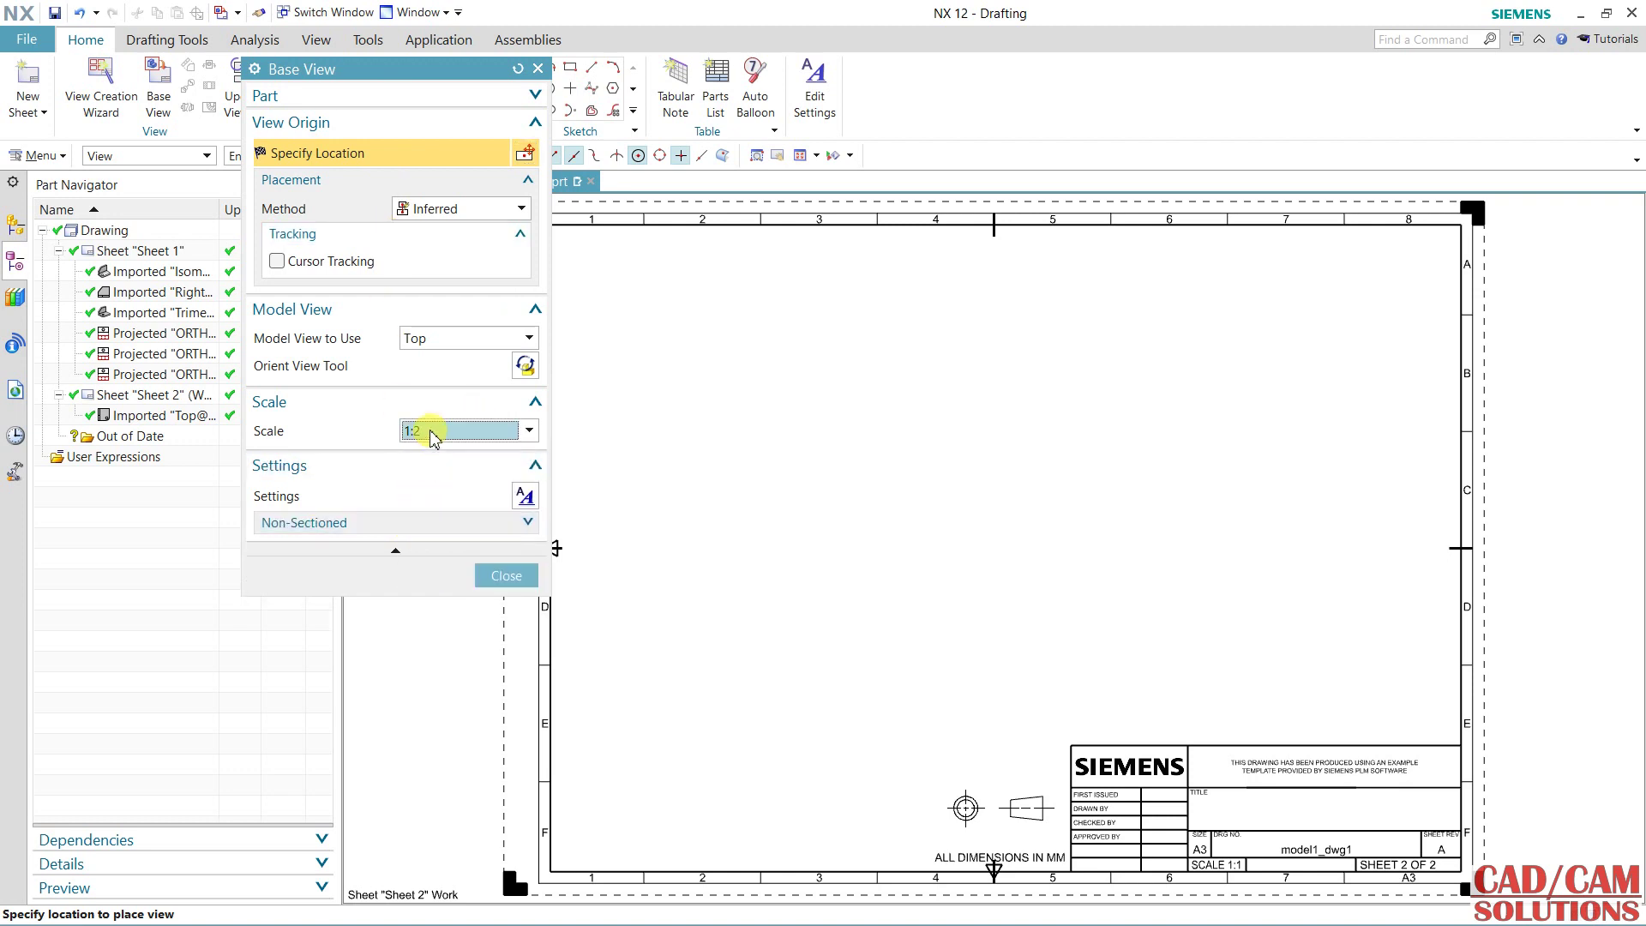
left_click(499, 347)
left_click(470, 381)
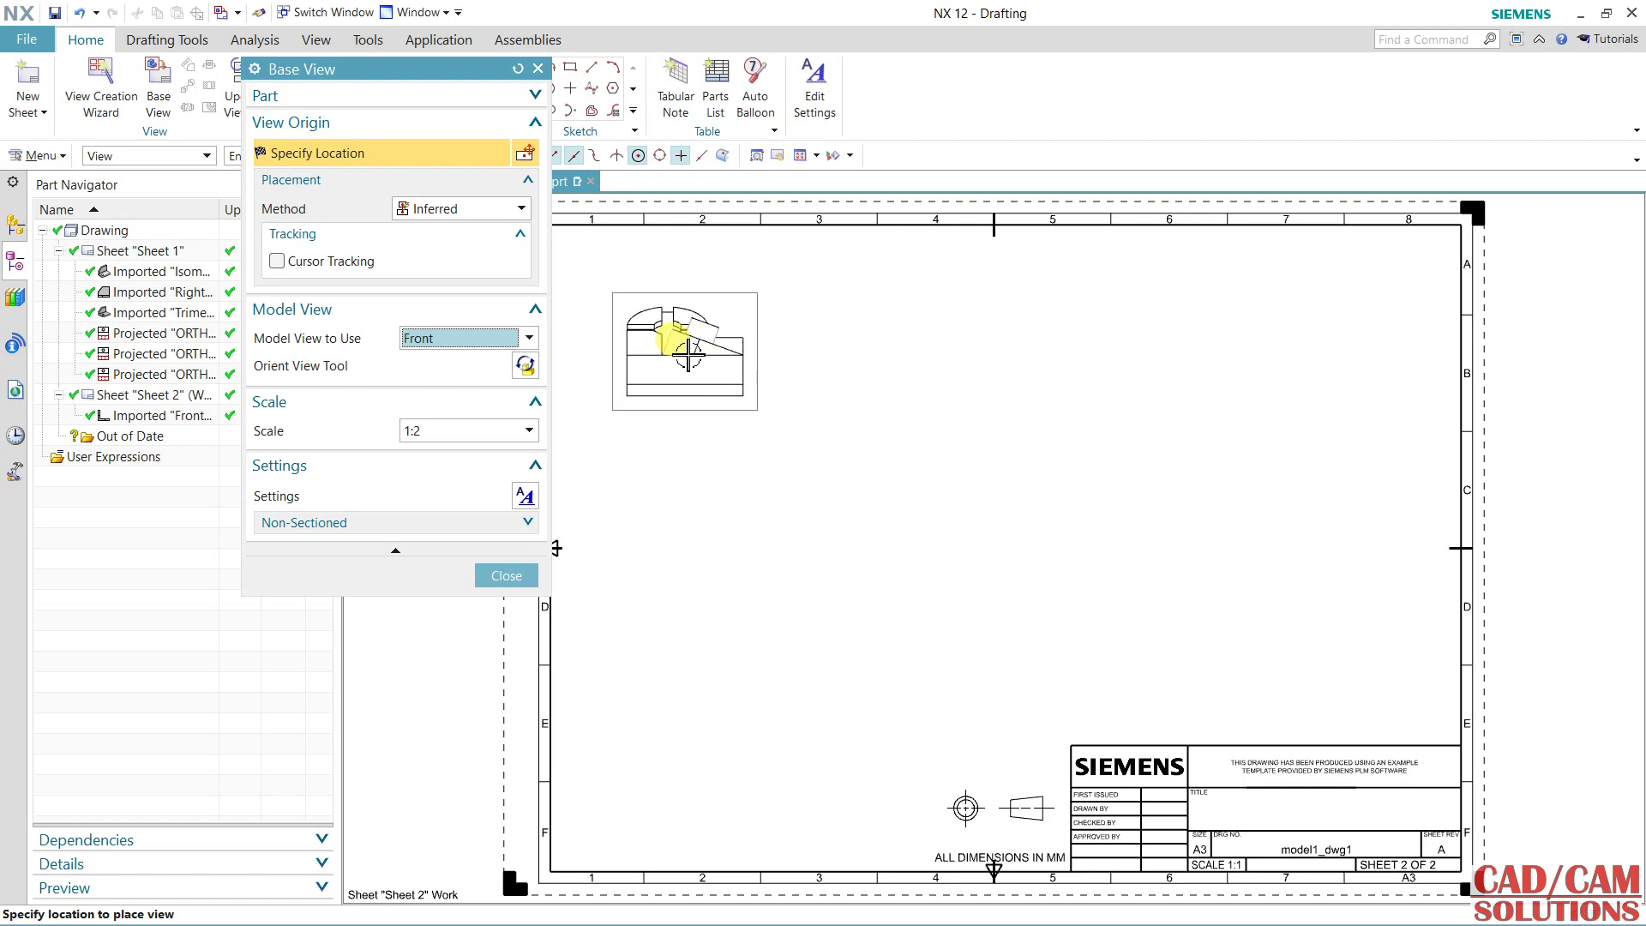
left_click(512, 341)
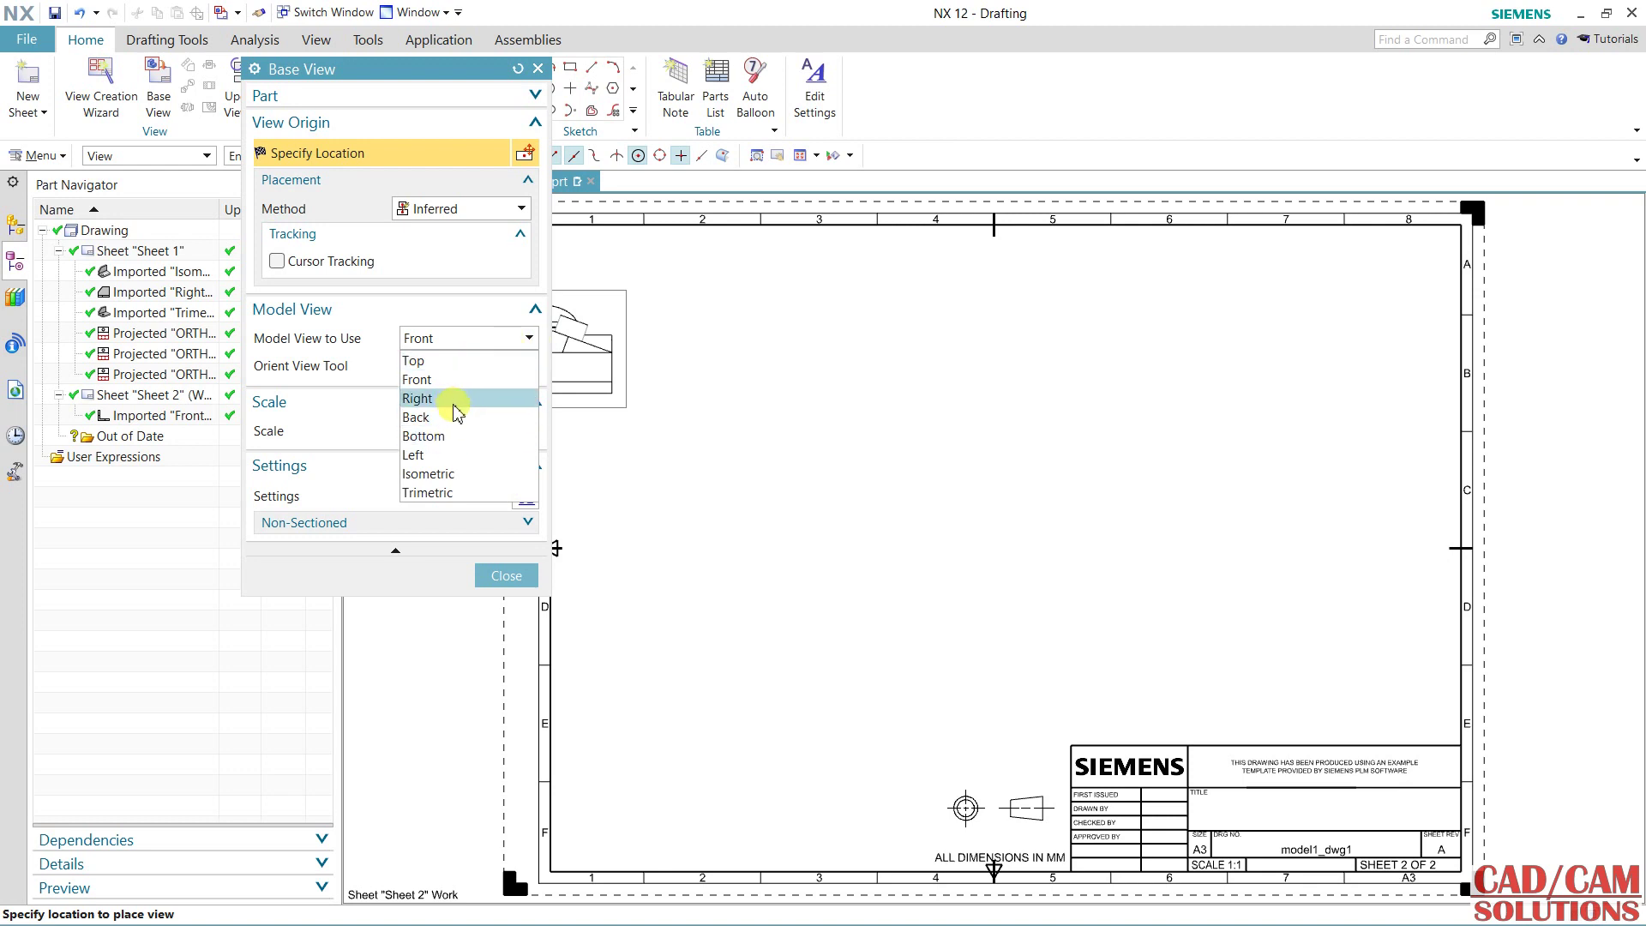
left_click(427, 398)
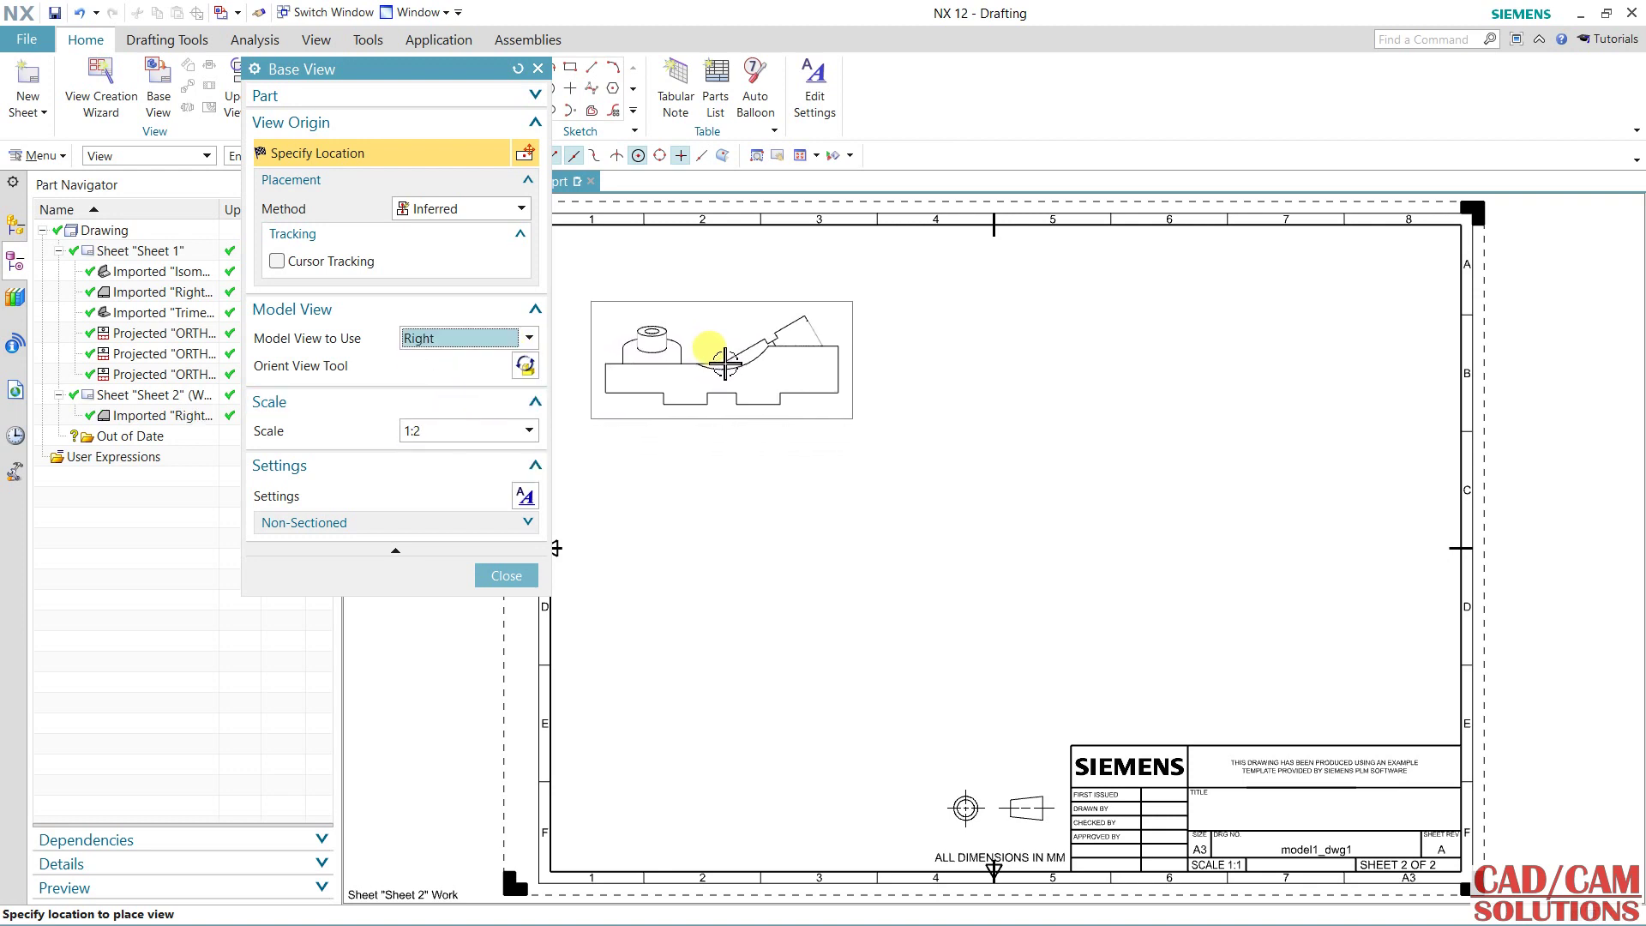
left_click(739, 375)
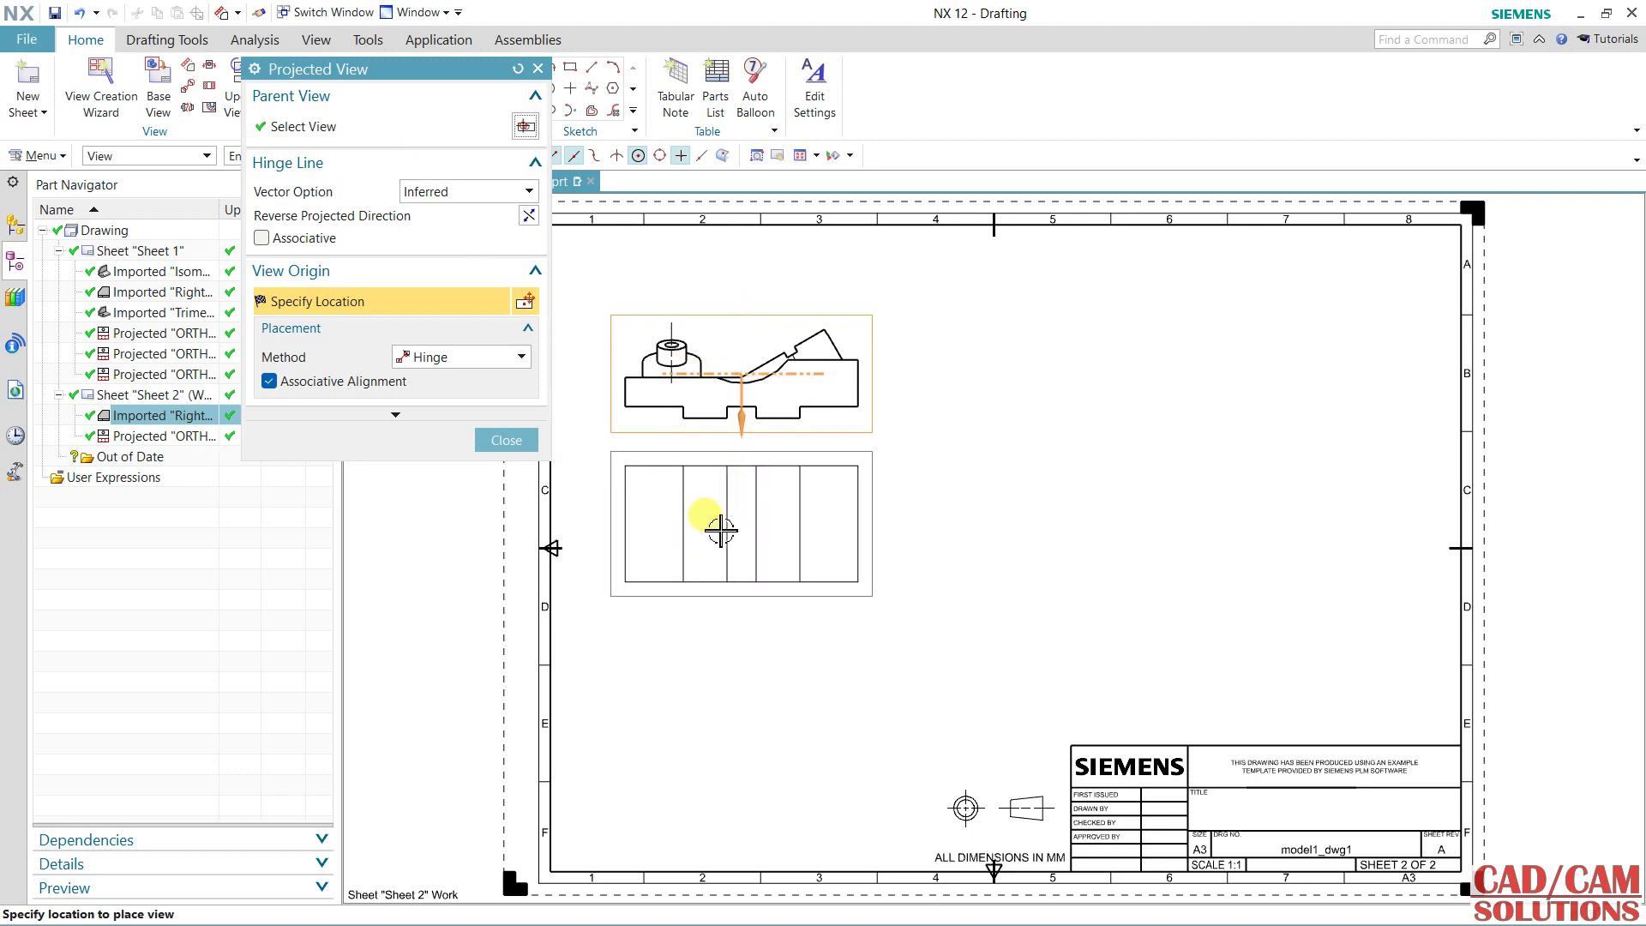
Project orthographic views below, to the right of and above the base view, and finish the projection.
left_click(715, 551)
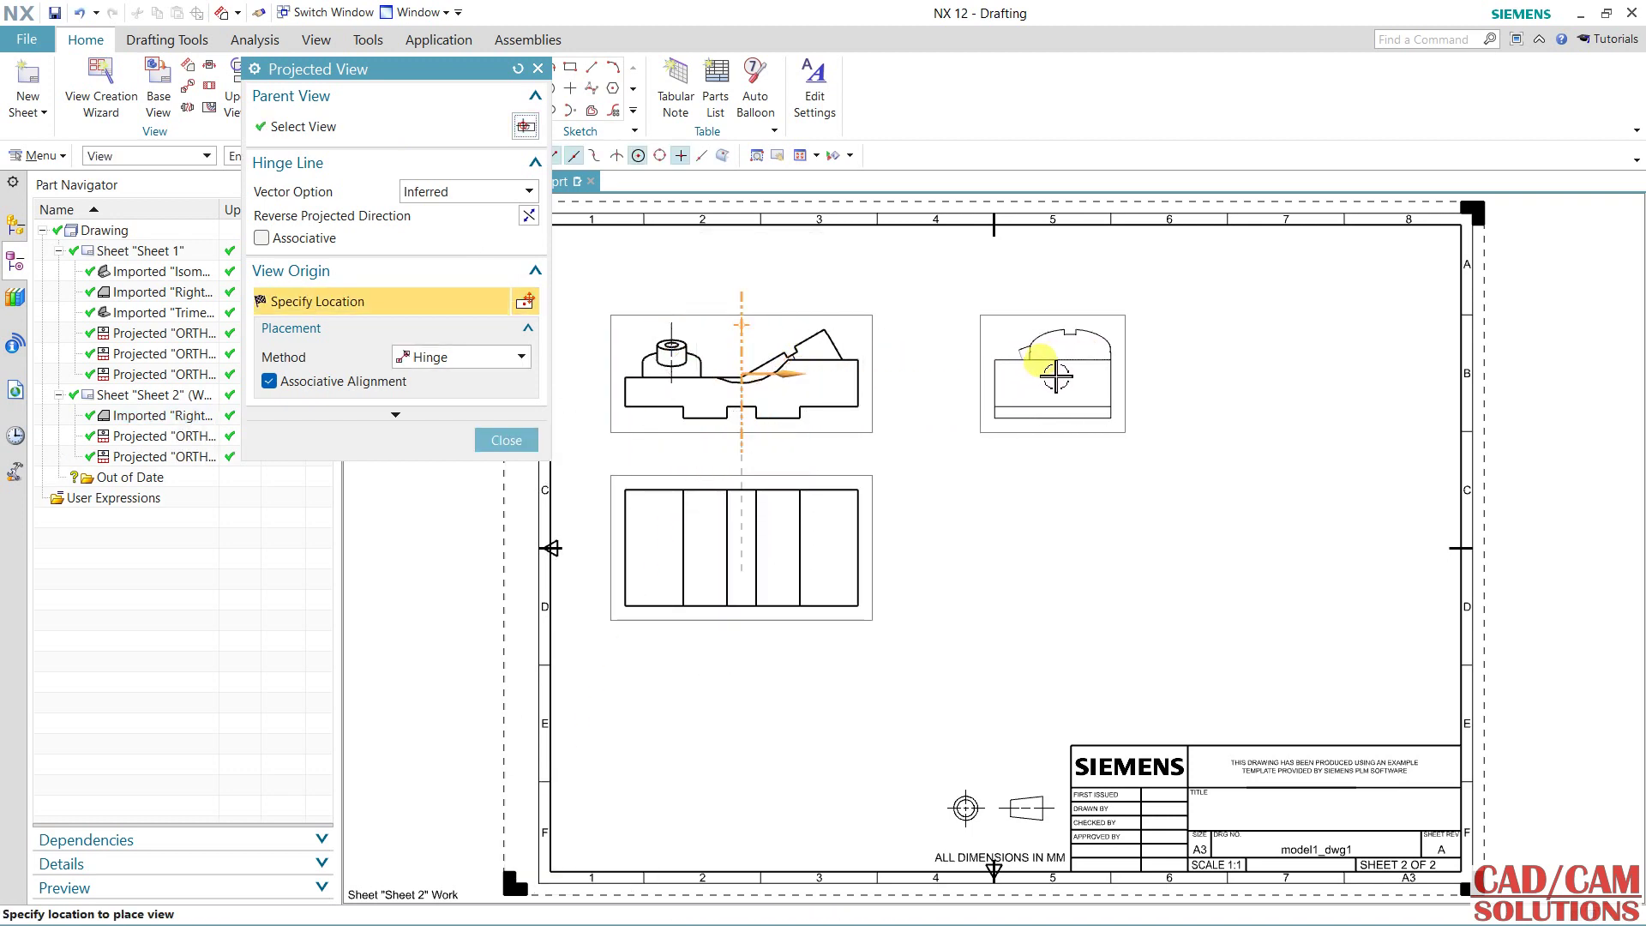
left_click(1052, 372)
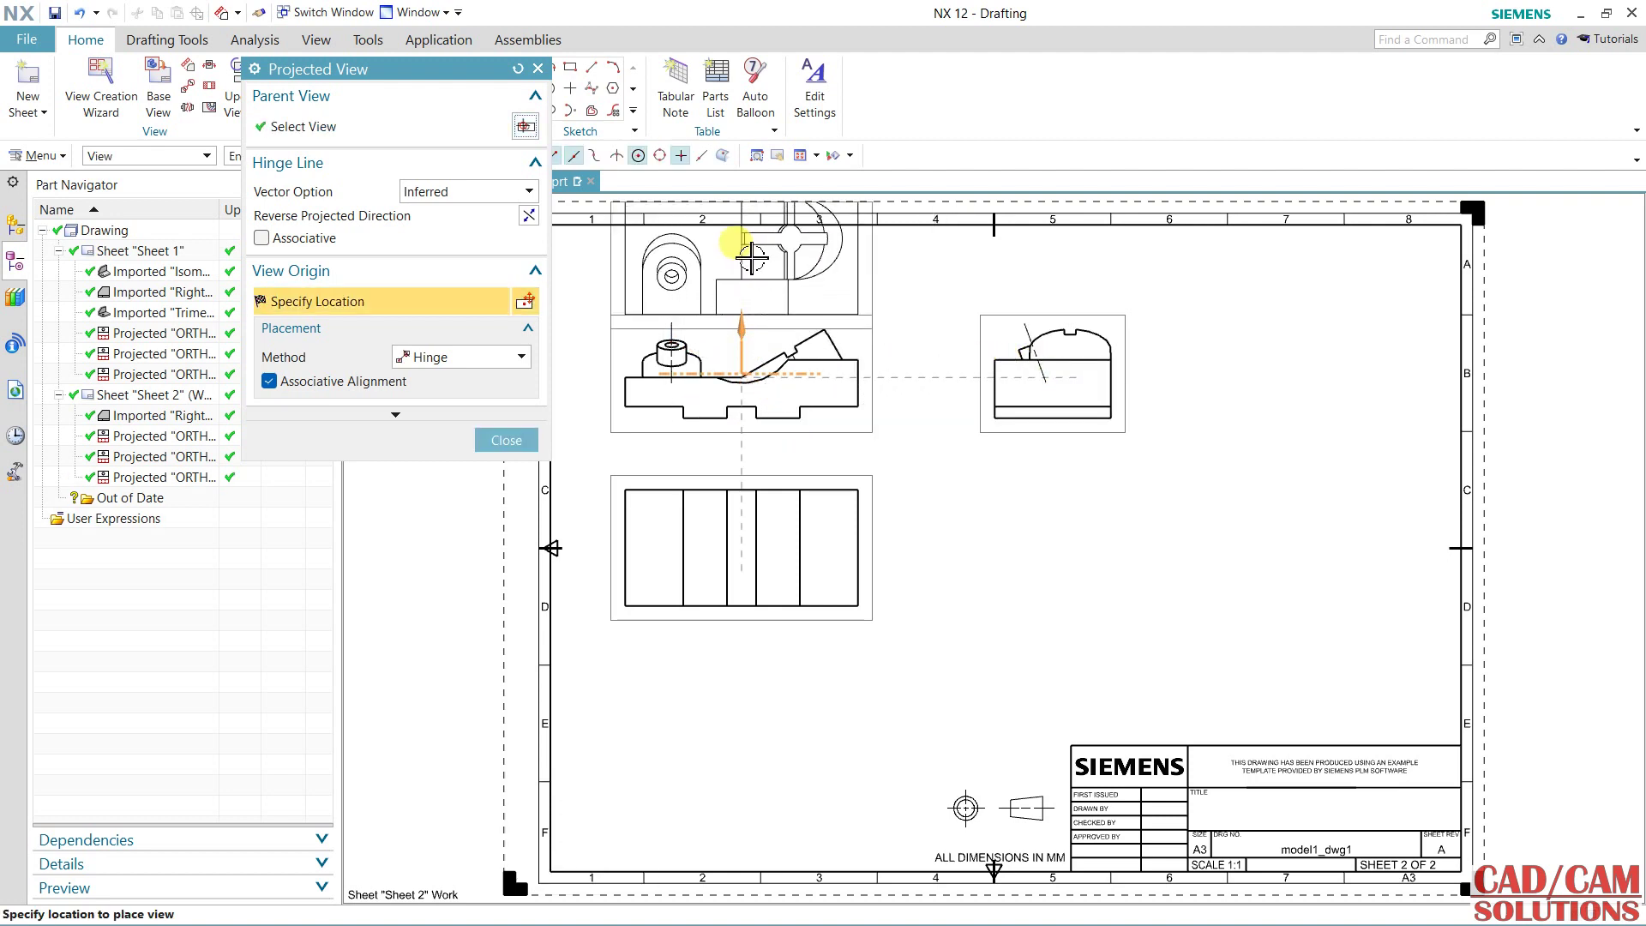
left_click(752, 230)
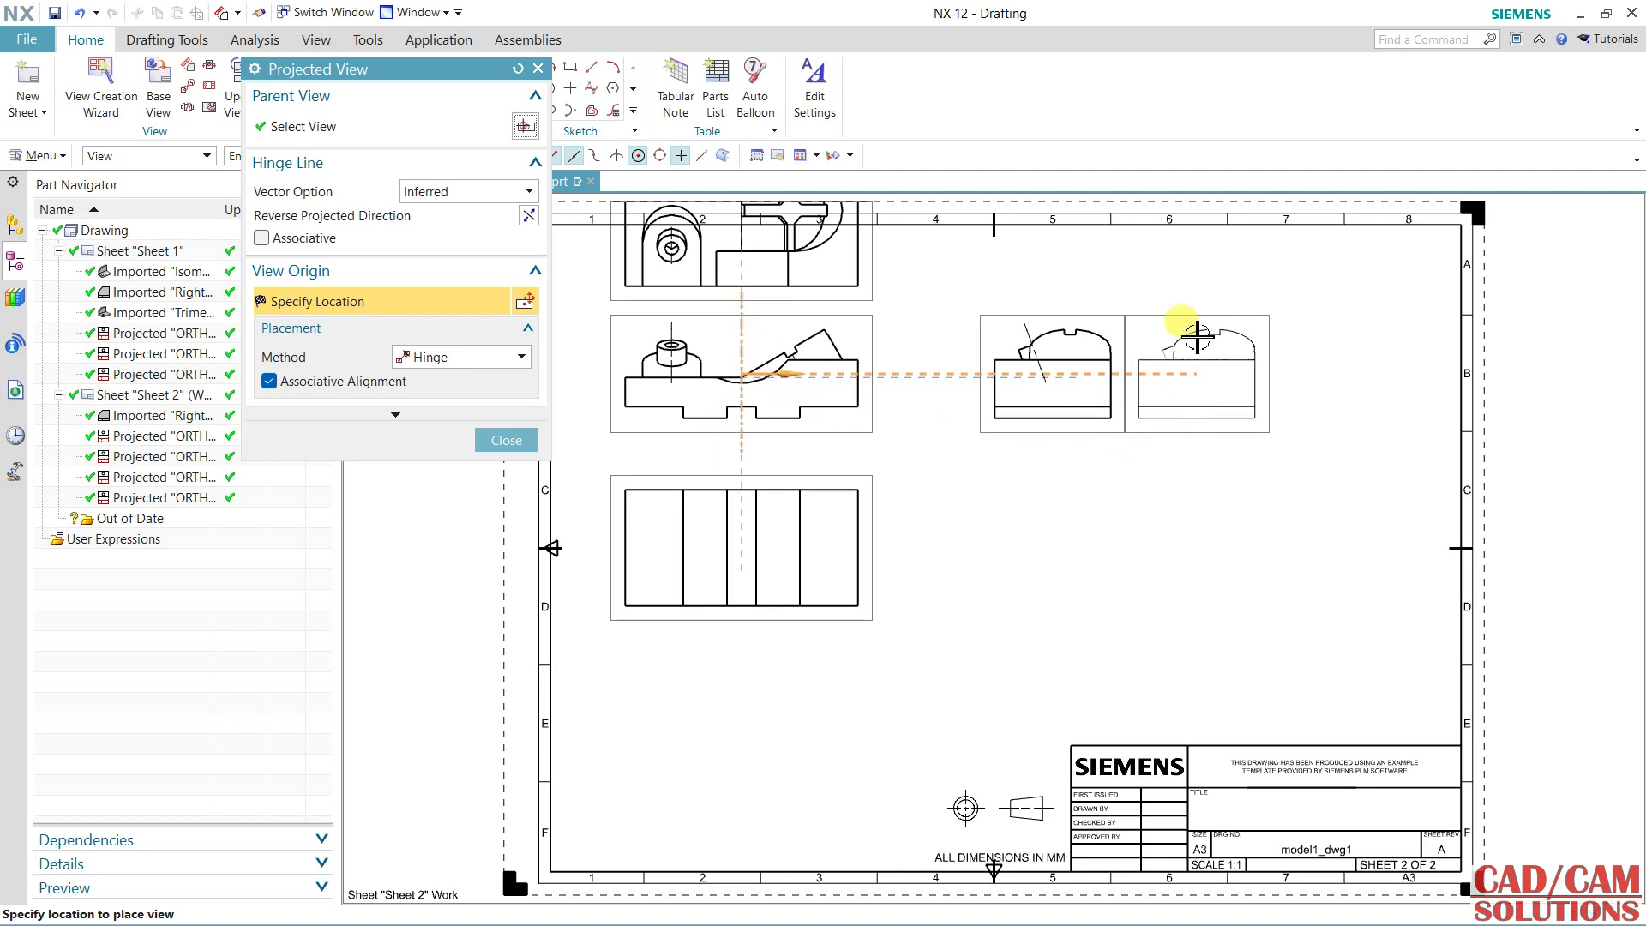
mouse_move(900, 367)
middle_mouse_down()
mouse_move(1036, 463)
mouse_move(963, 595)
middle_mouse_up()
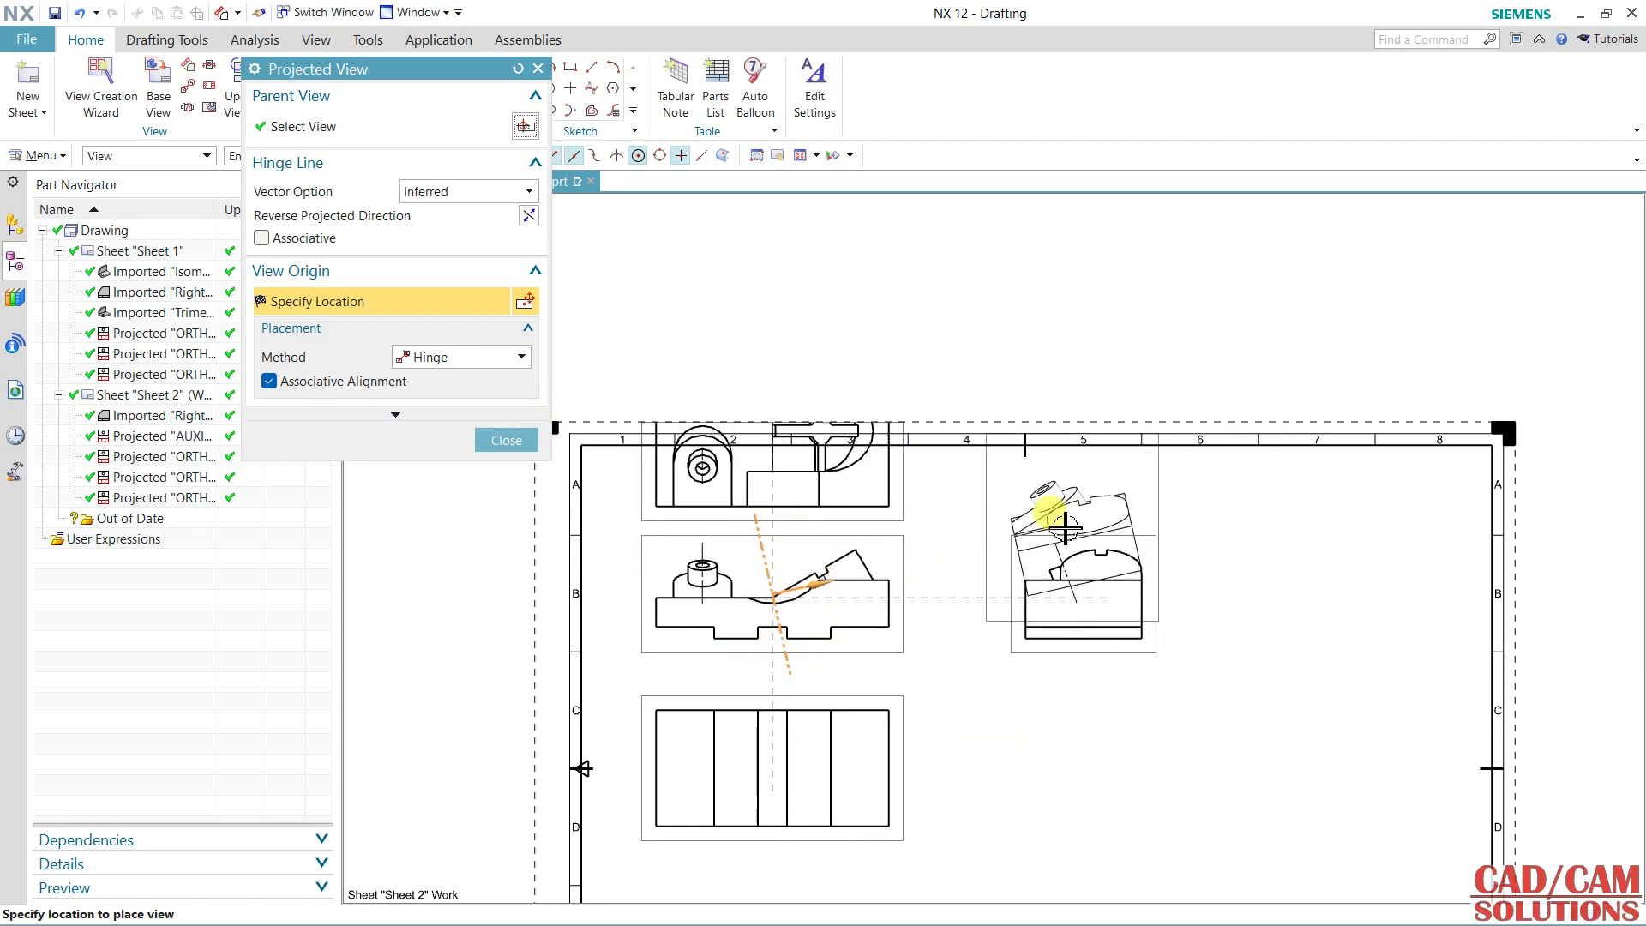
left_click(506, 440)
Space out the stacked views by moving the lower projected view, base view and upper projected view down until all fit inside the border.
scroll(943, 592, "down", 5)
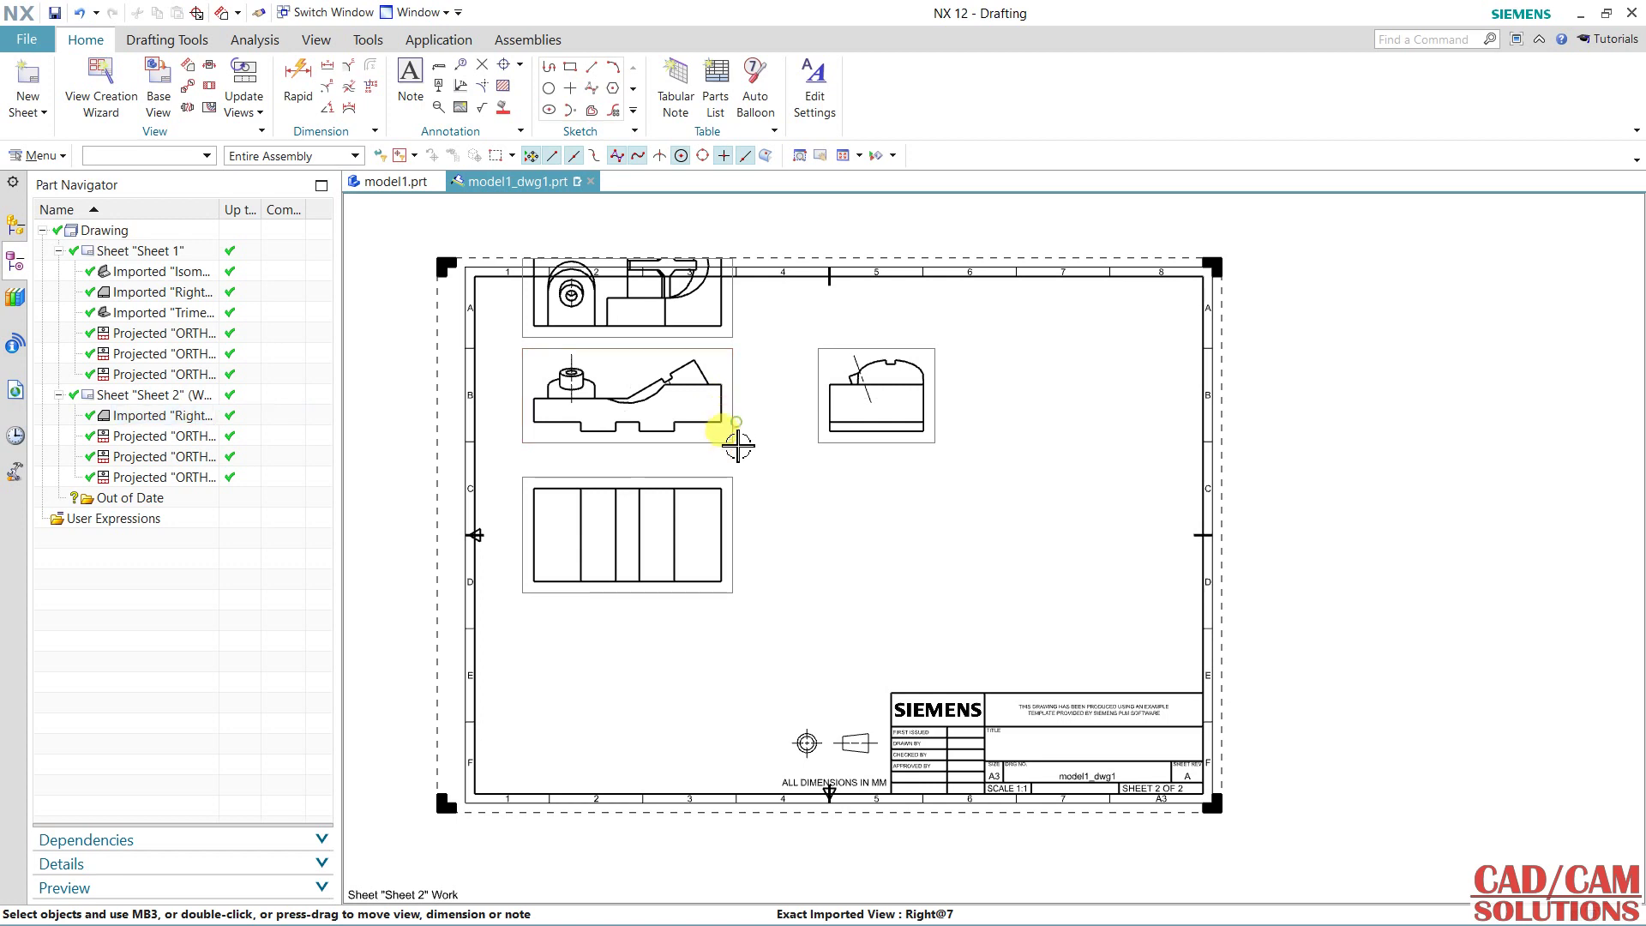
left_click_drag(734, 434, 749, 470)
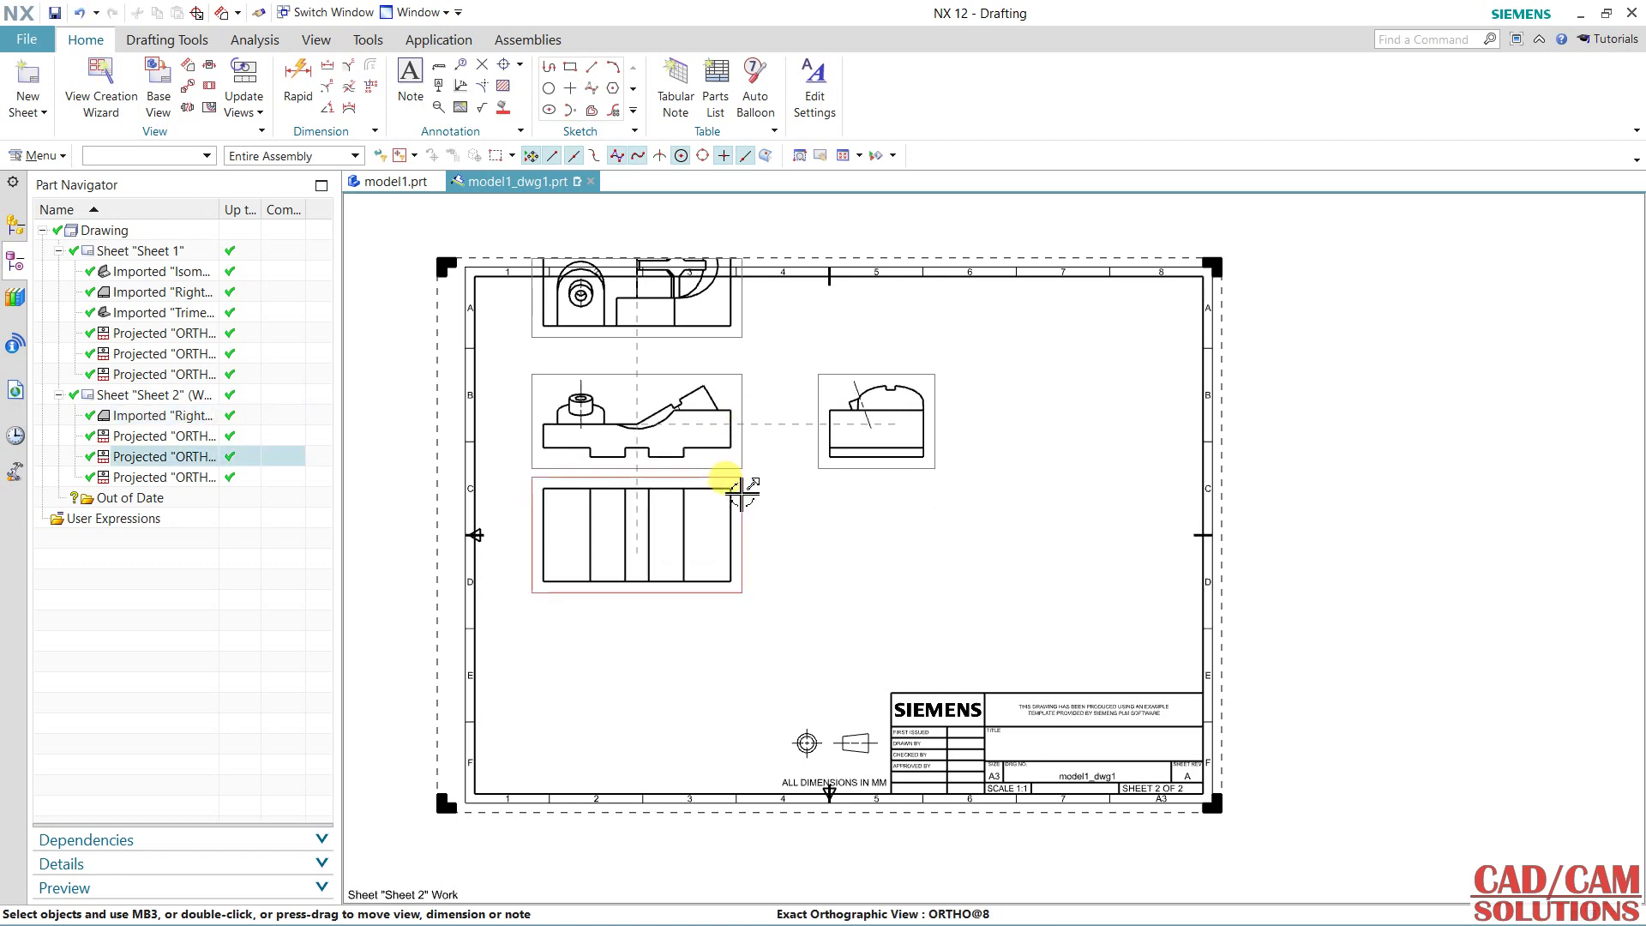
left_click_drag(747, 532, 753, 622)
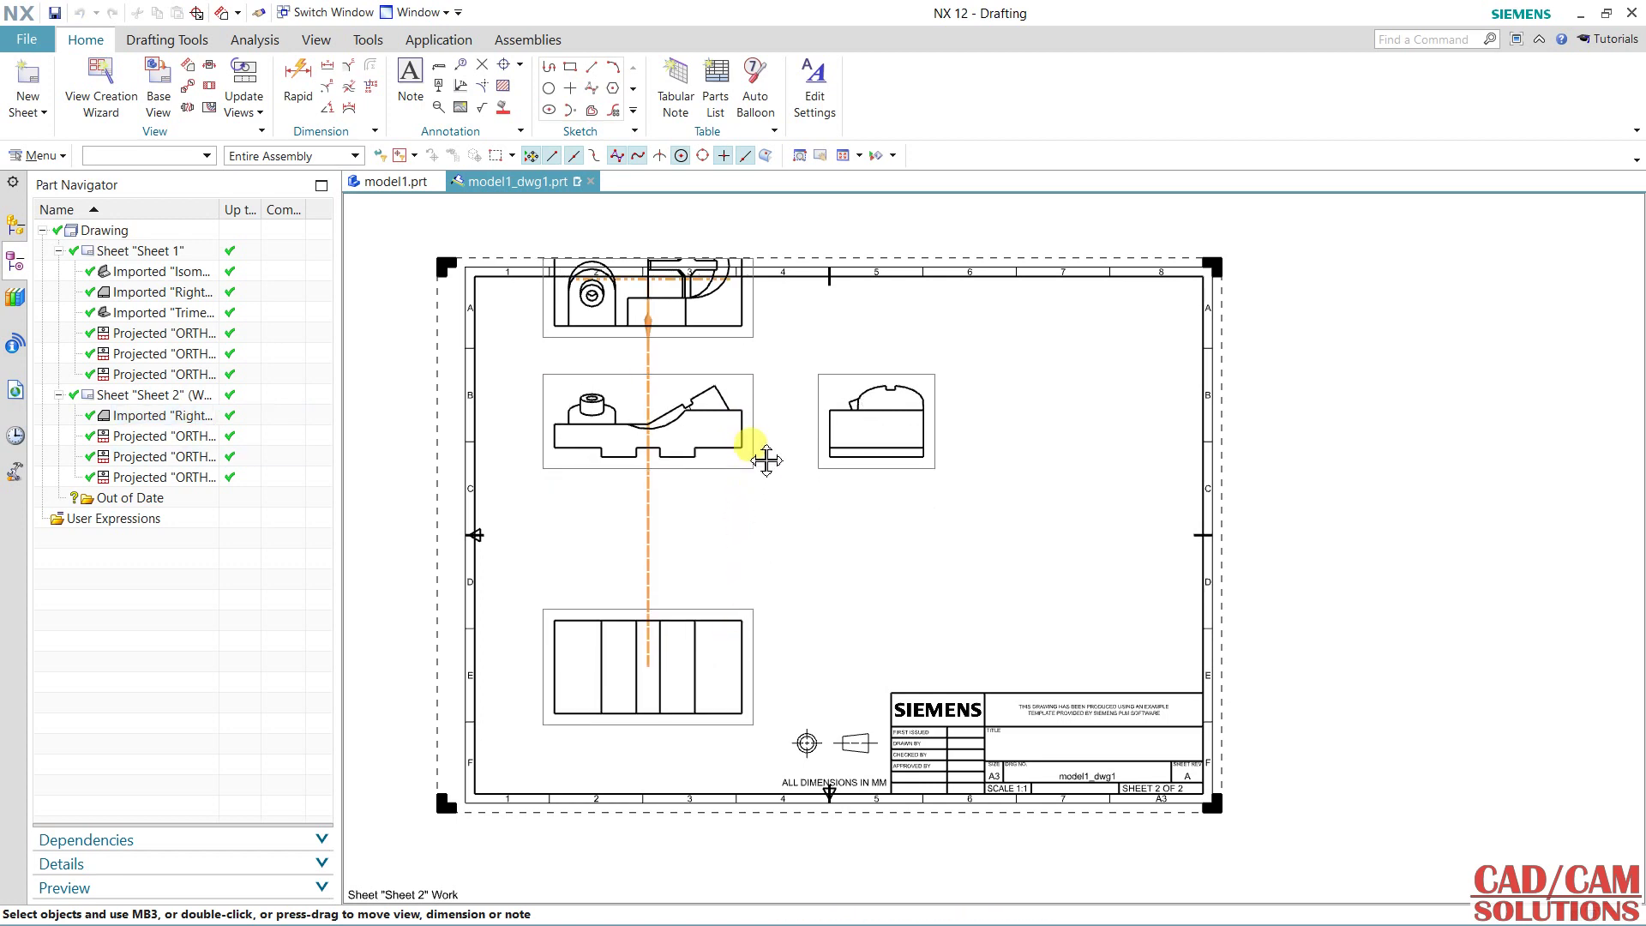
left_click_drag(746, 434, 742, 530)
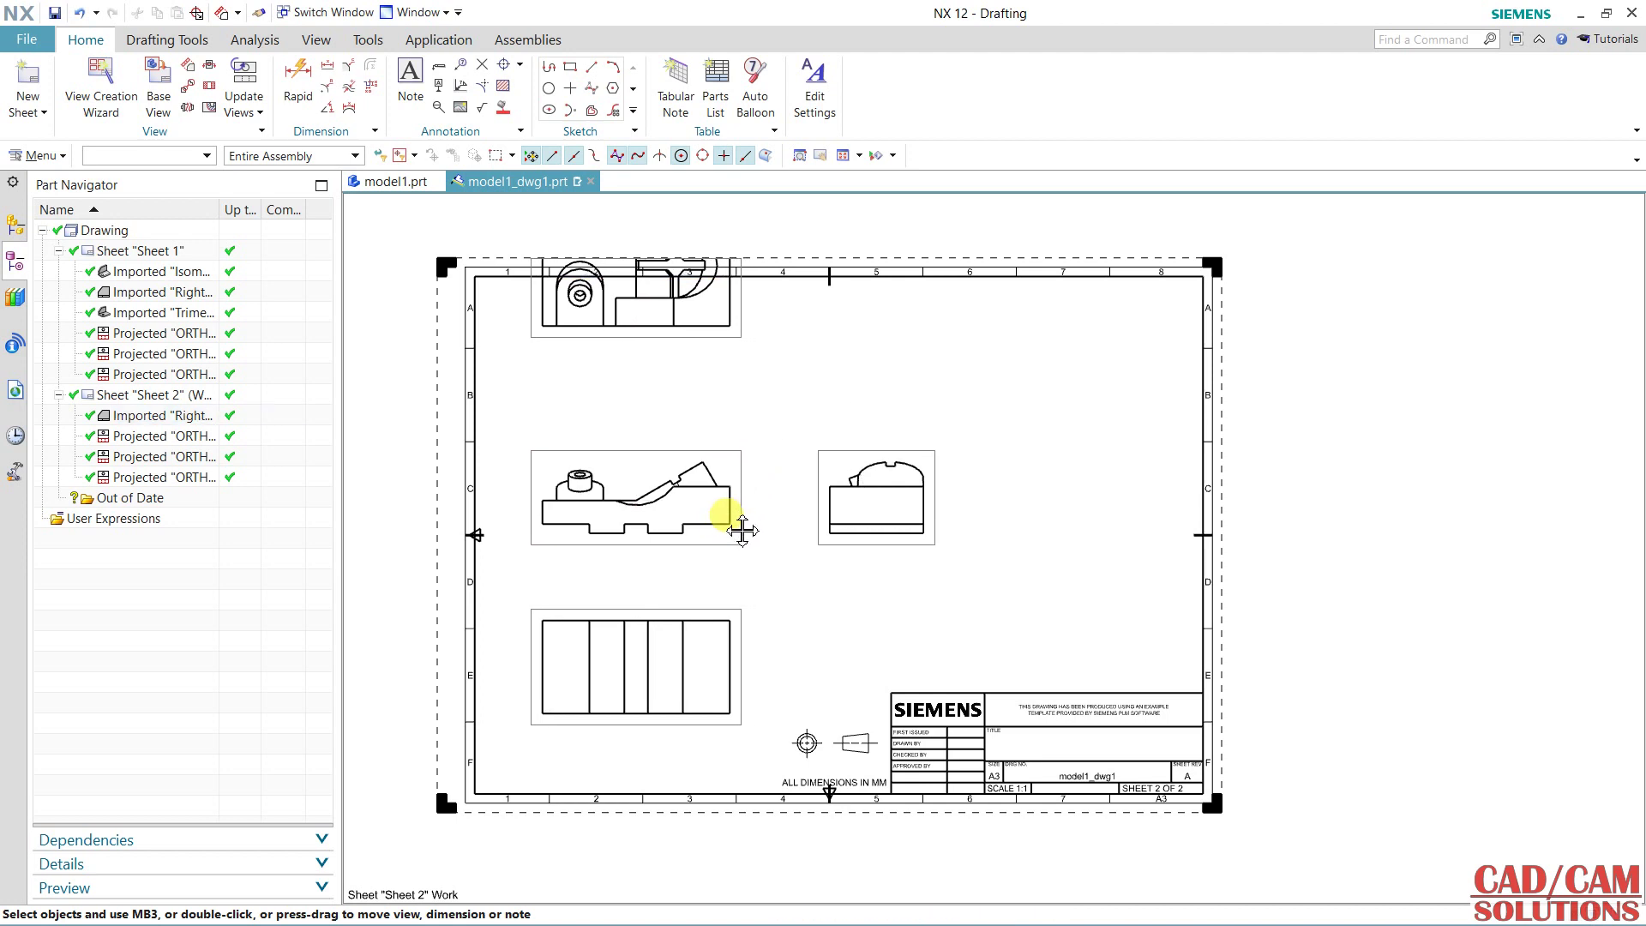
left_click_drag(746, 312, 748, 390)
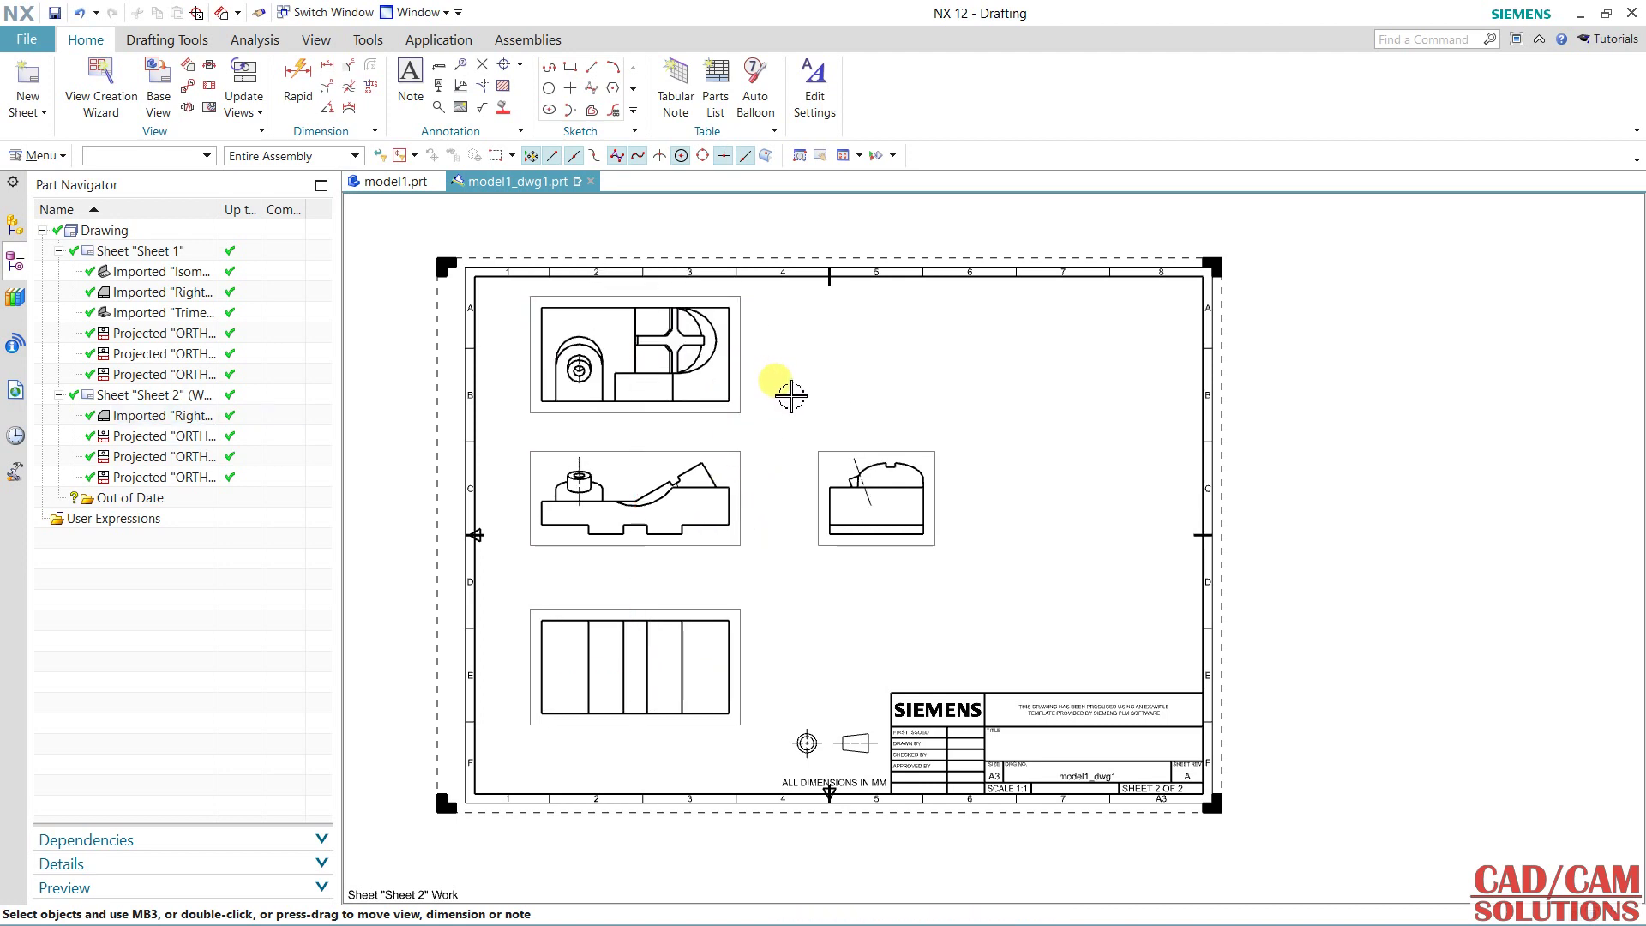
Start another base view and load the part D34 from the NX MODEL folder as its source.
left_click(162, 94)
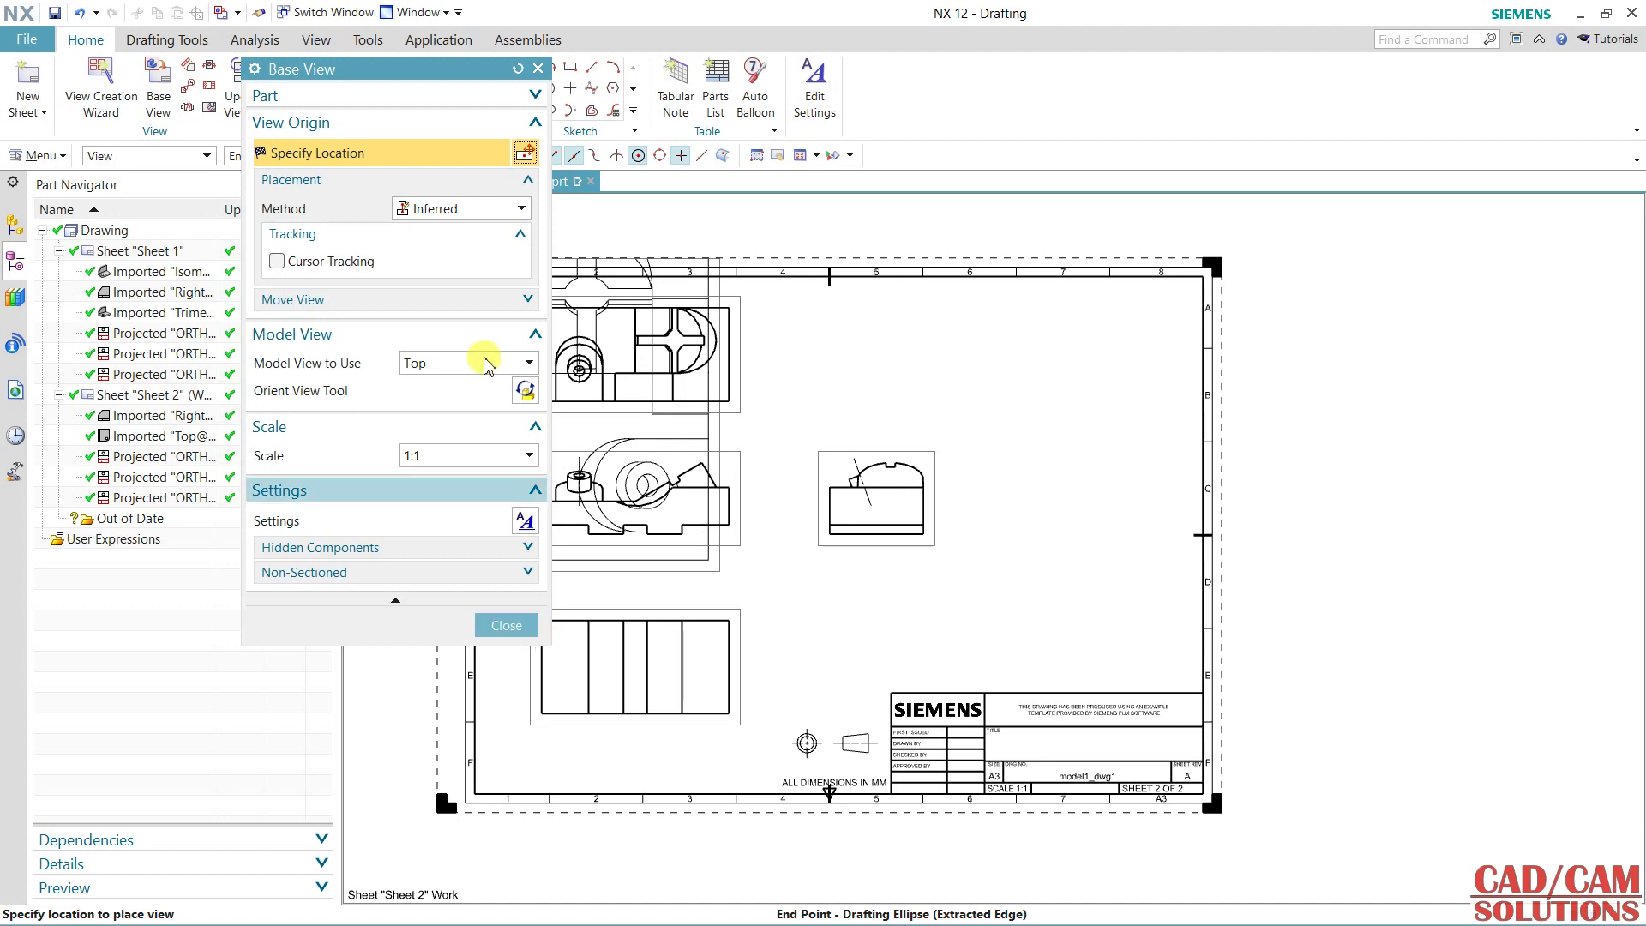
left_click(478, 95)
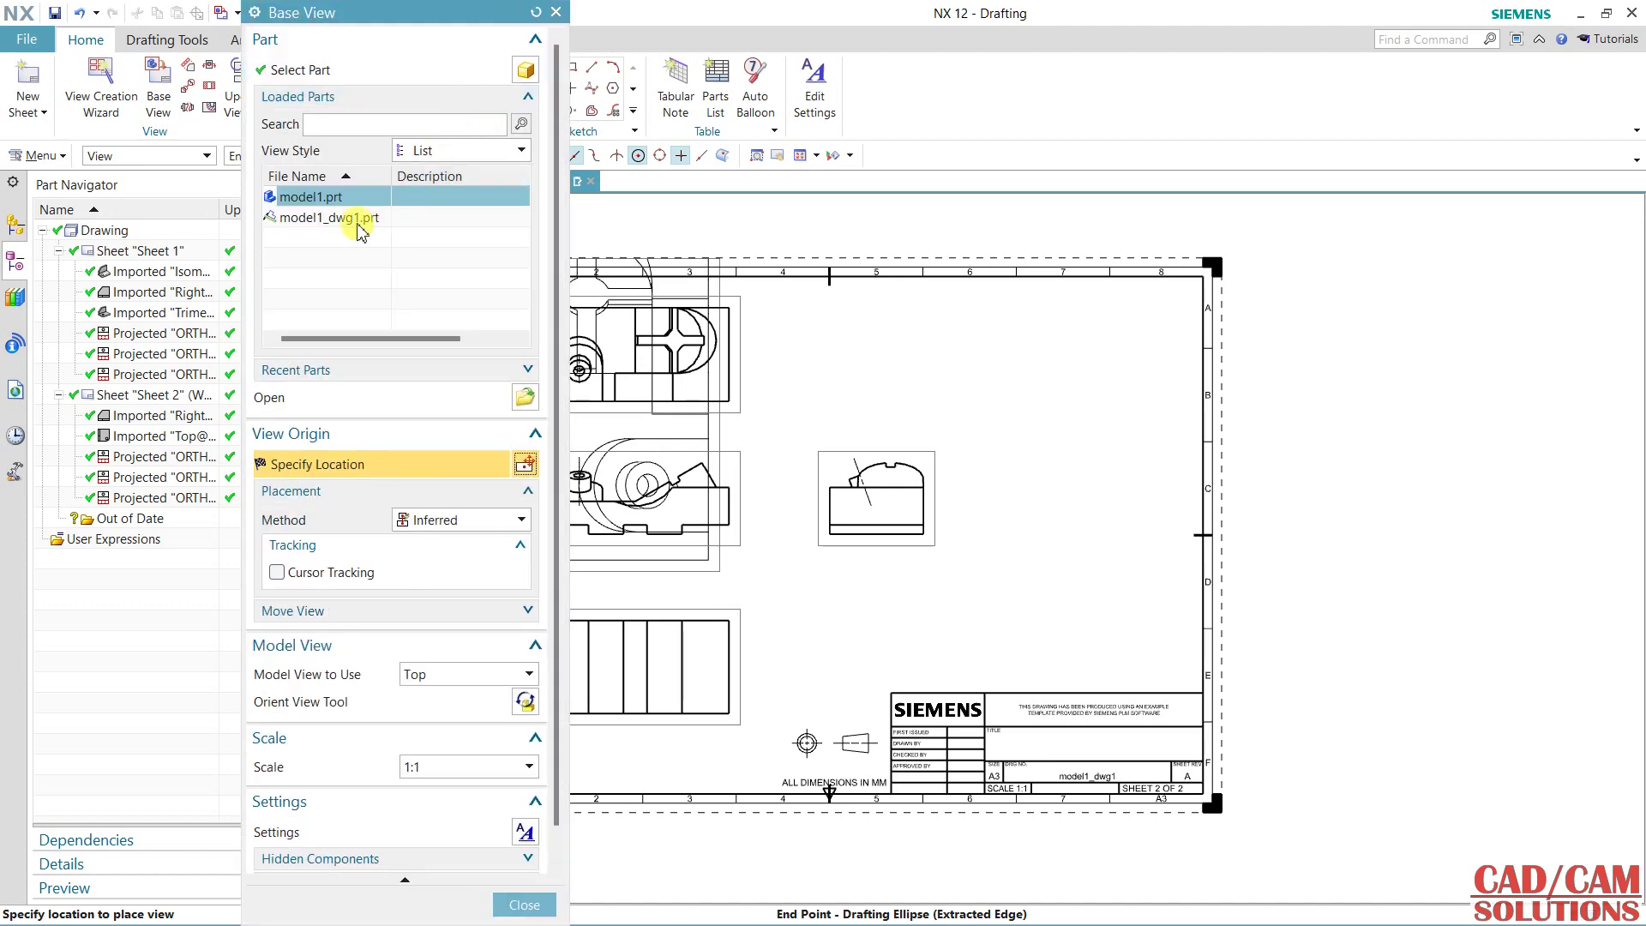
left_click(527, 70)
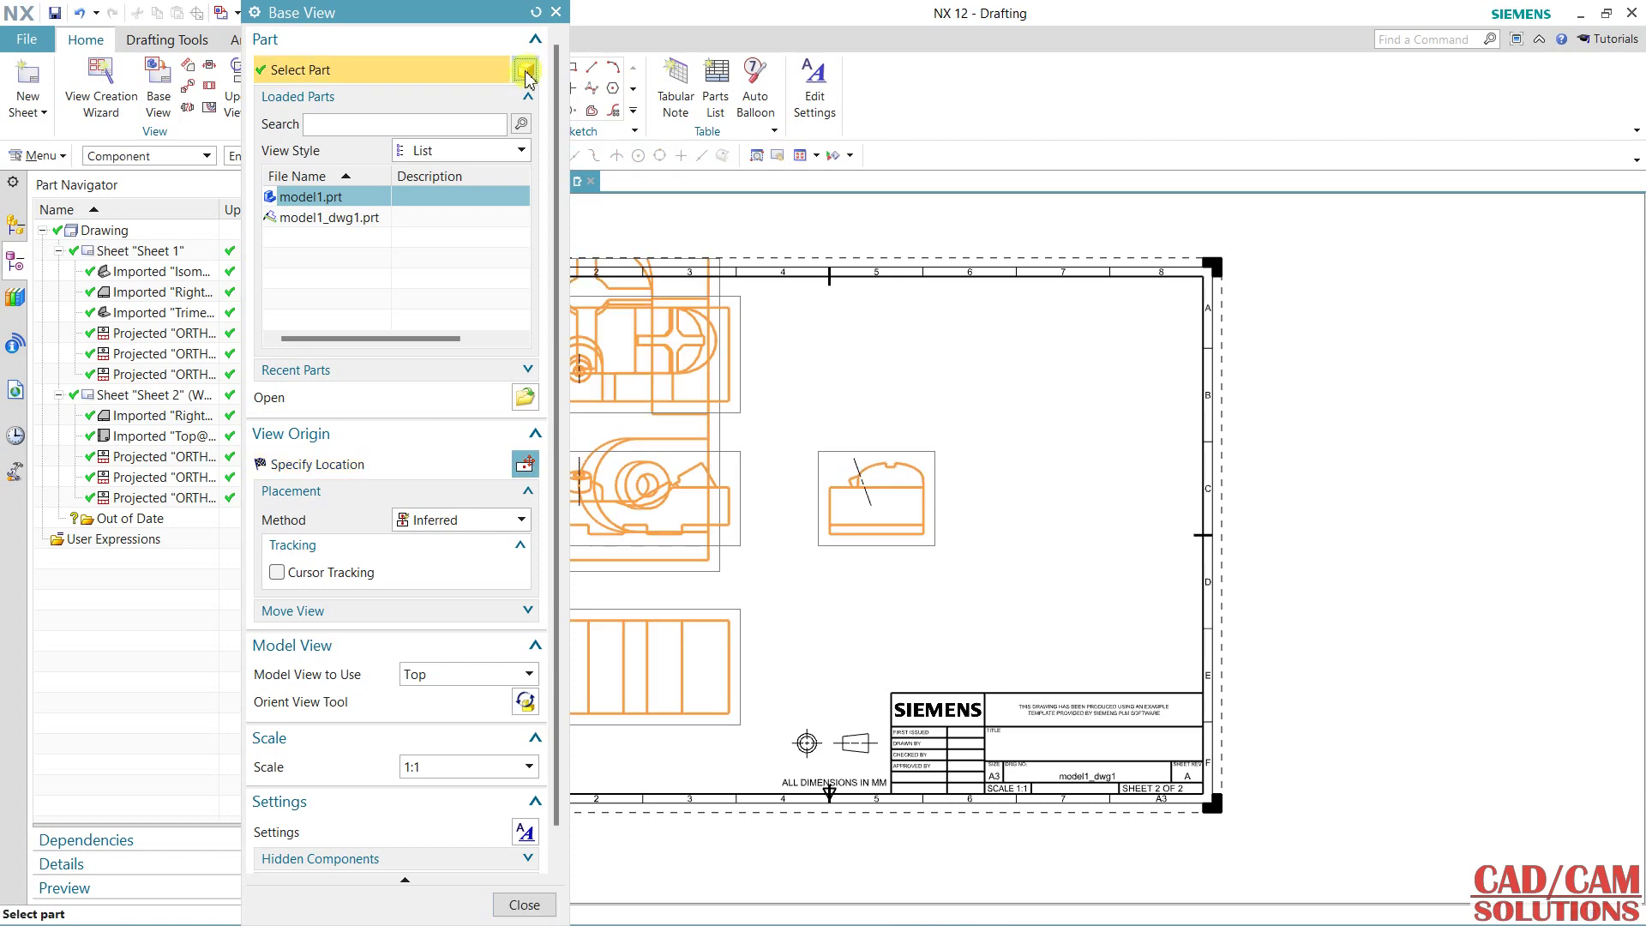
left_click(525, 399)
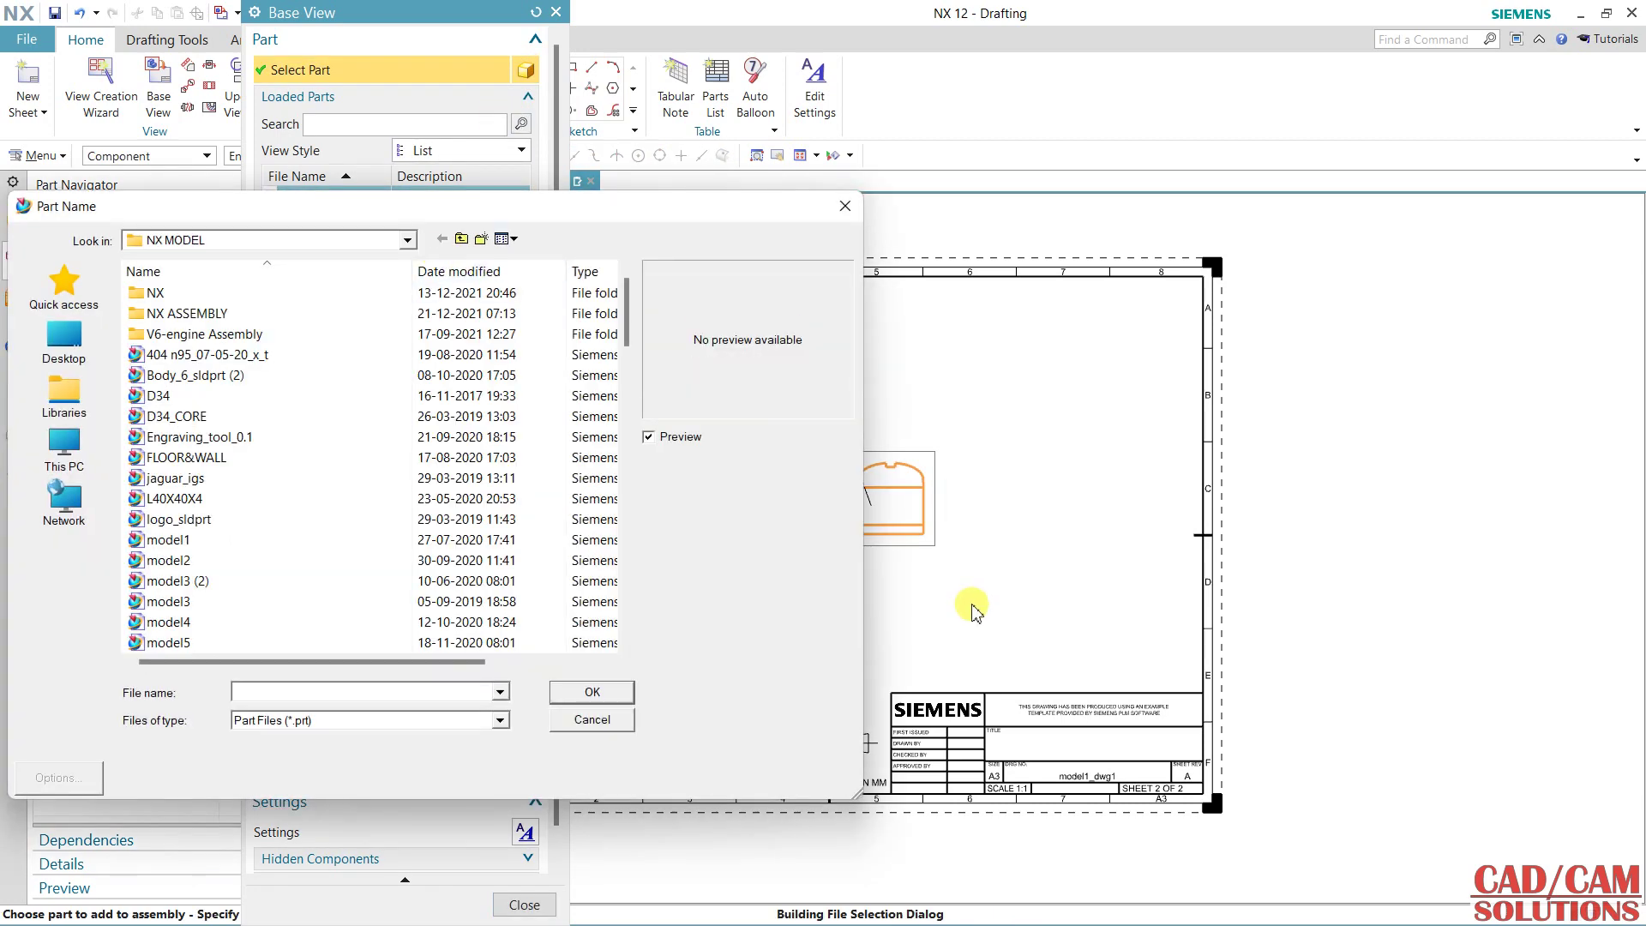
left_click(206, 396)
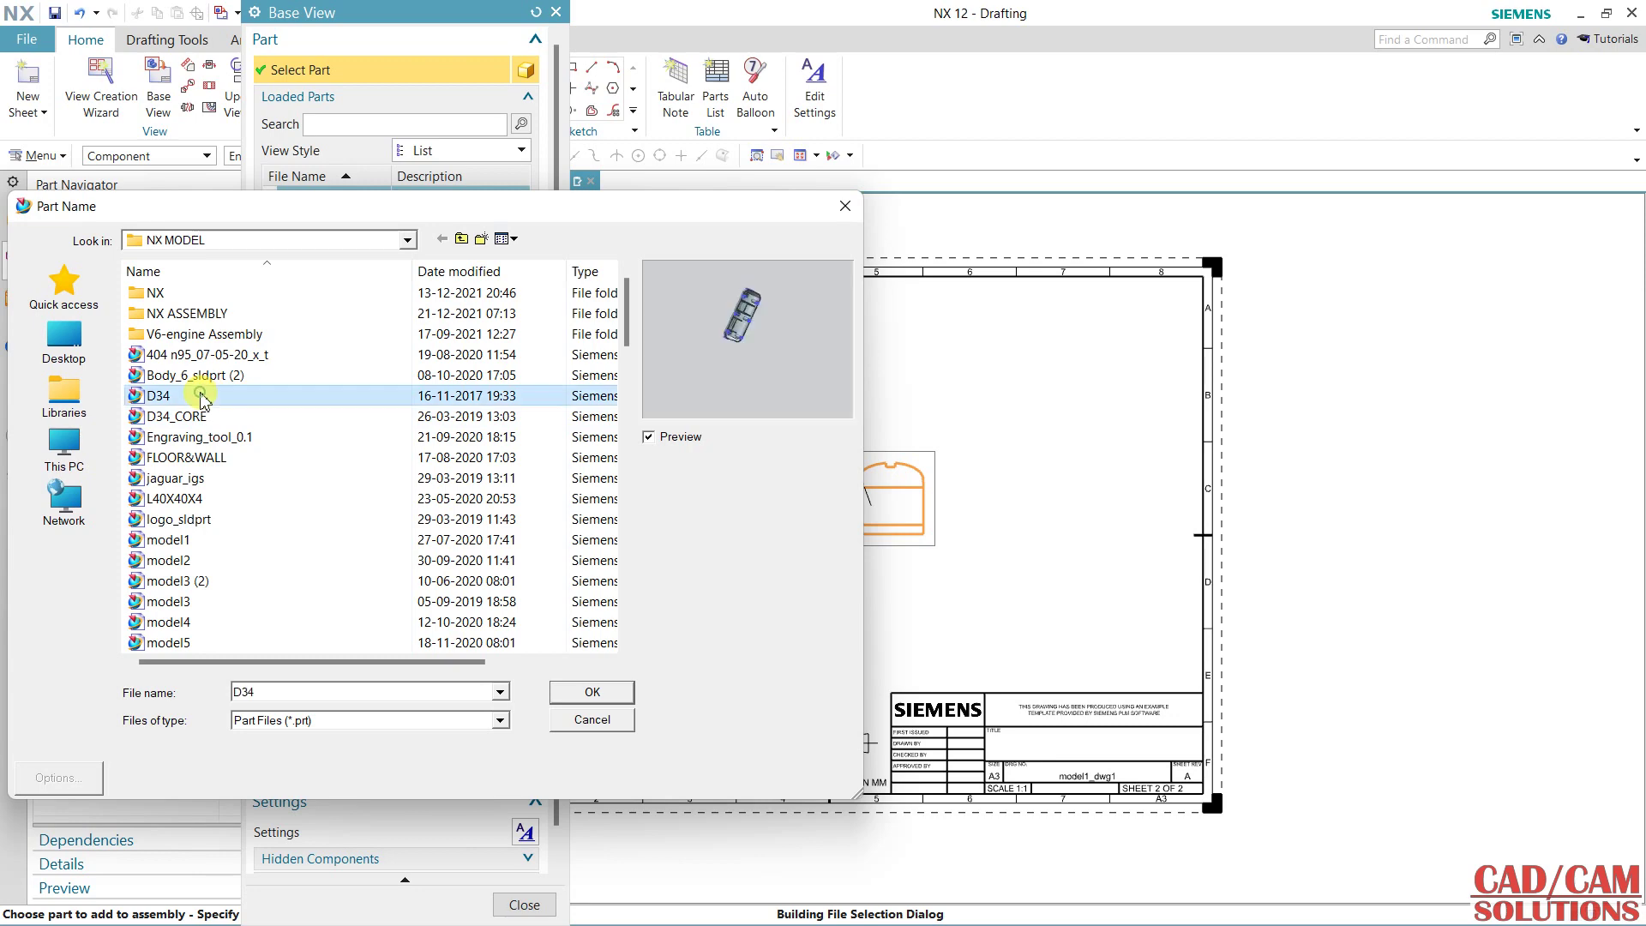
left_click(612, 694)
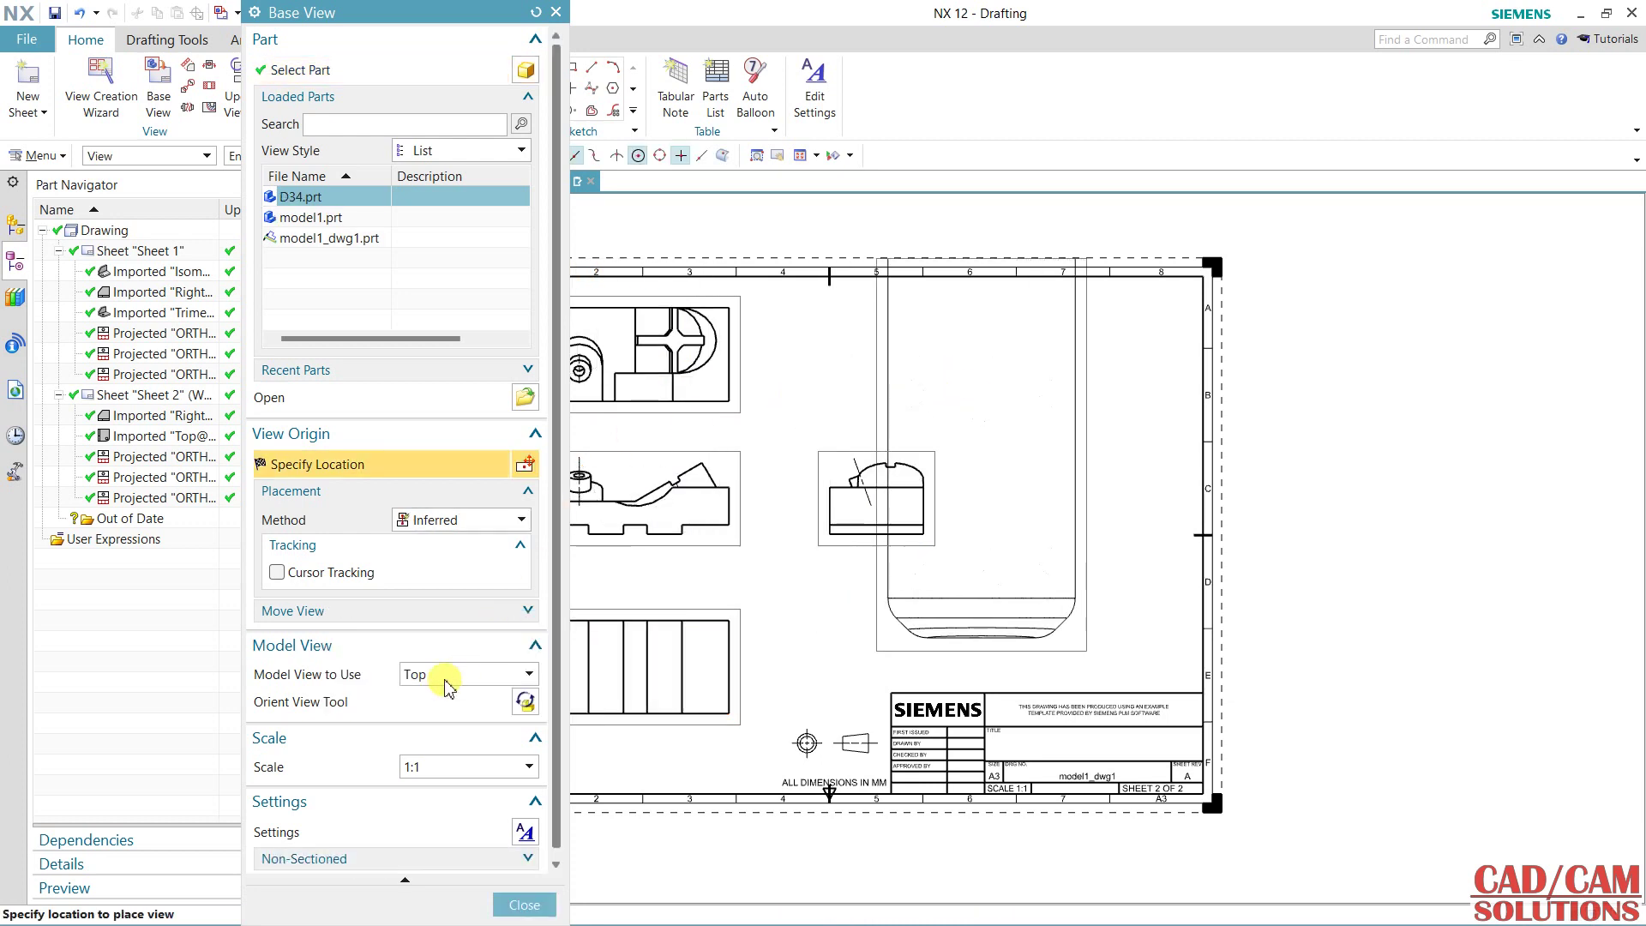
Expand the non-sectioned settings and set the D34 base view's scale to 1:2.
left_click(470, 859)
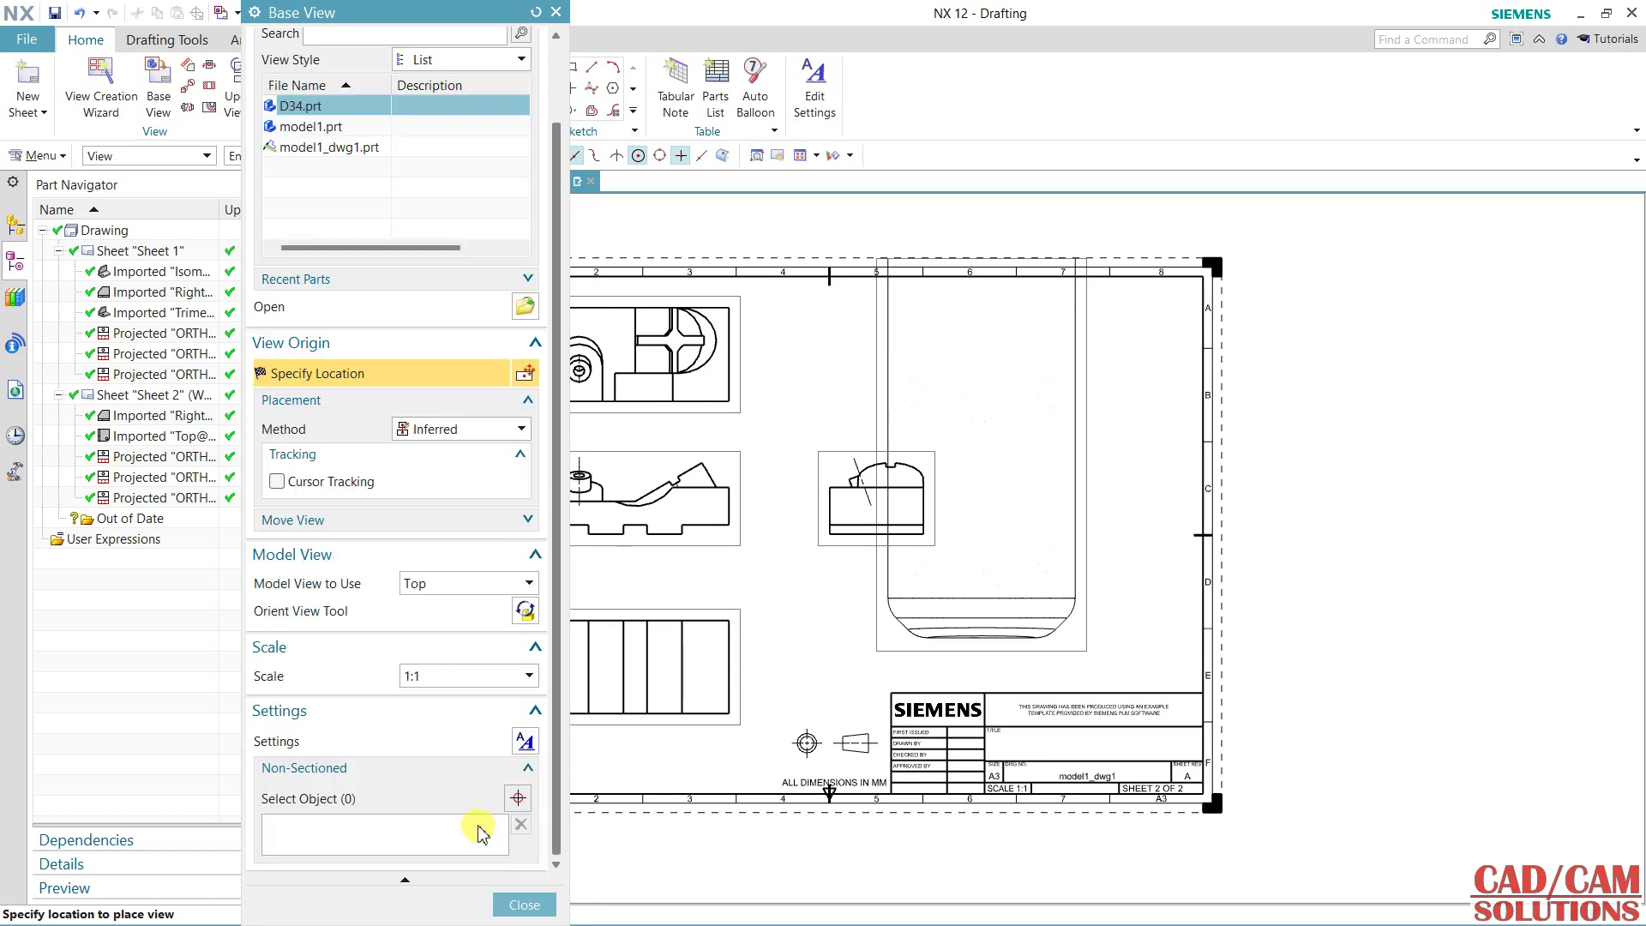
left_click(466, 679)
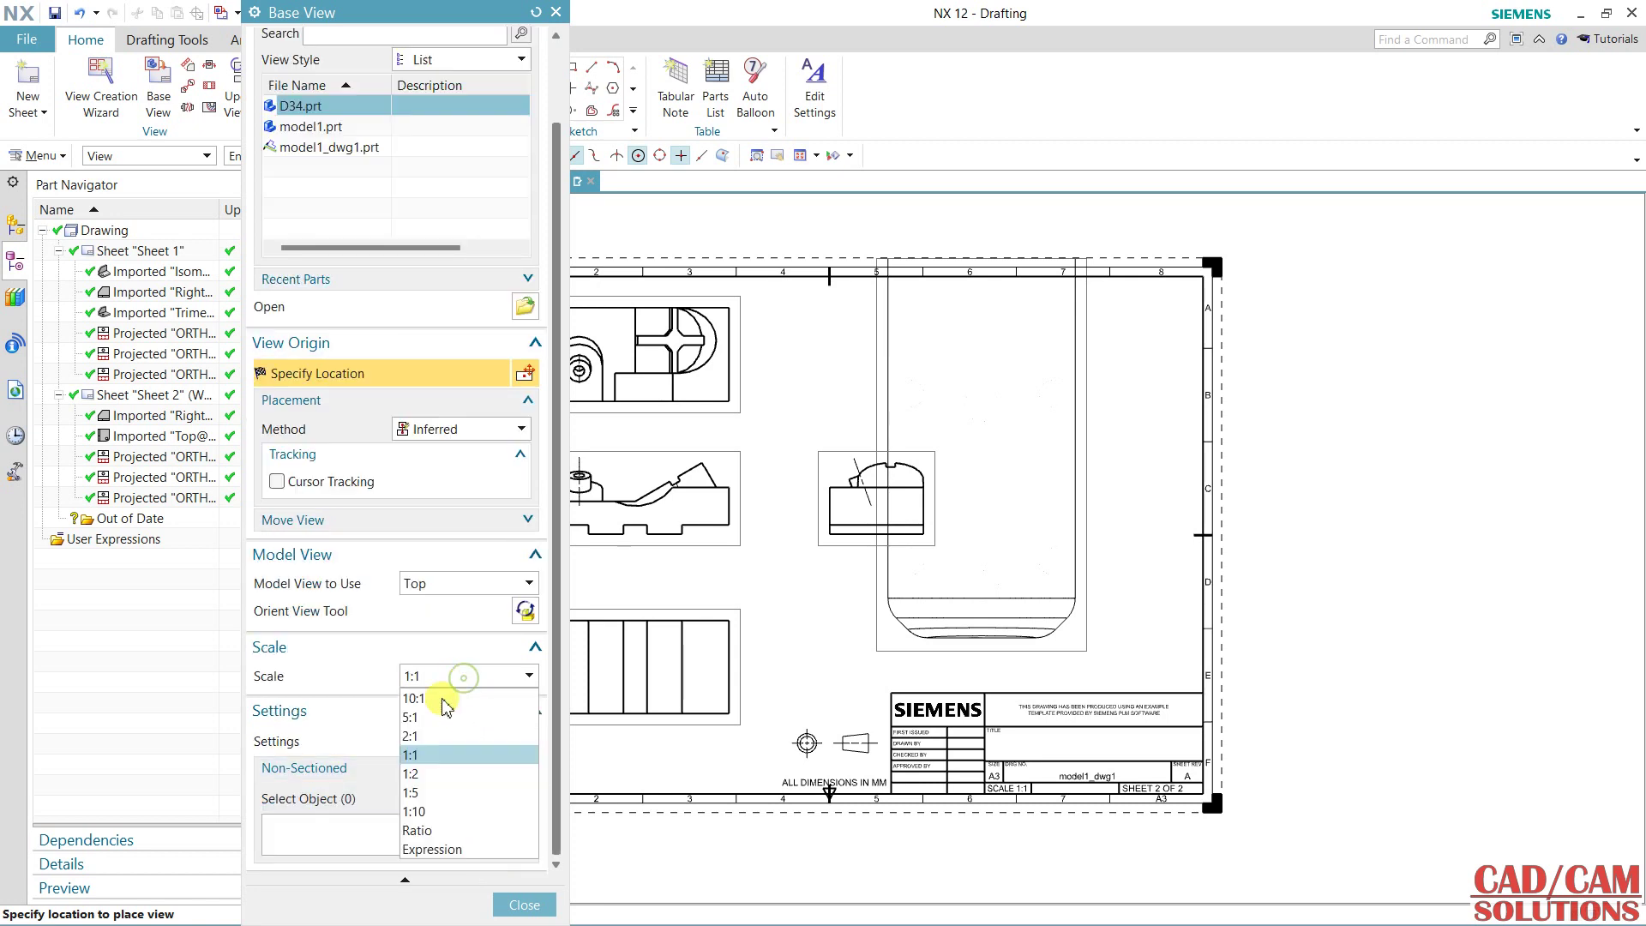
left_click(421, 775)
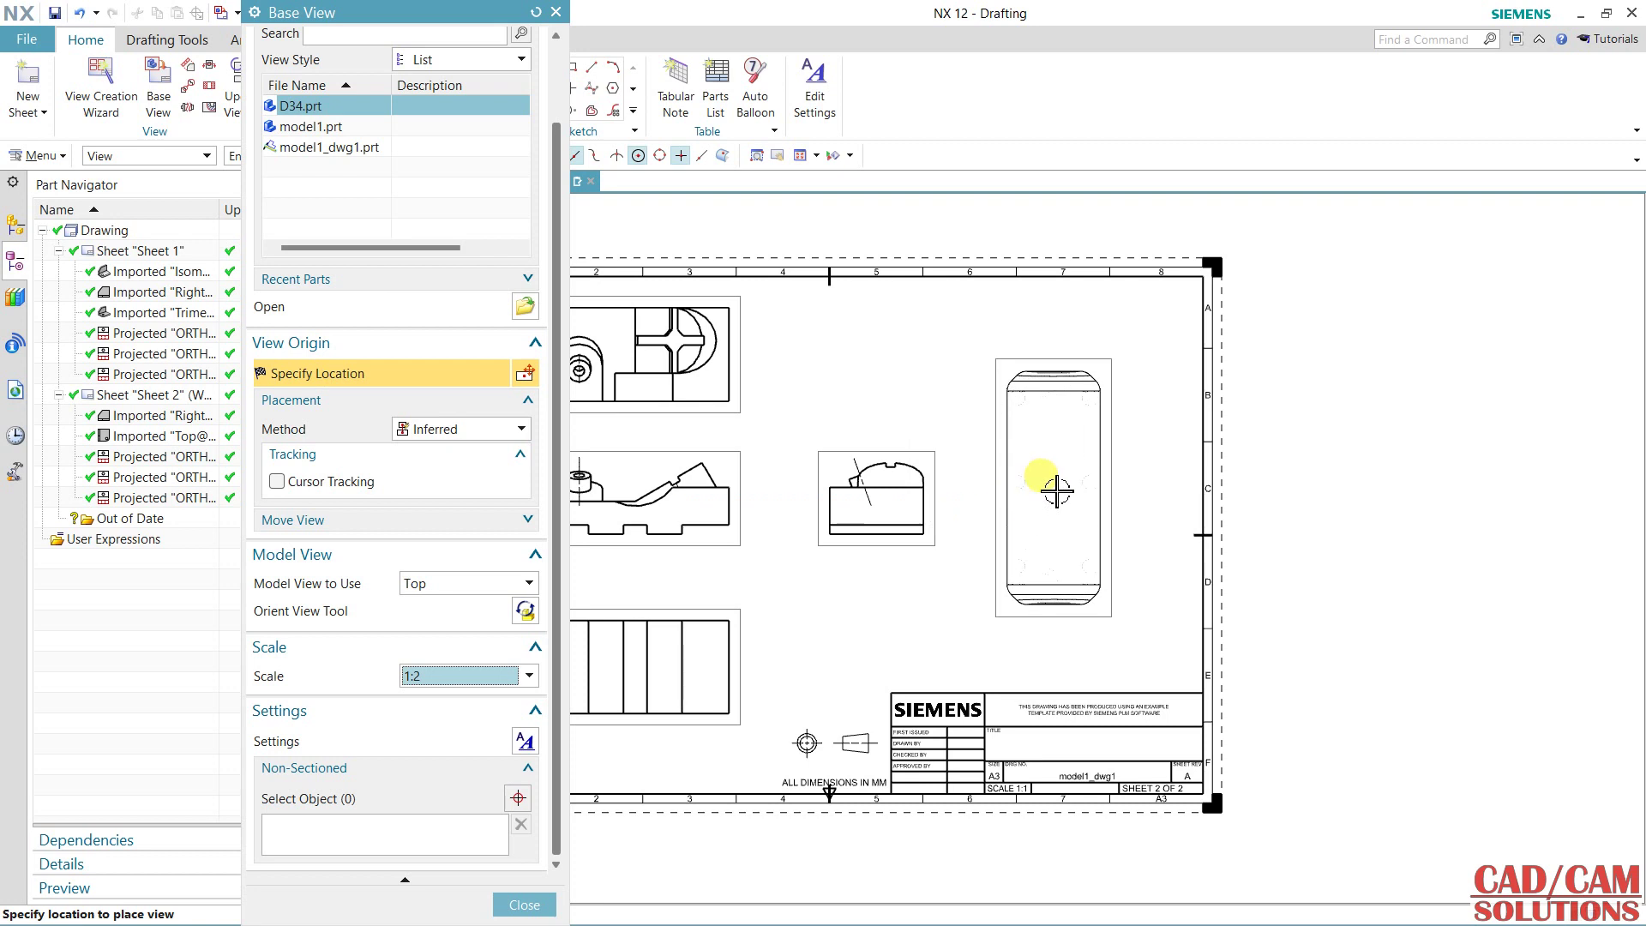
Preview the Front and Right model views for the D34 base view and select Bottom as the model view.
left_click(459, 583)
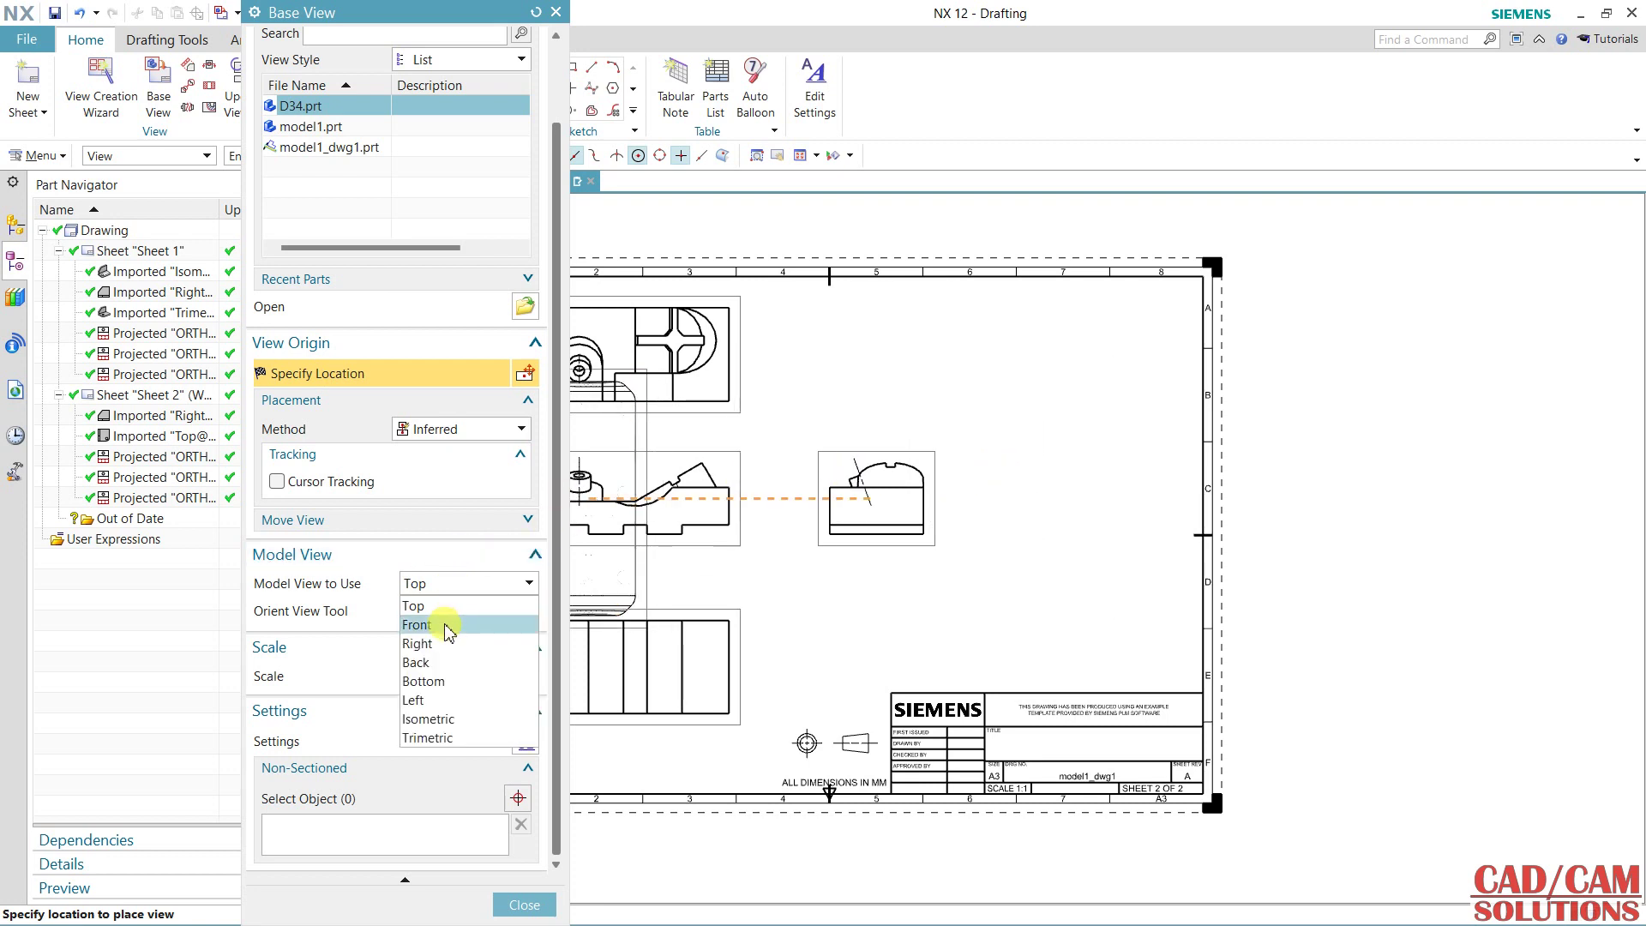
left_click(443, 623)
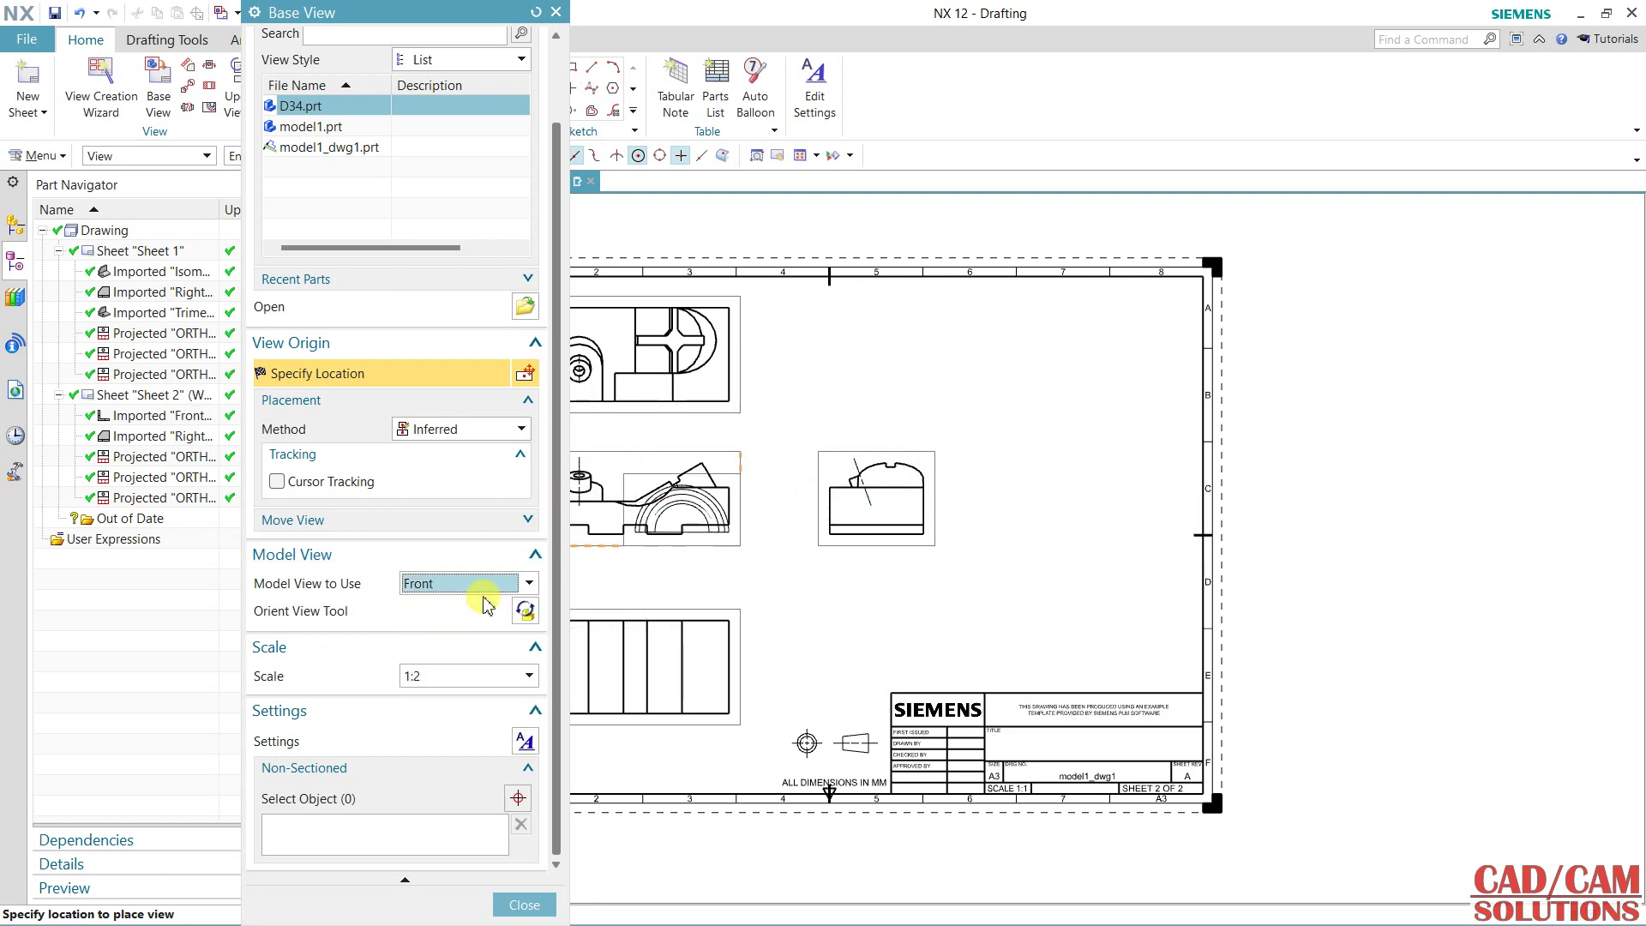
left_click(428, 584)
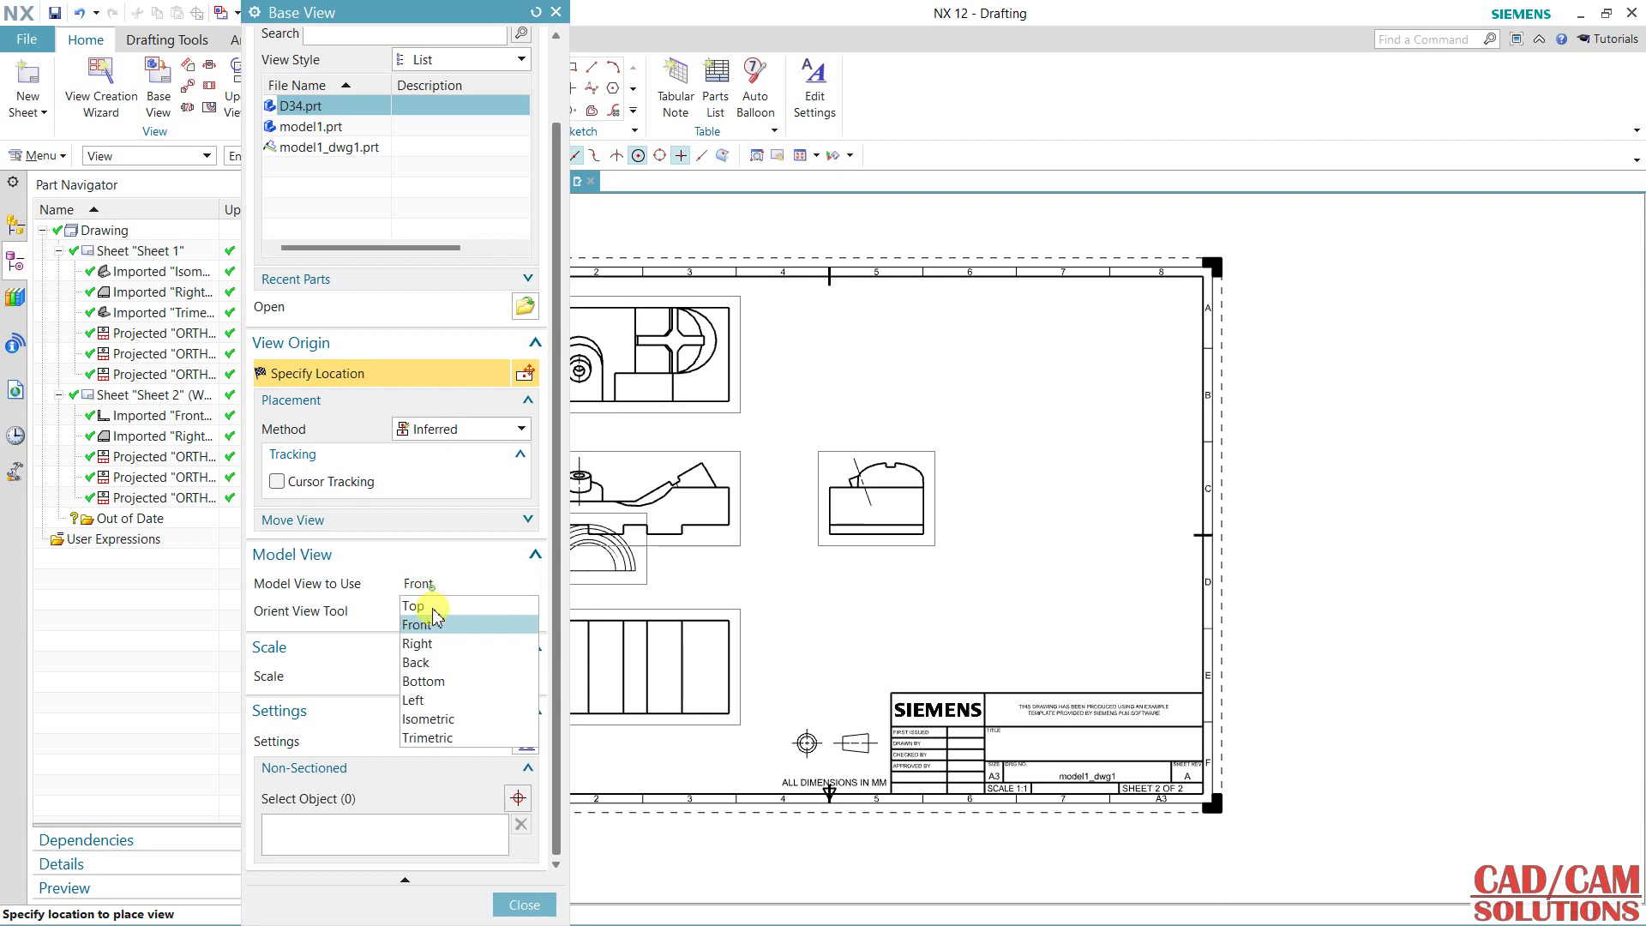
left_click(443, 655)
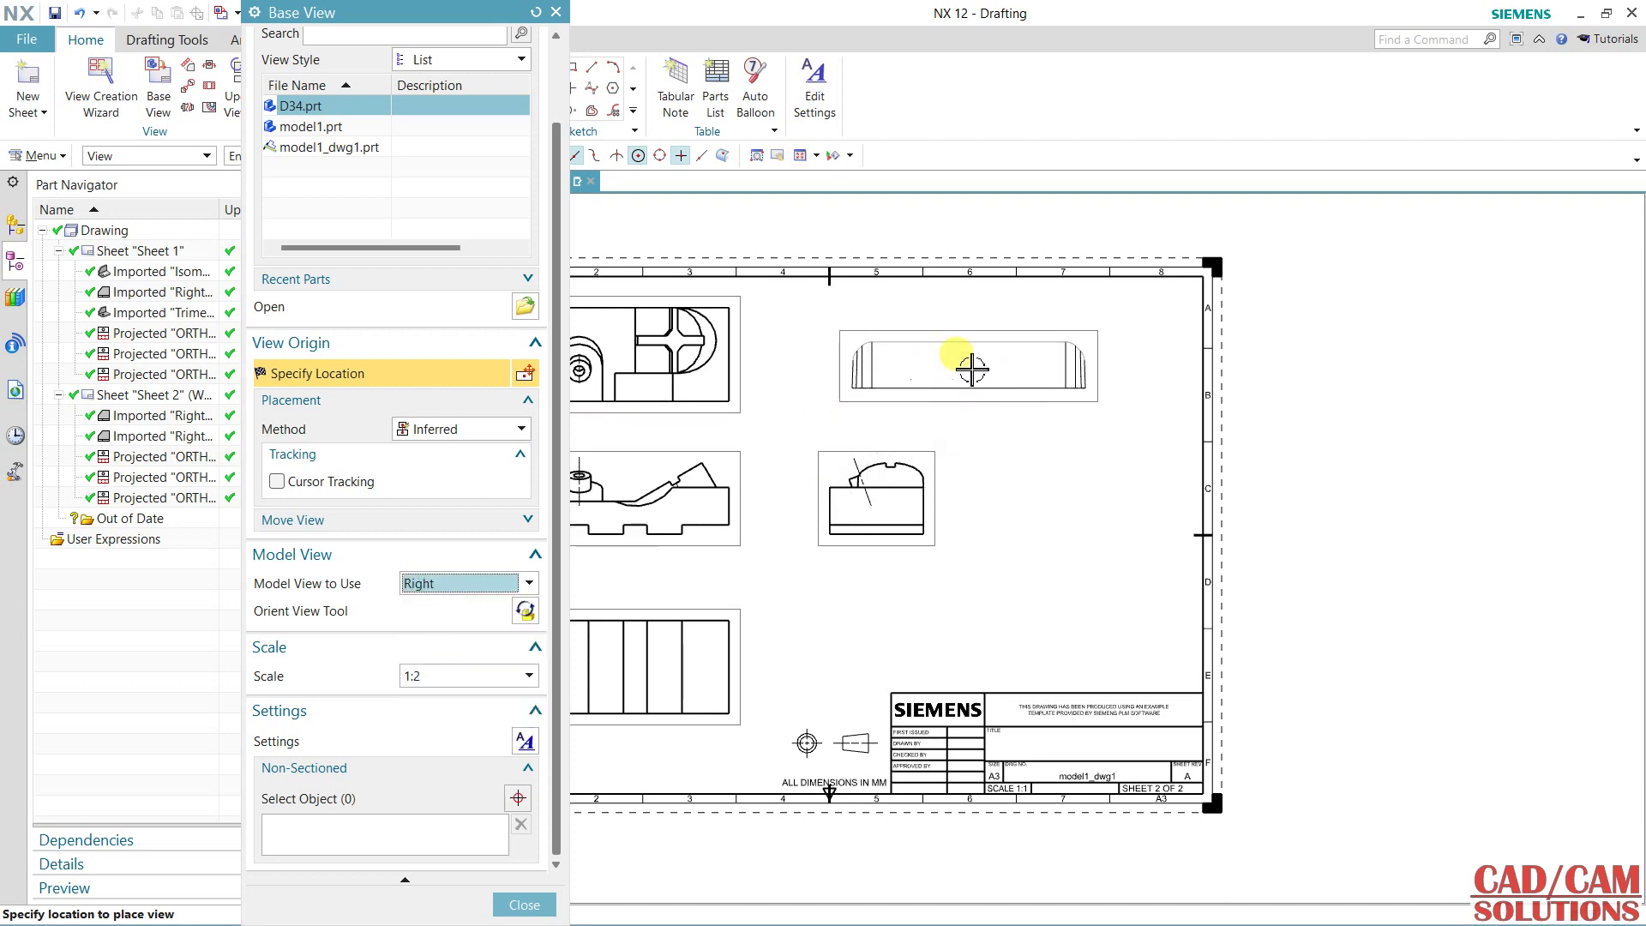
left_click(496, 584)
left_click(424, 681)
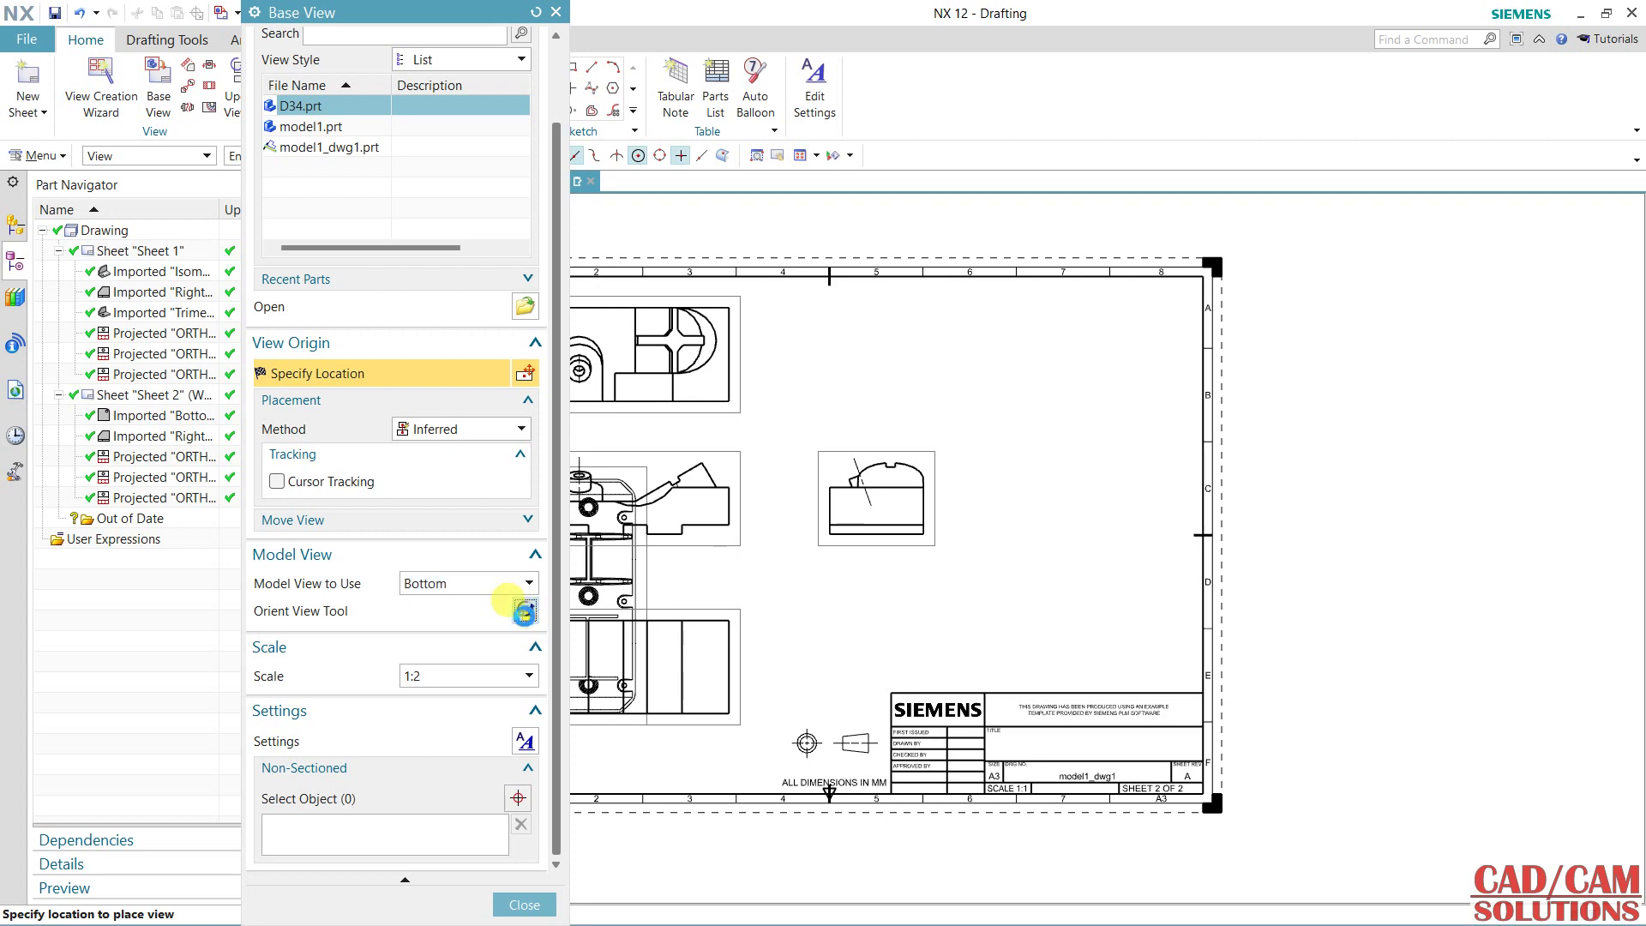
Start reorienting the D34 base view with the Orient View Tool and set its normal direction along the X-axis.
left_click(590, 592)
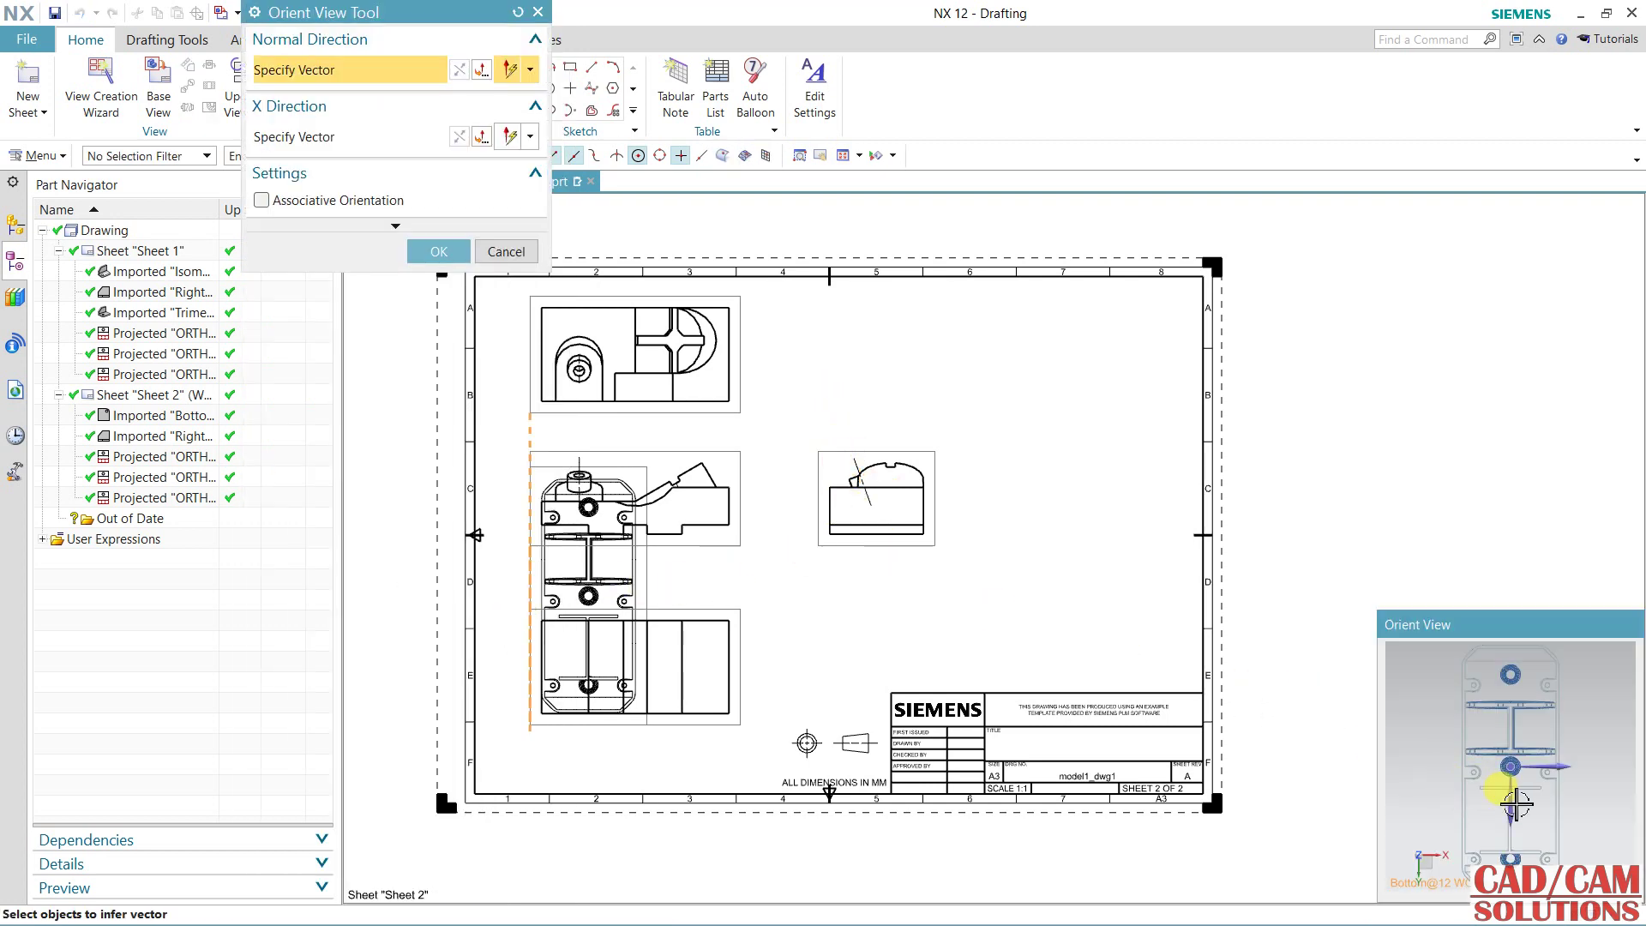
left_click(1512, 806)
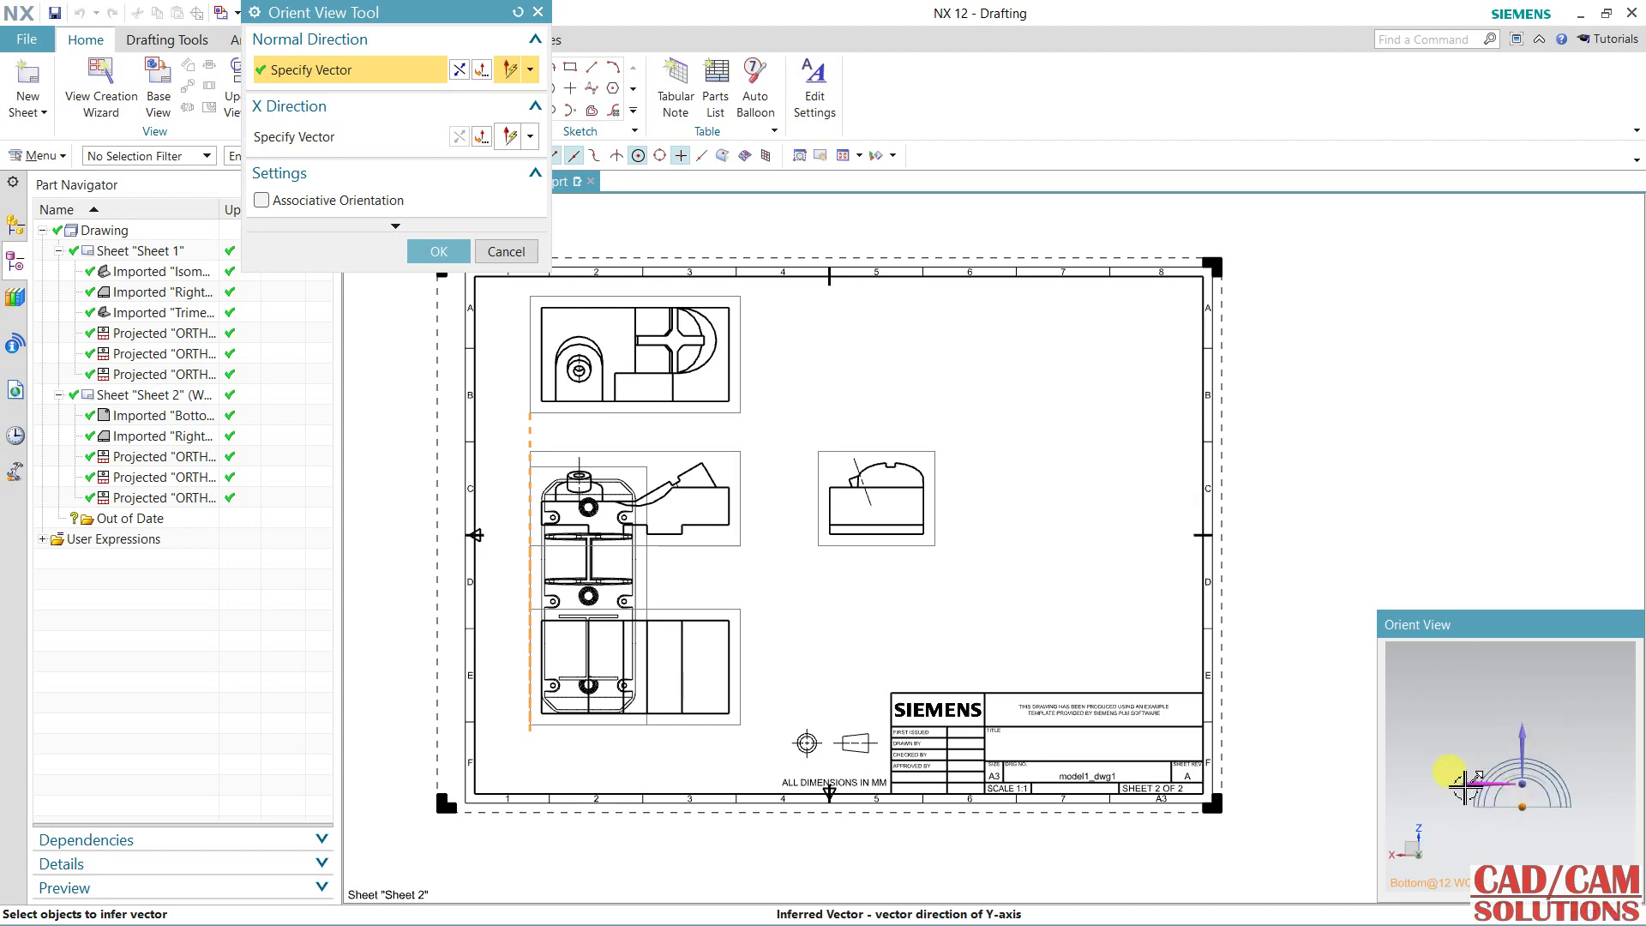
middle_click_drag(1464, 782, 1506, 736)
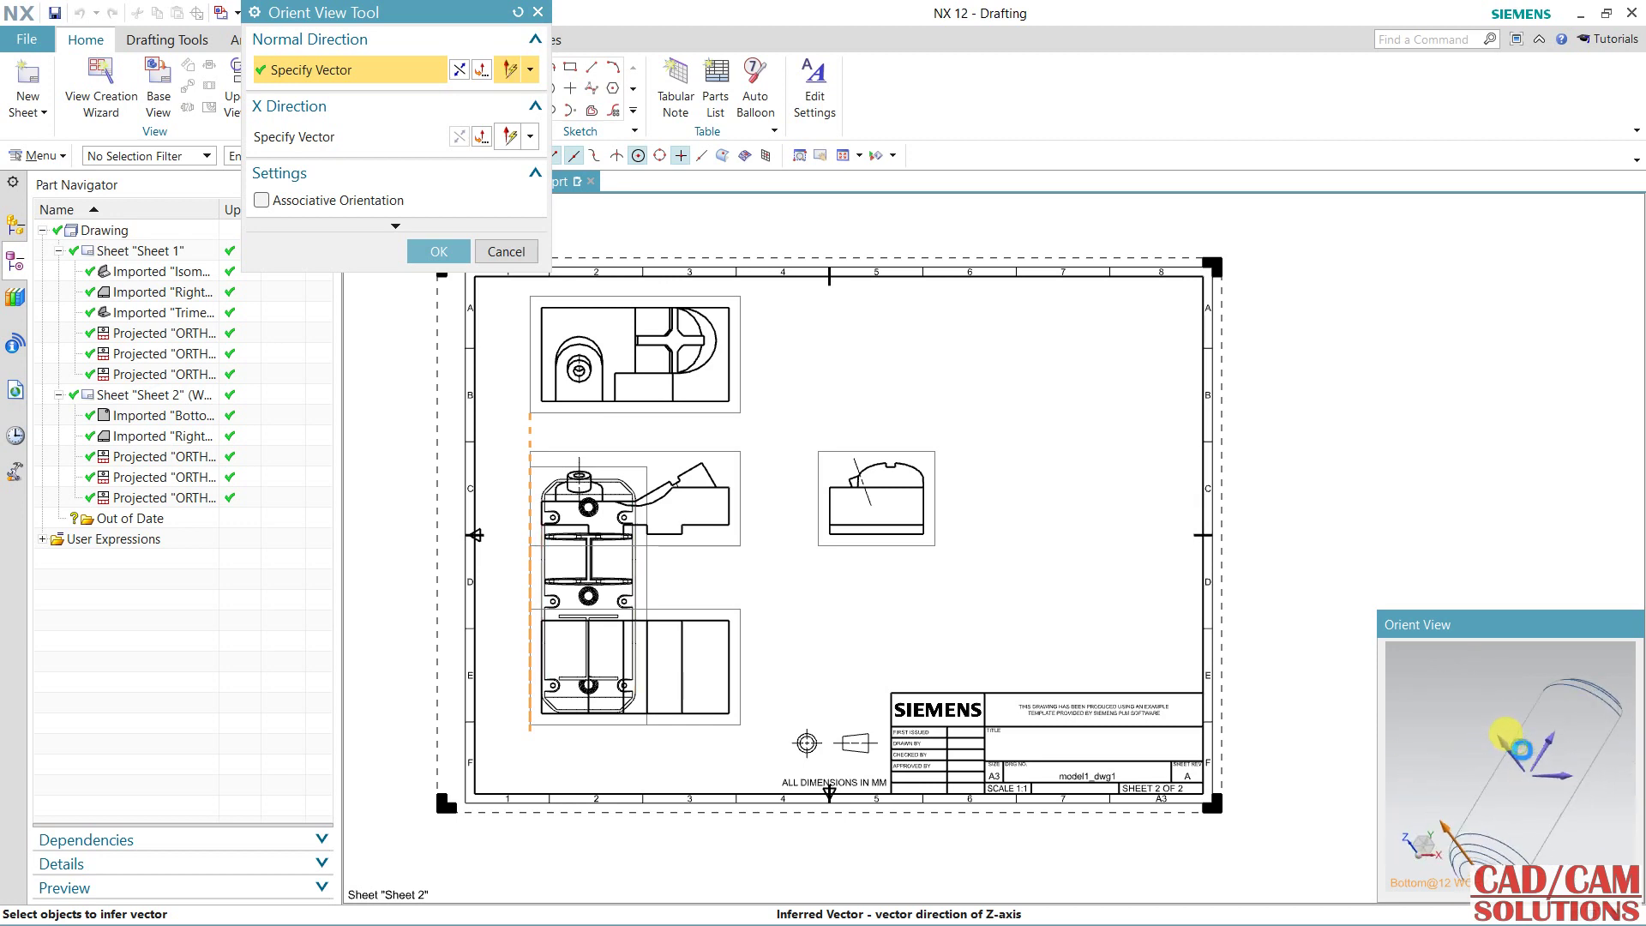
left_click(1587, 768)
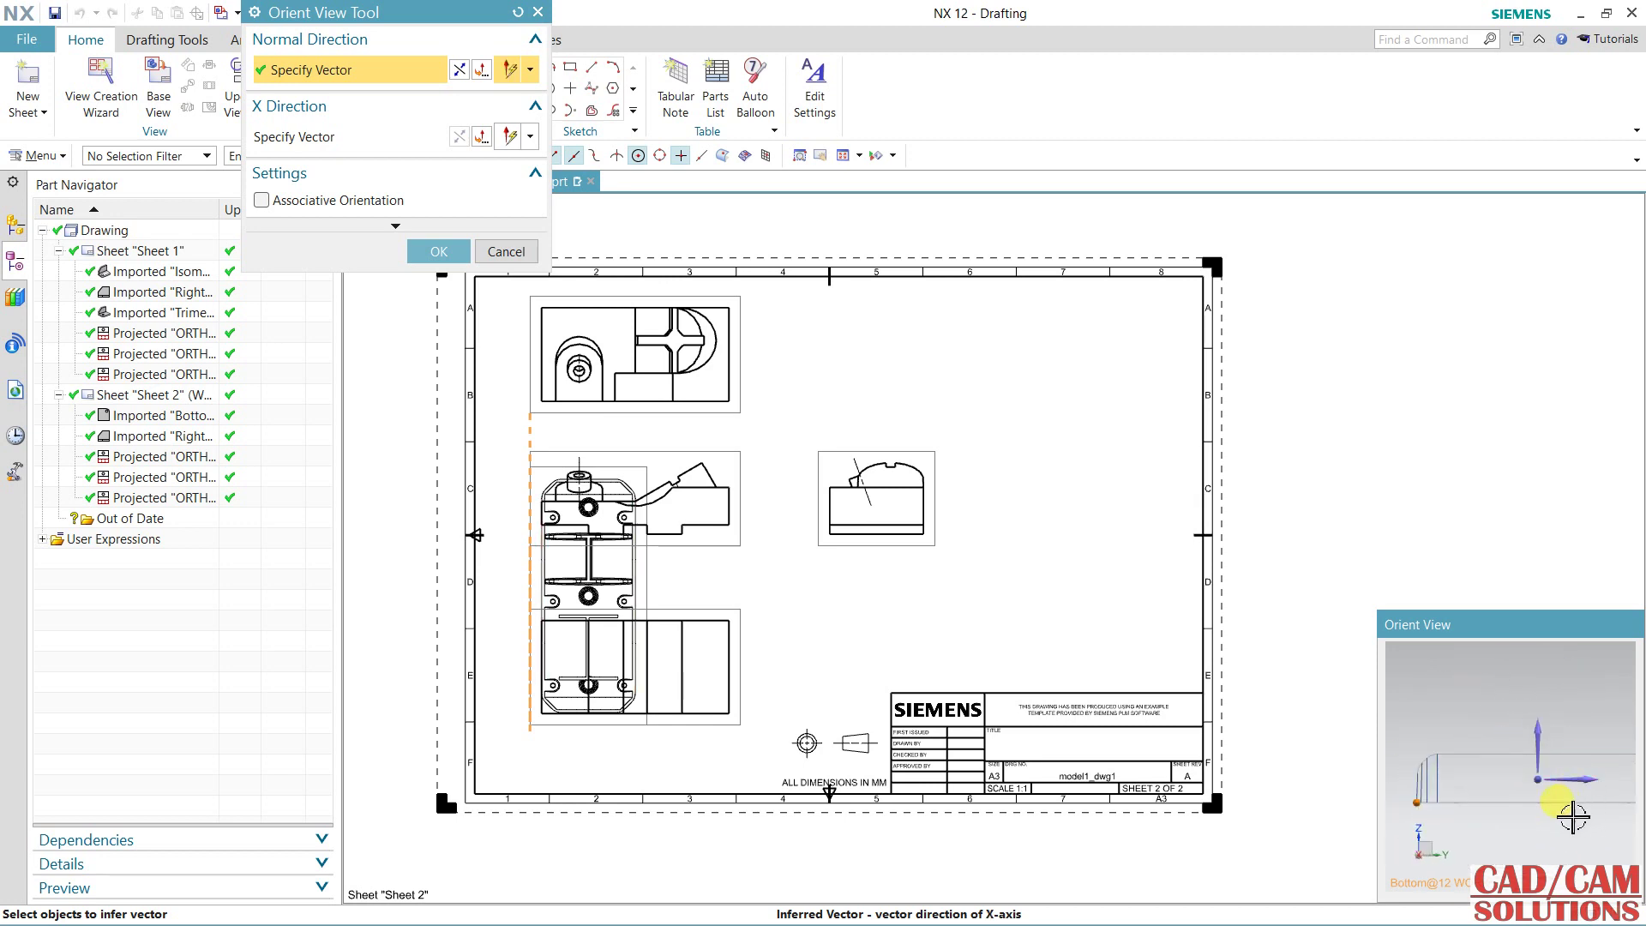
middle_click_drag(1566, 810, 1566, 764)
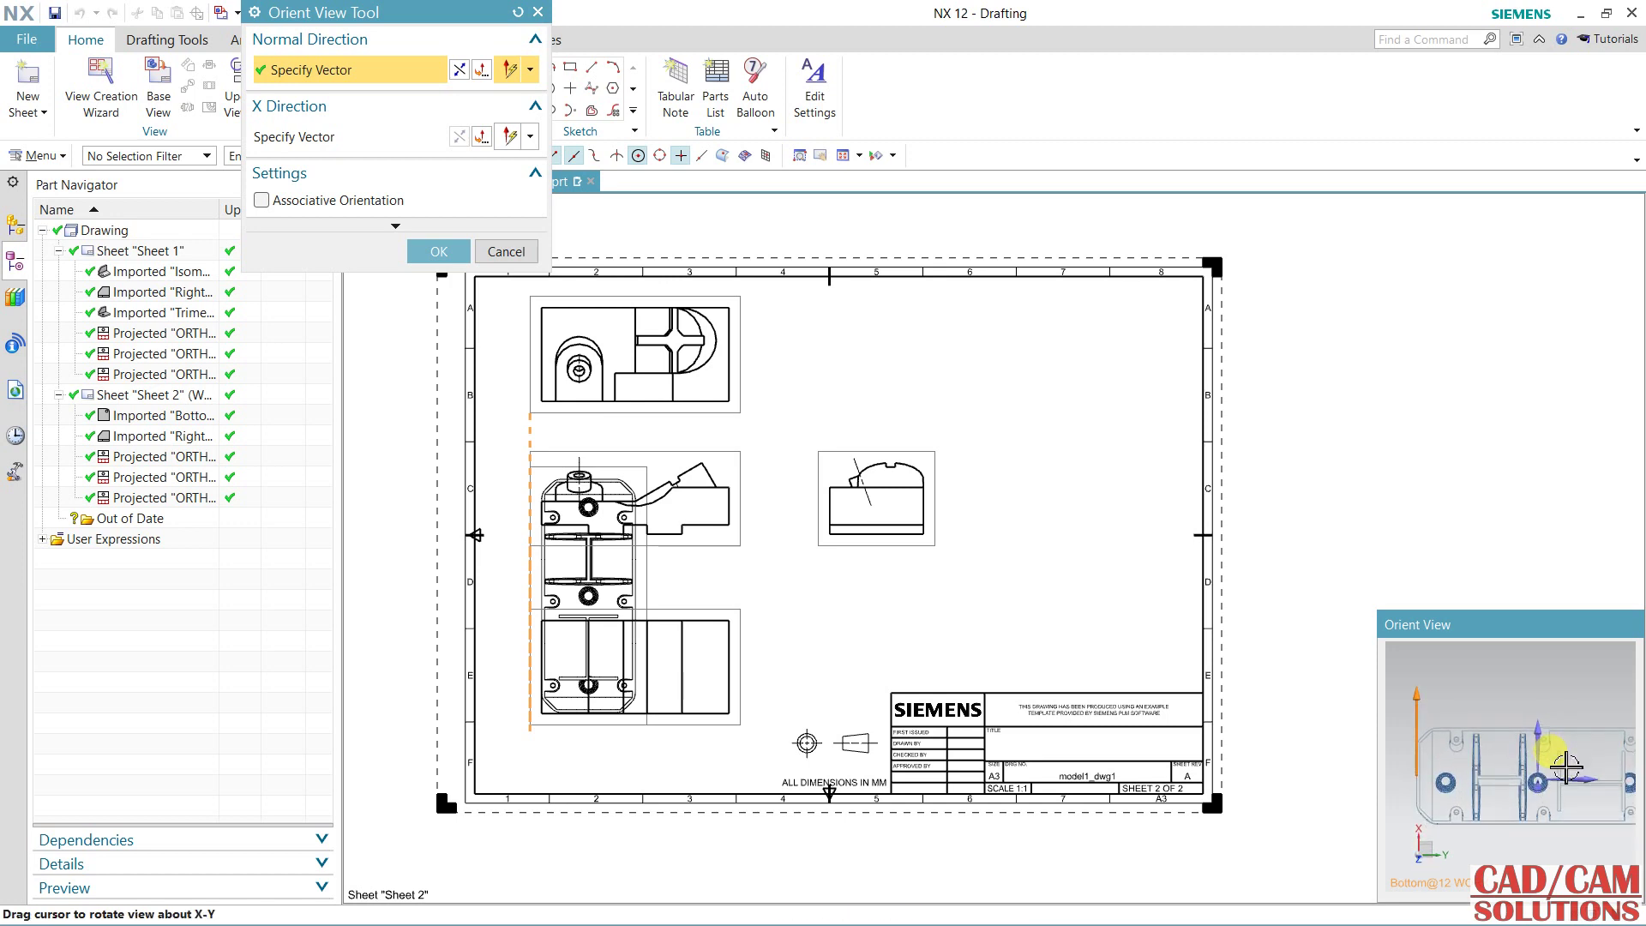
Set the D34 view's X direction along the Y-axis and its normal direction along the reversed Z-axis, and accept the orientation.
left_click(357, 138)
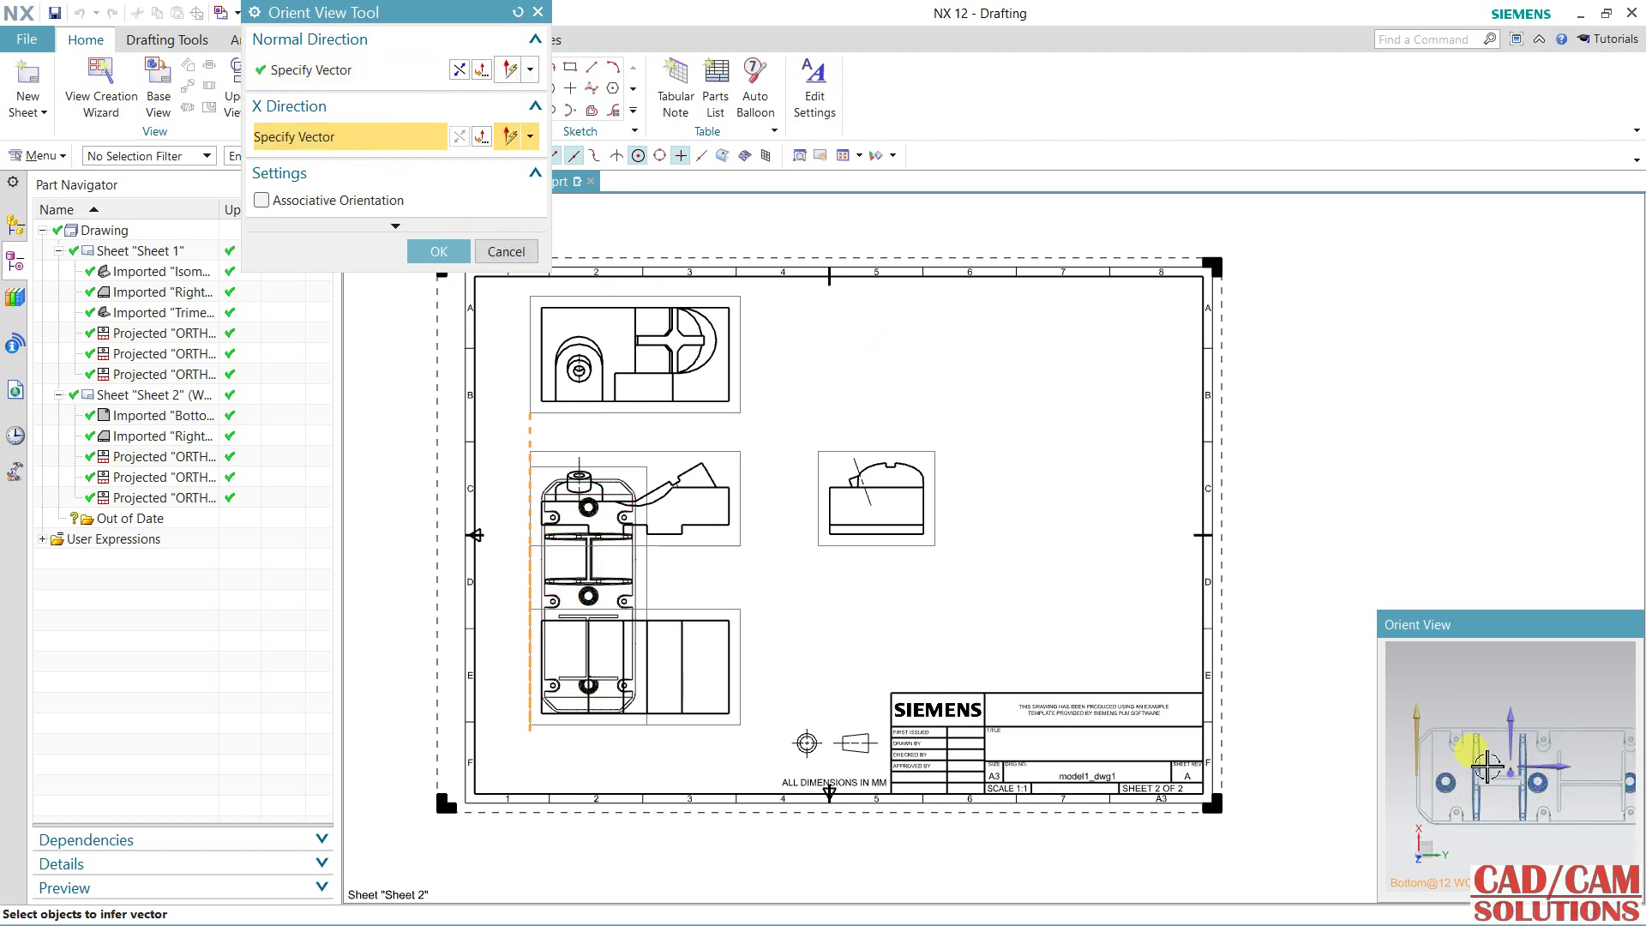
left_click(1567, 767)
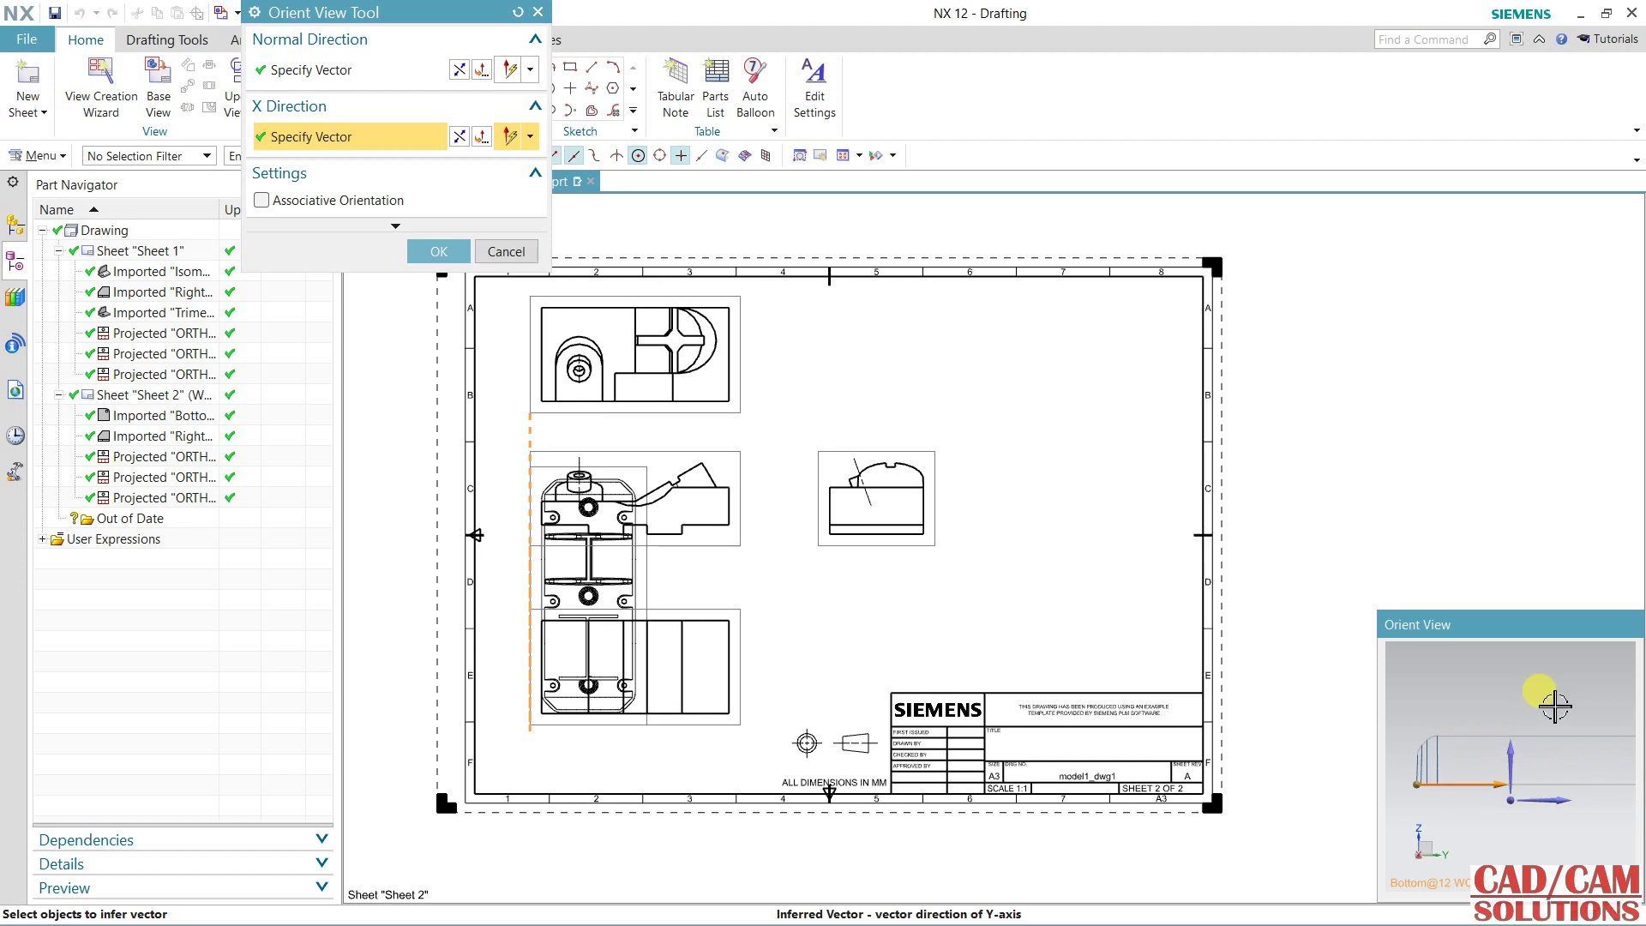
left_click(372, 71)
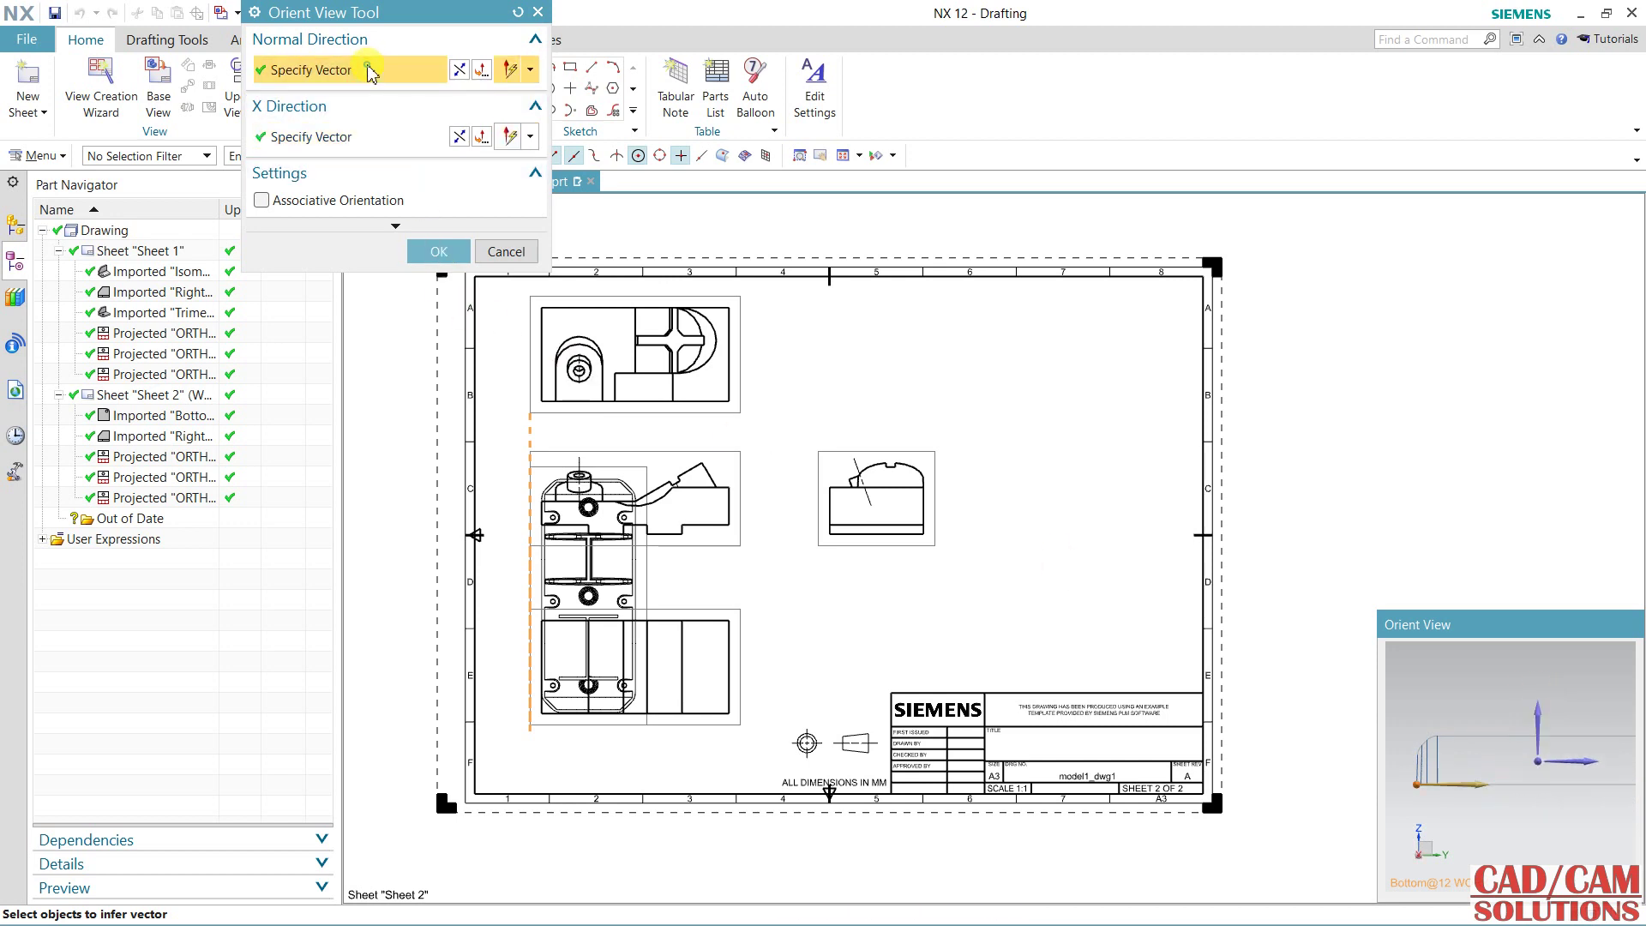
middle_click_drag(1528, 832, 1538, 720)
left_click(1534, 714)
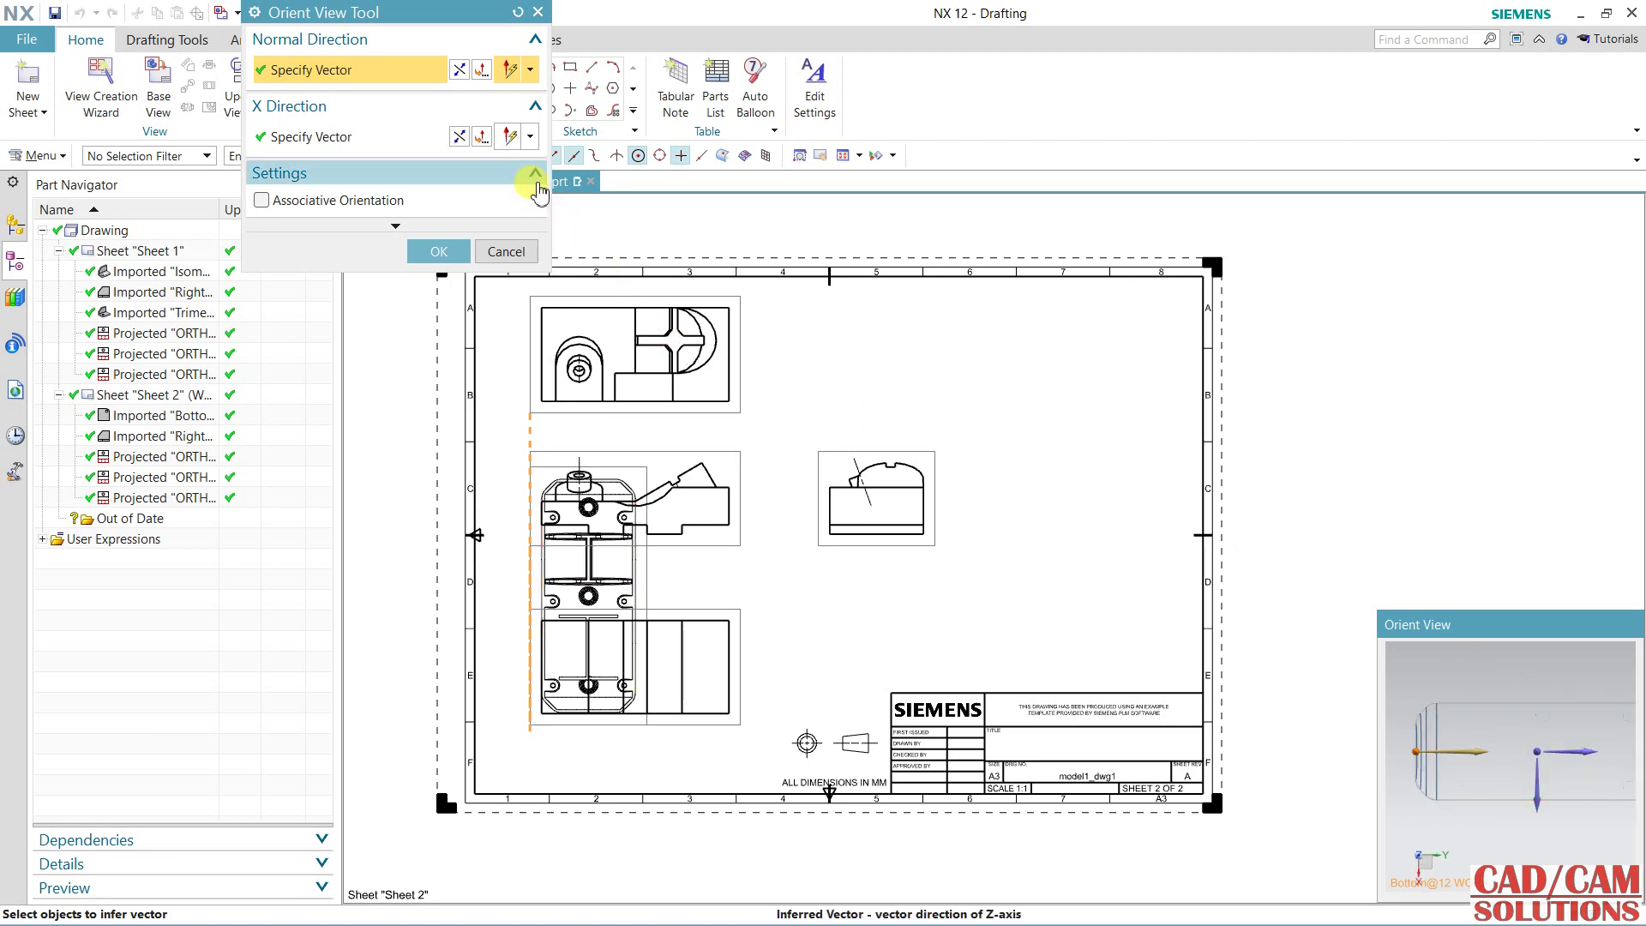
left_click(463, 73)
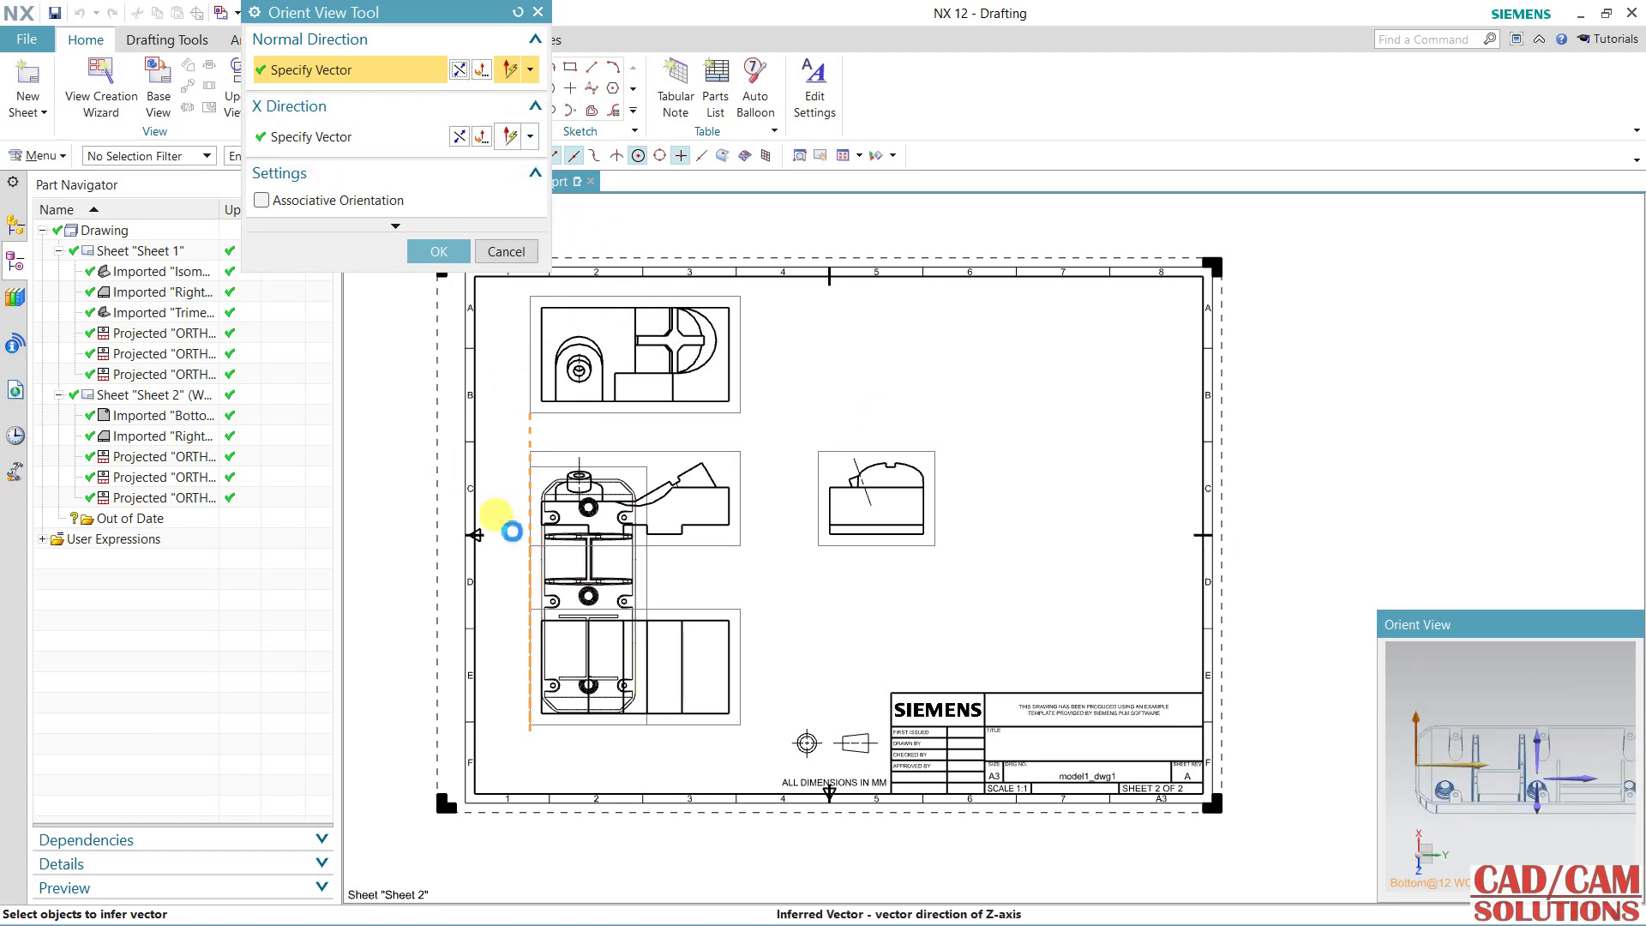
left_click(438, 251)
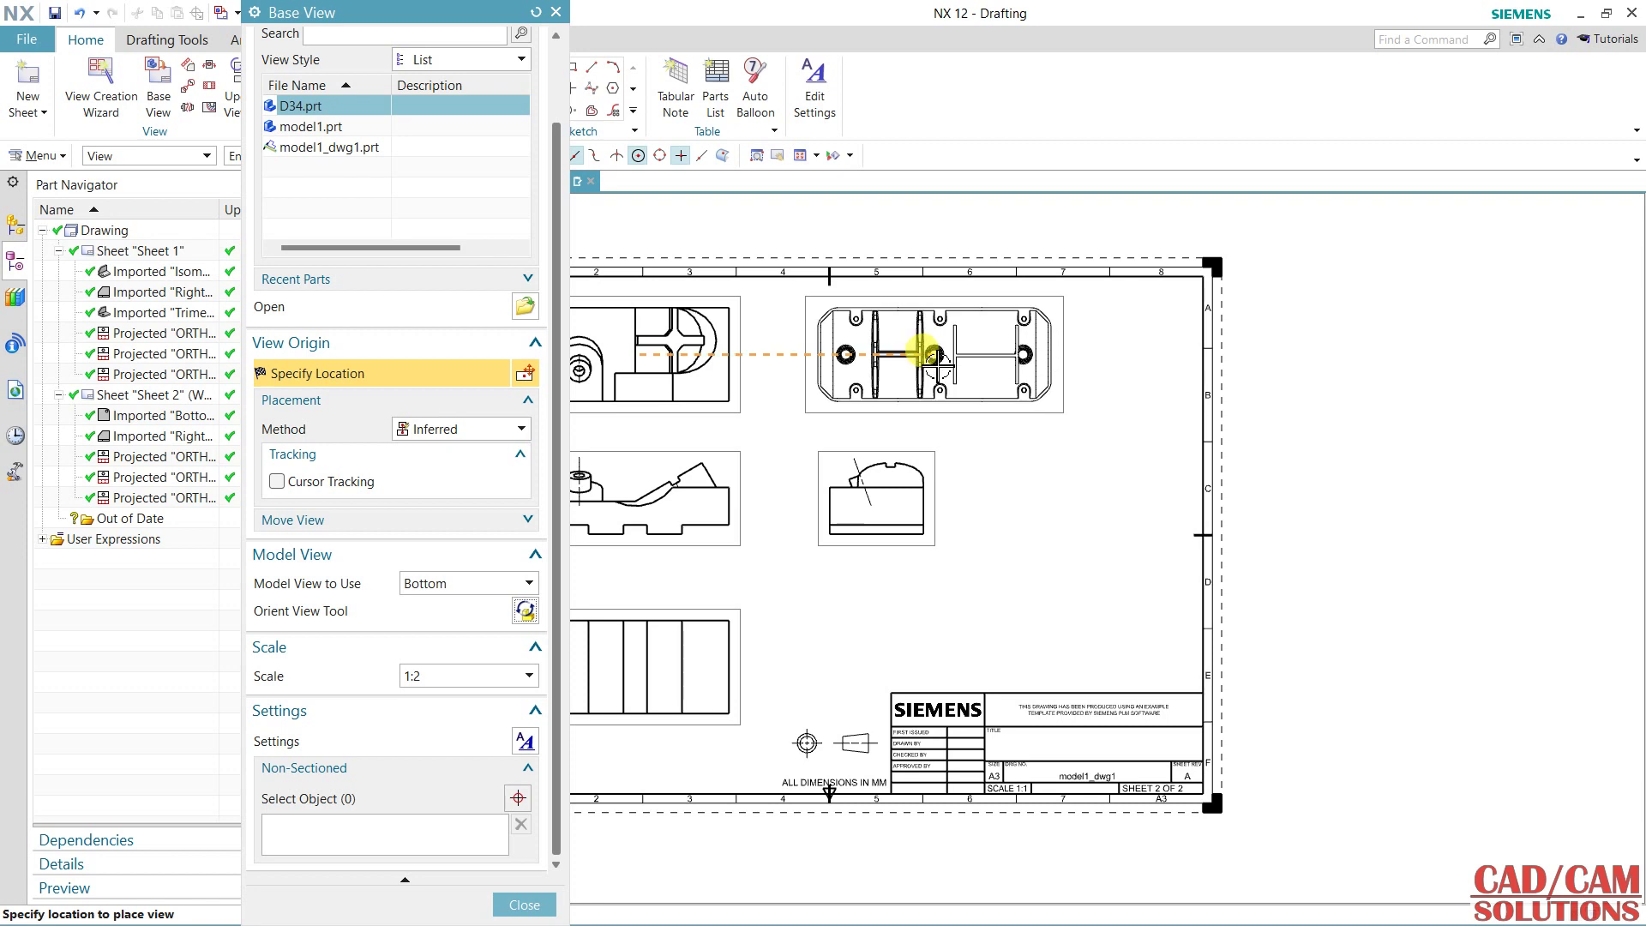
Place the reoriented D34 base view in the sheet's upper-right area, level with the top projected view, without adding projections.
left_click(935, 356)
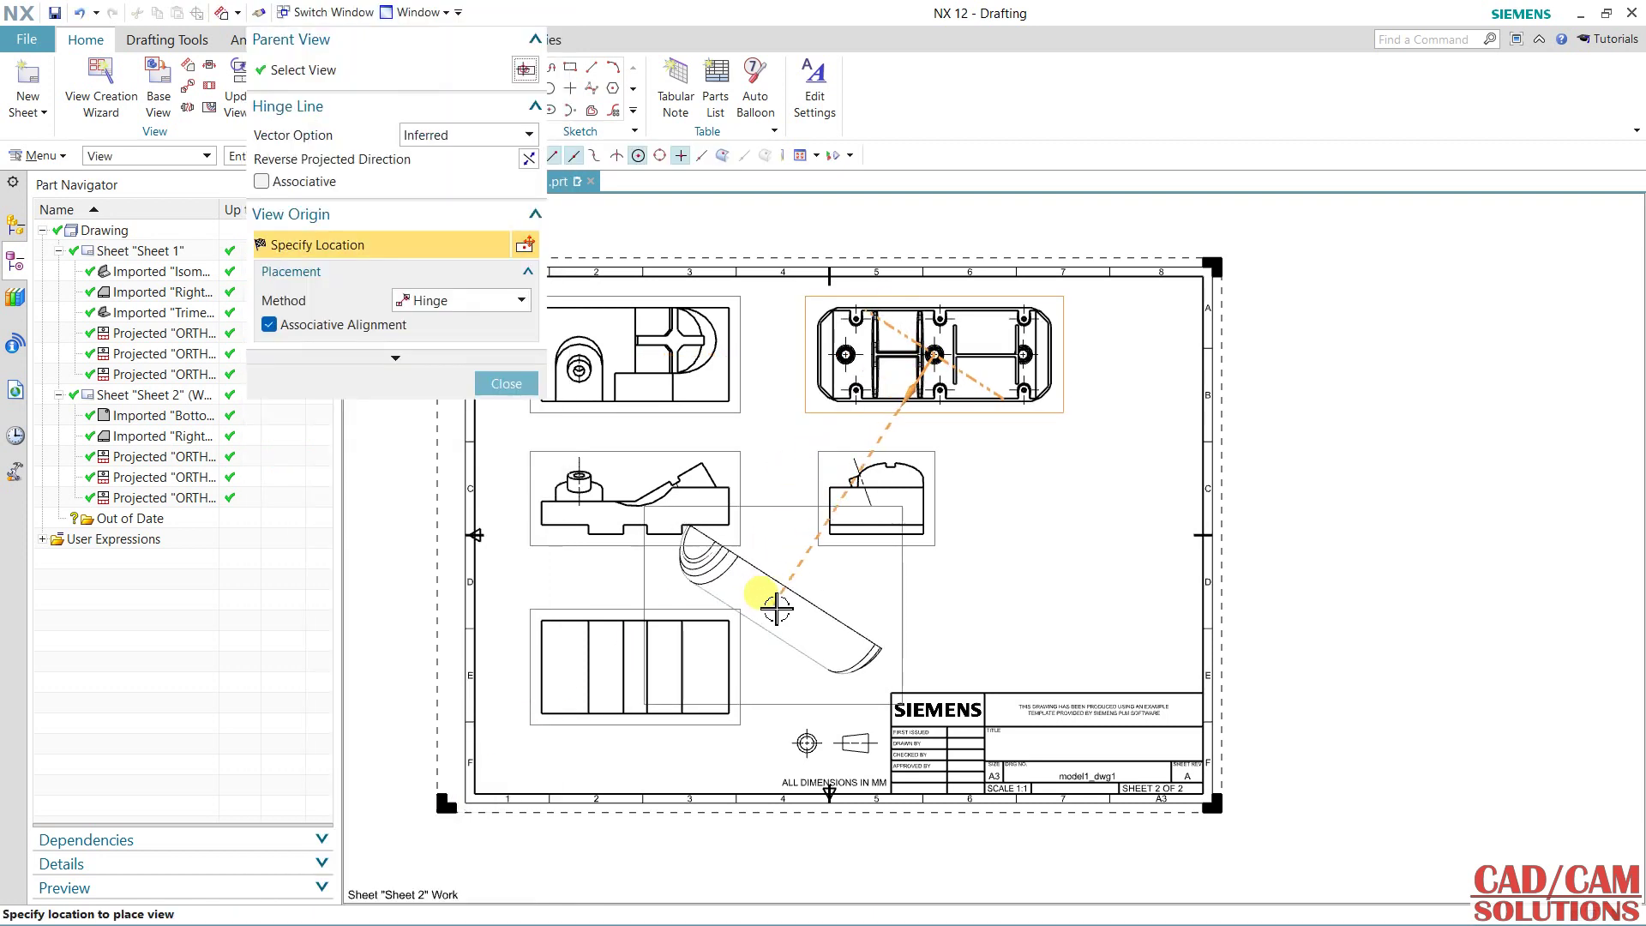
left_click(513, 387)
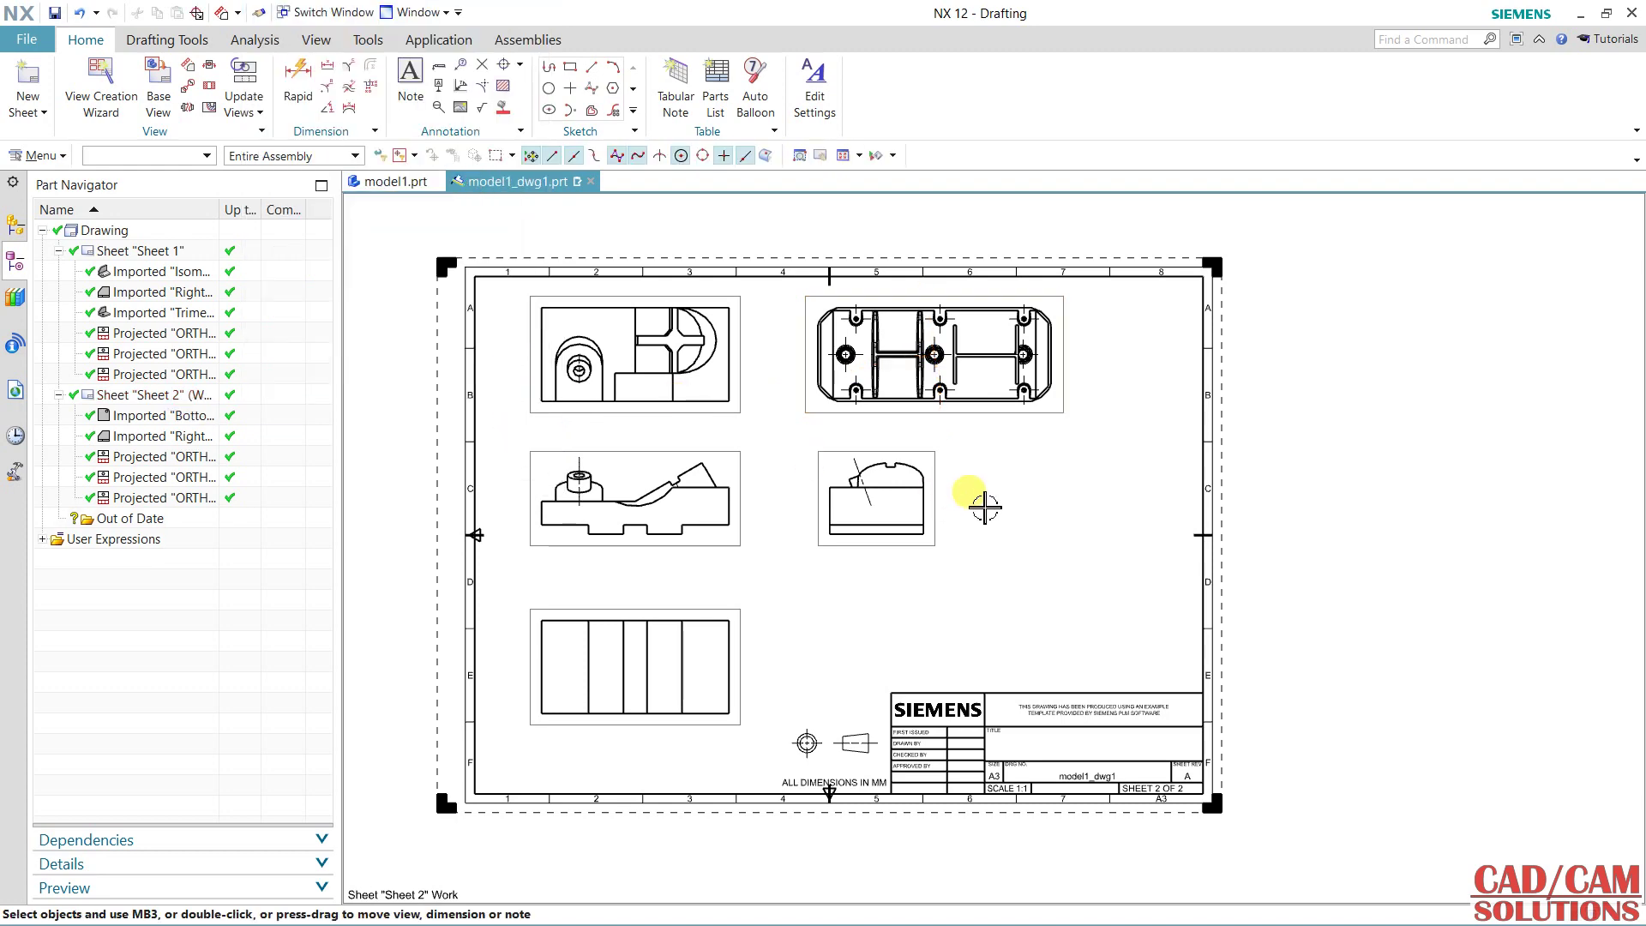
scroll(963, 357, "up", 5)
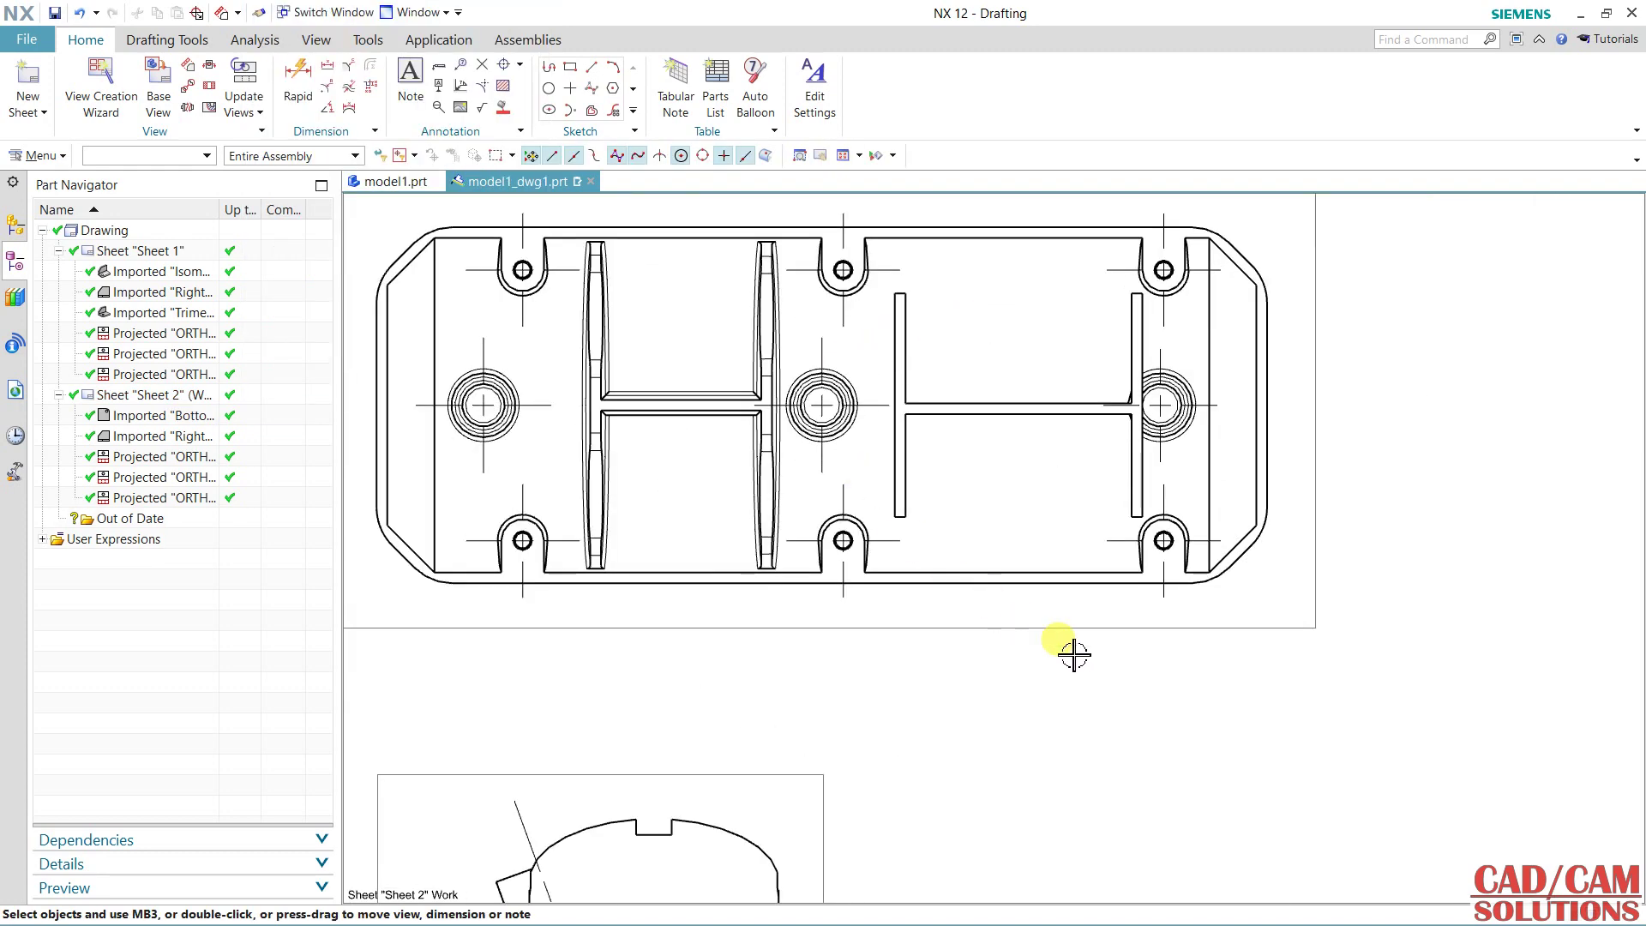
scroll(1079, 658, "down", 4)
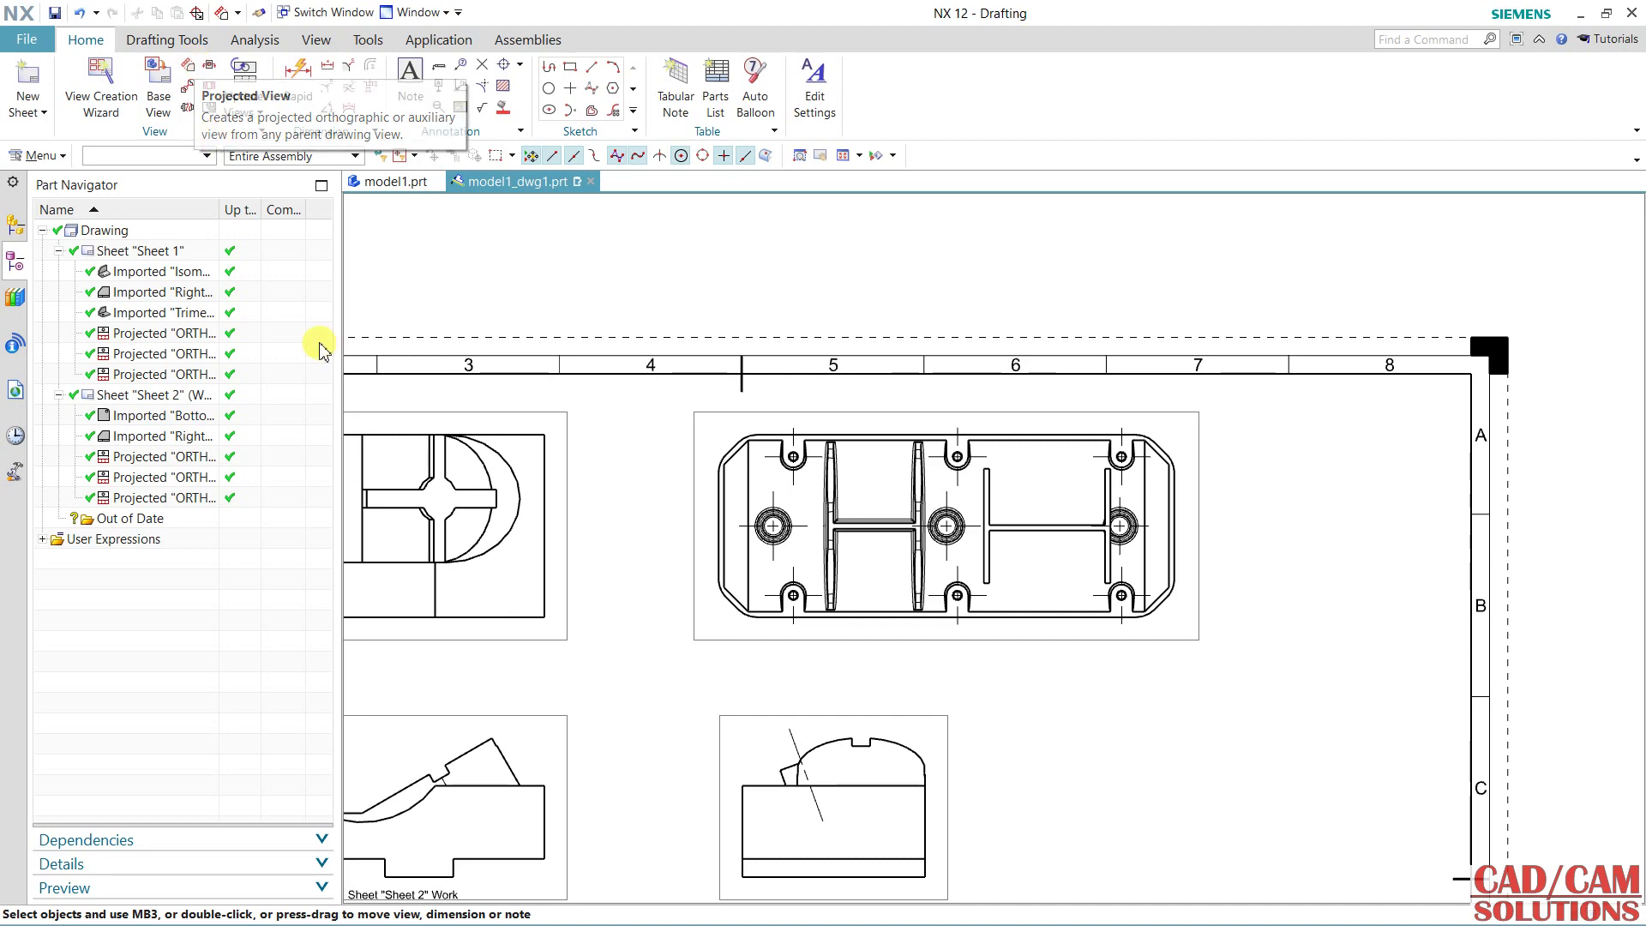
Project a view to the right from the narrow side view in the middle row.
scroll(778, 632, "down", 4)
mouse_move(778, 655)
middle_mouse_down()
mouse_move(780, 502)
mouse_move(740, 469)
middle_mouse_up()
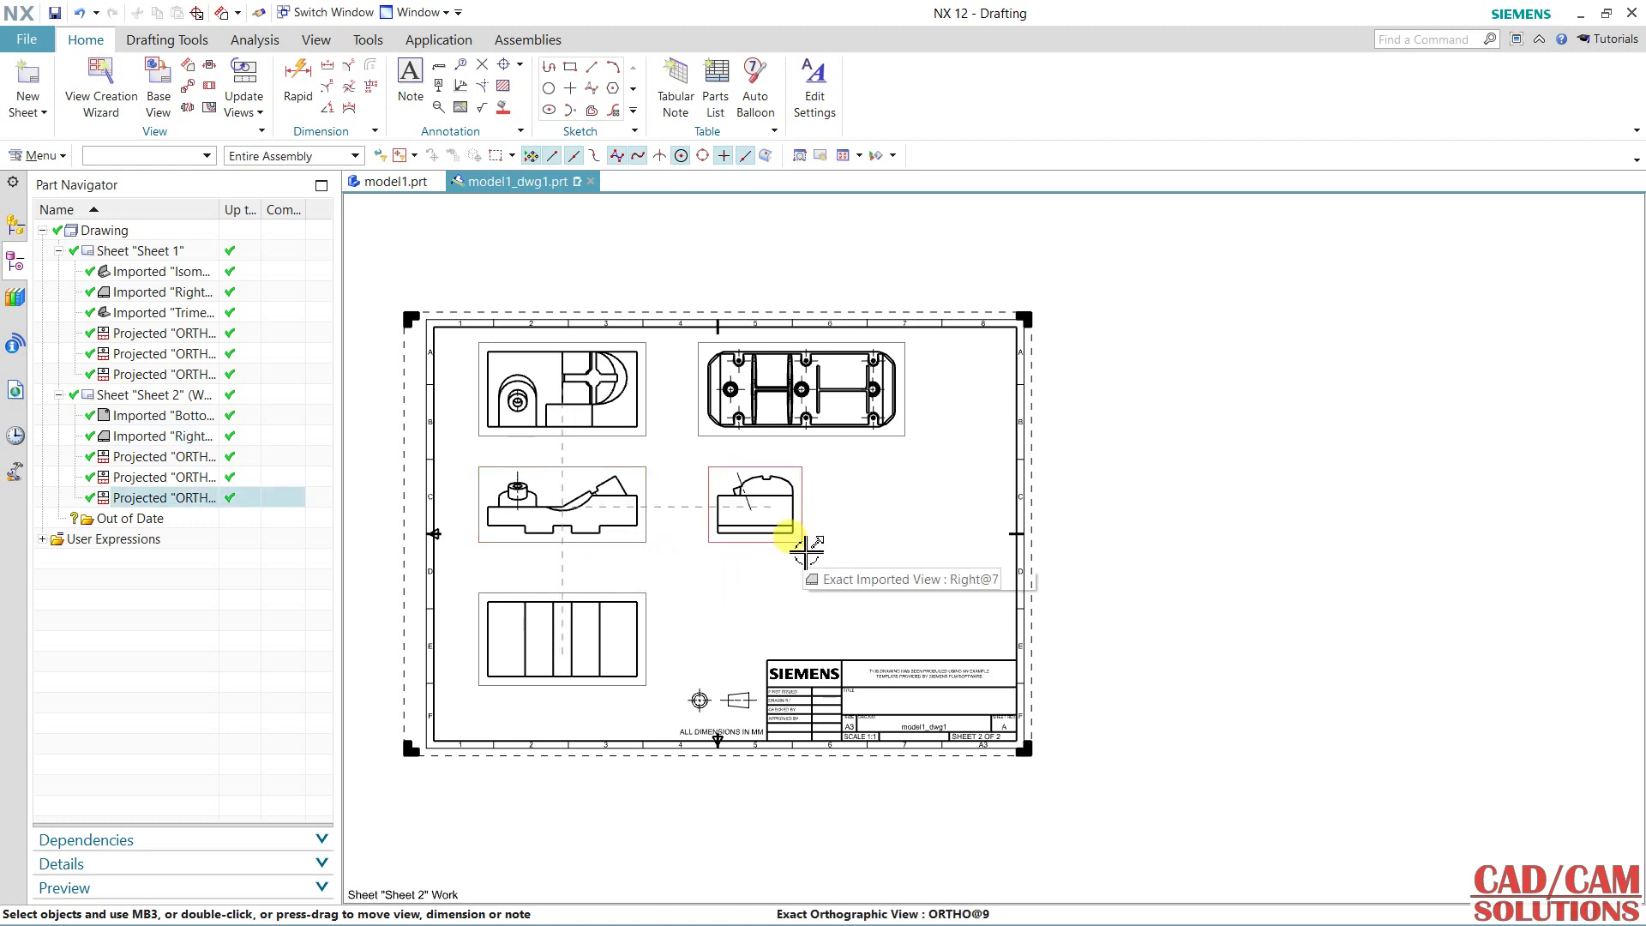
left_click(789, 529)
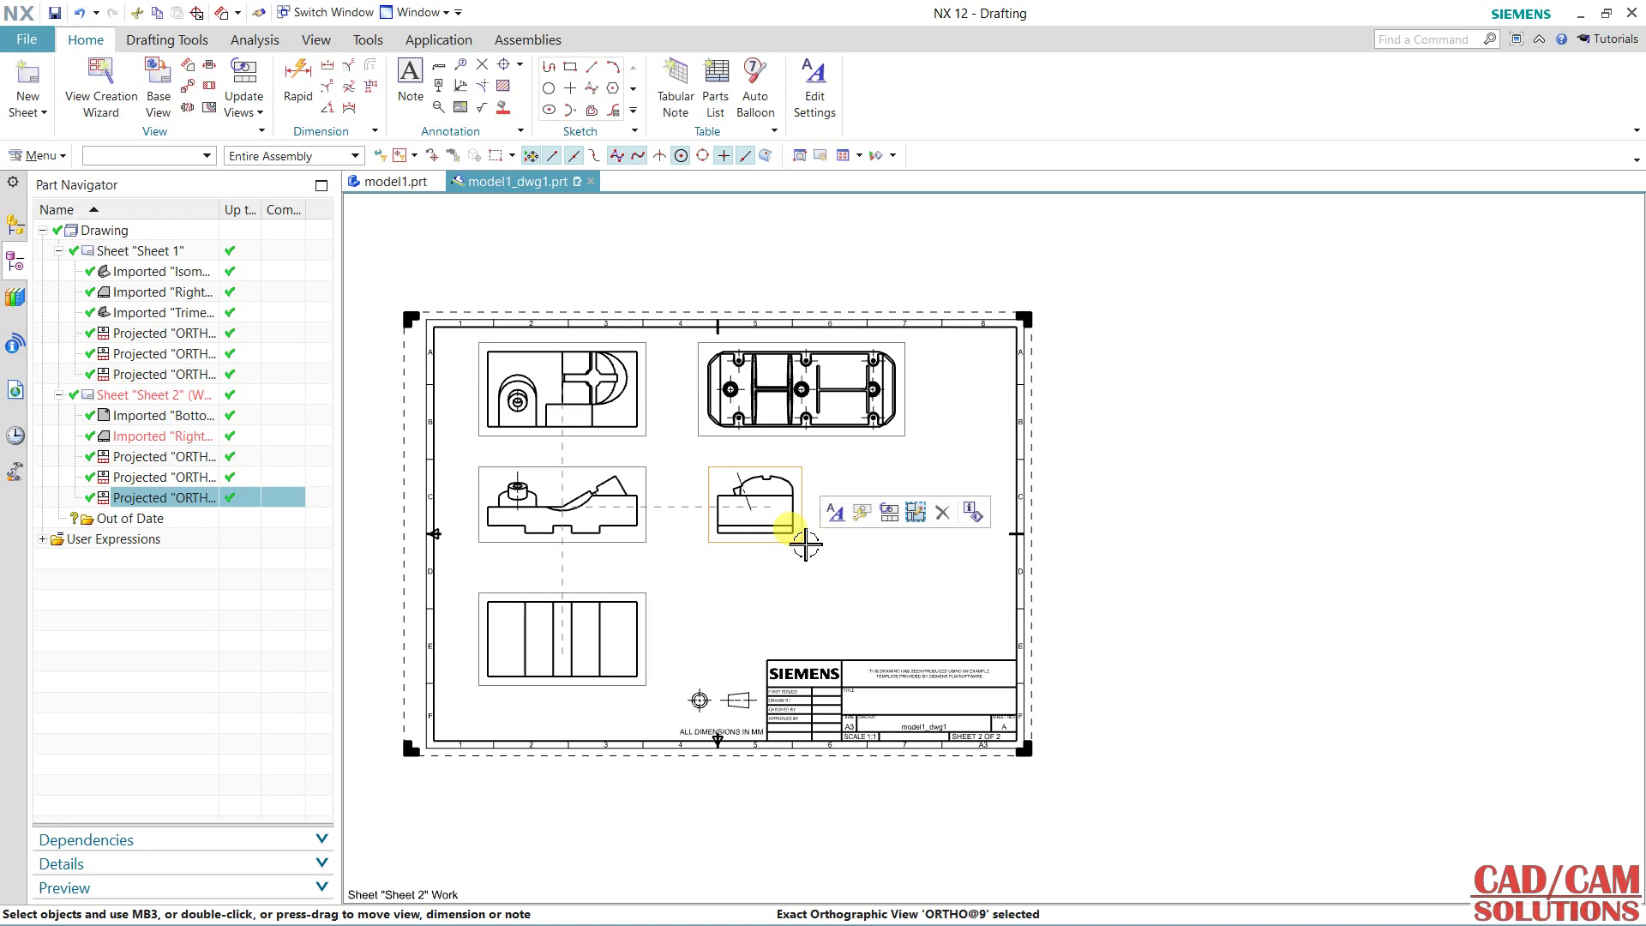
left_click(190, 78)
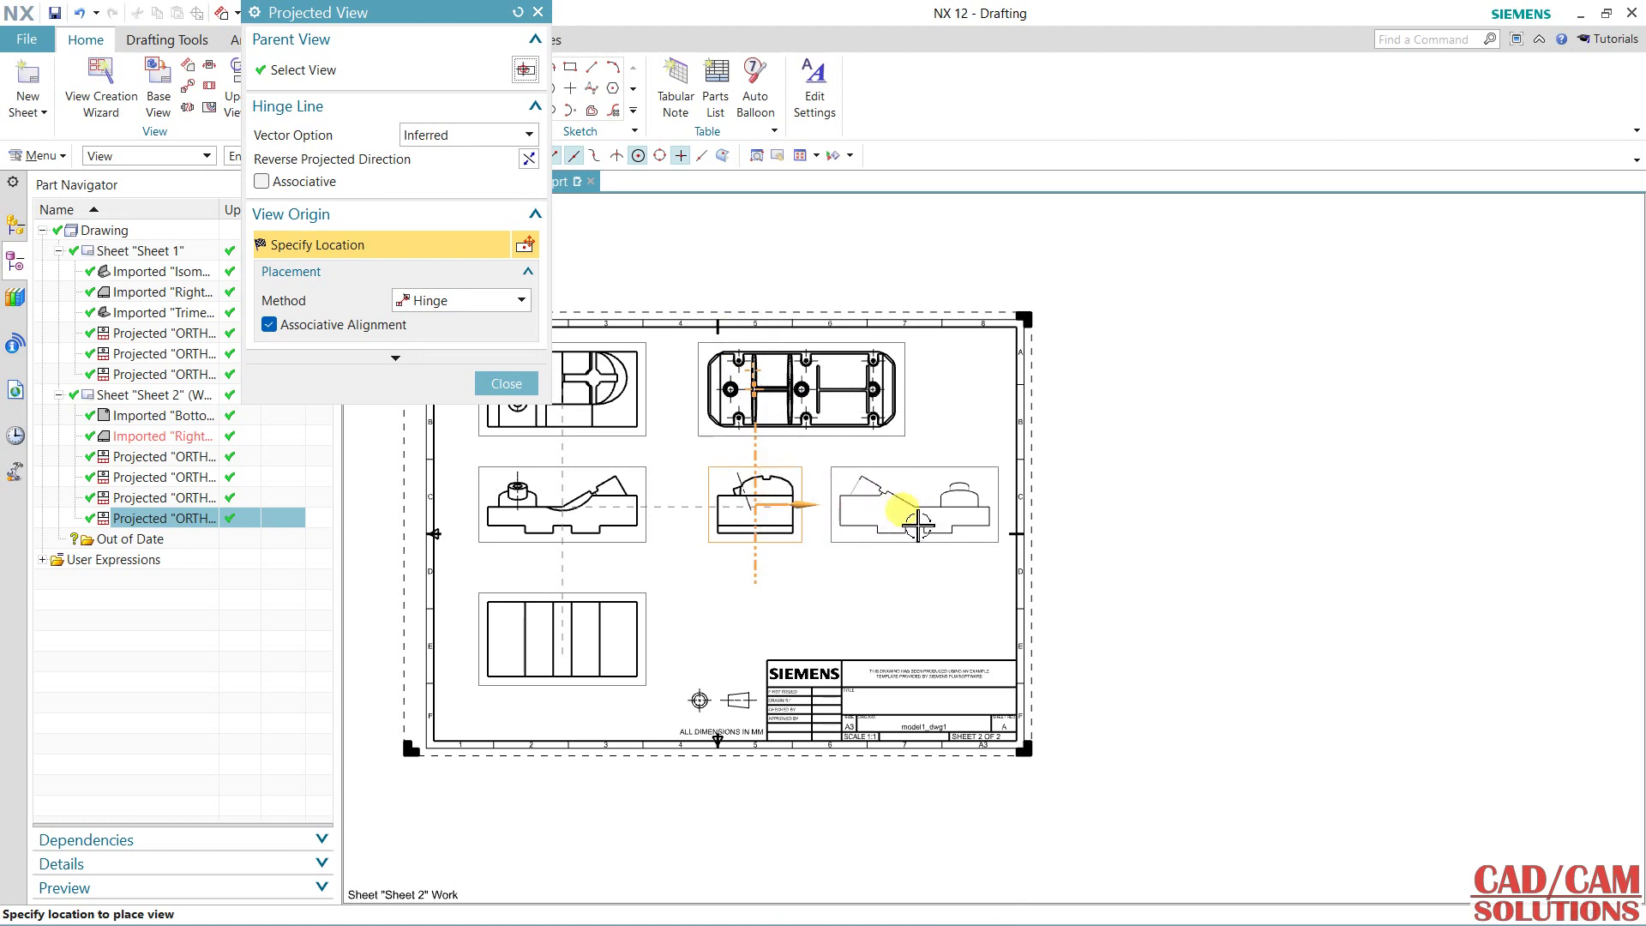
left_click(505, 383)
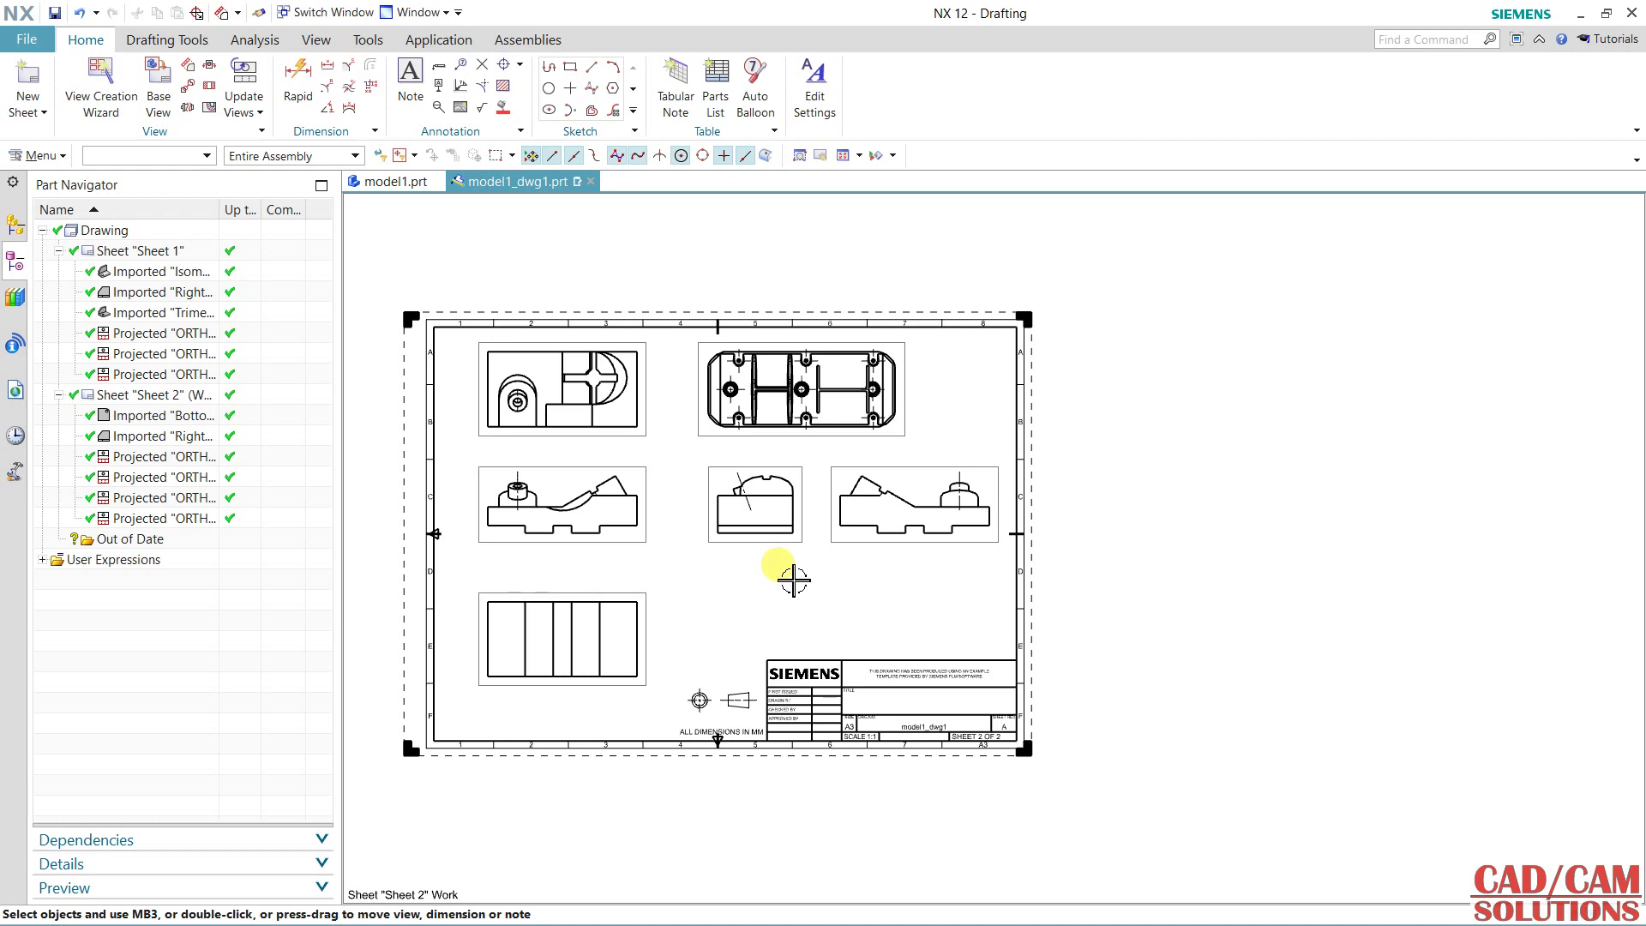
Project a view straight down from the D34 base view and place it below the middle row of views.
left_click(186, 70)
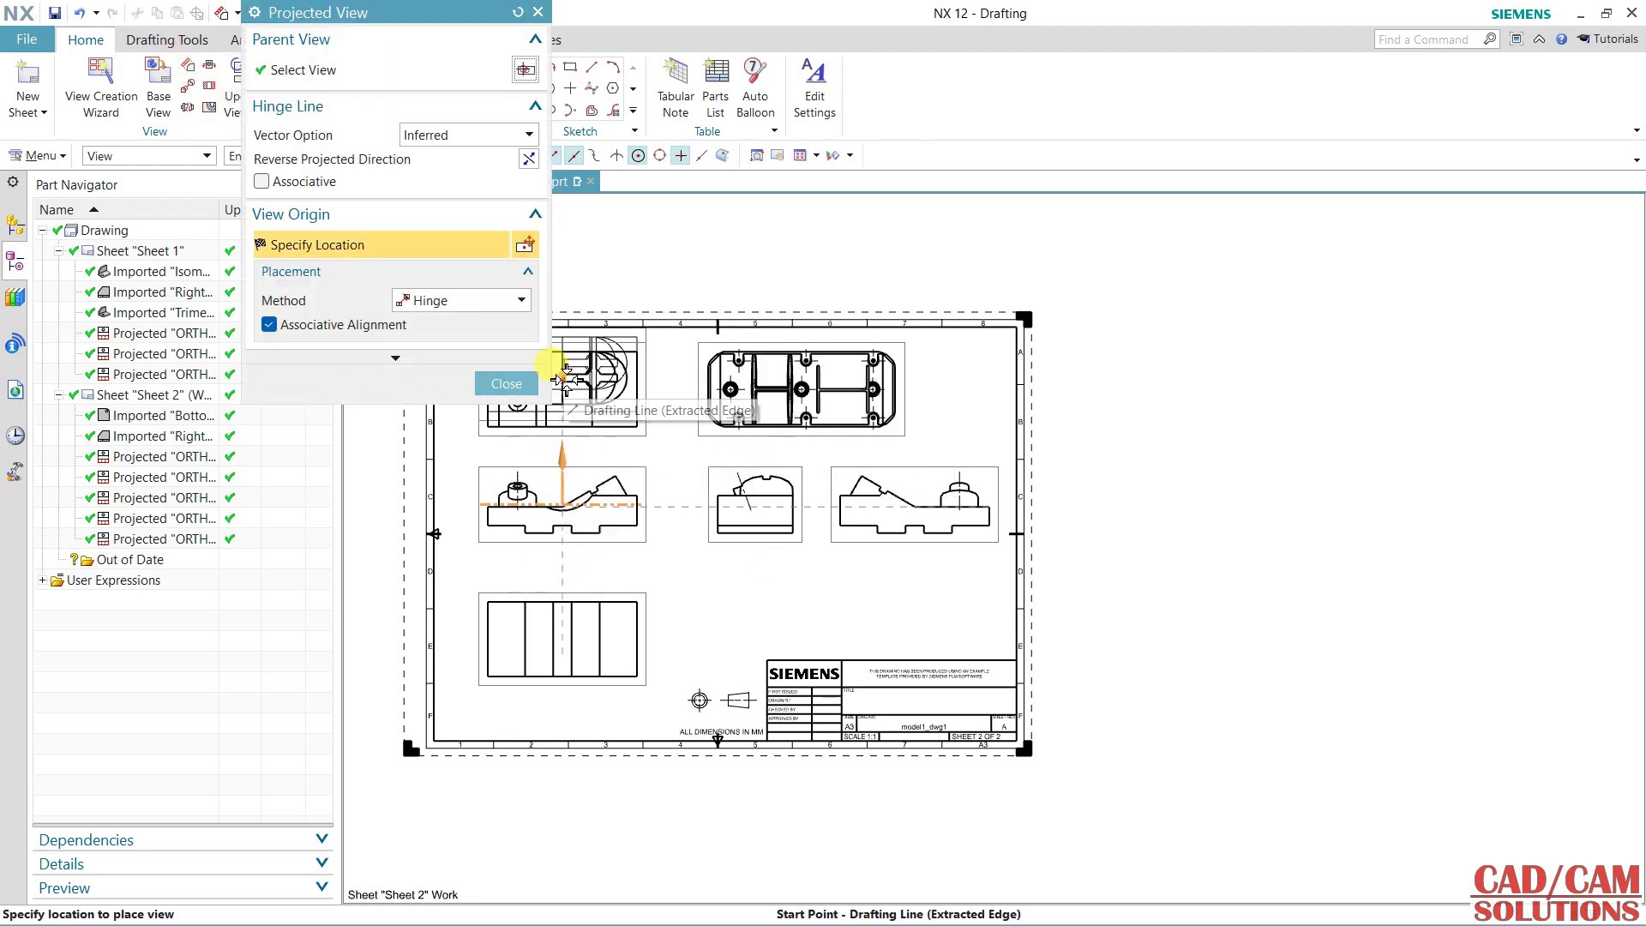
left_click(513, 384)
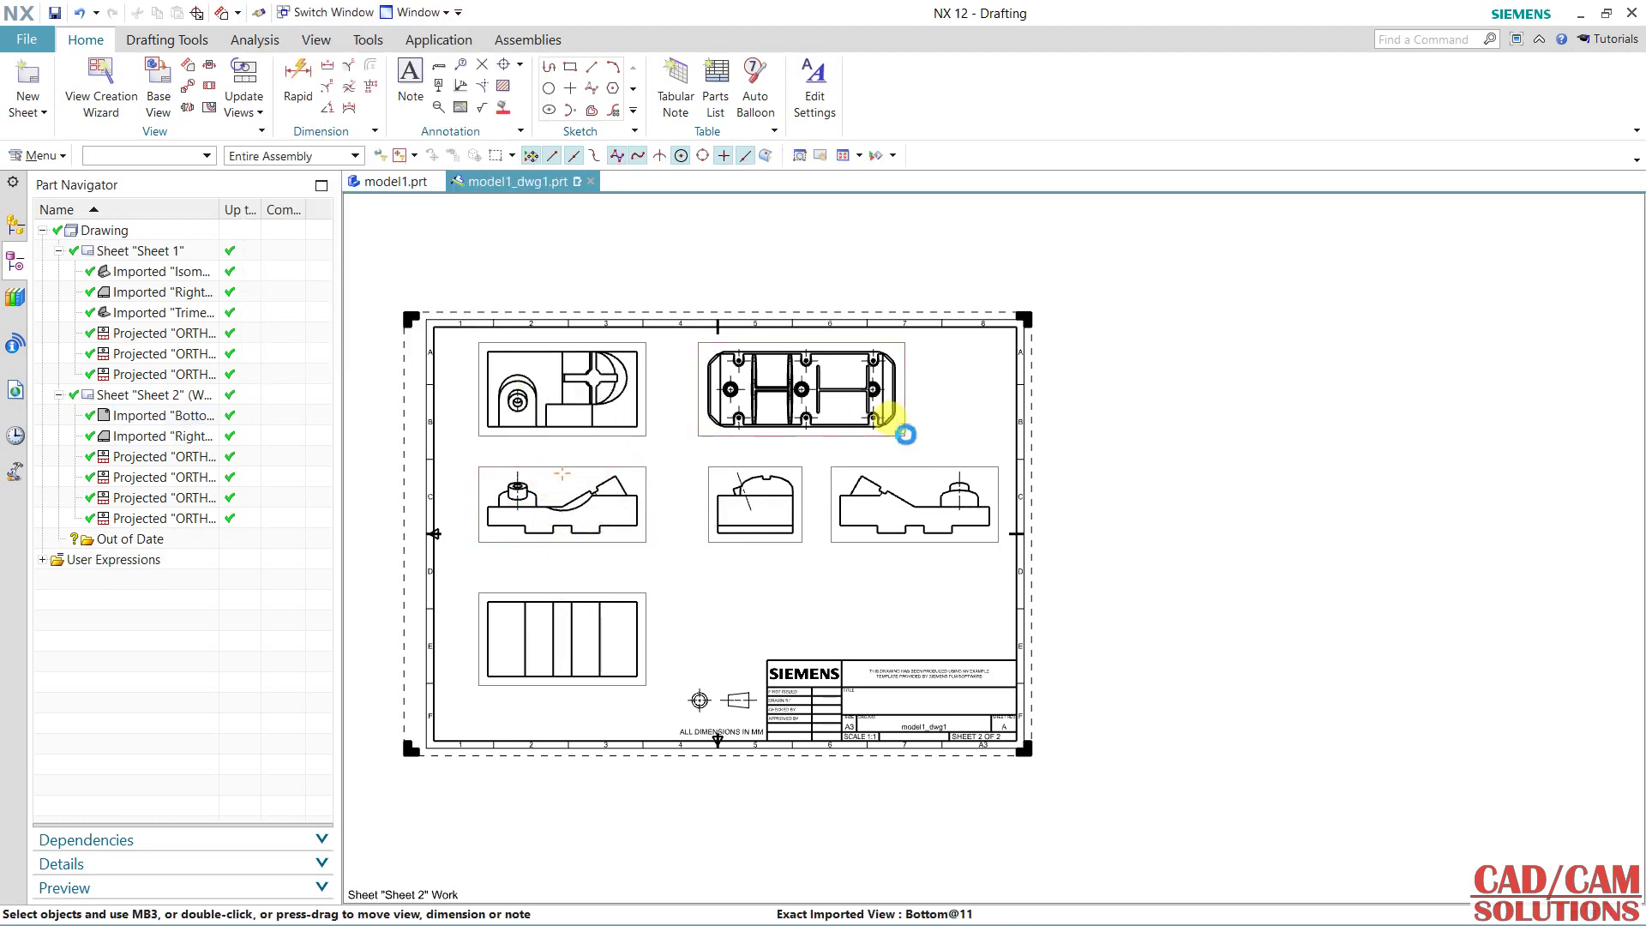
left_click(900, 428)
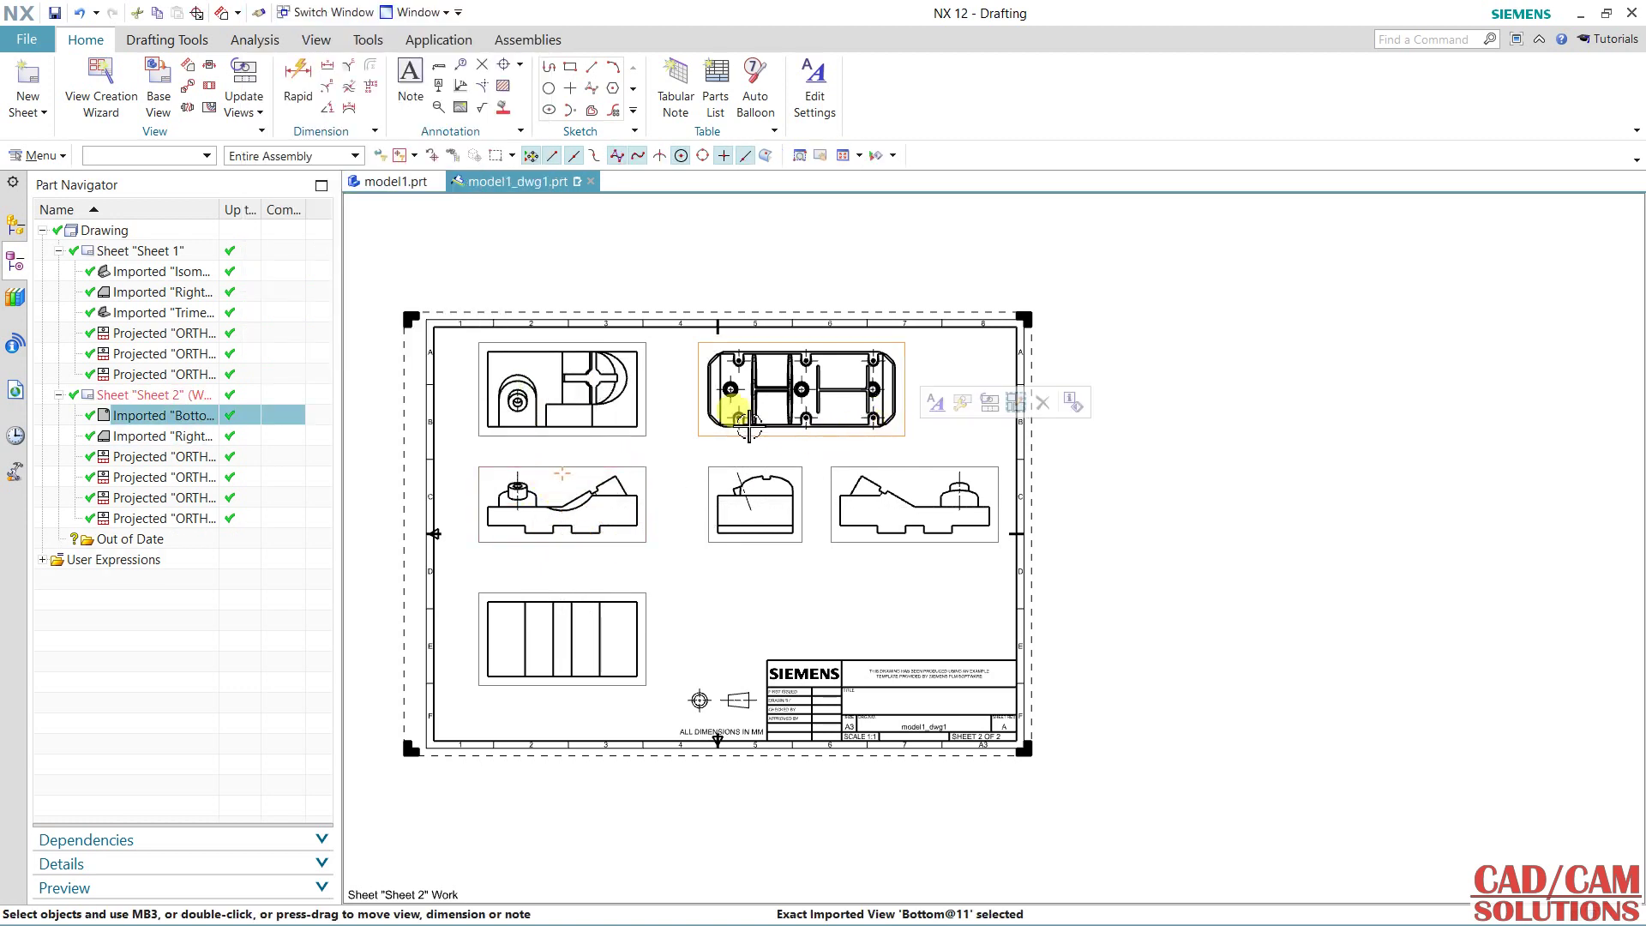
left_click(188, 67)
left_click(809, 593)
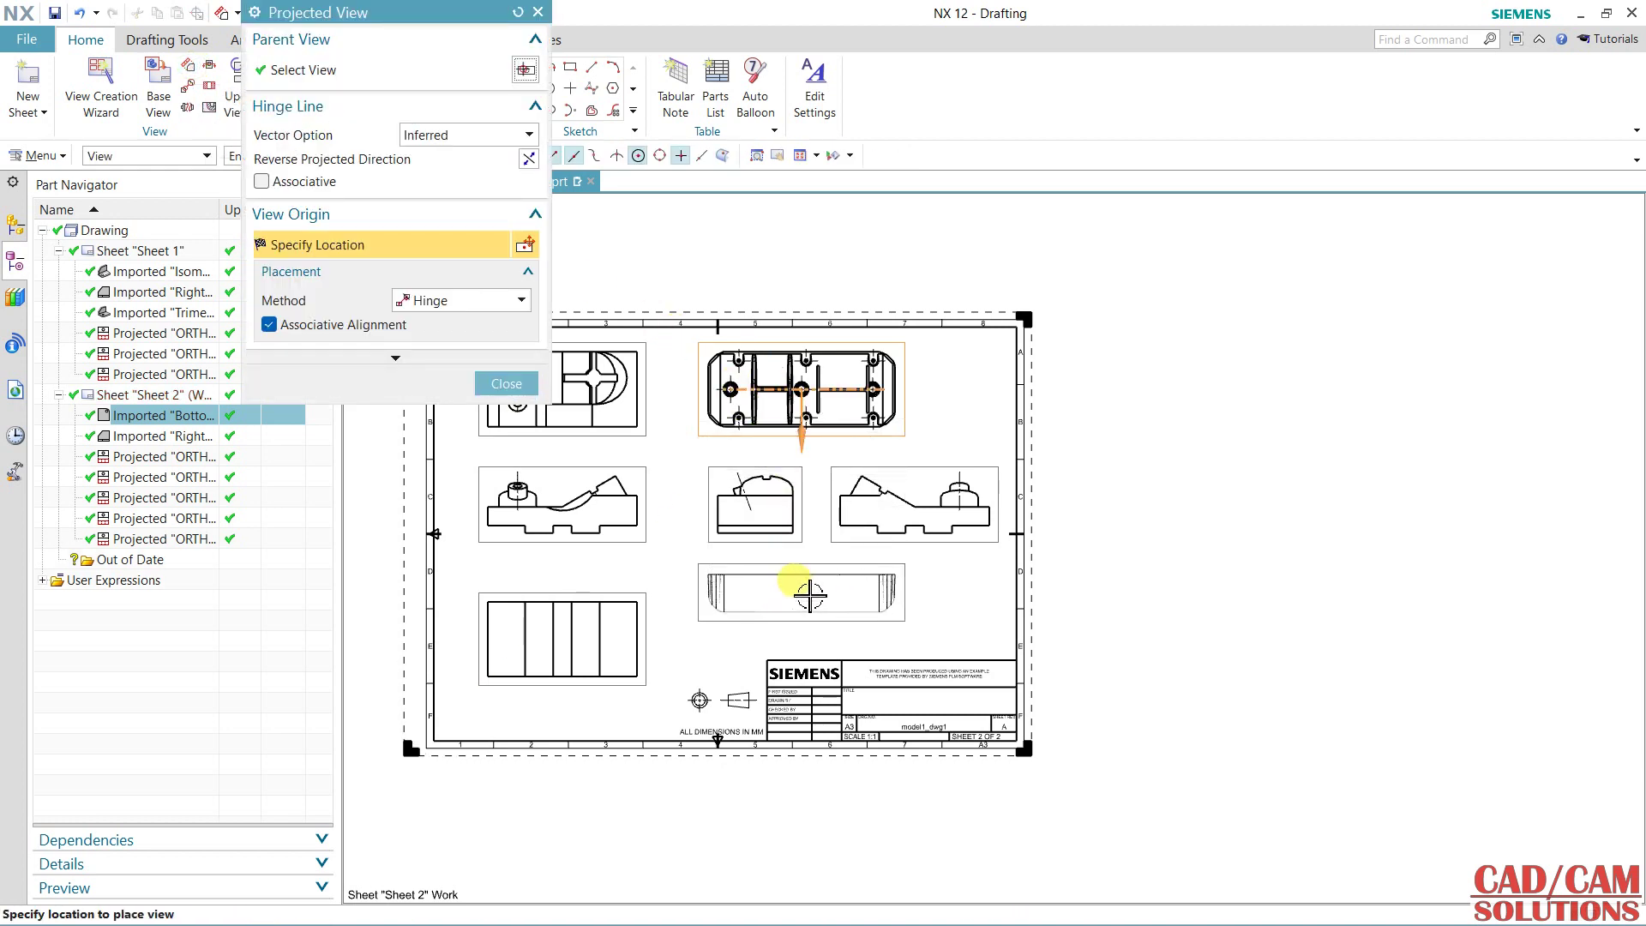
left_click(502, 386)
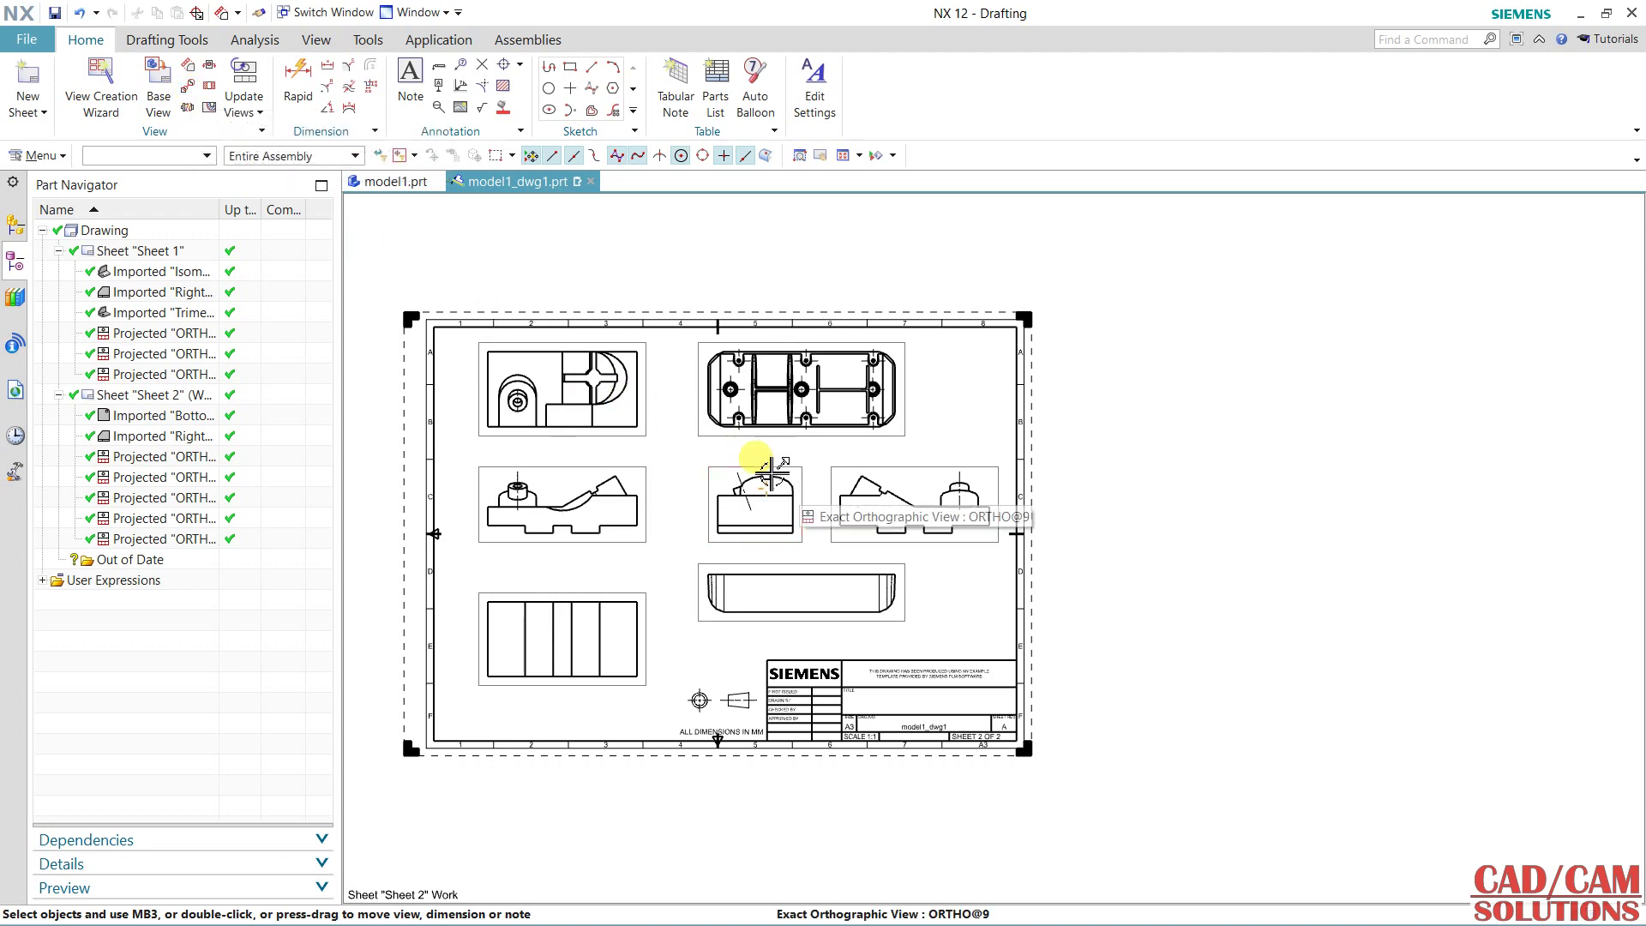
Create a circular detail view at 1:1 around the upper-right hole of the D34 view and place it beside that view.
middle_click_drag(754, 459, 643, 468)
scroll(725, 386, "down", 2)
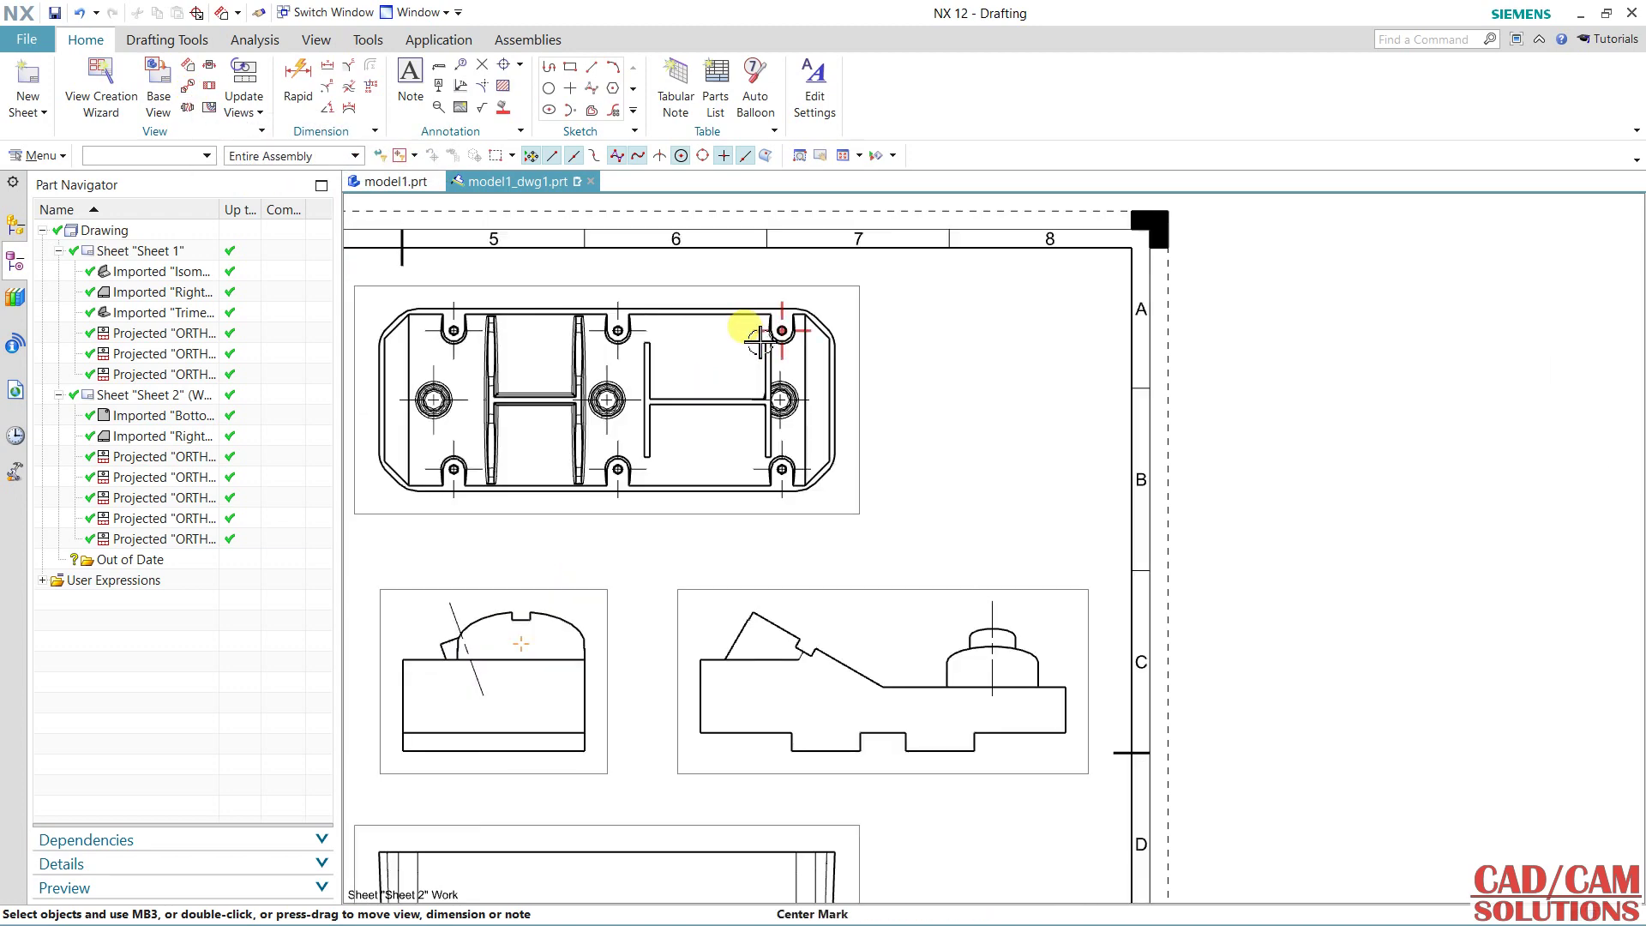
scroll(759, 335, "down", 1)
scroll(784, 313, "down", 1)
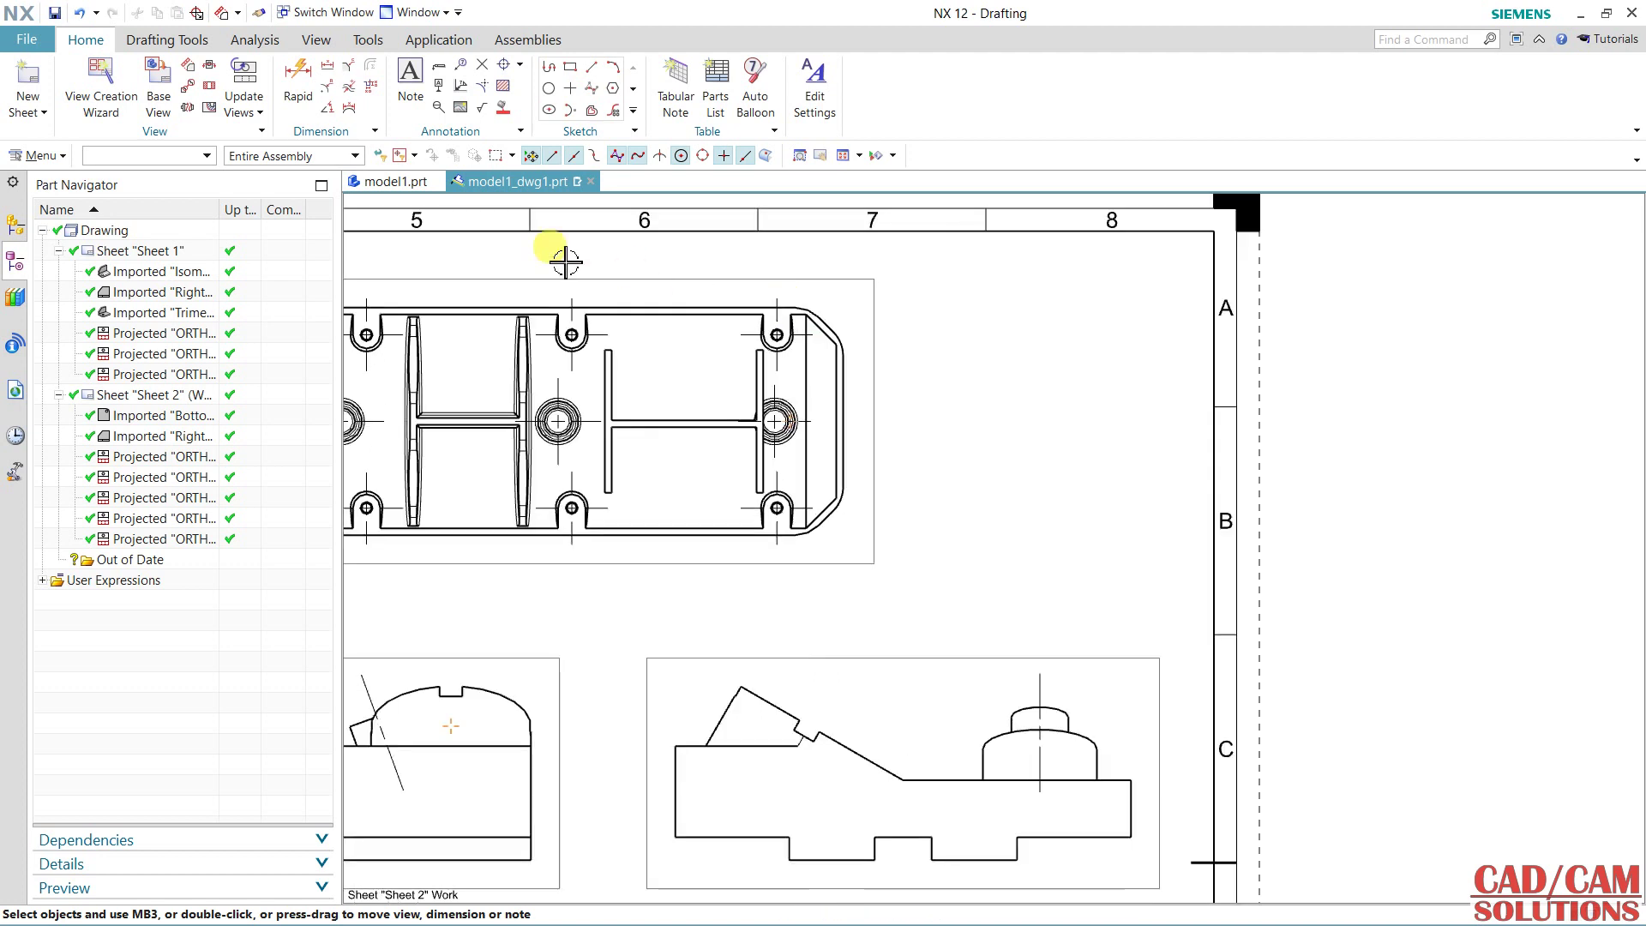
left_click(190, 87)
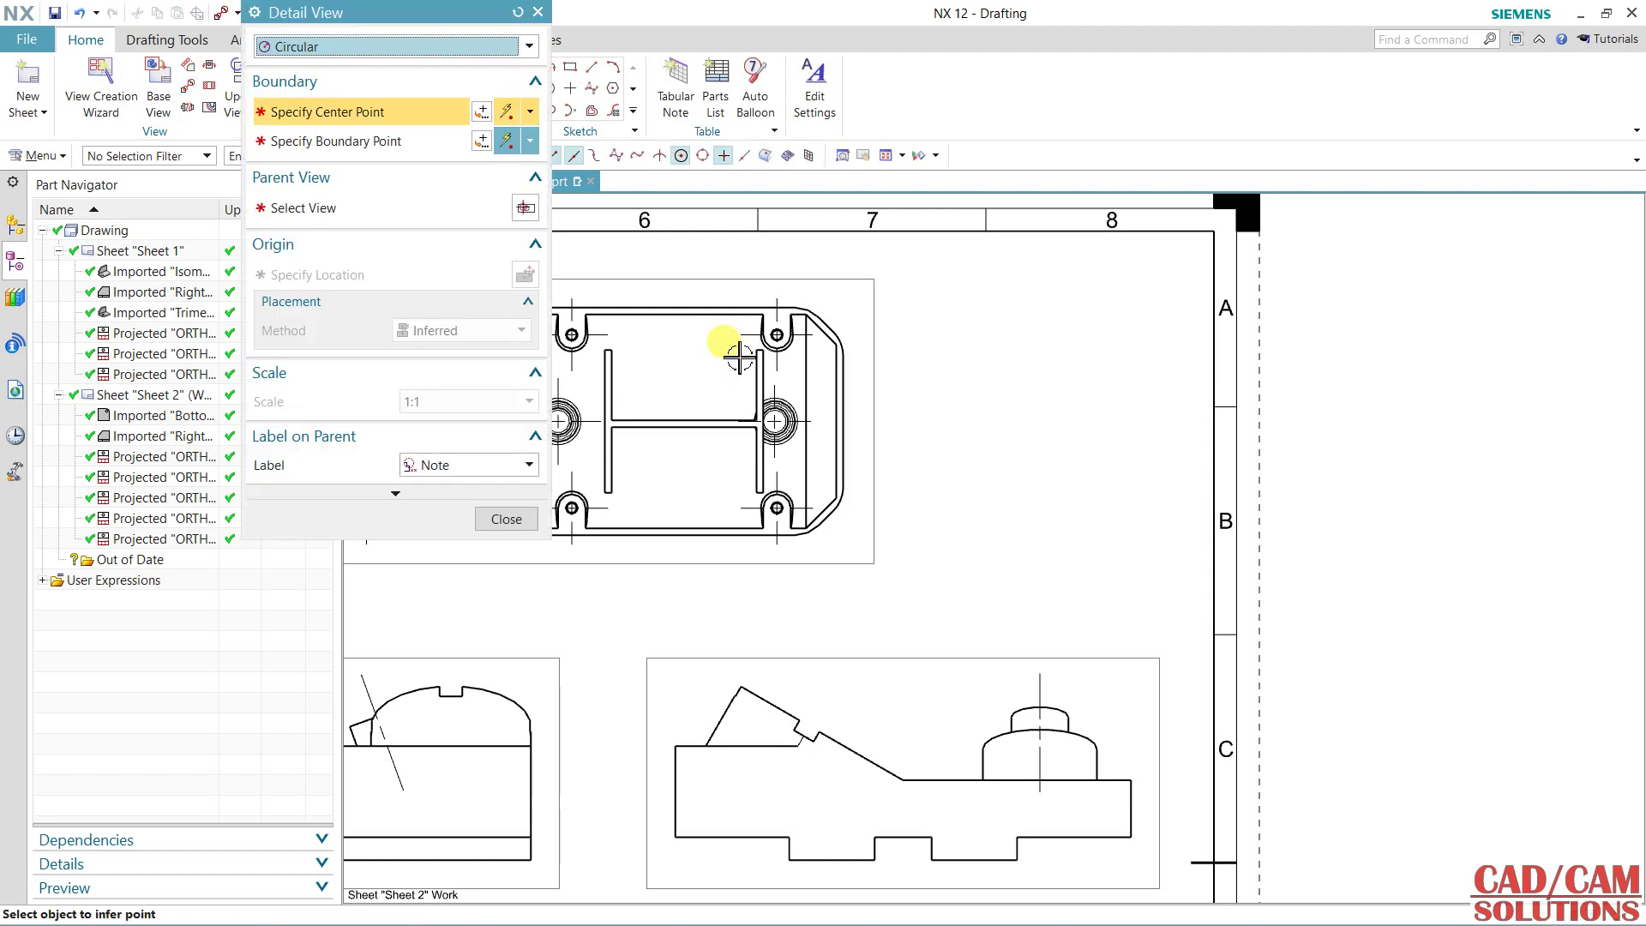
left_click(777, 336)
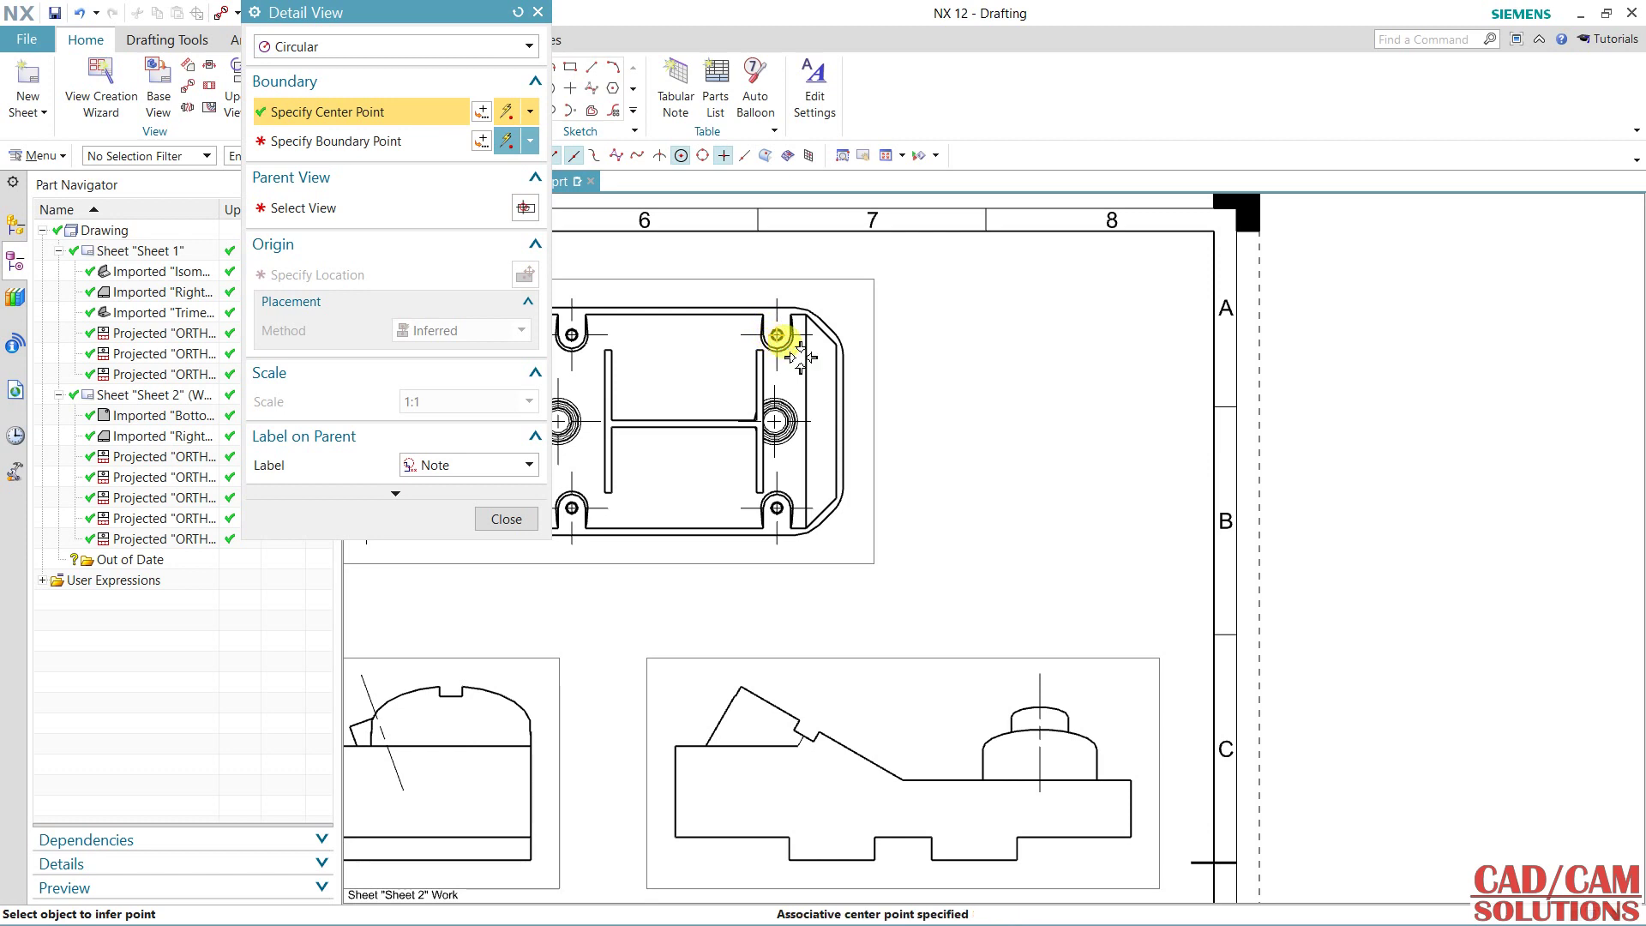
left_click(746, 343)
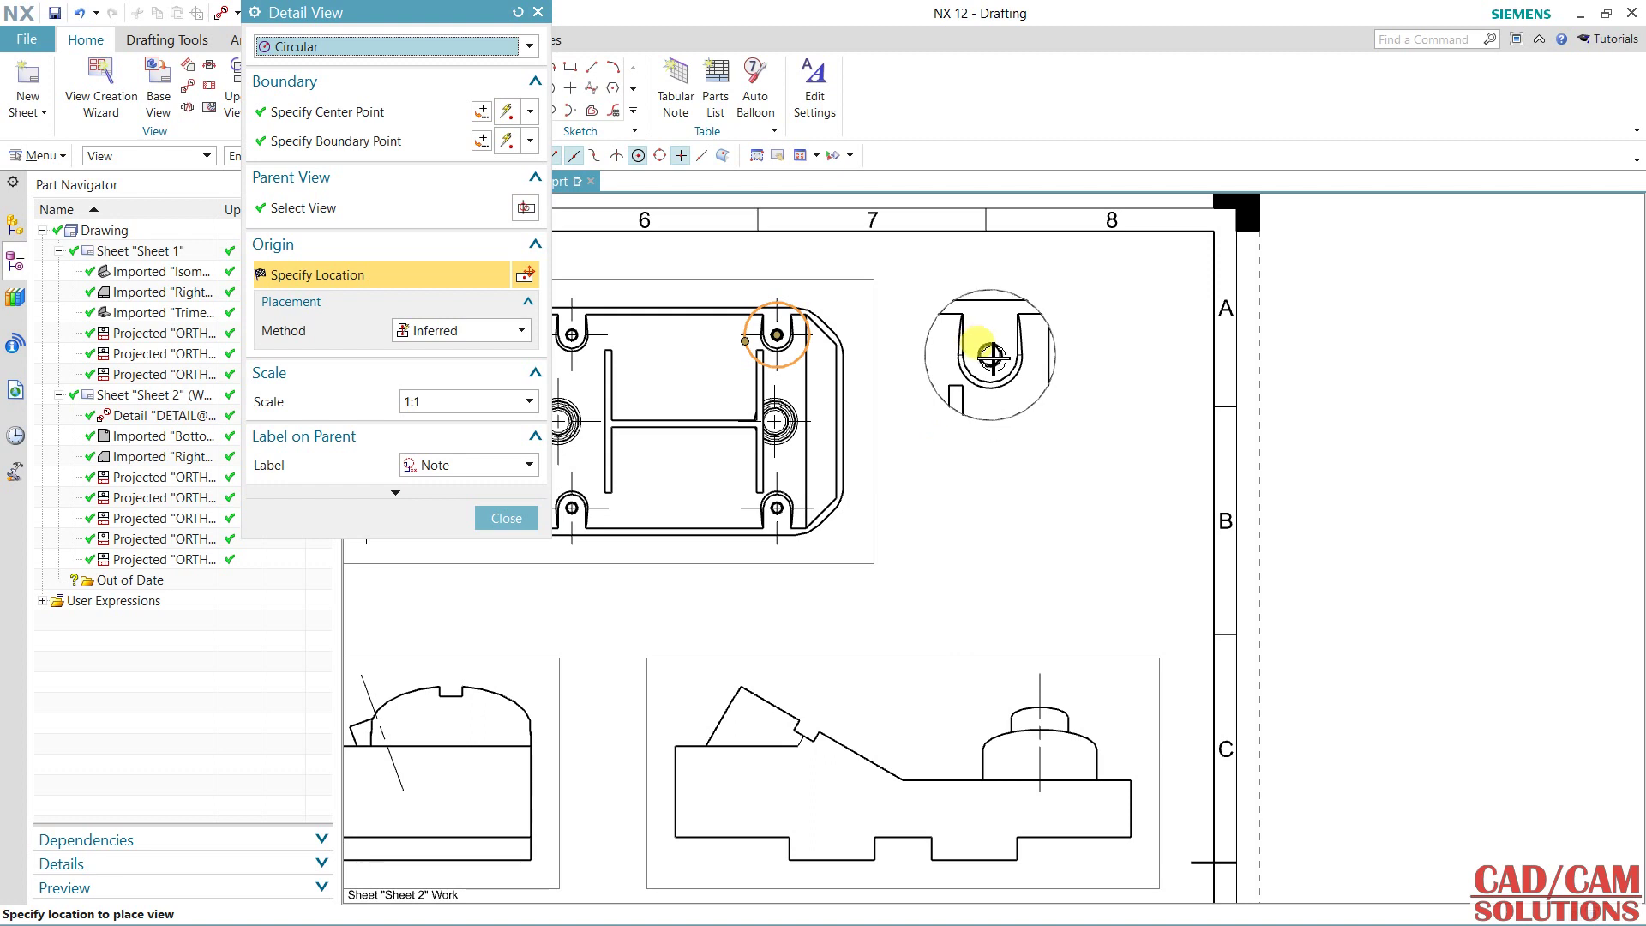
left_click(990, 351)
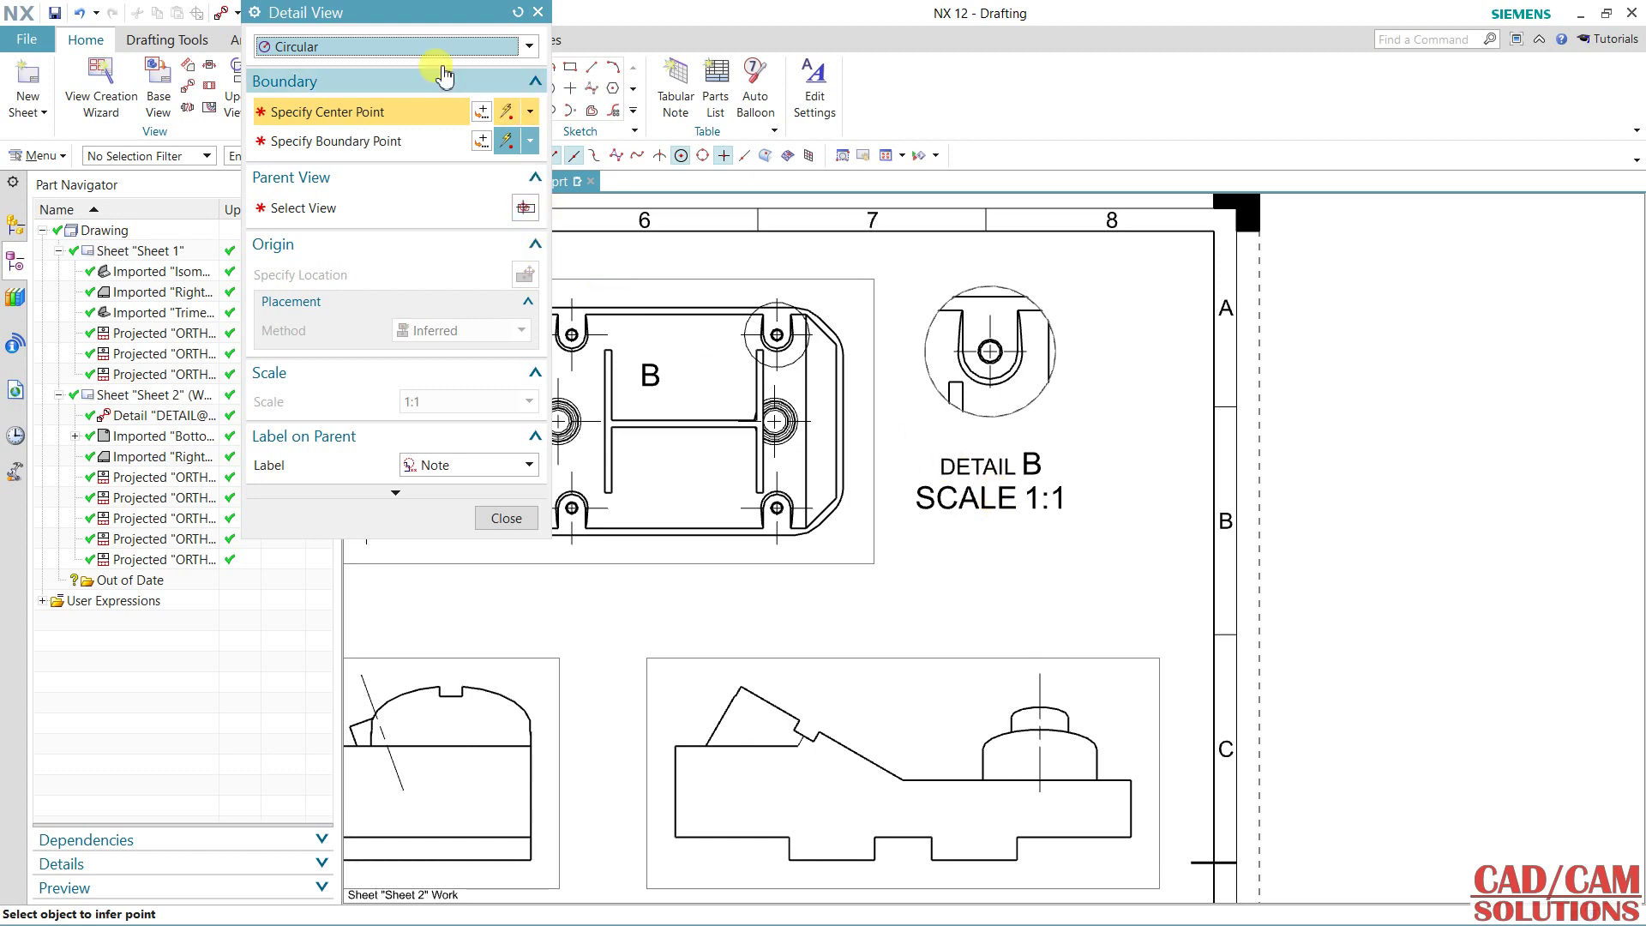
Create a rectangle-by-corners detail view at 1:1 around the D34 view's central hole and place it right of the lowest D34 projection.
left_click(341, 47)
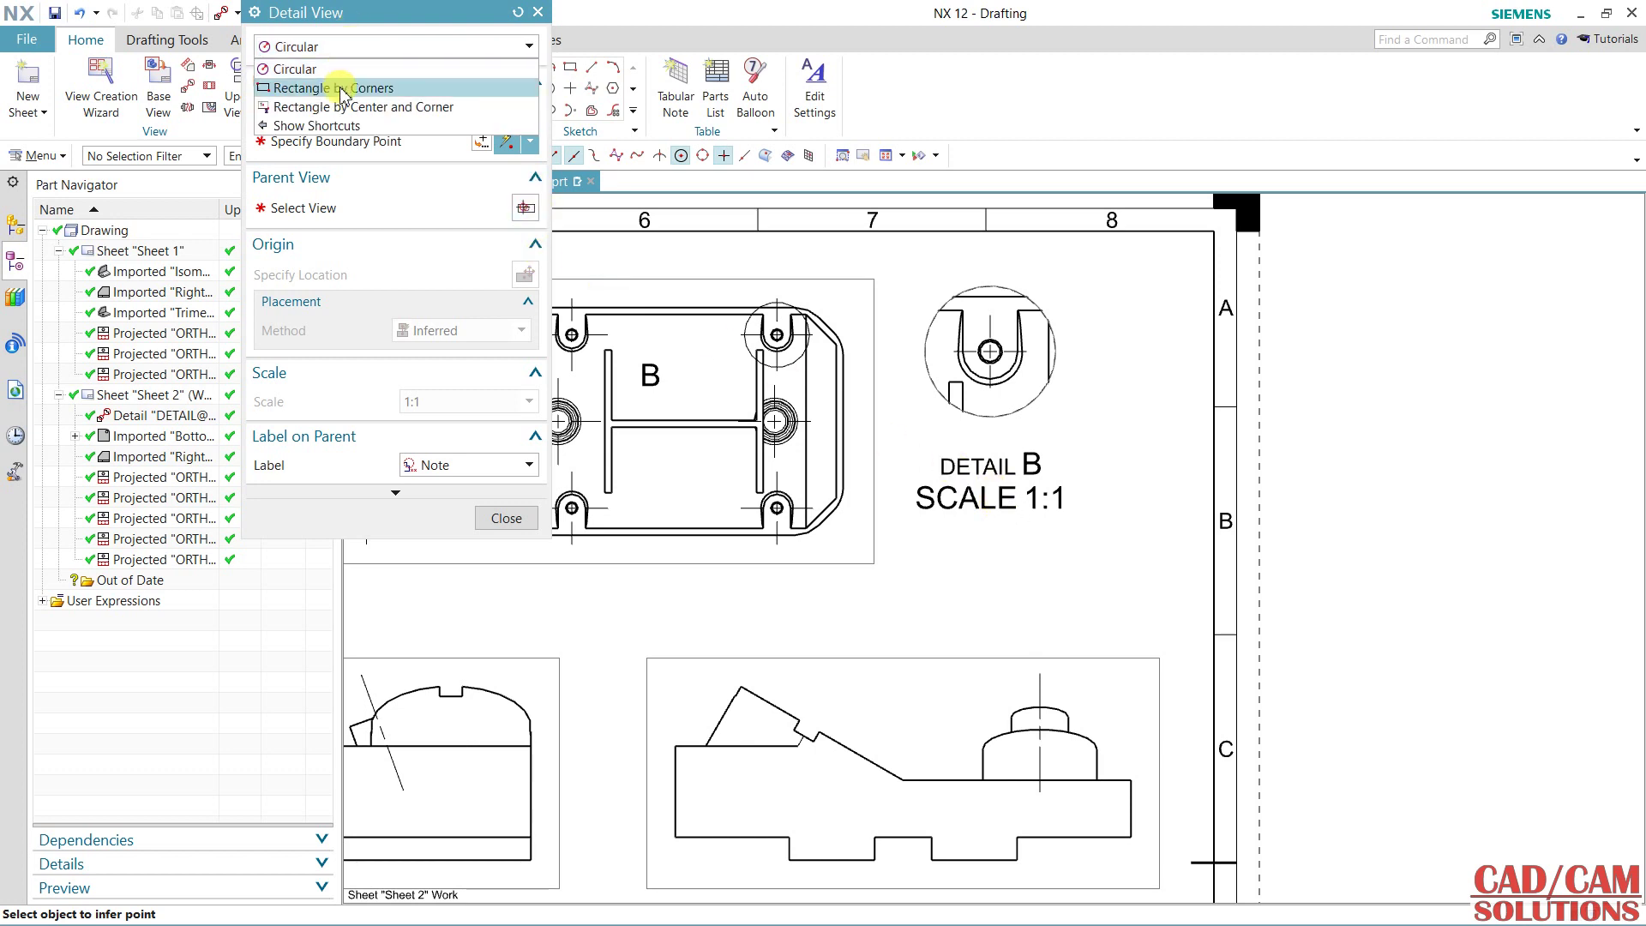
left_click(340, 88)
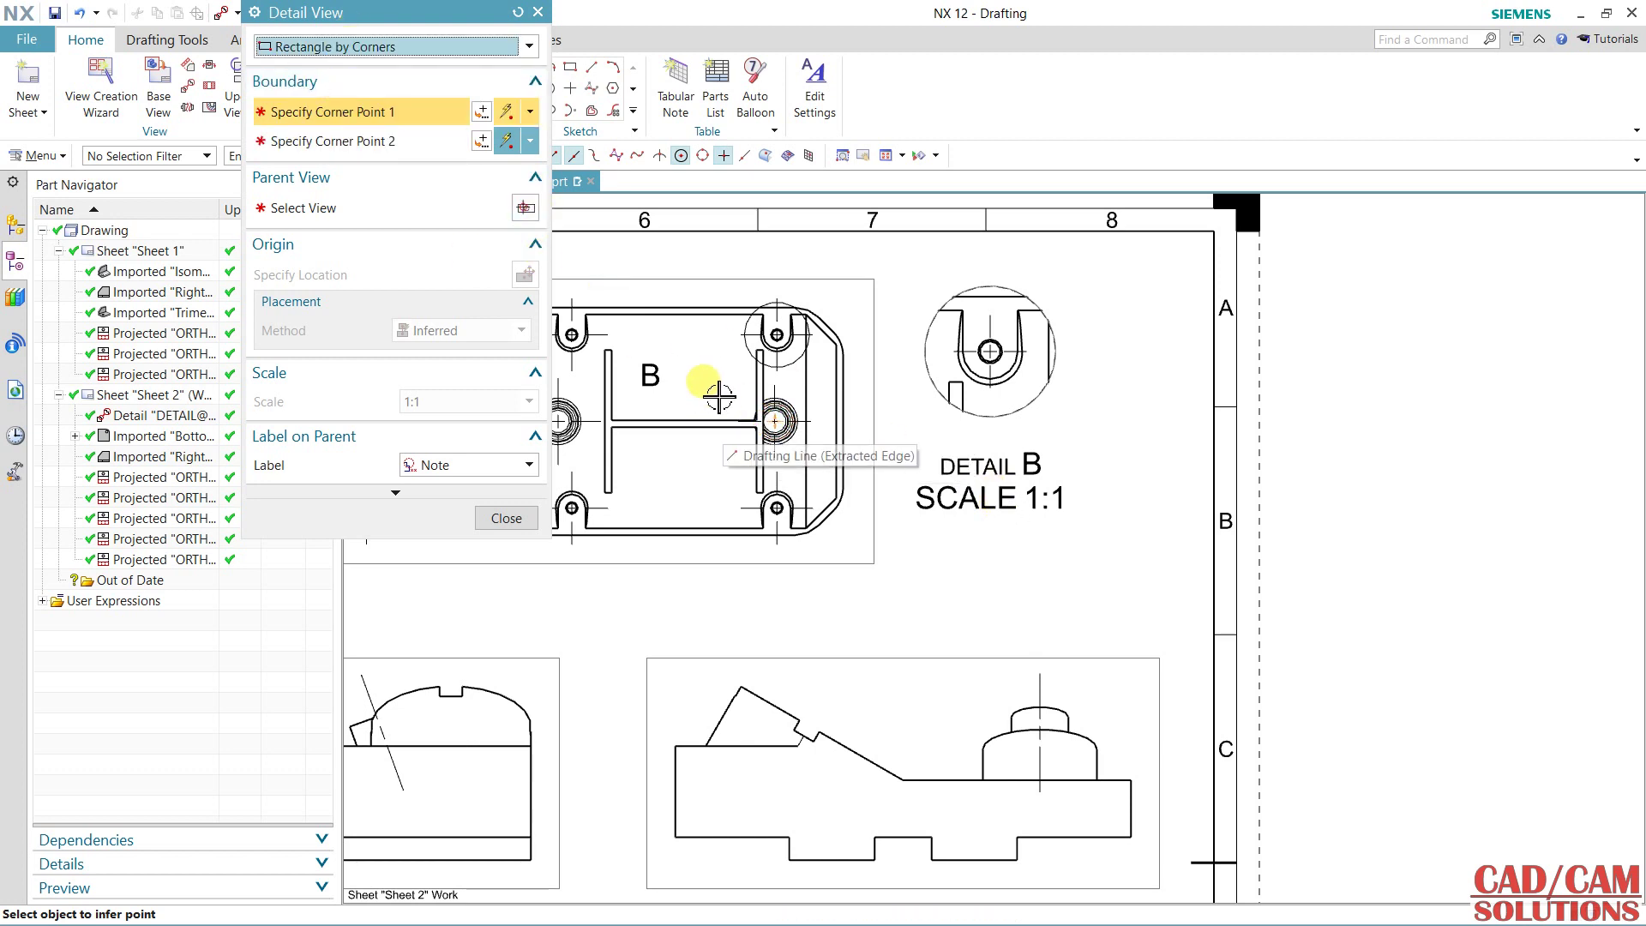
mouse_move(671, 462)
middle_mouse_down()
mouse_move(1049, 471)
mouse_move(1000, 471)
middle_mouse_up()
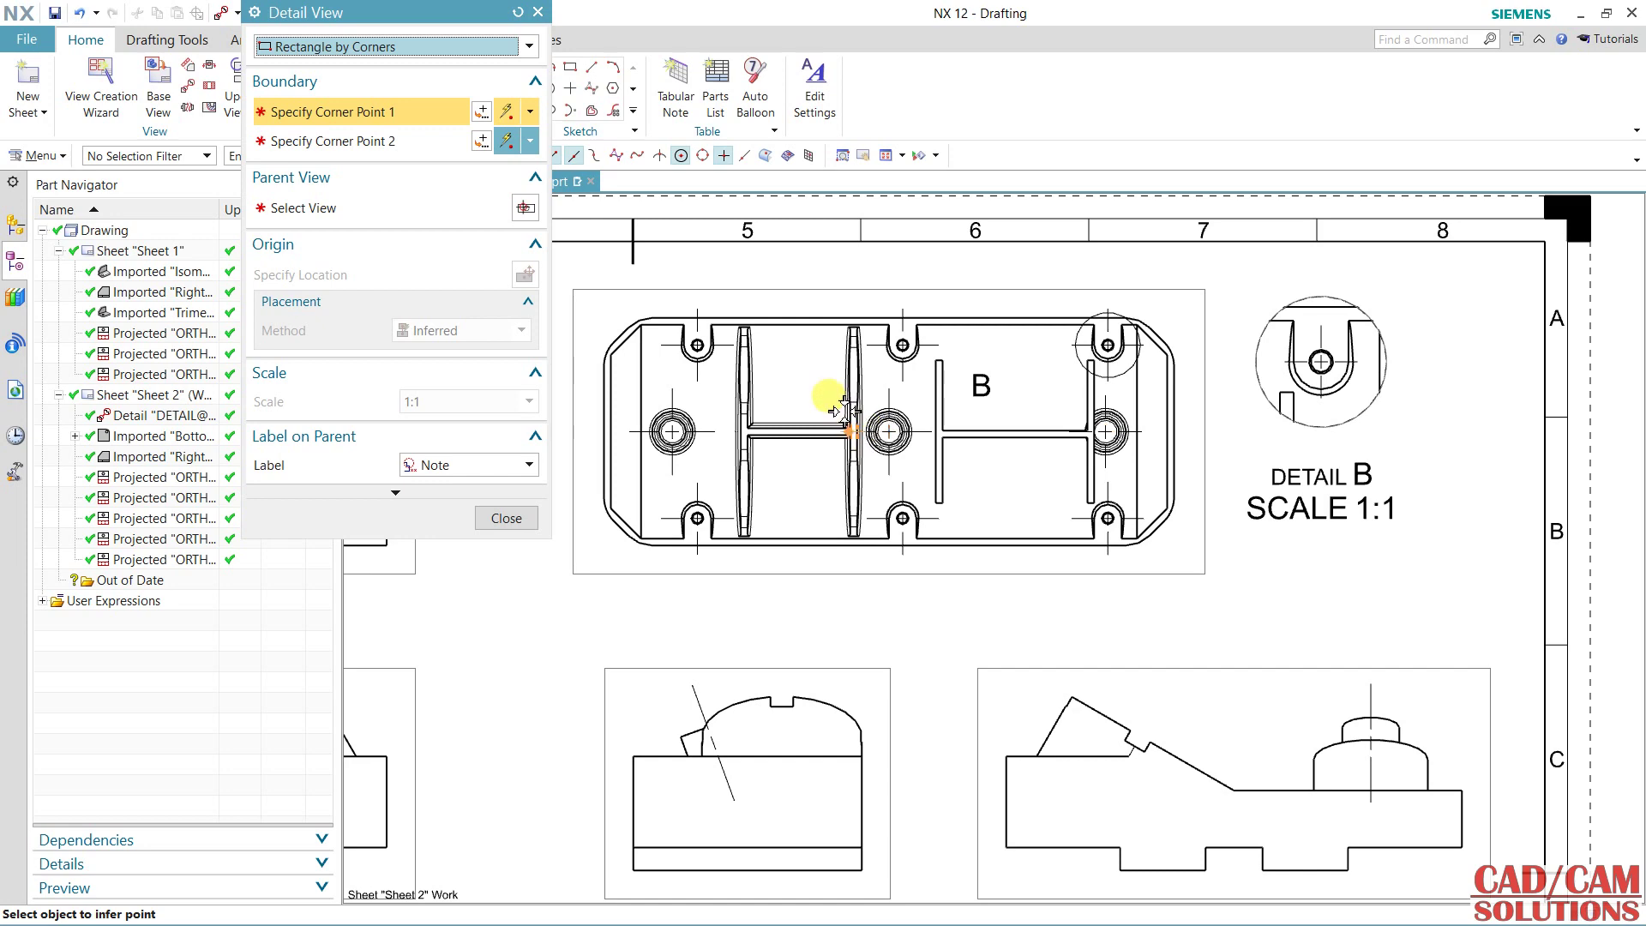
scroll(871, 410, "up", 3)
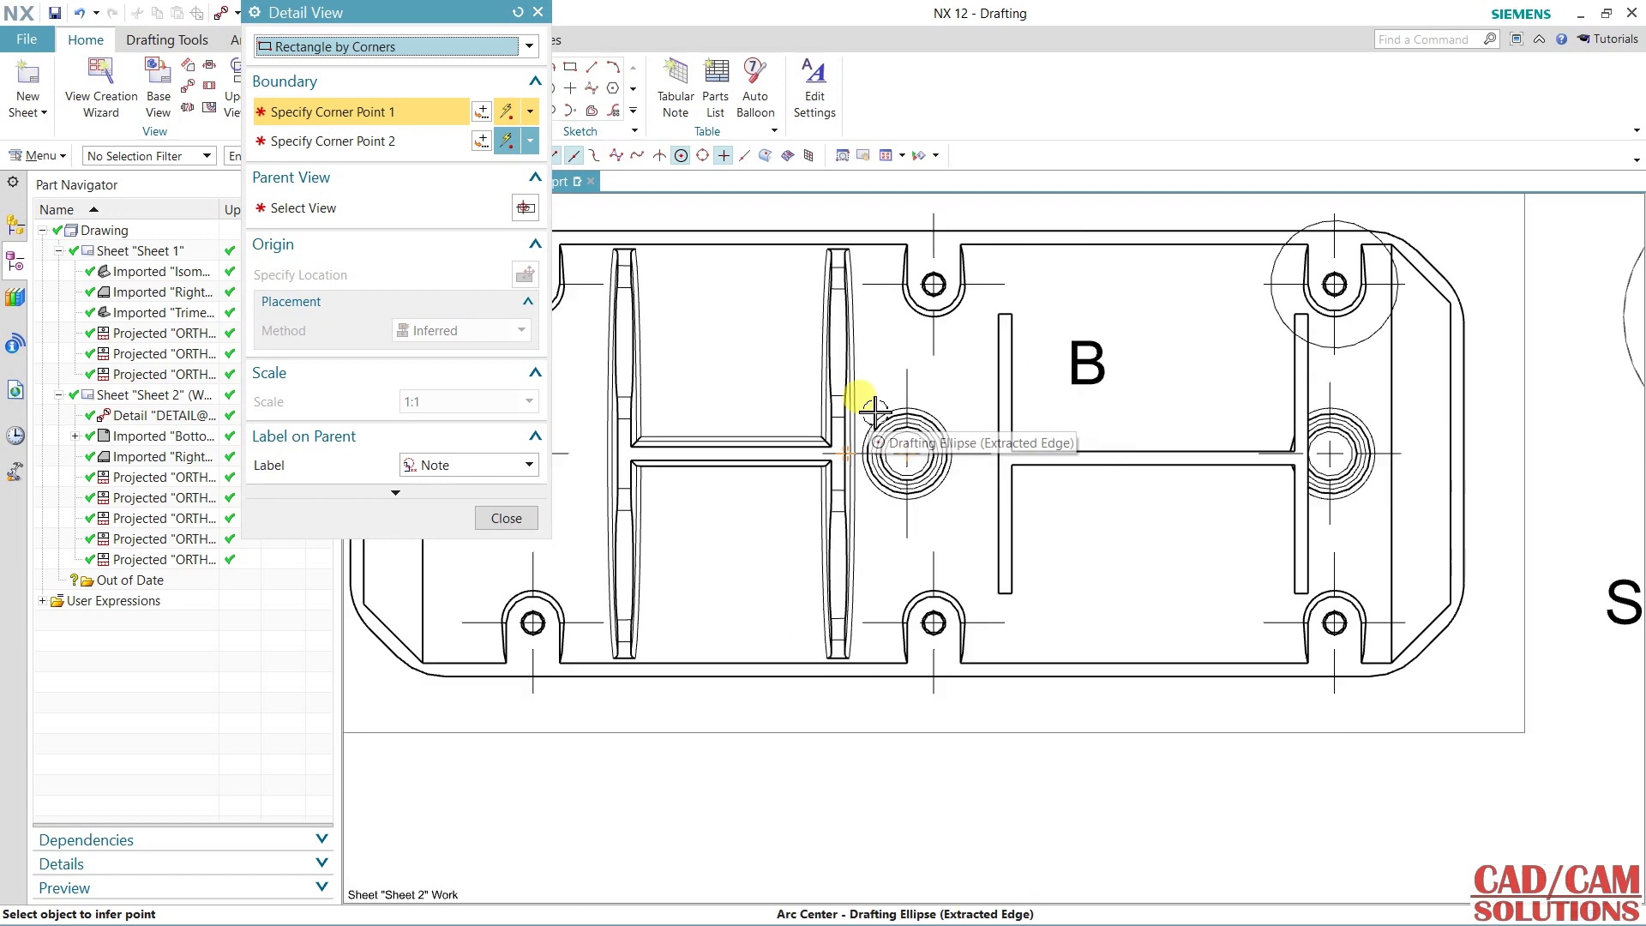
left_click(802, 384)
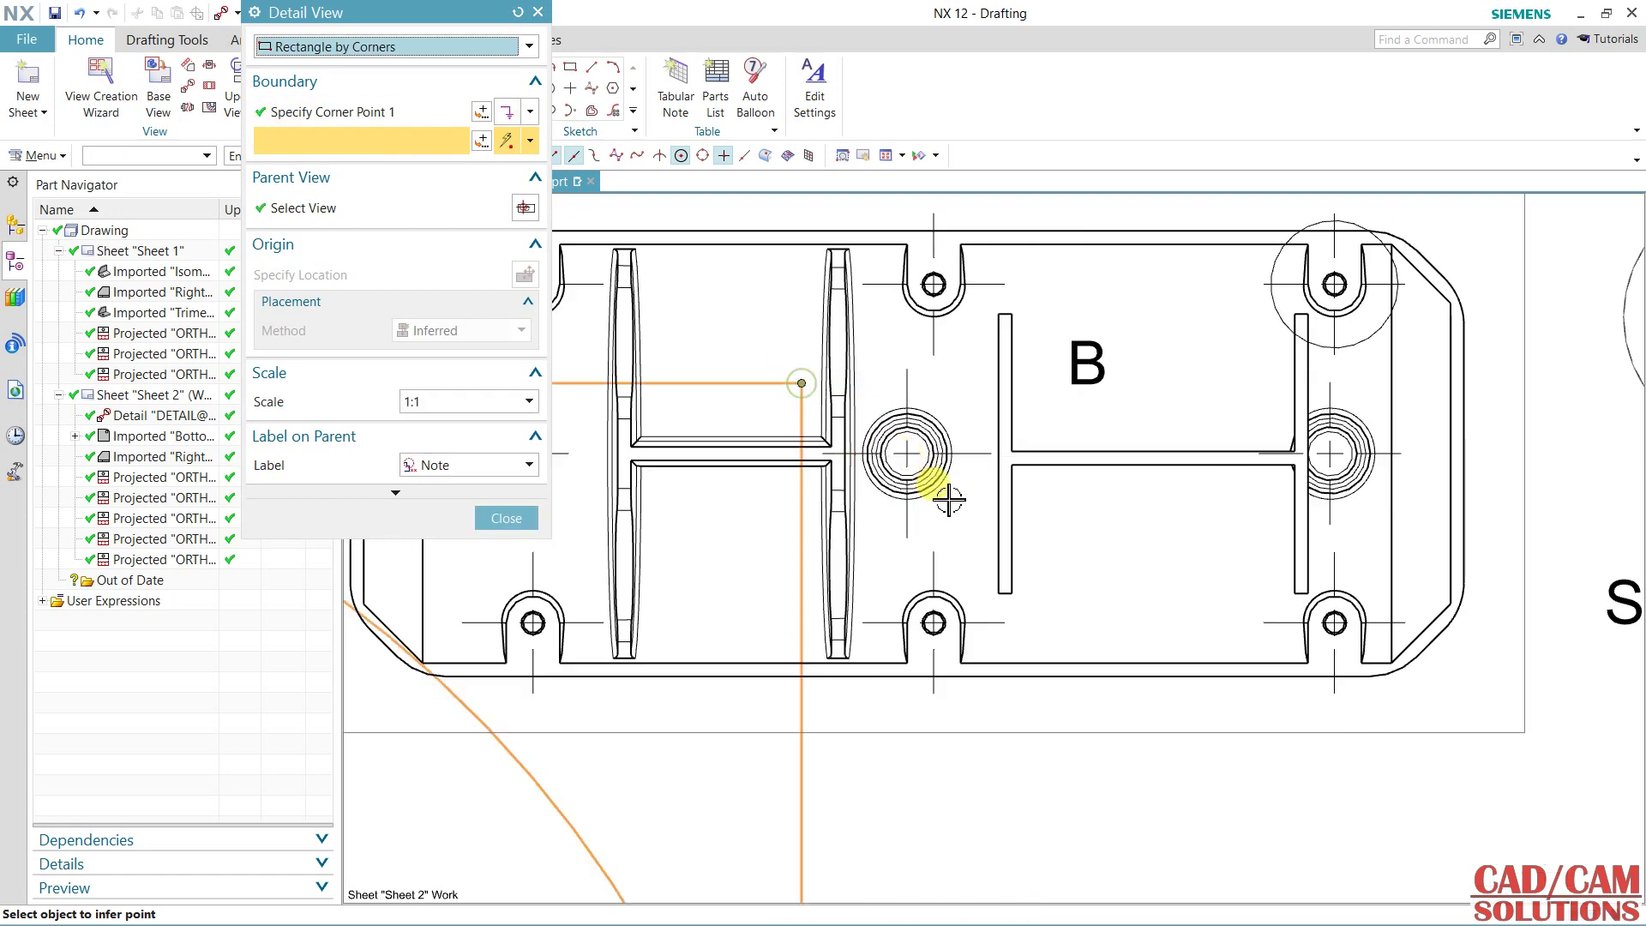
left_click(972, 541)
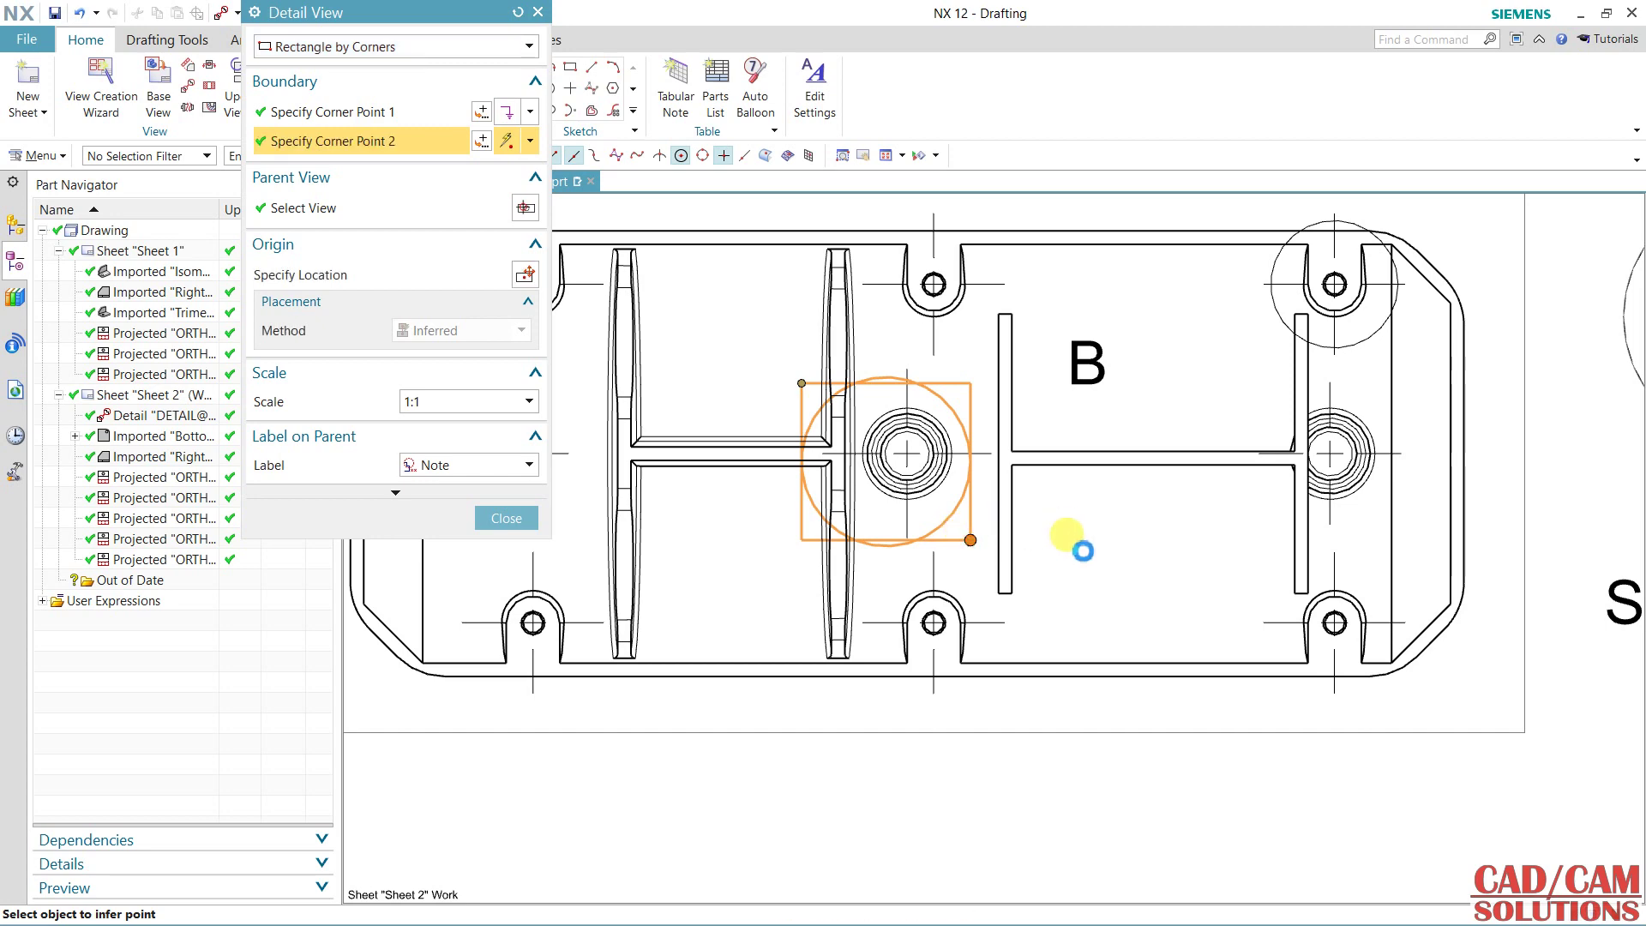
scroll(1056, 550, "down", 5)
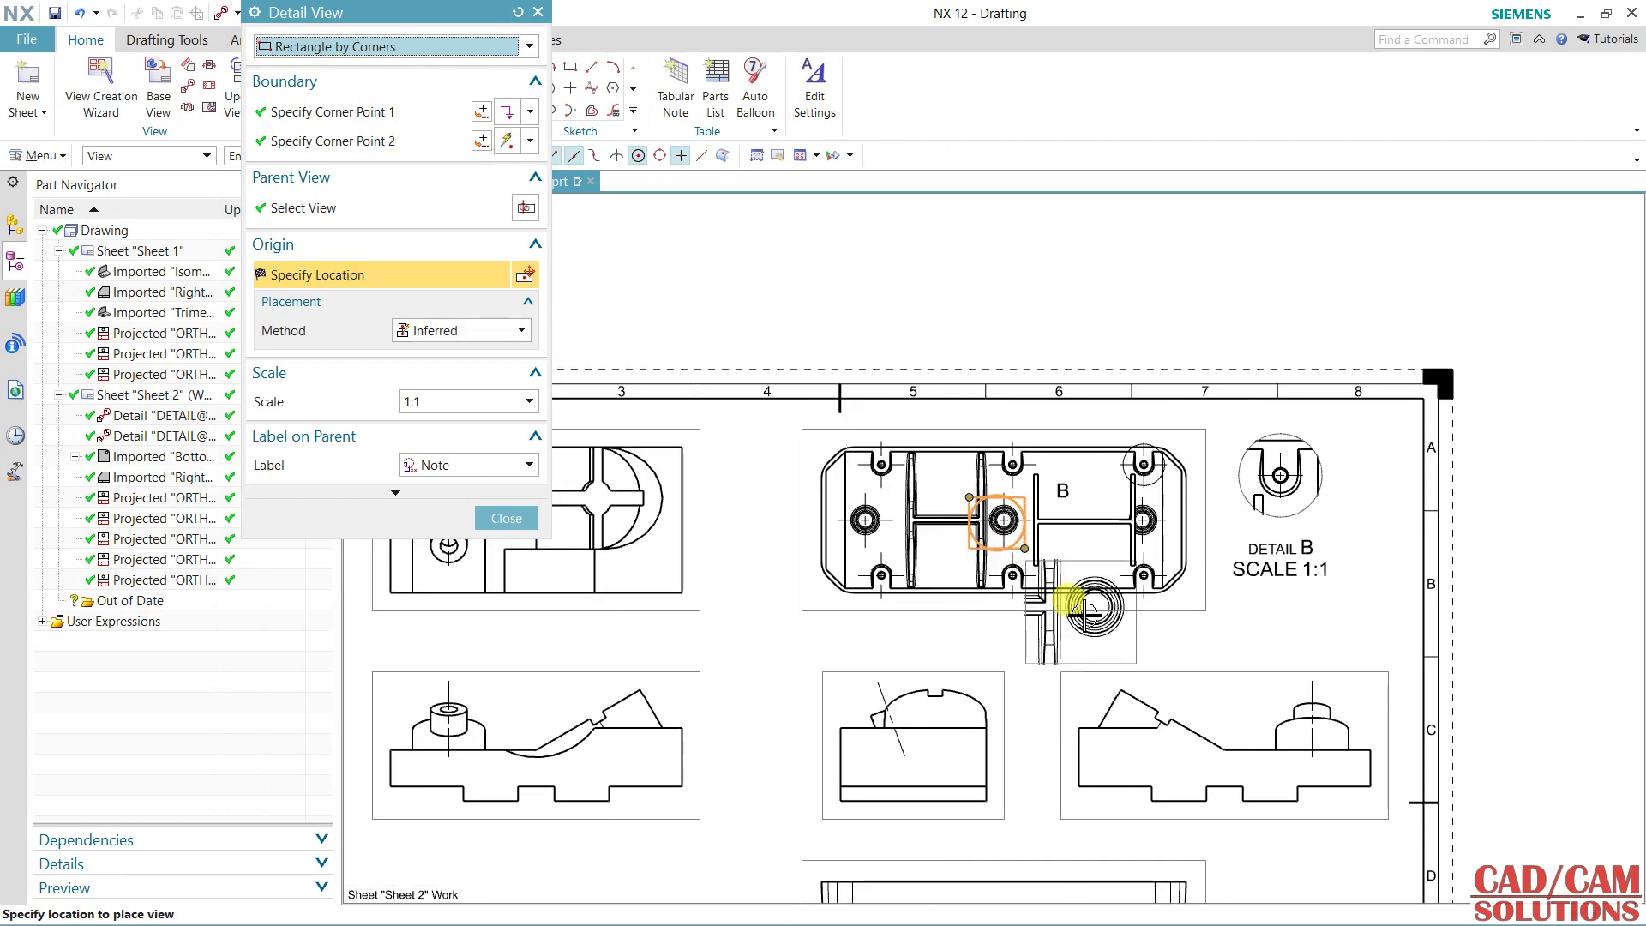
mouse_move(1082, 613)
middle_mouse_down("shift")
mouse_move(907, 352)
mouse_move(873, 254)
middle_mouse_up("shift")
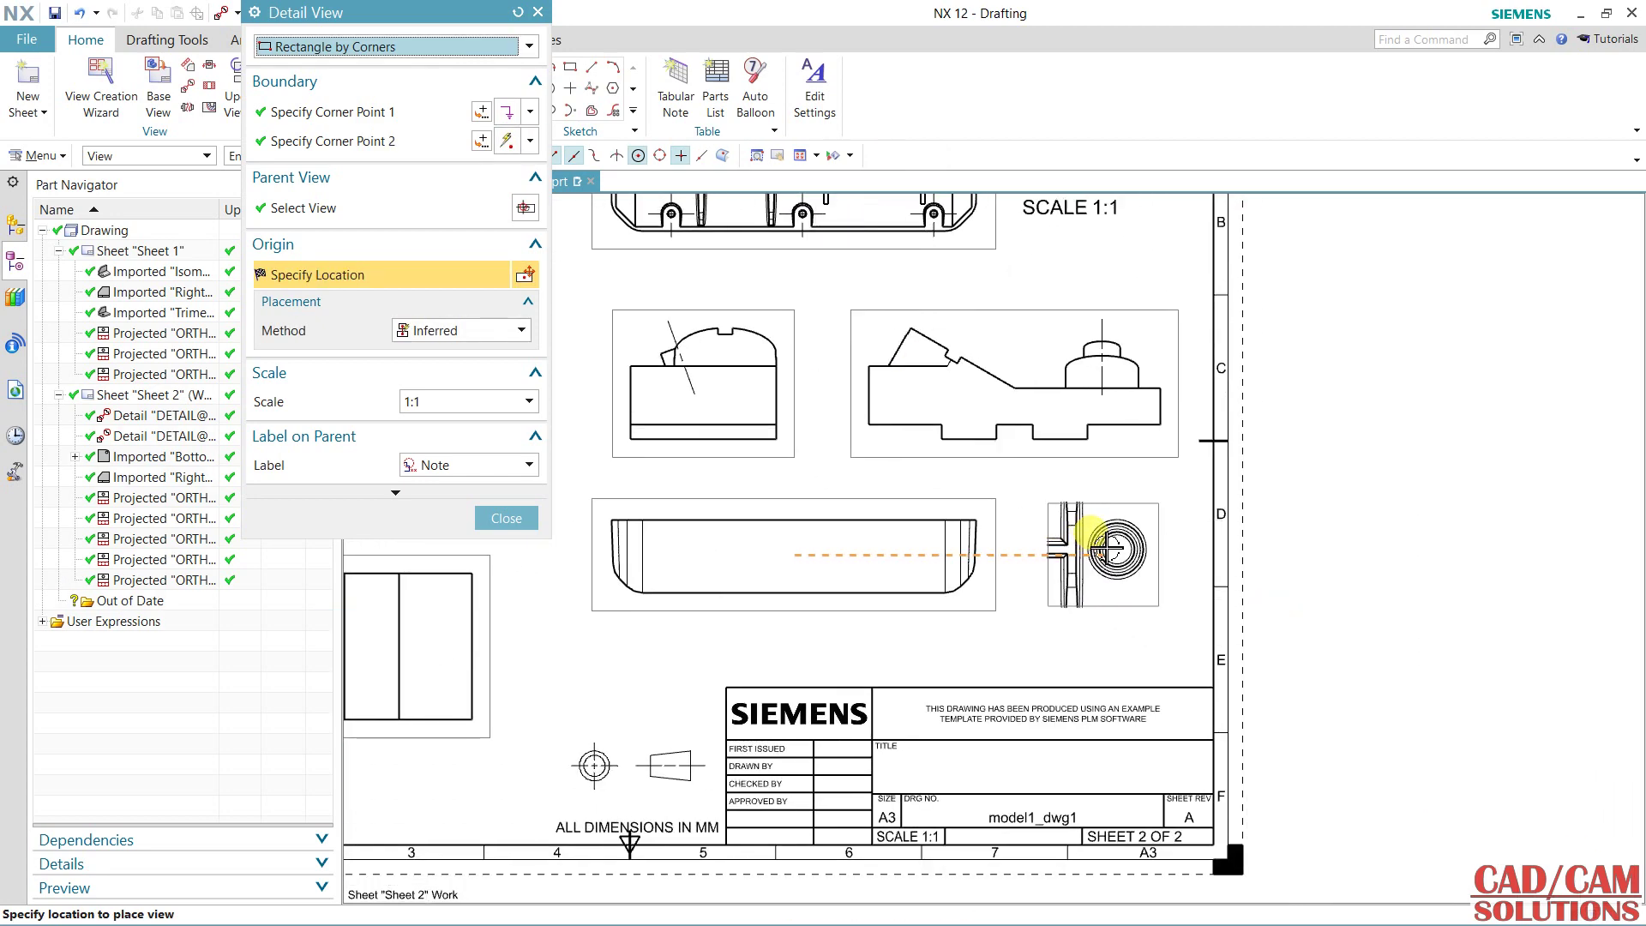
left_click(1110, 550)
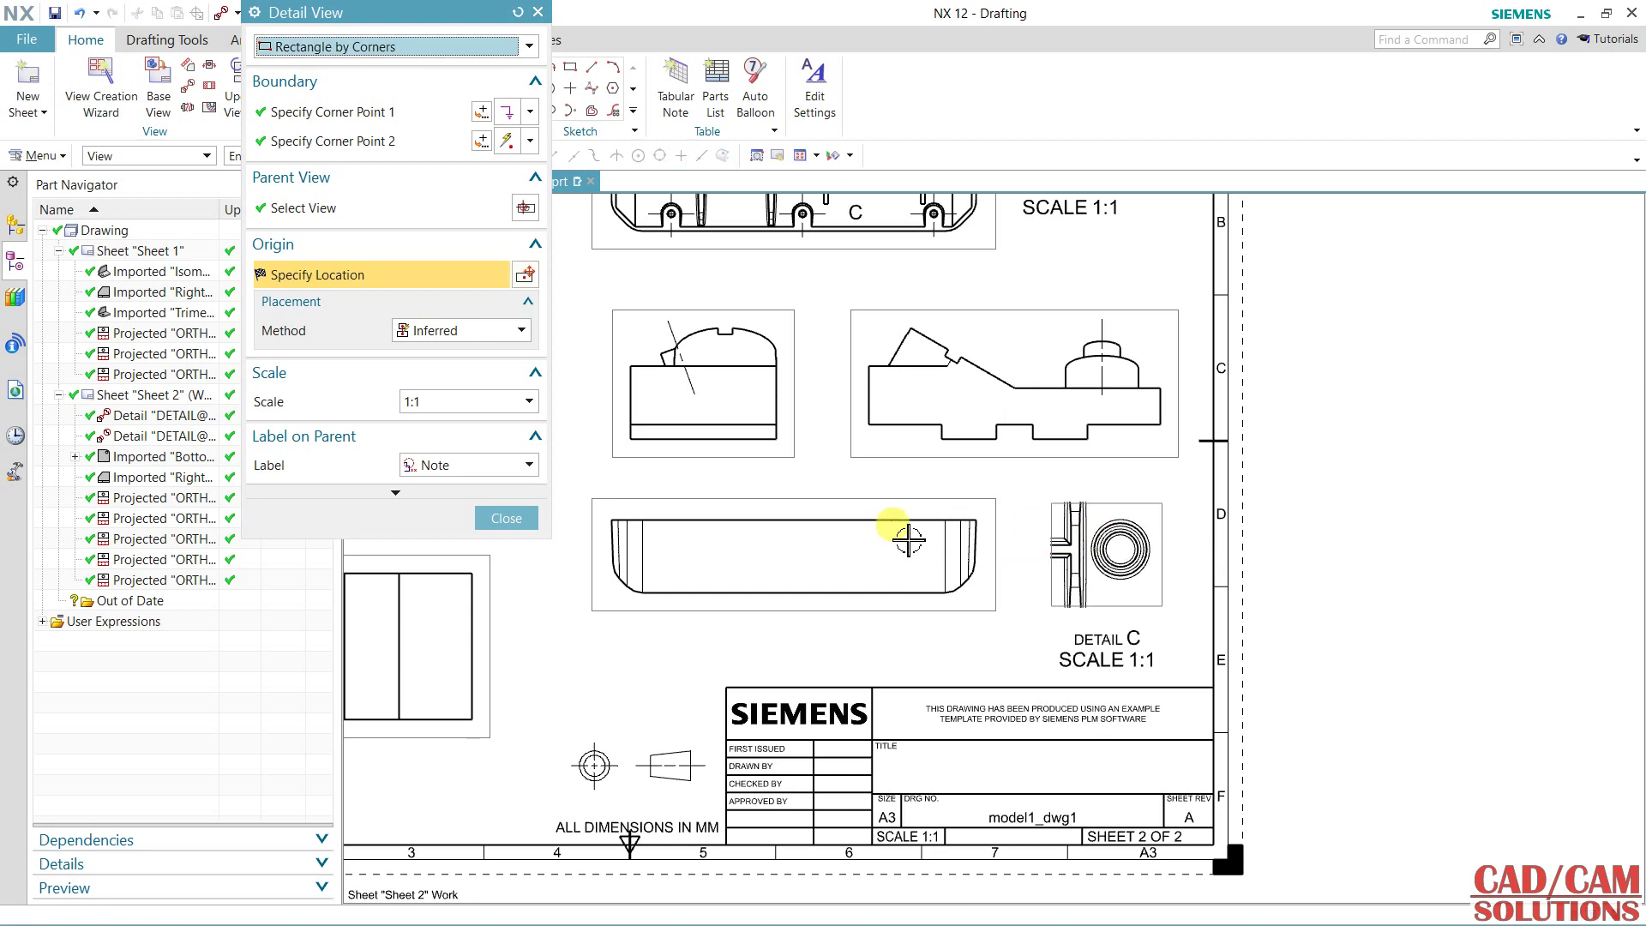
left_click(513, 517)
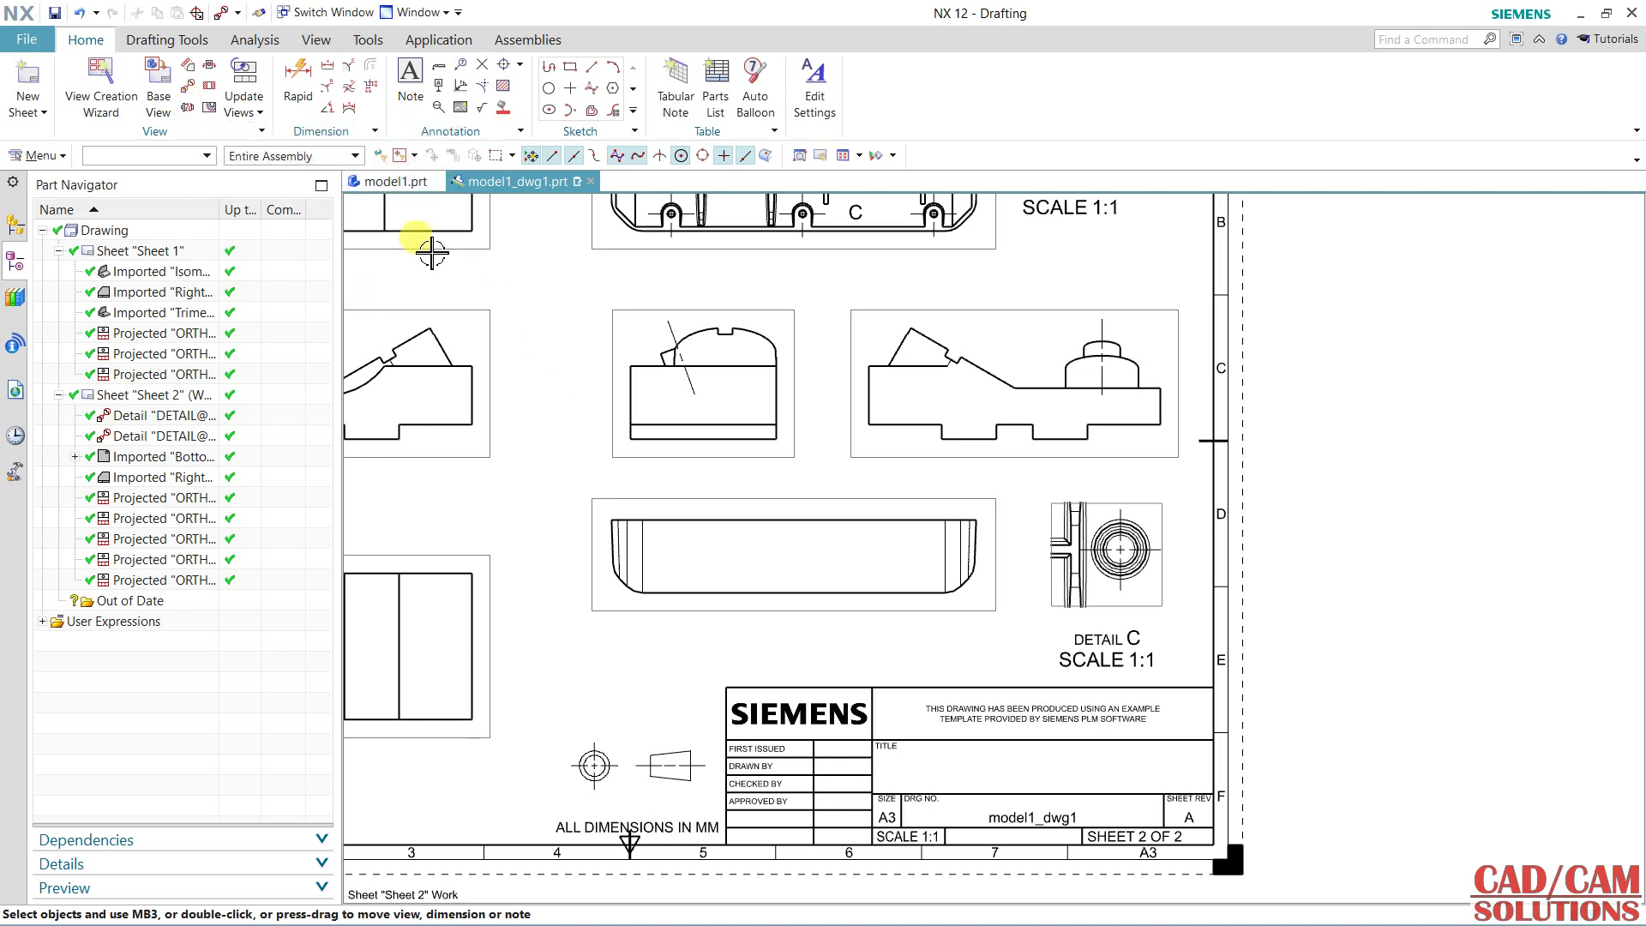
Add a third drawing sheet from the A3 - Size template, leaving its title block values blank.
mouse_move(400, 189)
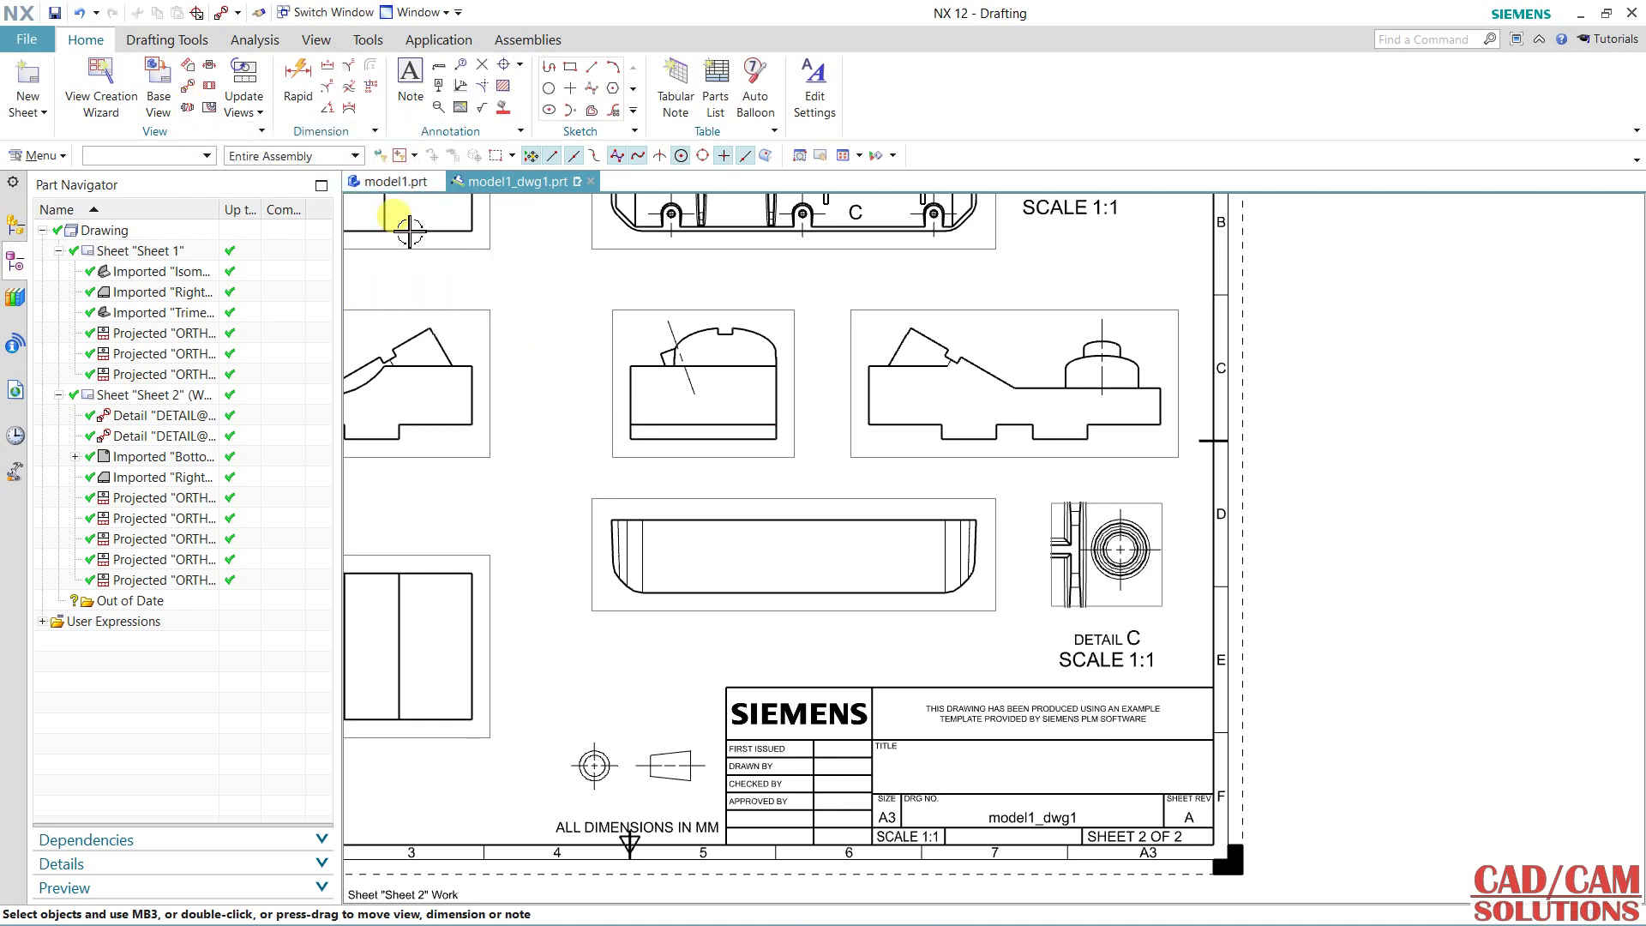
left_click(31, 114)
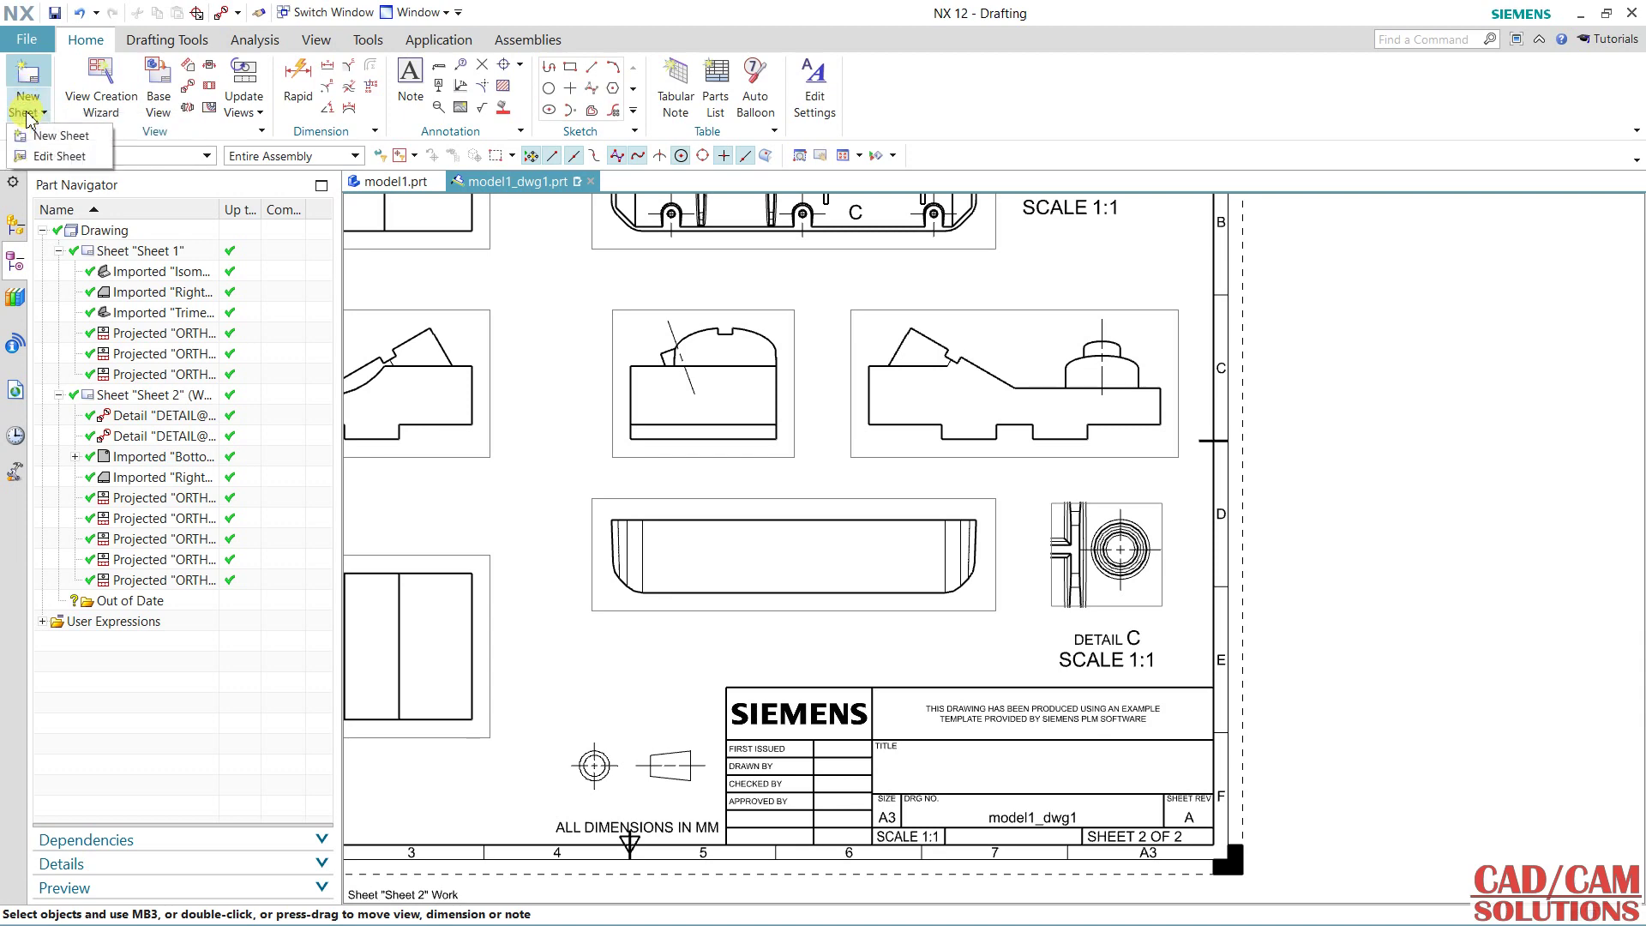
left_click(36, 138)
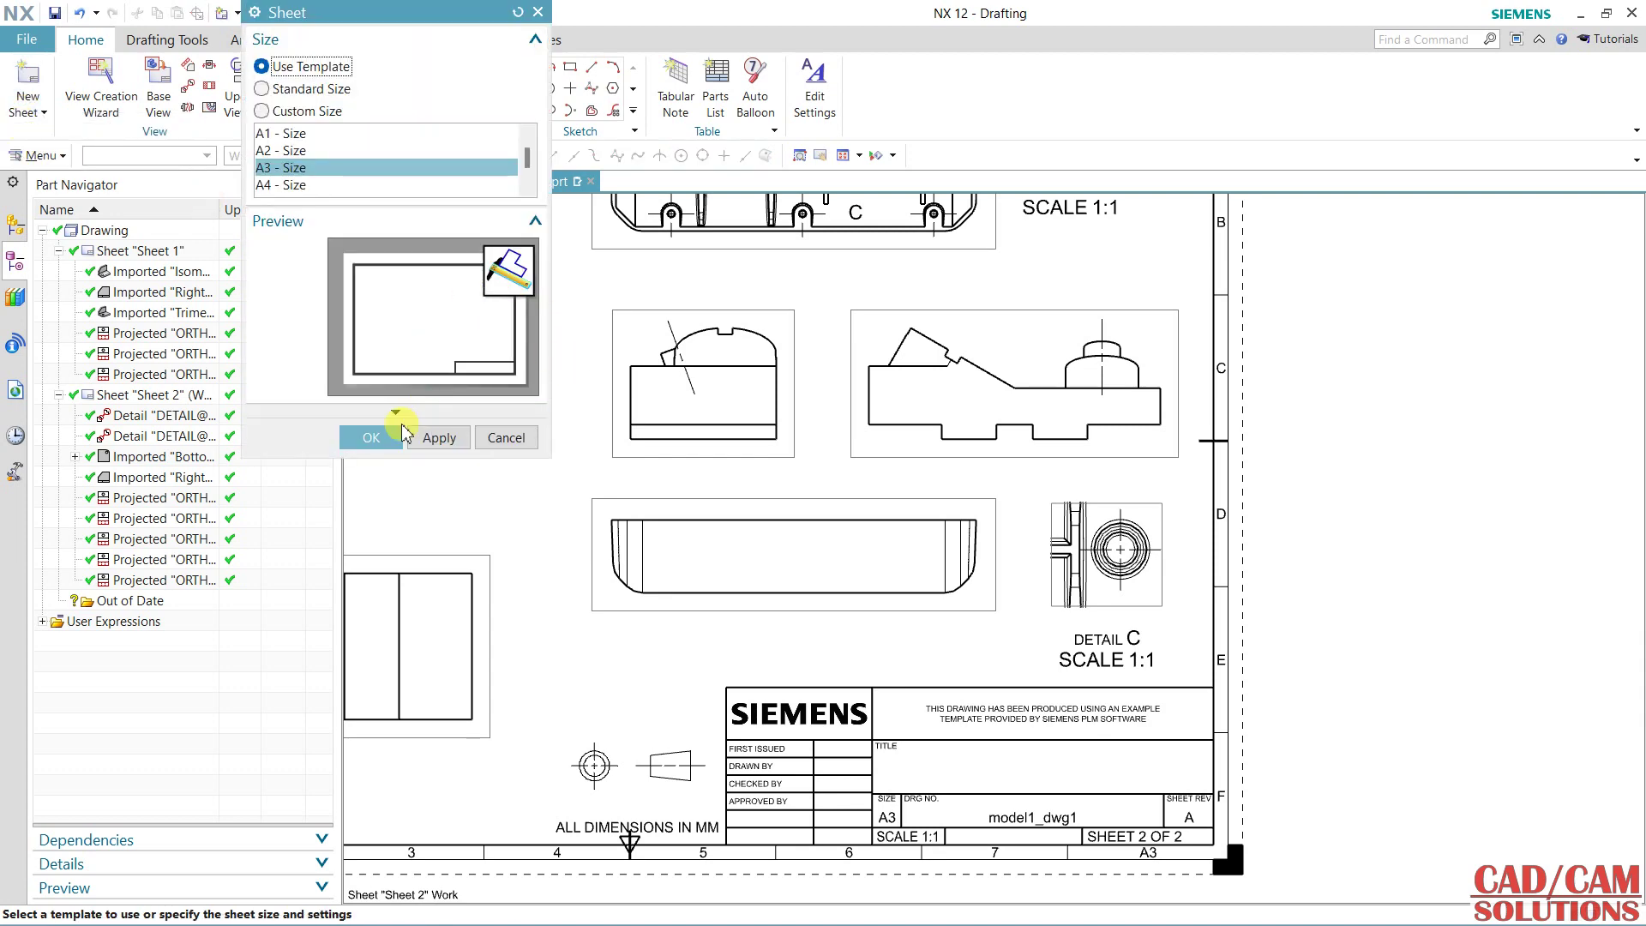
left_click(377, 438)
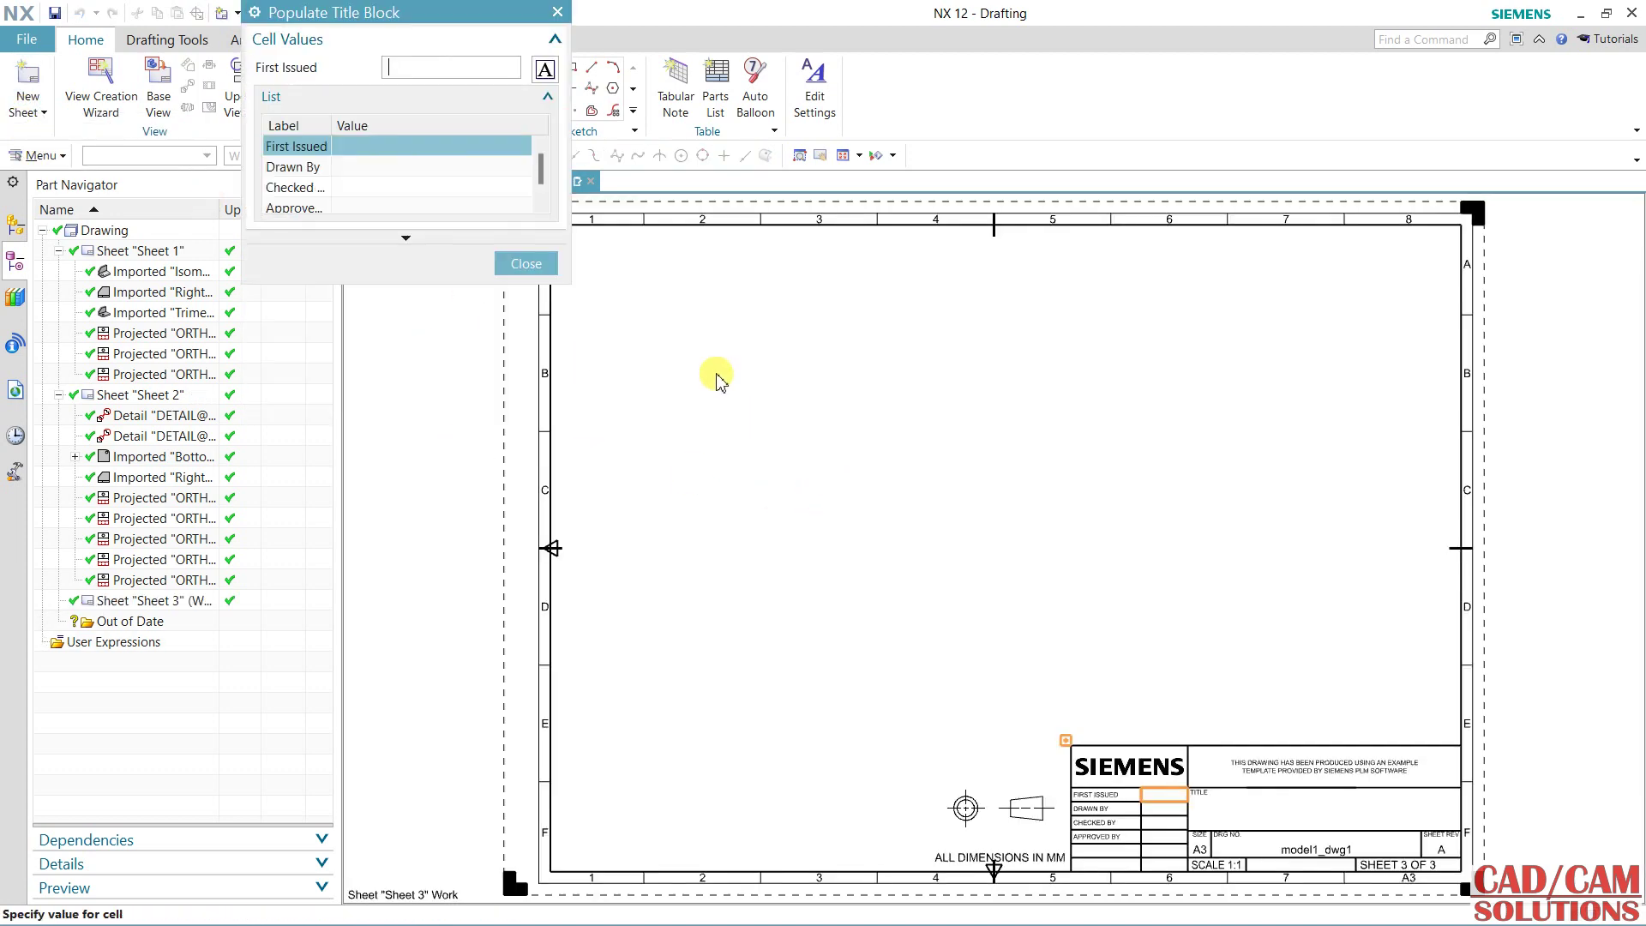
left_click(527, 264)
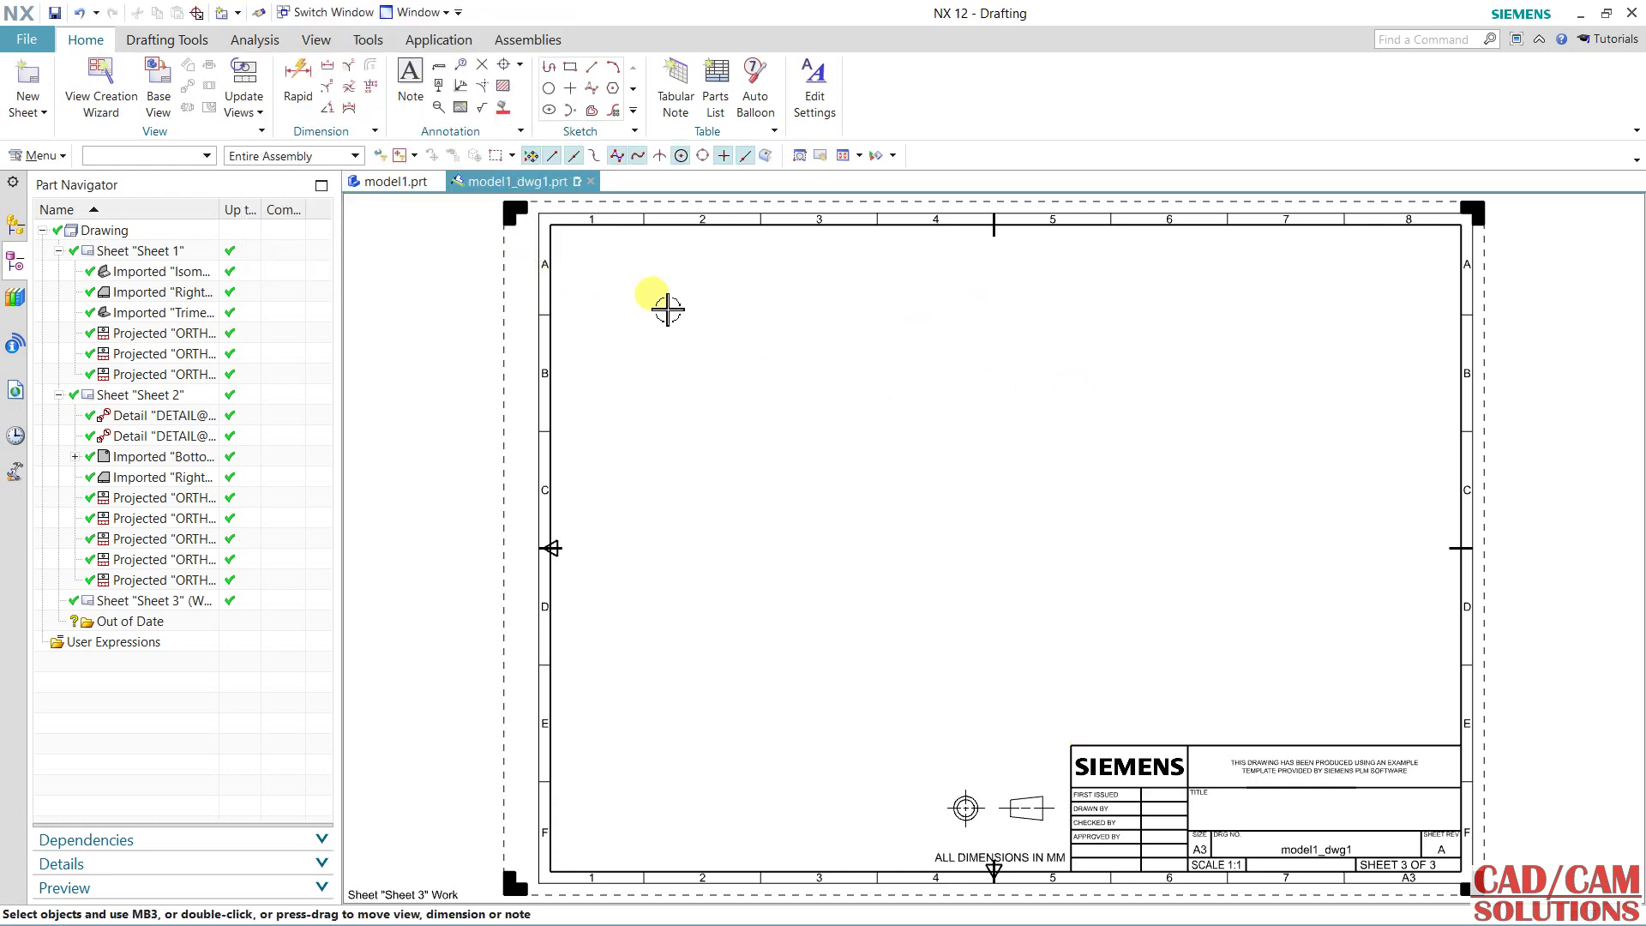
Start a base view on the new sheet and browse for its part in the SCREW JACK folder inside NX ASSEMBLY.
left_click(158, 85)
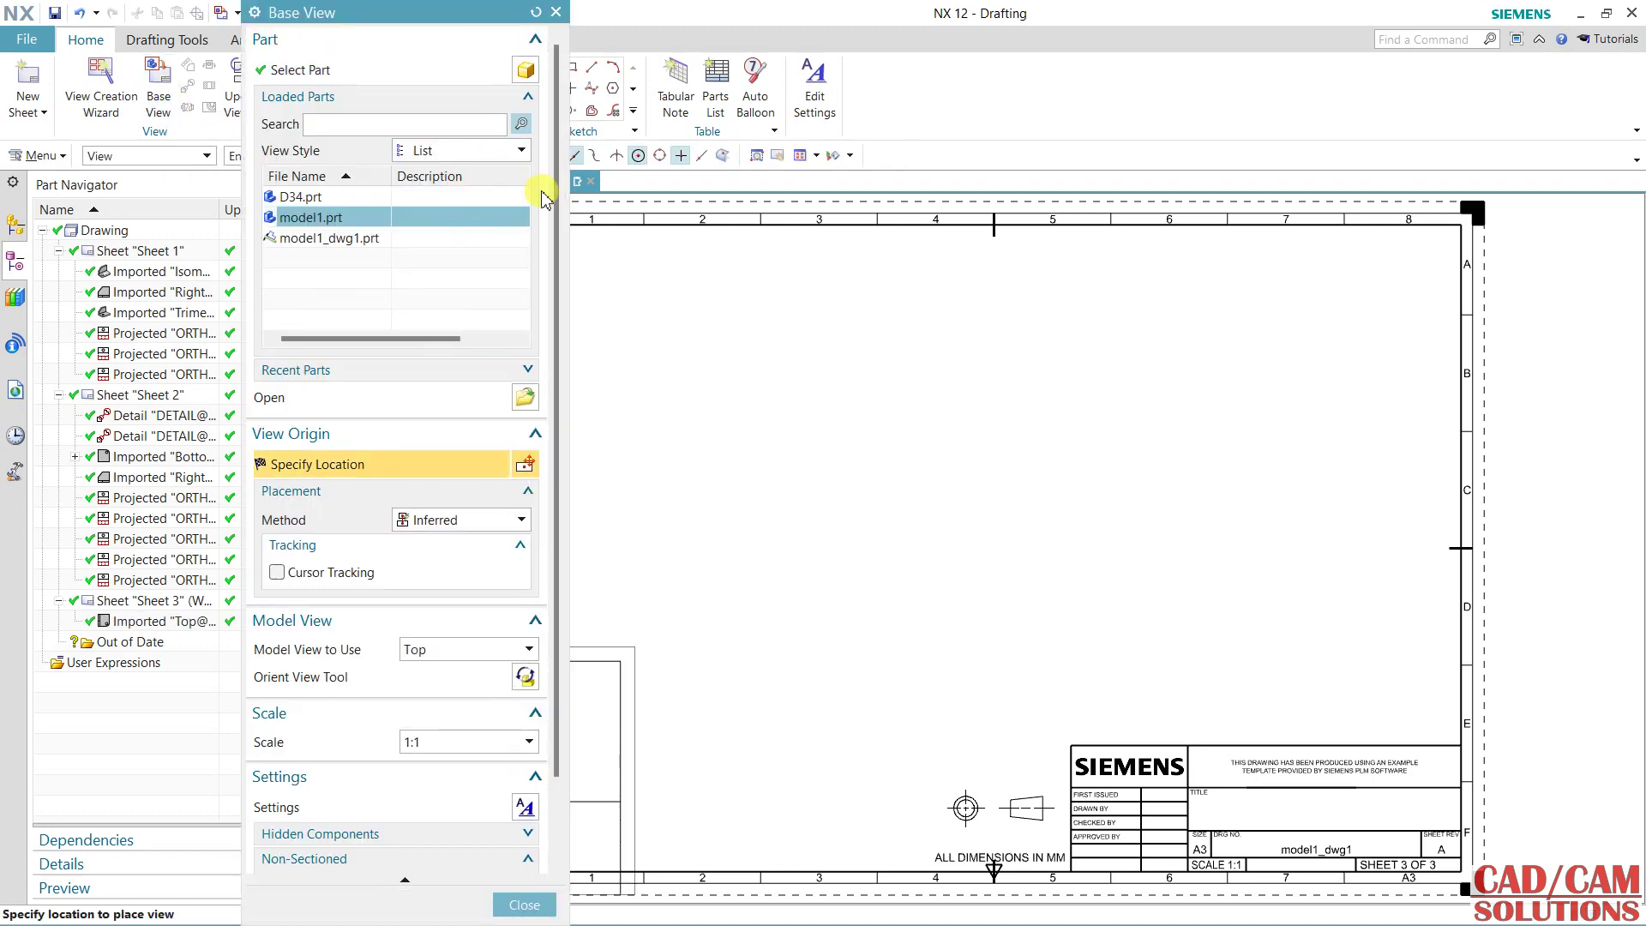
left_click(525, 397)
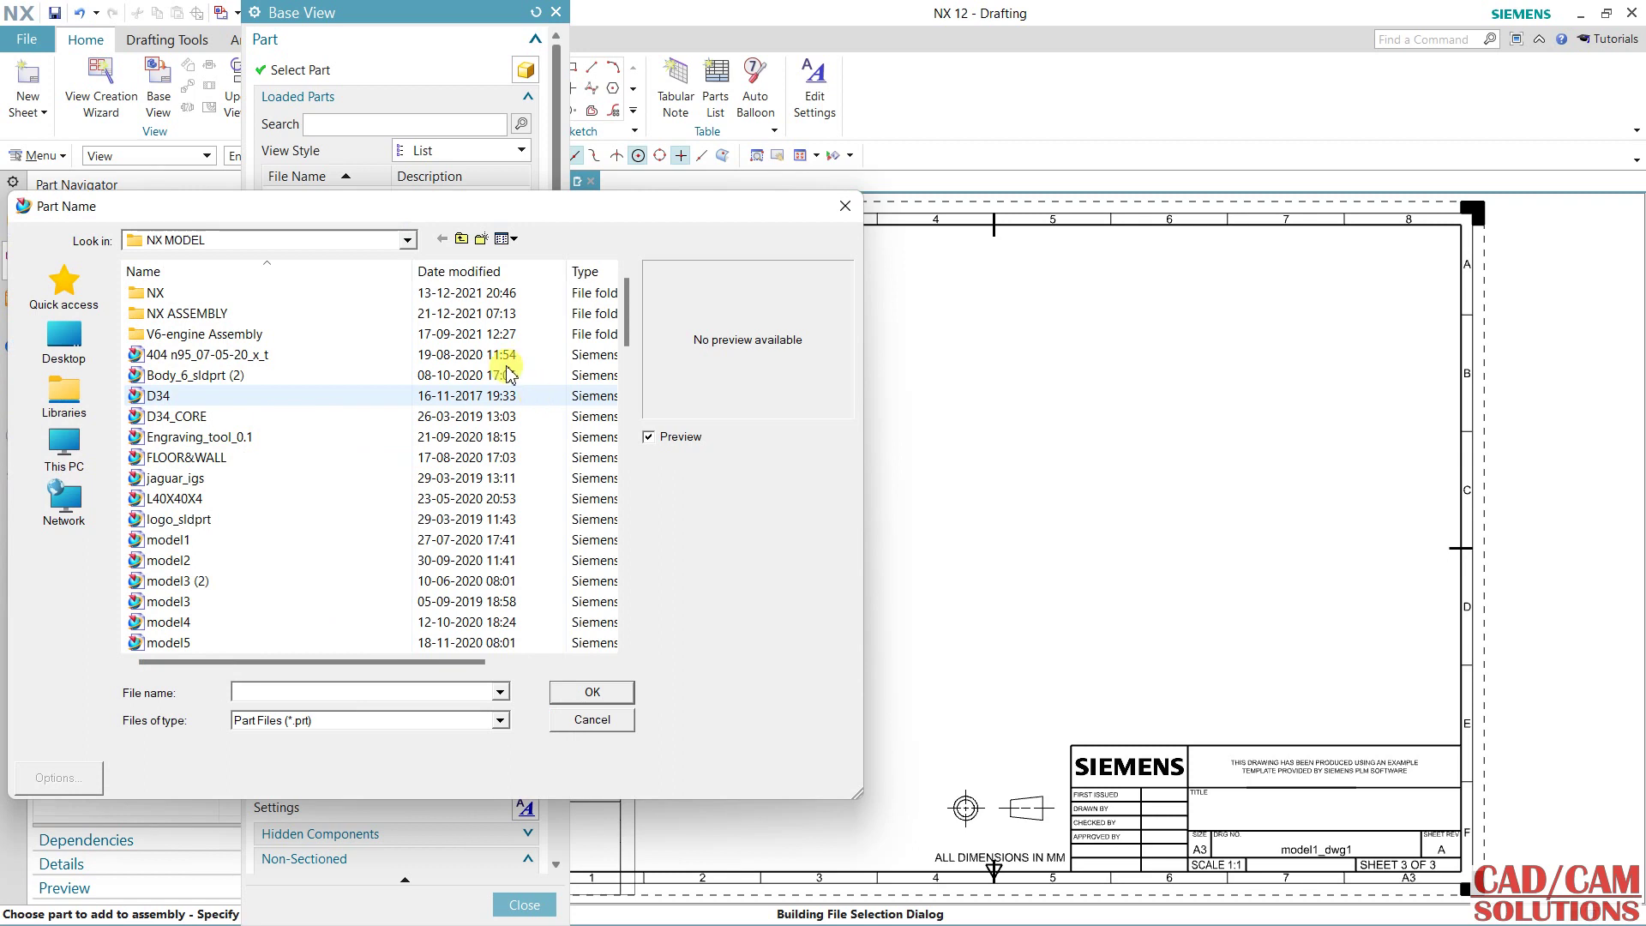
double_click(228, 316)
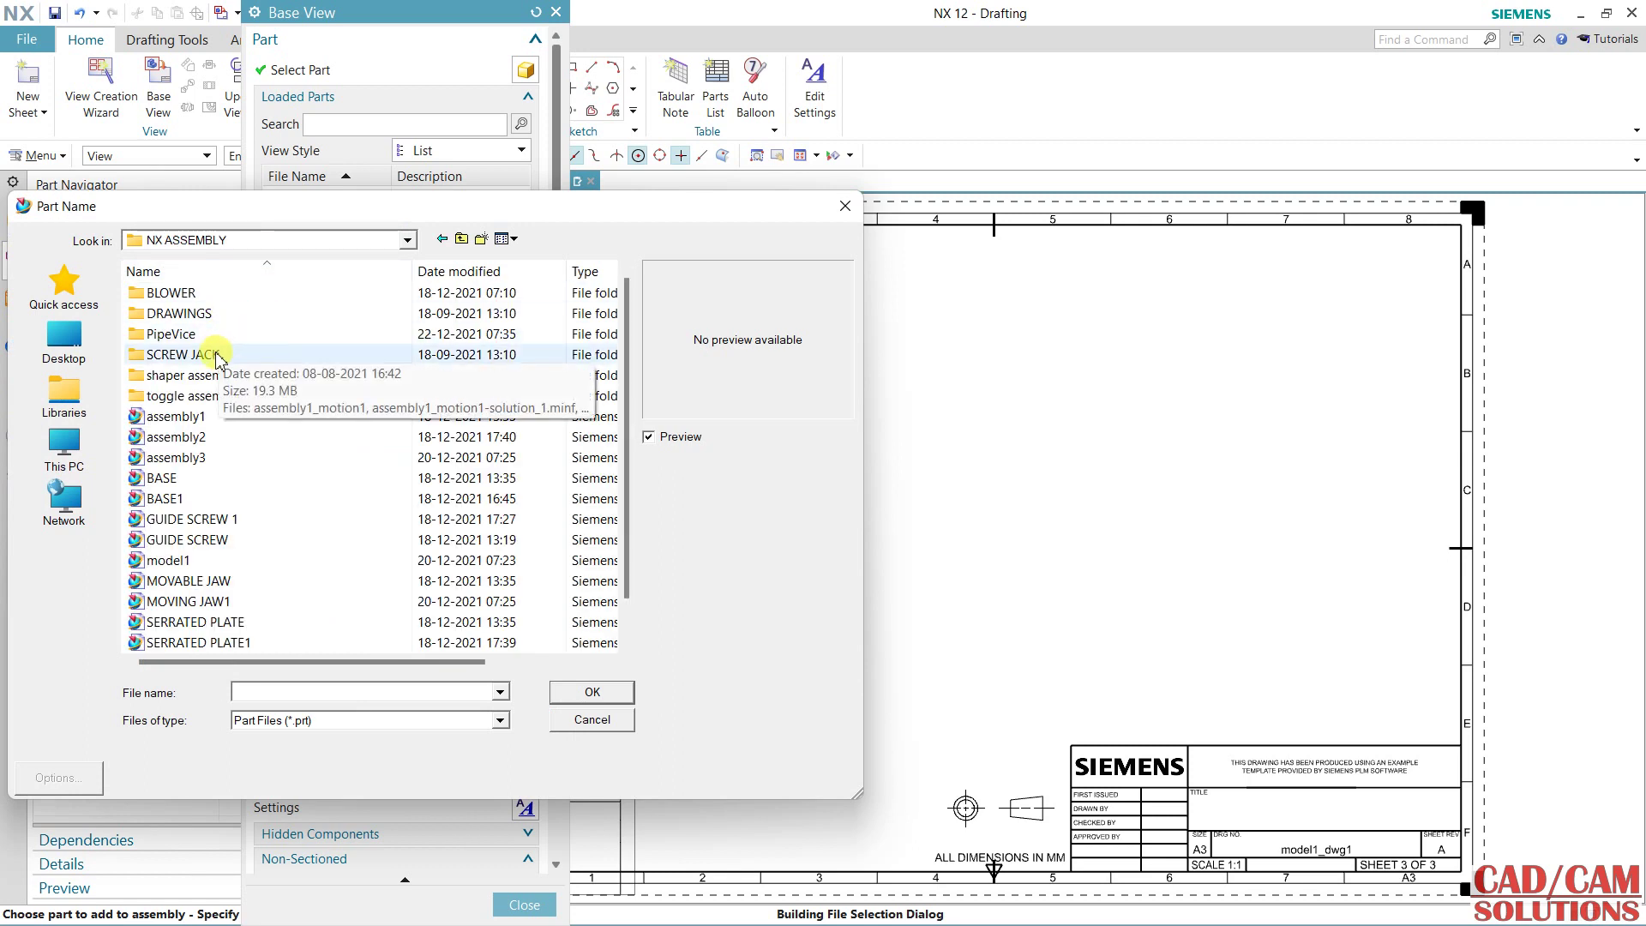
double_click(216, 357)
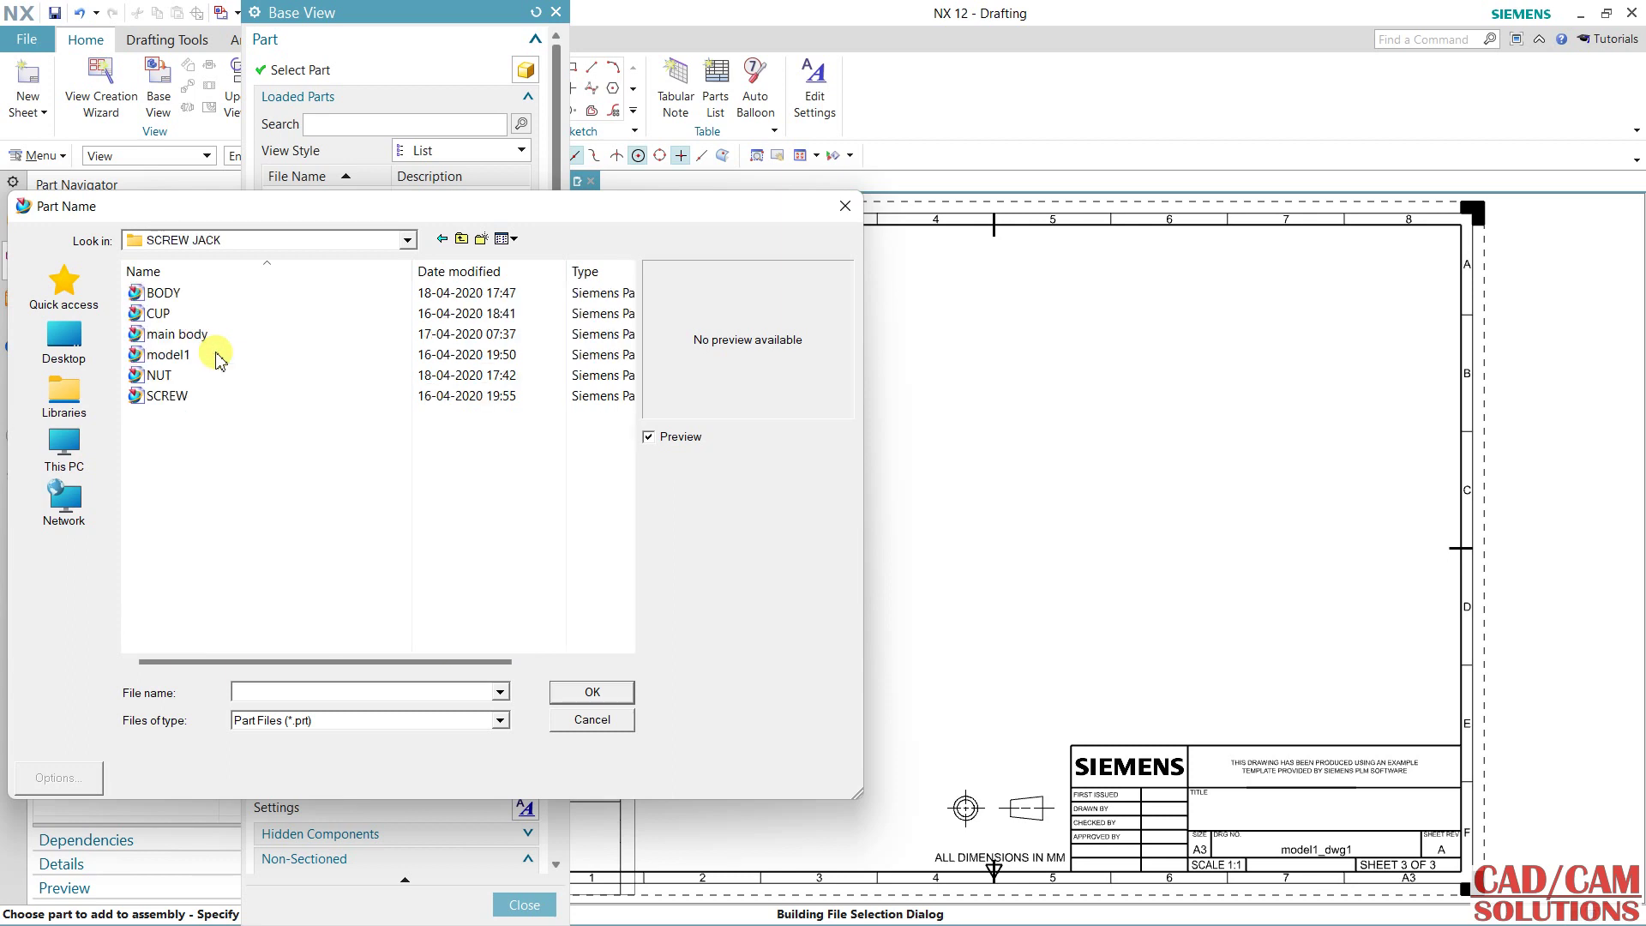
Preview the BODY, CUP and main body parts, and try to load model1 from the SCREW JACK folder.
left_click(166, 295)
left_click(167, 316)
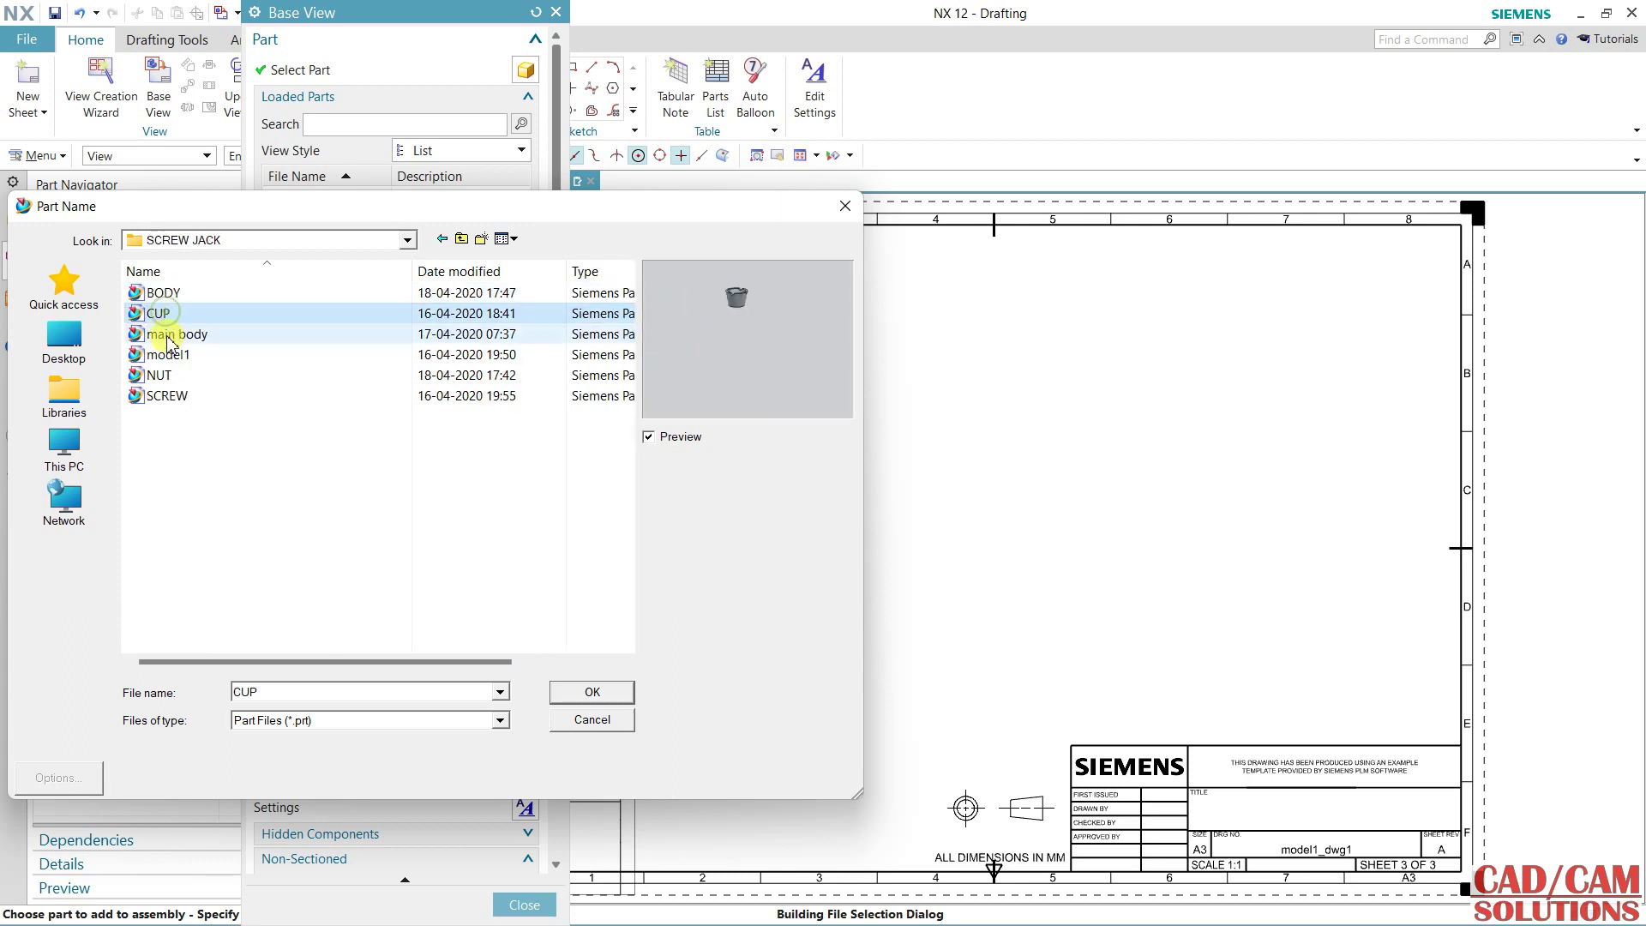
left_click(172, 337)
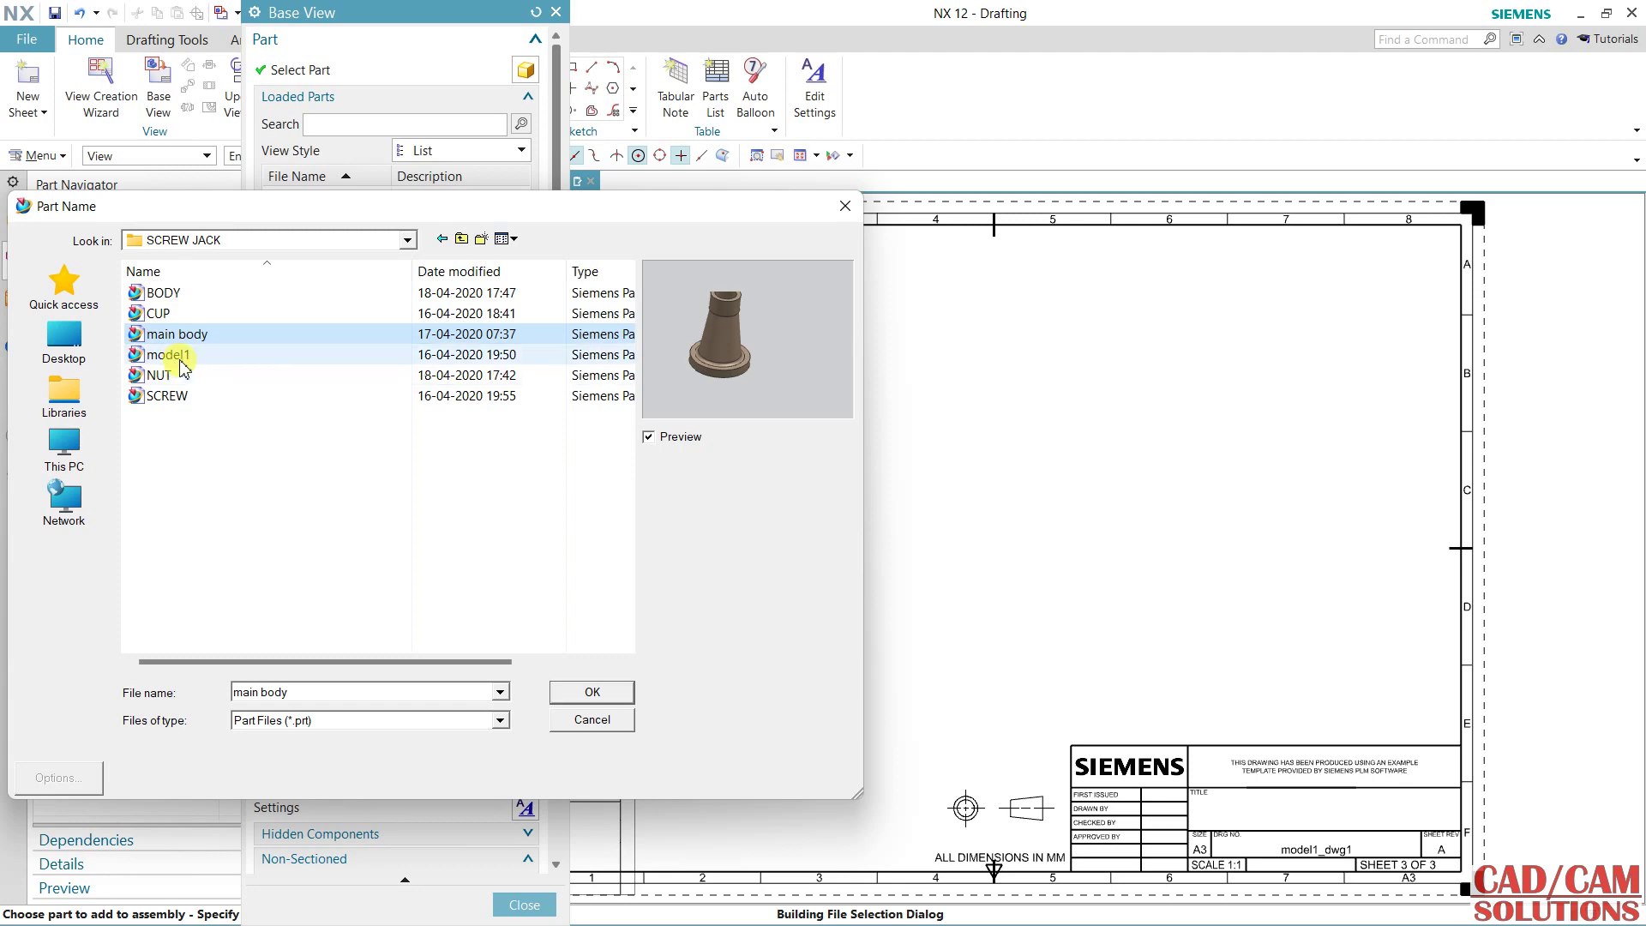
left_click(178, 361)
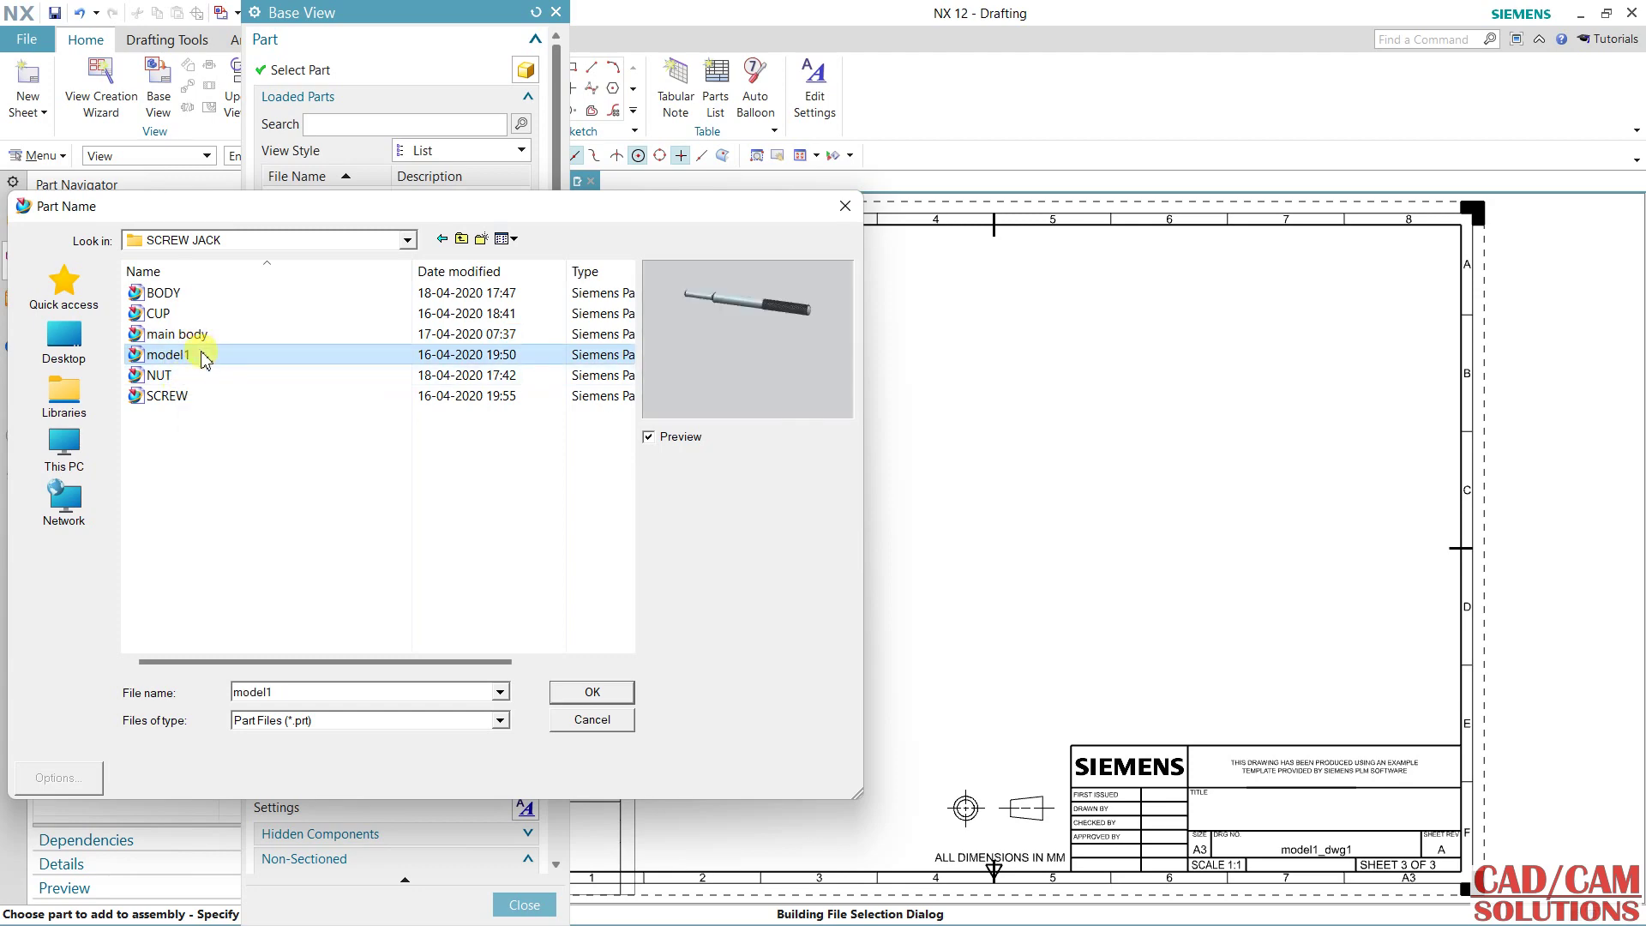
left_click(611, 691)
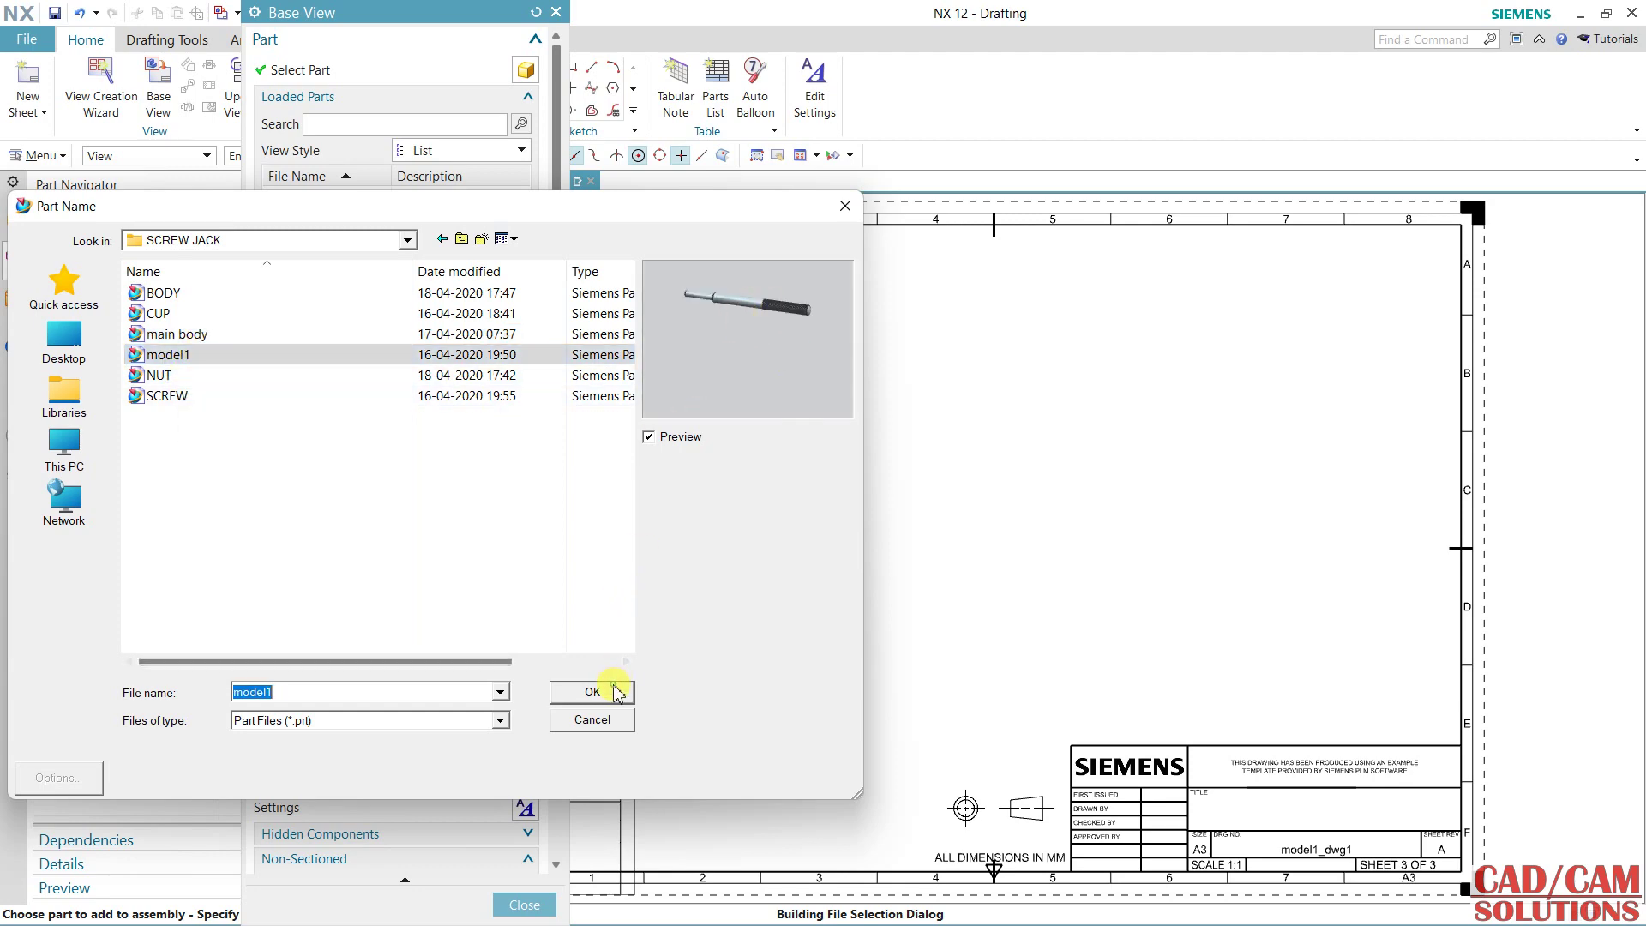
left_click(823, 499)
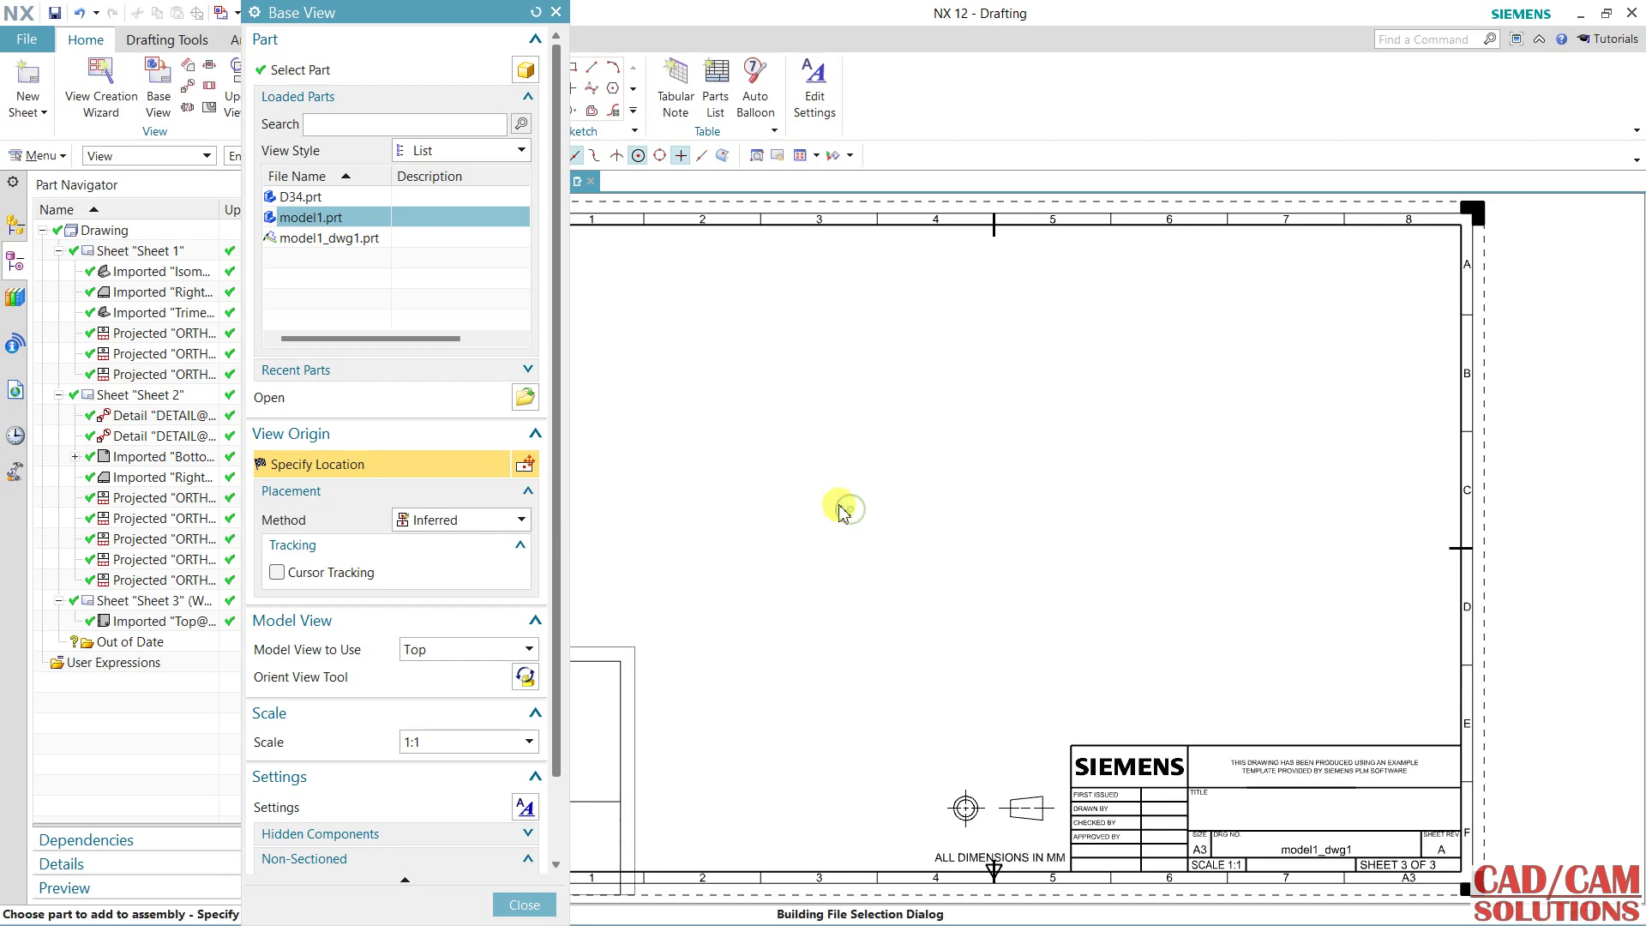
Load the SCREW part and place its Front base view at 1:2 scale in the sheet's upper-left area, without adding projections.
left_click(199, 397)
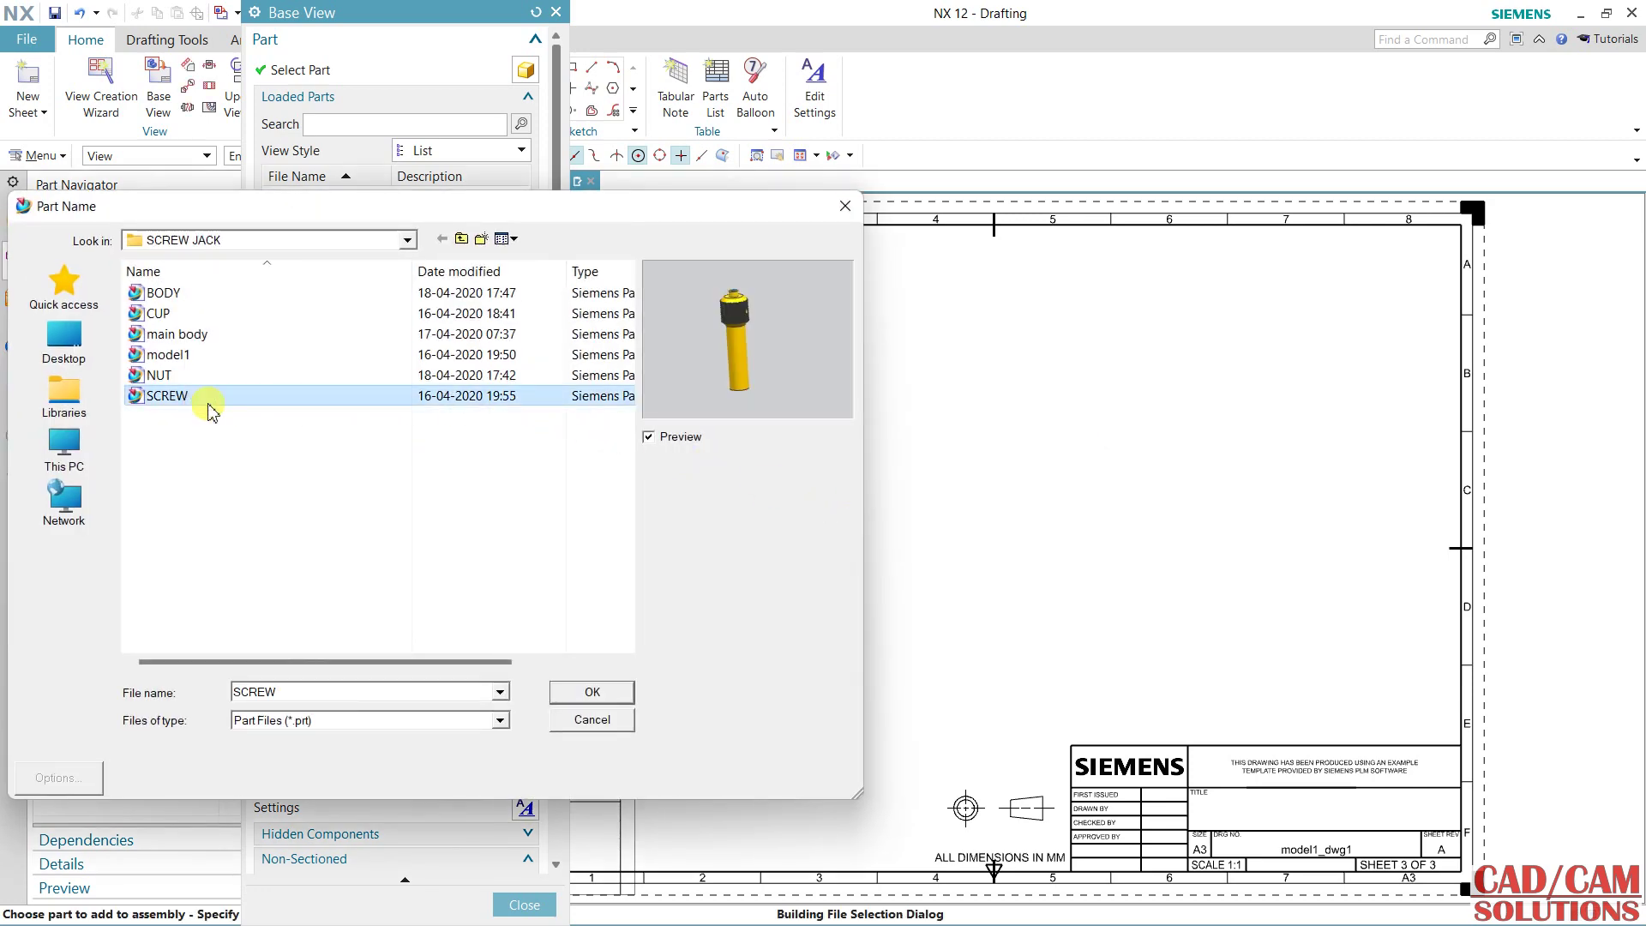
left_click(583, 692)
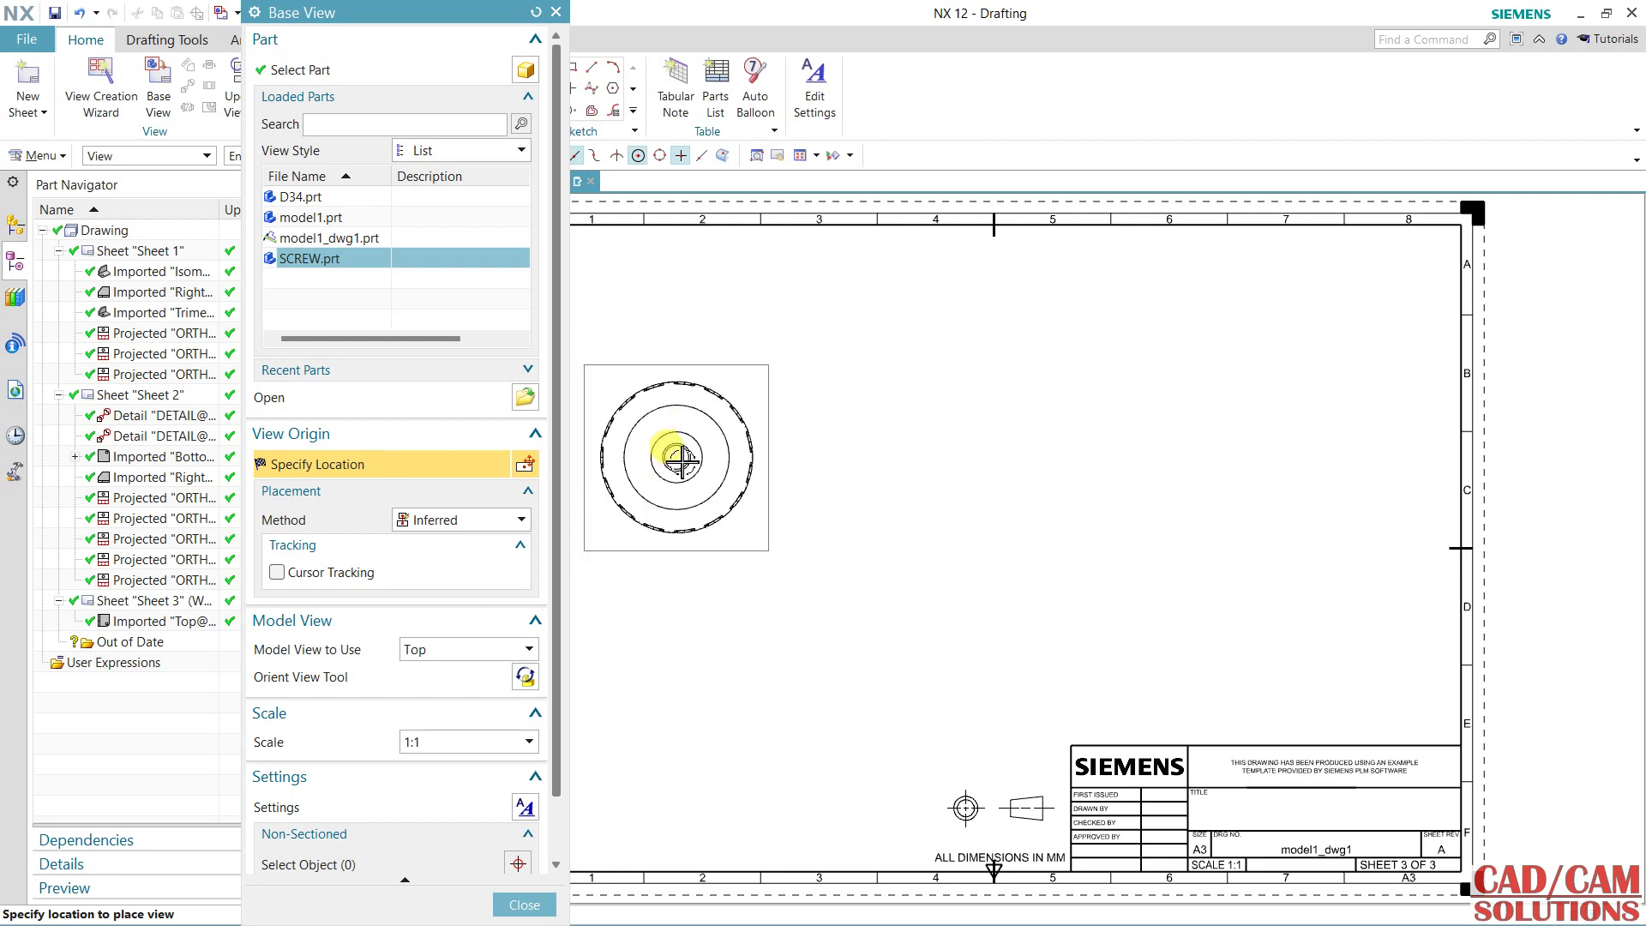
left_click(488, 651)
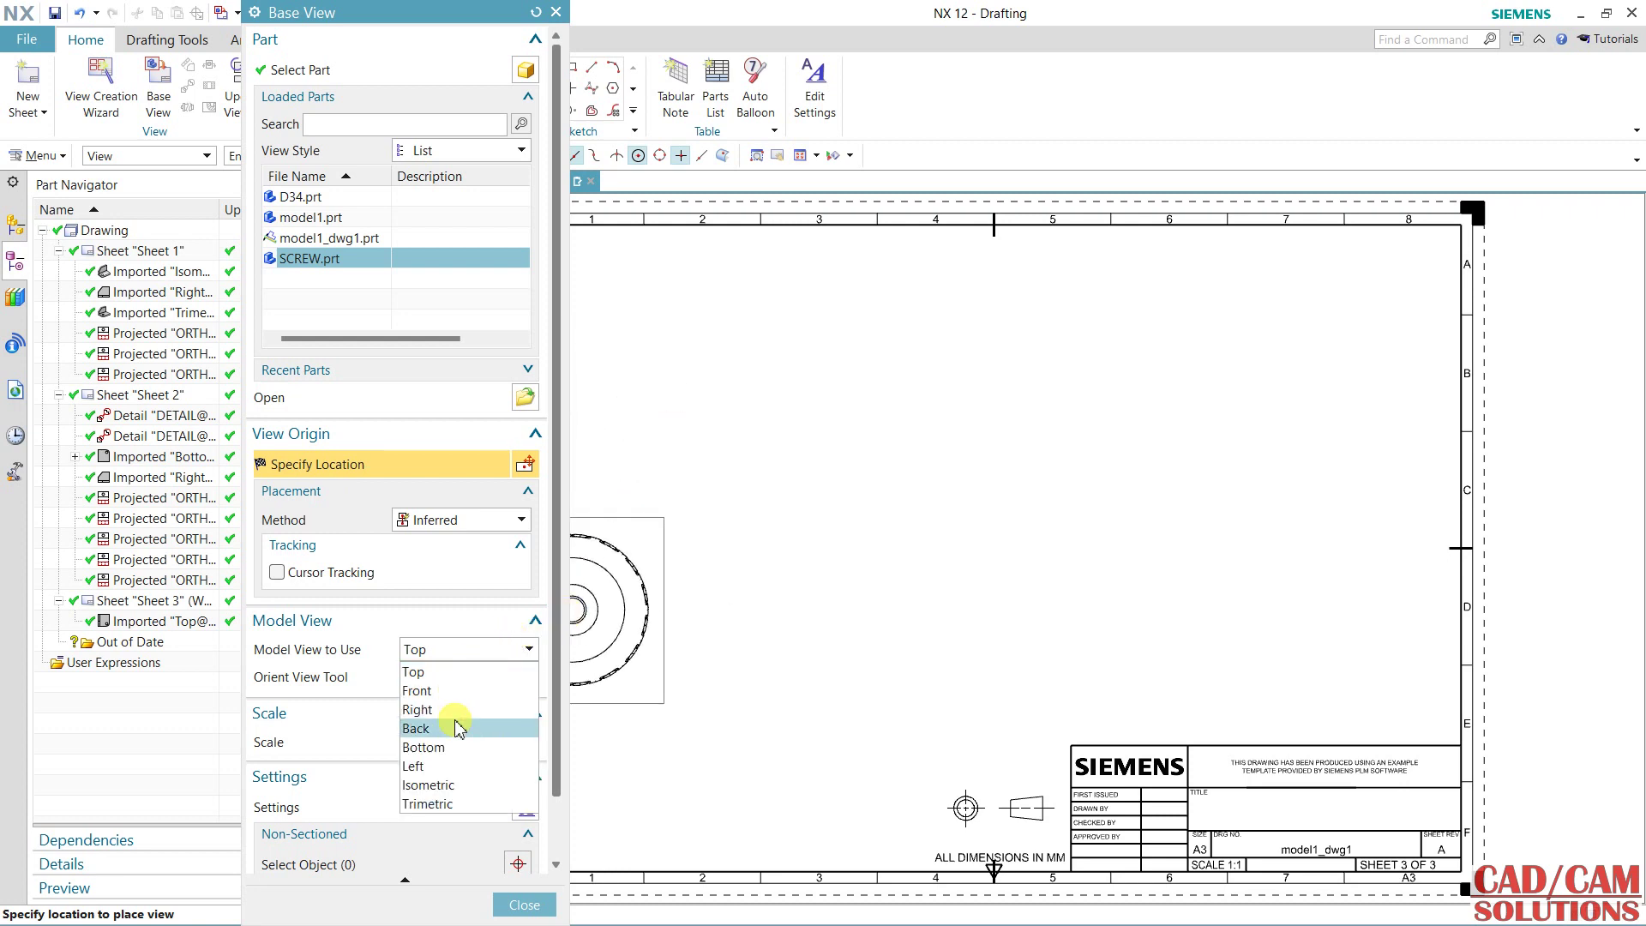
left_click(456, 694)
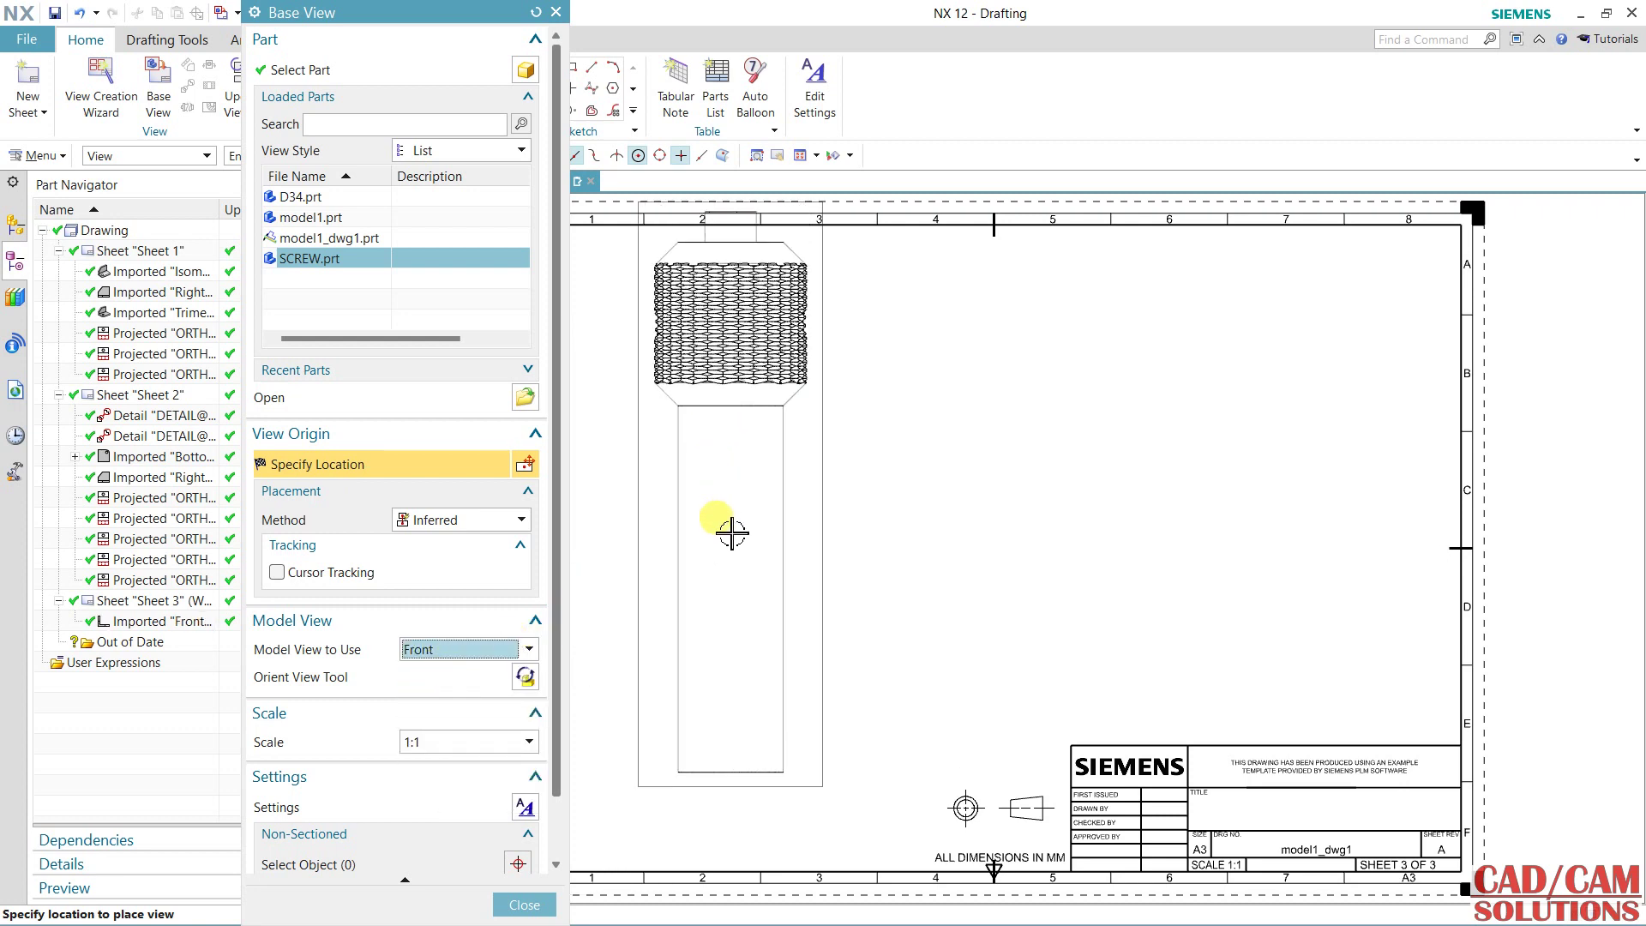
left_click(483, 742)
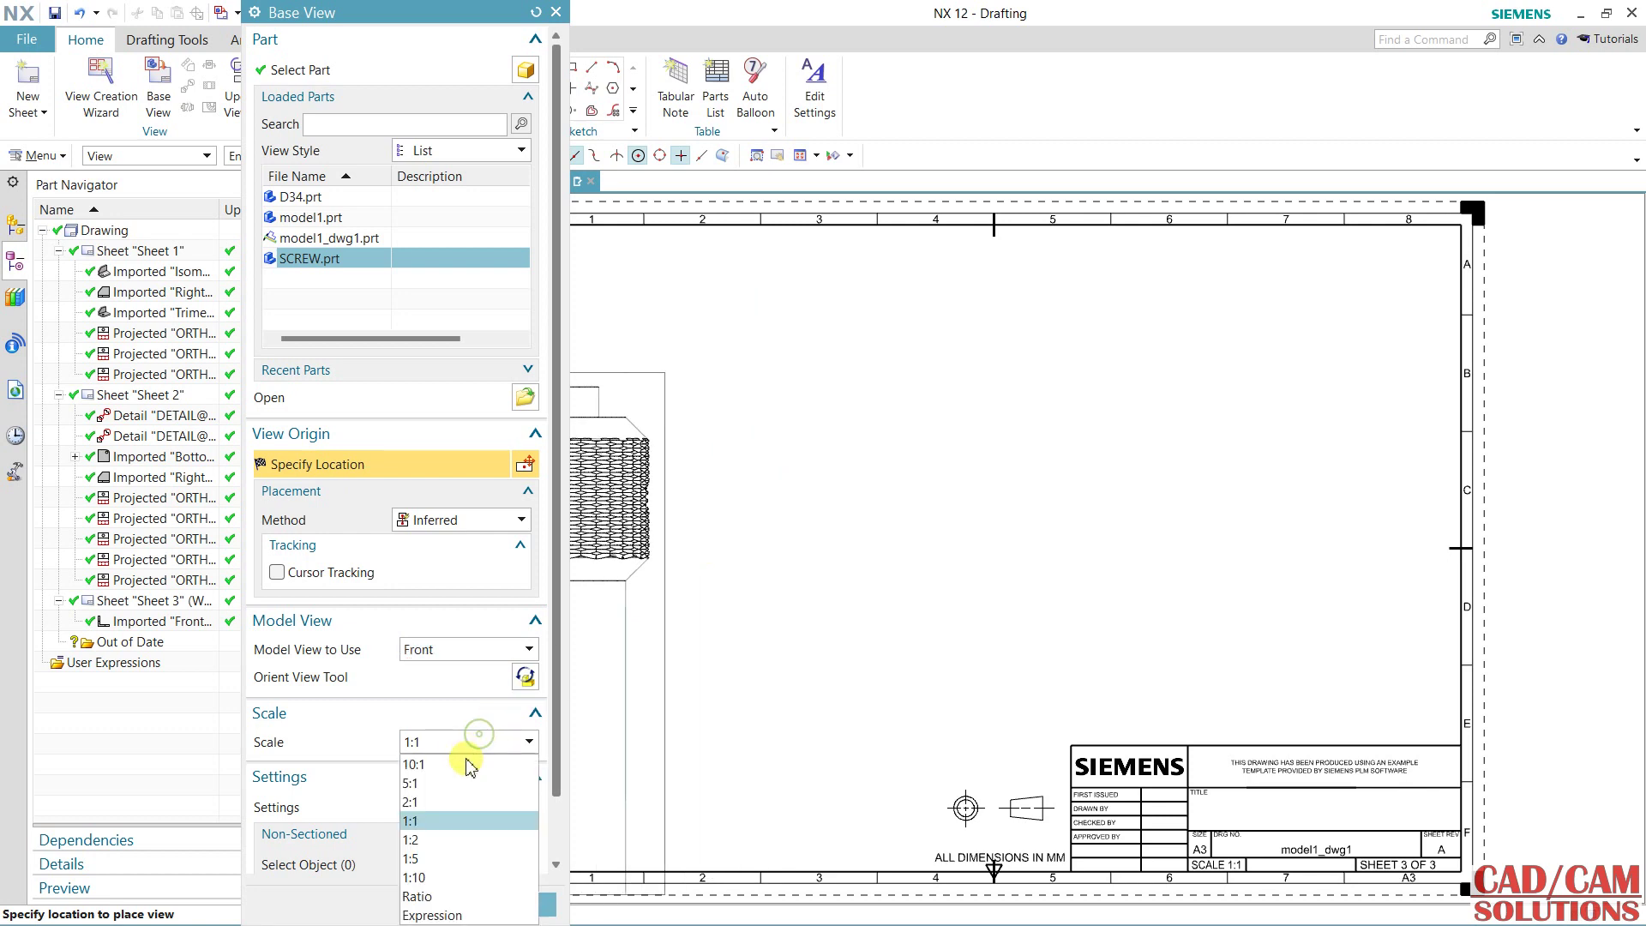
left_click(437, 838)
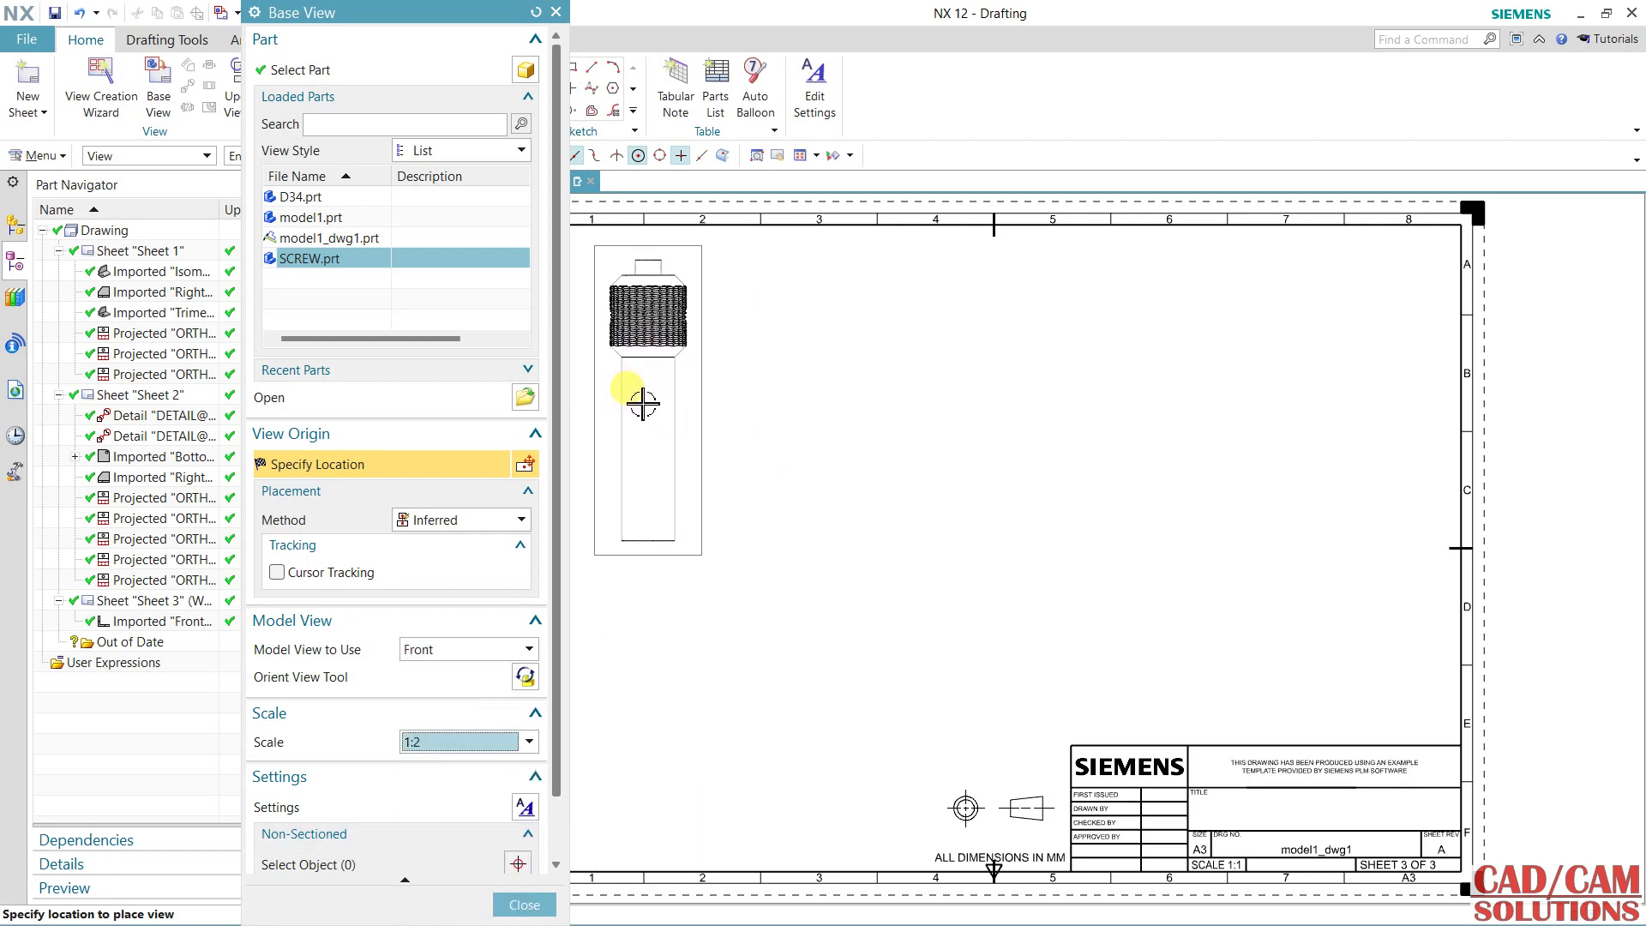
left_click(626, 409)
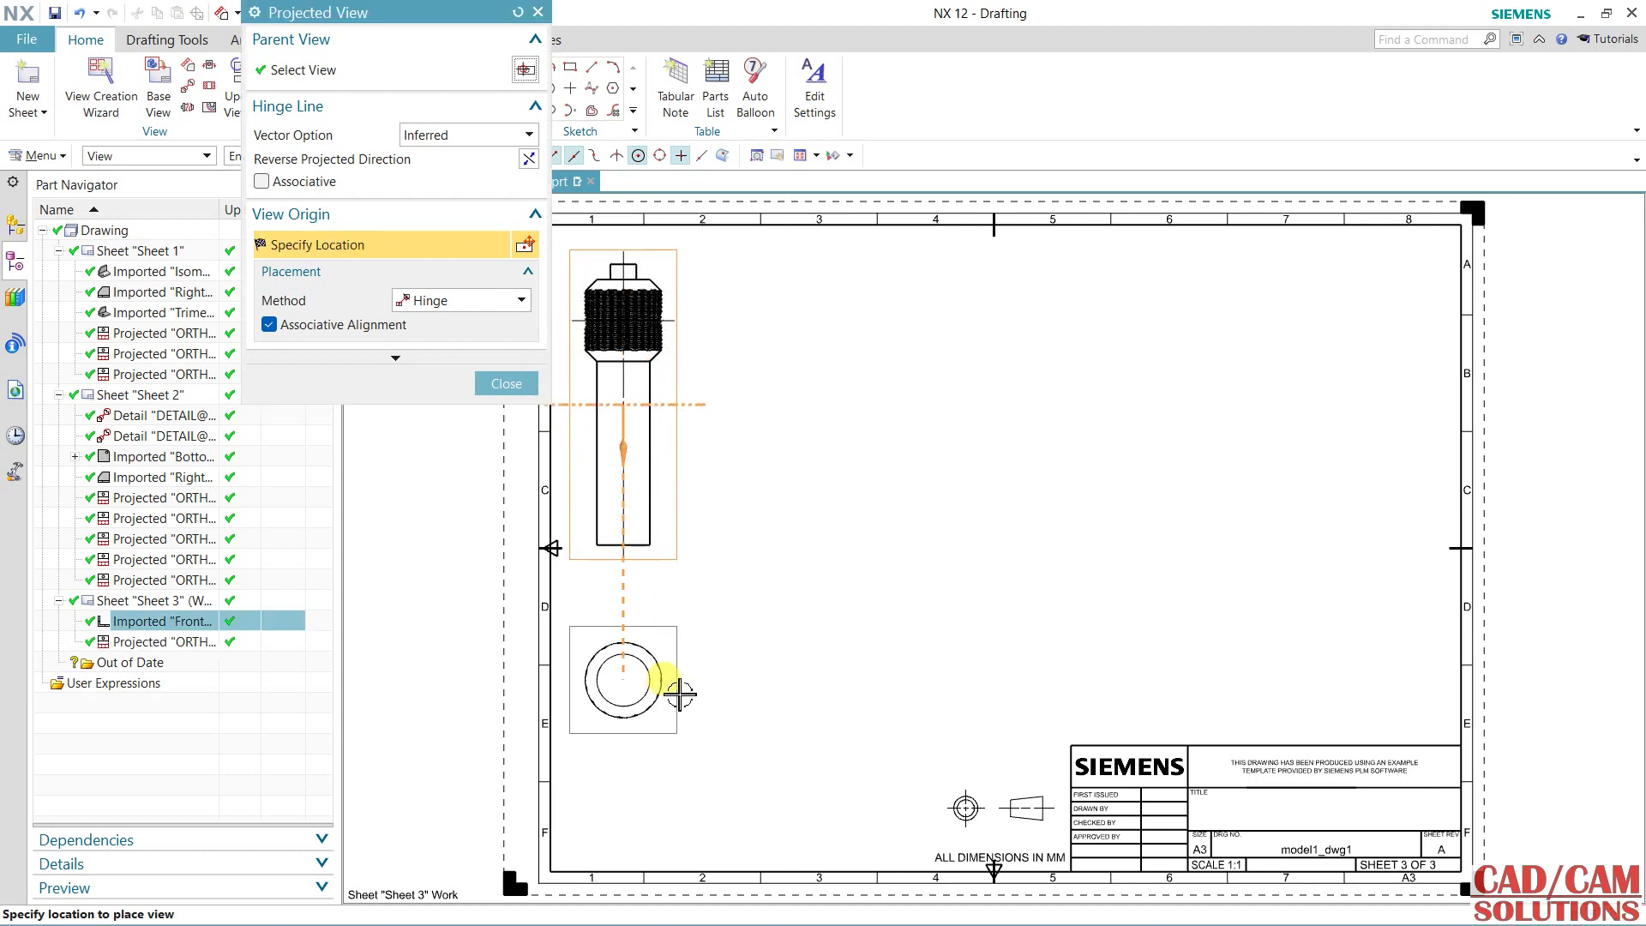
left_click(505, 383)
Start a Regular view break on the SCREW front view, anchoring break line 1 on the shaft's side edge and break line 2 at the collar's base.
scroll(727, 320, "up", 2)
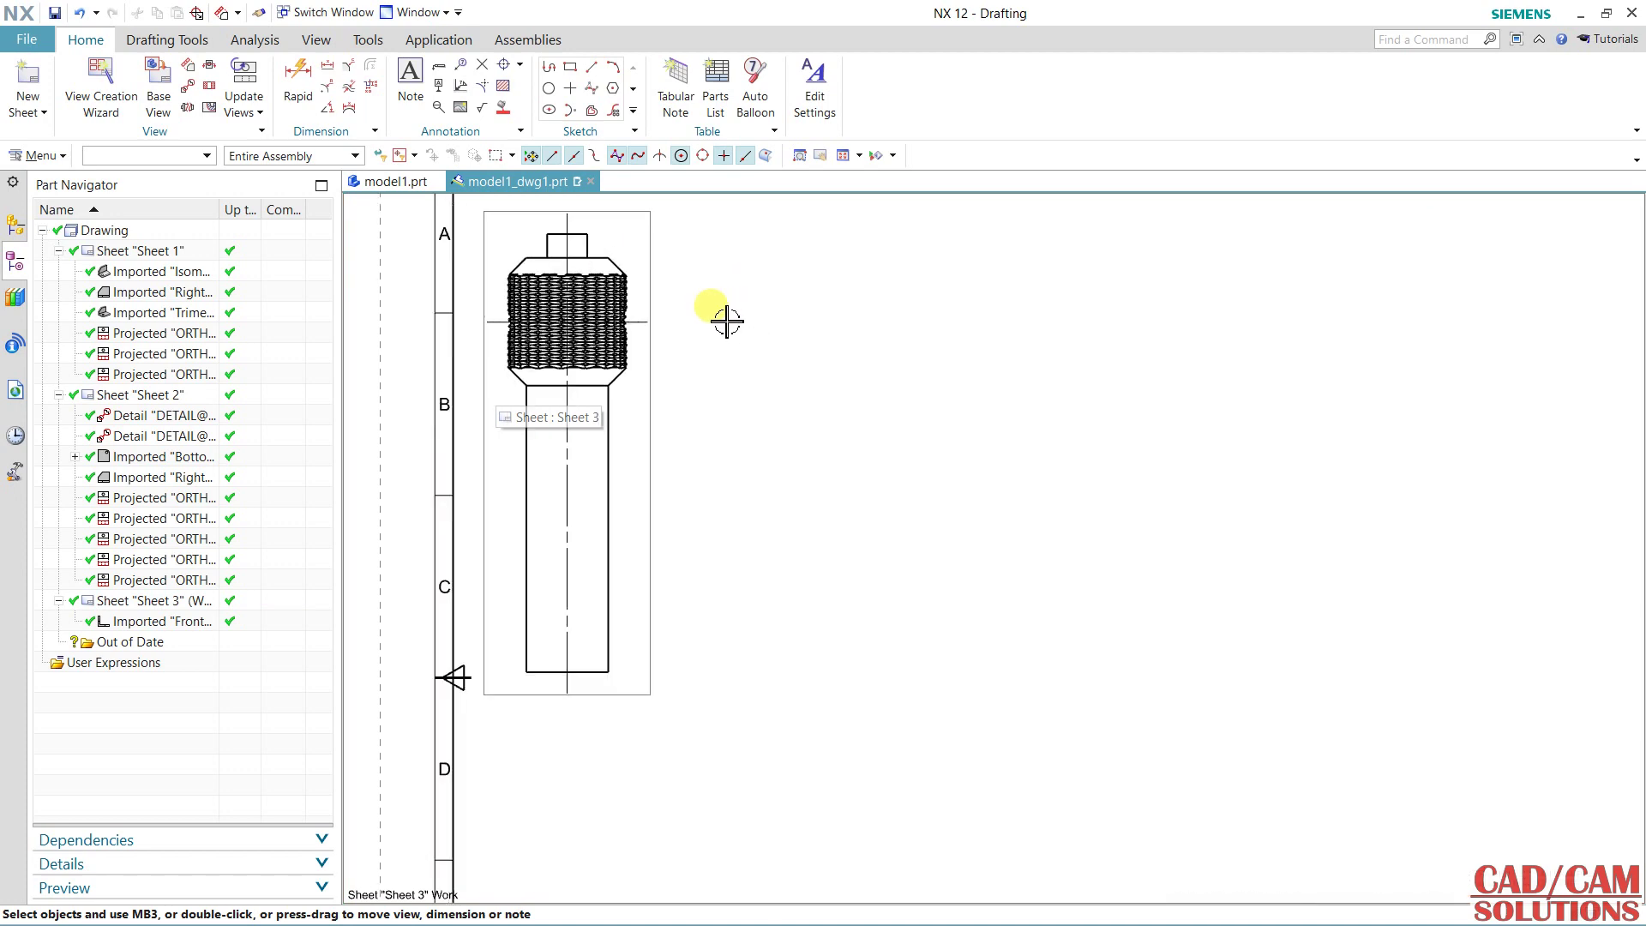
scroll(521, 380, "up", 3)
scroll(521, 380, "down", 2)
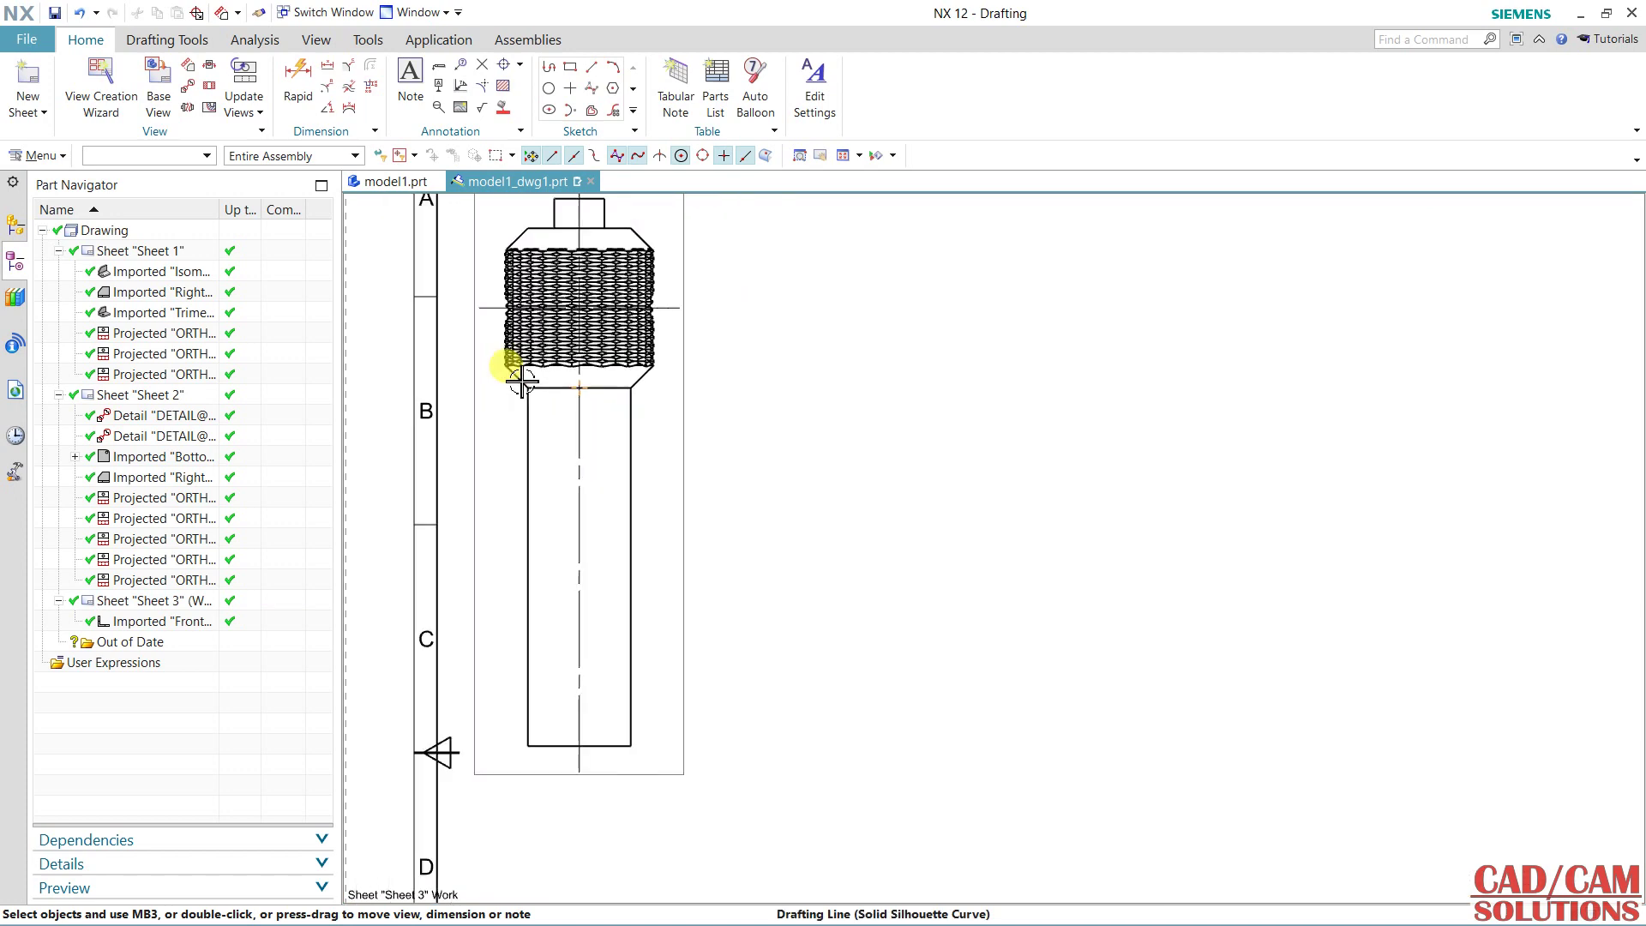
left_click(188, 107)
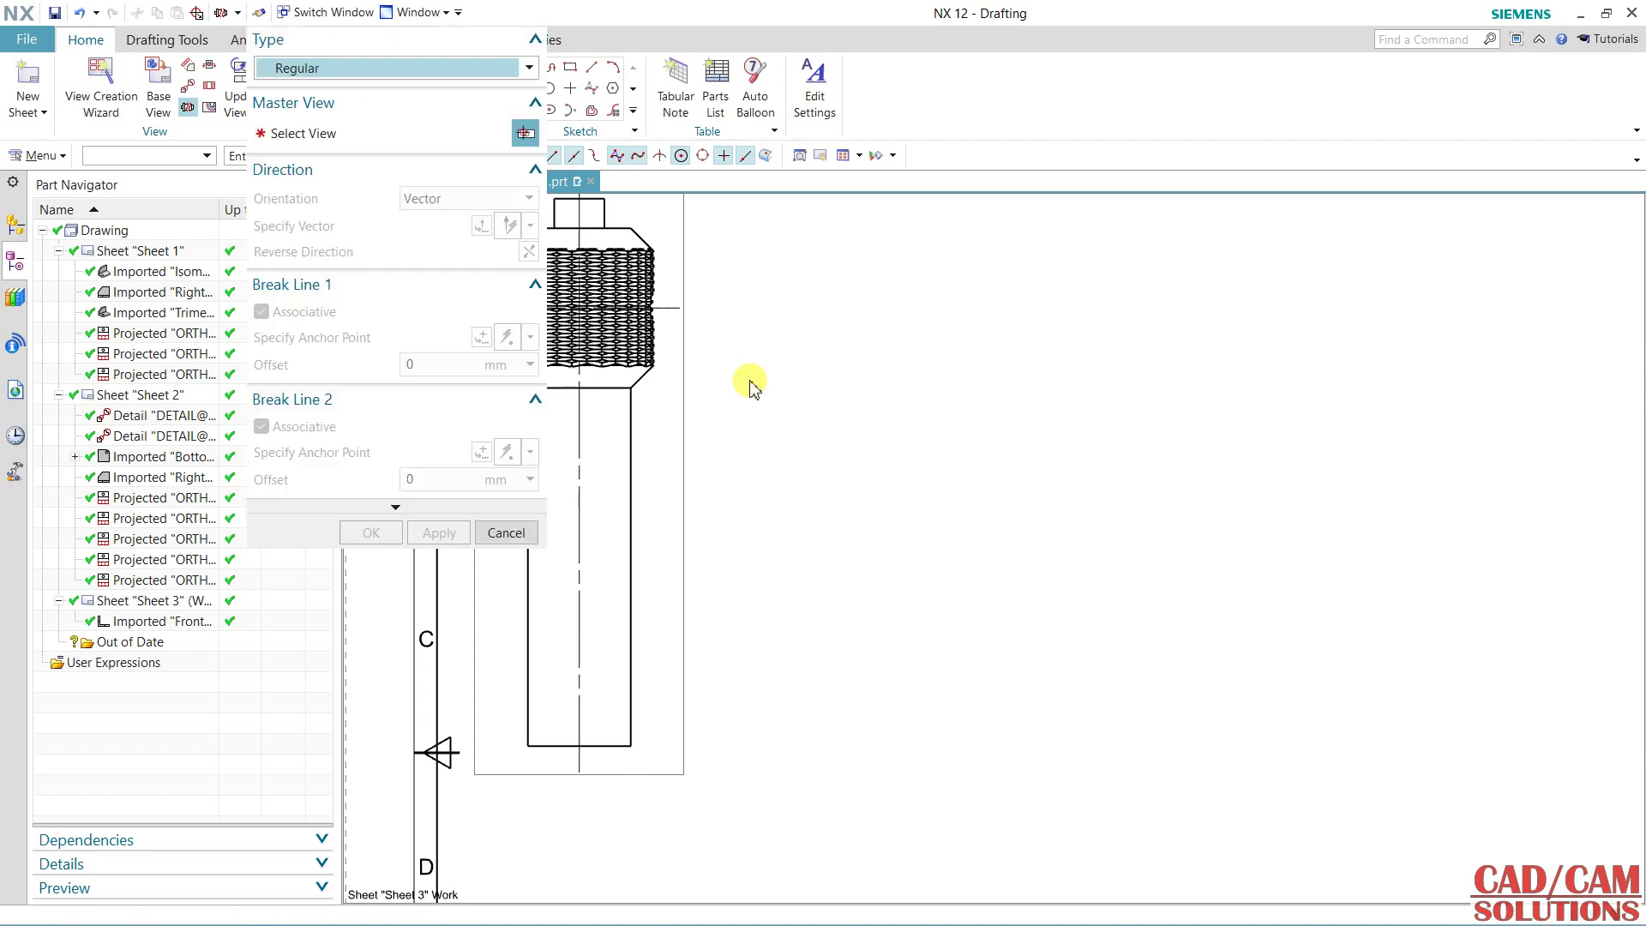
left_click(676, 411)
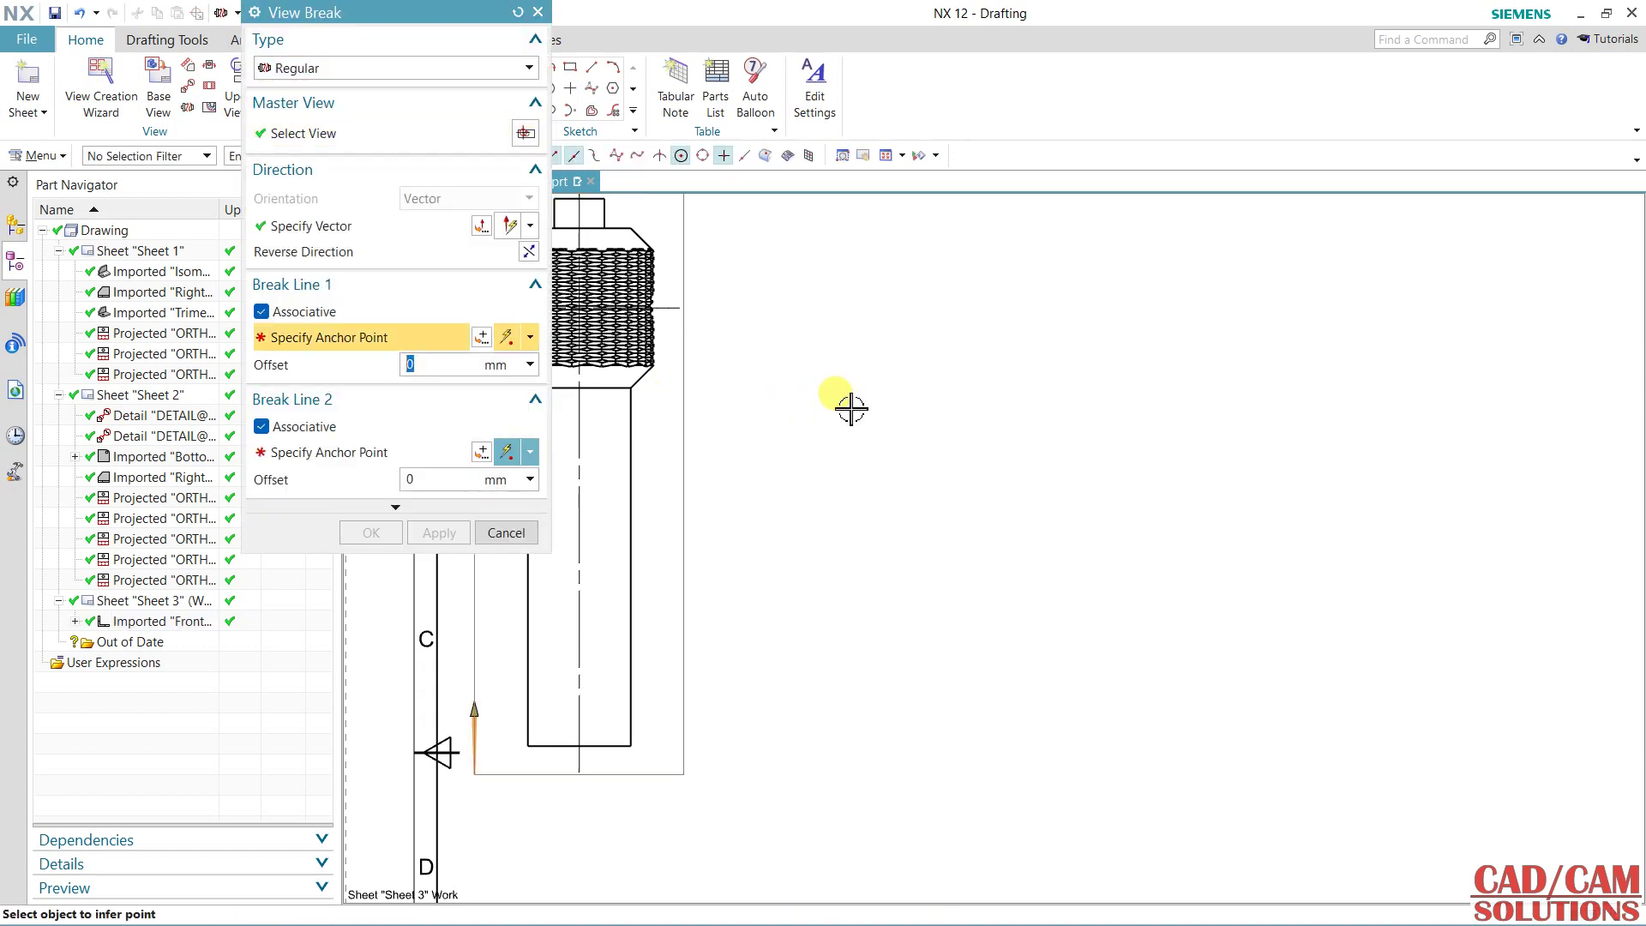
middle_click_drag(754, 415, 931, 406, "shift")
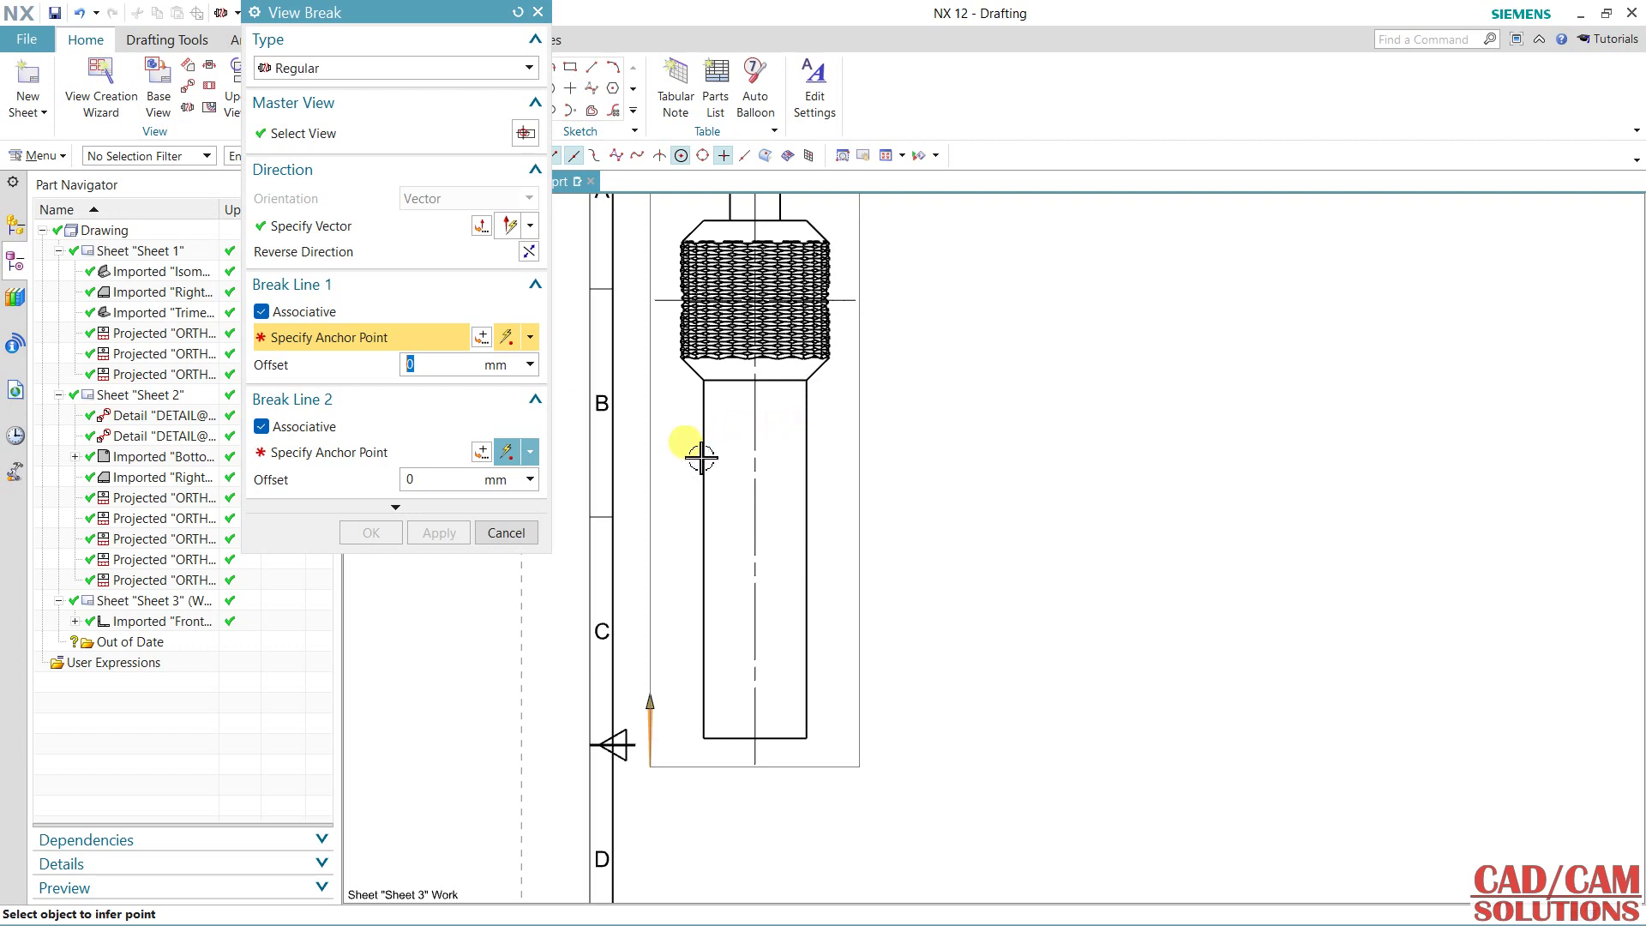
left_click(728, 381)
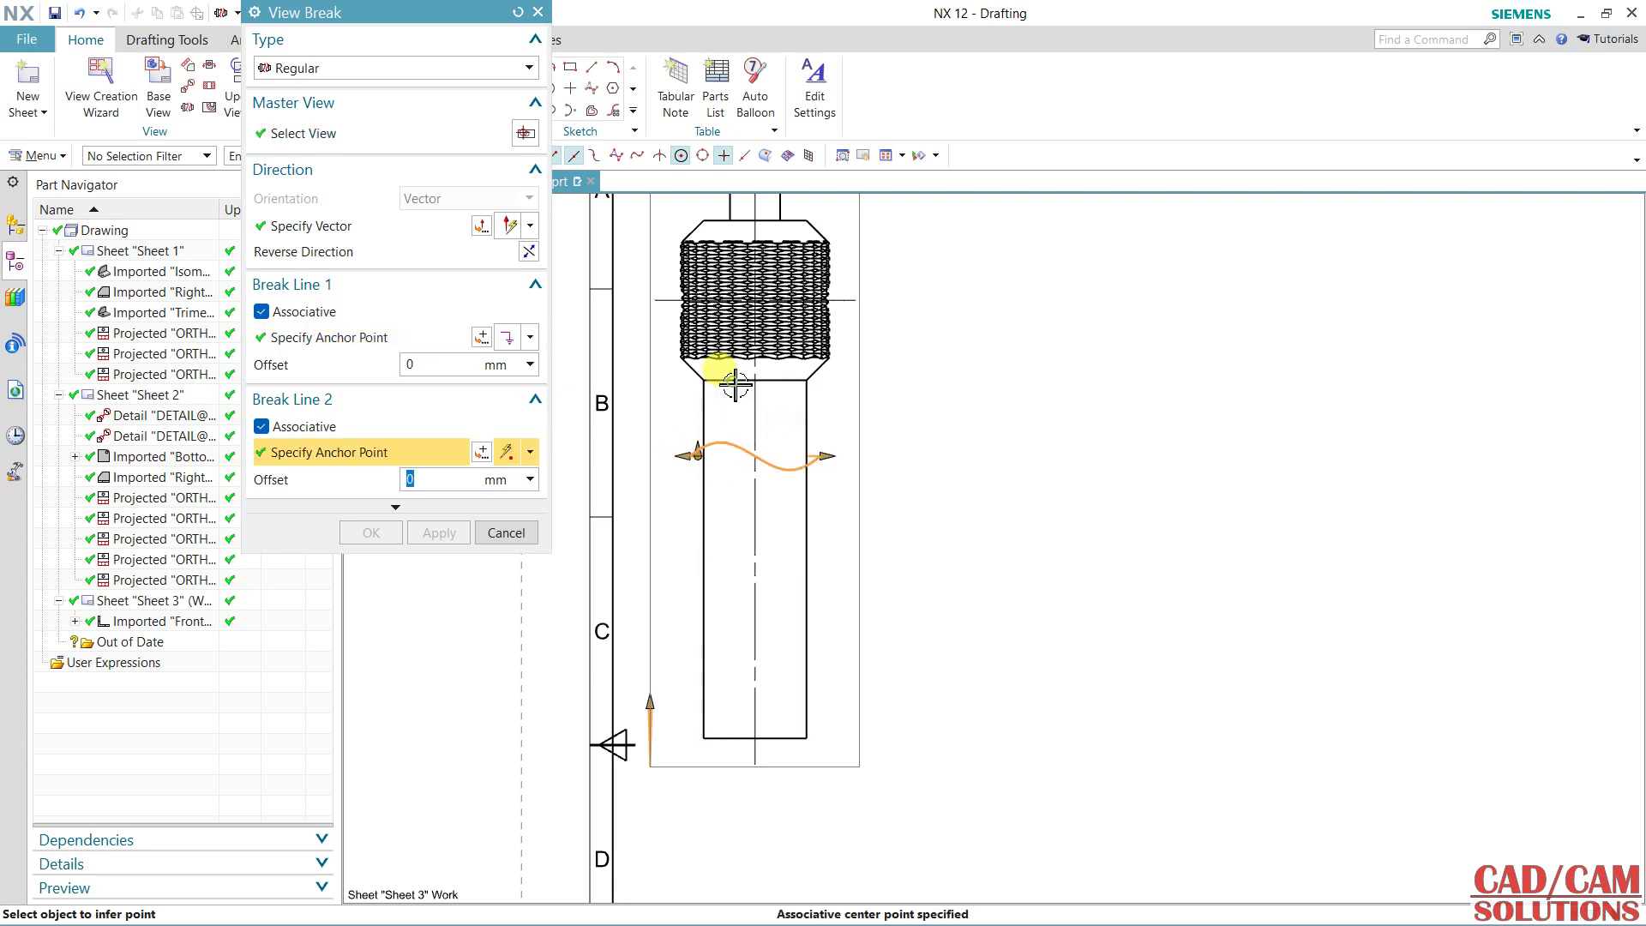
left_click(732, 464)
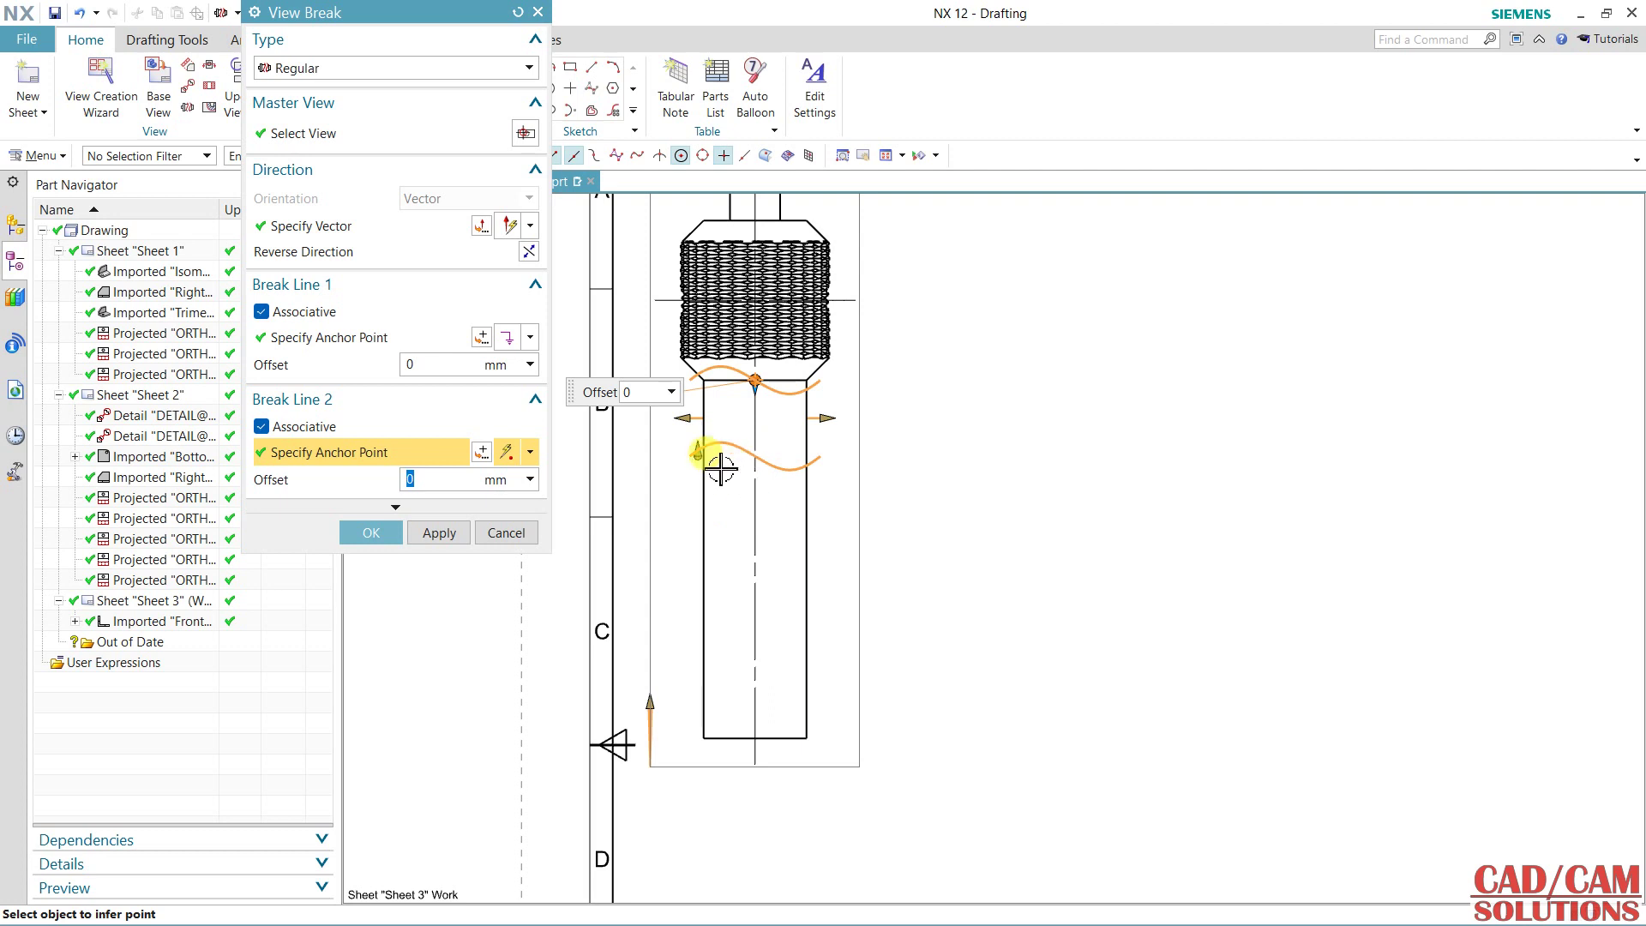
Move break line 1 near the shaft's lower end with a 1 mm offset, offset break line 2 by 9 mm, and apply the view break.
left_click_drag(705, 461, 698, 694)
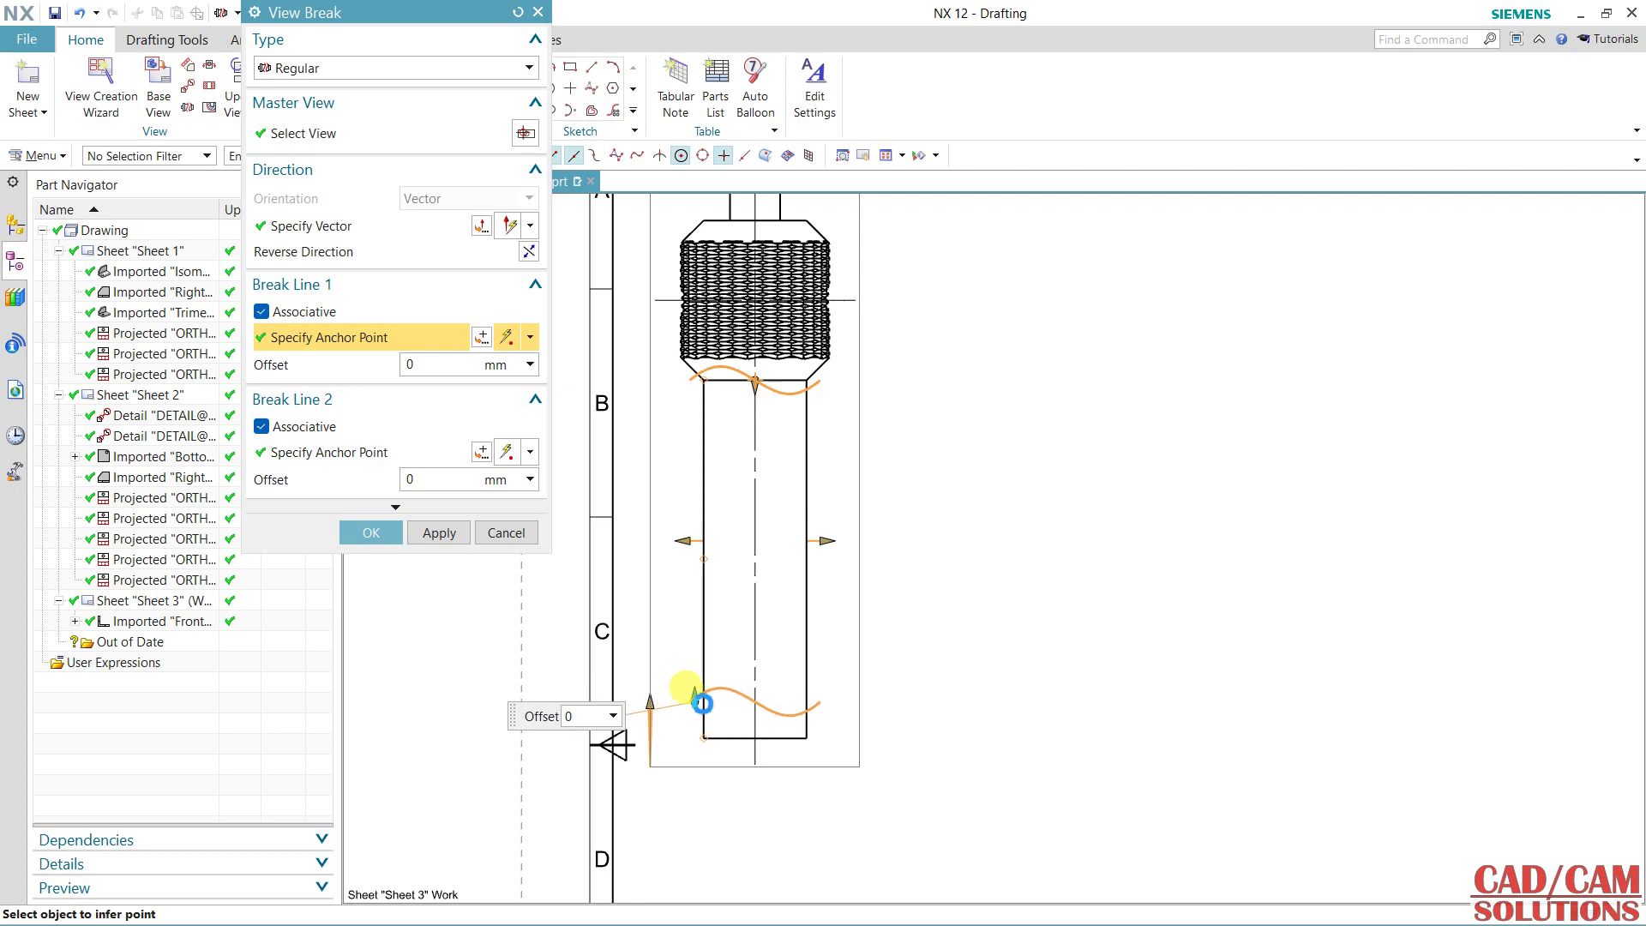
left_click(739, 374)
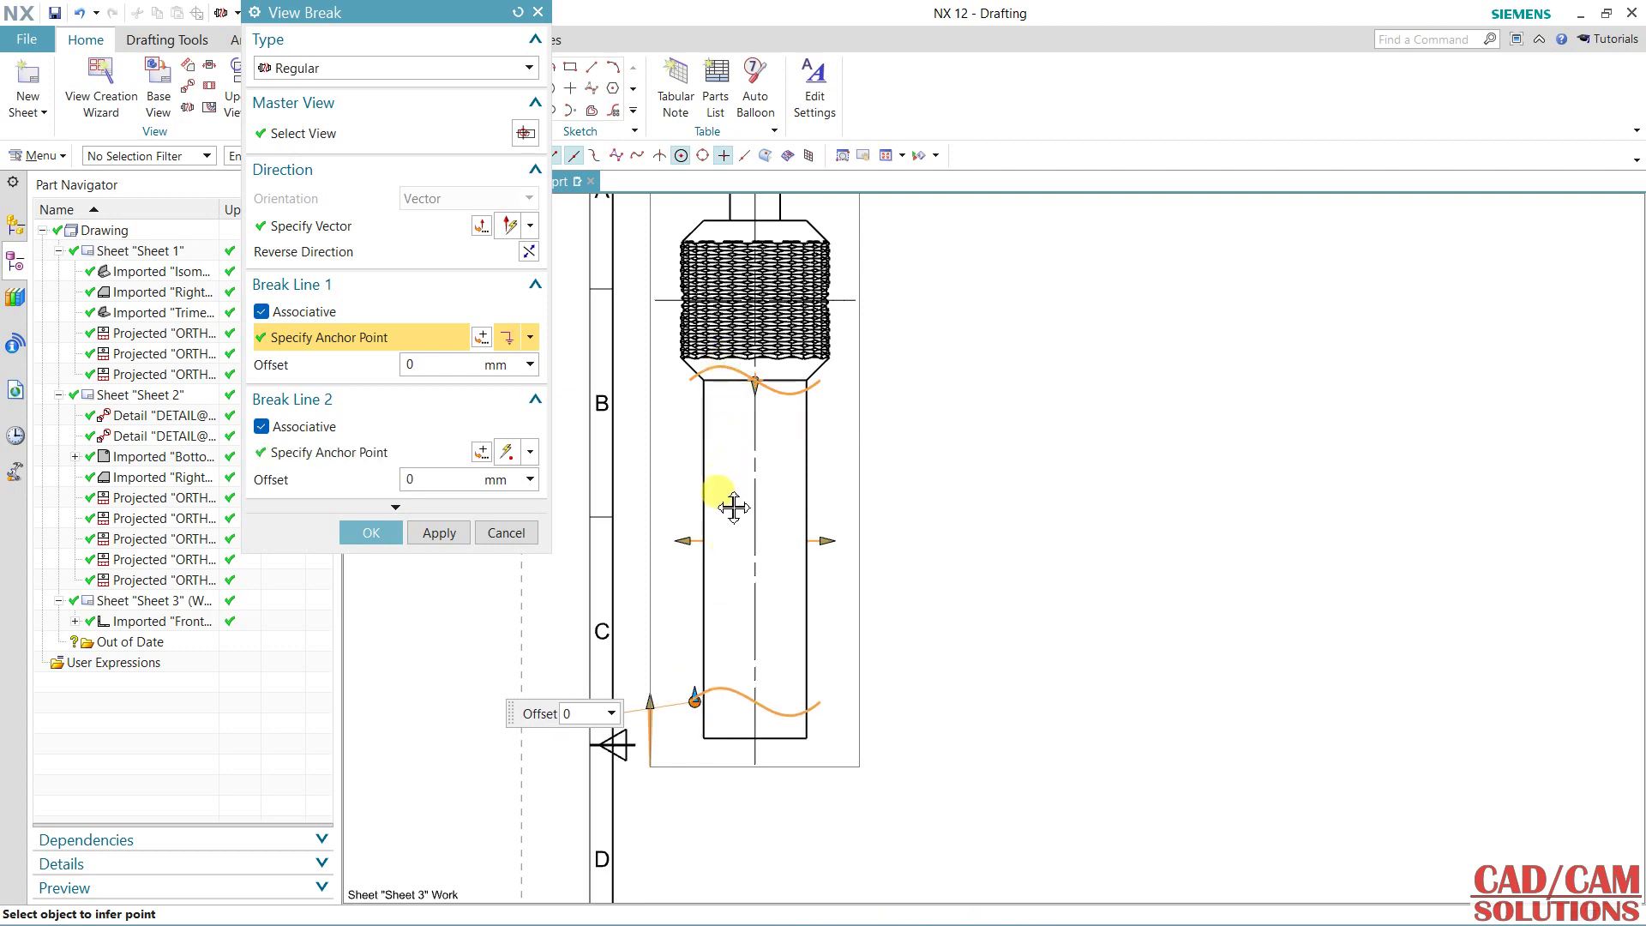
mouse_move(746, 368)
left_mouse_down()
mouse_move(756, 649)
mouse_move(750, 434)
mouse_move(772, 438)
left_mouse_up()
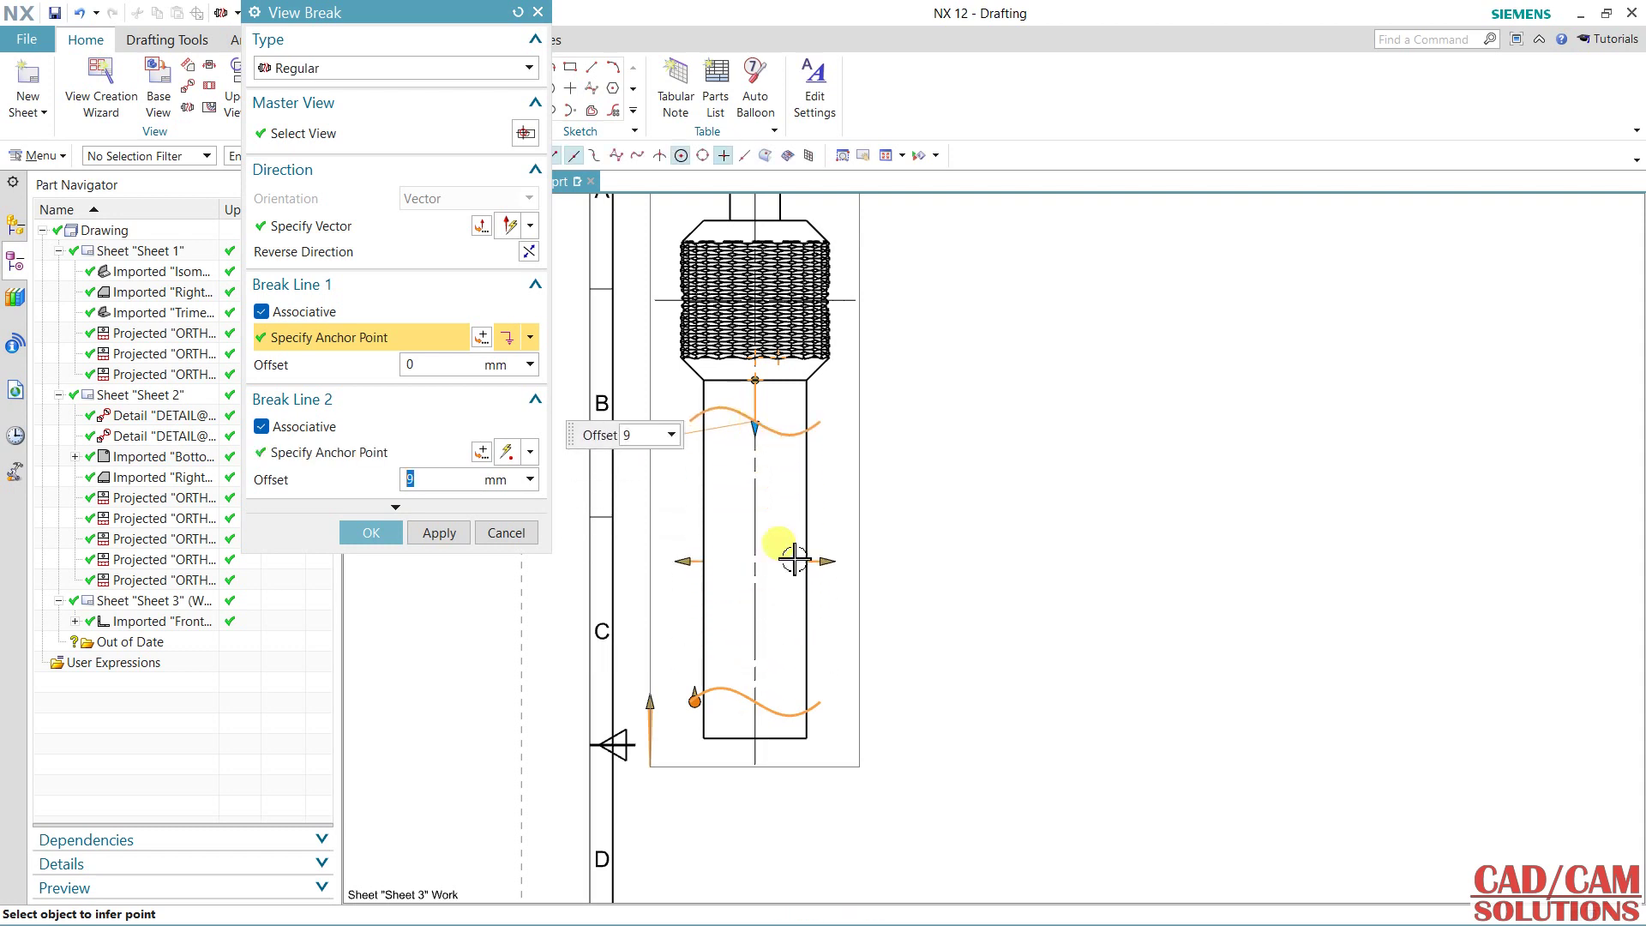
left_click(419, 371)
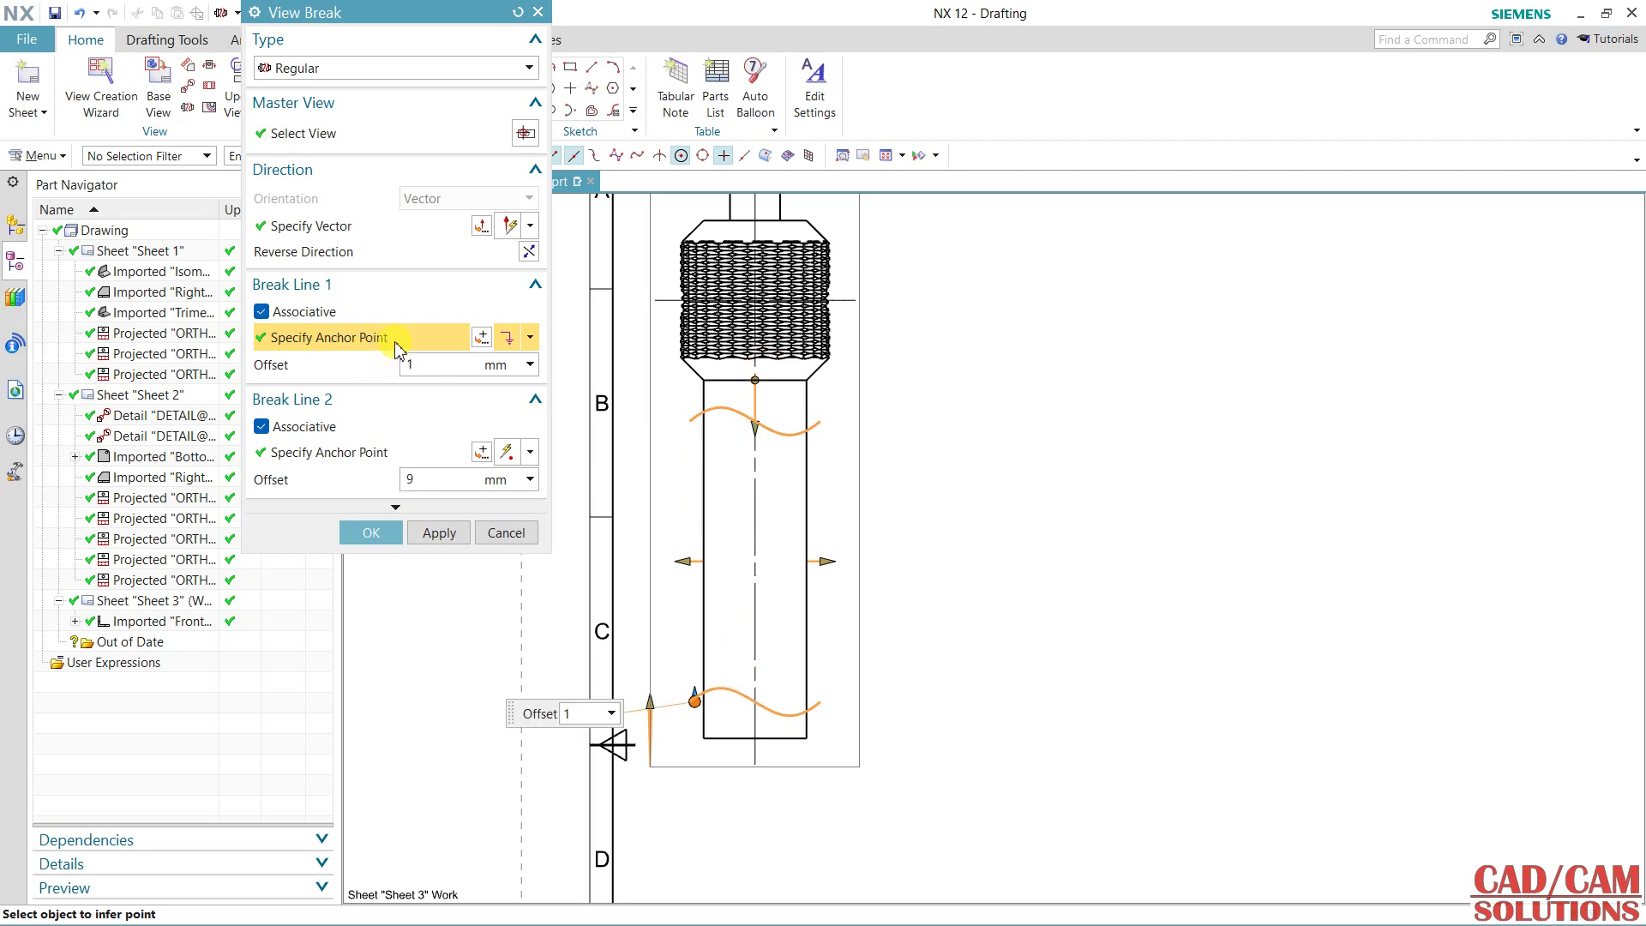
left_click(426, 481)
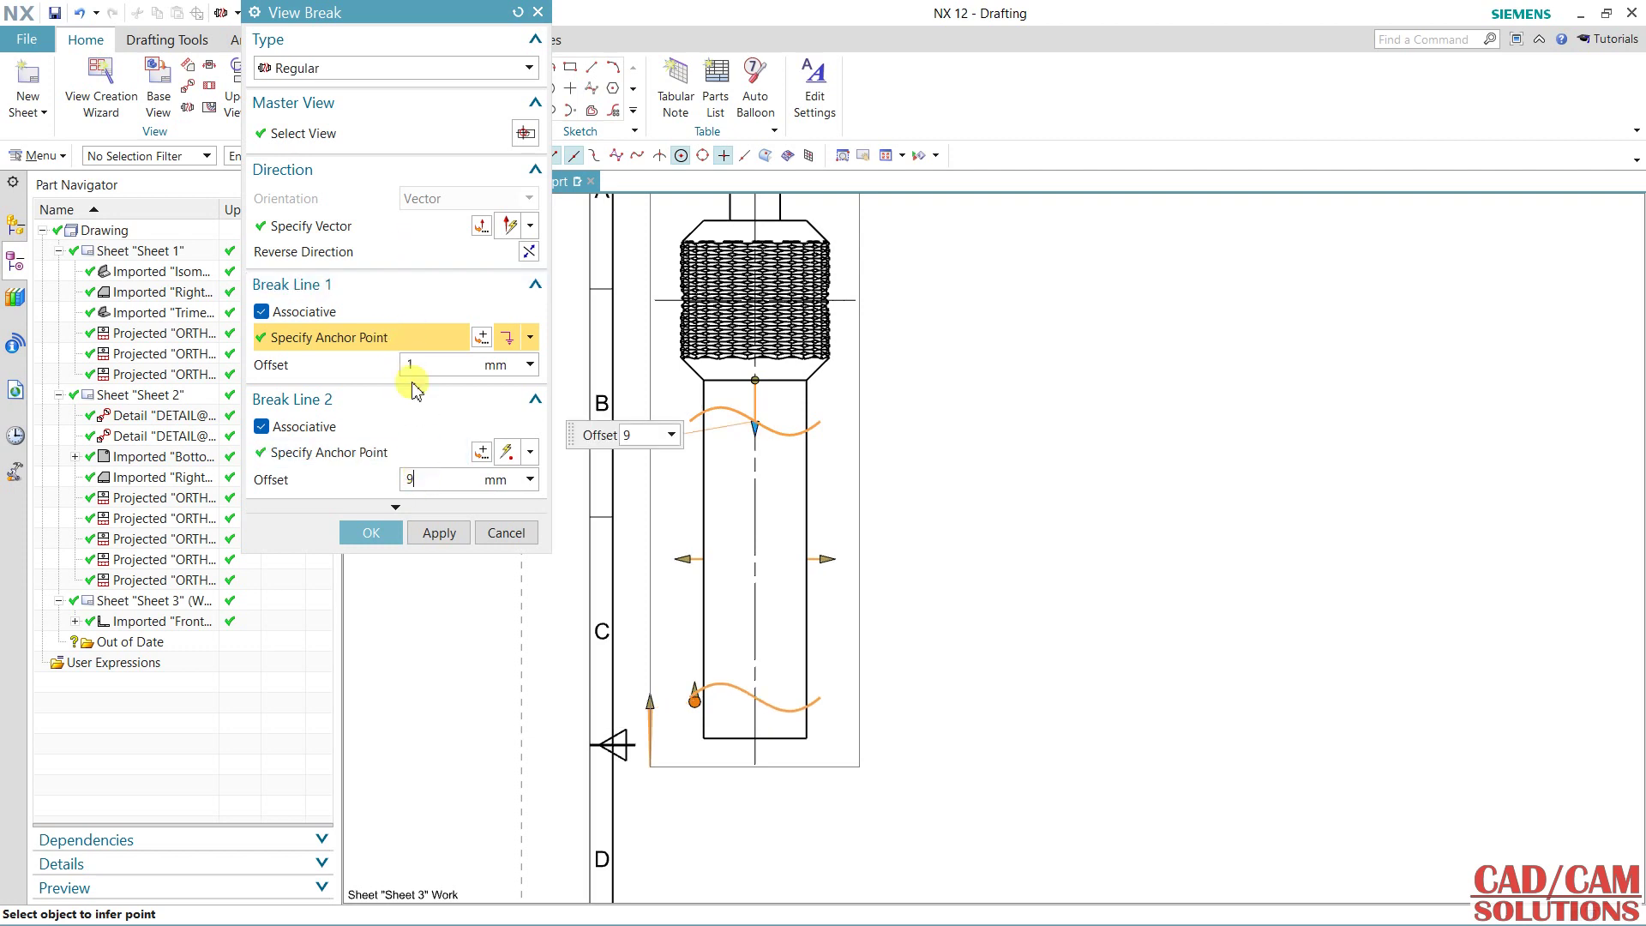
left_click(438, 535)
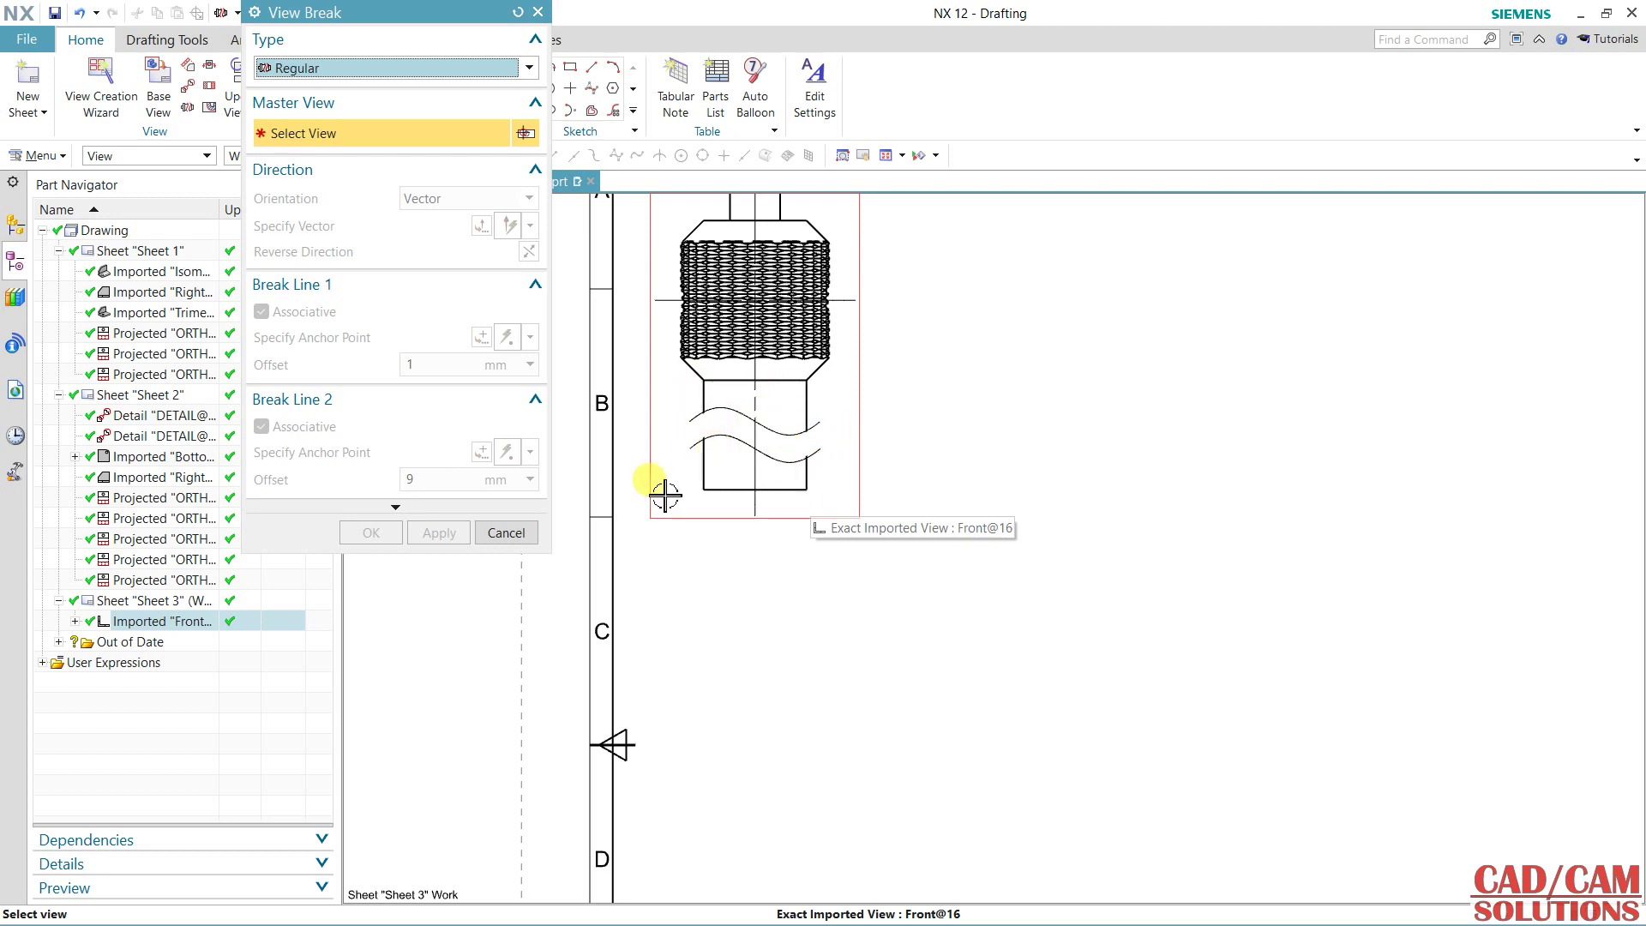
left_click(292, 70)
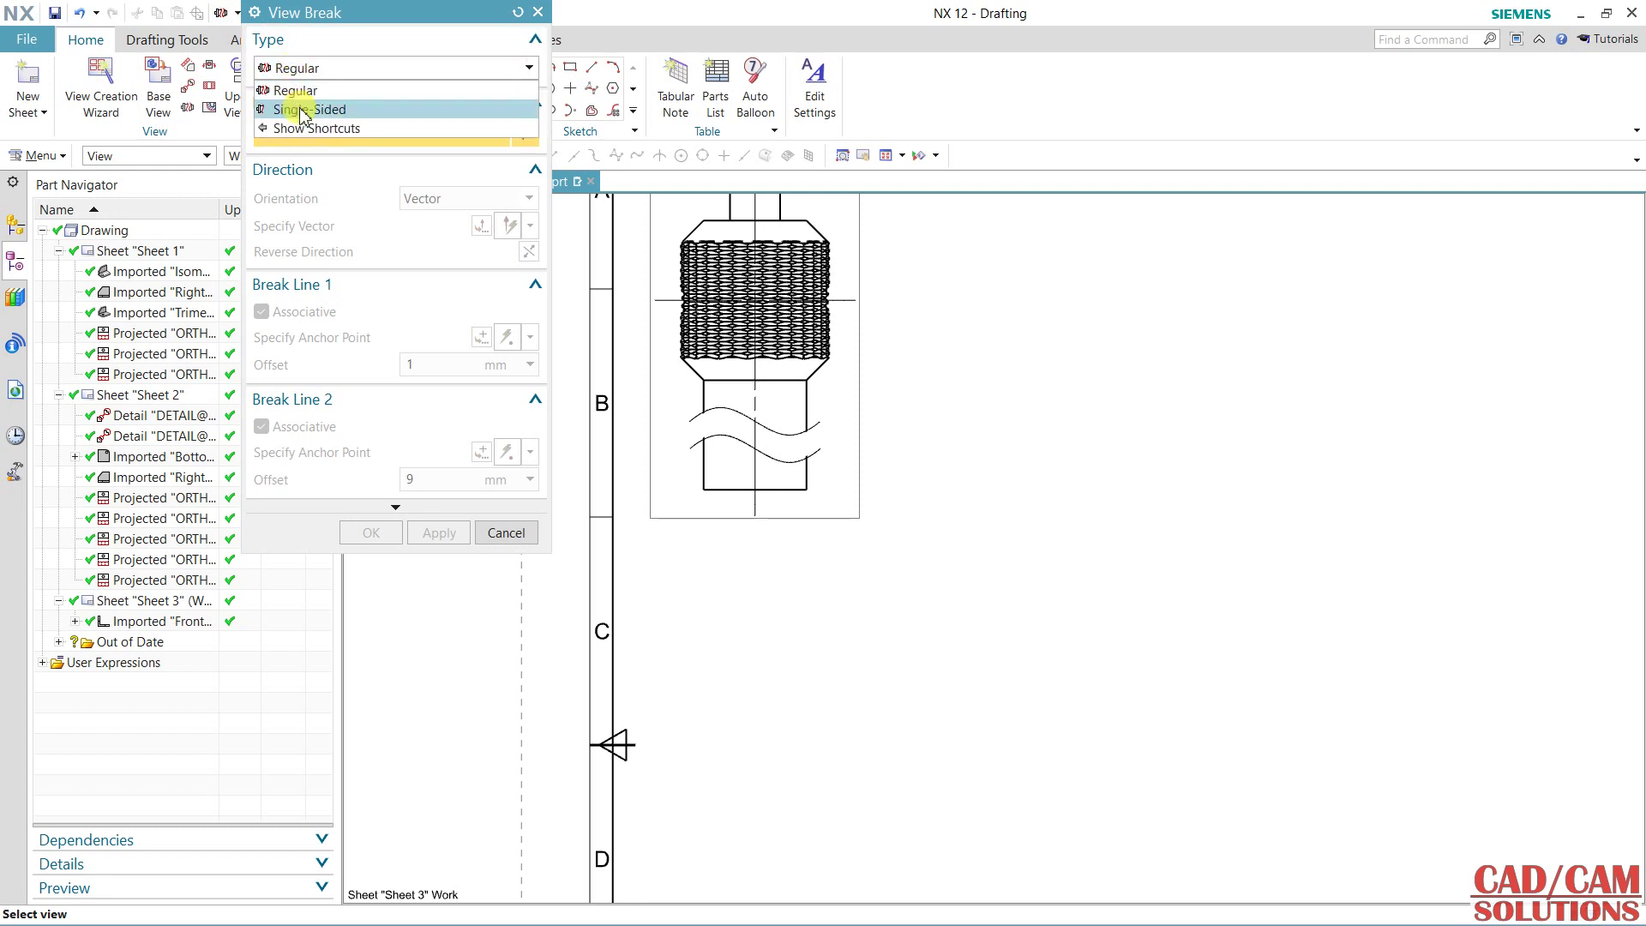
left_click(302, 110)
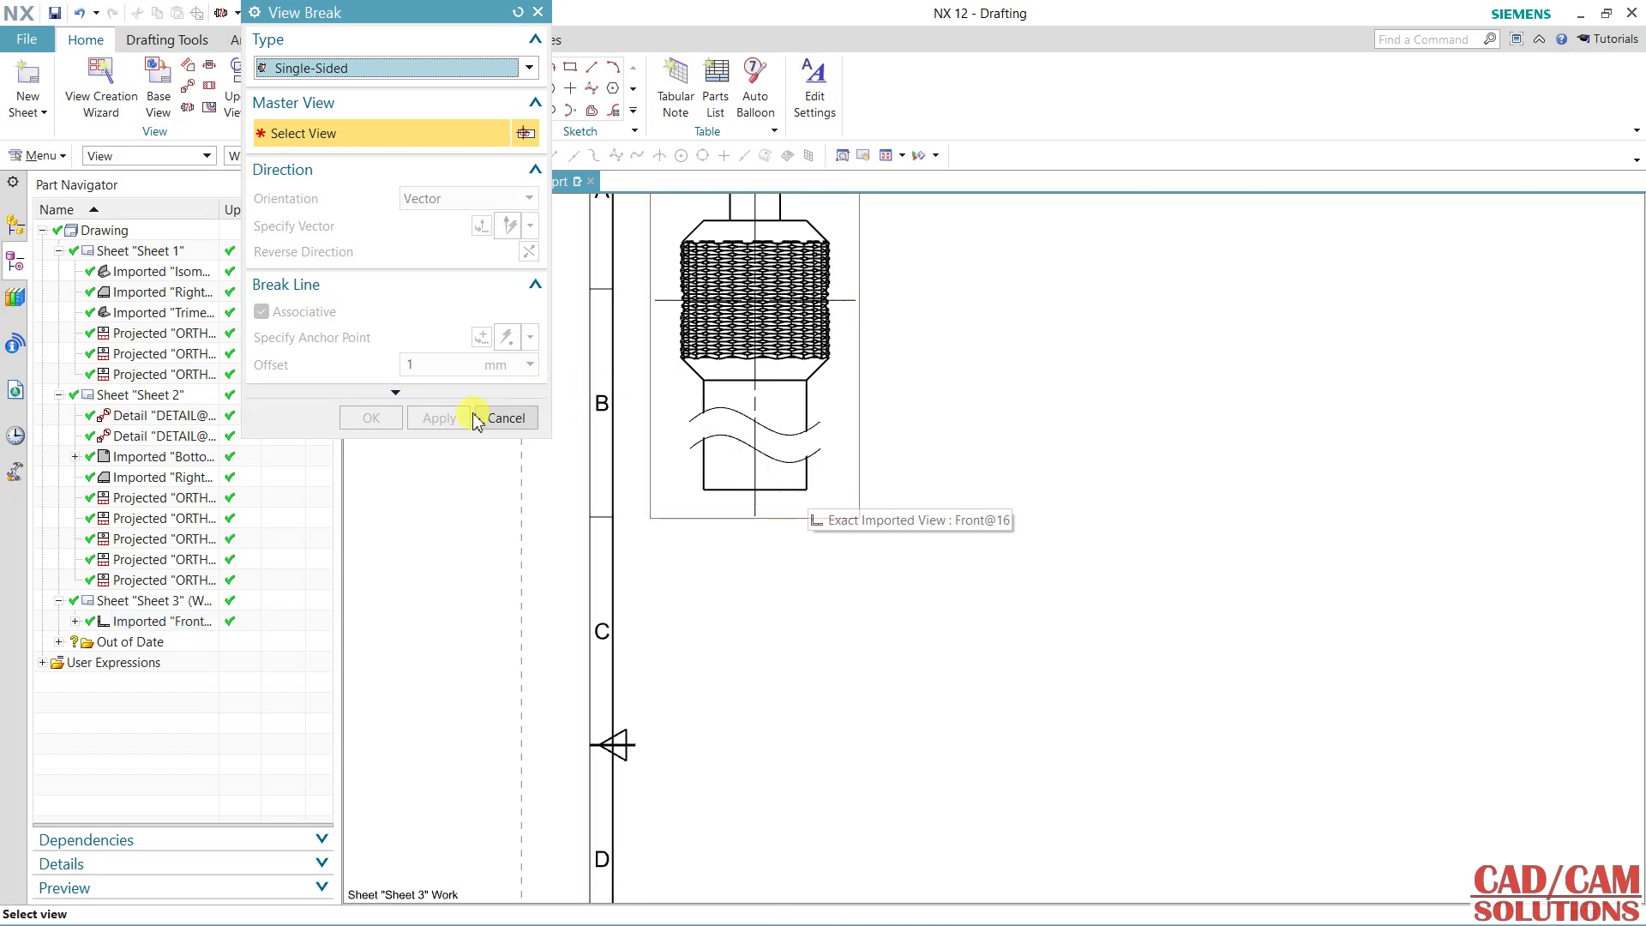
left_click(505, 419)
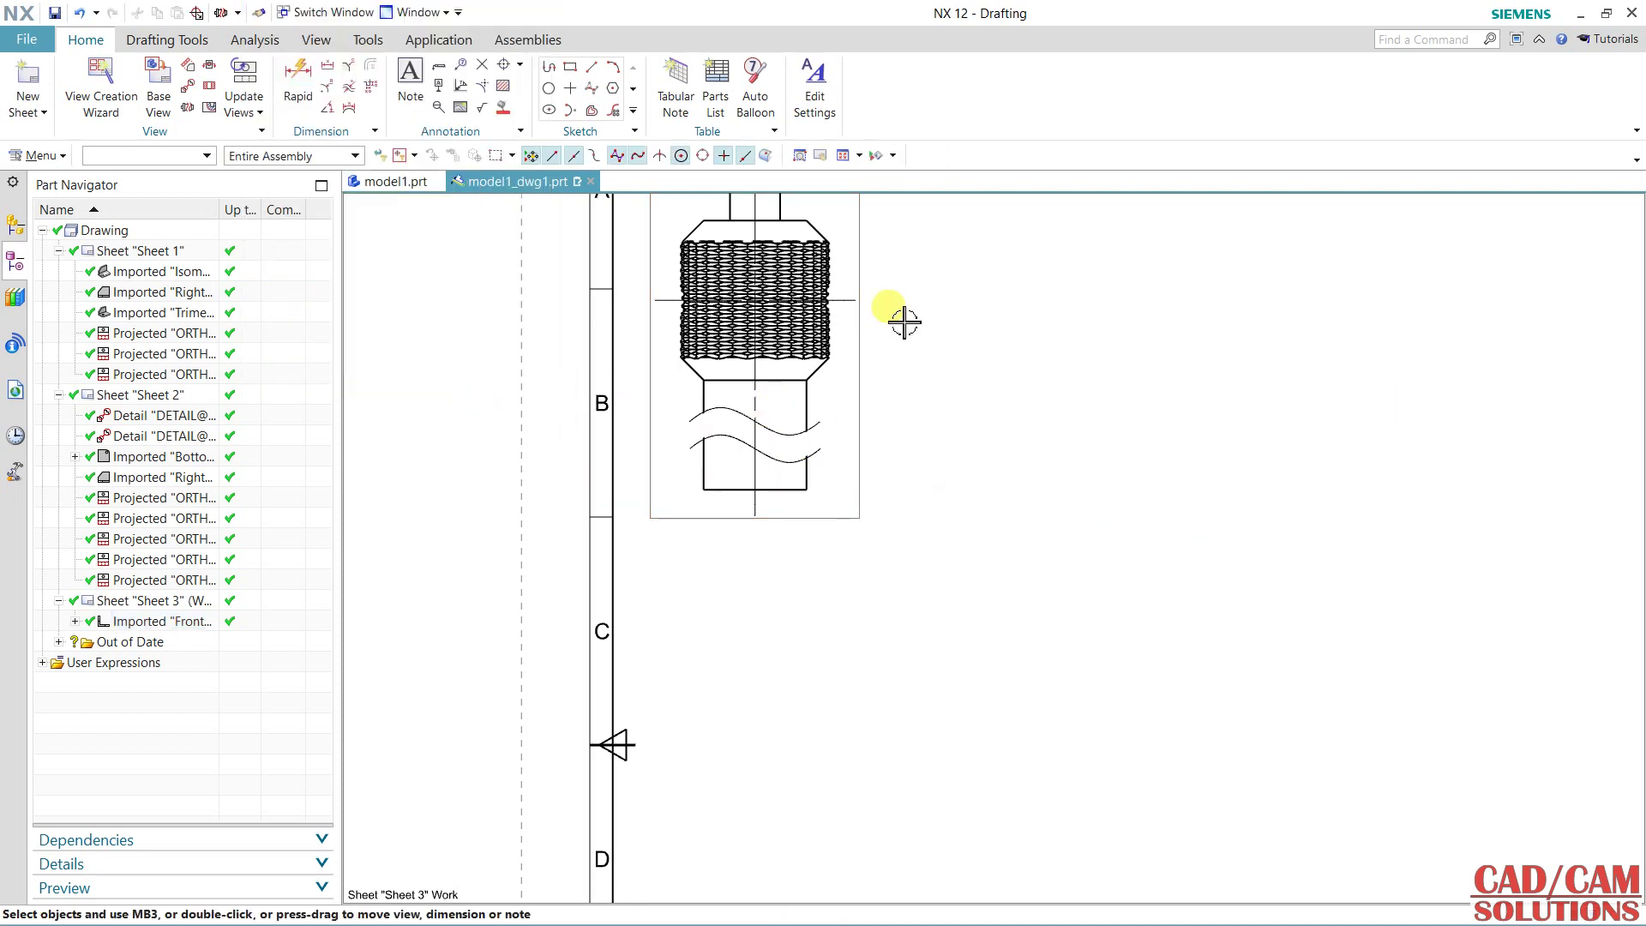
Open Sheet 1 and start a stand-alone section line on the orthographic view labelled VIEW A.
mouse_move(871, 356)
middle_mouse_down()
mouse_move(778, 459)
mouse_move(791, 477)
mouse_move(738, 477)
middle_mouse_up()
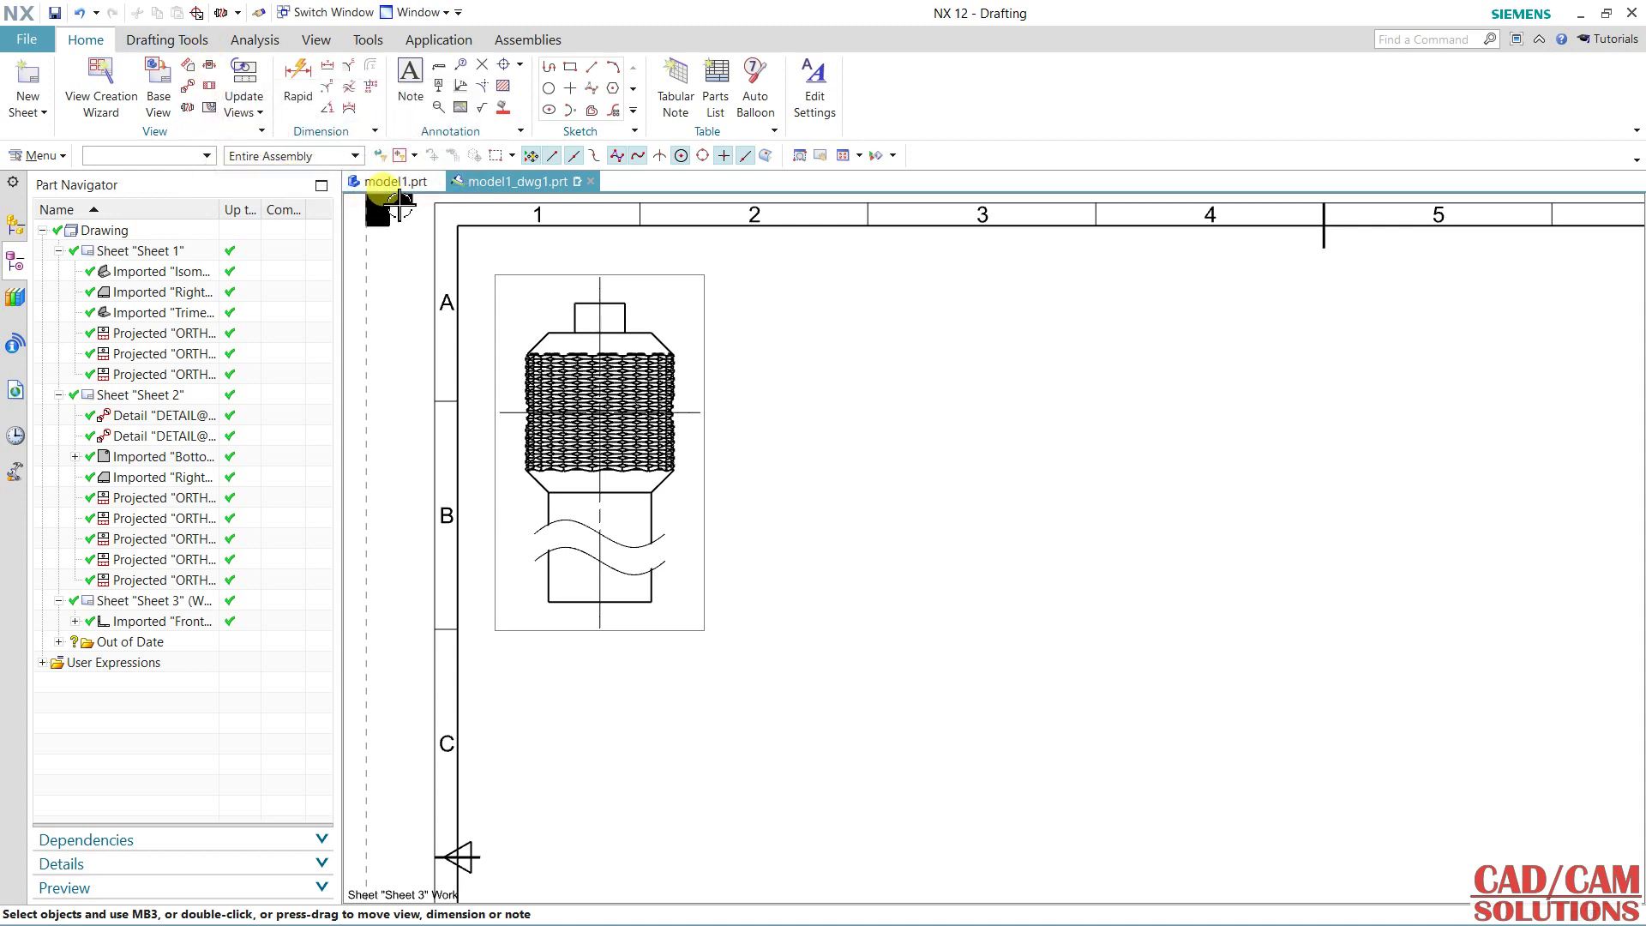
mouse_move(388, 189)
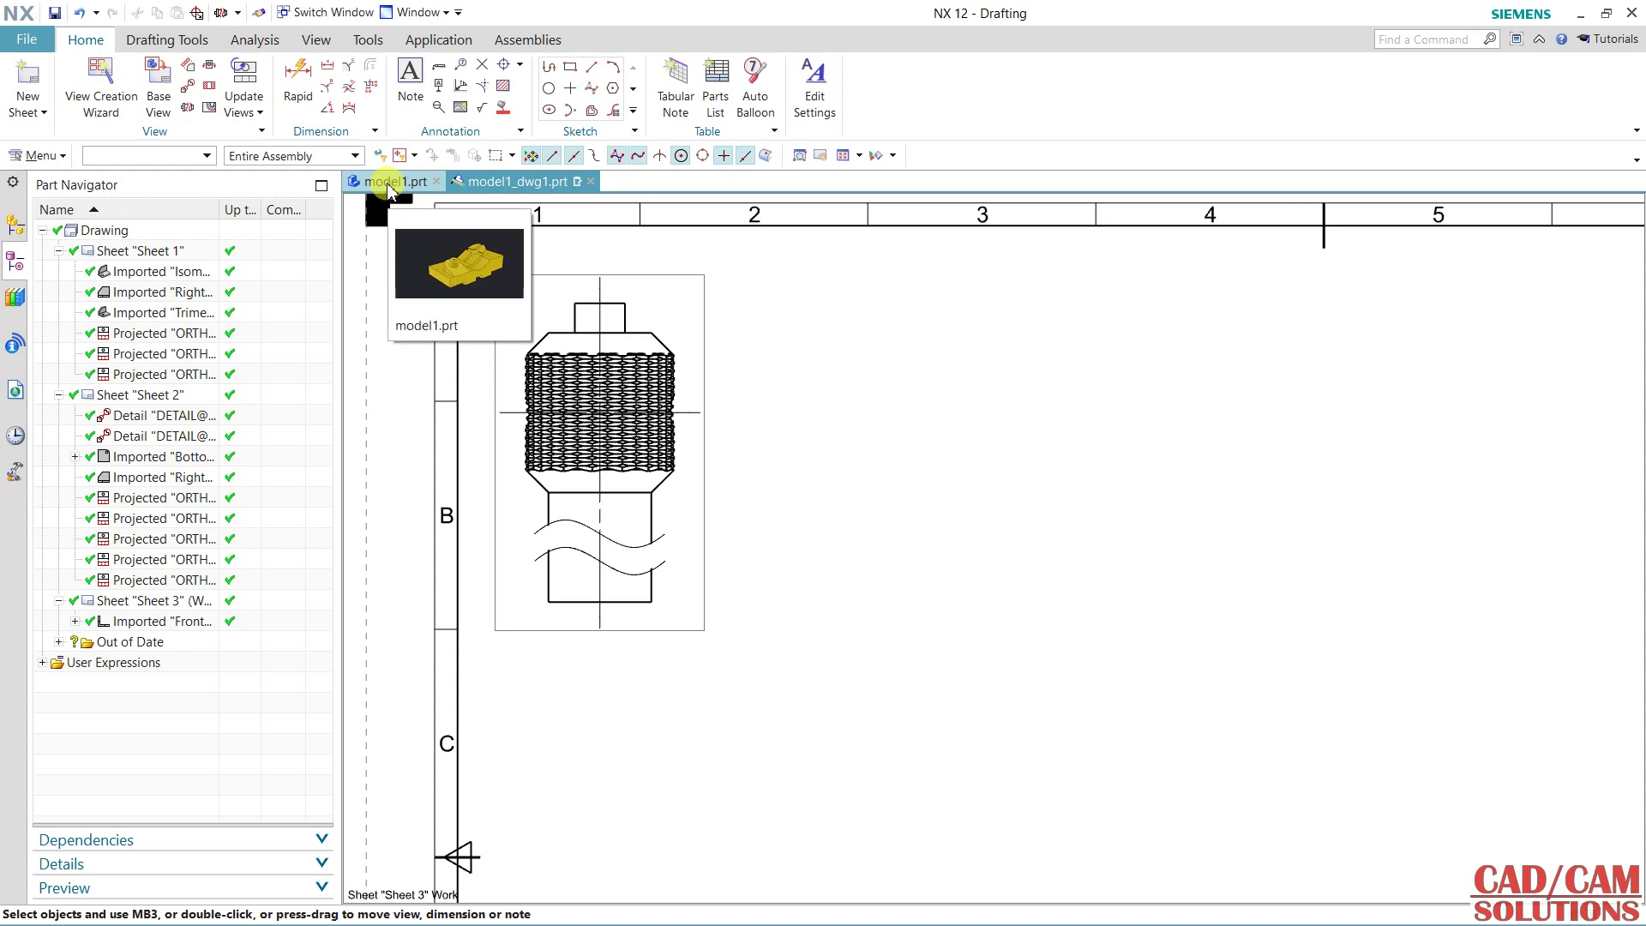
double_click(150, 253)
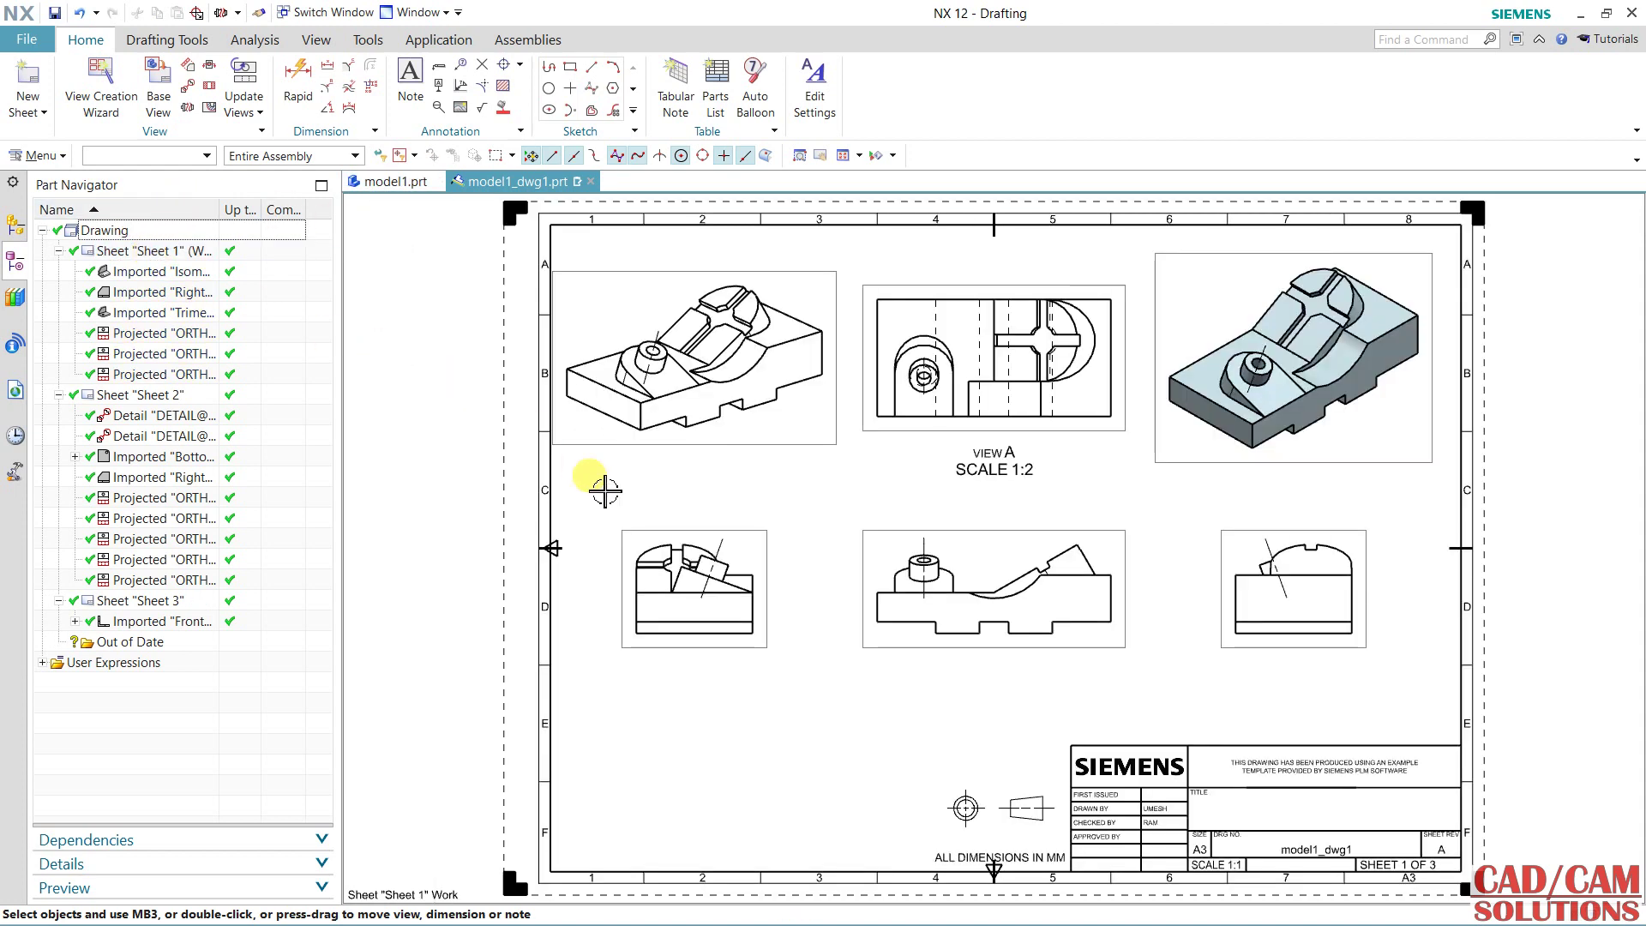
middle_click_drag(750, 460, 526, 458, "shift")
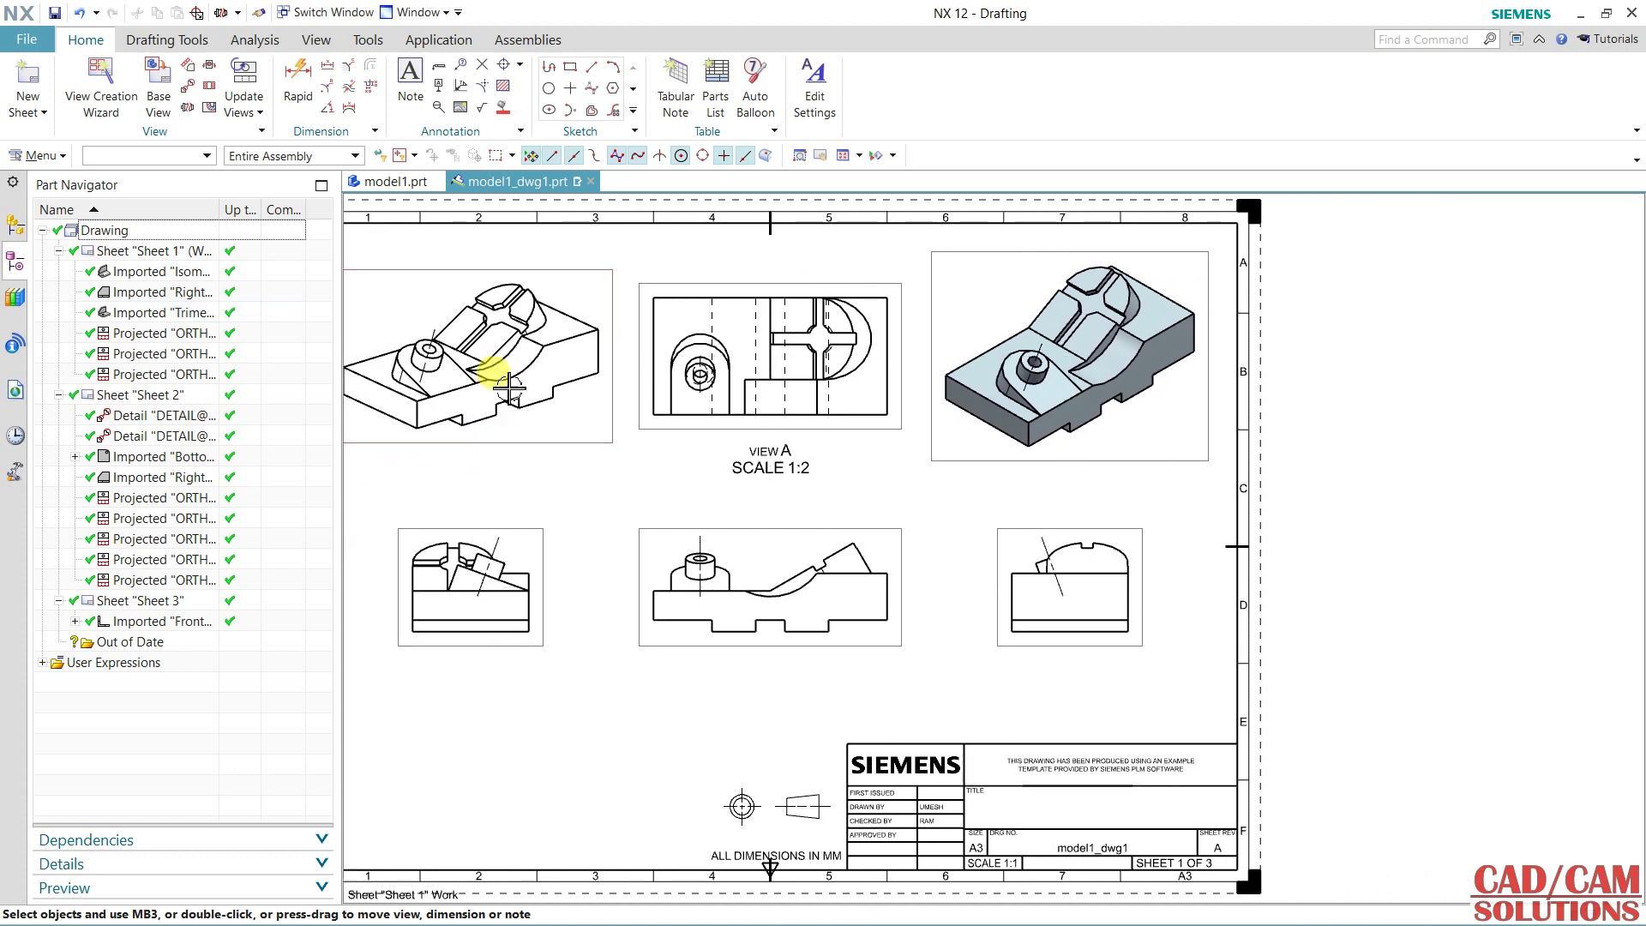
left_click(209, 68)
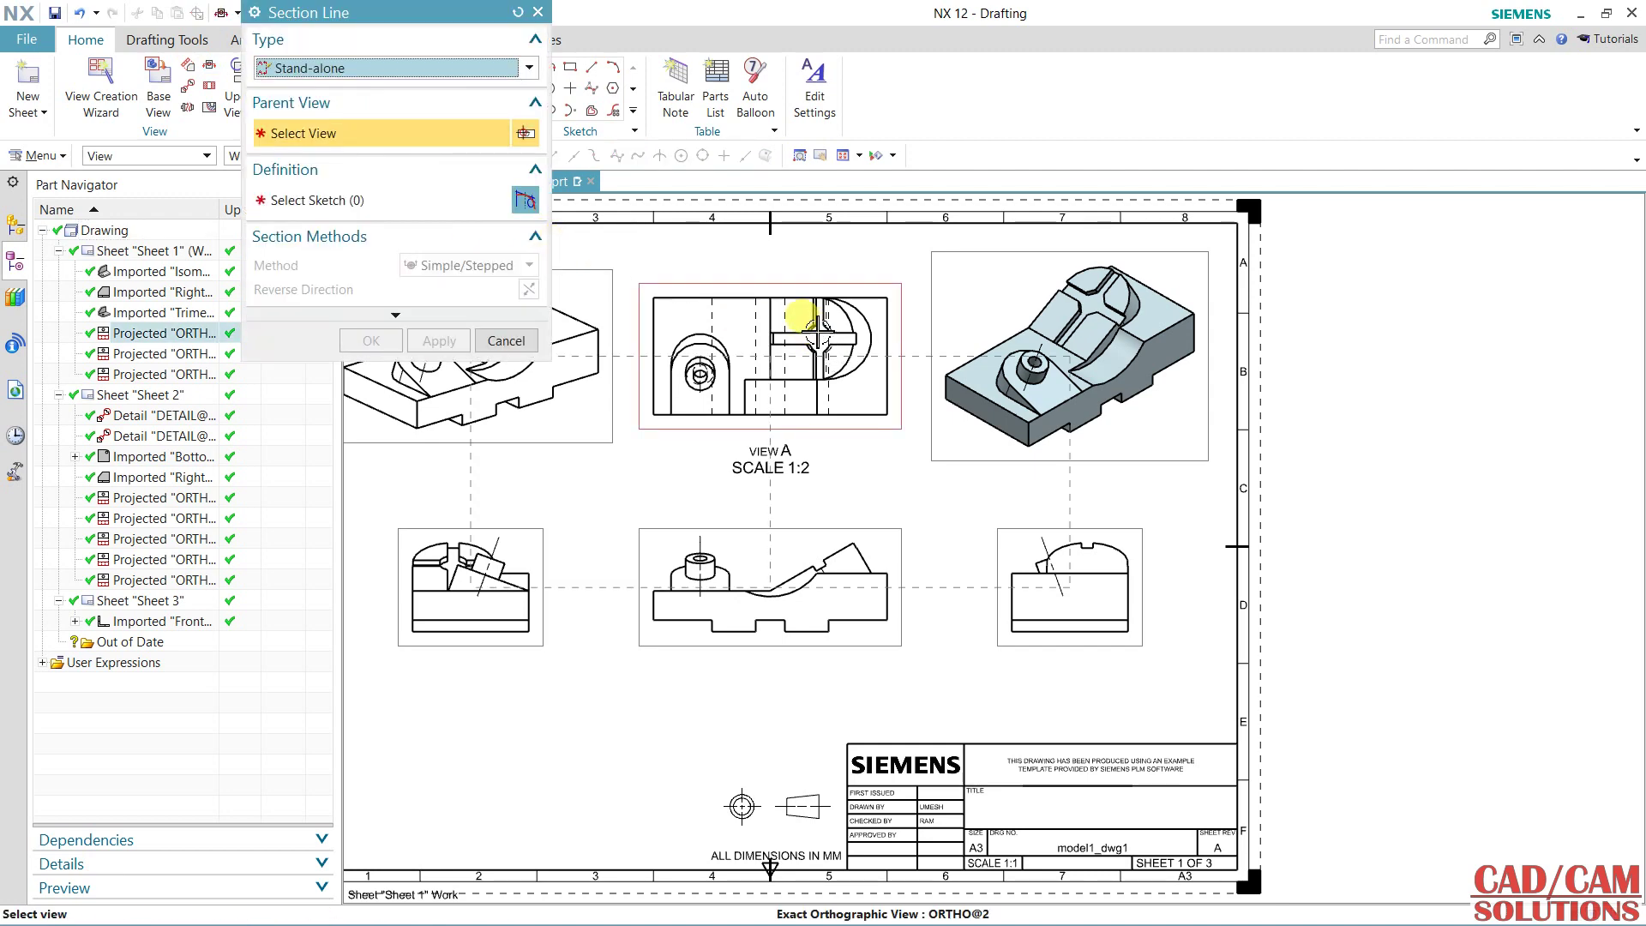
scroll(814, 330, "up", 4)
left_click(794, 214)
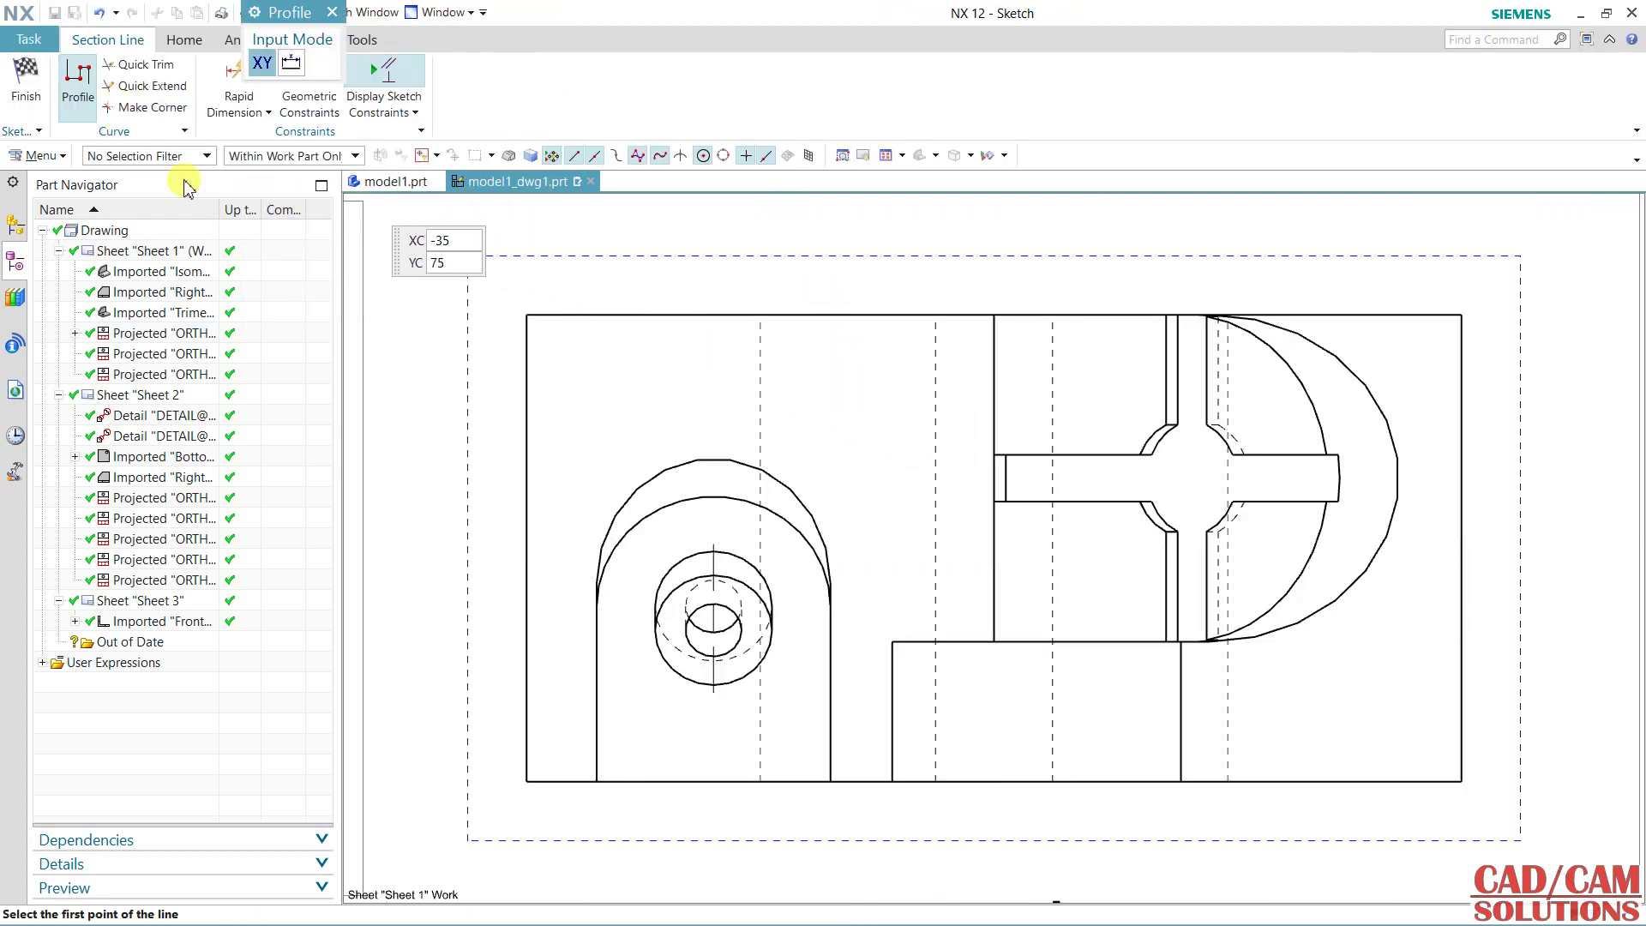
Sketch a stepped section line from about 128 mm through the cross slot, down, and across the boss hole, then create it with the Simple/Stepped method.
left_click(1502, 474)
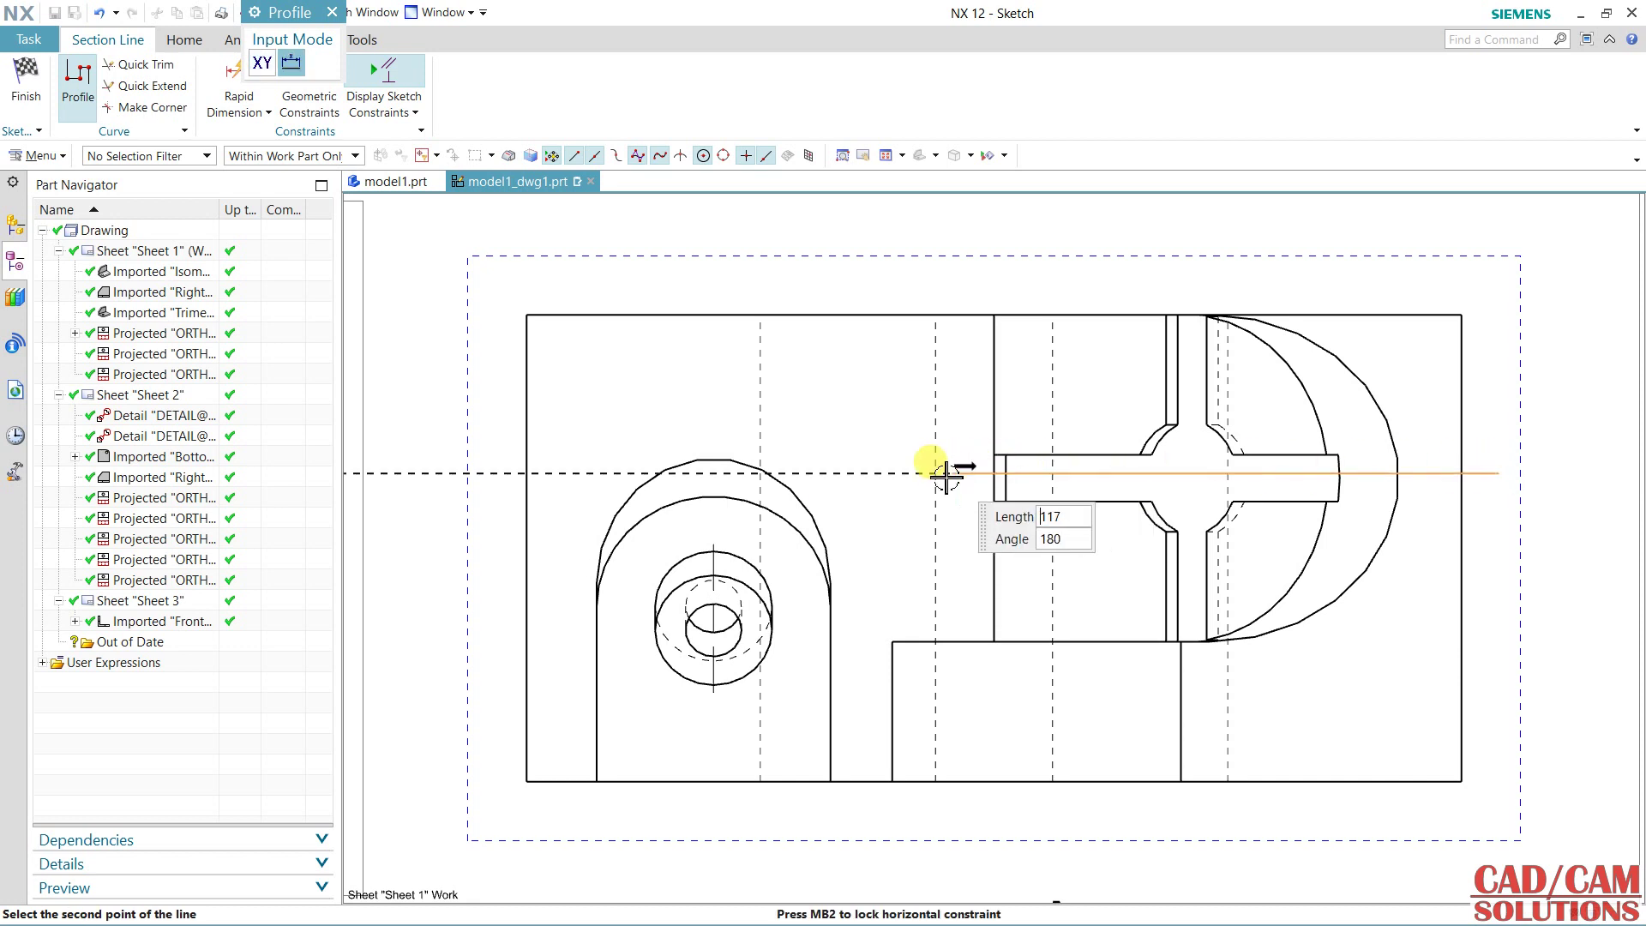
left_click(902, 474)
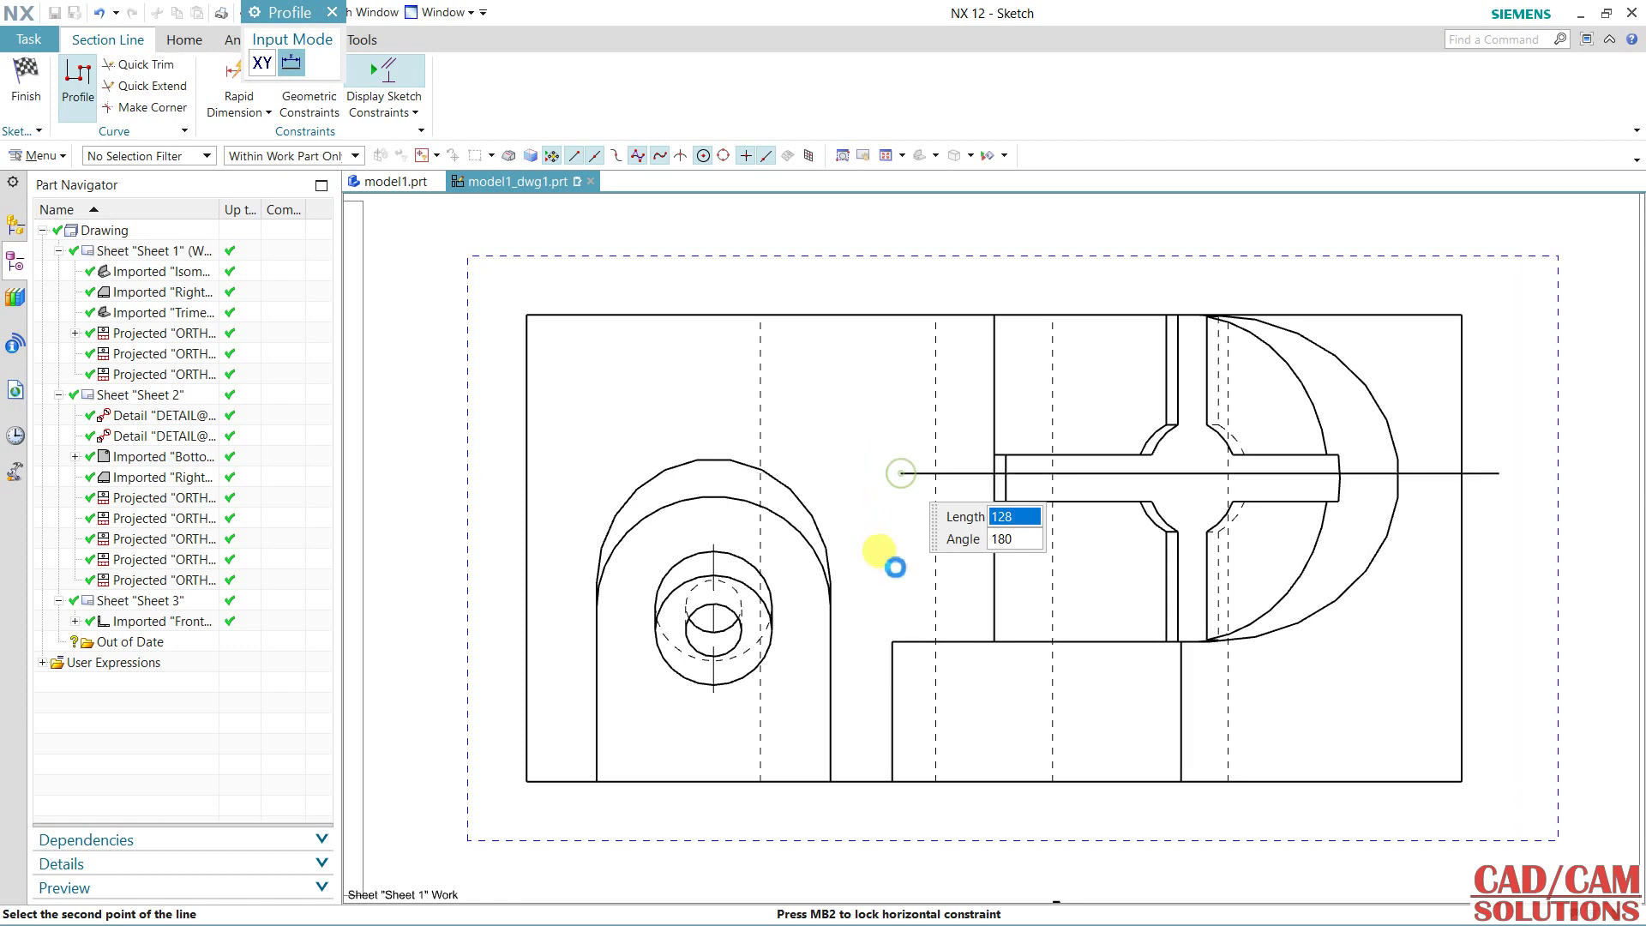
left_click(881, 624)
left_click(420, 621)
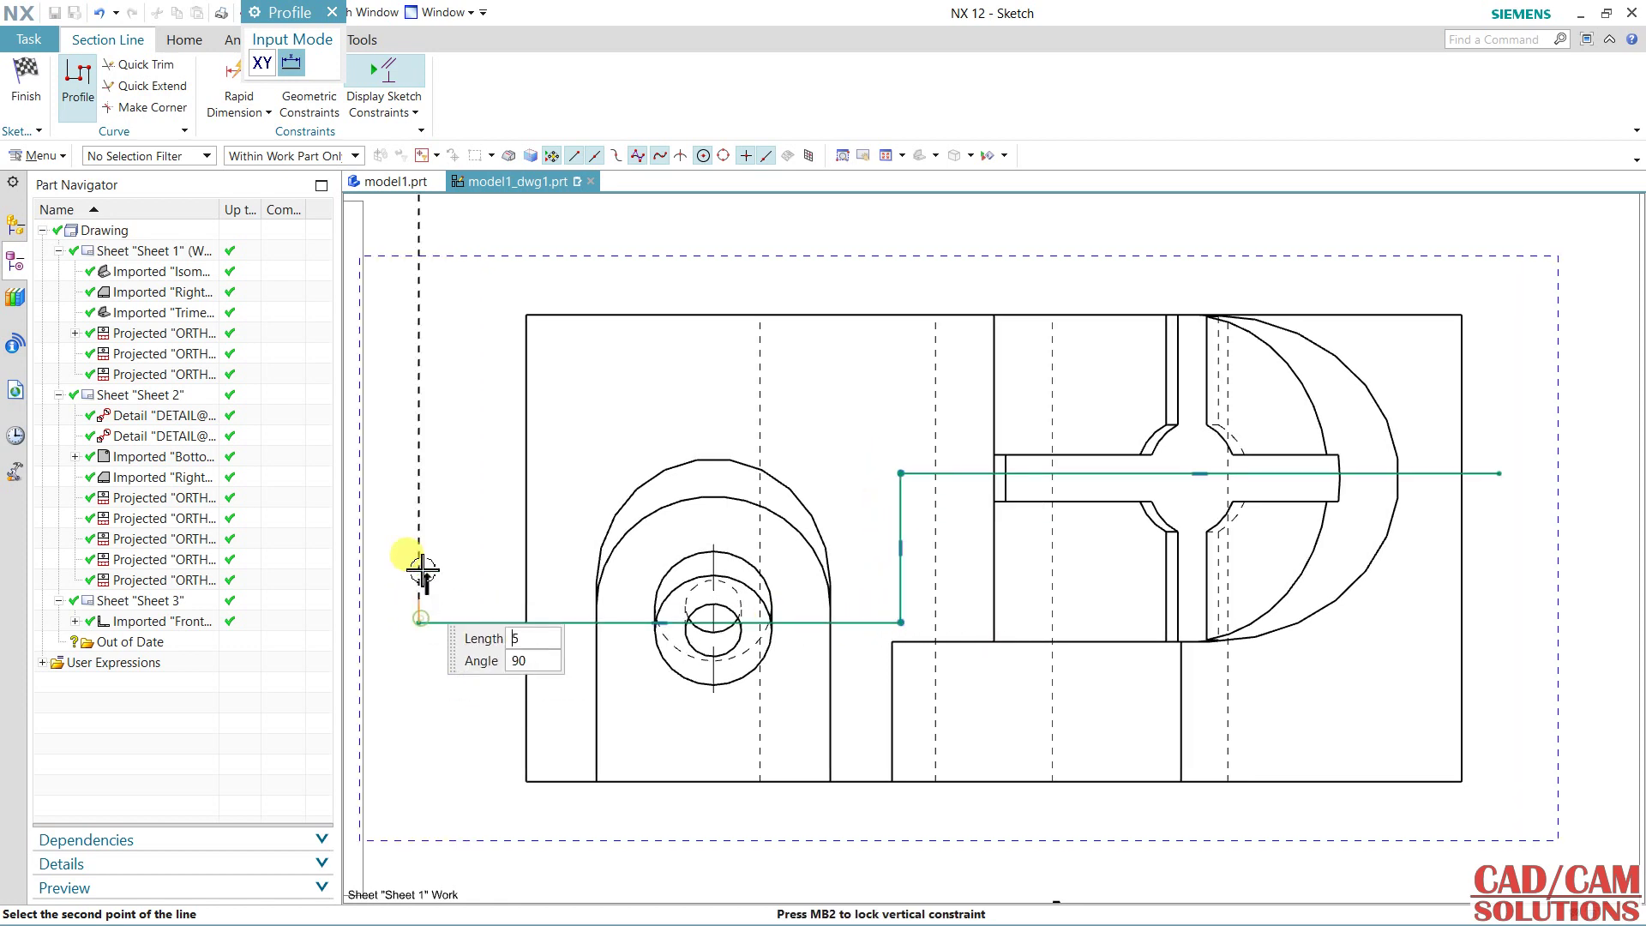
right_click(448, 294)
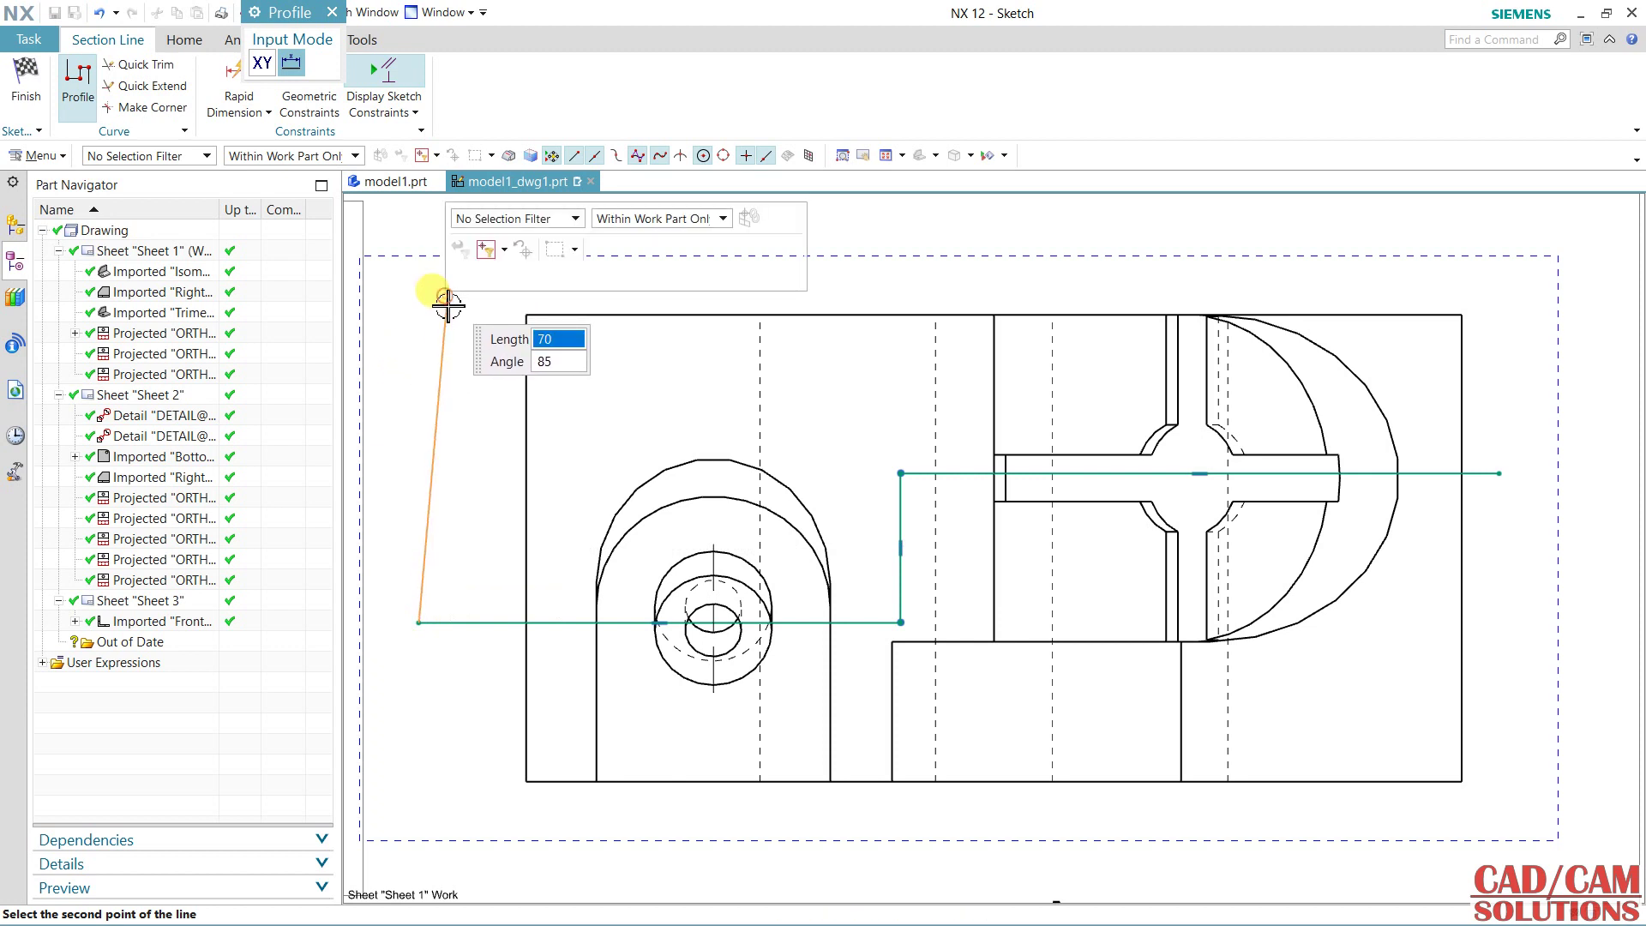
left_click(459, 339)
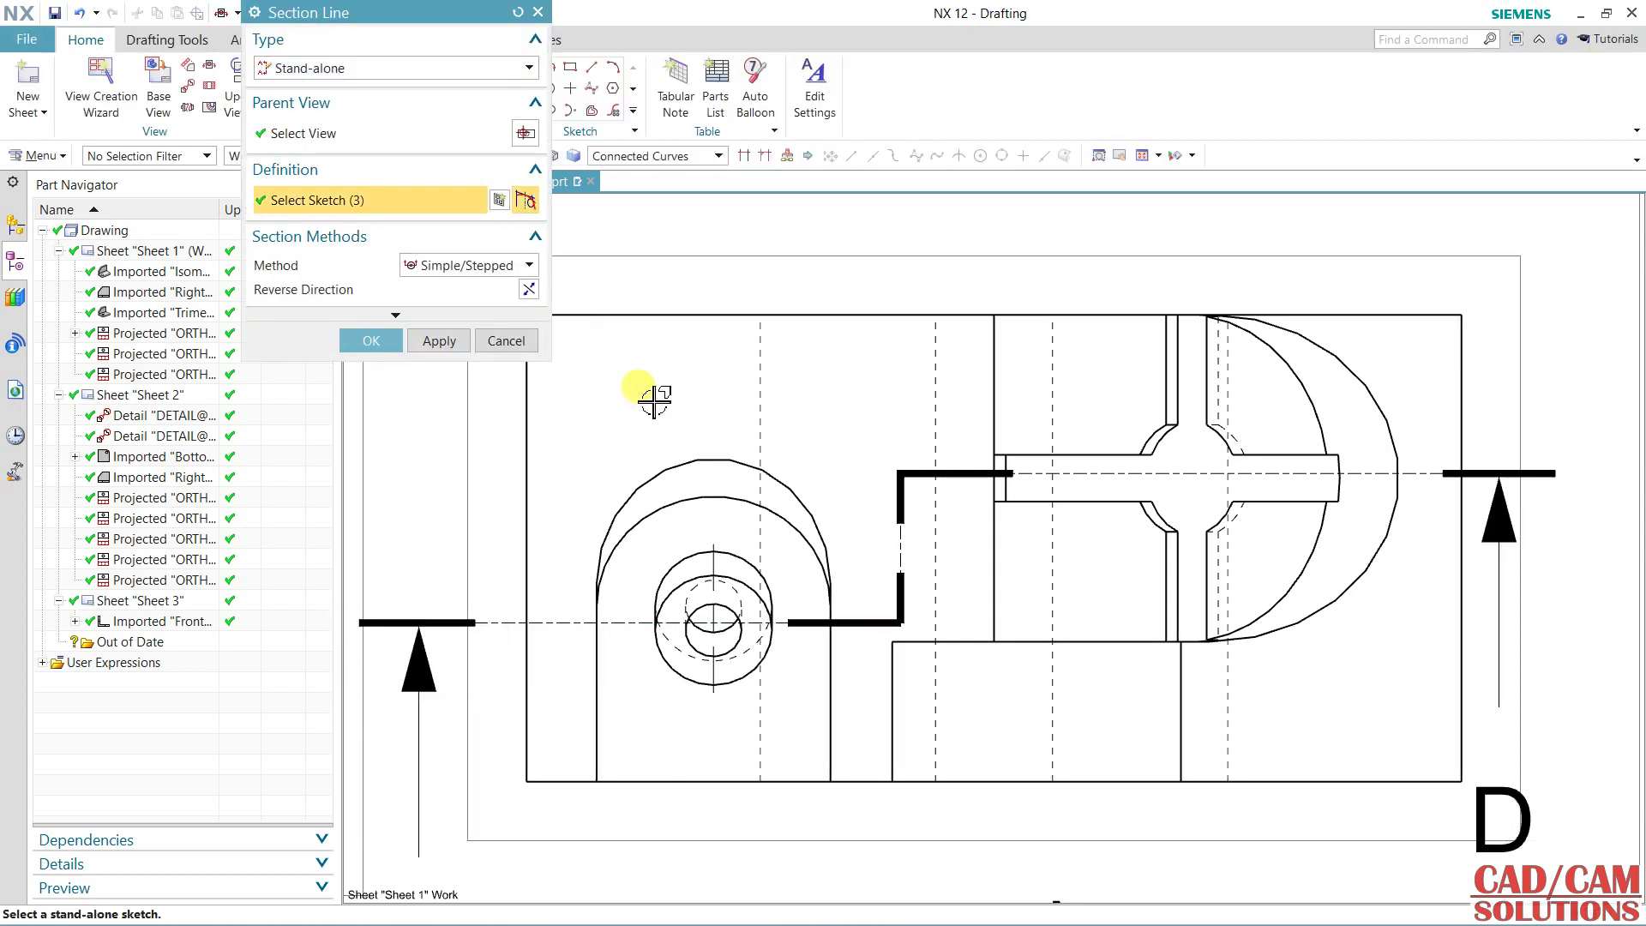
left_click(369, 341)
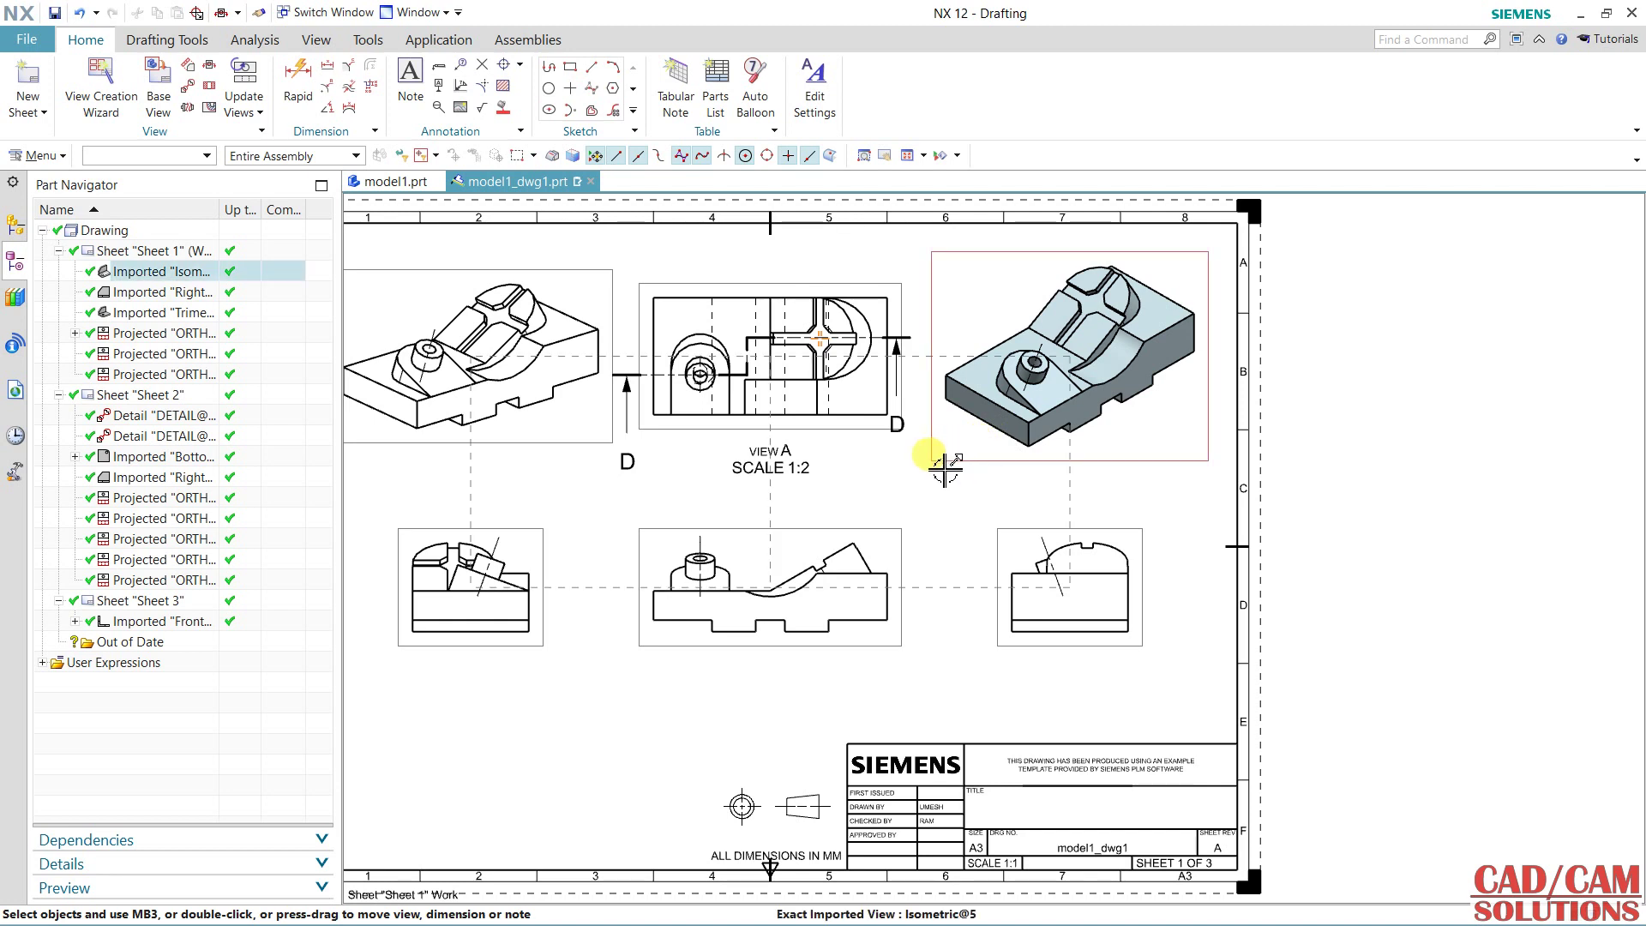
Create a section view from the existing stand-alone section line D and place it directly below the lower middle projected view.
left_click(210, 89)
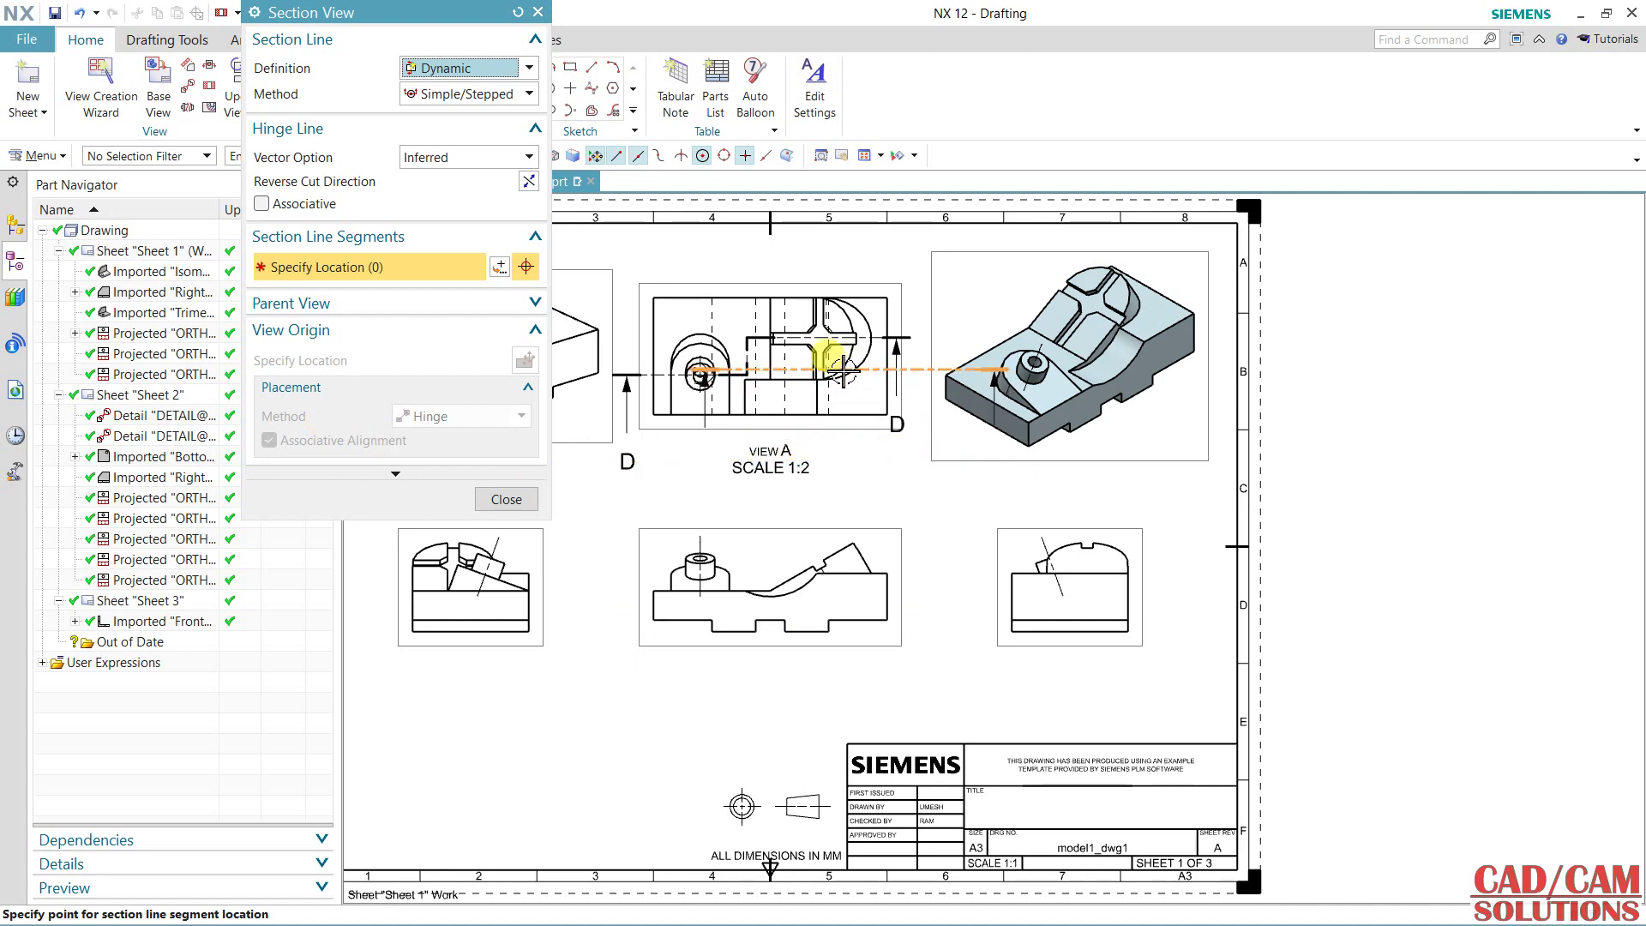
left_click(471, 76)
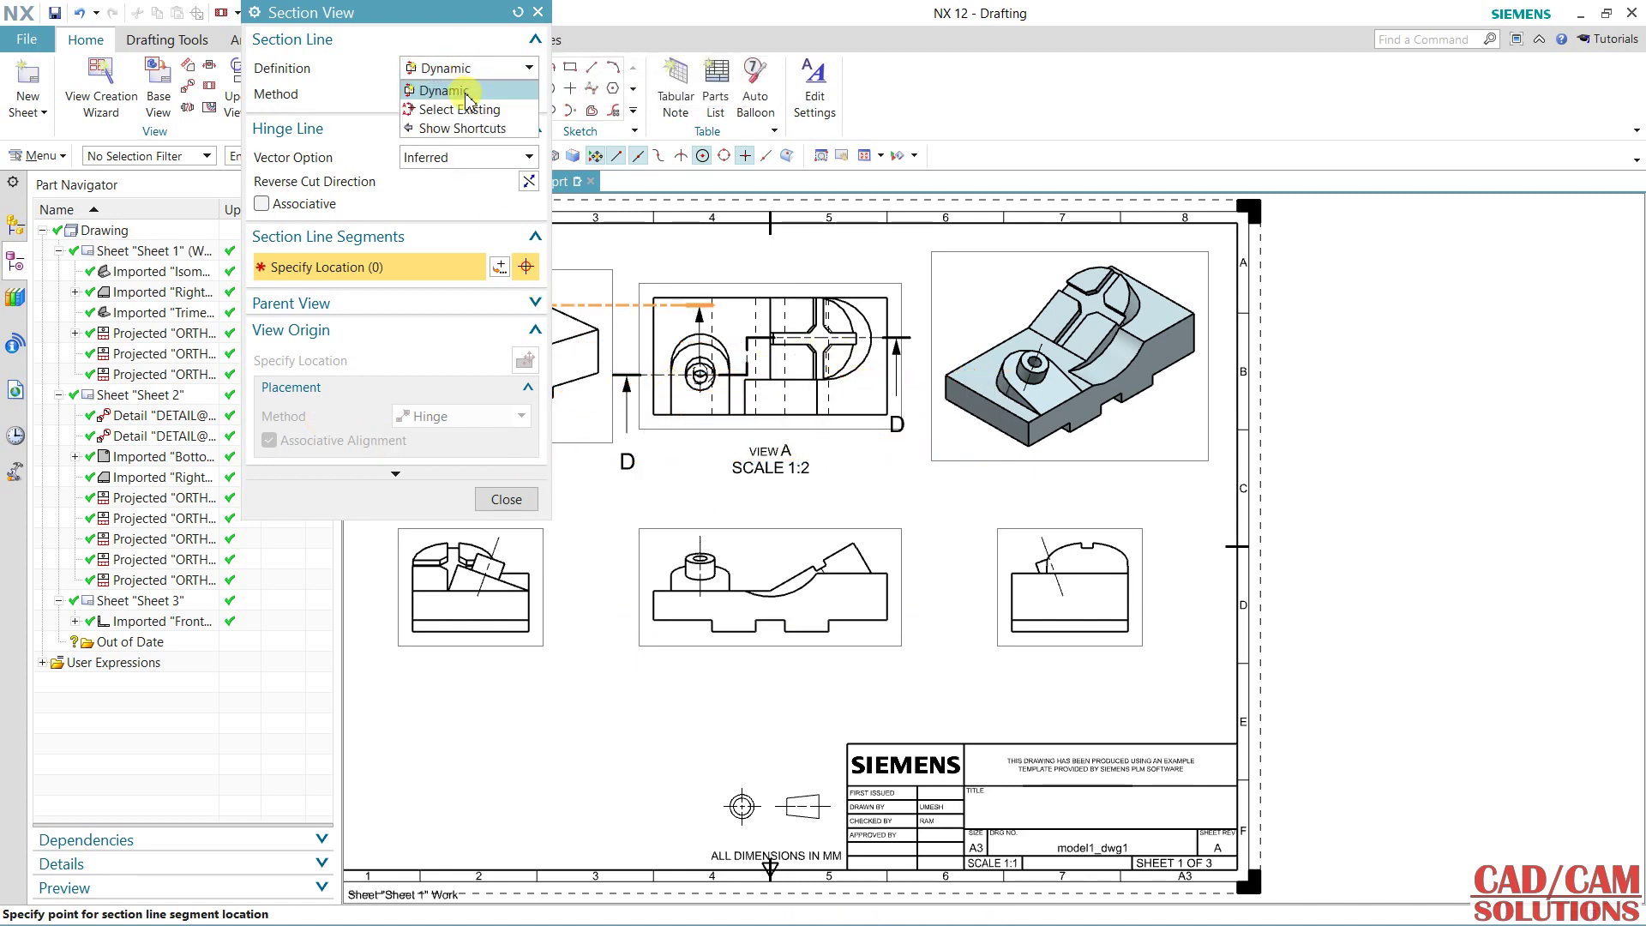
left_click(463, 110)
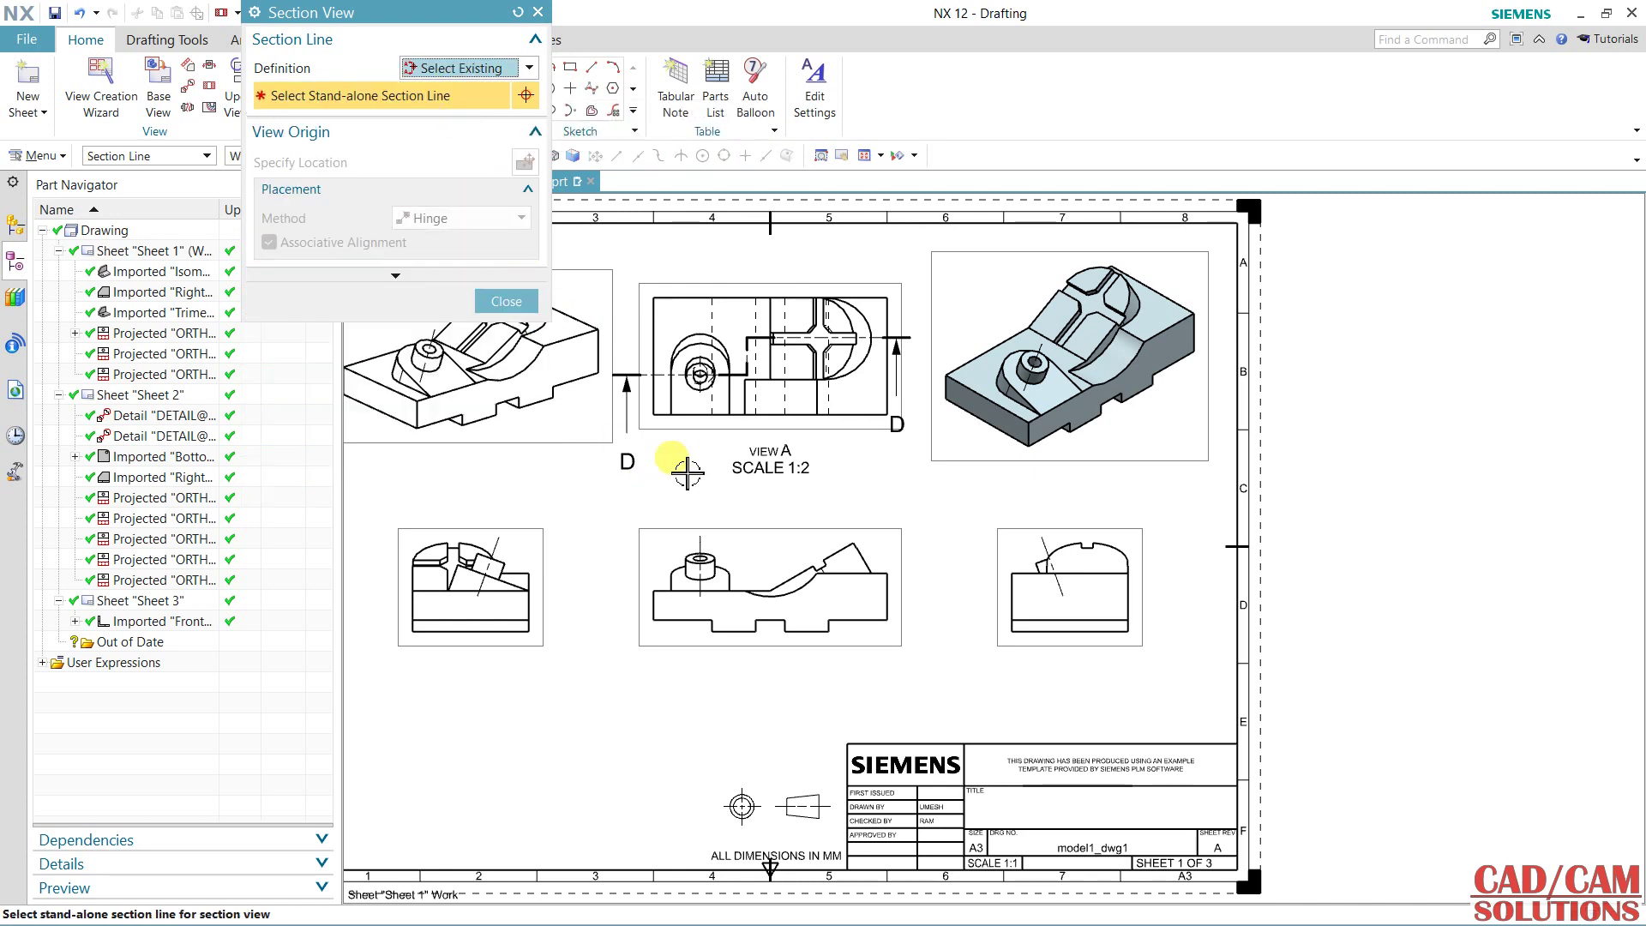
left_click(632, 371)
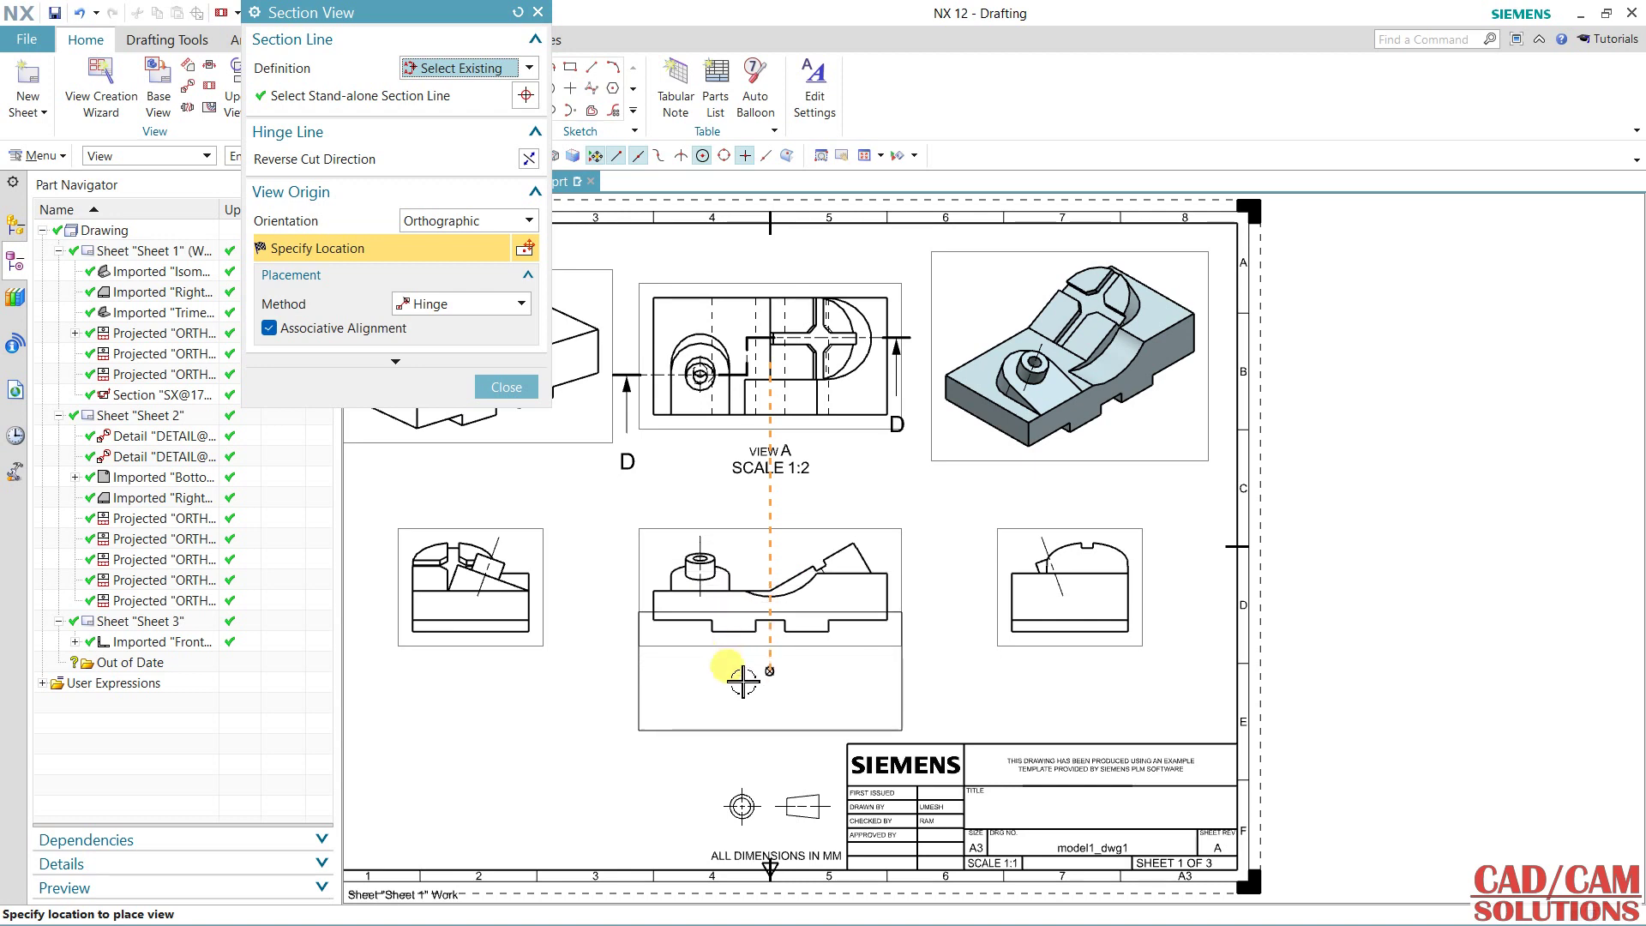
left_click(752, 724)
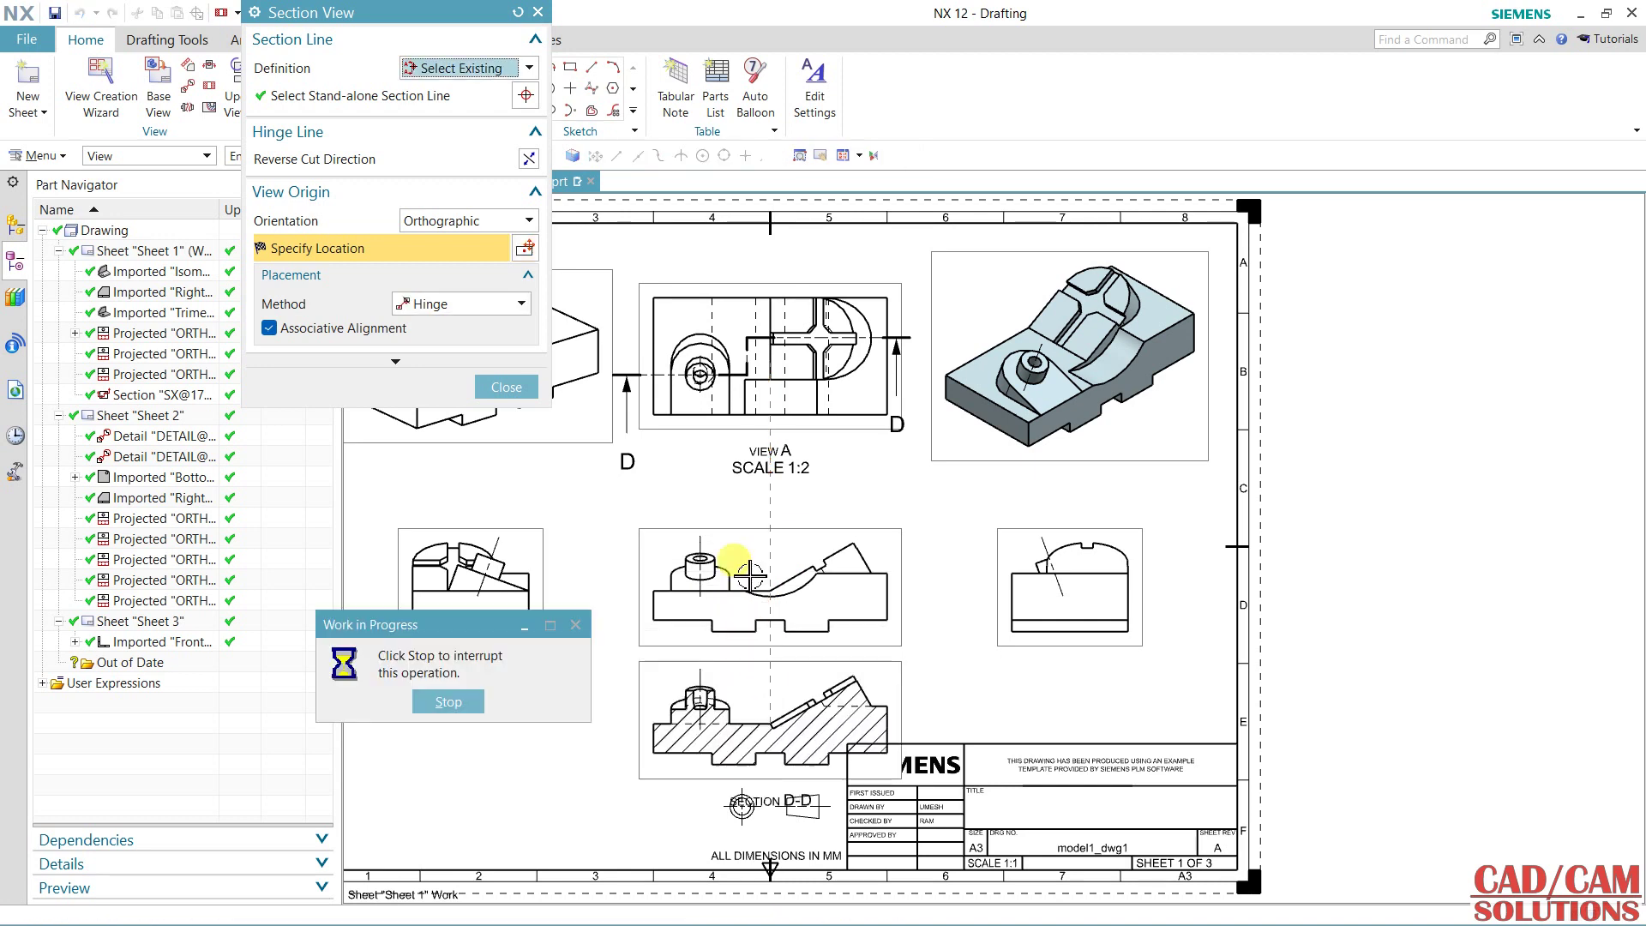
middle_click_drag(754, 584, 771, 447, "shift")
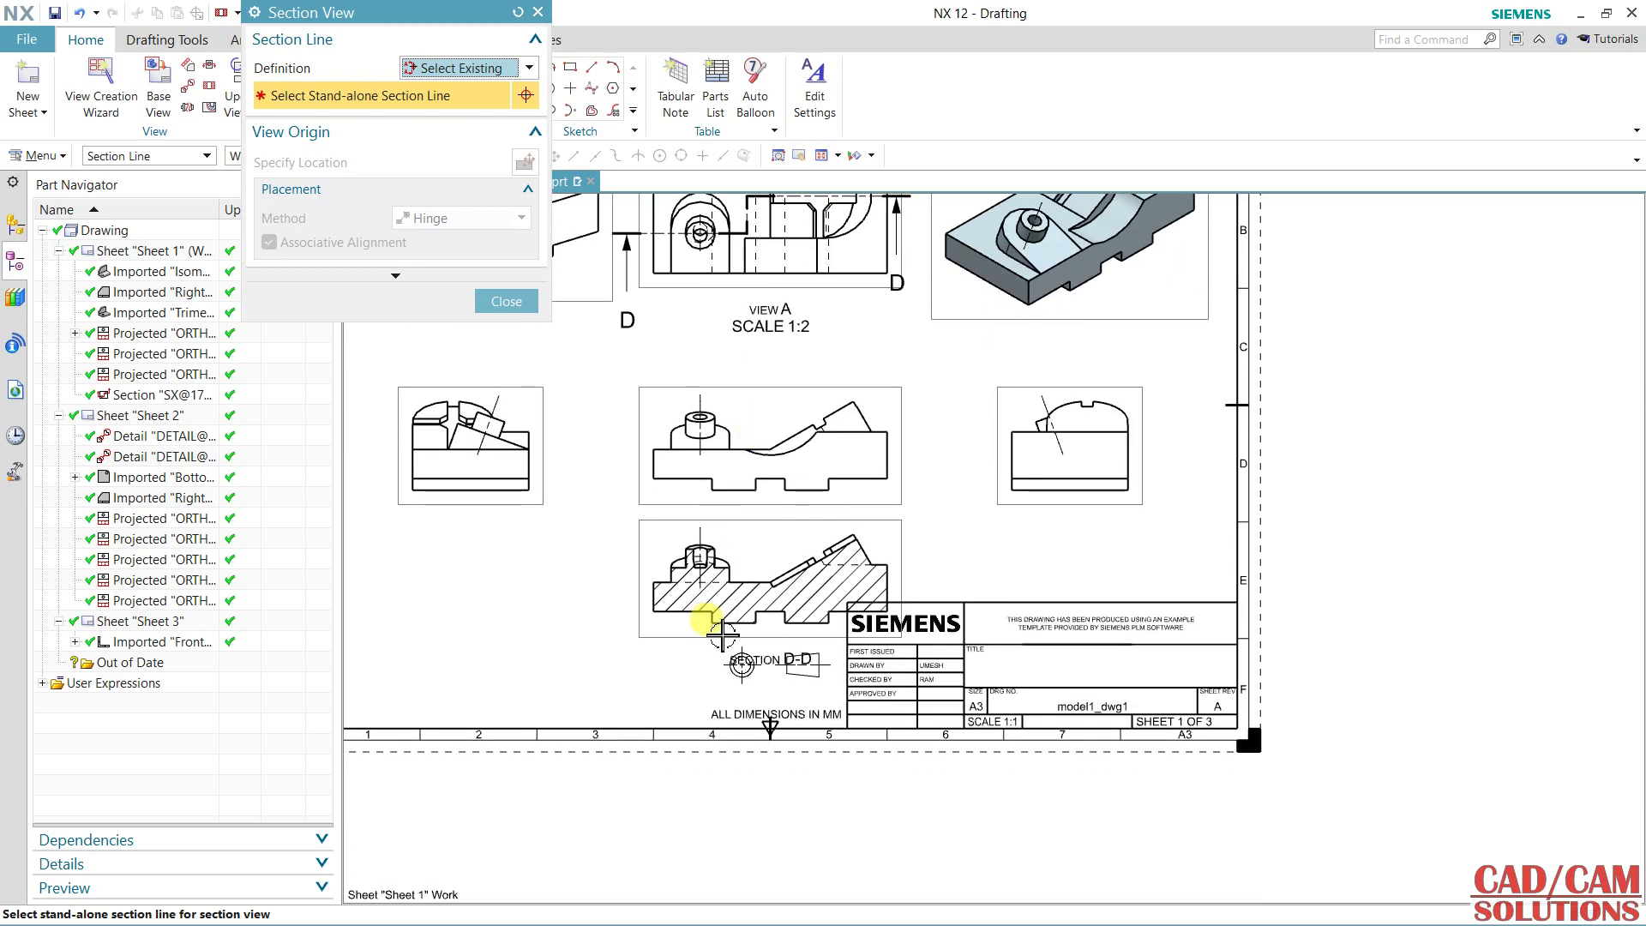
scroll(723, 654, "up", 3)
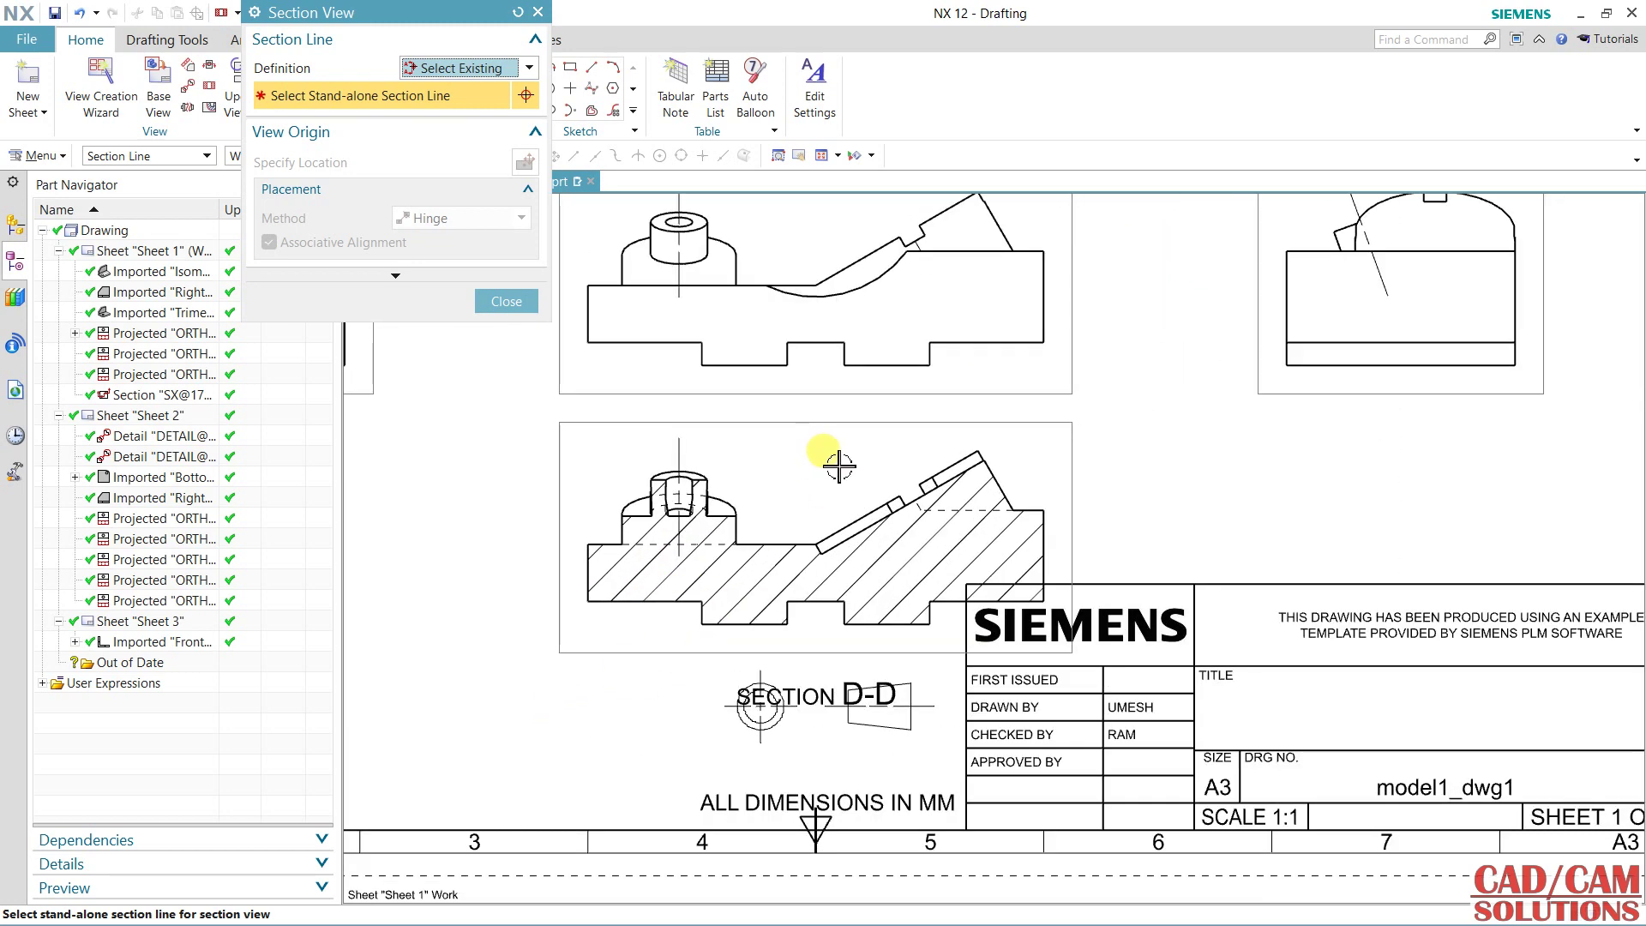
Close the section view command and delete the projected front view directly below the orthographic view labelled VIEW A.
scroll(838, 463, "down", 3)
middle_click_drag(849, 620, 850, 620, "shift")
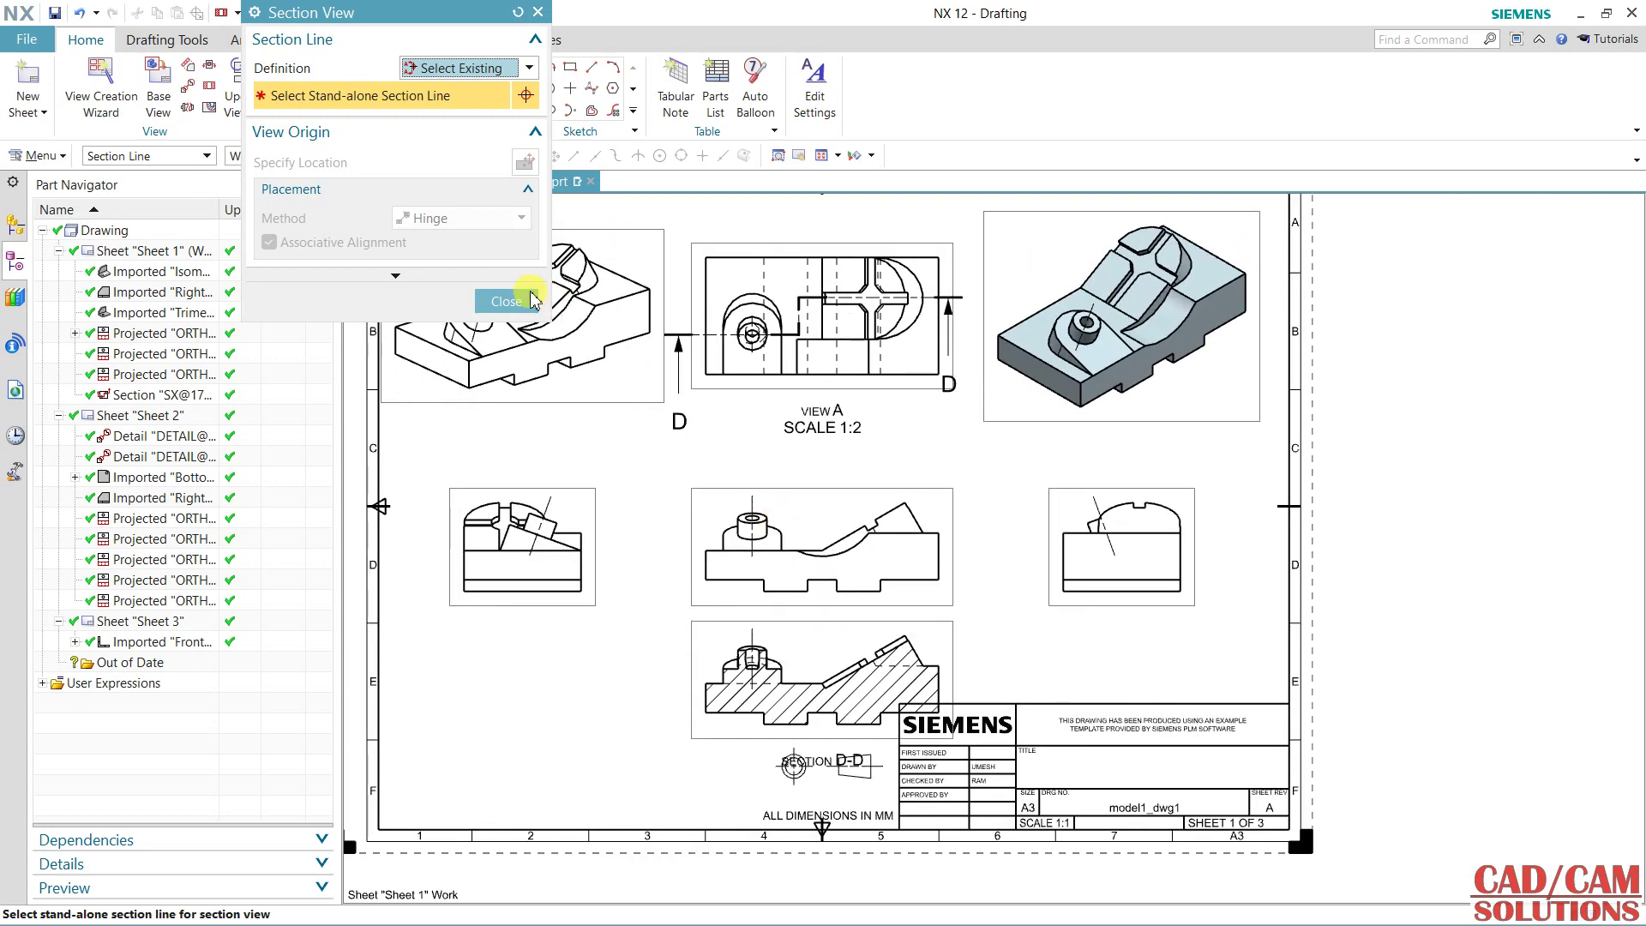
left_click(506, 301)
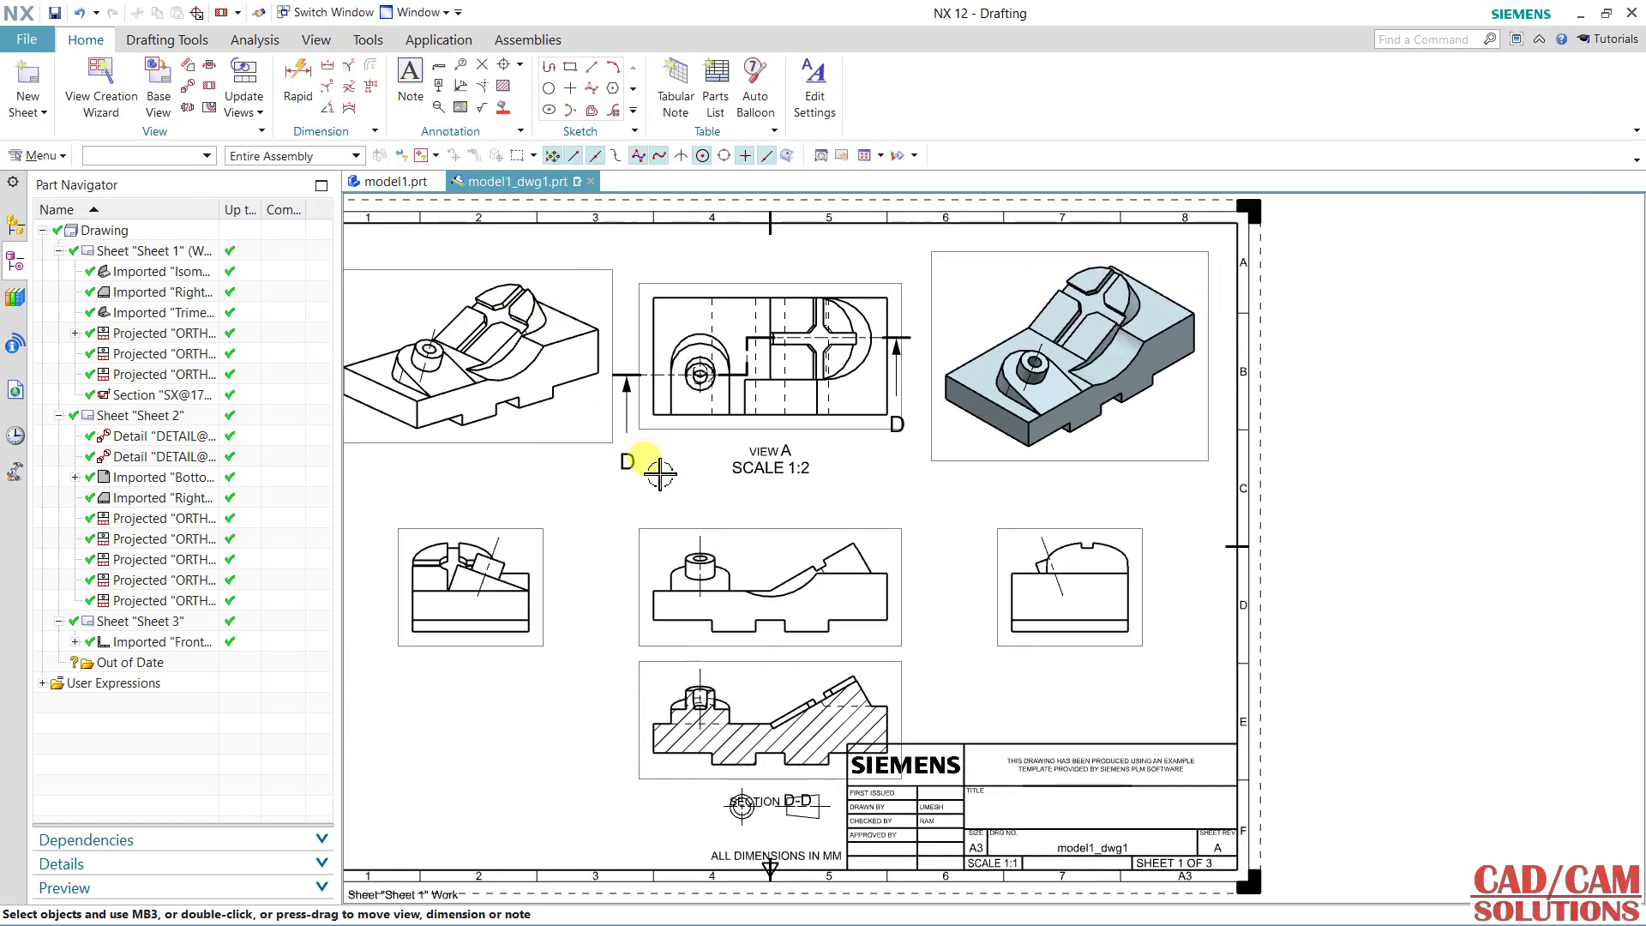
left_click(797, 488)
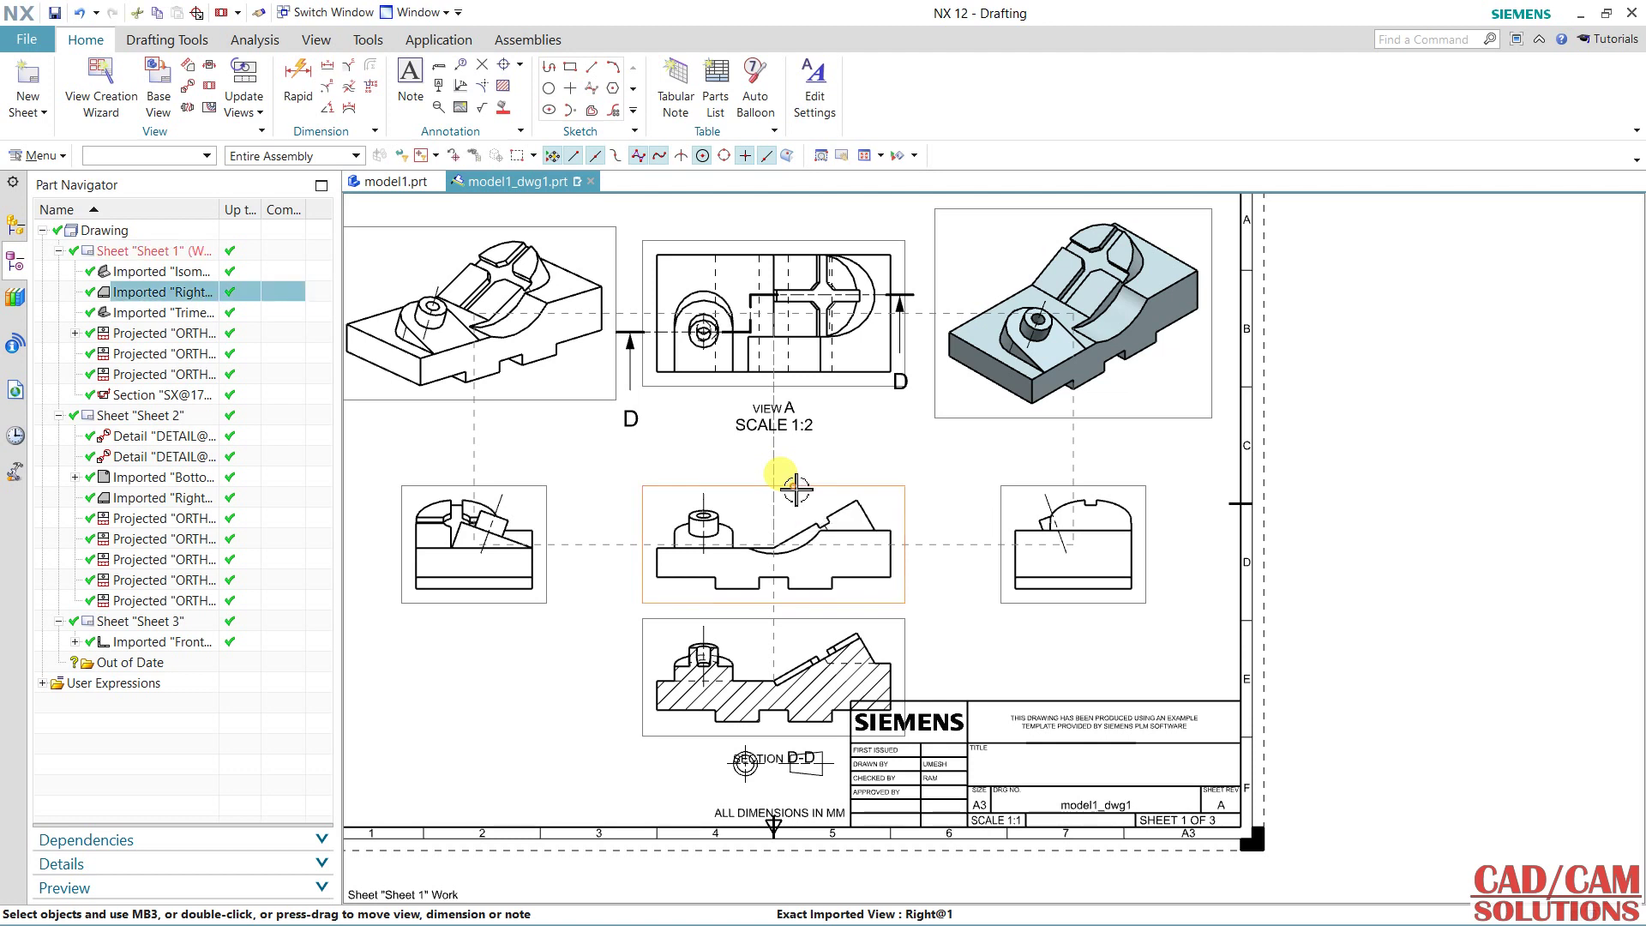
left_click(769, 491)
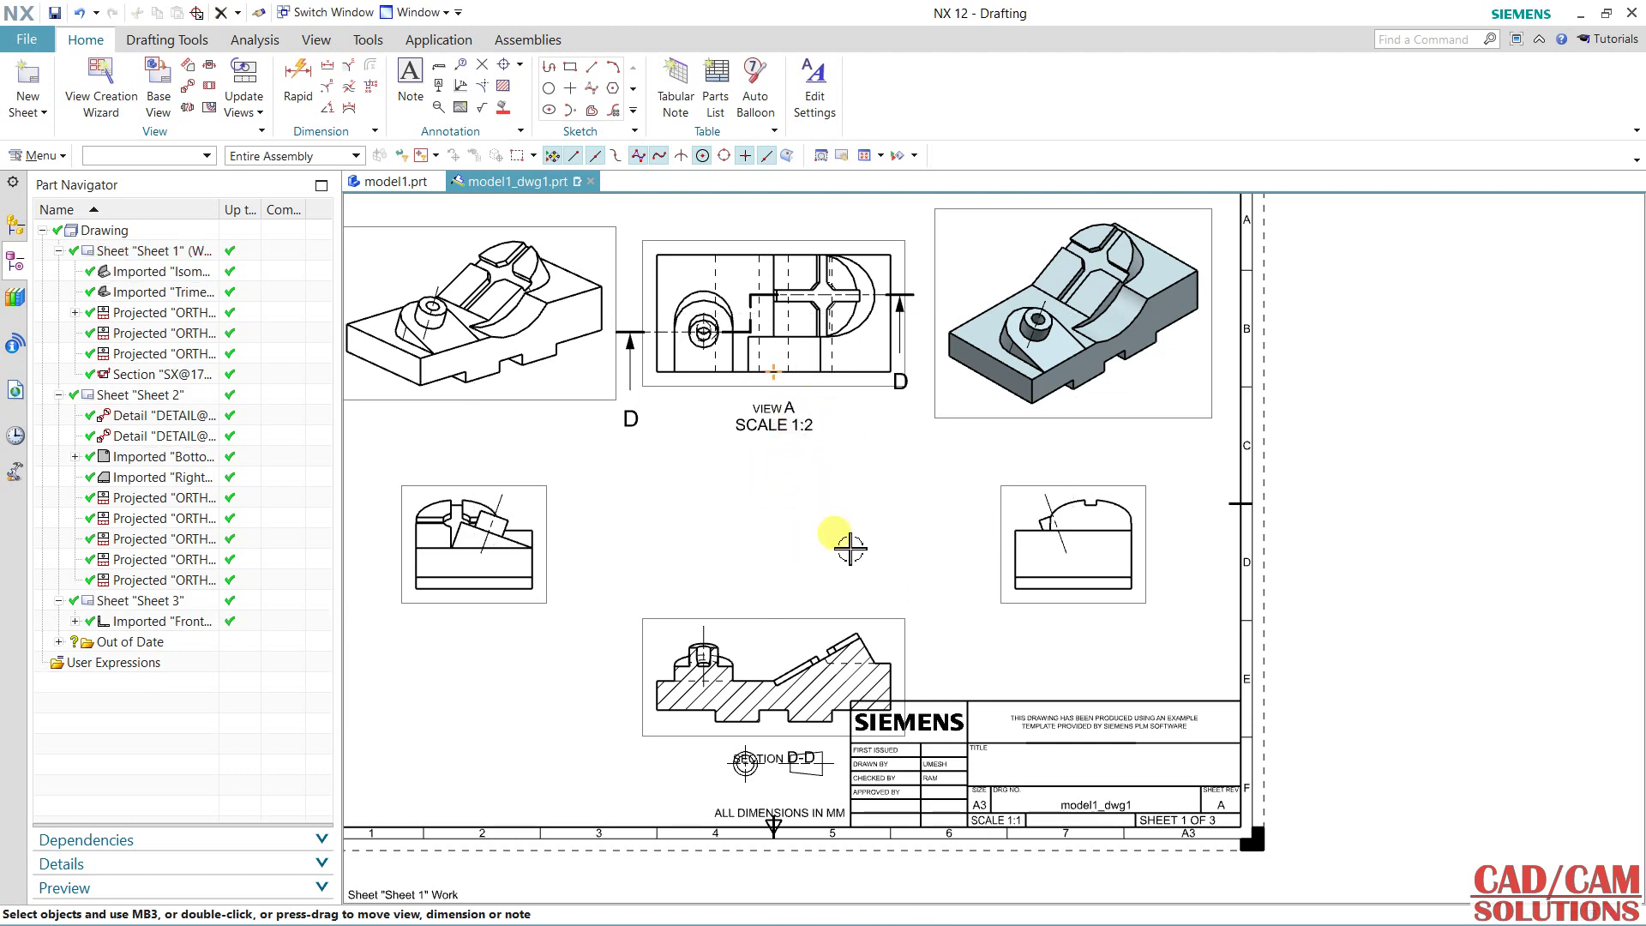
Create a Dynamic Simple/Stepped section view cut straight through VIEW A's cross slot and place it between VIEW A and SECTION D-D.
left_click(215, 90)
left_click(480, 69)
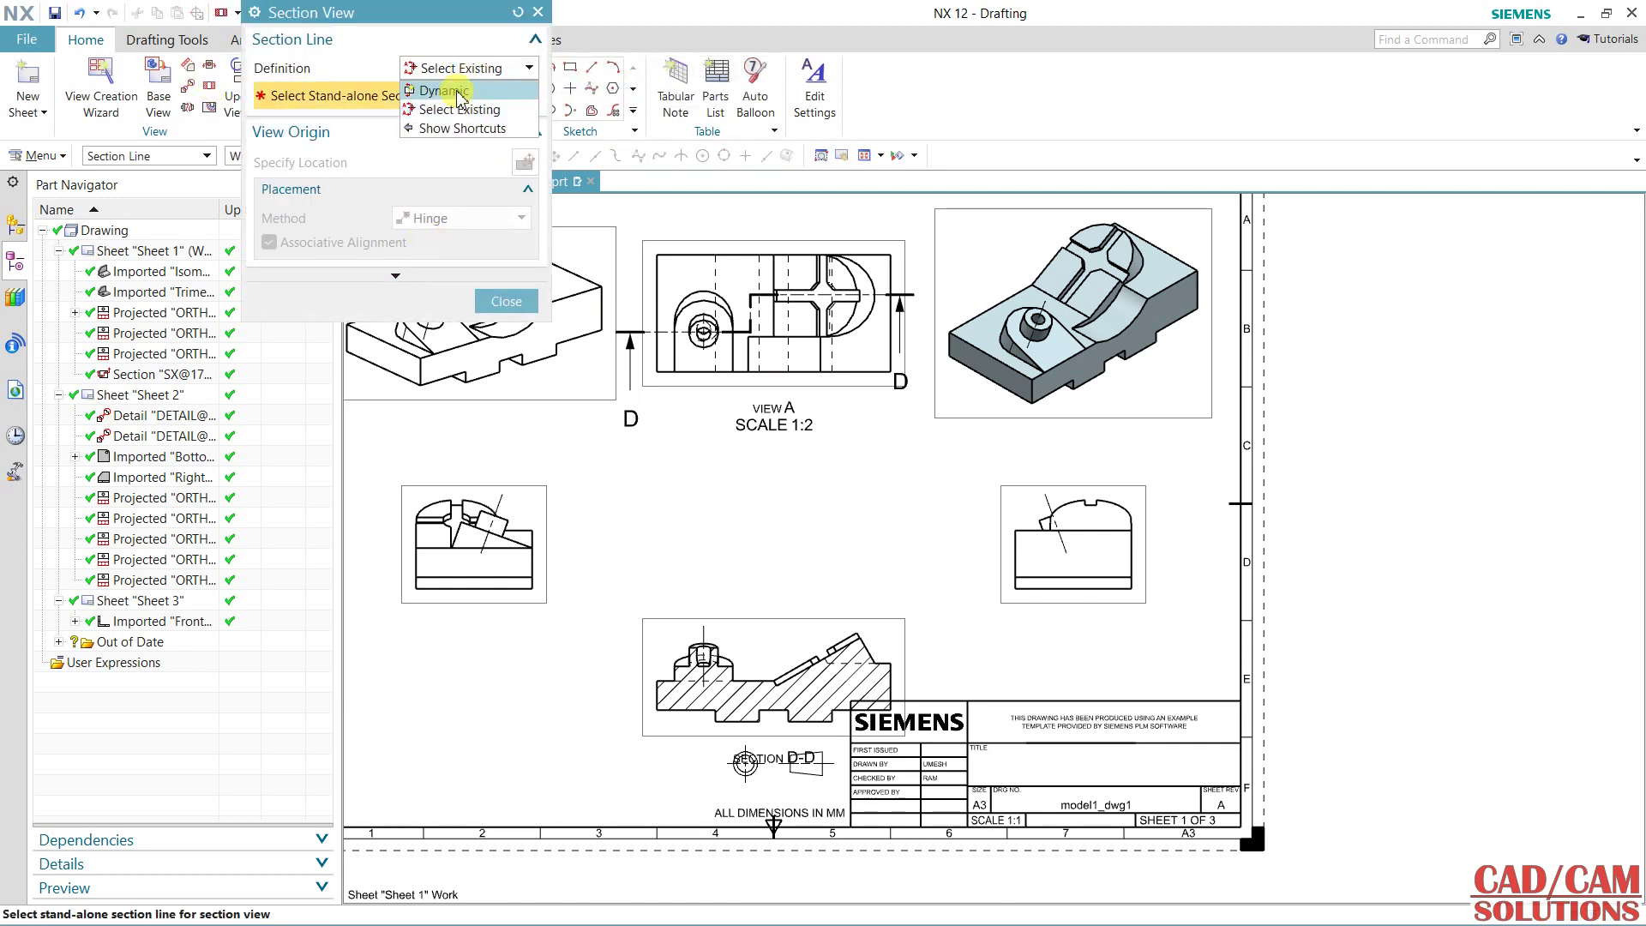
left_click(458, 93)
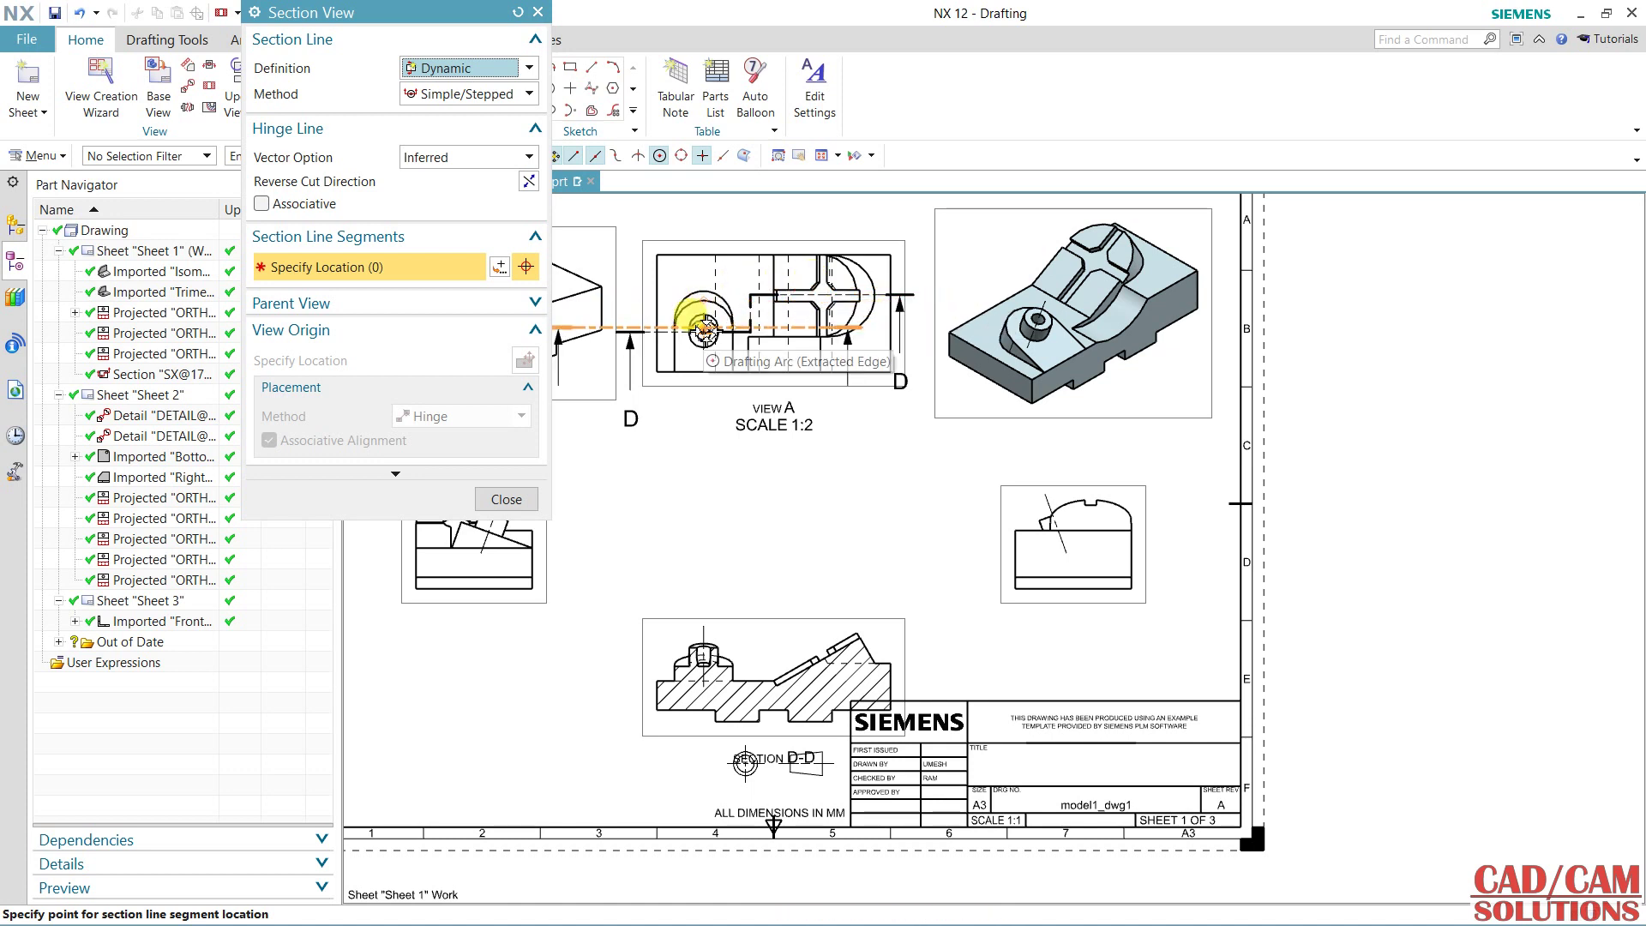
scroll(763, 296, "up", 3)
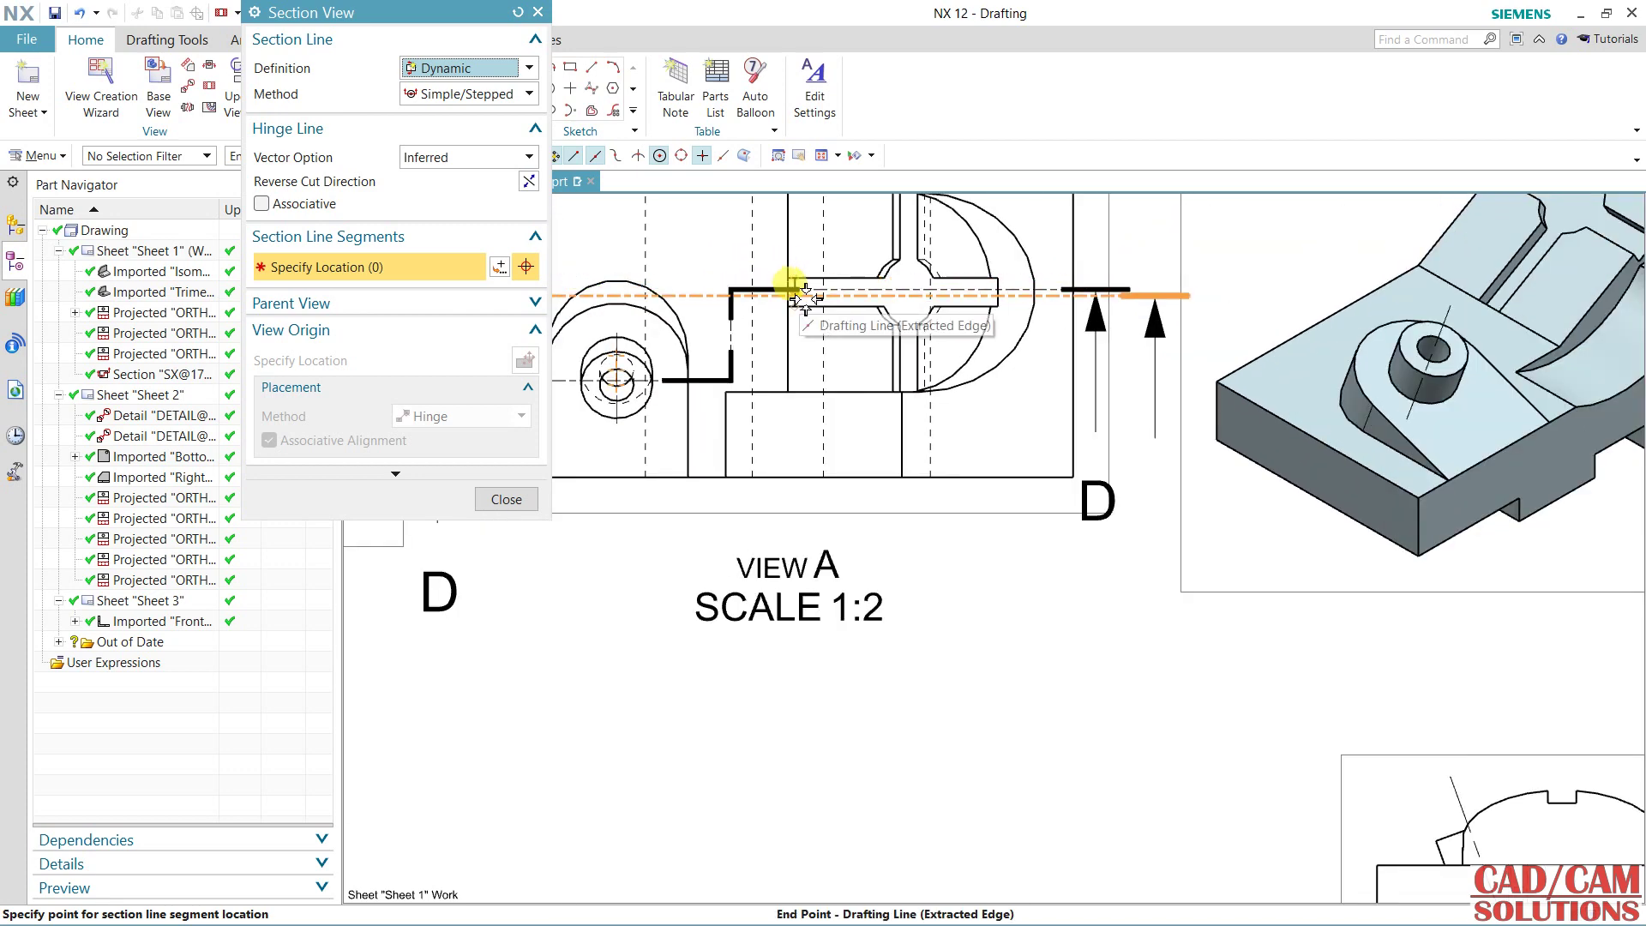
key("Escape")
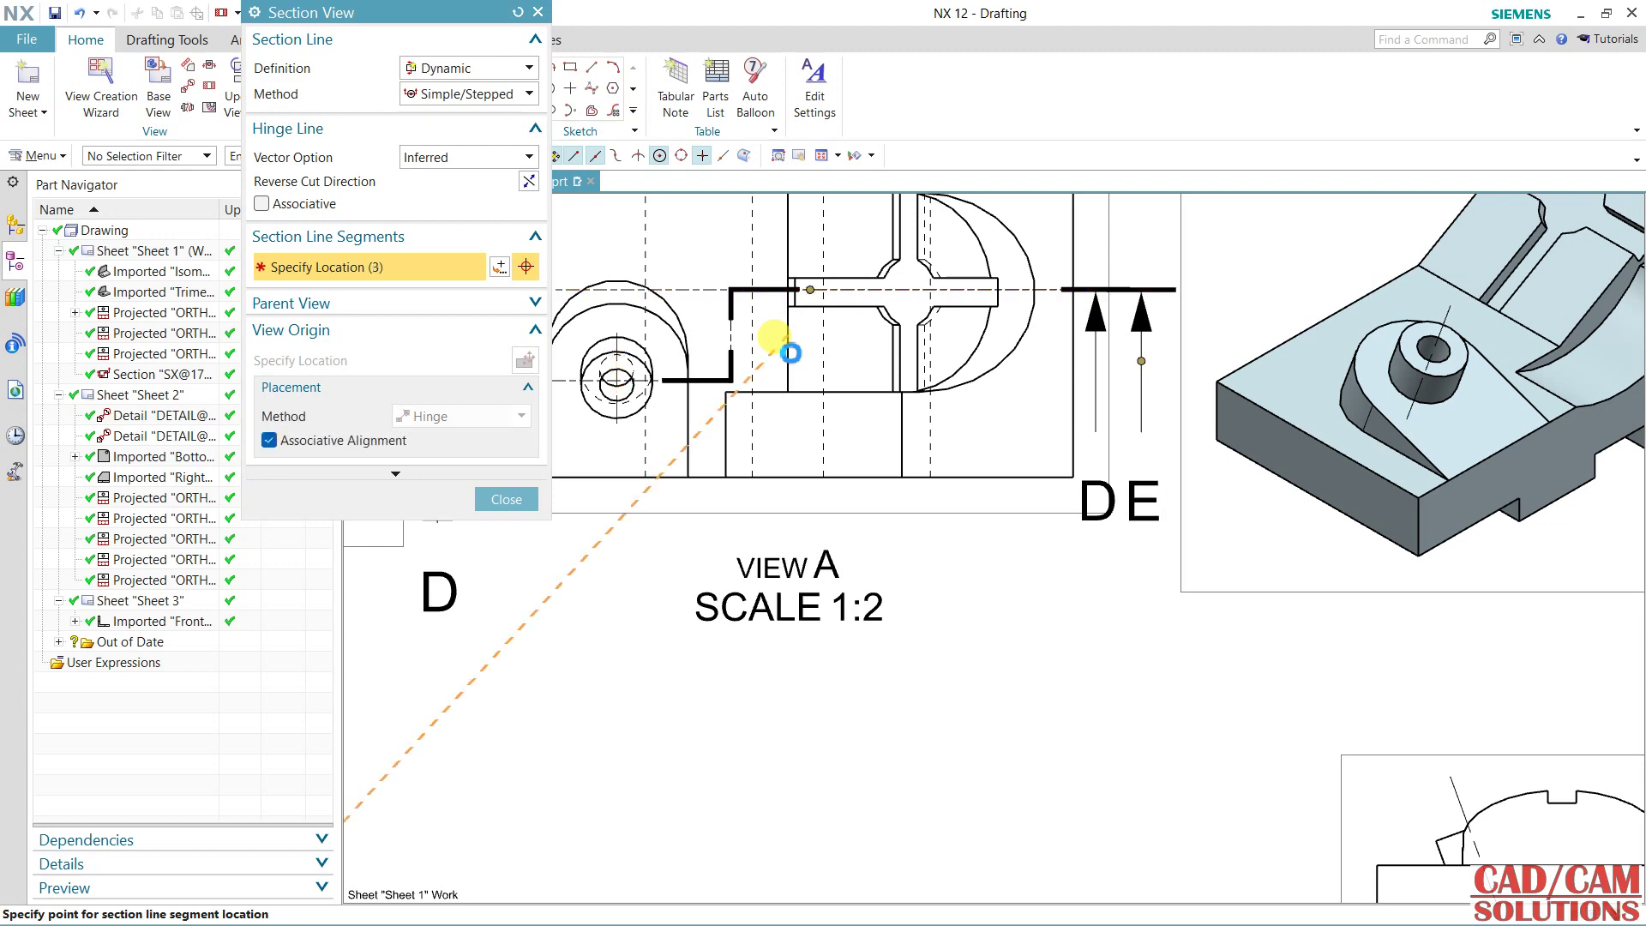
scroll(771, 351, "down", 4)
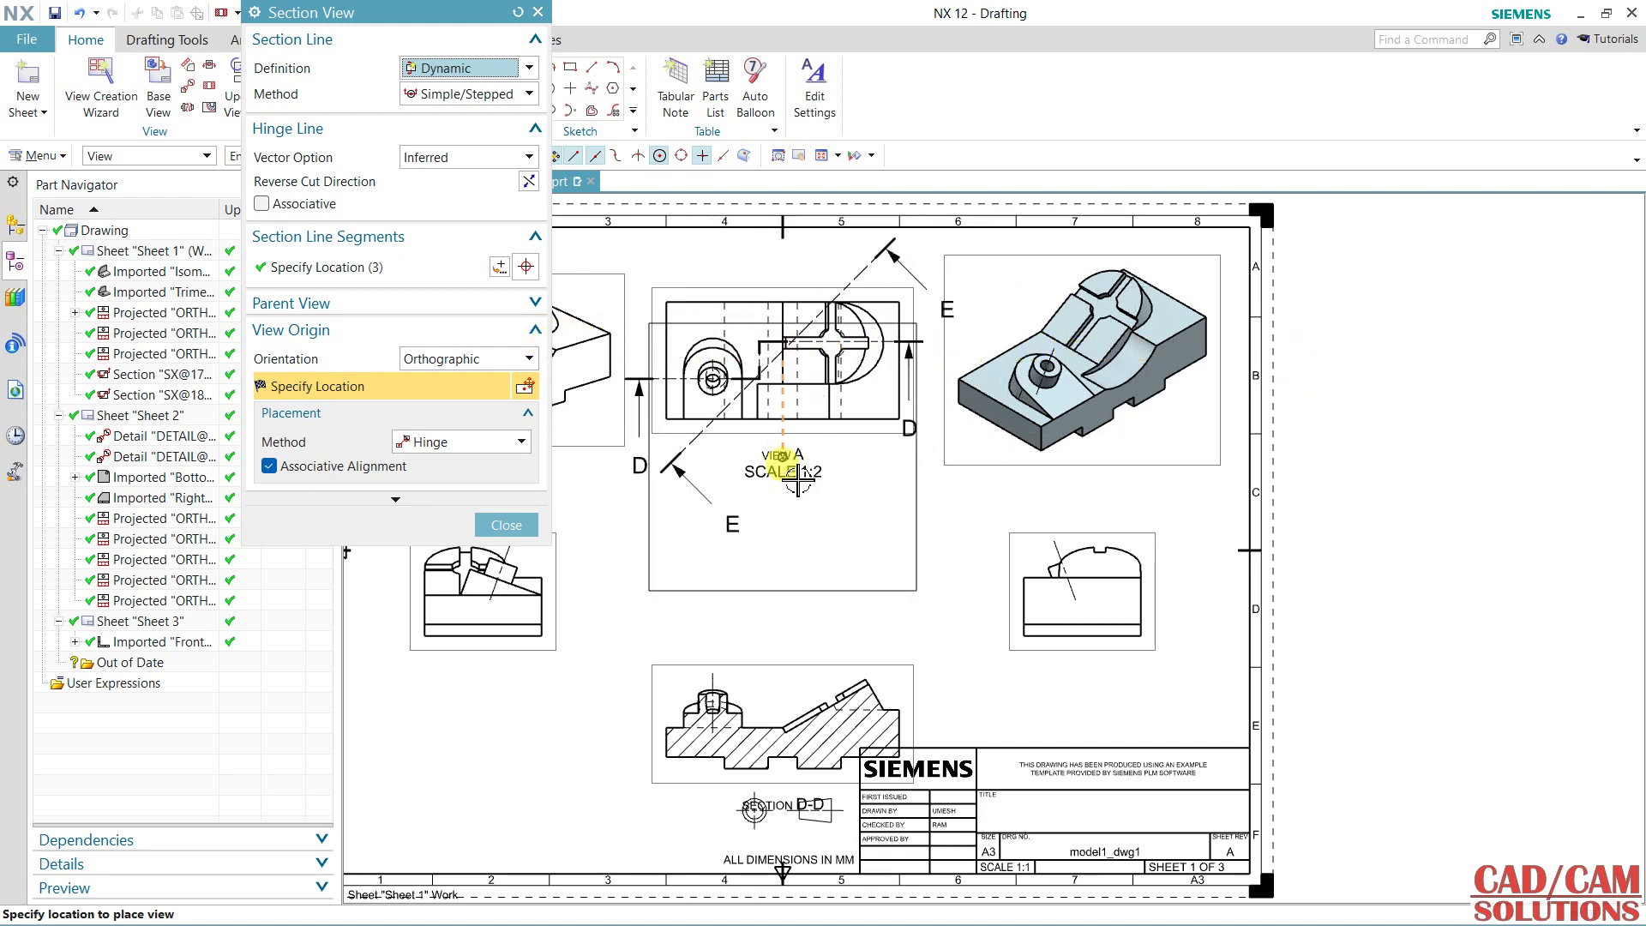
left_click(802, 562)
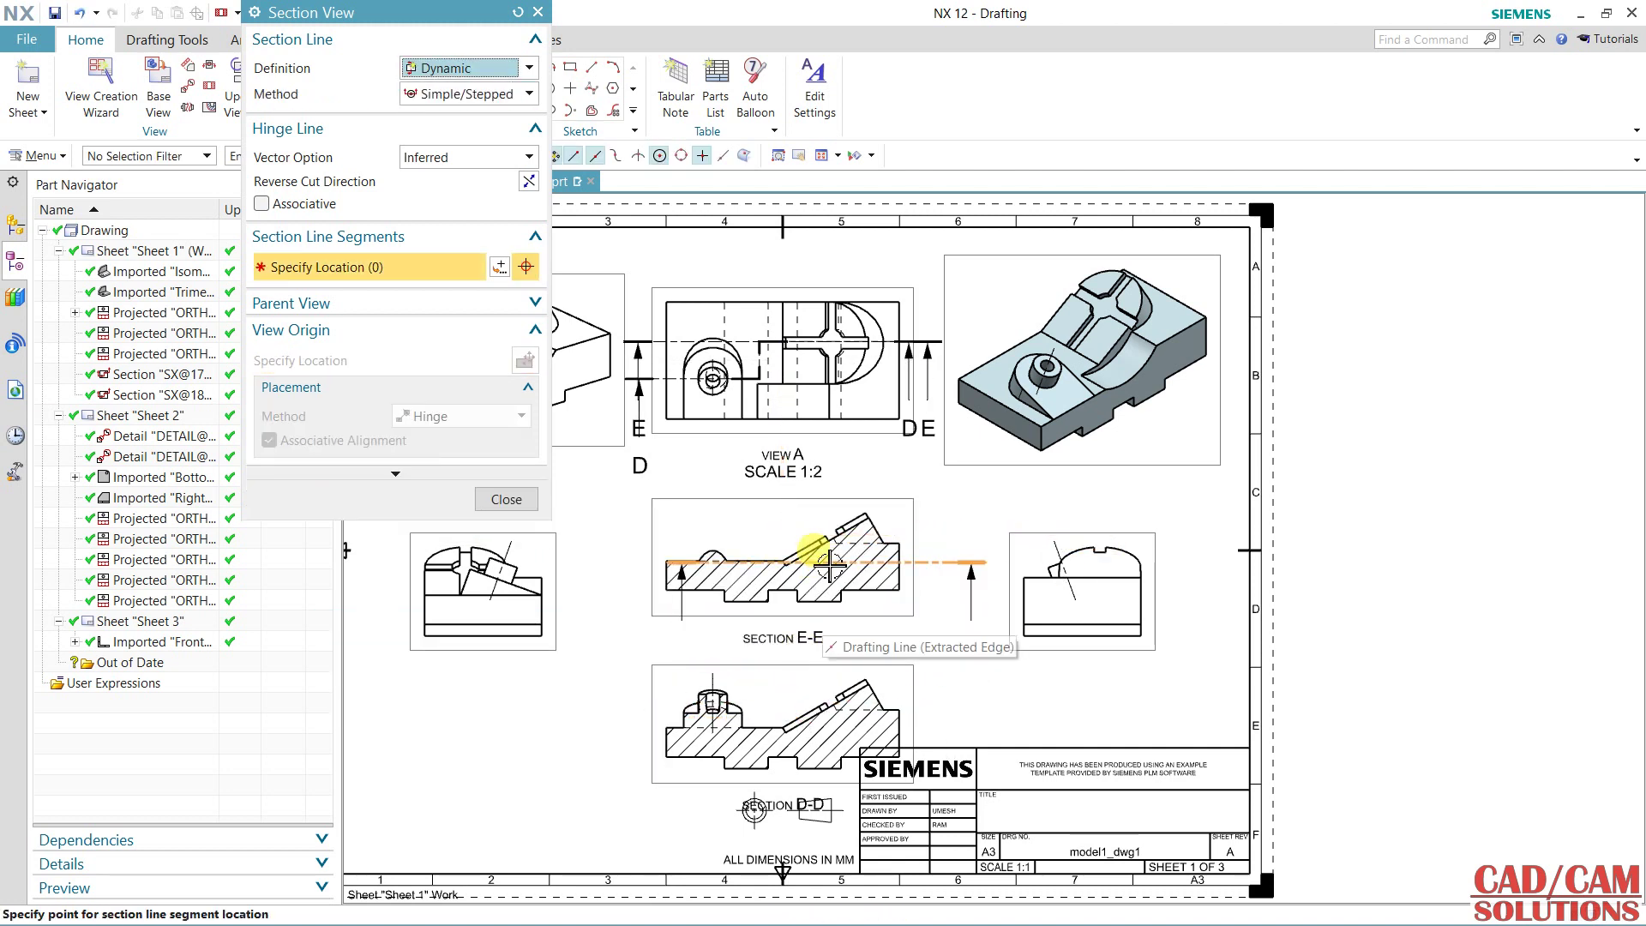
mouse_move(992, 515)
middle_mouse_down()
mouse_move(1145, 551)
mouse_move(1078, 527)
middle_mouse_up()
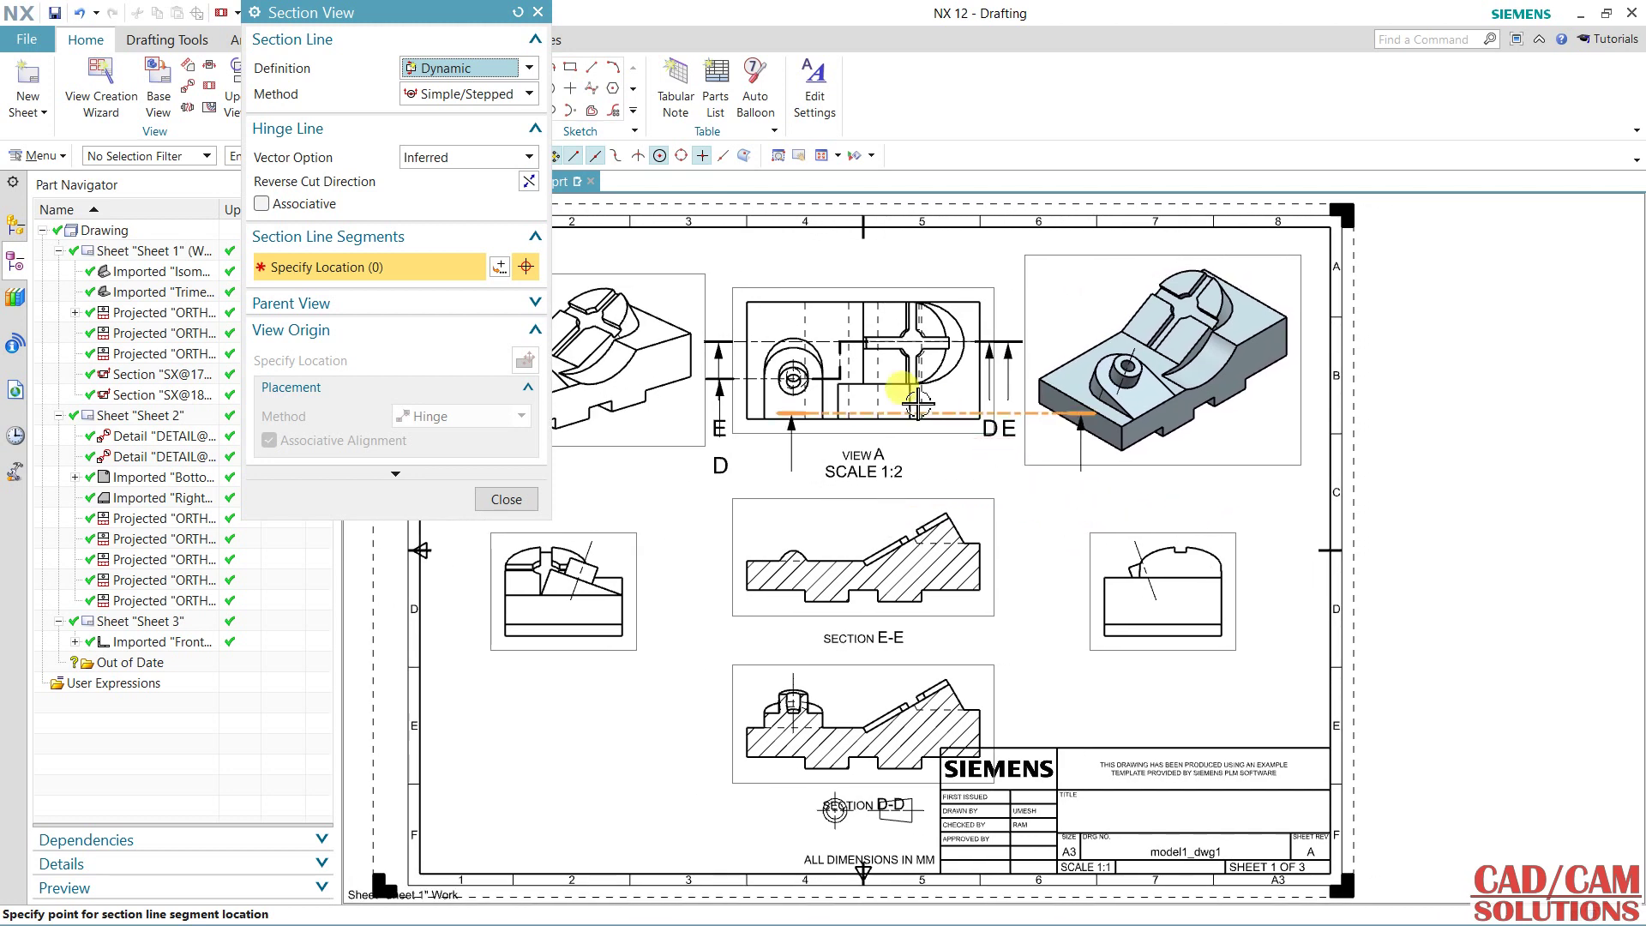
left_click(515, 495)
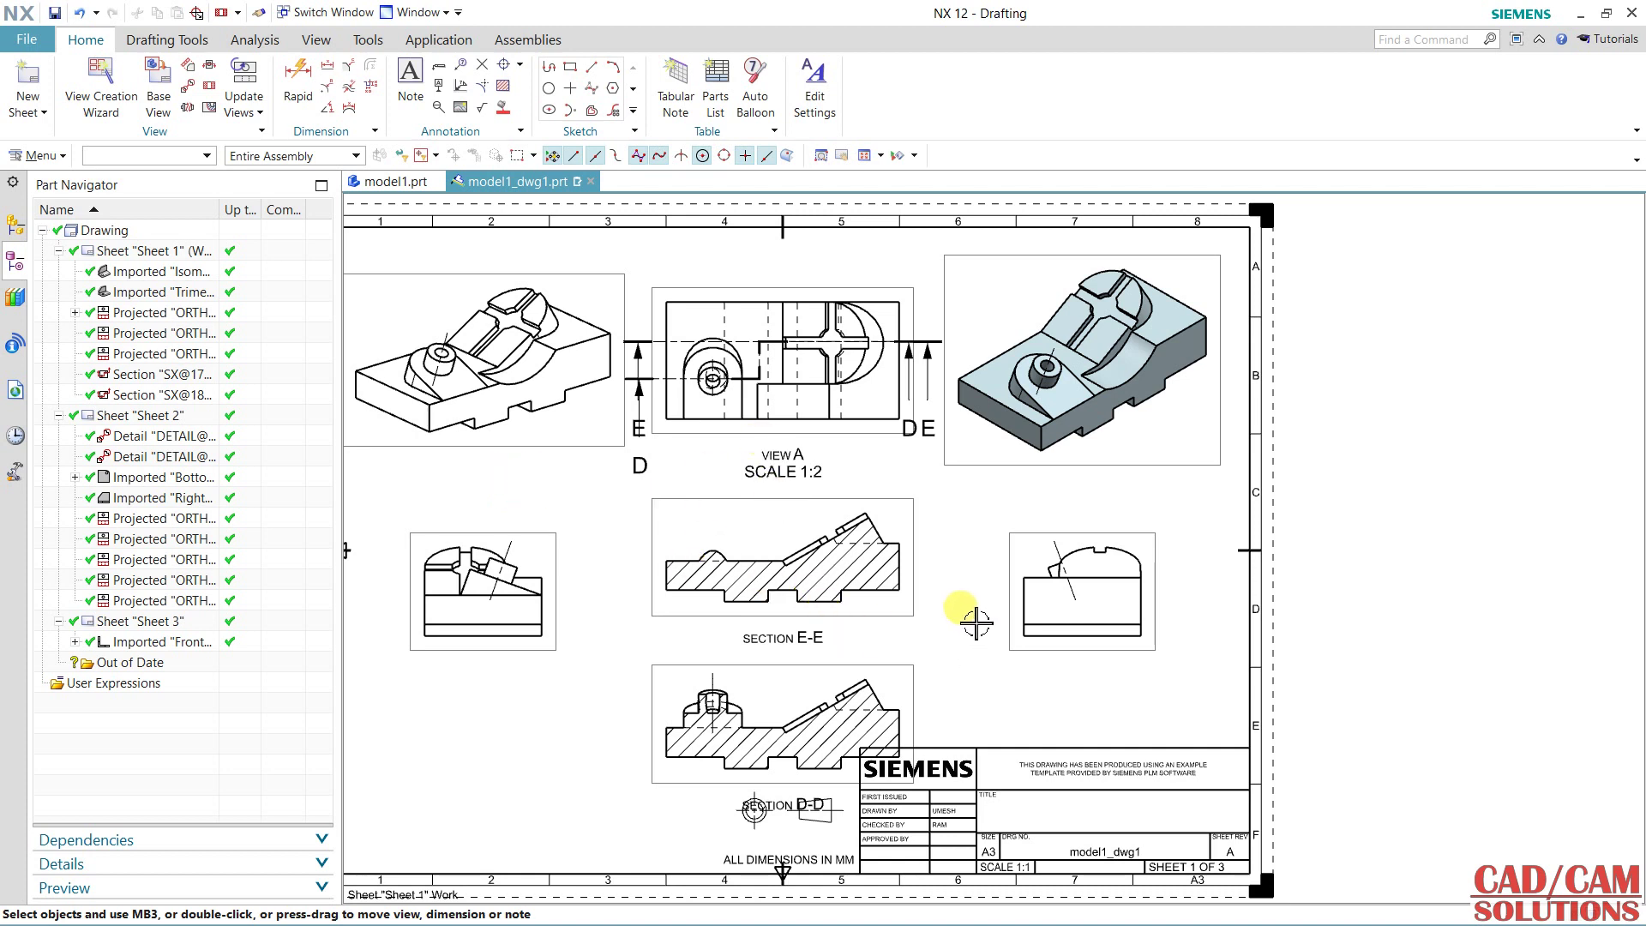
Try a break-out section on the shaded Isometric@5 view, with a model edge endpoint as base point and a side-view edge as extrusion vector.
mouse_move(919, 526)
middle_mouse_down()
mouse_move(886, 426)
mouse_move(908, 460)
mouse_move(899, 540)
middle_mouse_up()
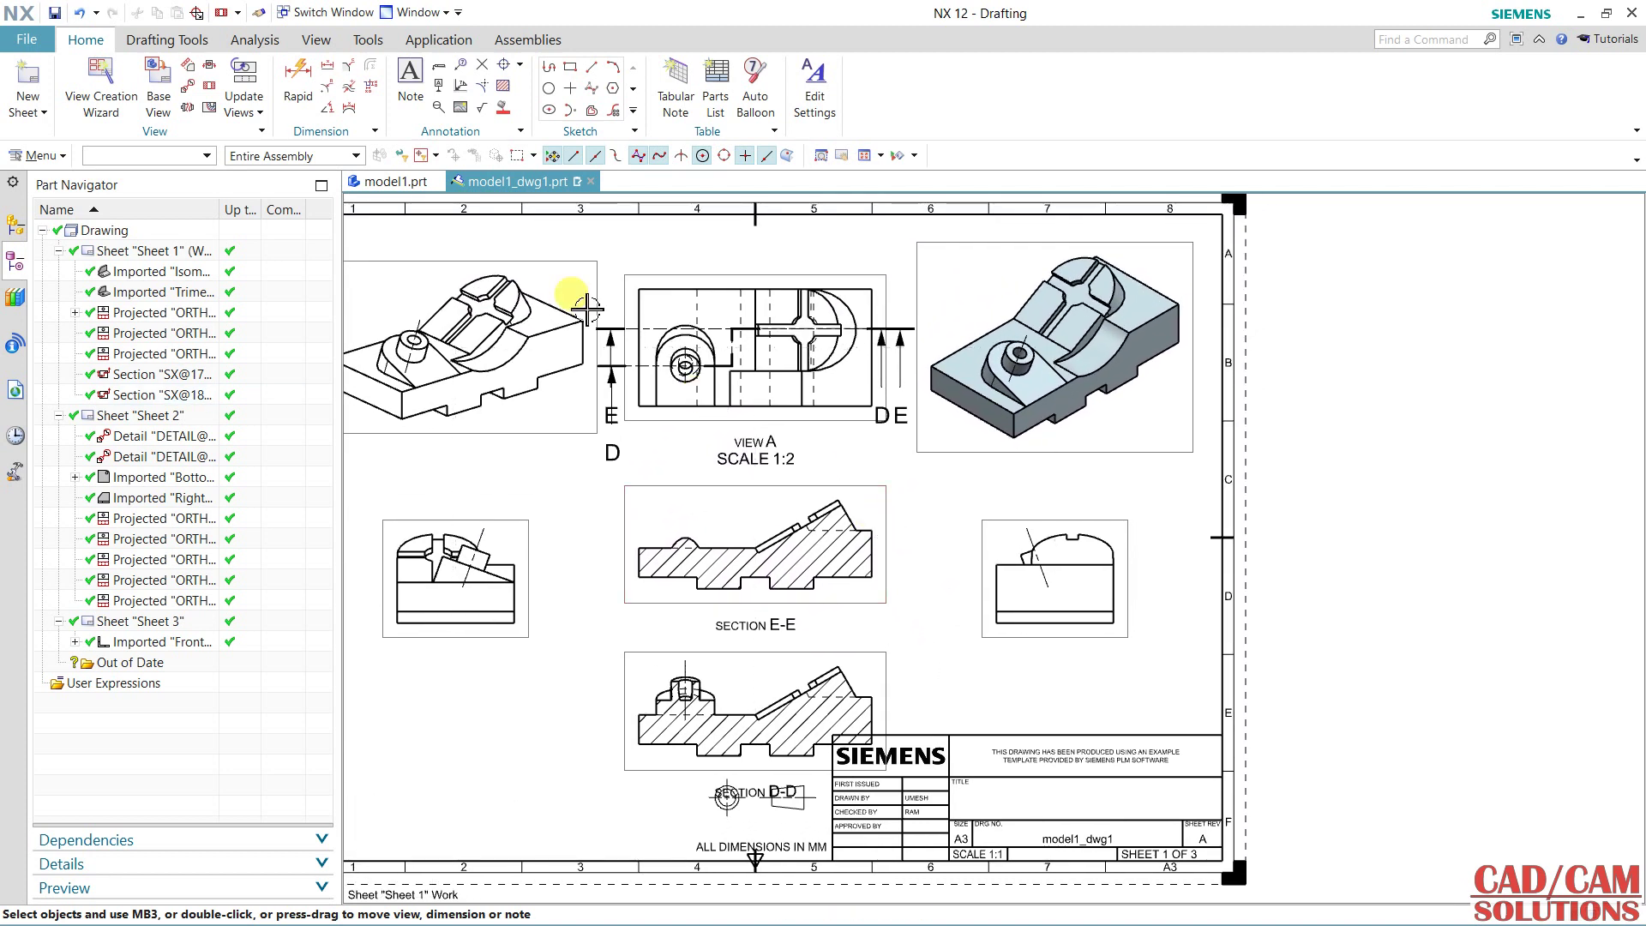
left_click(216, 106)
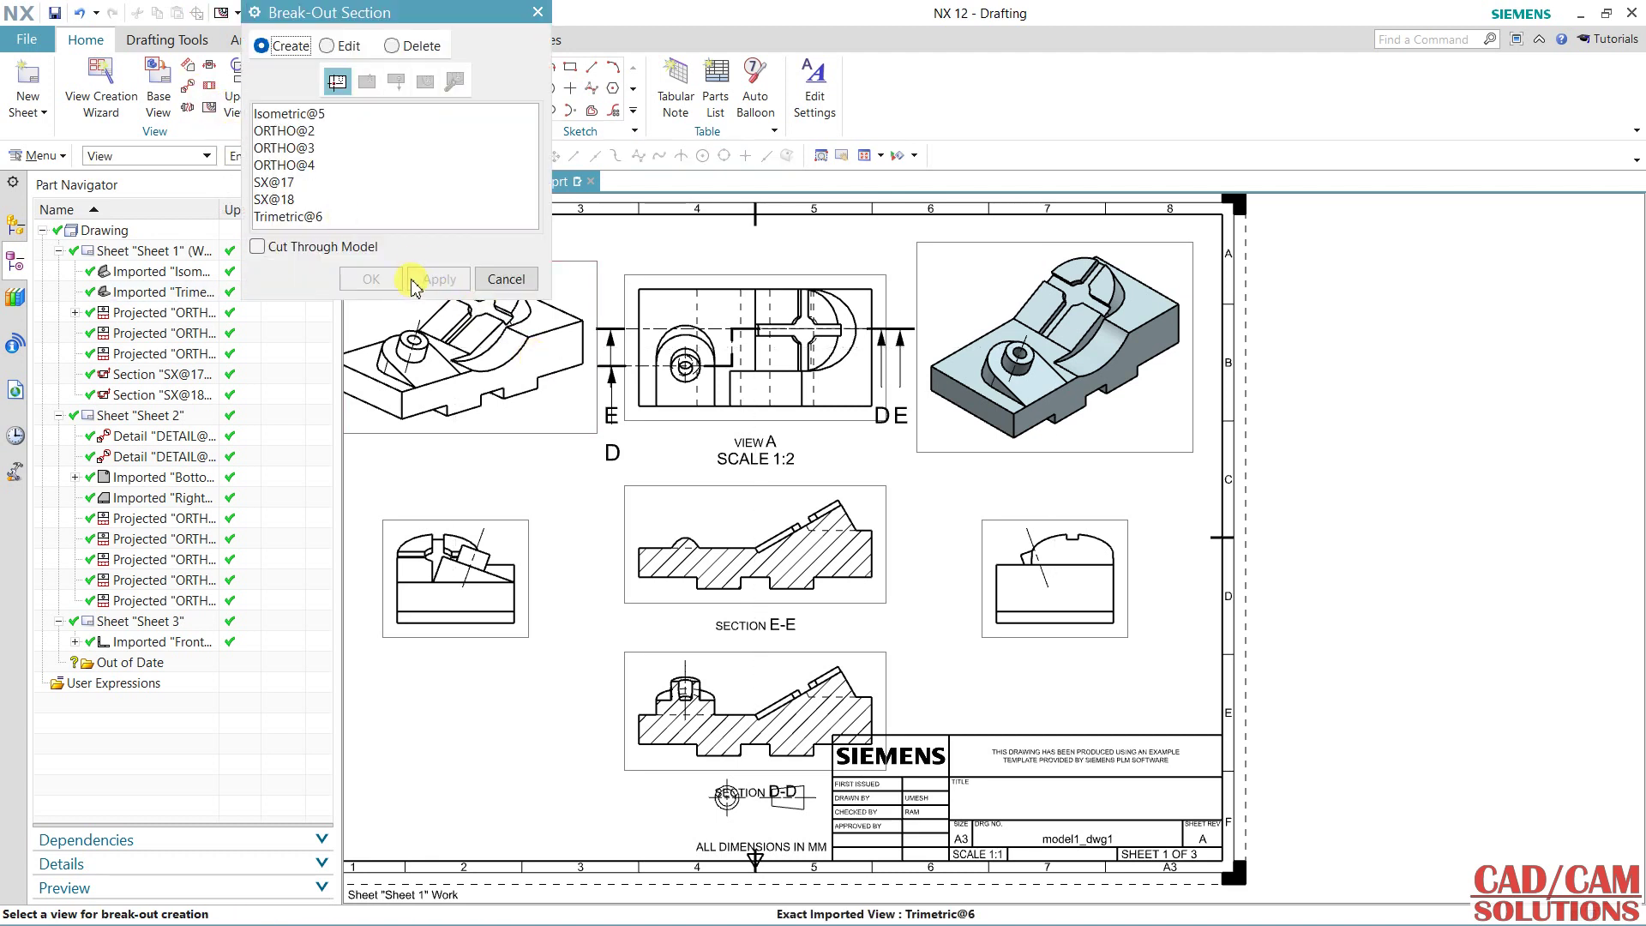
left_click(317, 118)
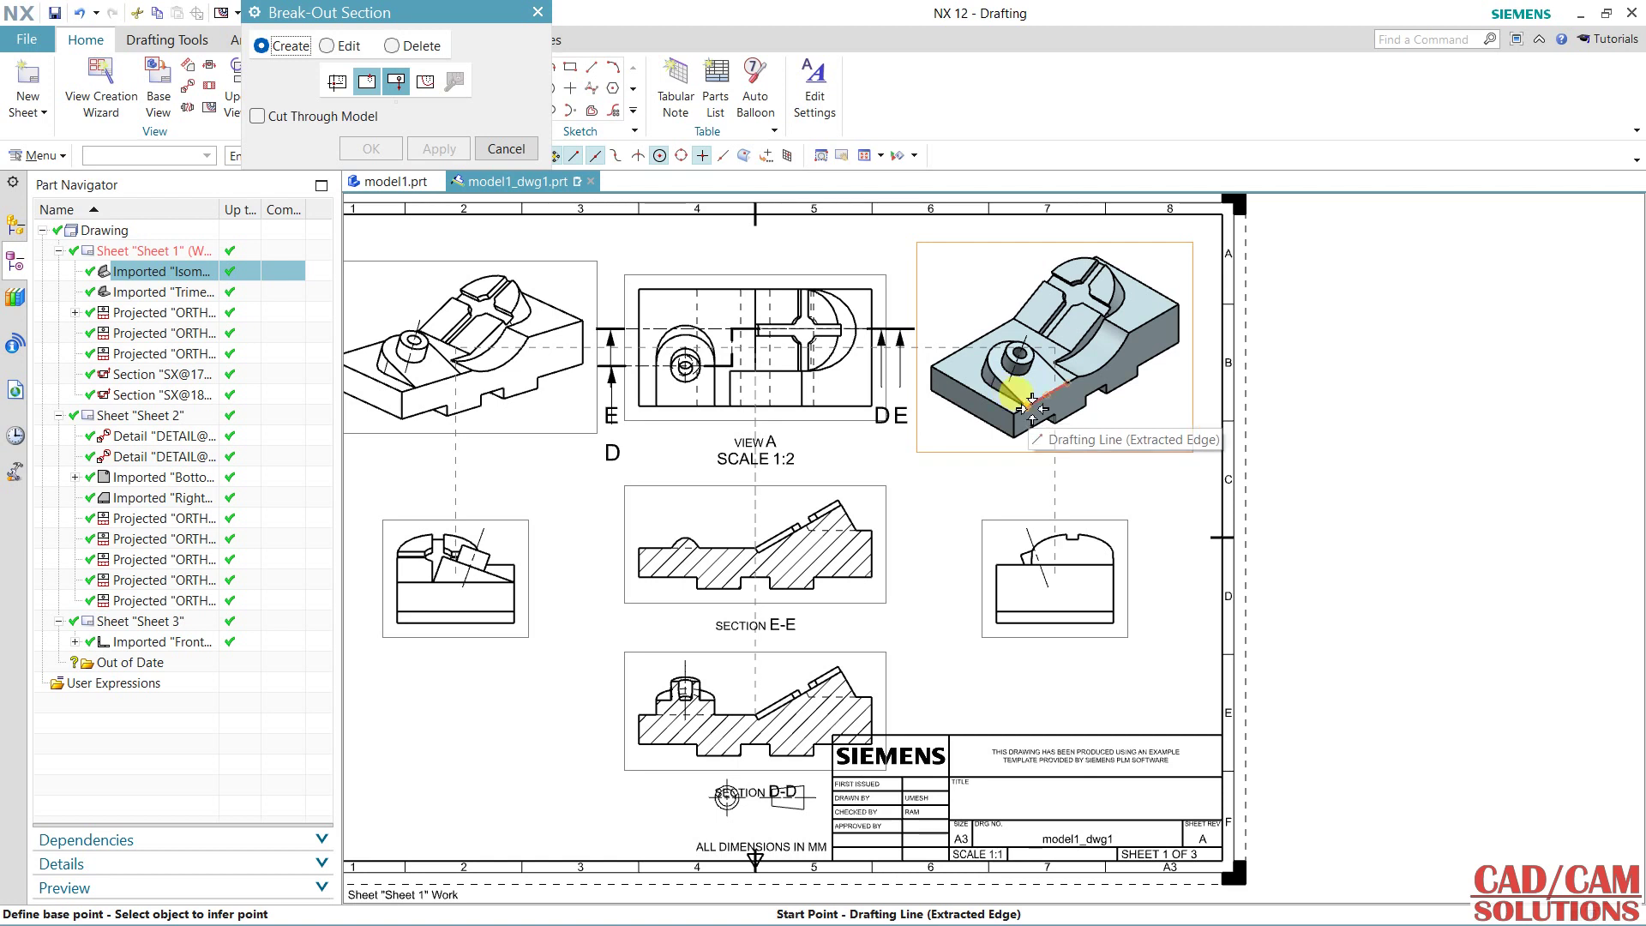
left_click(1129, 333)
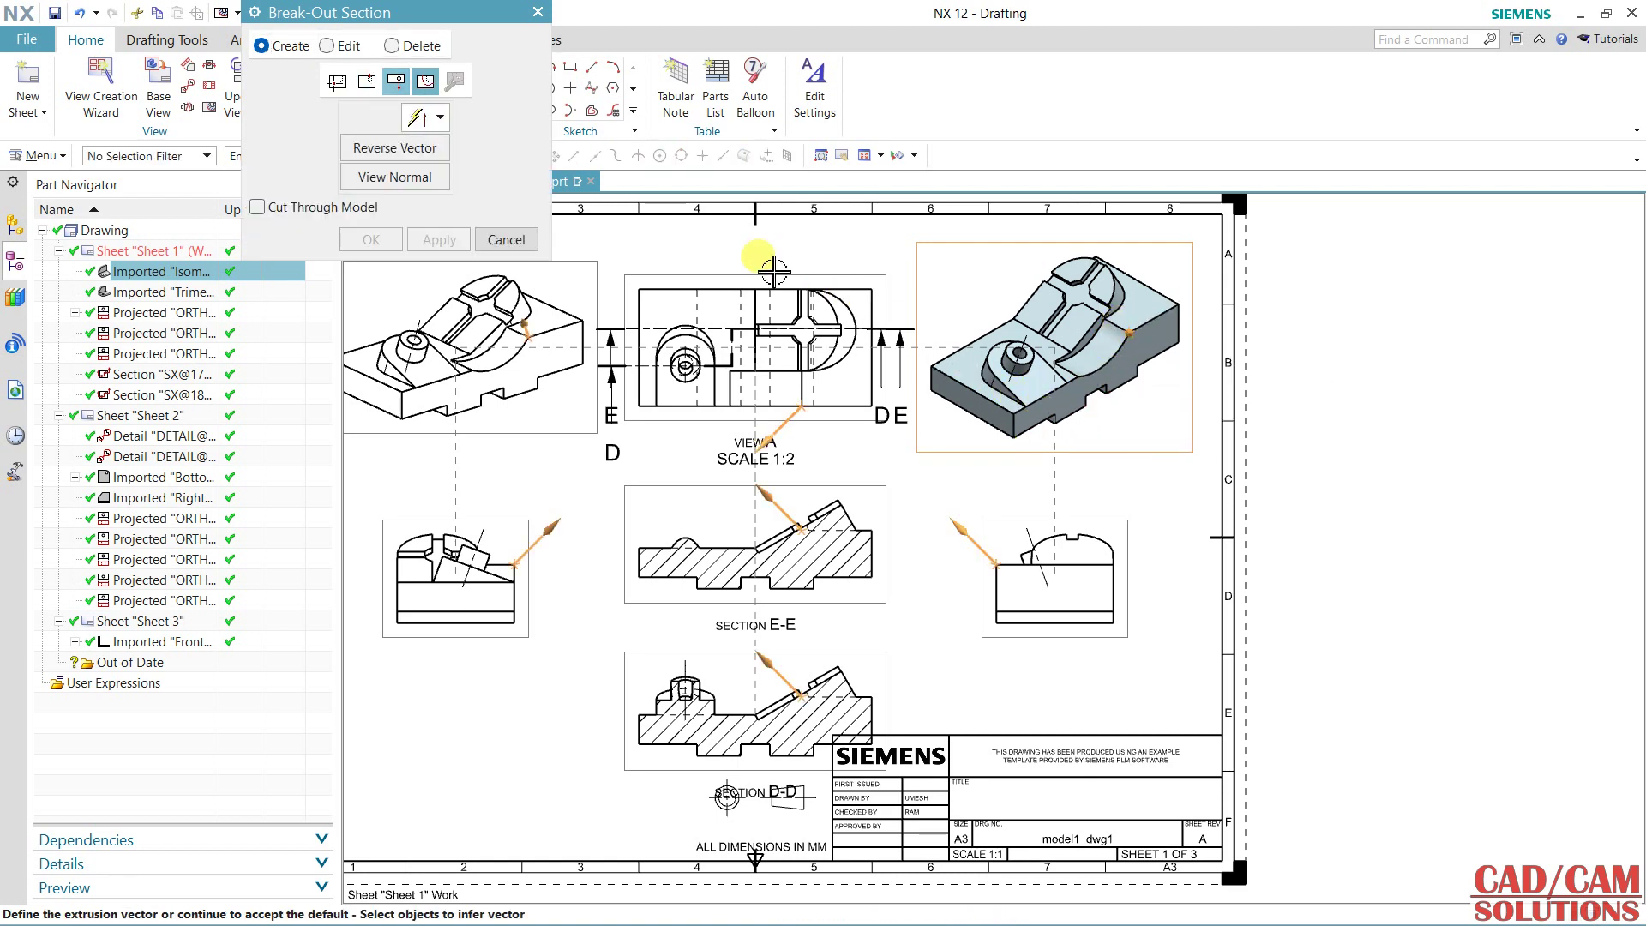
left_click(411, 176)
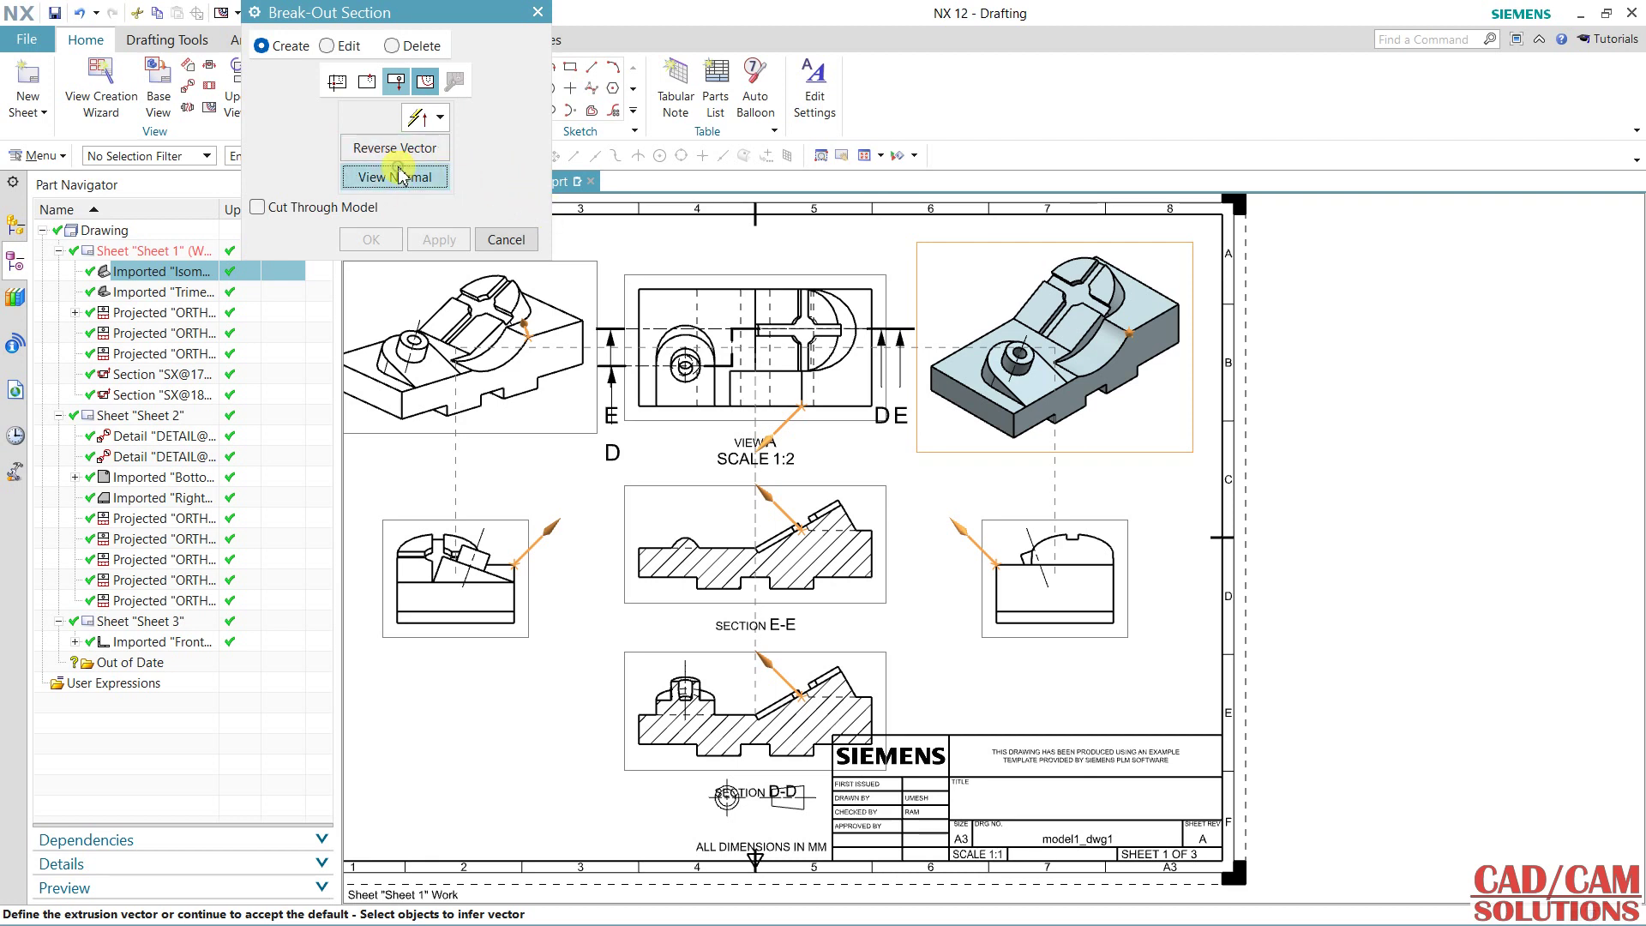
left_click(429, 81)
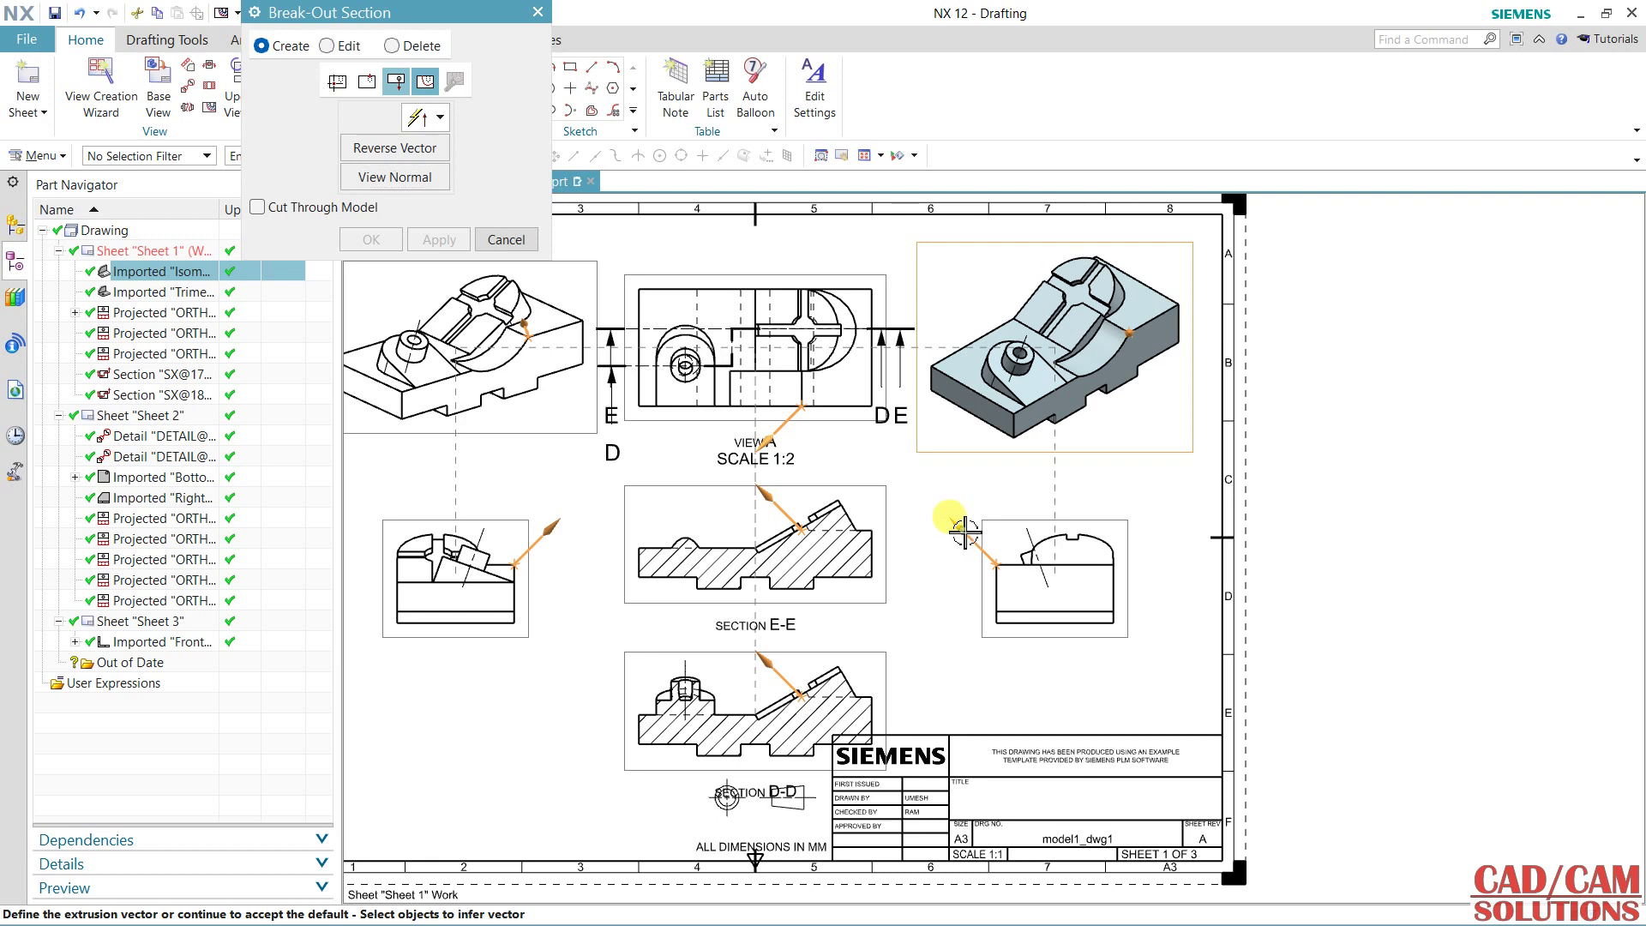
left_click(1009, 566)
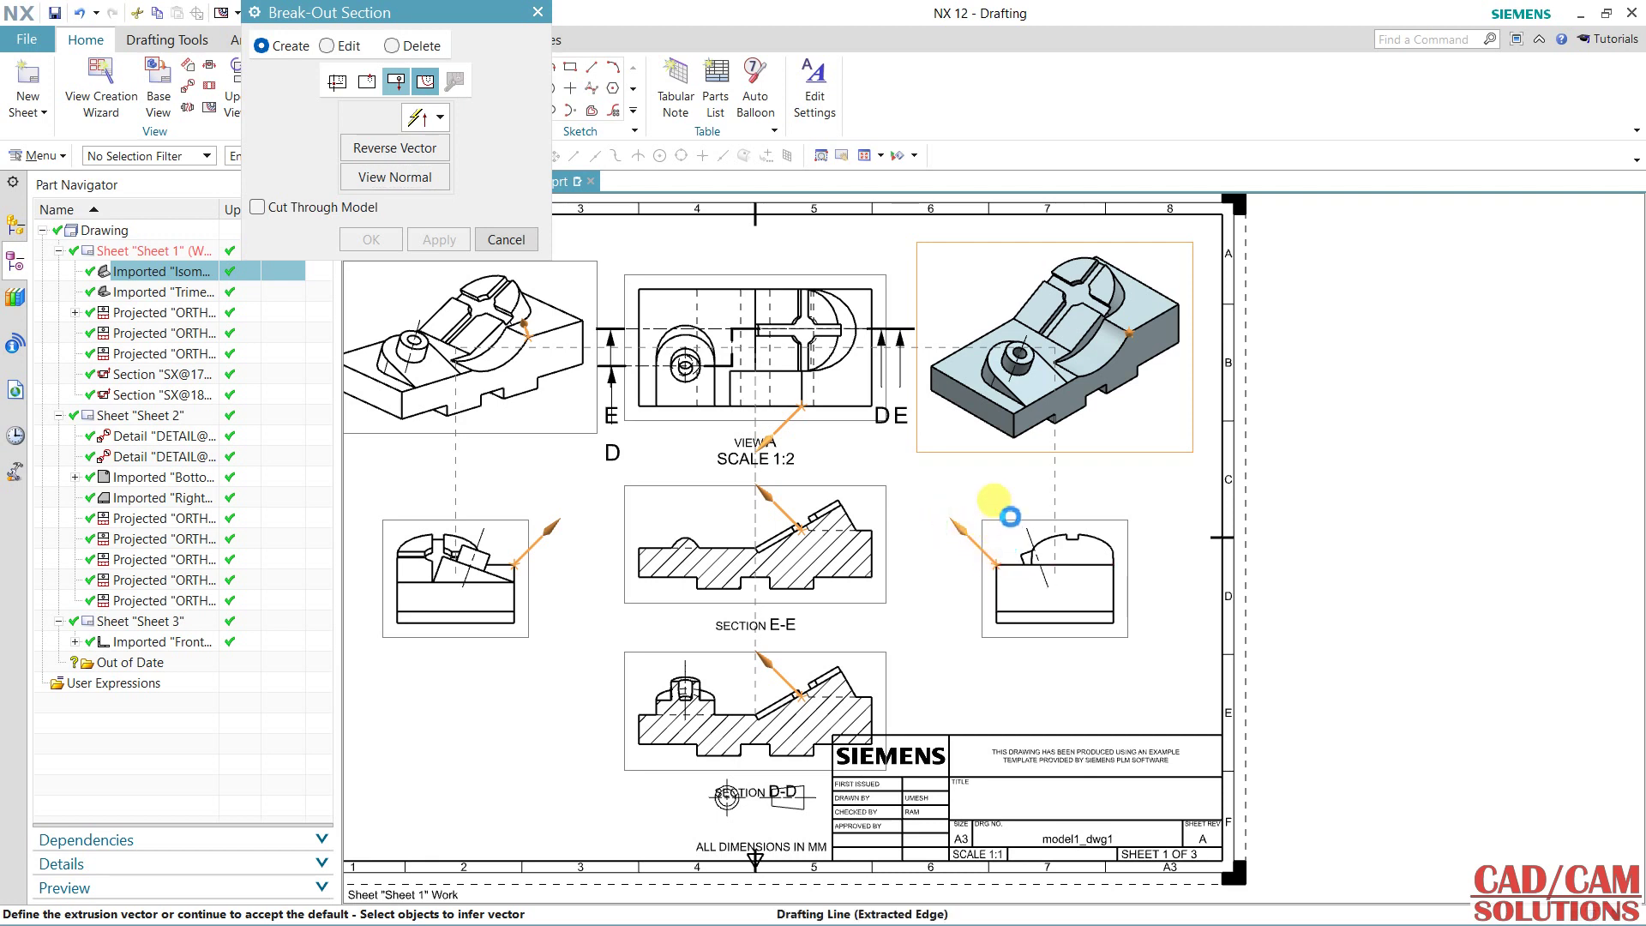
left_click(1064, 504)
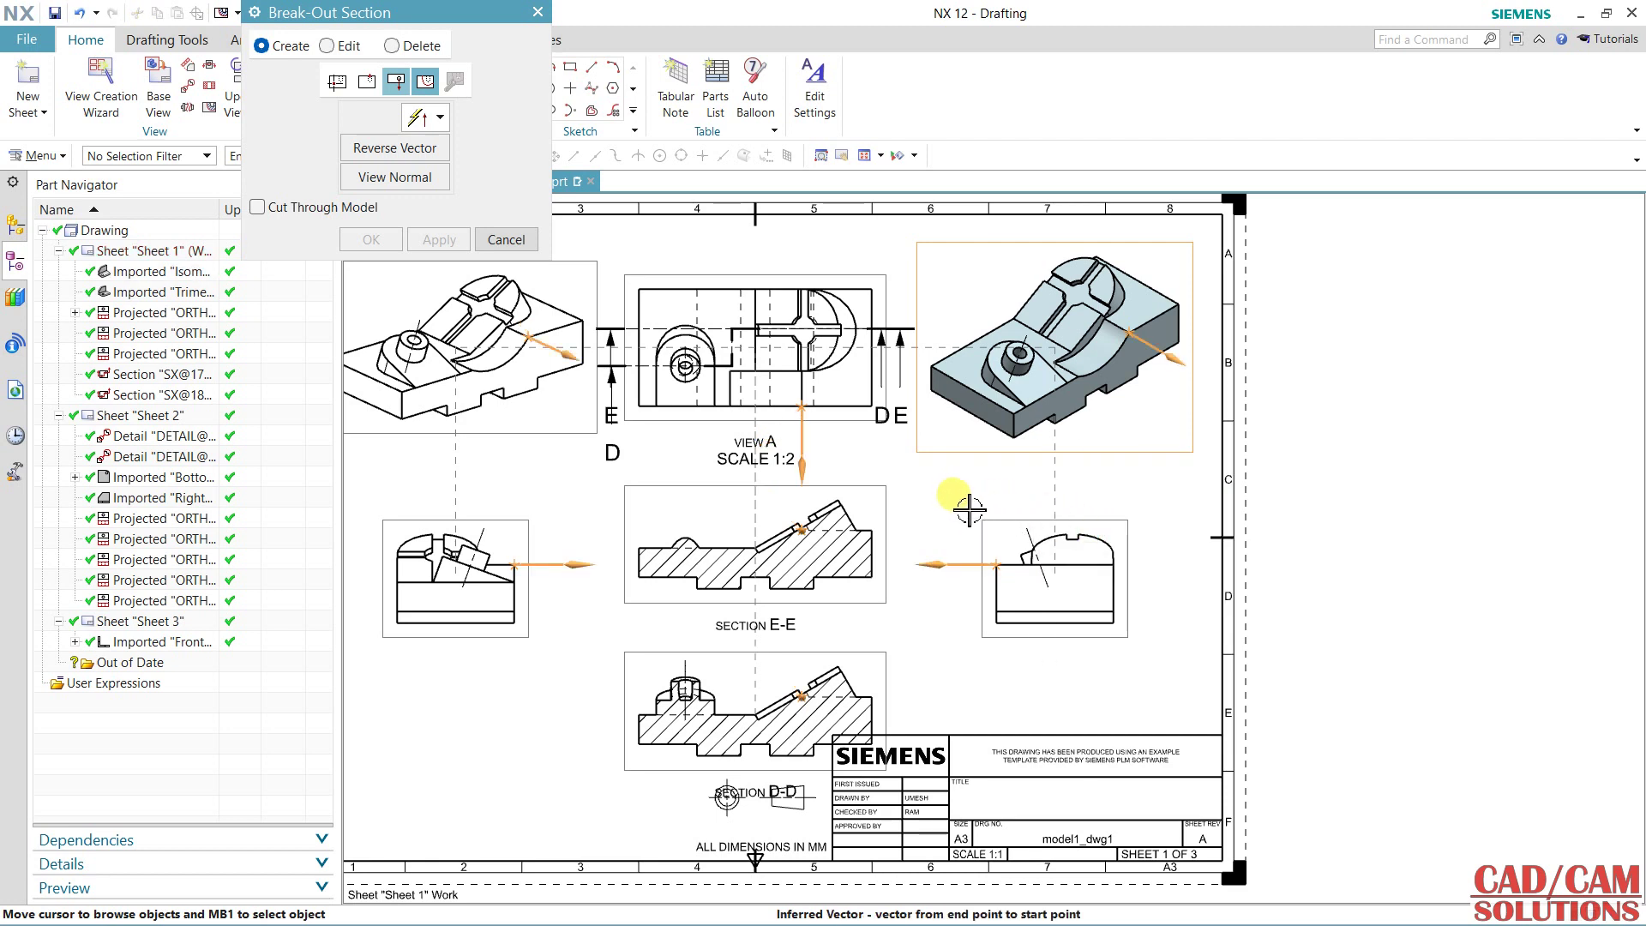
left_click(424, 83)
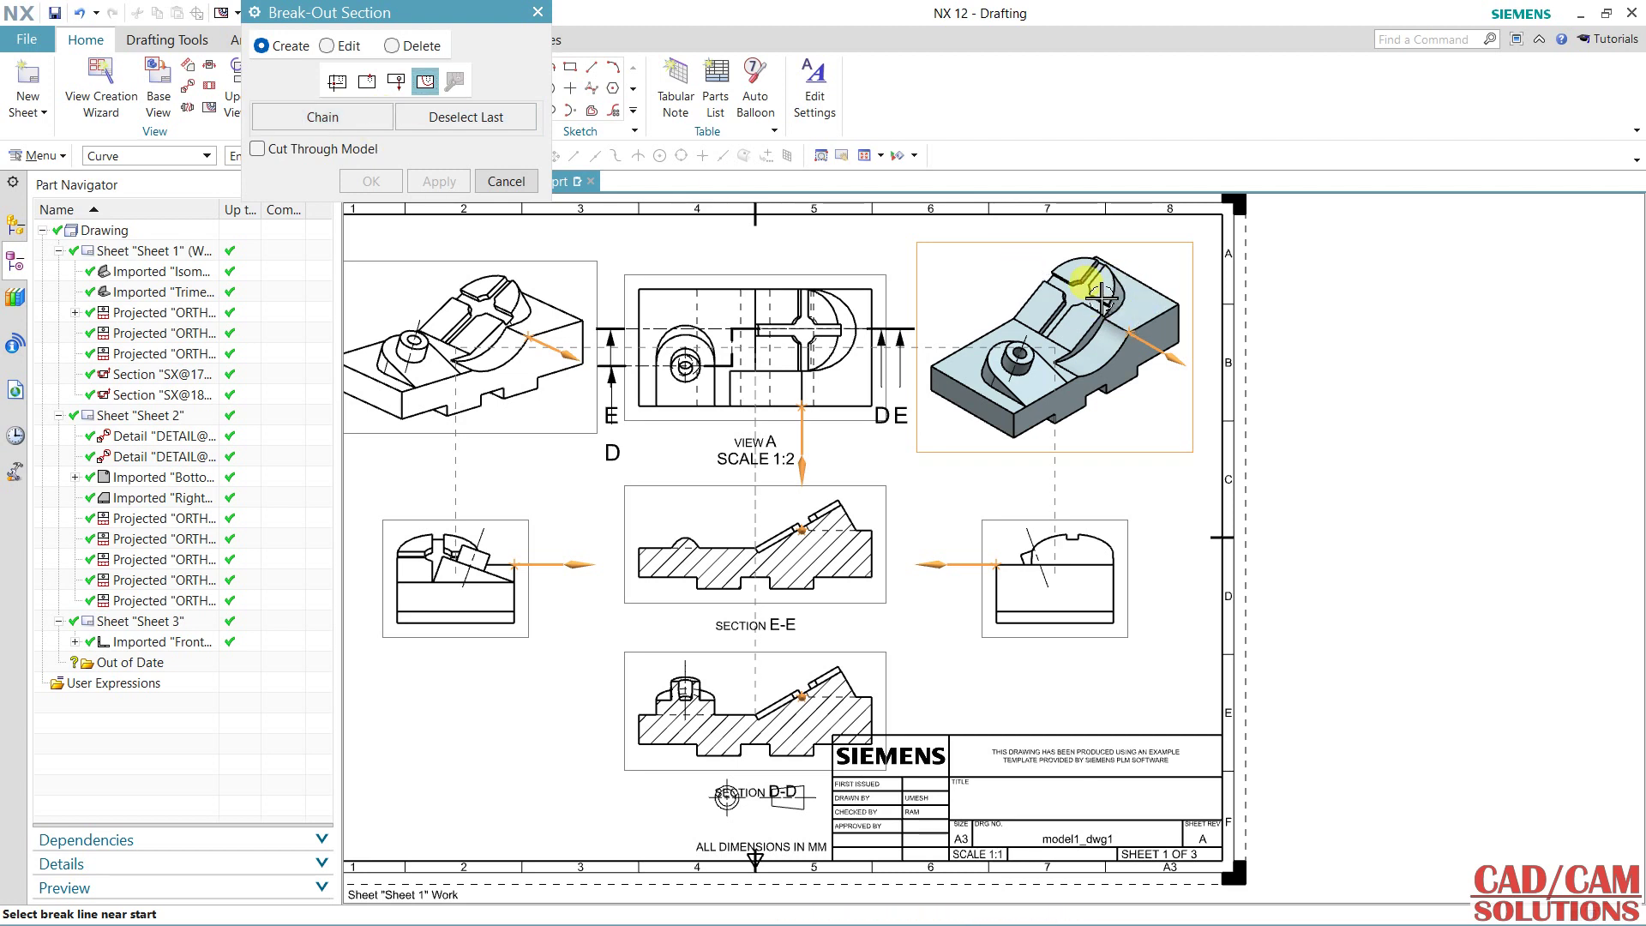
left_click_drag(448, 17, 471, 188)
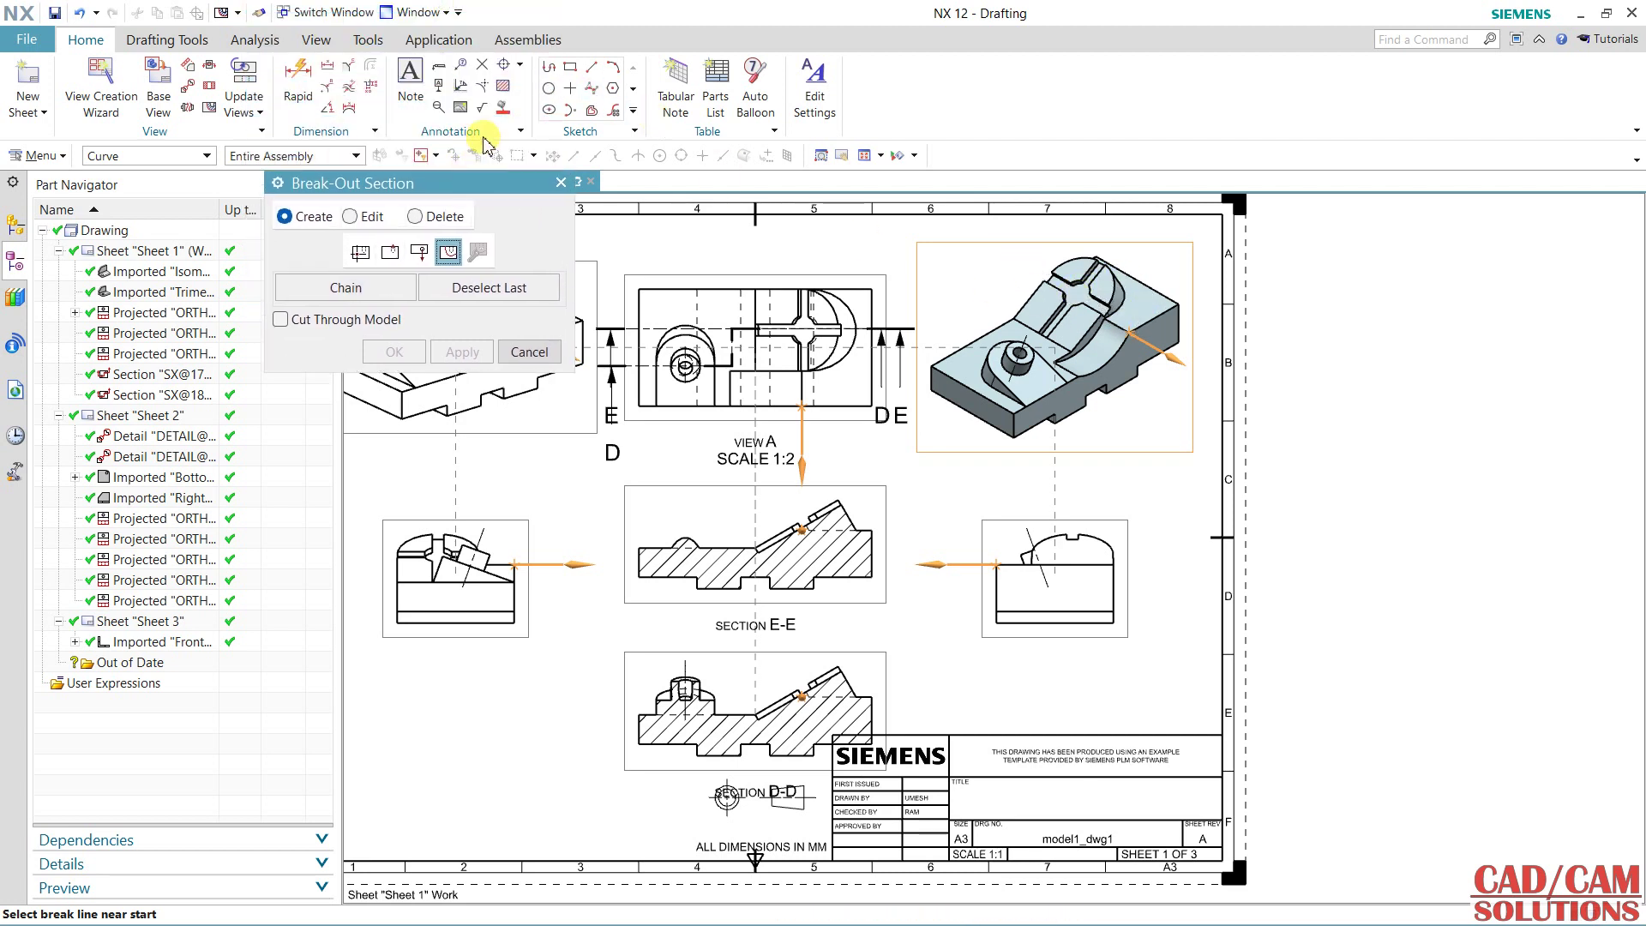
Sketch a circle around the lower end of the curved slot in the shaded isometric view and finish the sketch.
left_click(550, 90)
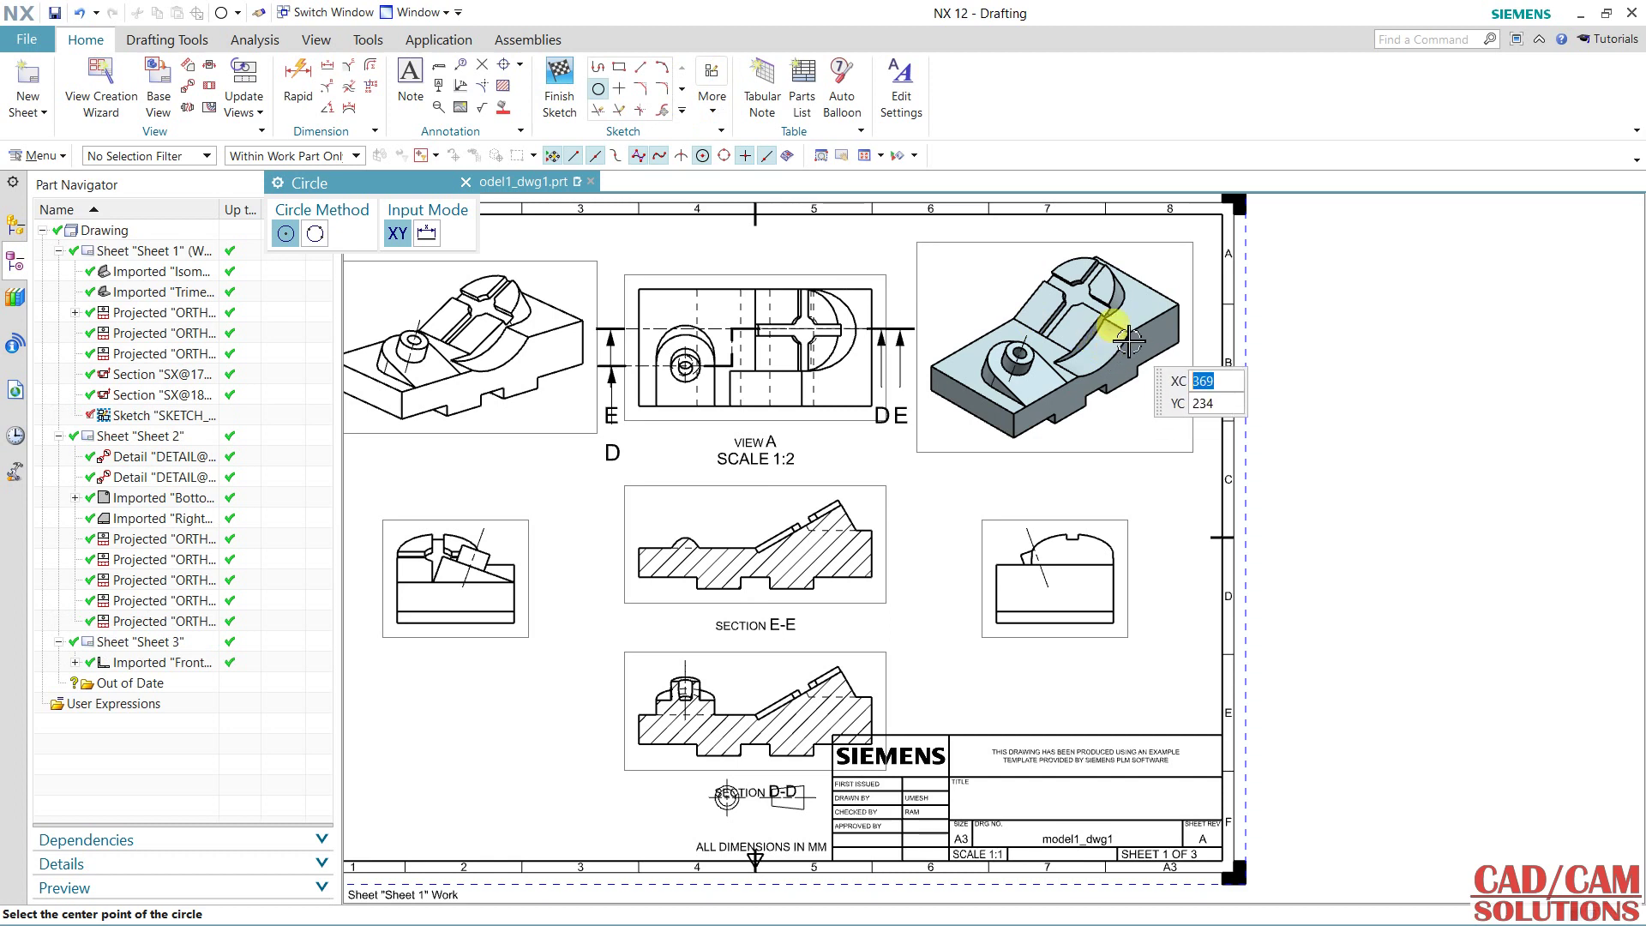
left_click(1114, 334)
left_click(817, 361)
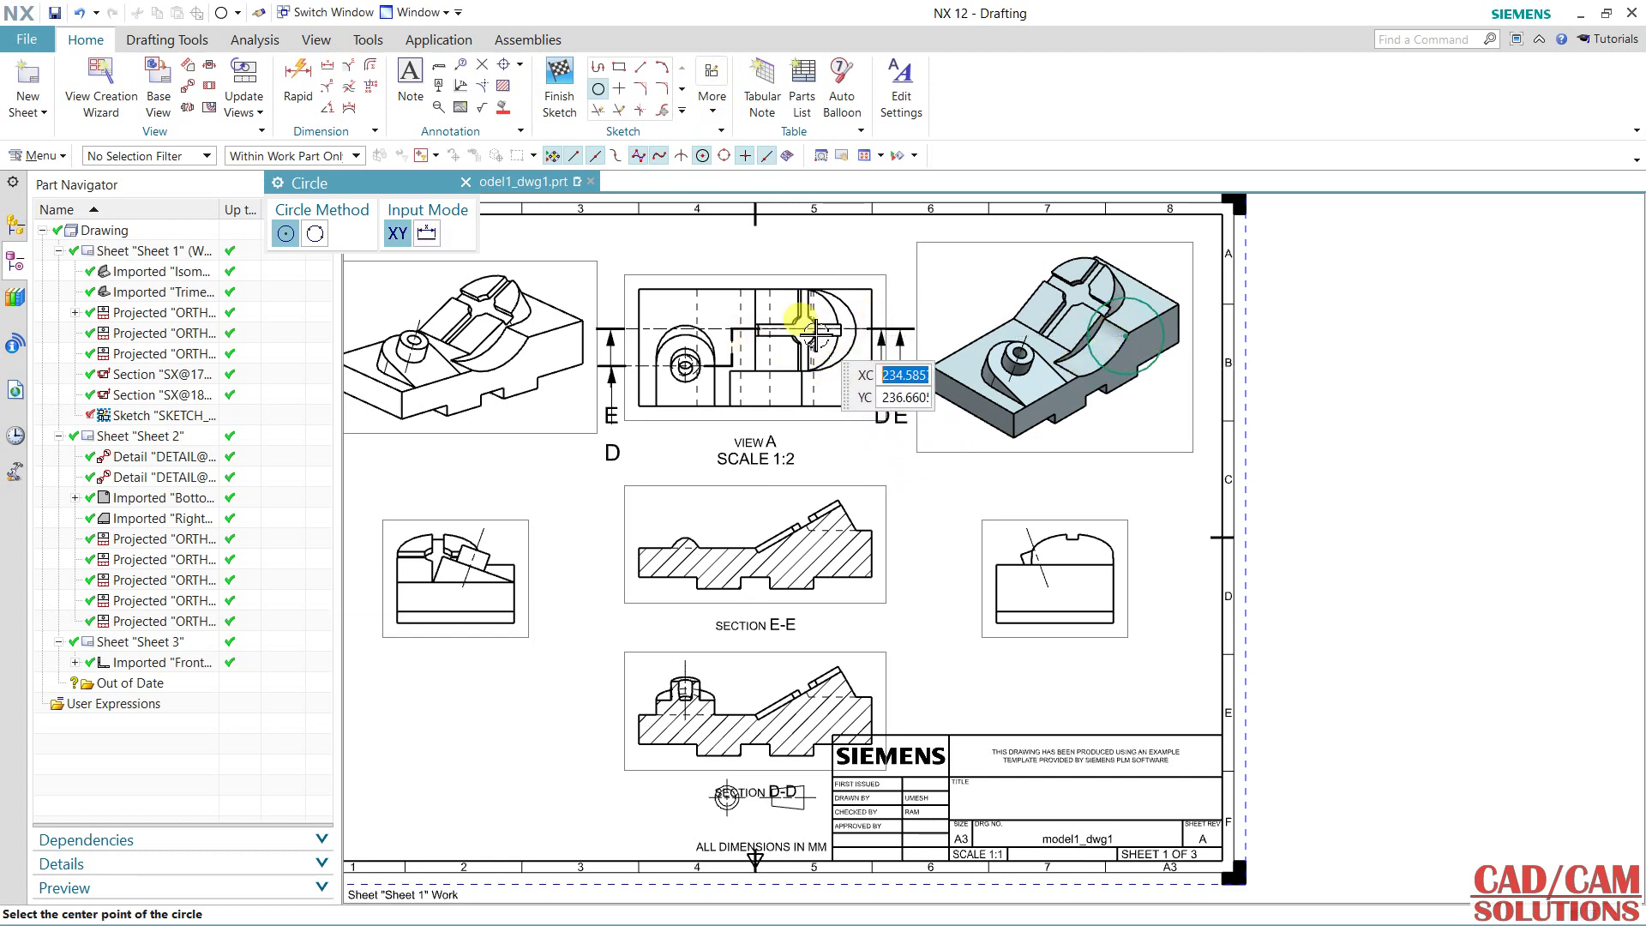
key("Escape")
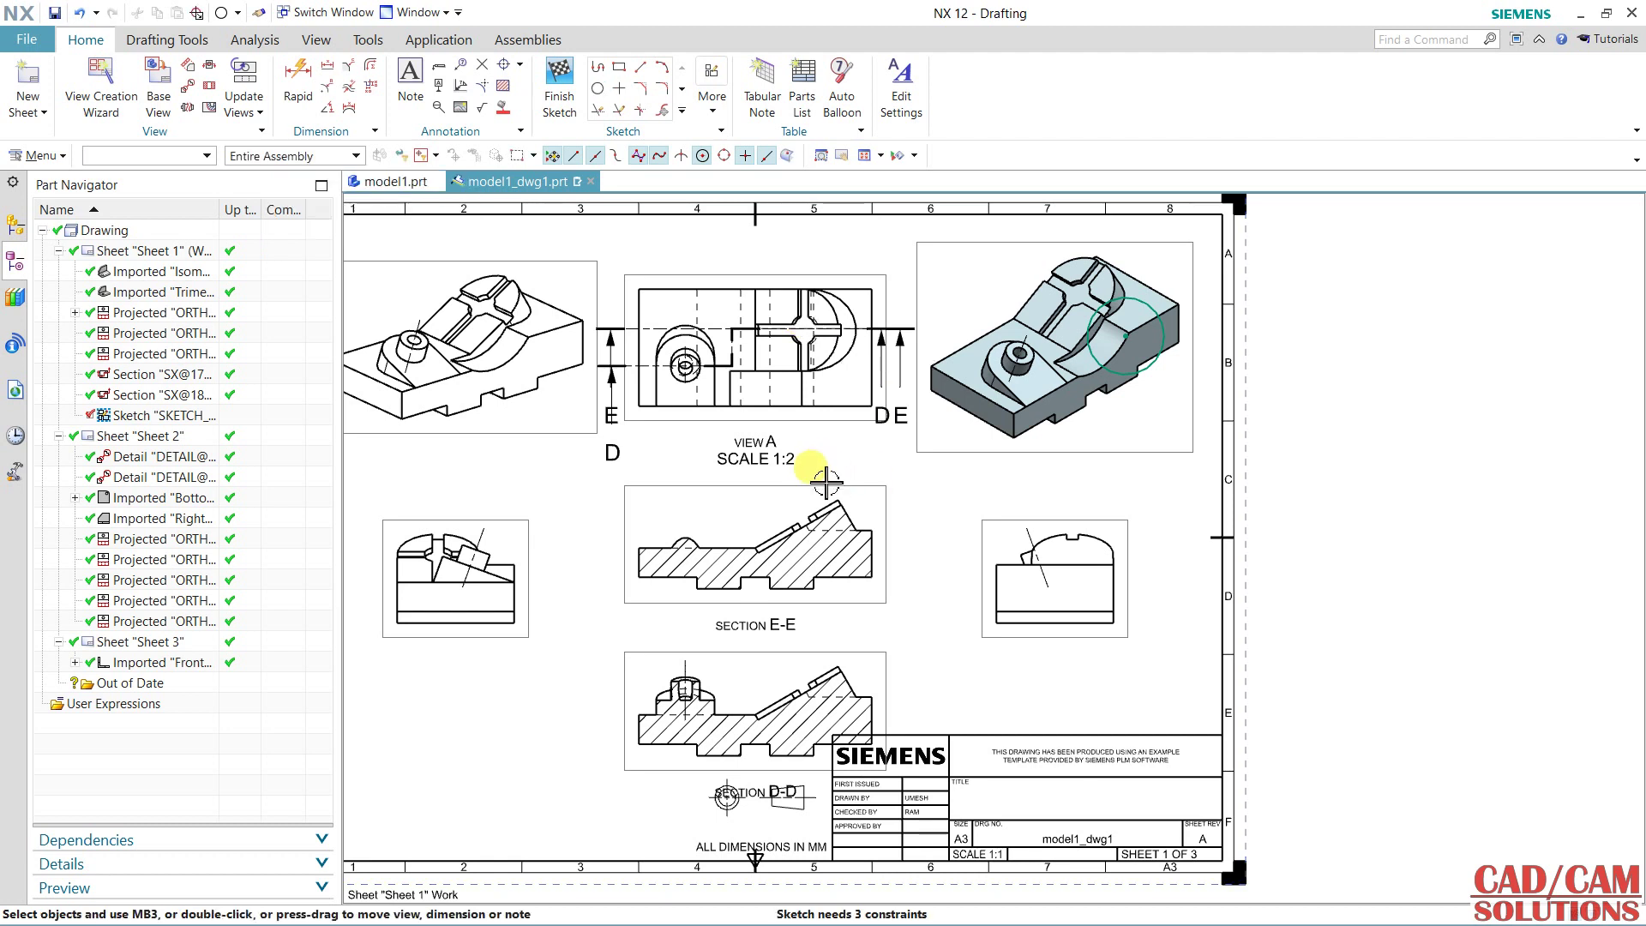
left_click(564, 105)
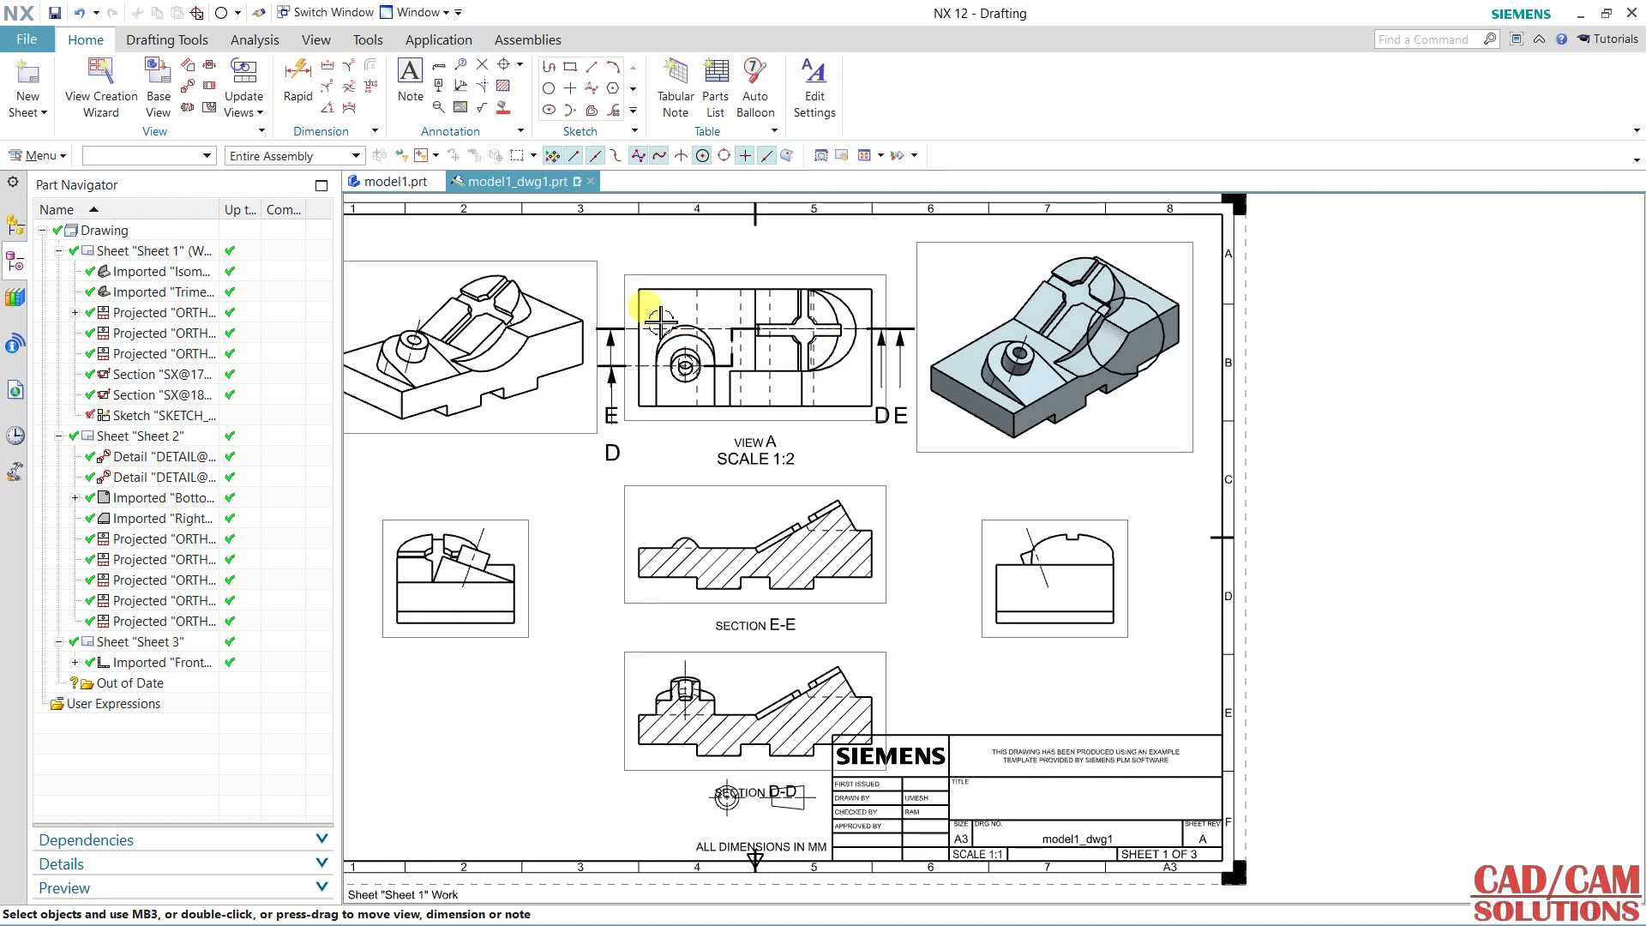
Try a break-out section on Isometric@5 again, setting the base point inside the circle and opening chain selection for the break line.
left_click(209, 108)
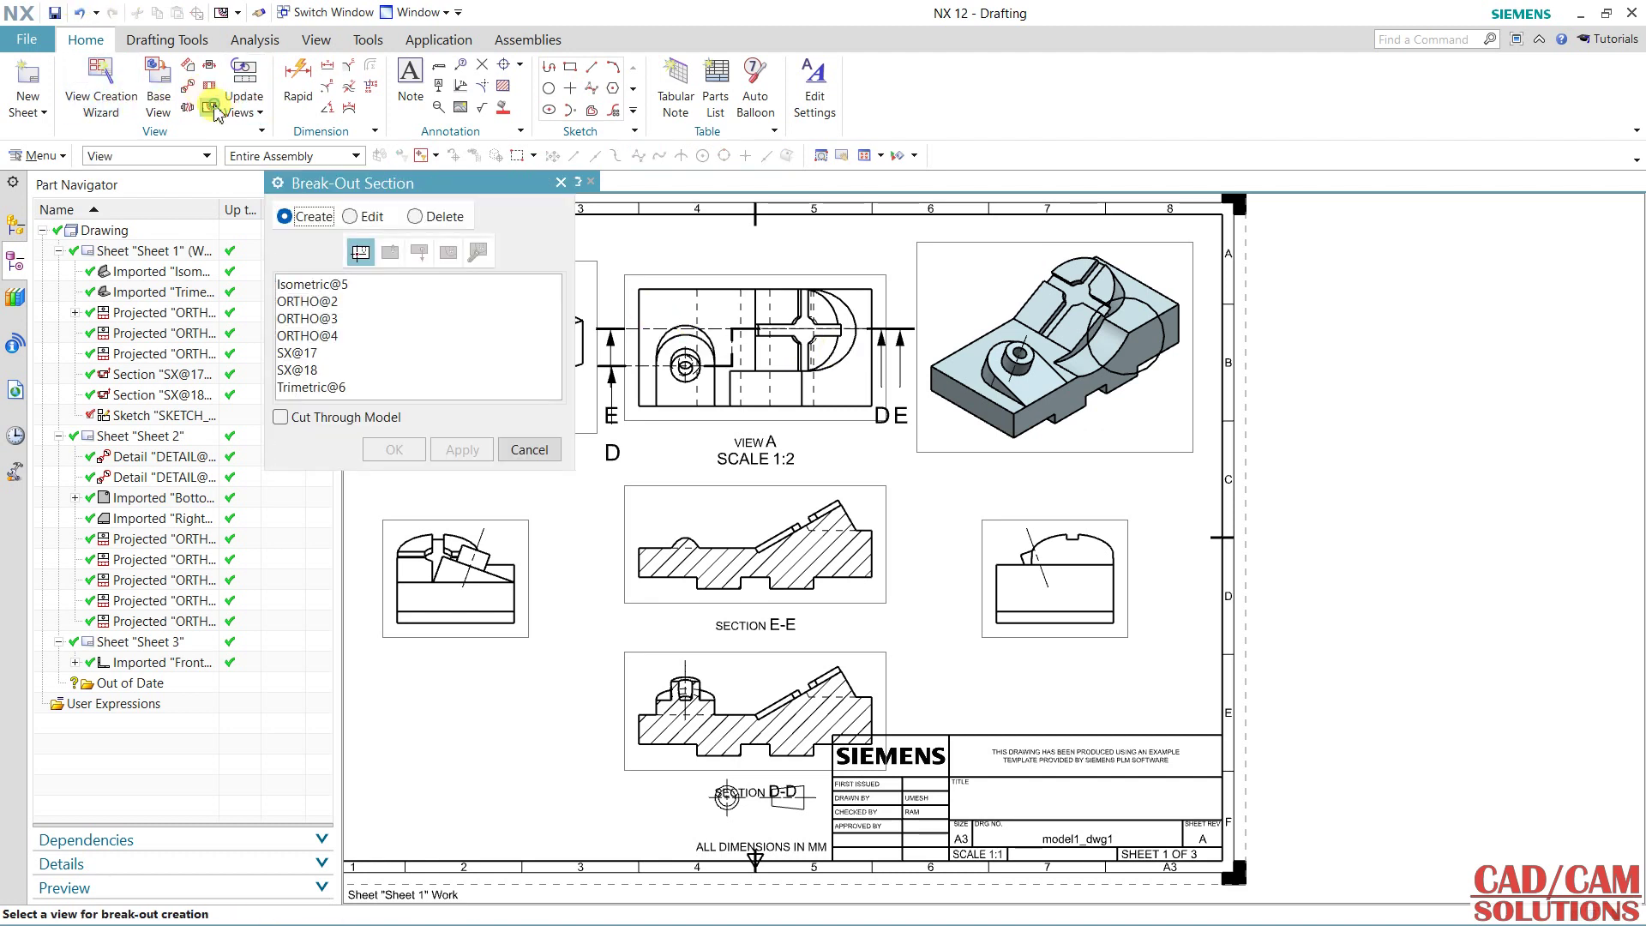
left_click(313, 285)
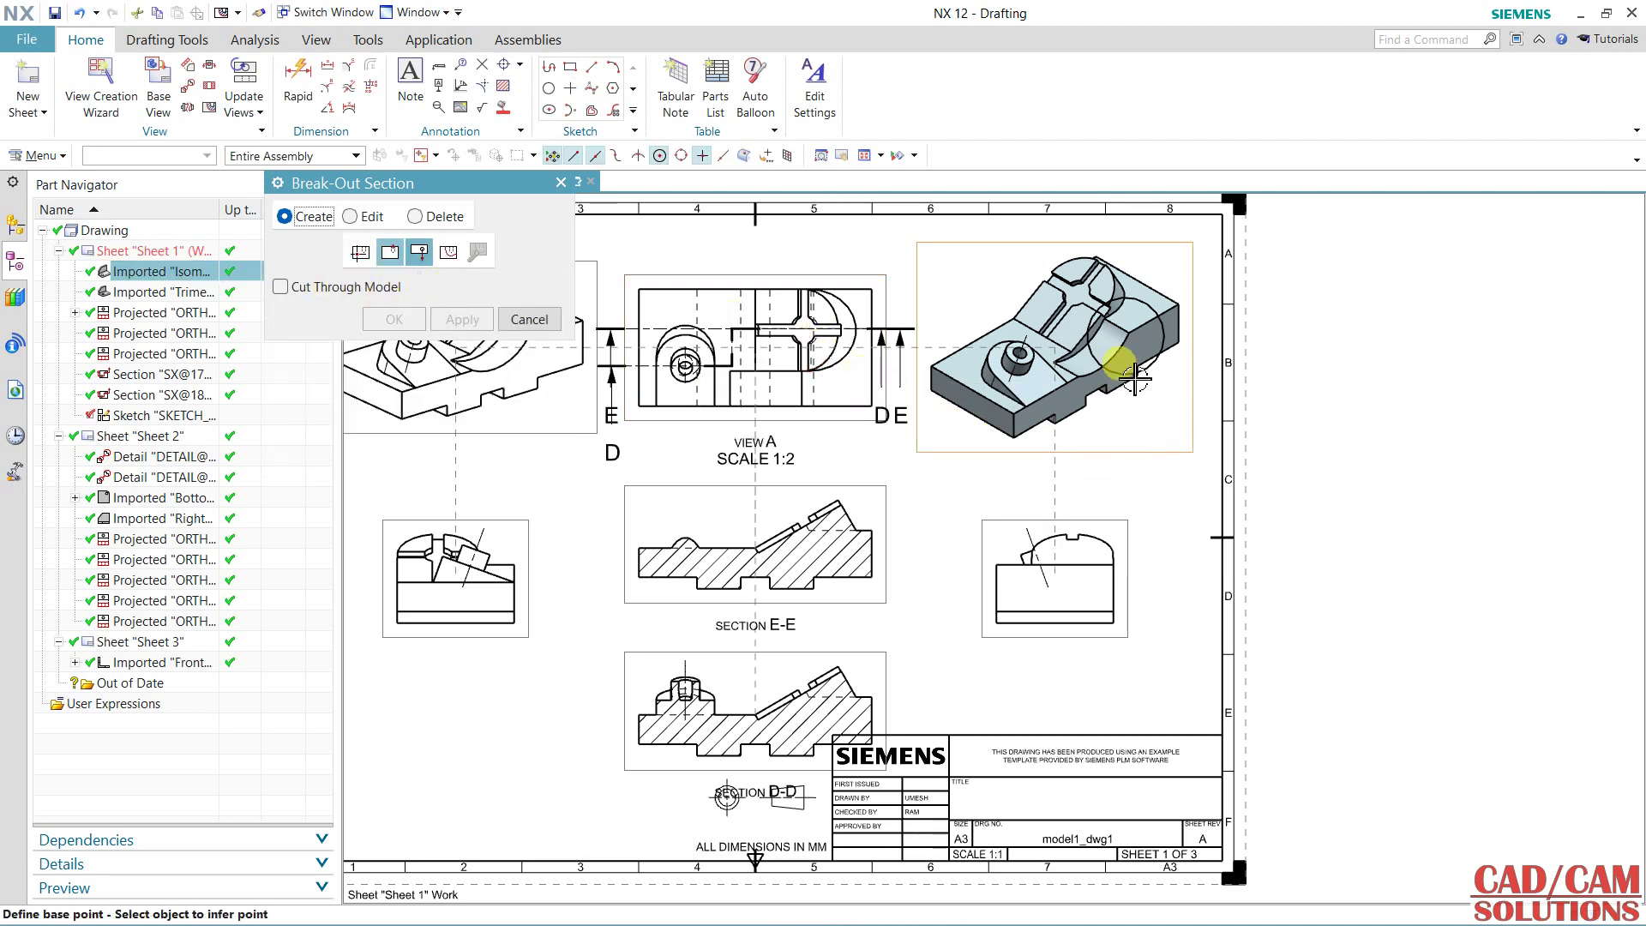
left_click(1129, 333)
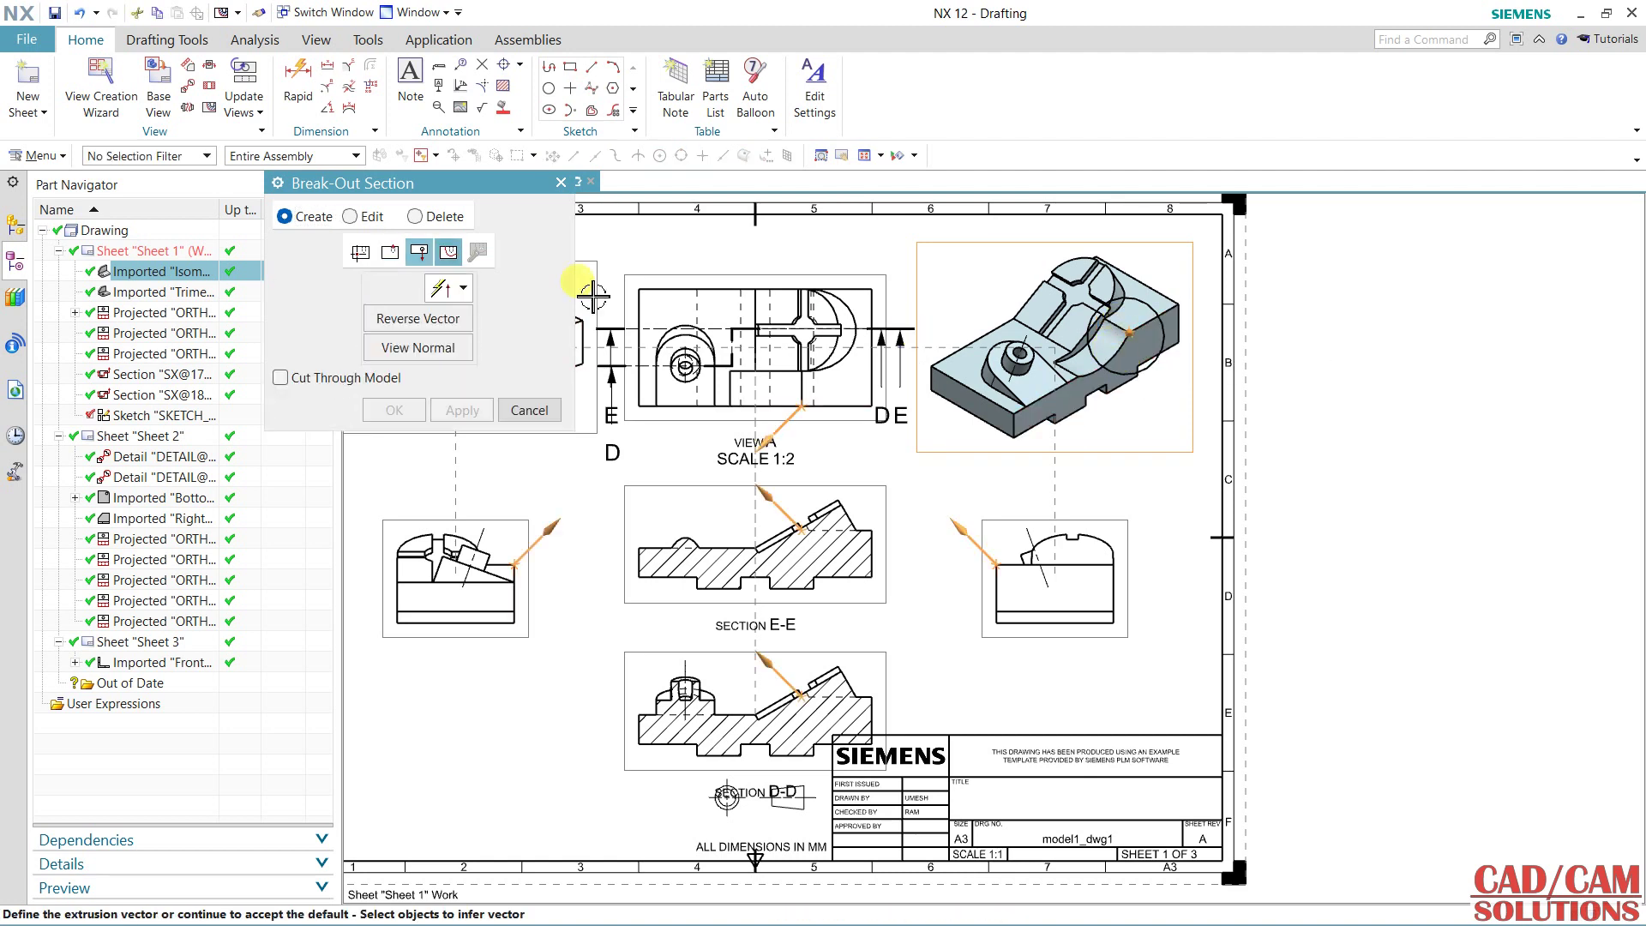
left_click(448, 252)
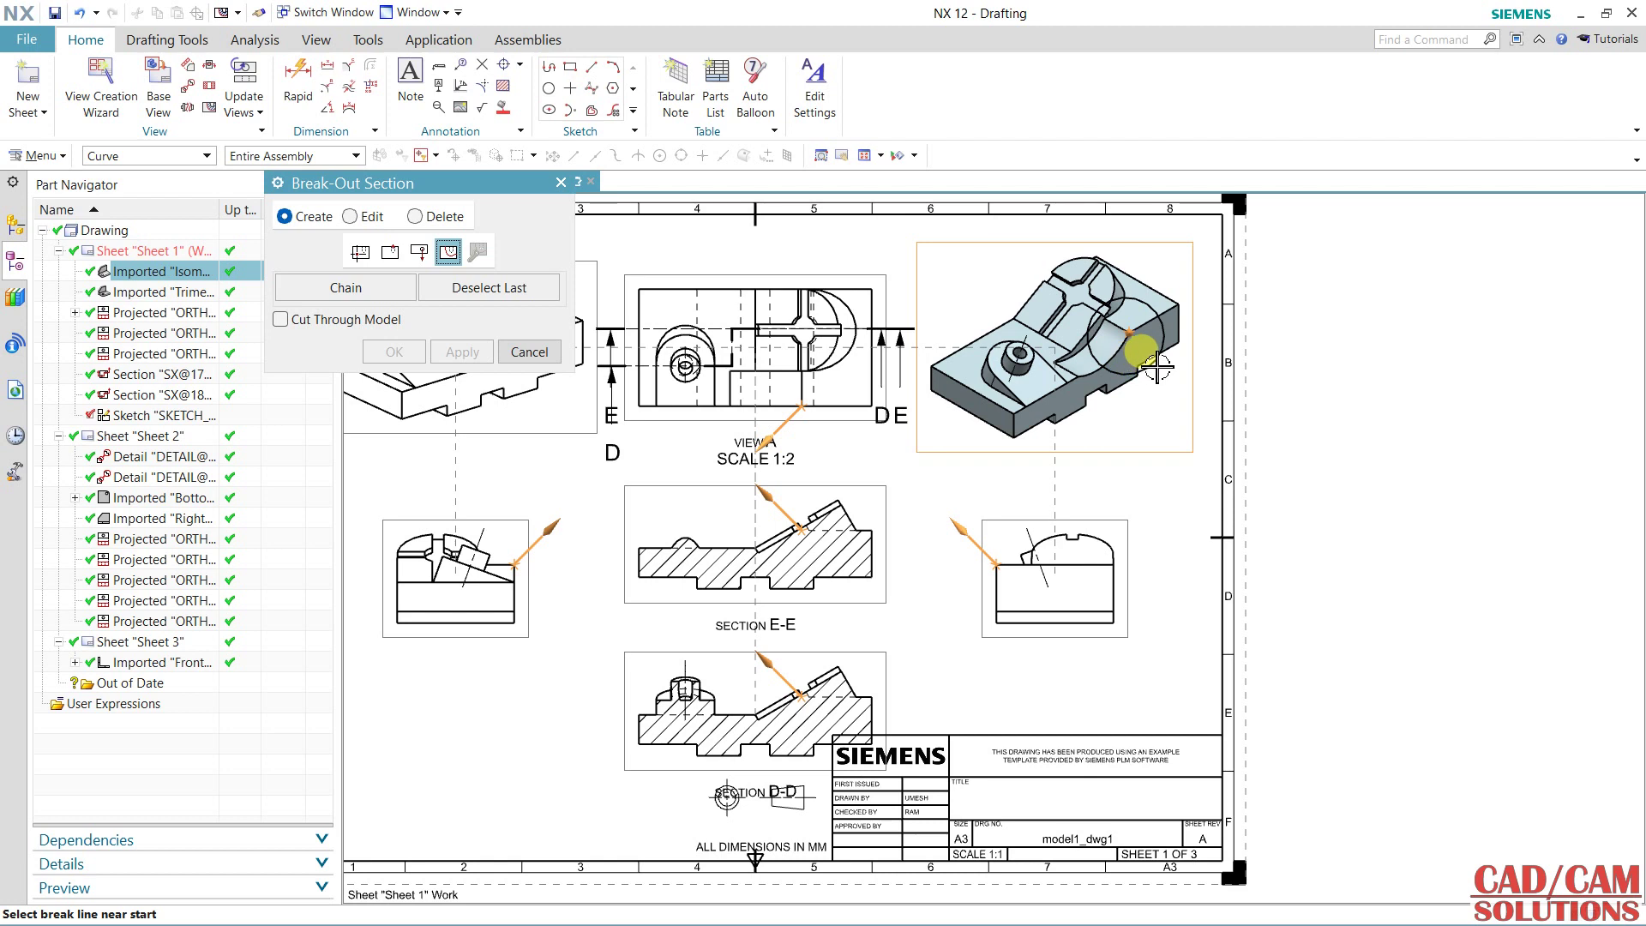
left_click(368, 289)
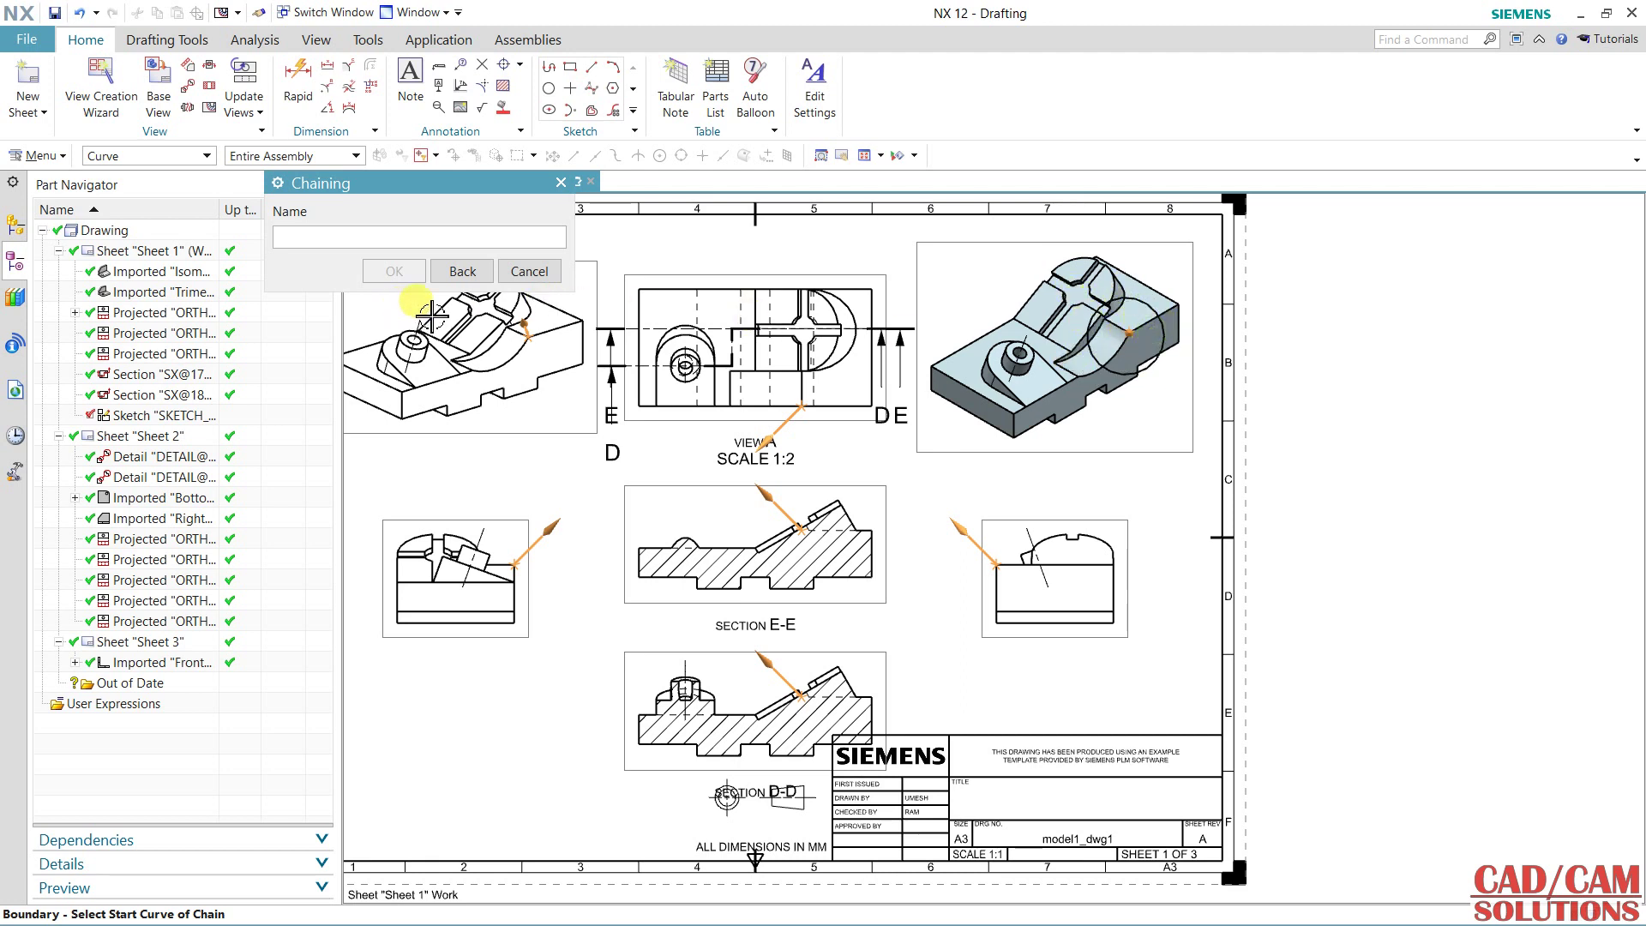
left_click(460, 271)
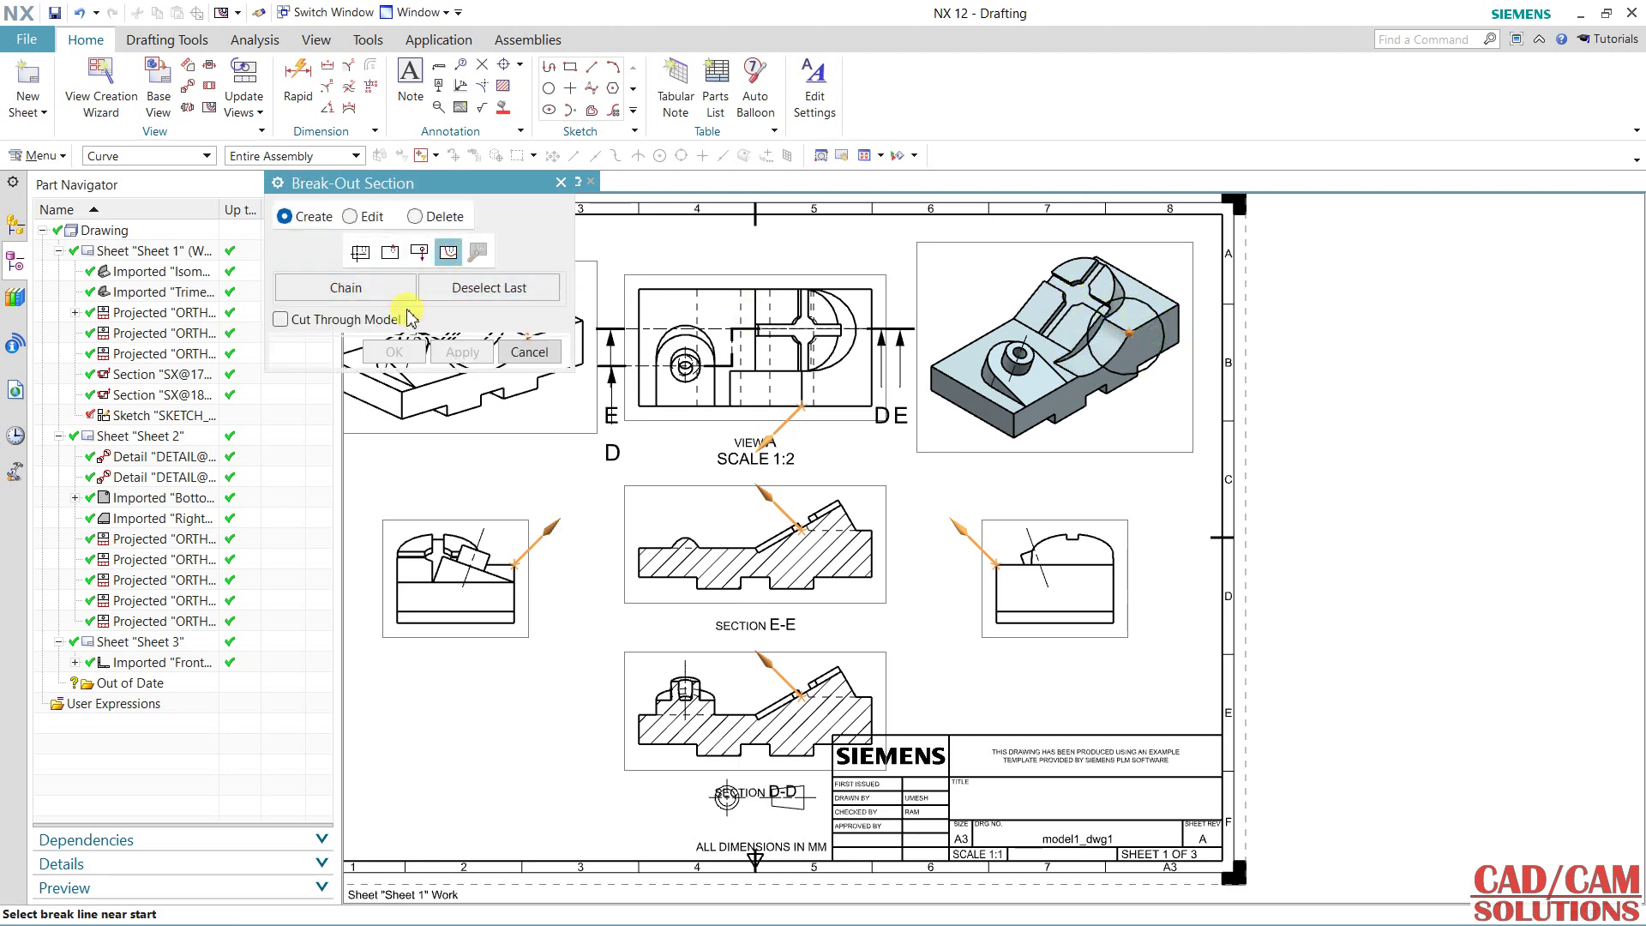
left_click(529, 350)
Delete the sketched circle from the shaded isometric view.
left_click(1096, 359)
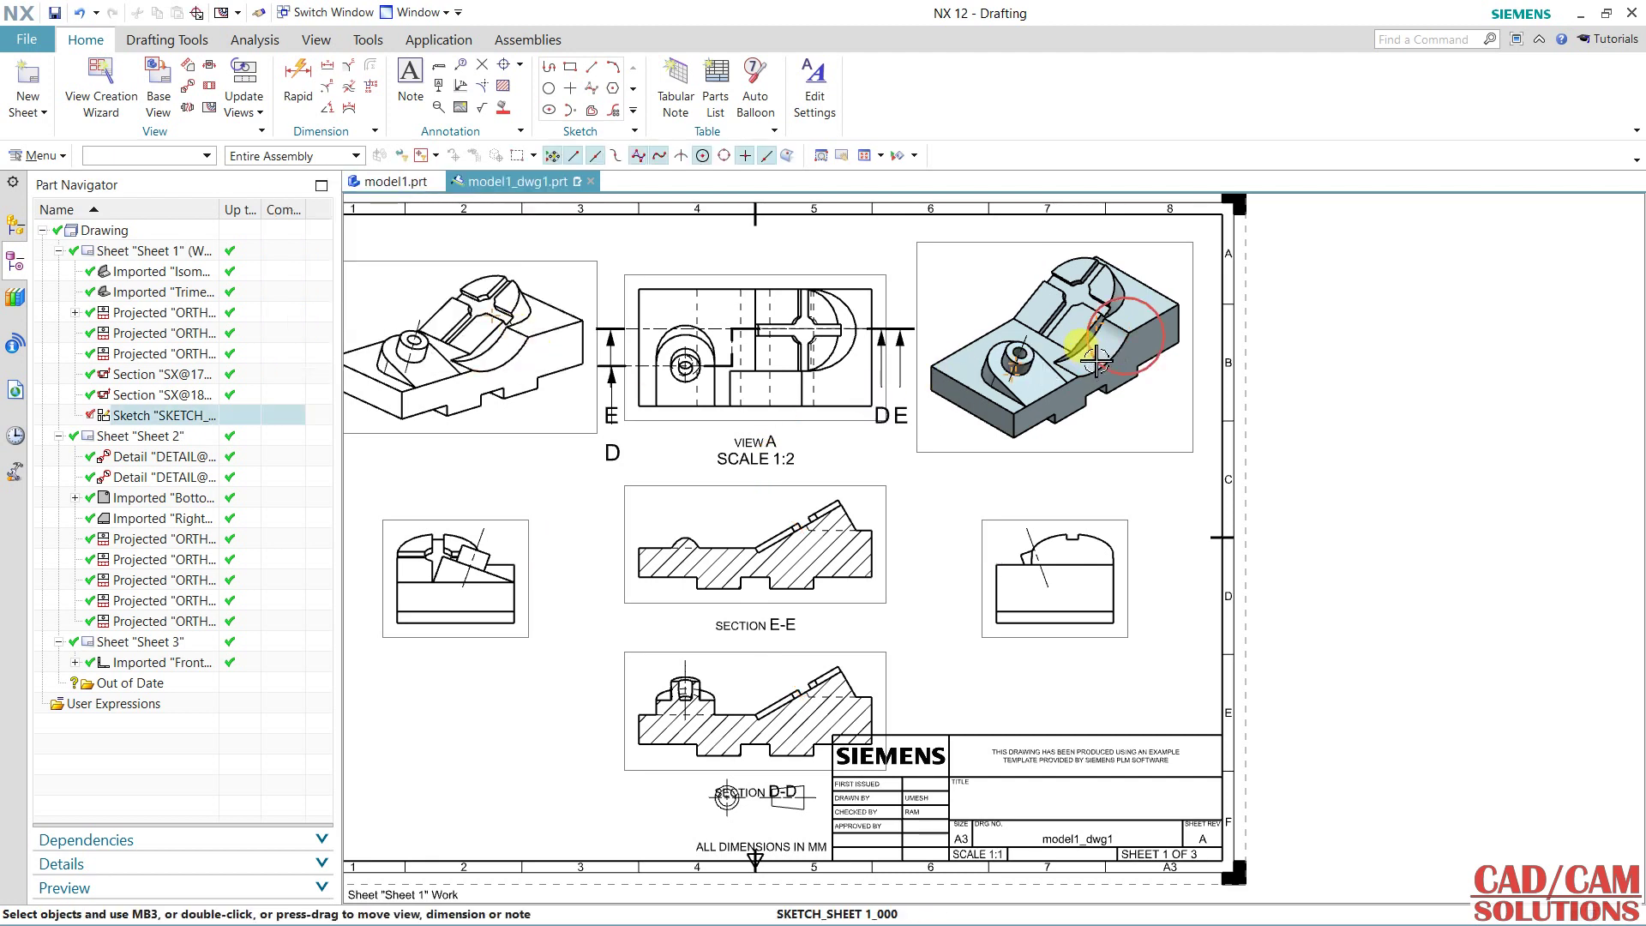
key("Delete")
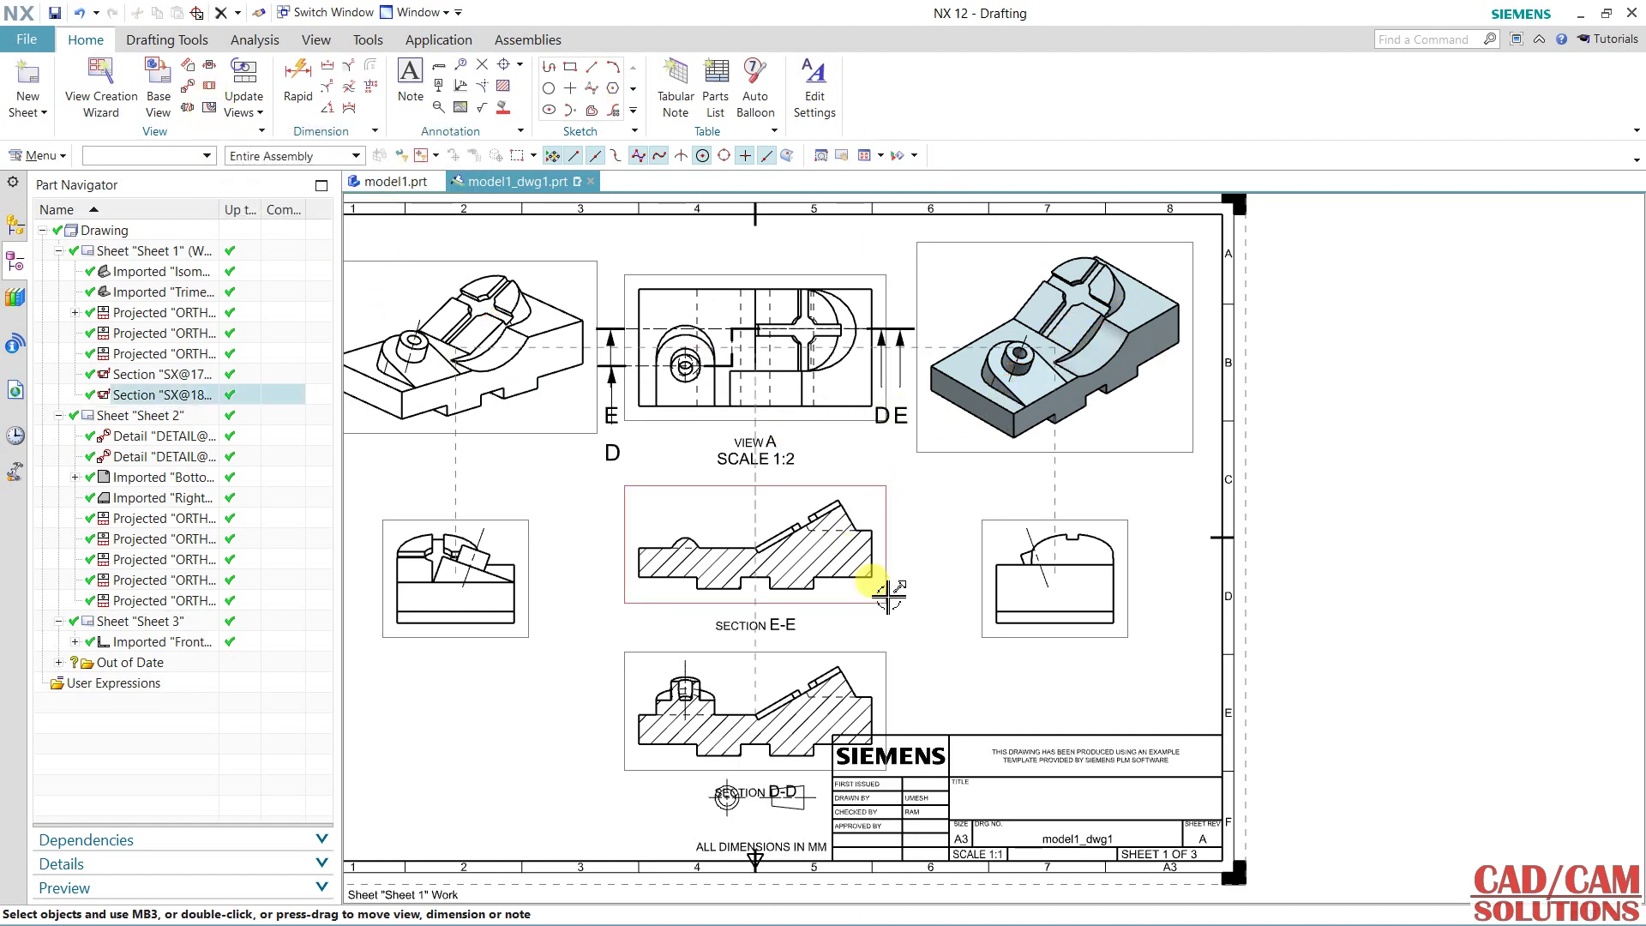
middle_click_drag(860, 440, 983, 457, "shift")
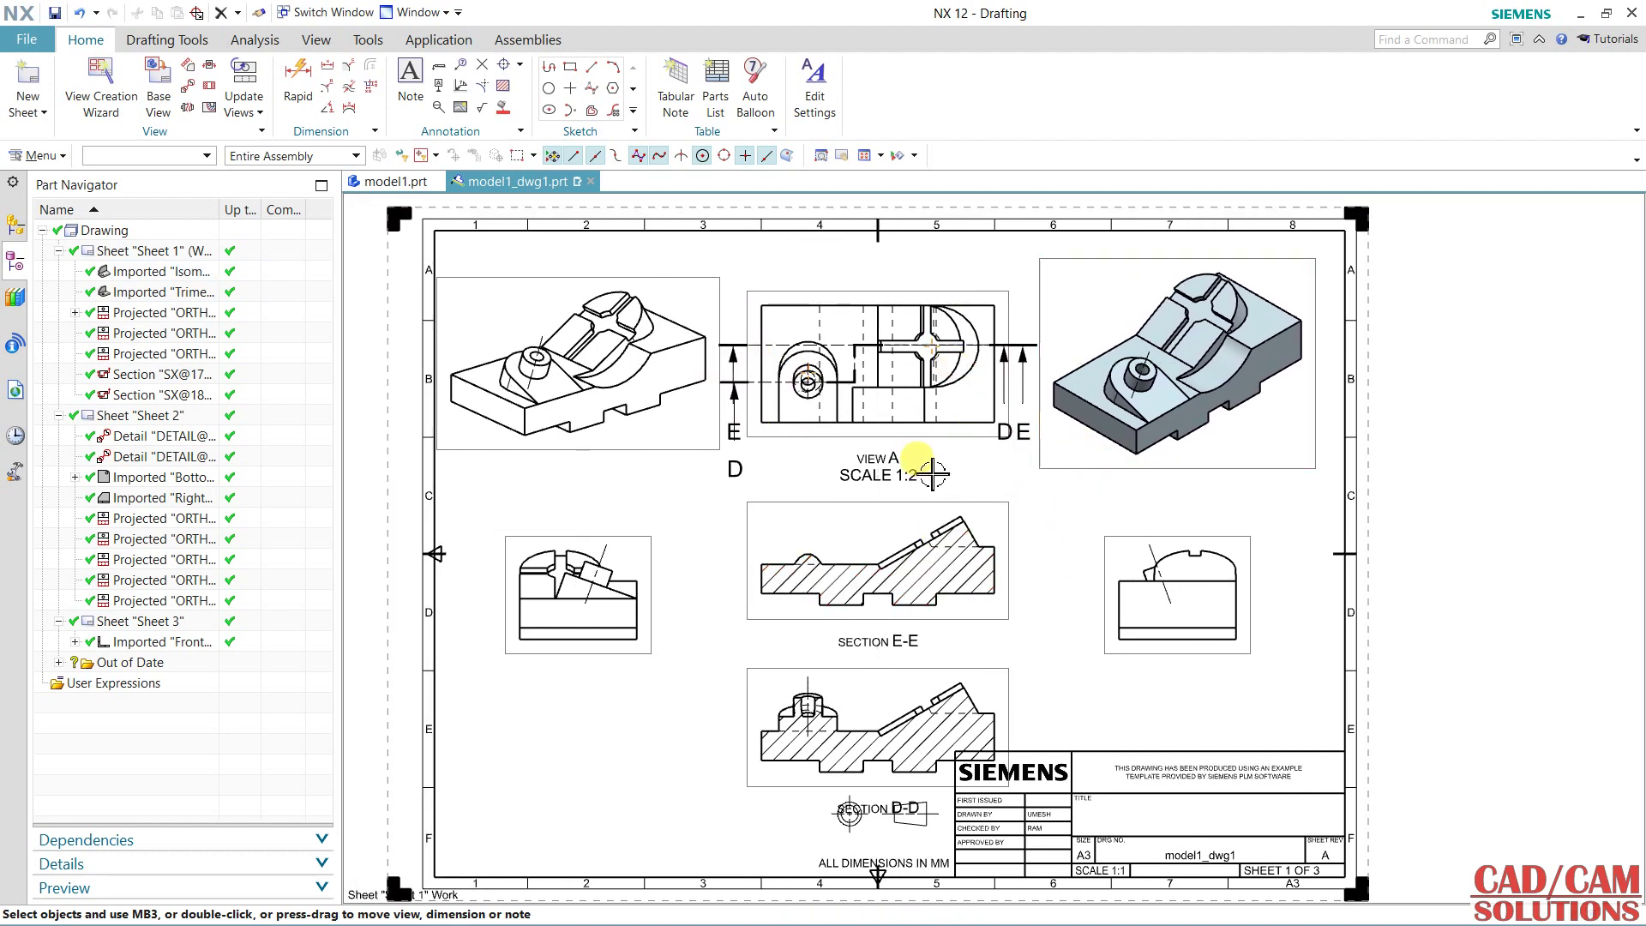
Update the orthographic view labelled VIEW A with the Update Views command.
left_click(243, 79)
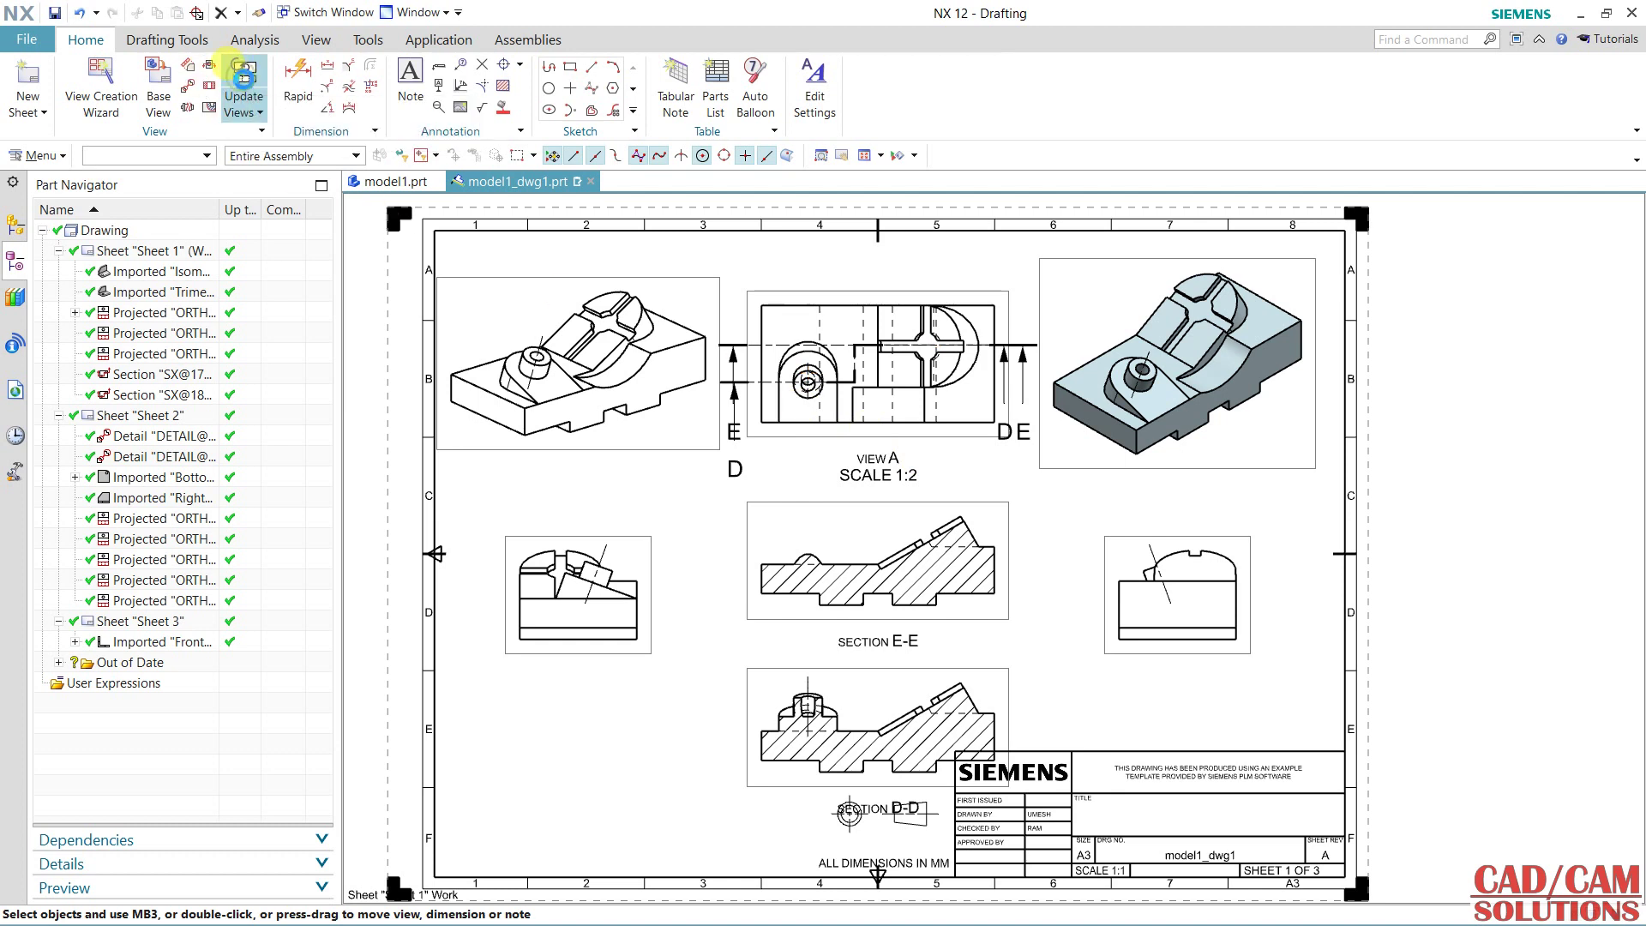
left_click(816, 289)
left_click(408, 487)
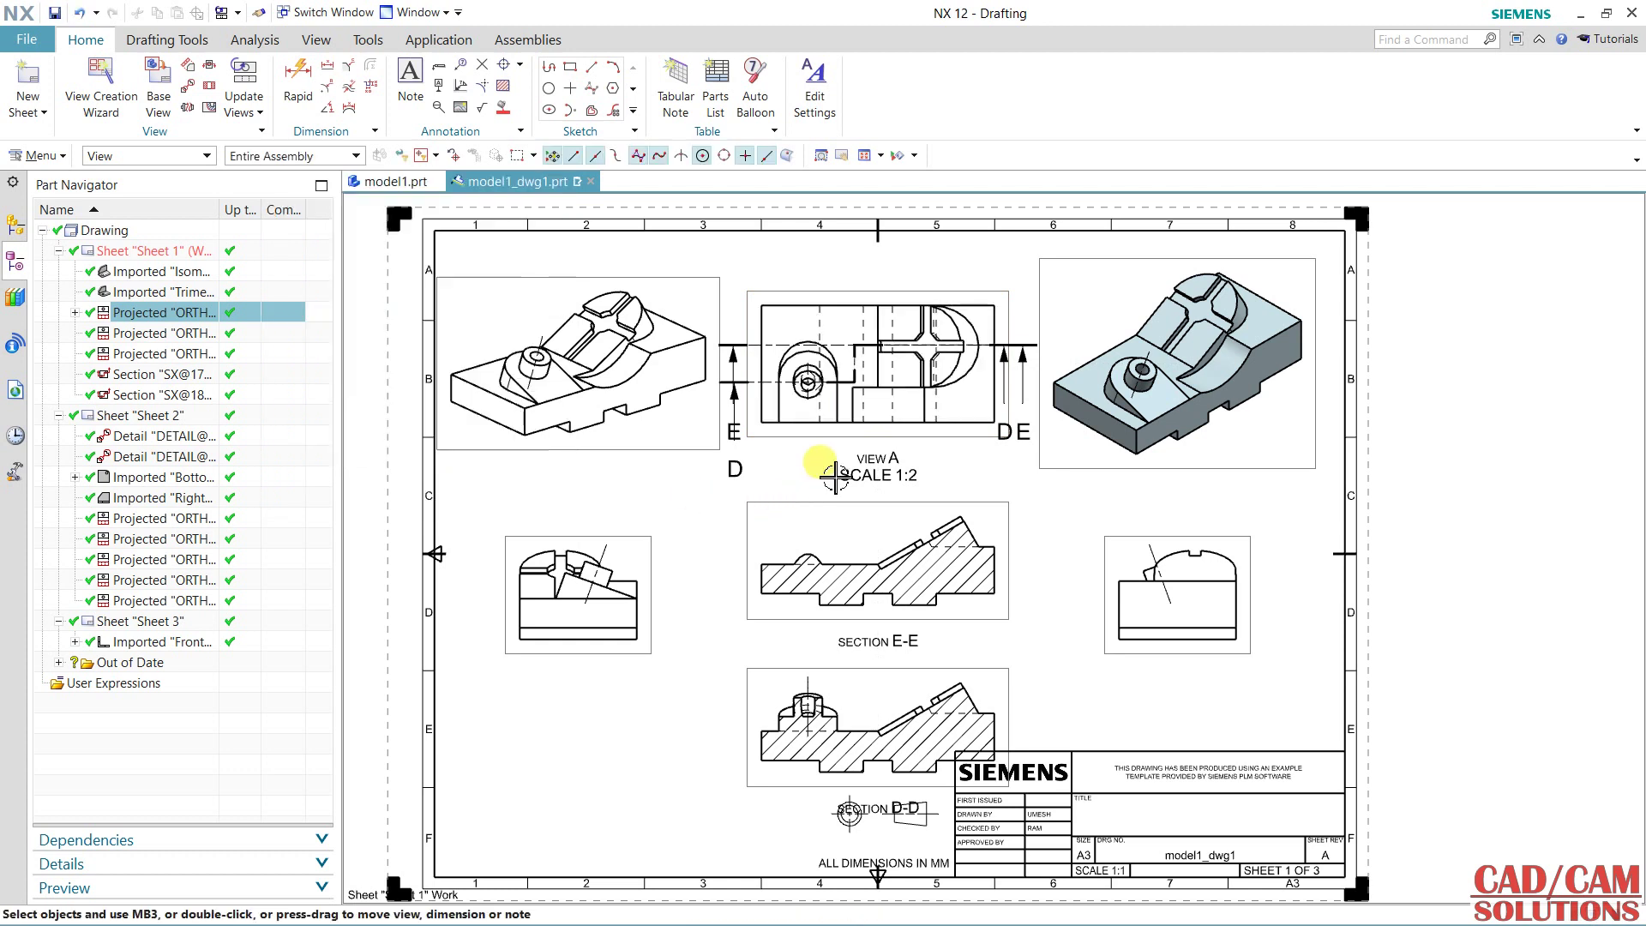